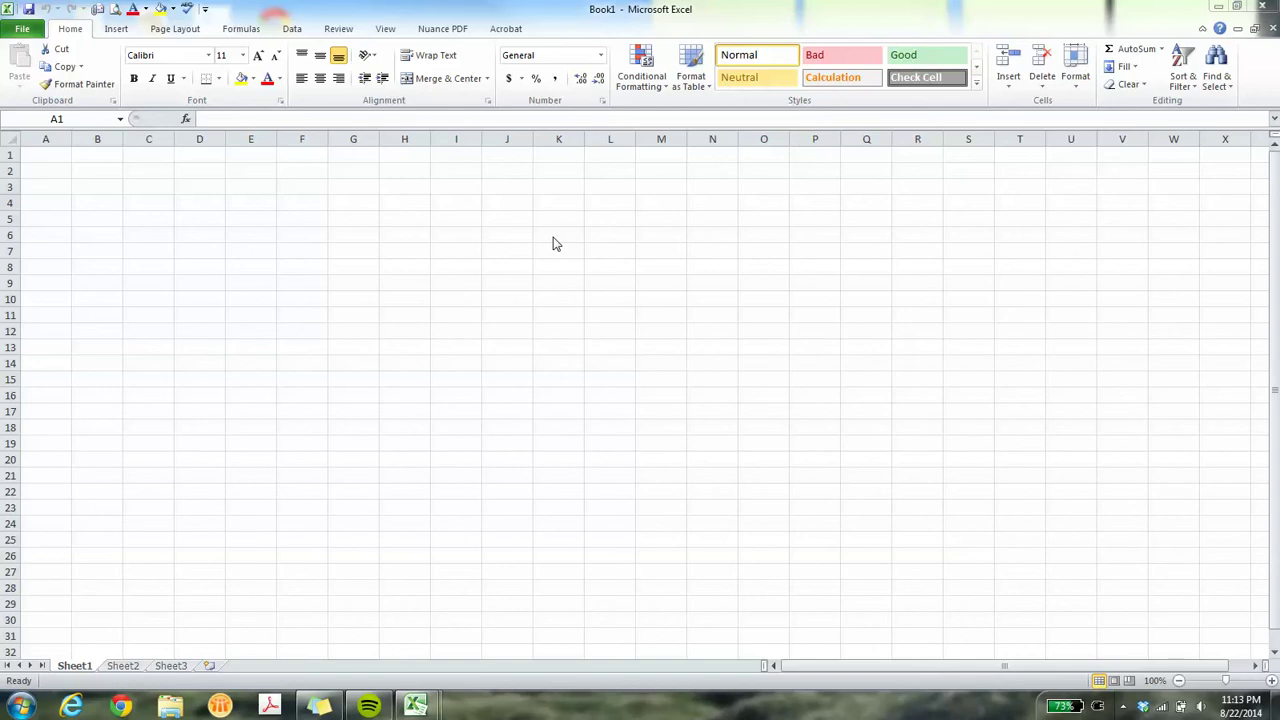
click(241, 202)
key(BackSpace)
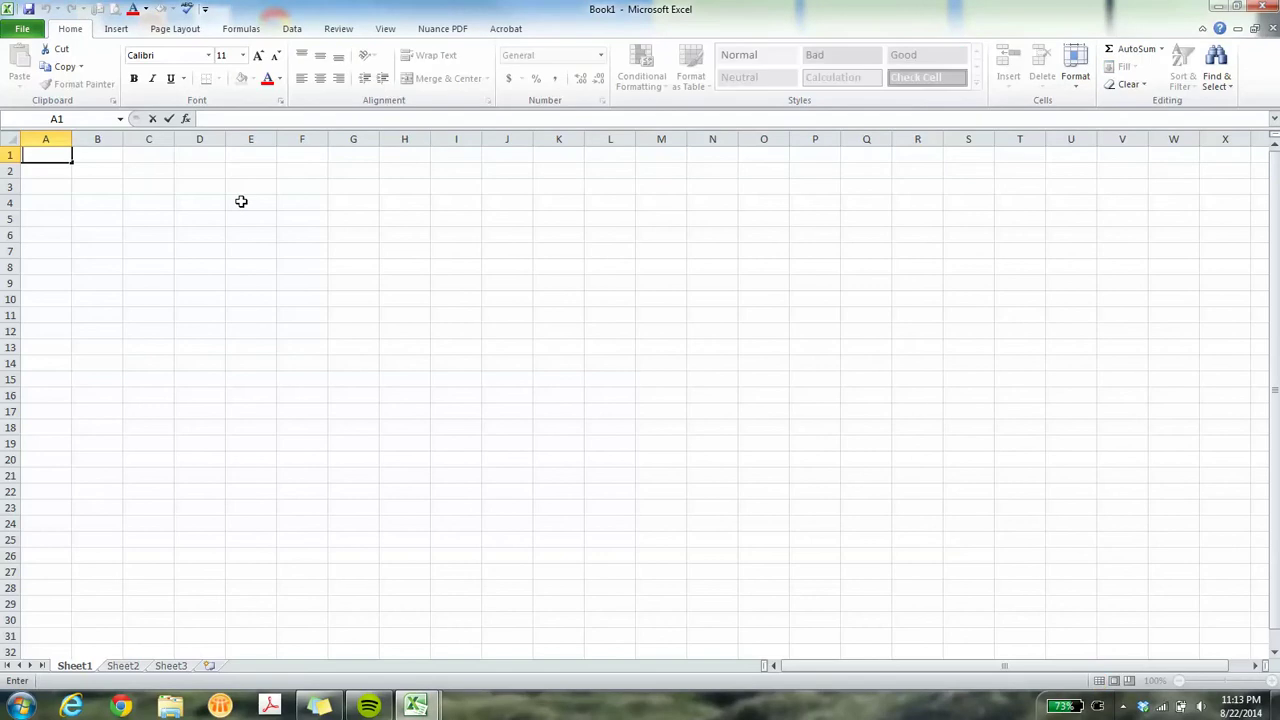
right_click(241, 202)
click(226, 199)
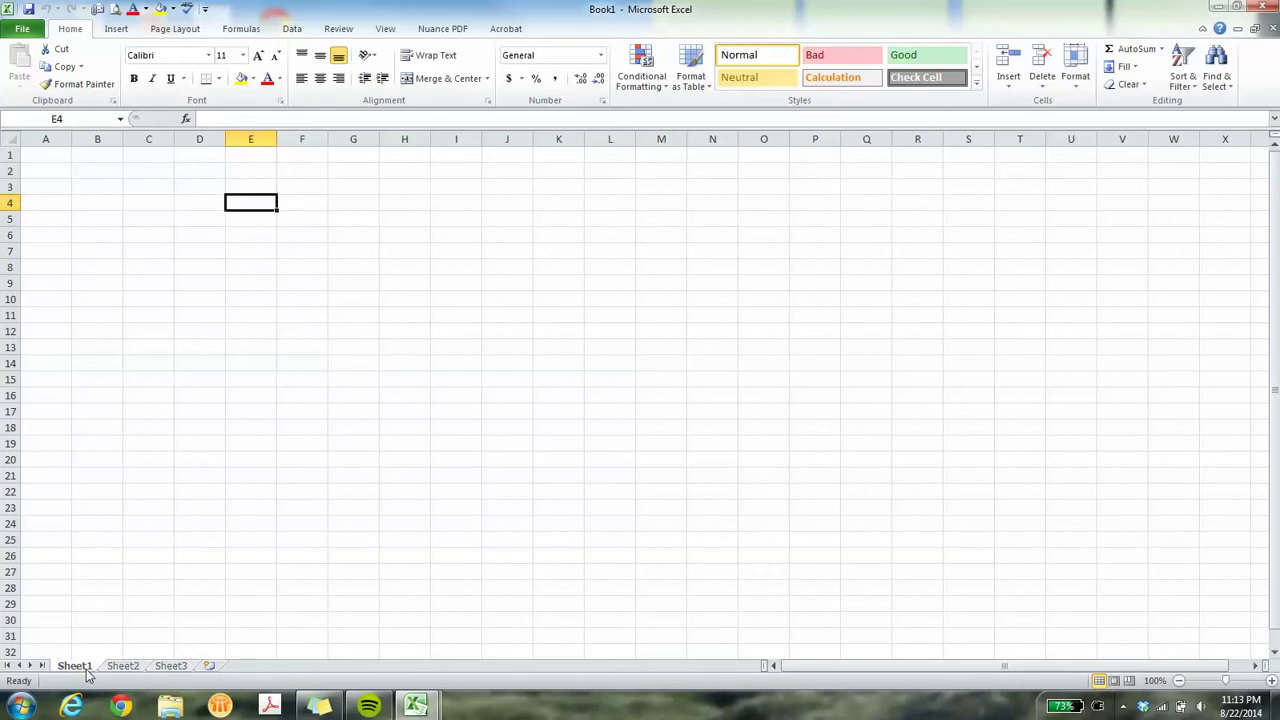
Delete the unused worksheets Sheet2 and Sheet3 together, leaving only Sheet1 in the workbook.
click(124, 667)
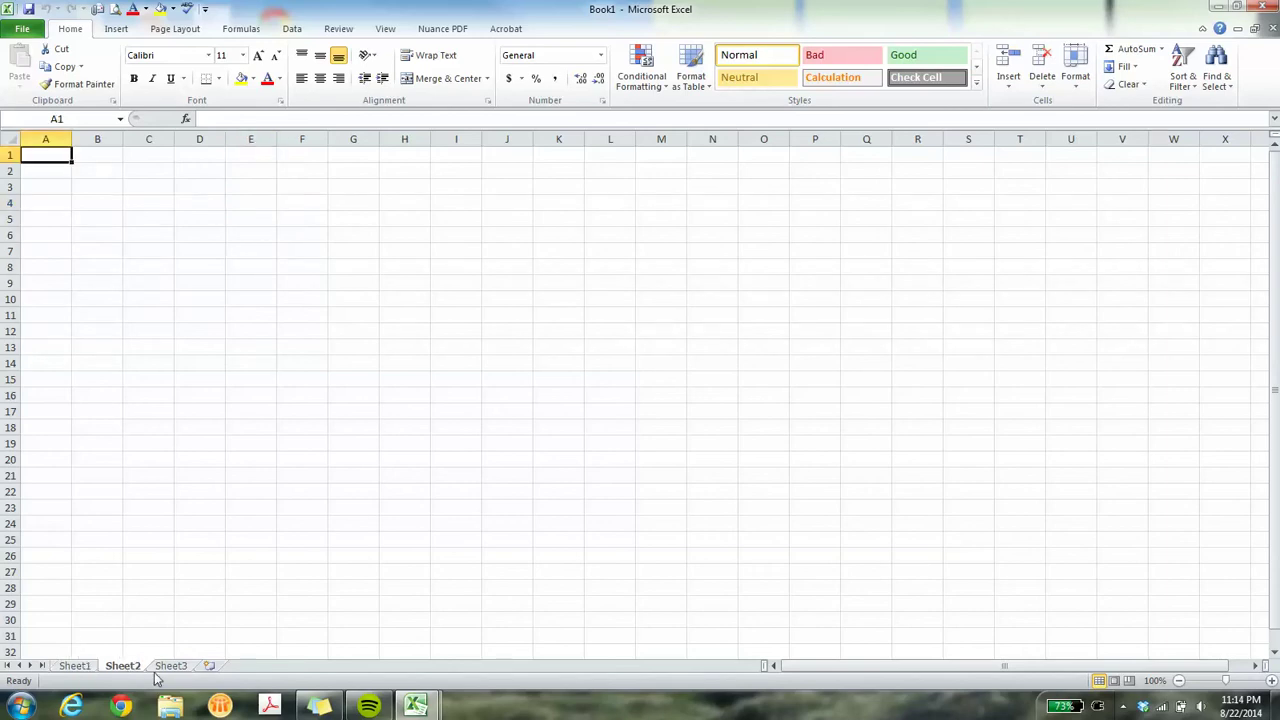
click(161, 670)
click(84, 670)
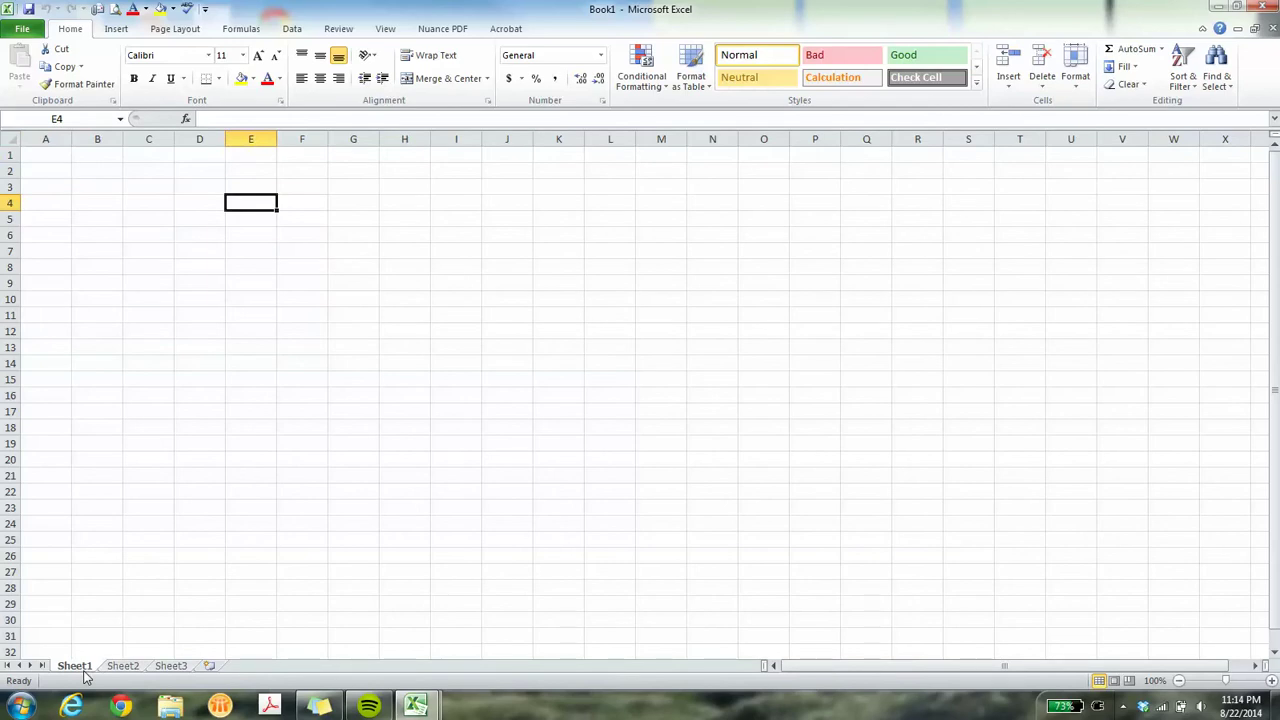
click(118, 666)
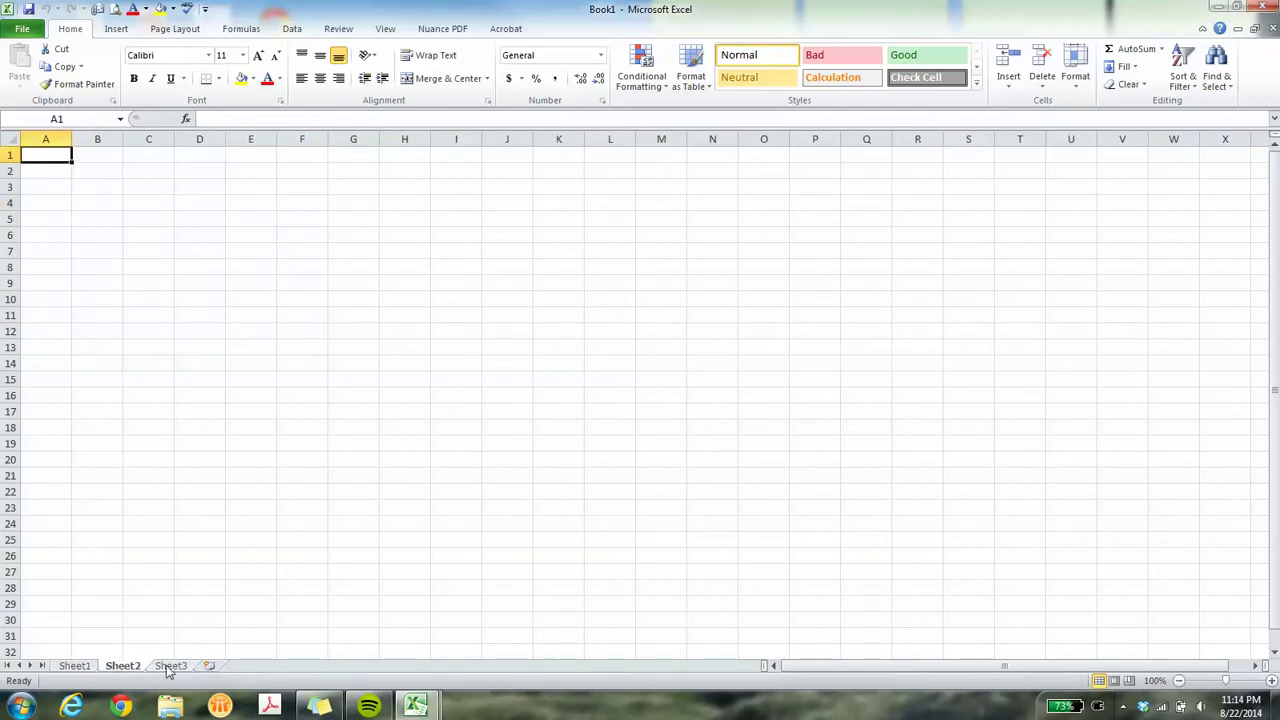
ctrl+click(168, 668)
right_click(168, 666)
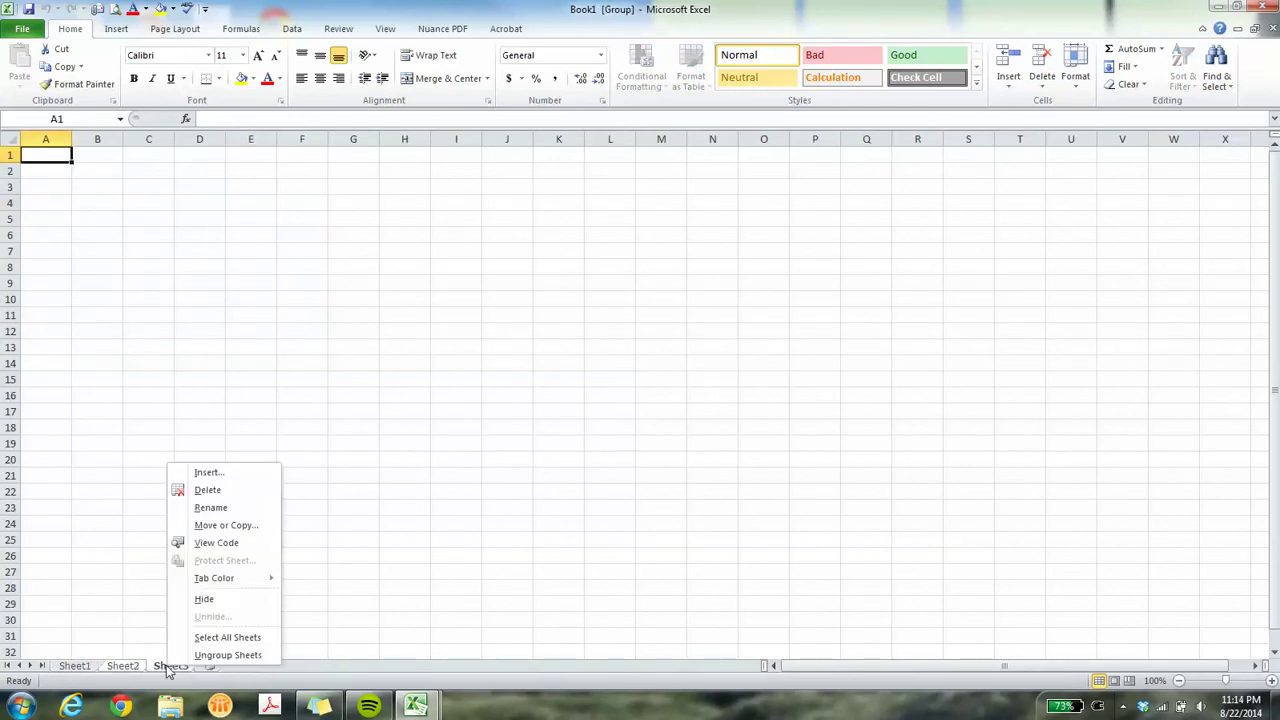
click(232, 497)
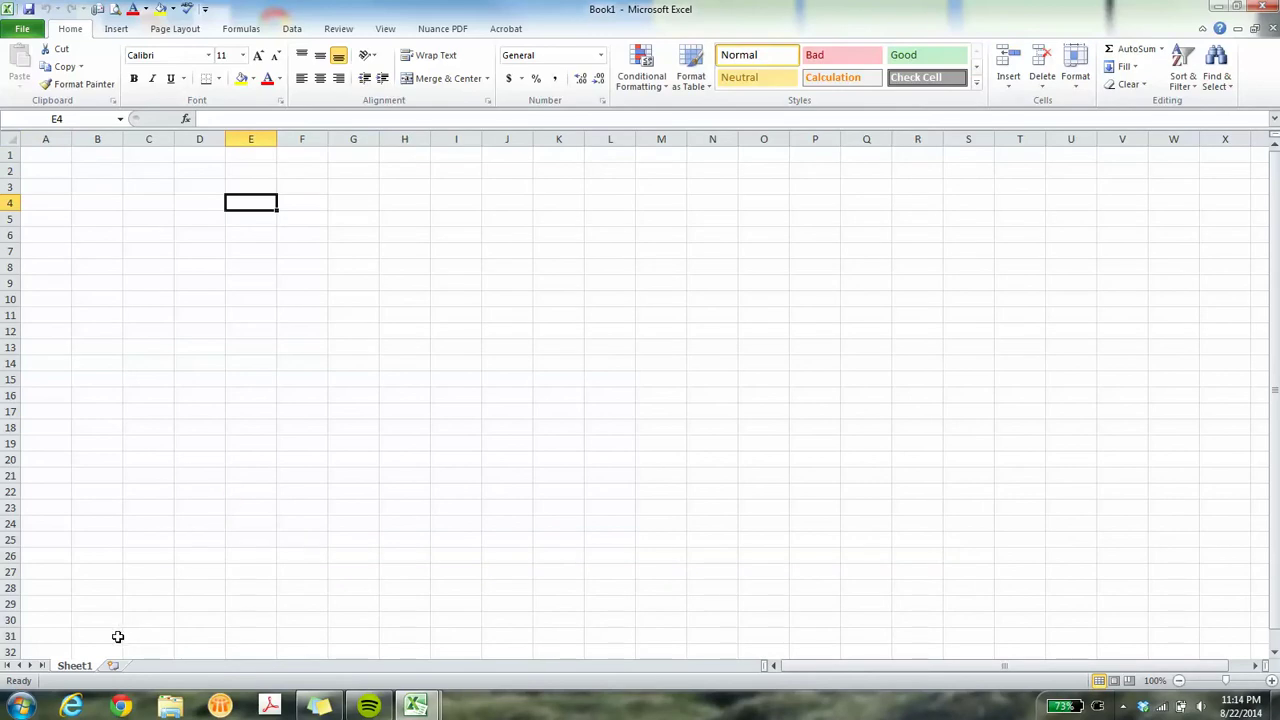
Make column B slightly wider than the default column width.
click(112, 190)
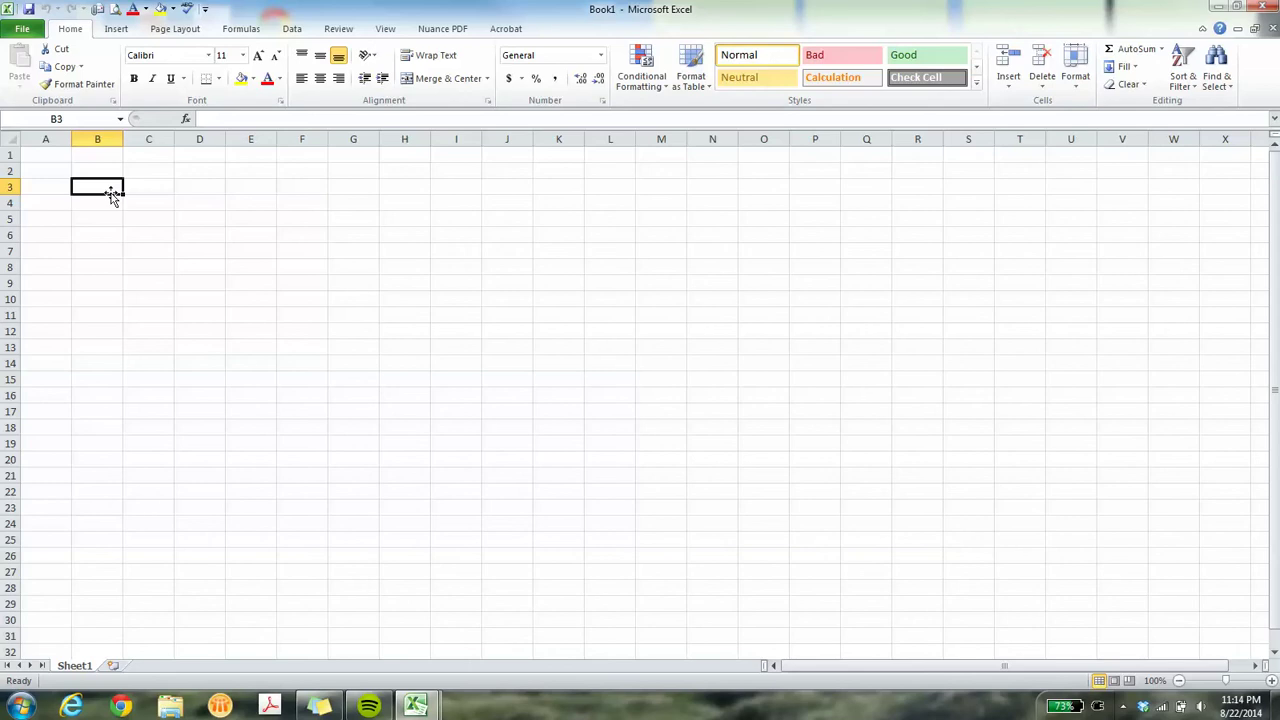
click(120, 134)
drag(124, 139, 312, 162)
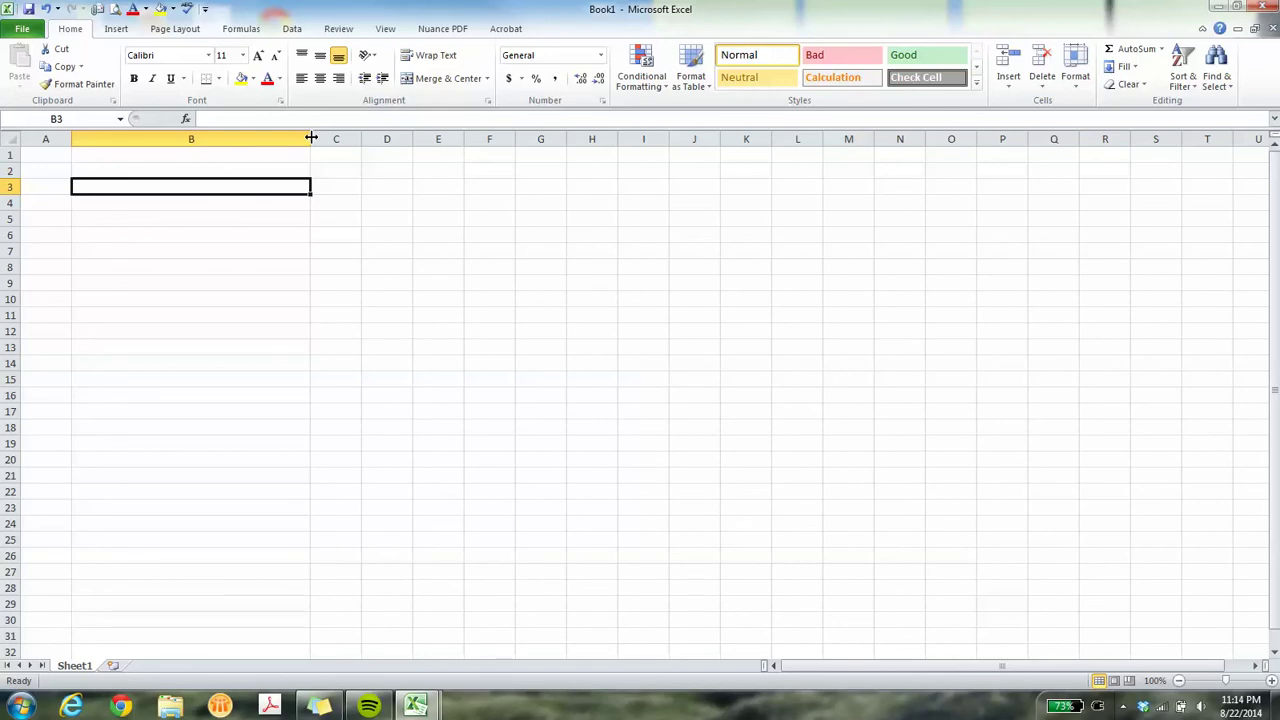
drag(311, 137, 140, 131)
Try a much taller row height on rows 3 to 7, and undo the row height change.
click(8, 187)
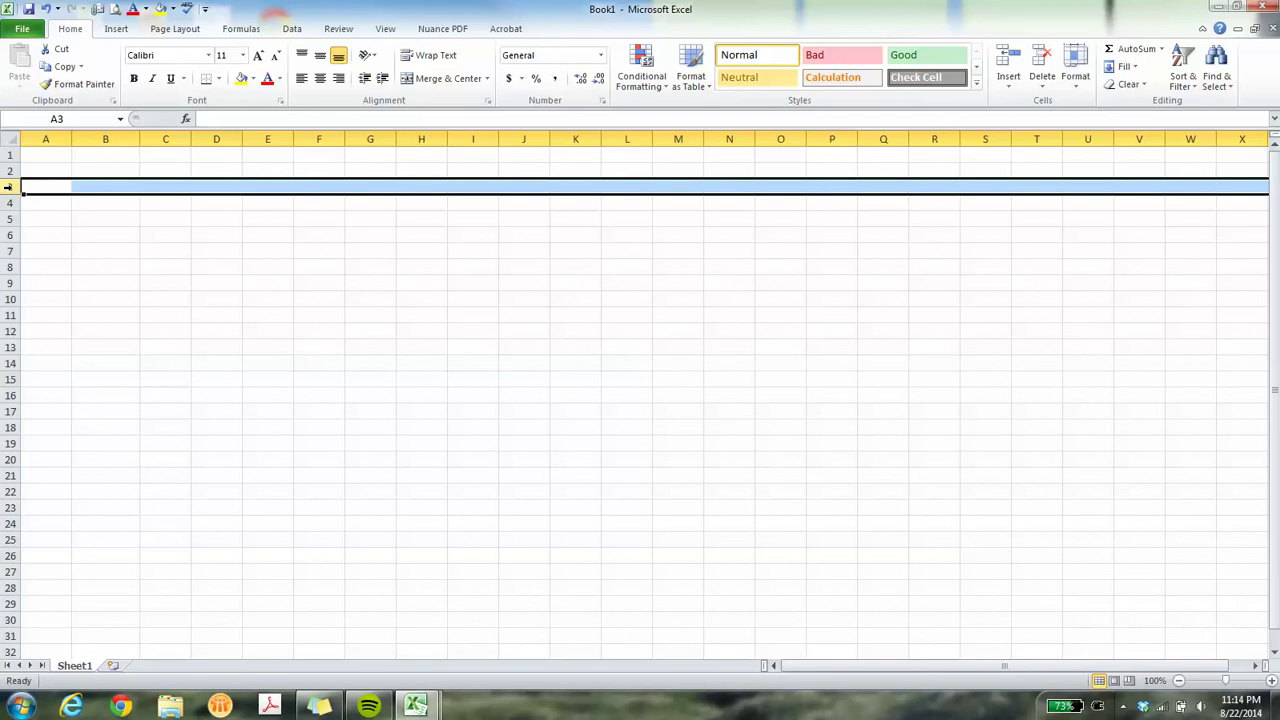
drag(8, 187, 12, 410)
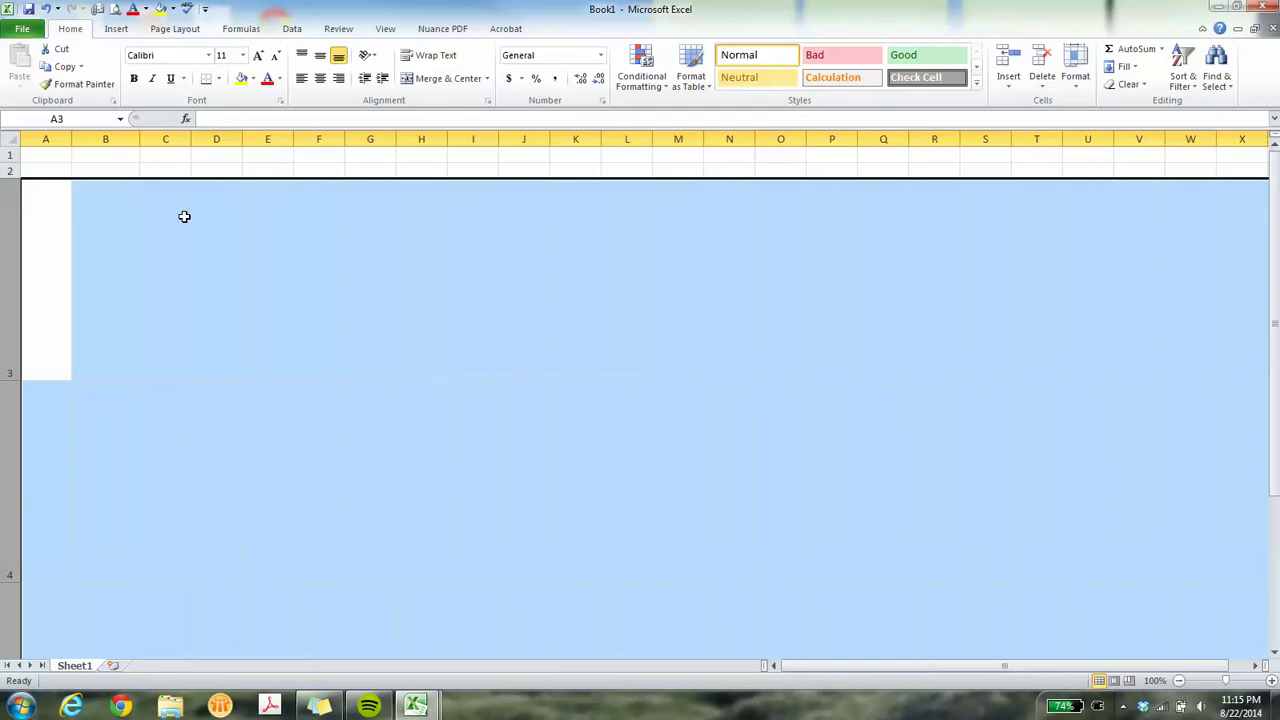
click(46, 9)
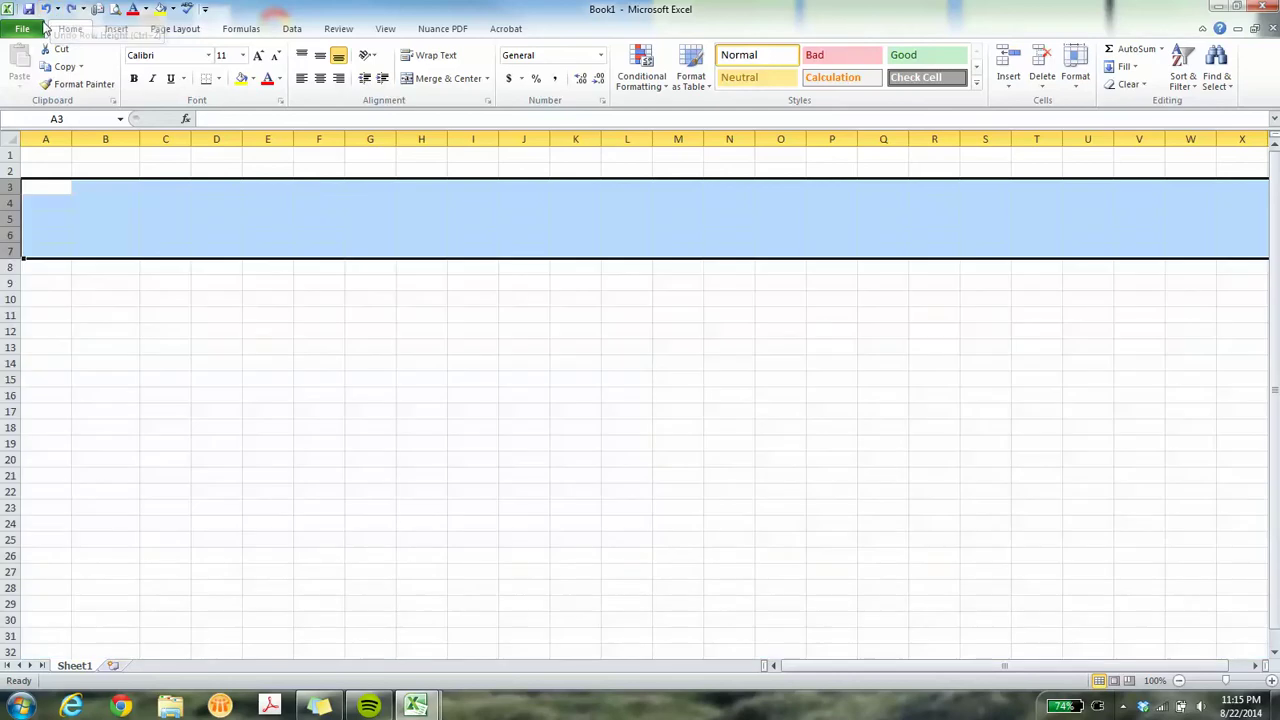
click(112, 184)
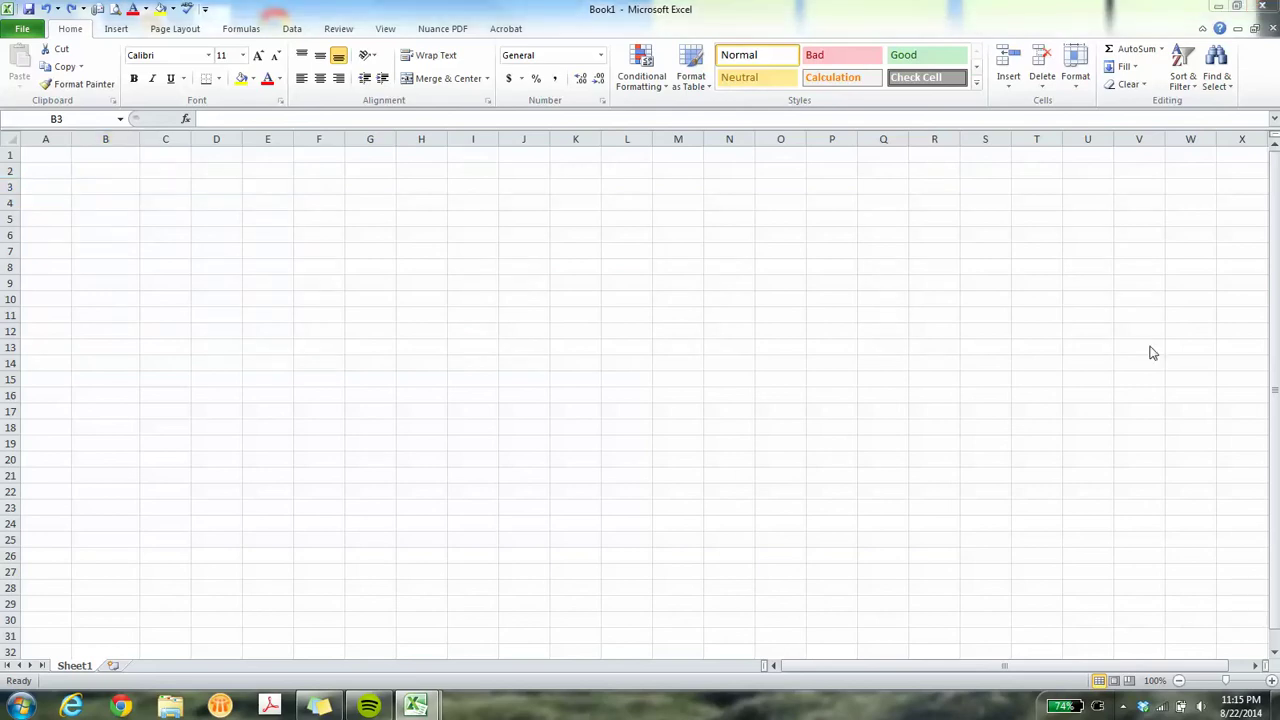
click(86, 183)
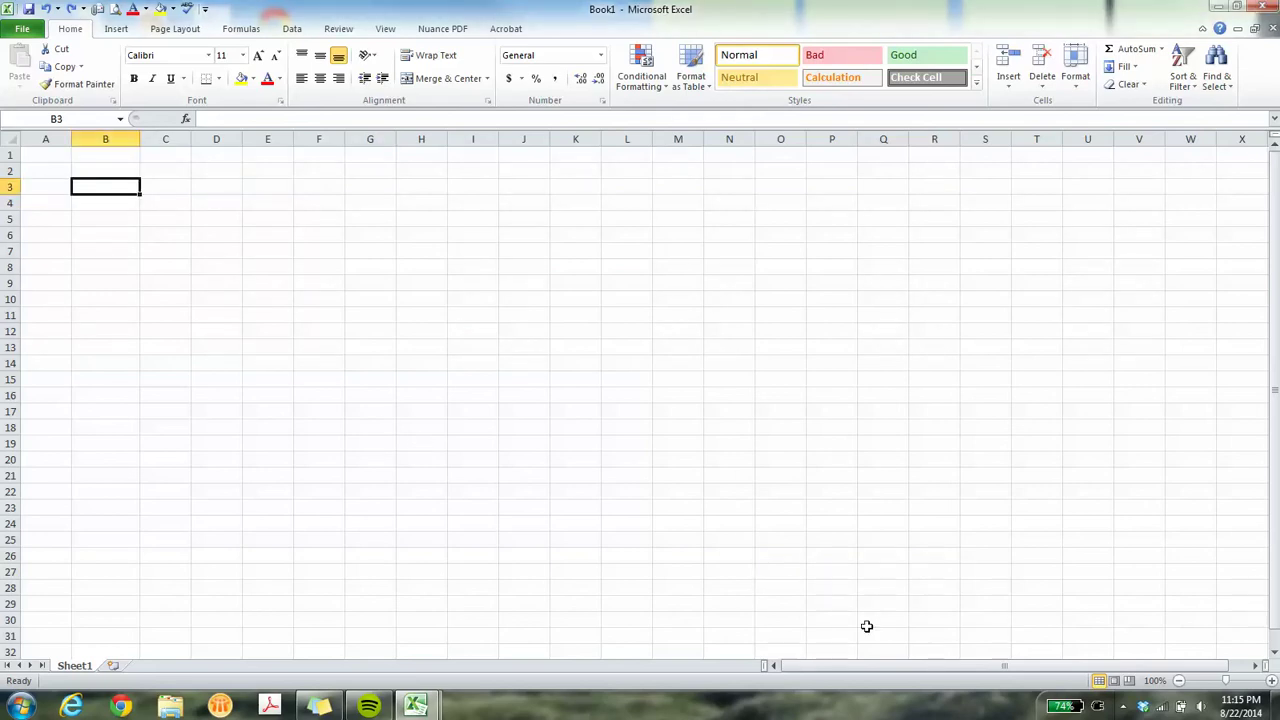
click(20, 707)
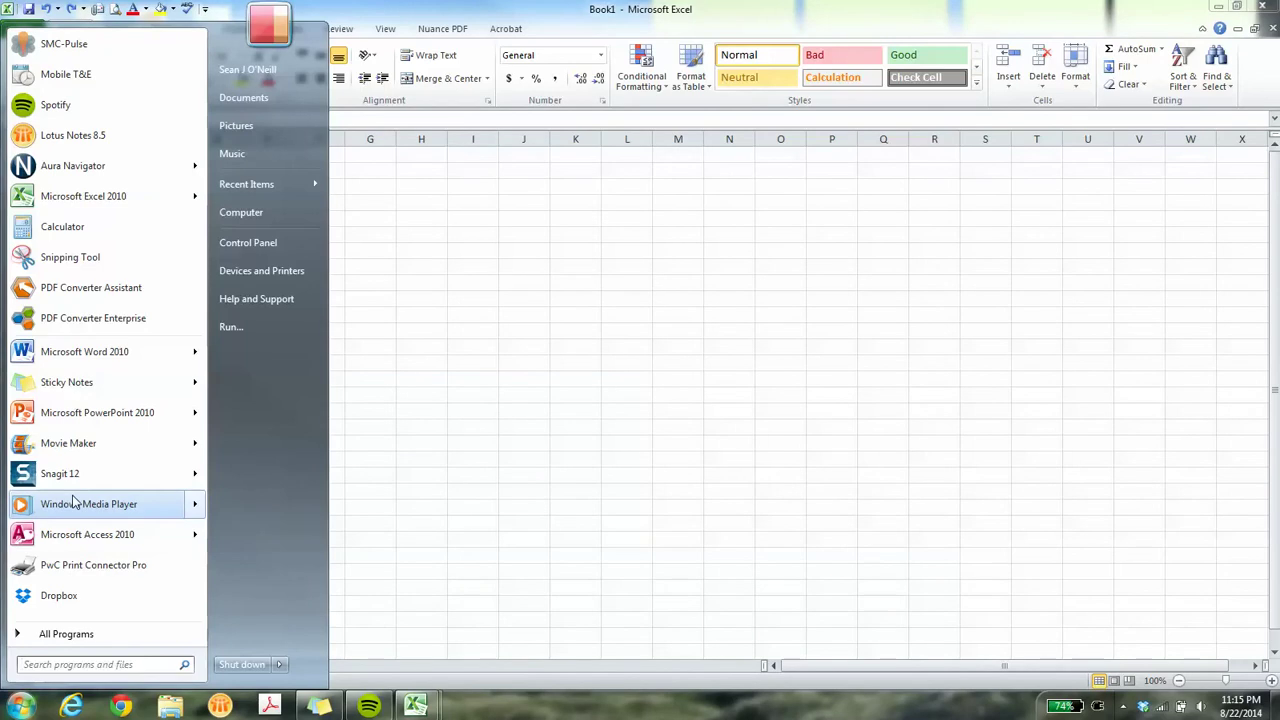
mouse_move(193, 479)
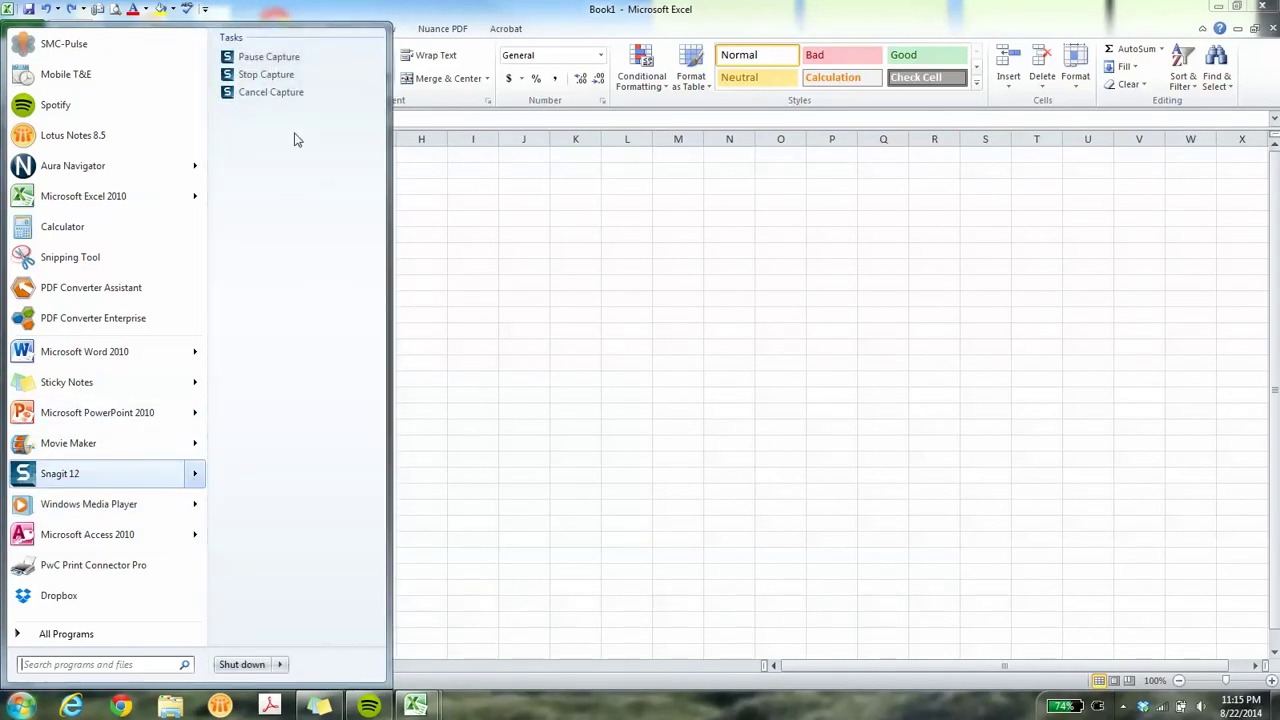
click(488, 158)
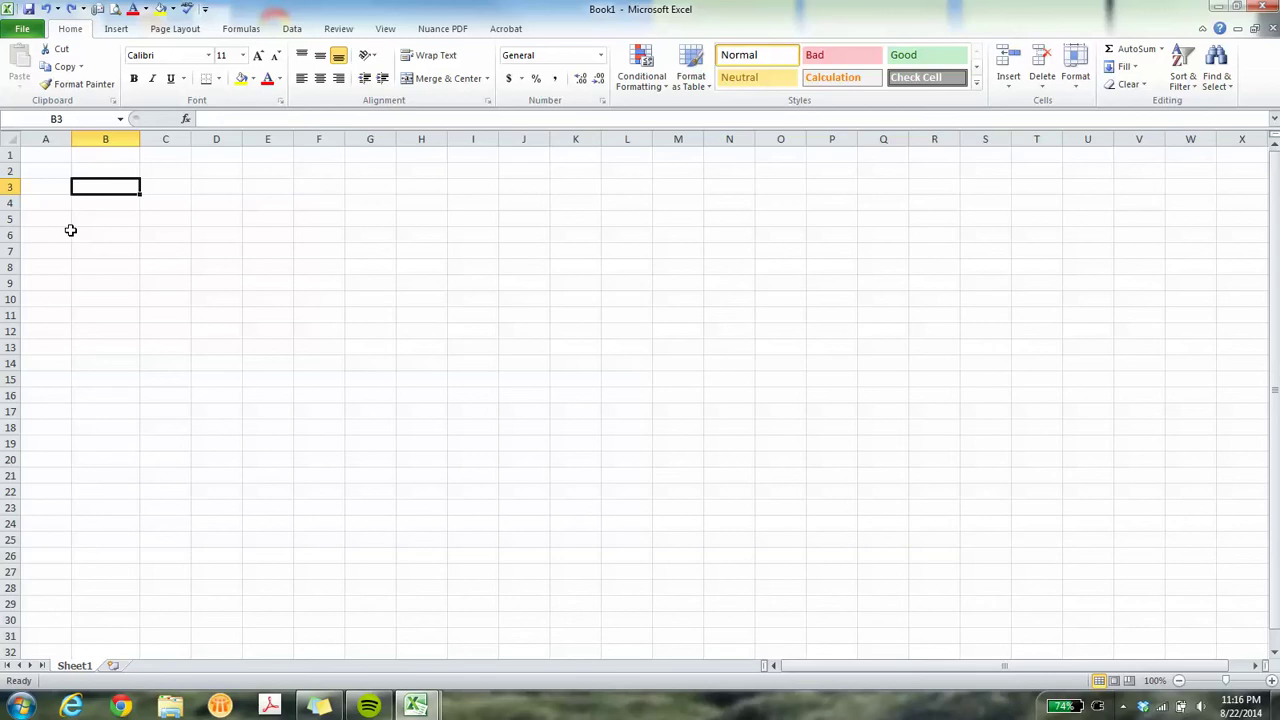
Narrow column A into a slim margin and enter the heading "Variables / Inputs" in cell B2.
key(Up)
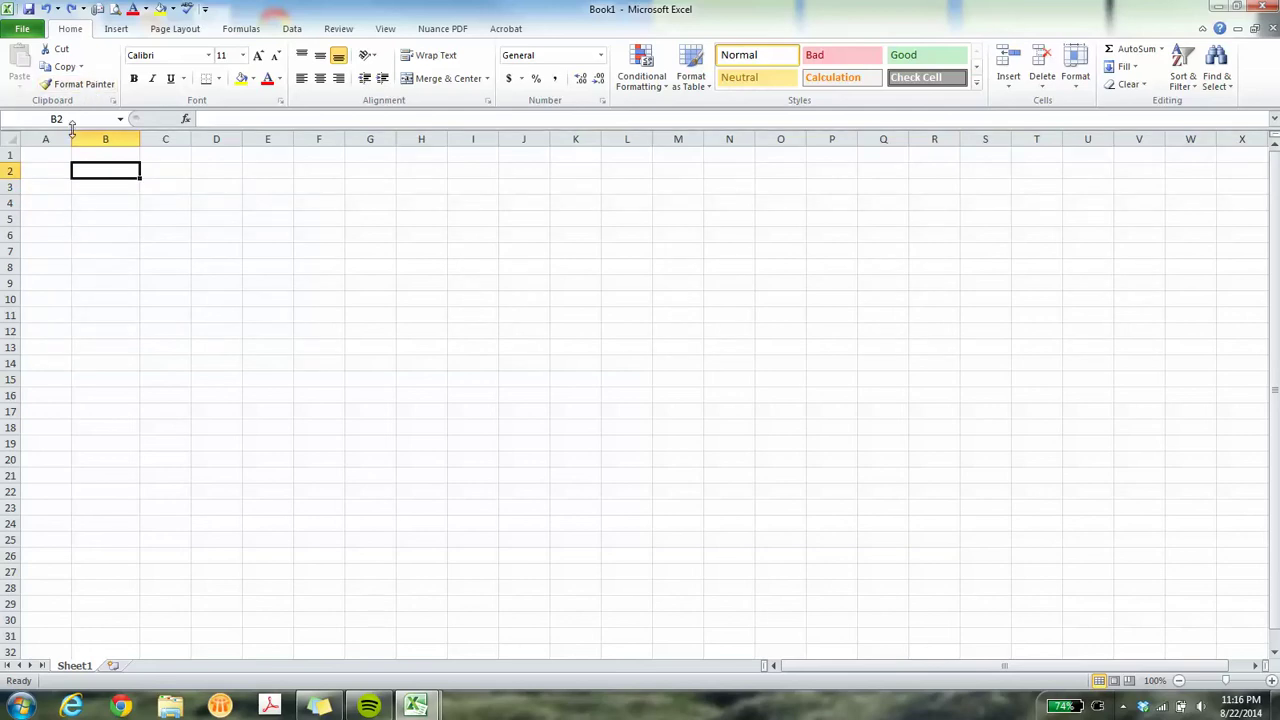
drag(71, 138, 42, 136)
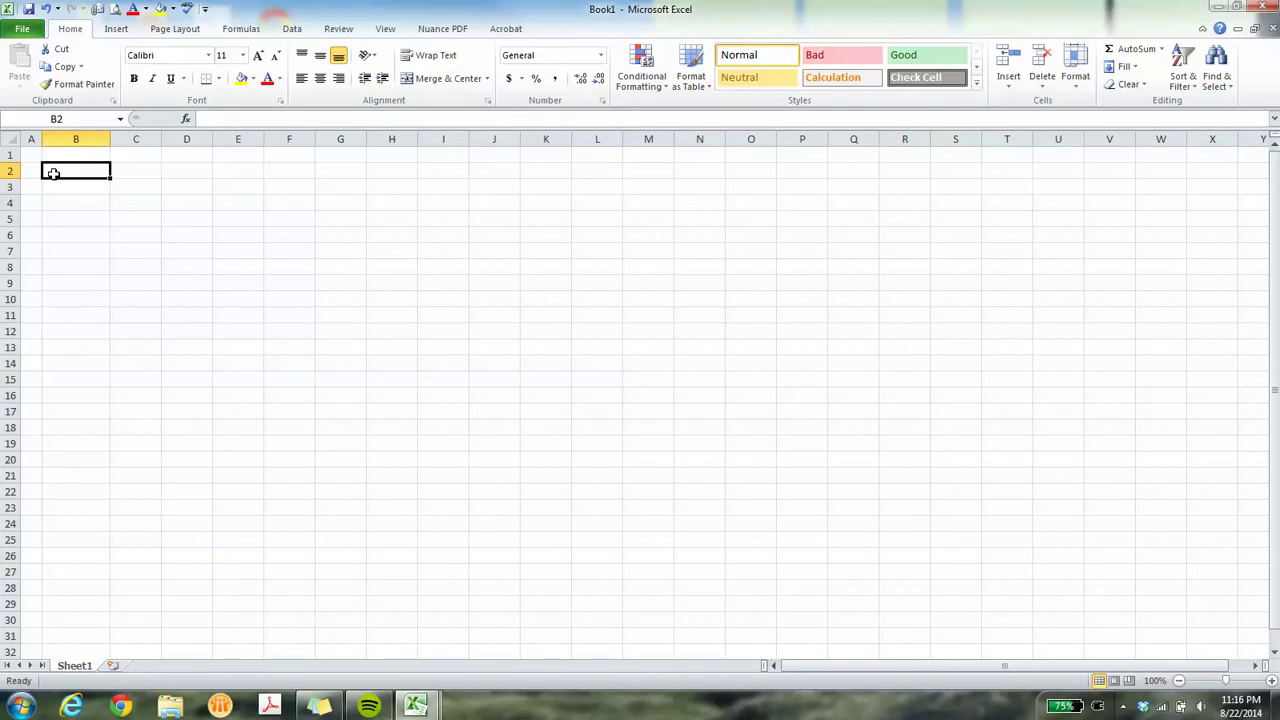
text(Variables)
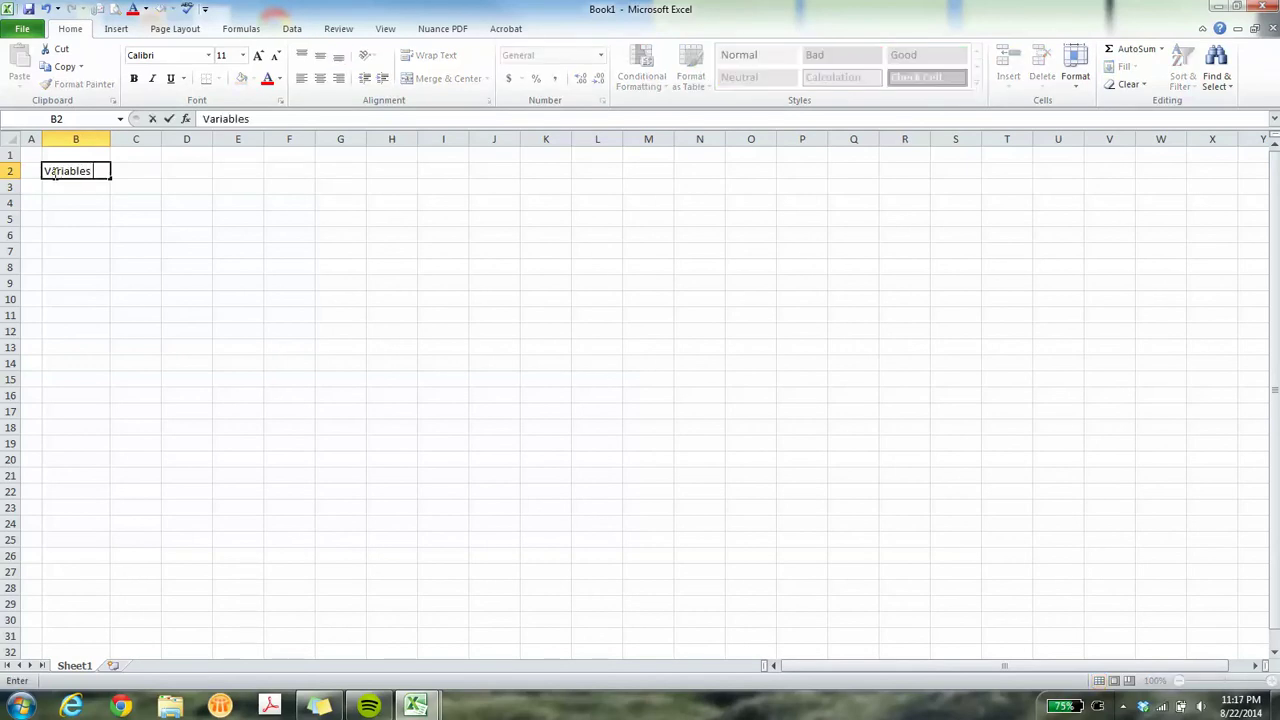
text( / Inputs)
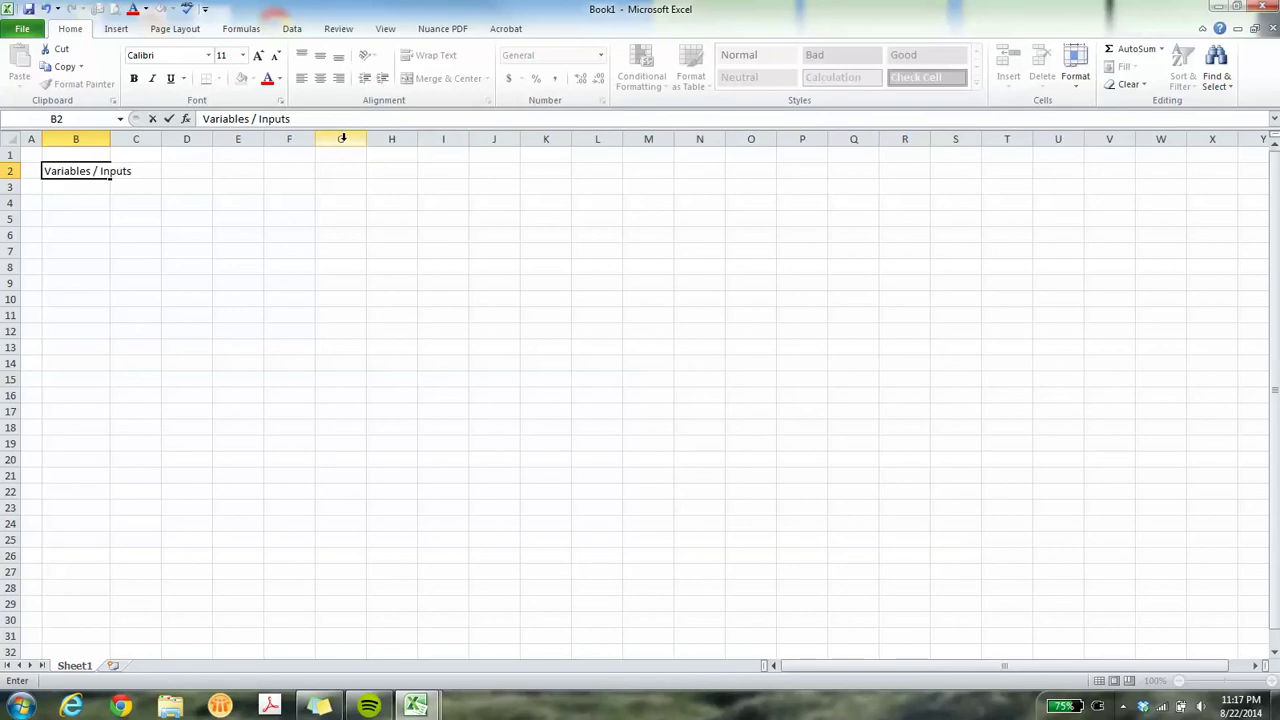
mouse_move(337, 131)
mouse_down()
mouse_move(334, 190)
mouse_move(349, 126)
mouse_up()
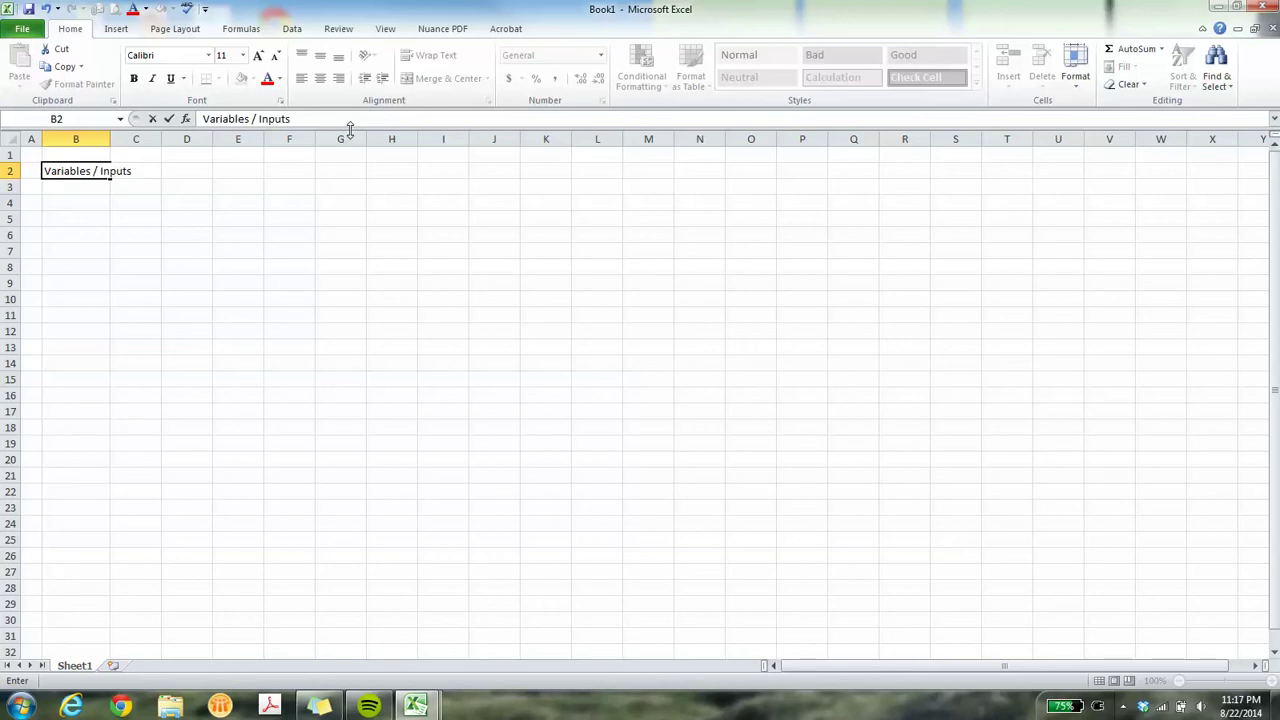
key(Return)
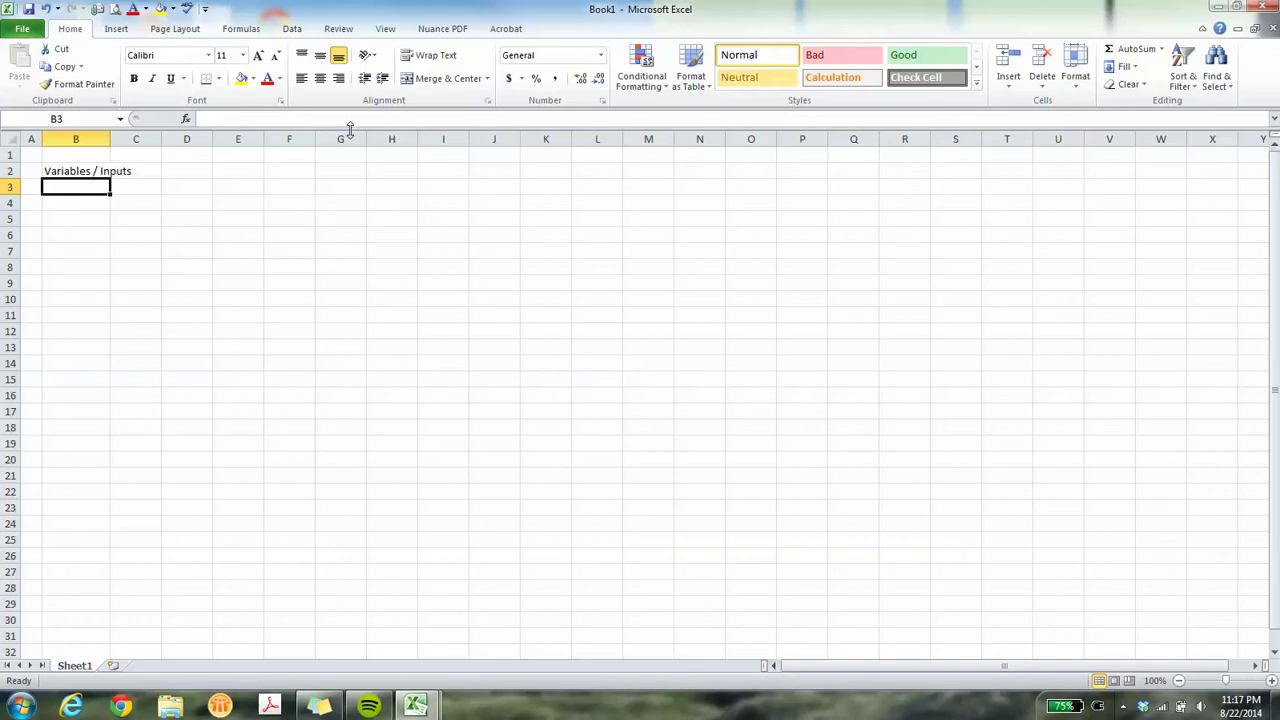
Enter the subheadings "Sources:" in cell B3 and "Uses:" in cell F3.
text(Sources:)
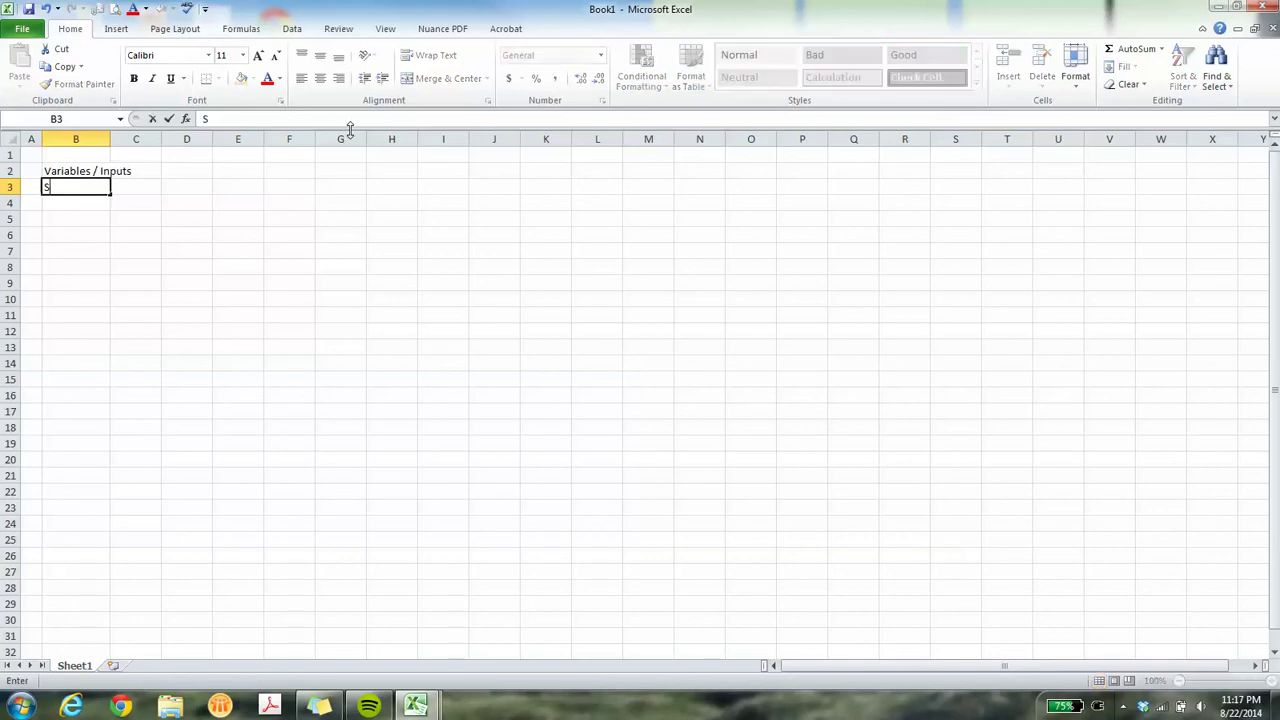
key(Tab)
key(Tab)
key(Tab)
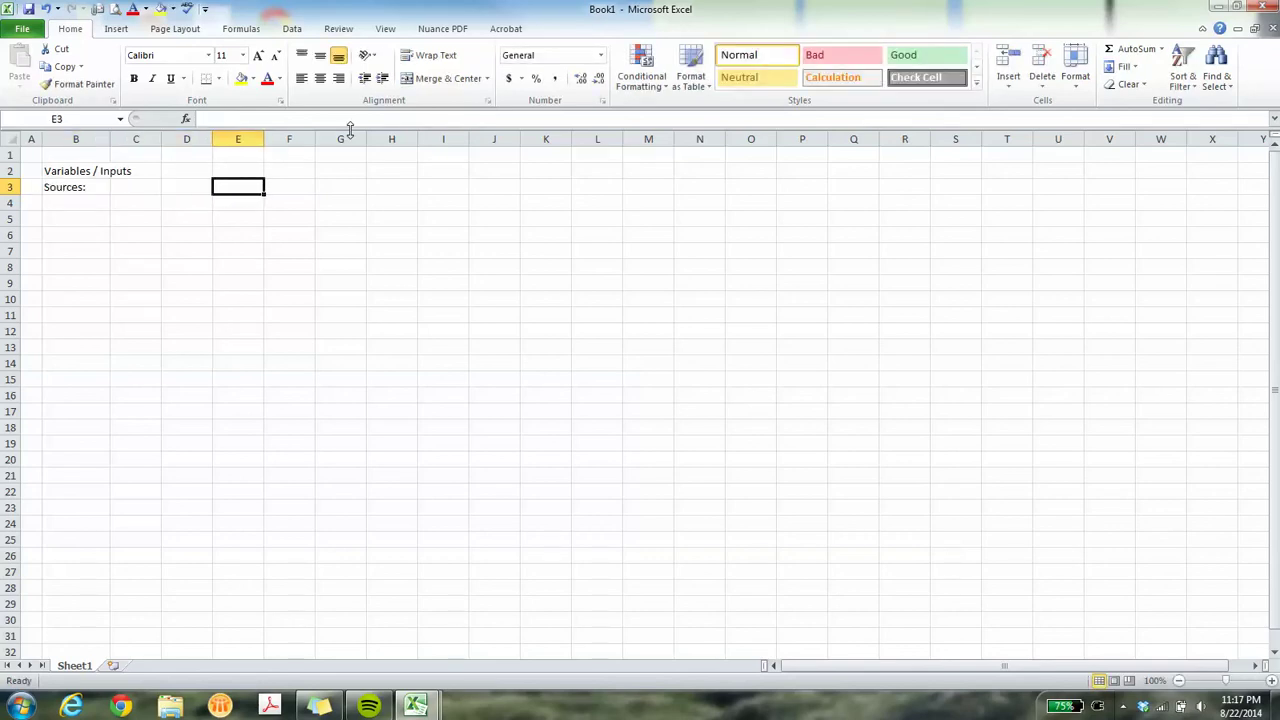
key(Tab)
text(Us)
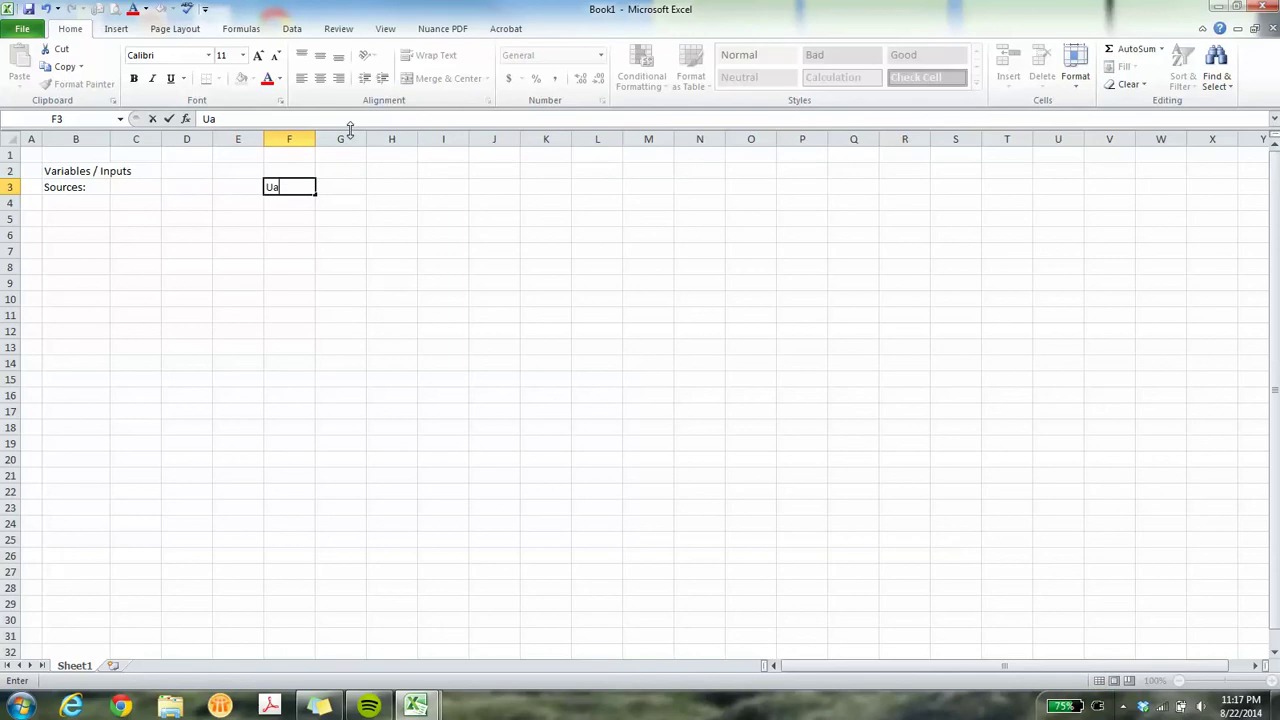
key(BackSpace)
text(ses:)
key(Return)
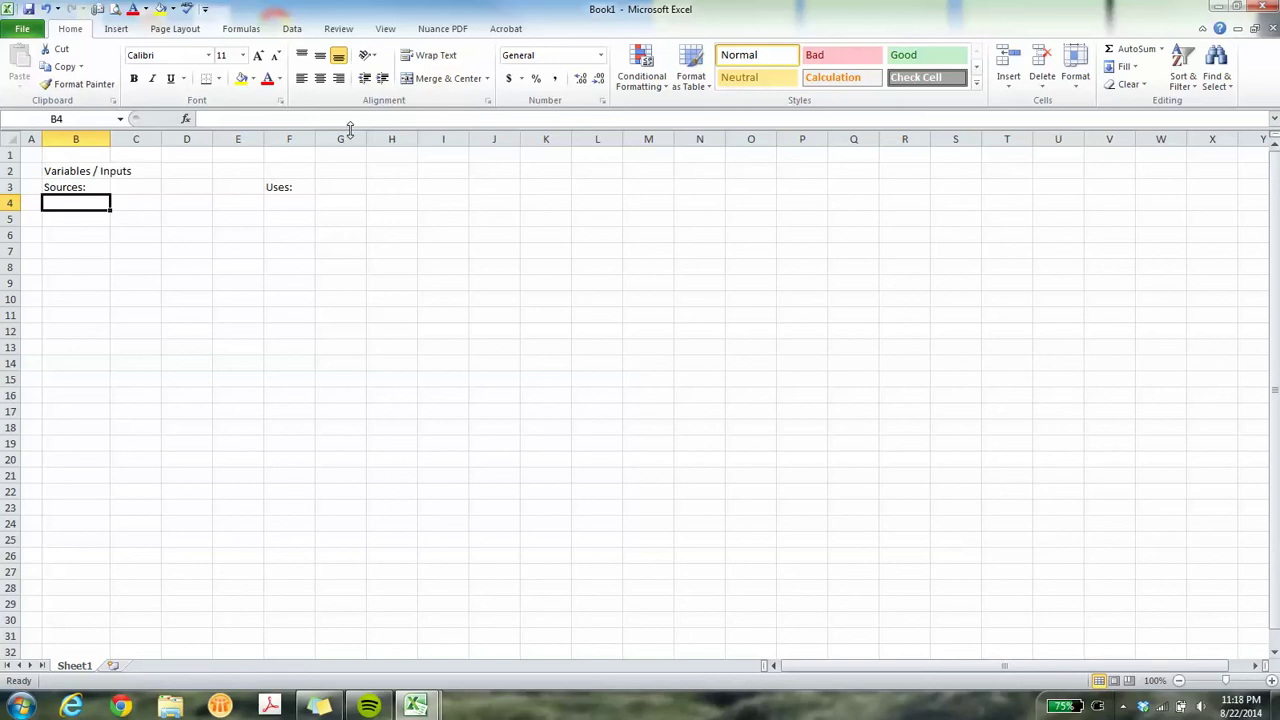
List "Price per tire", "Price per installation", "Price per rotation" and "Price per repair" in cells B4 to B7 under Sources.
text(Price )
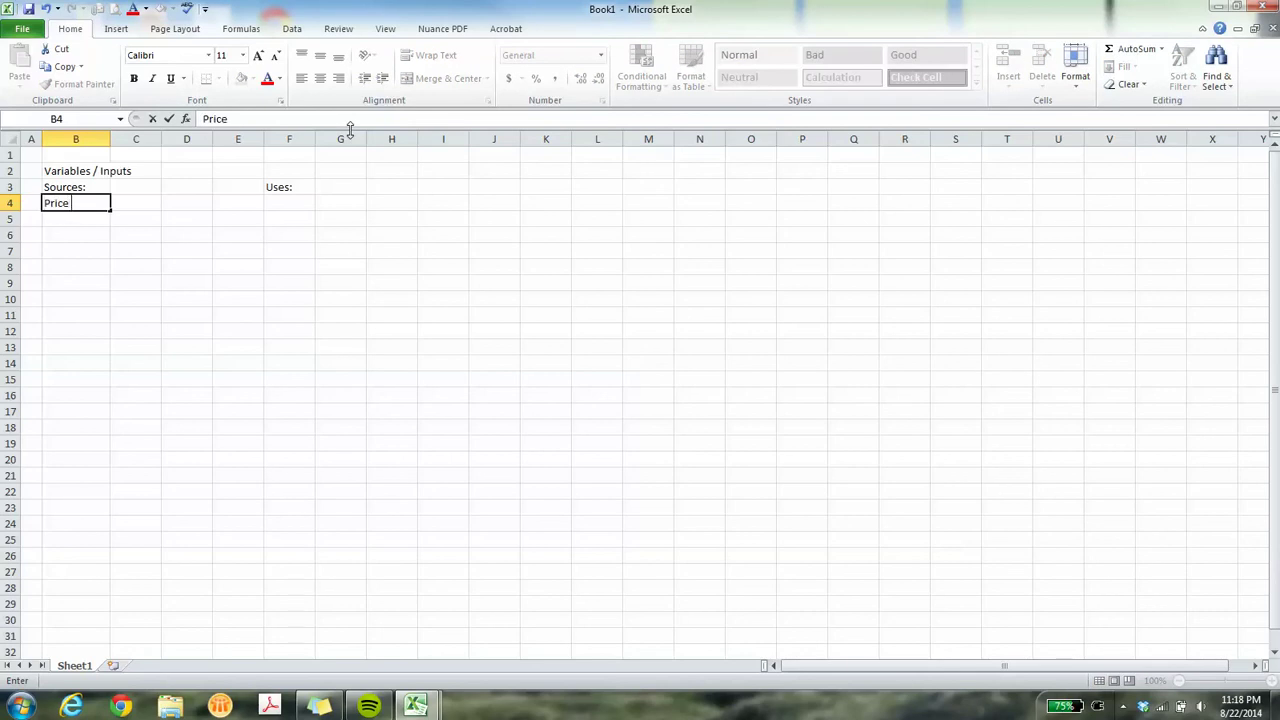
text(per tire)
key(Return)
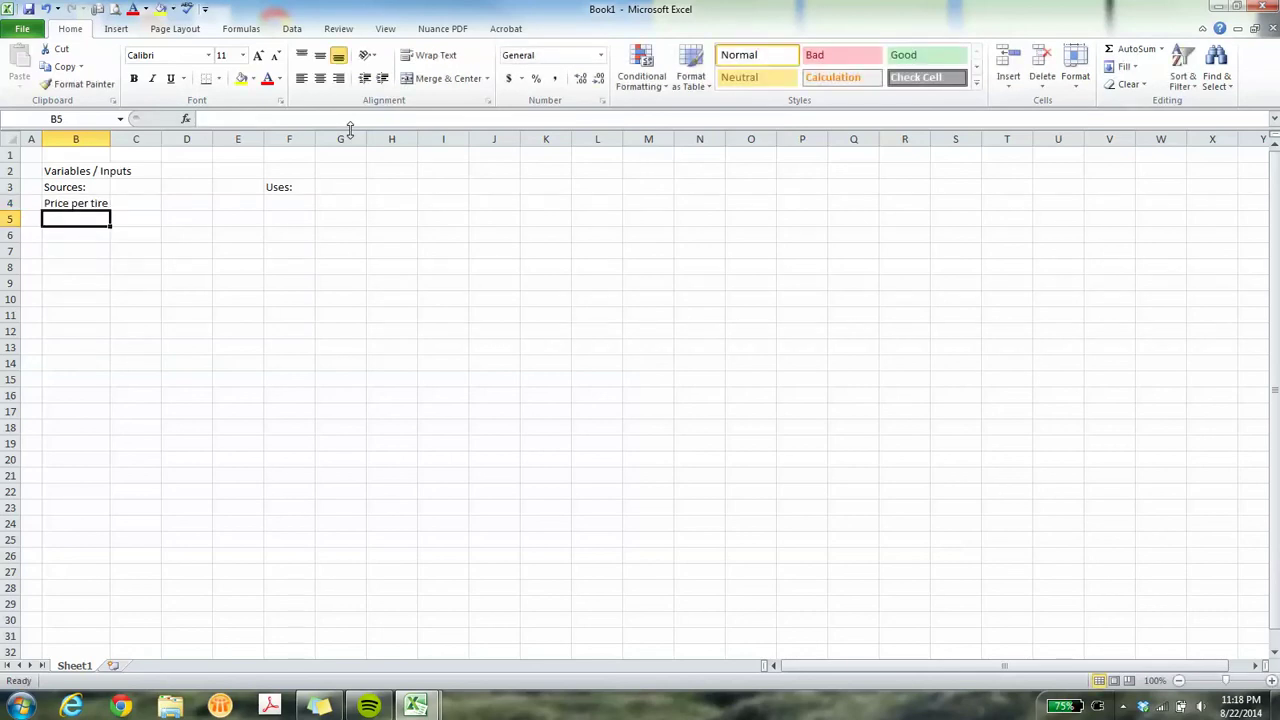
text(Price per inst)
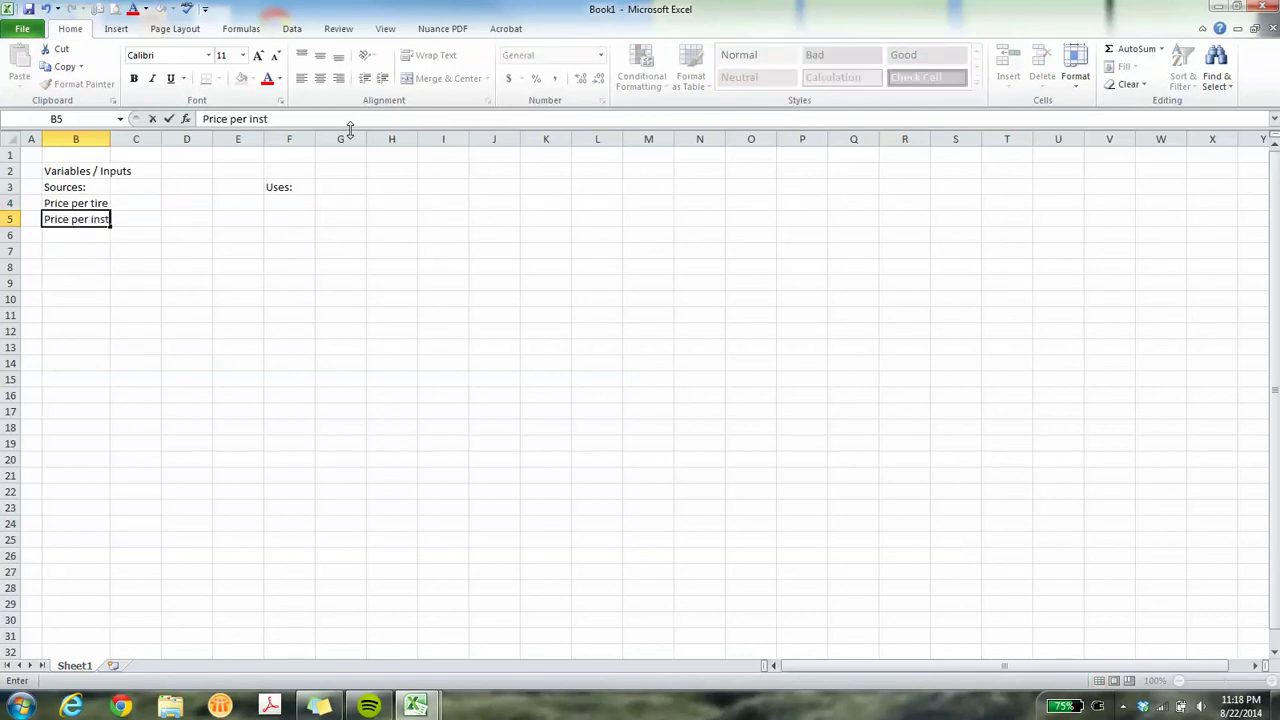
text(allation)
key(Return)
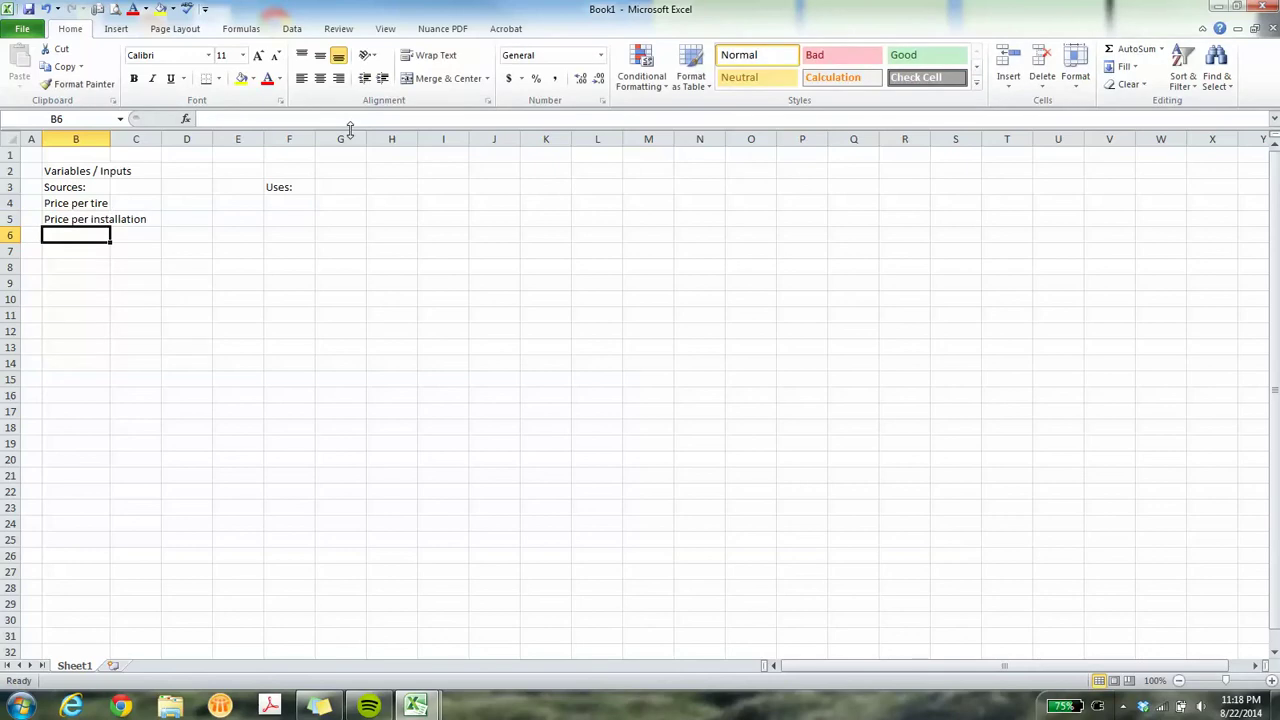
text(Price per)
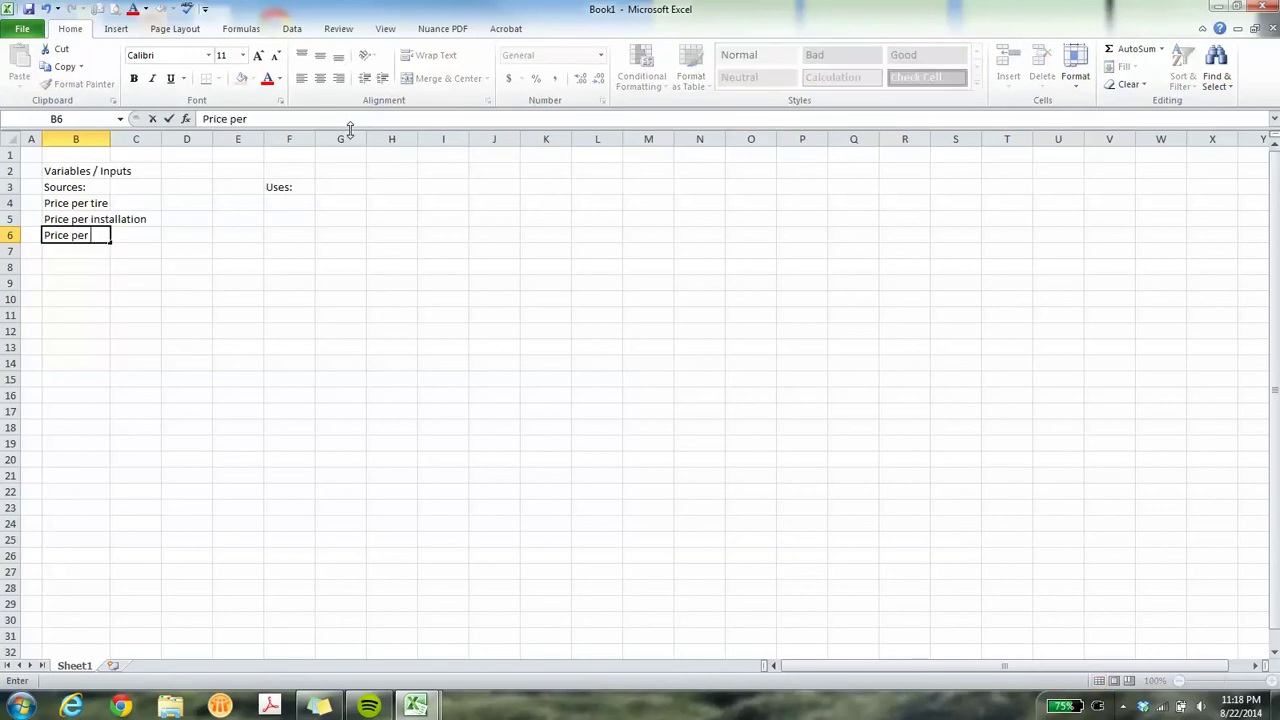
text( rotation)
key(Return)
text(Price per )
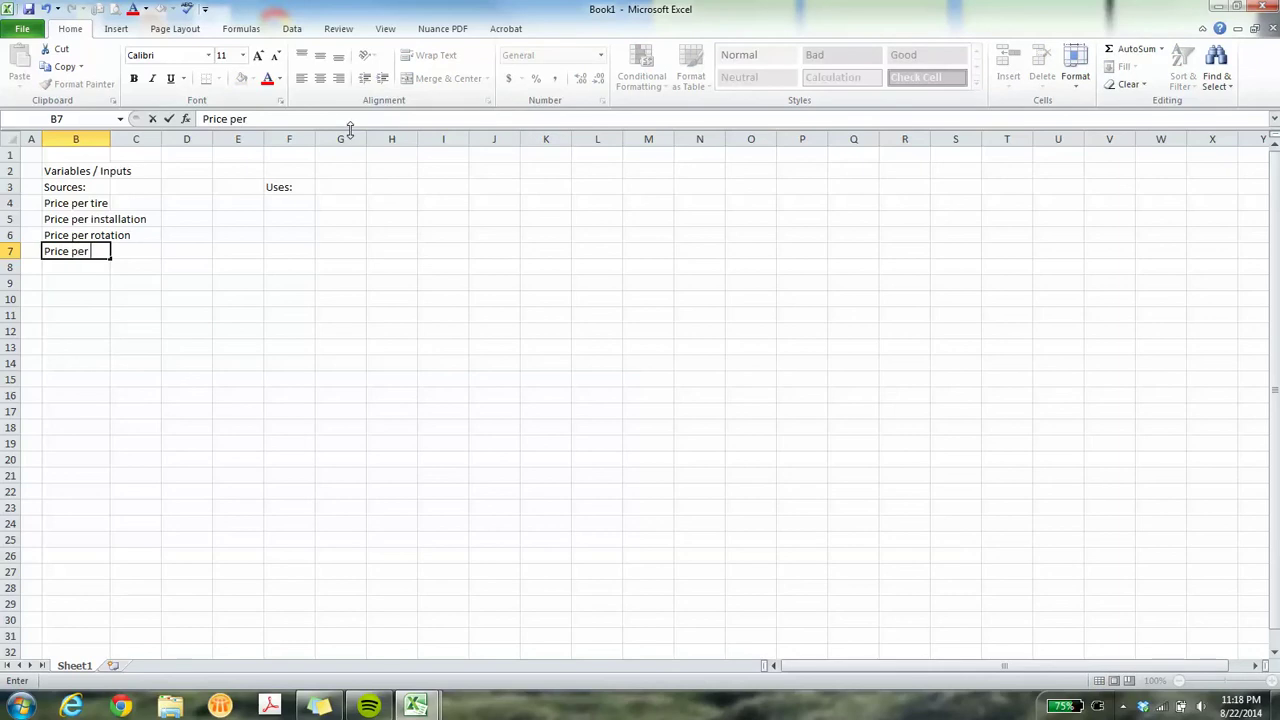
text(repair)
key(Tab)
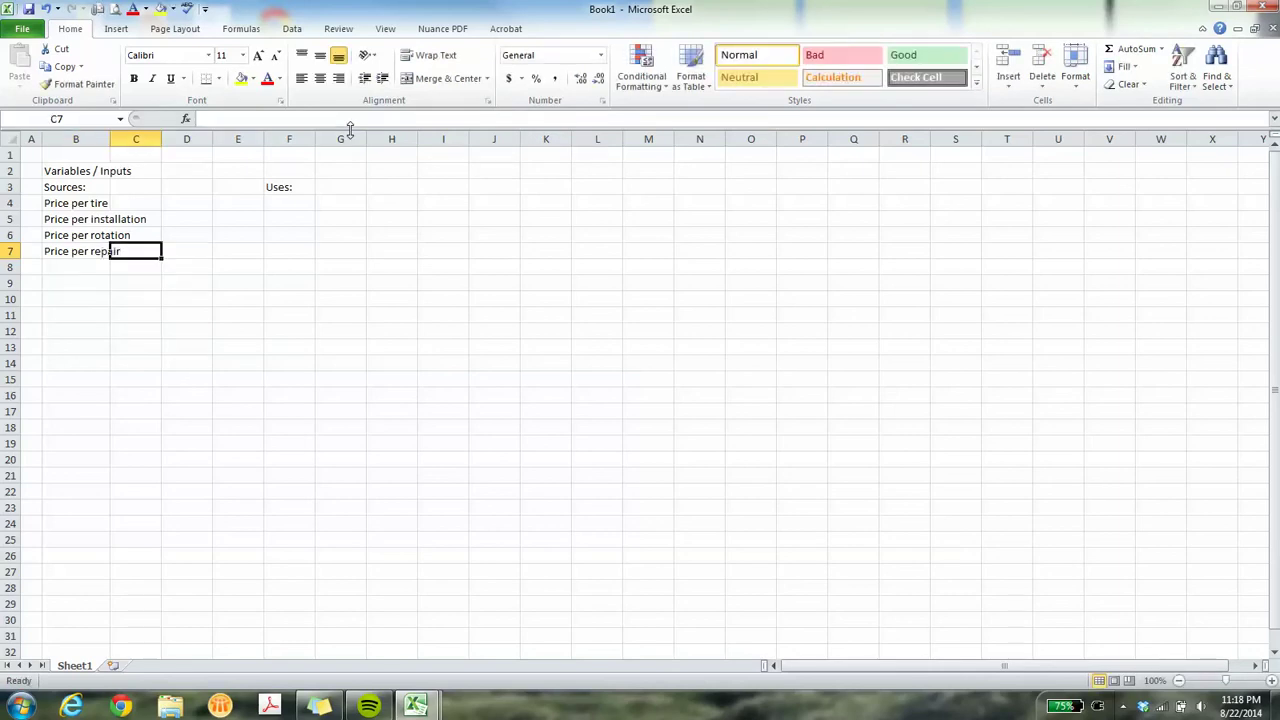
Enter the label "Cost per file" in cell F4 under Uses.
click(289, 206)
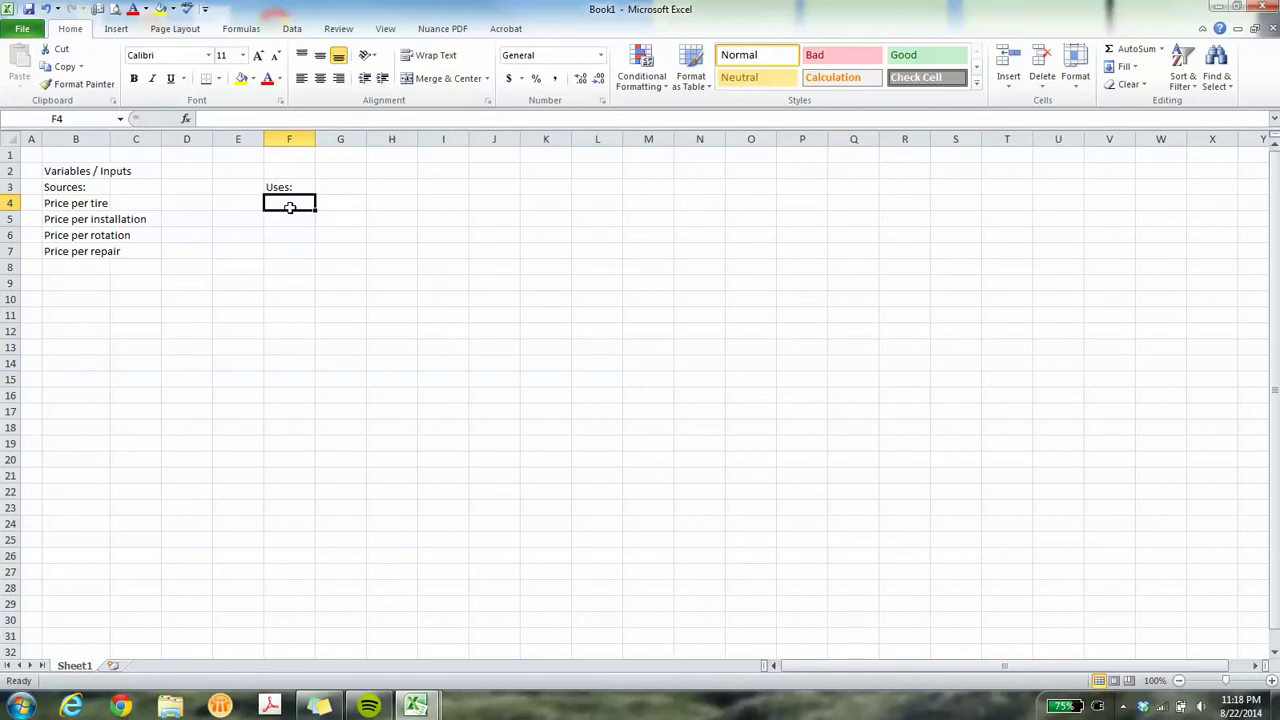
text(Cost)
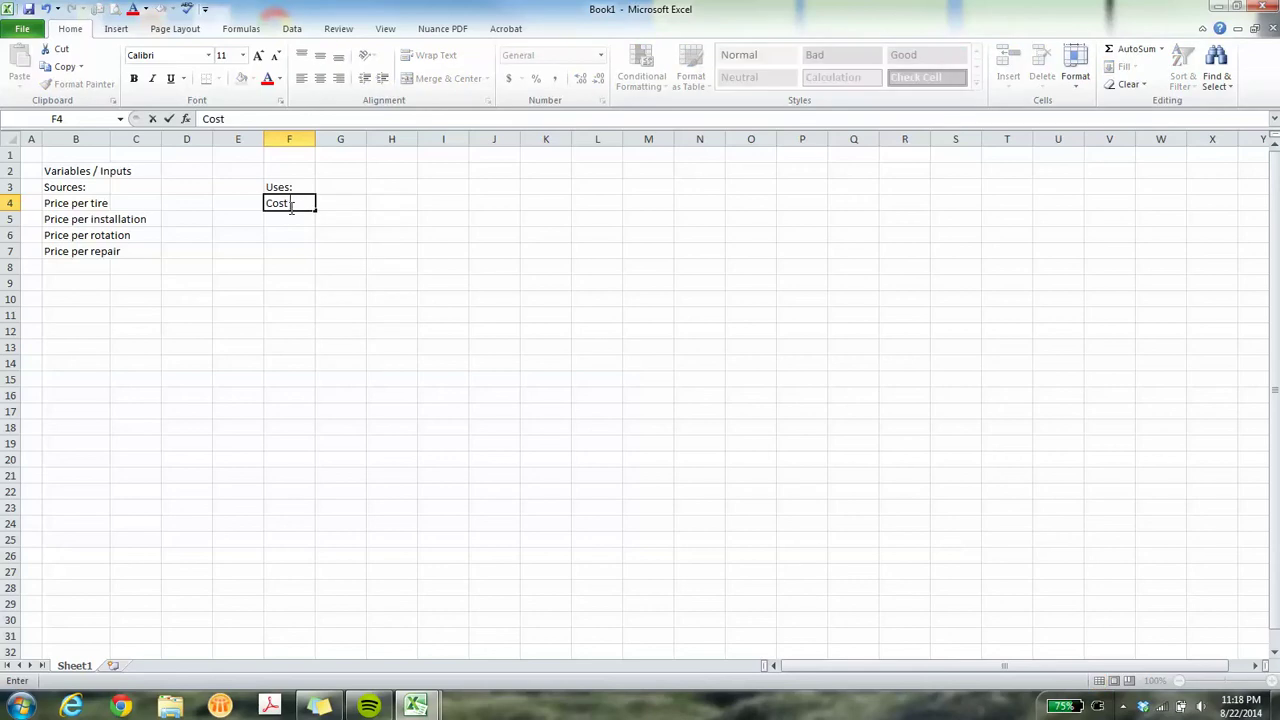
text( per file)
key(Return)
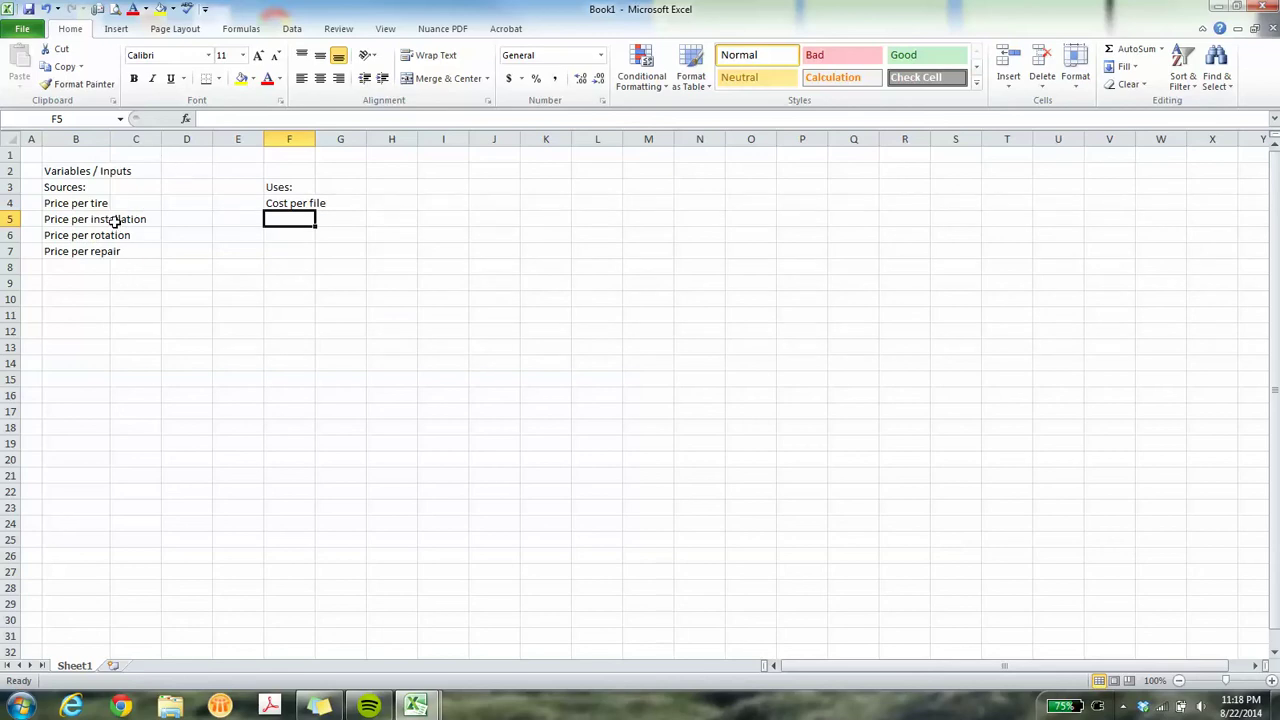
Fit column B to its longest label and widen column F beyond the text it holds.
double_click(109, 141)
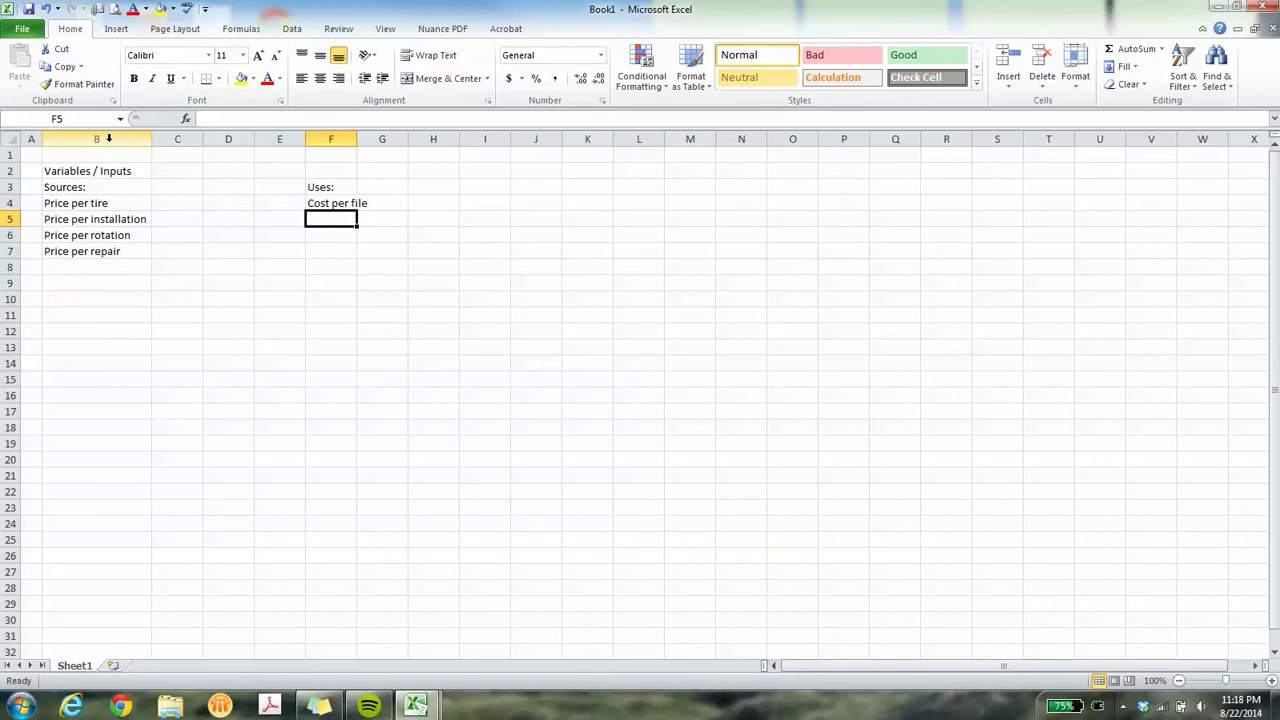
double_click(357, 141)
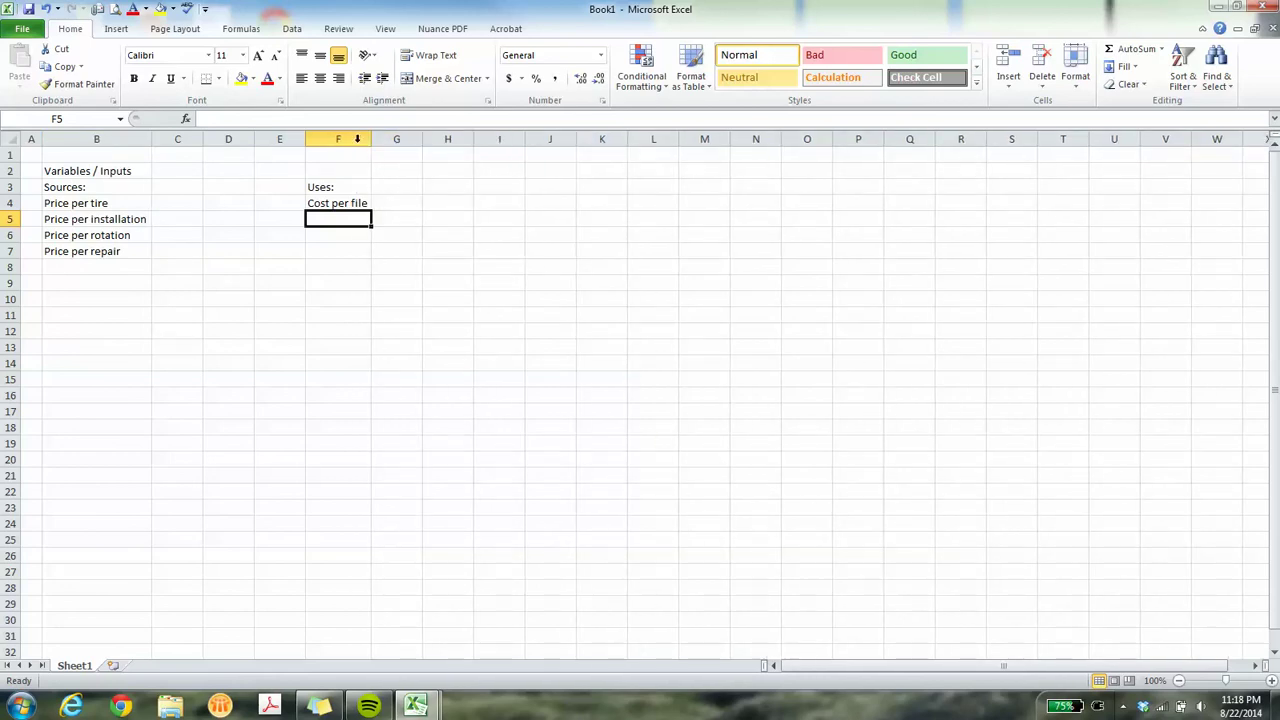
click(357, 141)
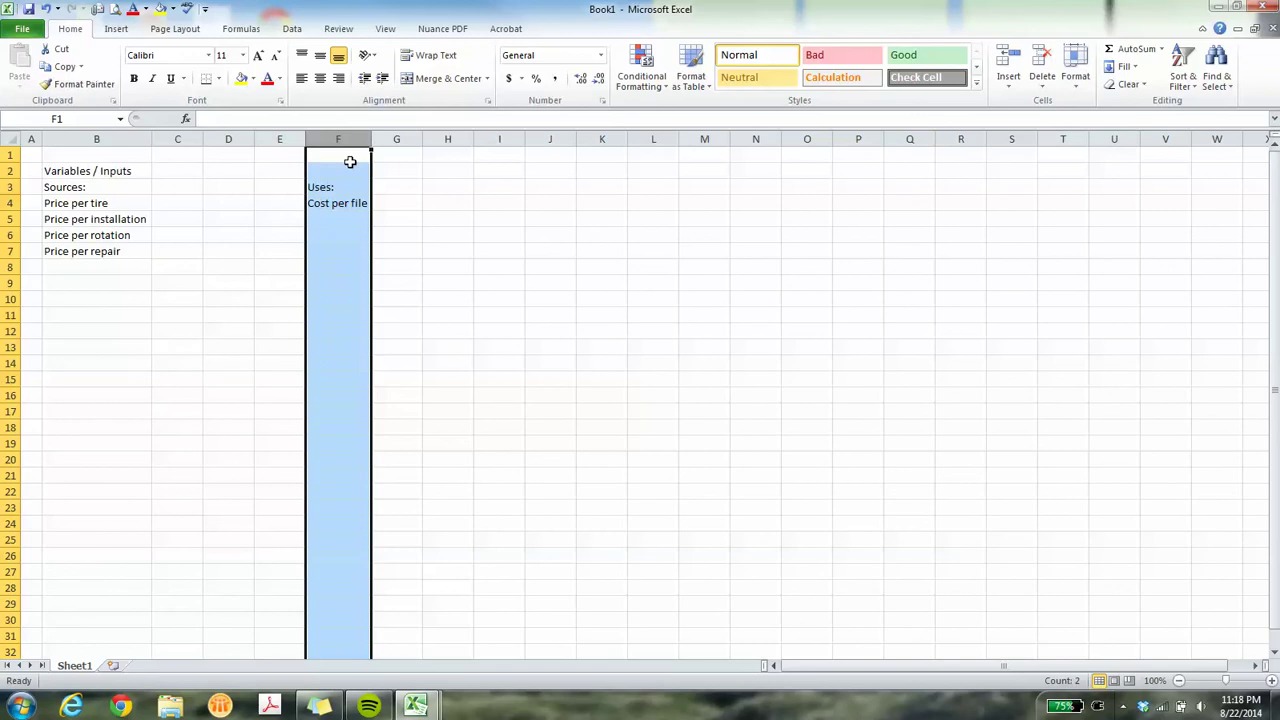
click(349, 168)
drag(373, 141, 395, 141)
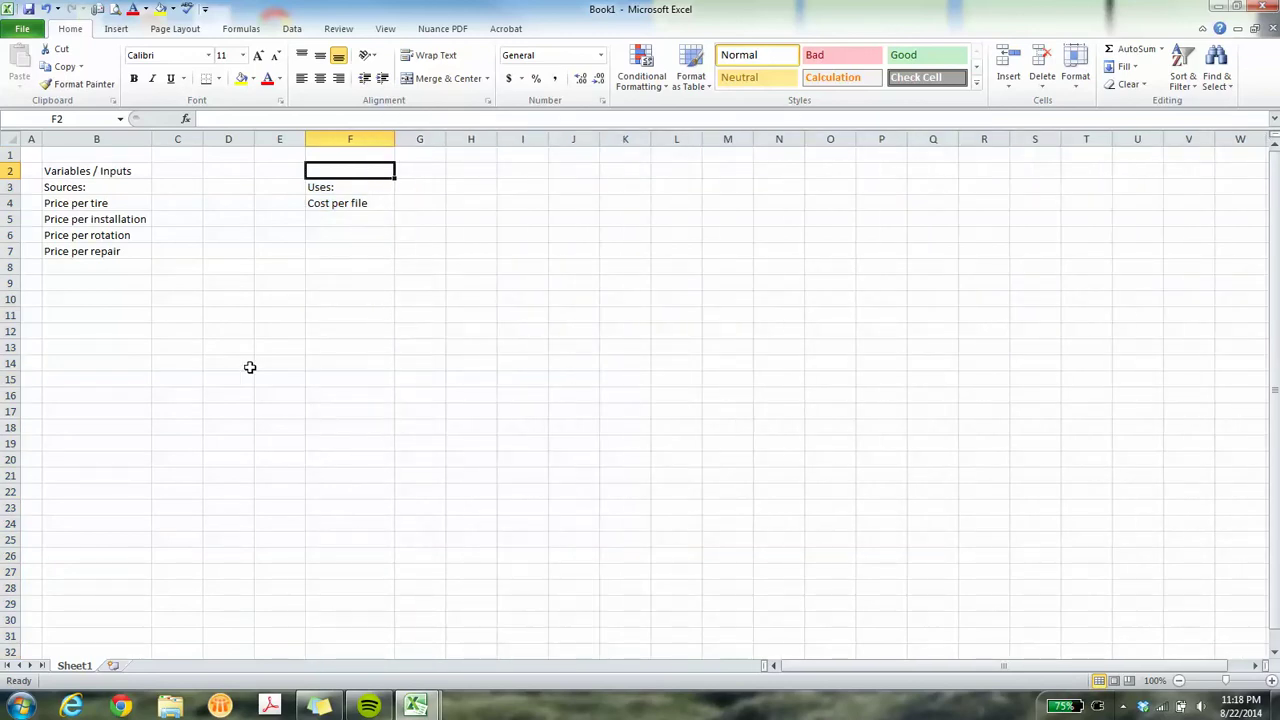
Enter the prices 230 per tire, 15 per installation, 35 per rotation and 15 per repair in cells D4 to D7.
click(71, 270)
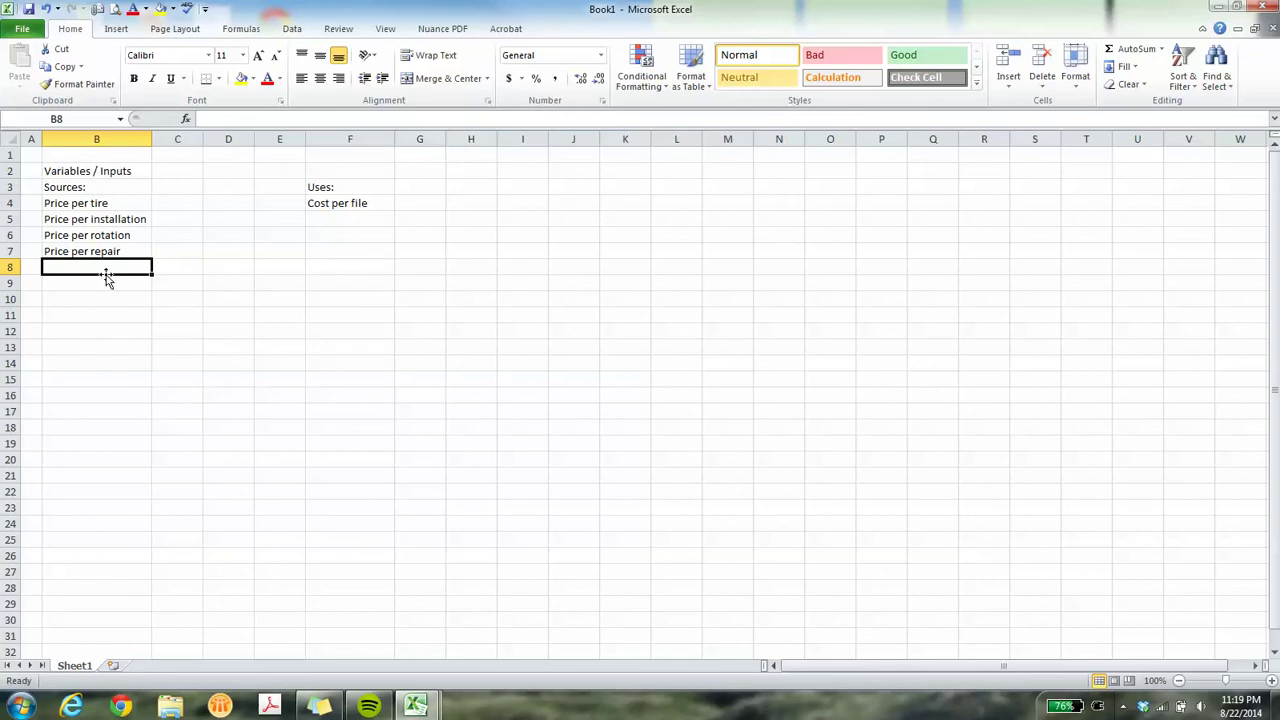
click(163, 205)
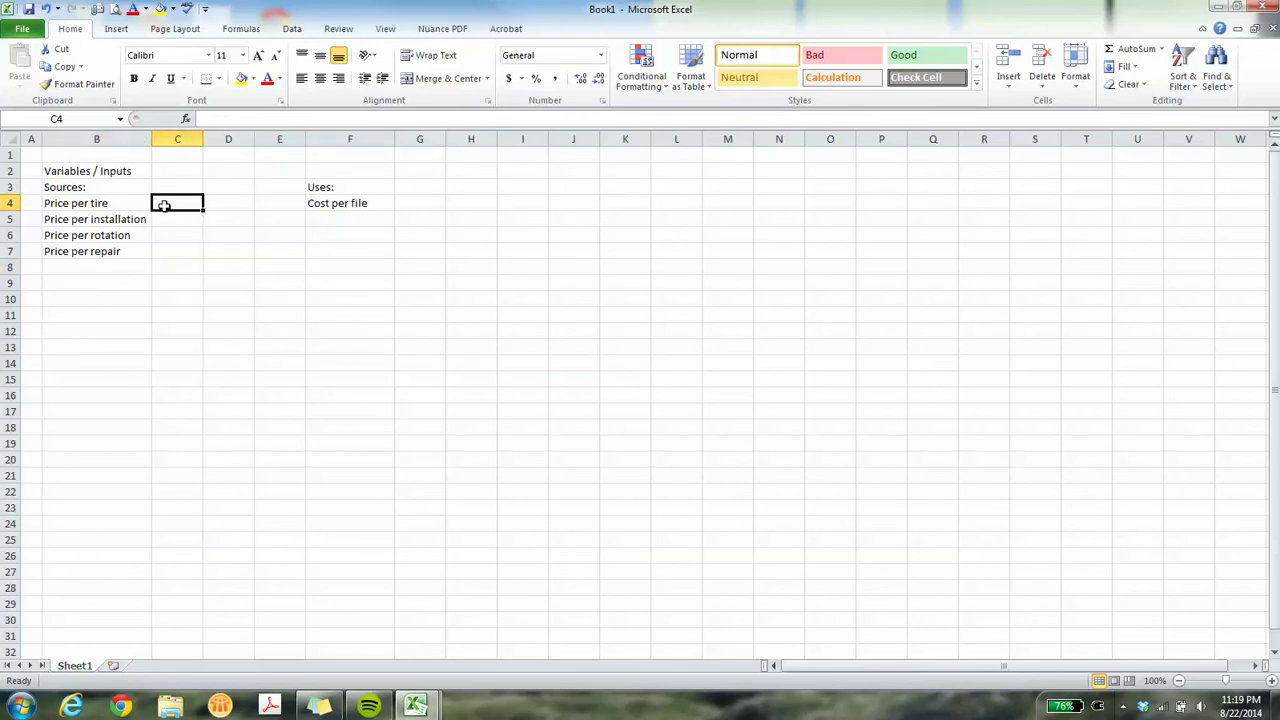
click(209, 215)
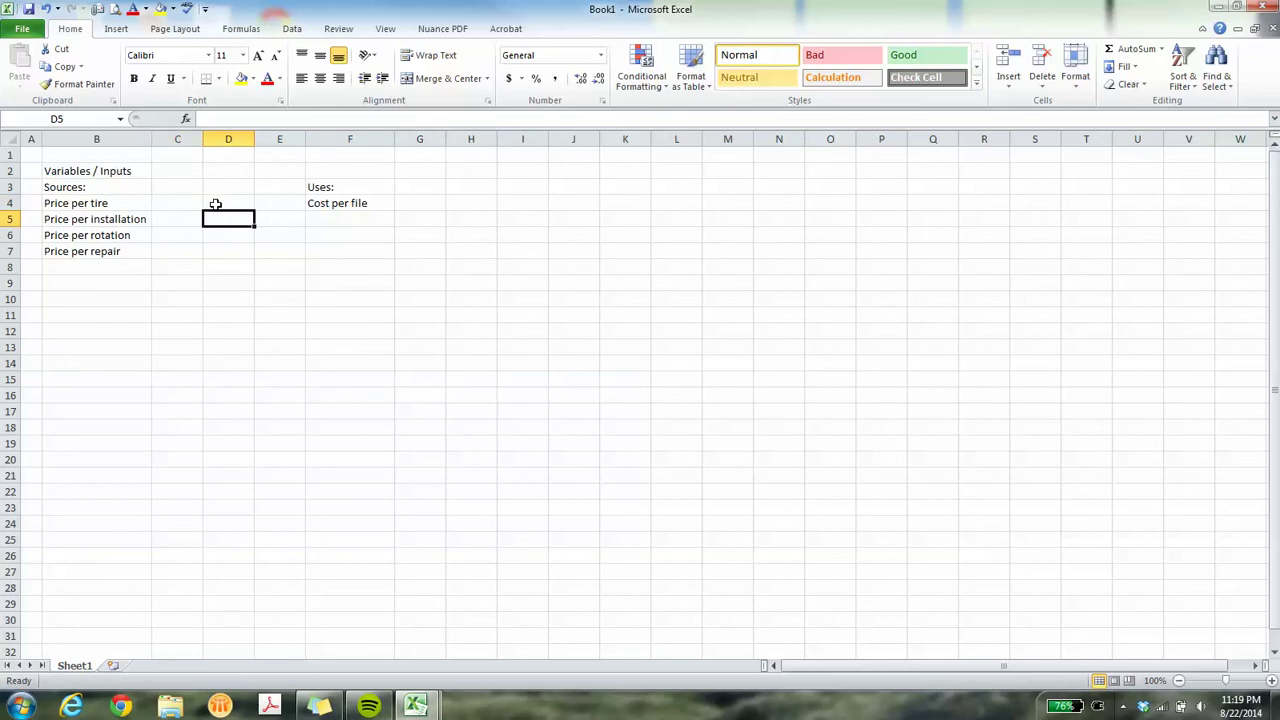
click(215, 204)
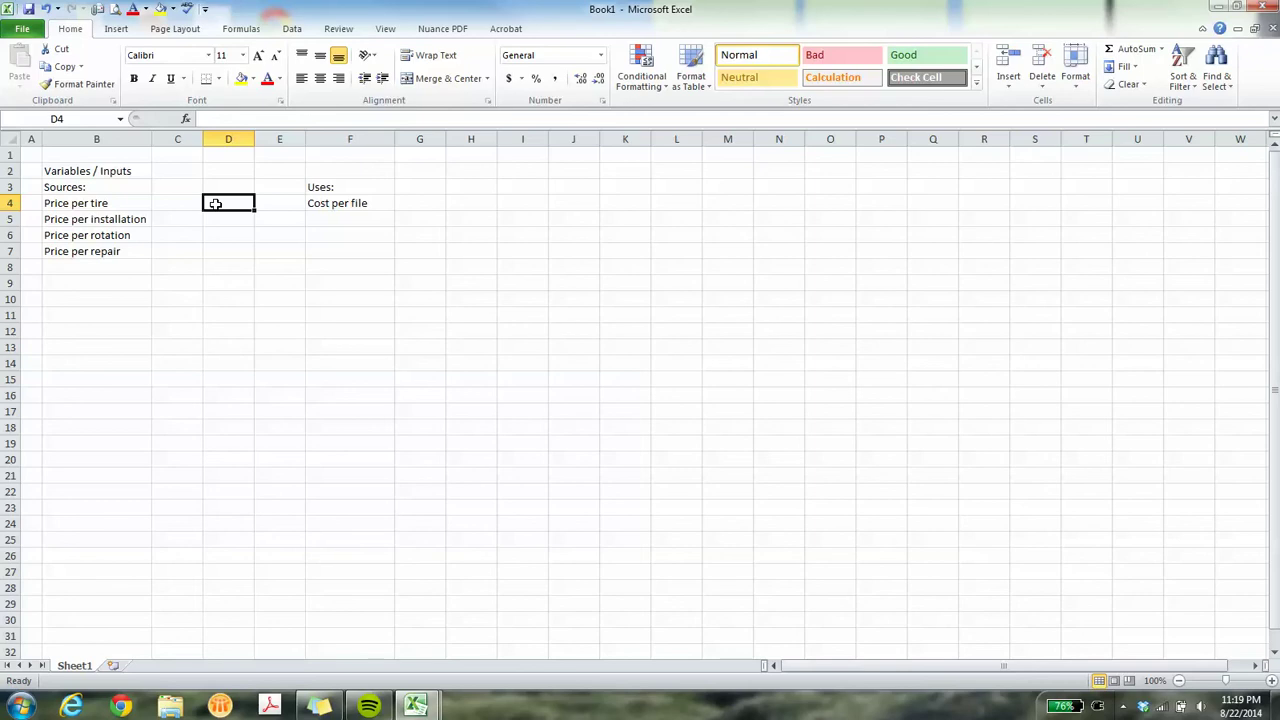
text(239)
key(Return)
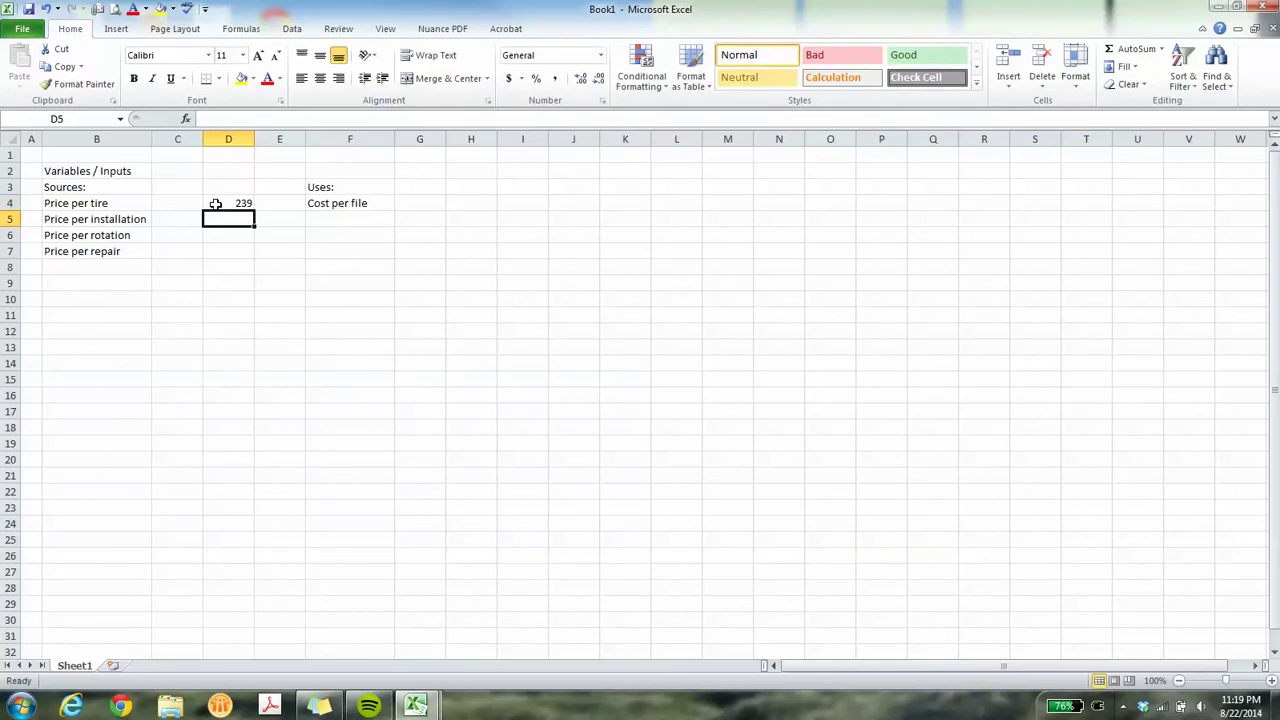
click(215, 203)
text(230)
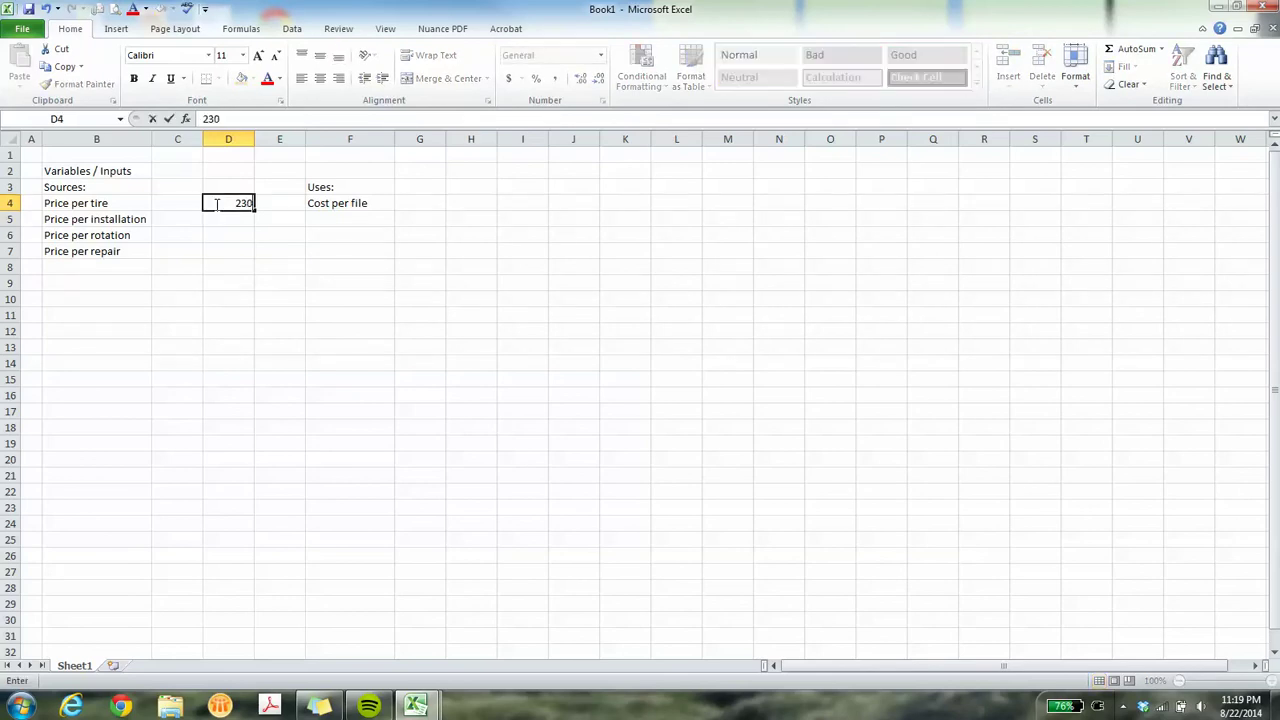
key(Return)
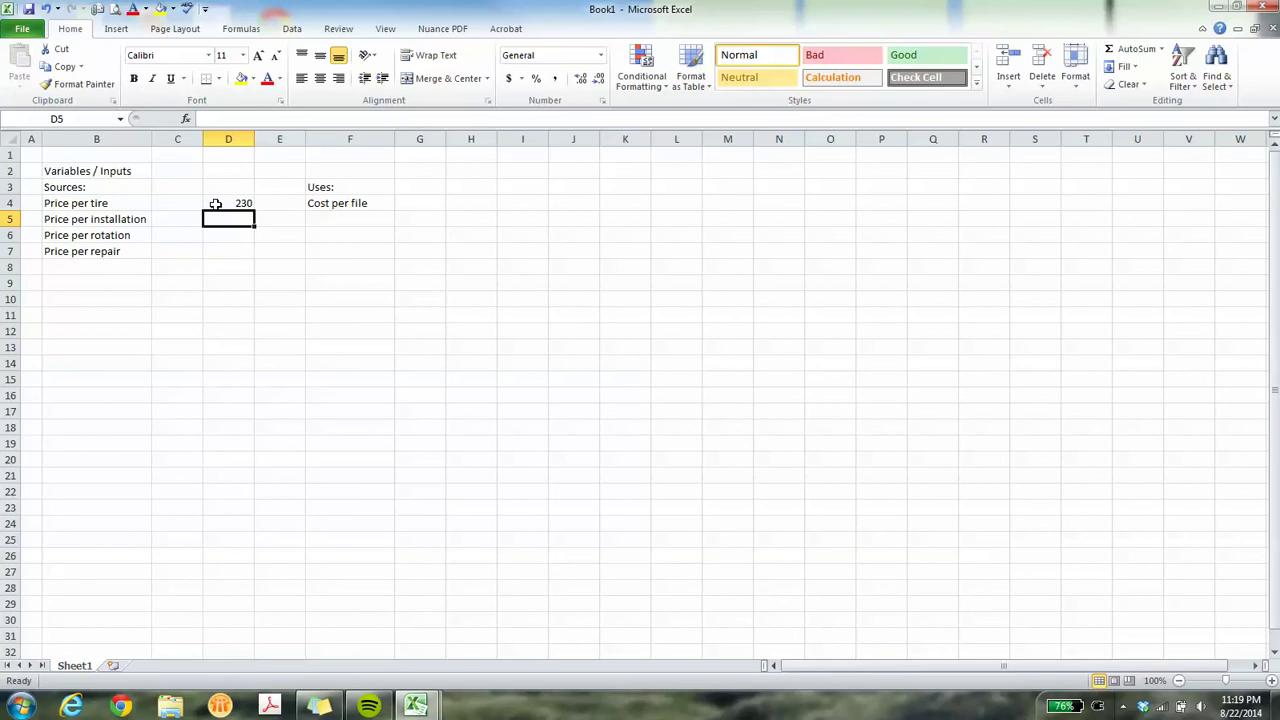
text(15)
key(Return)
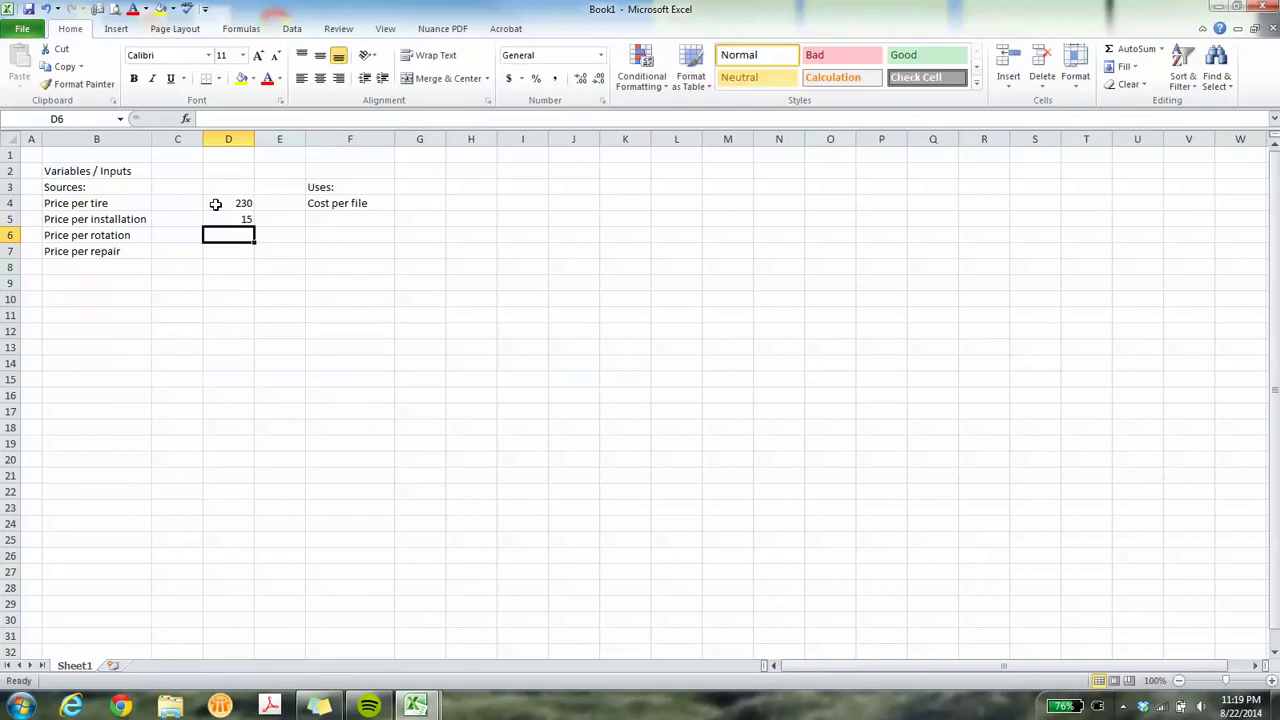
text(35)
key(Return)
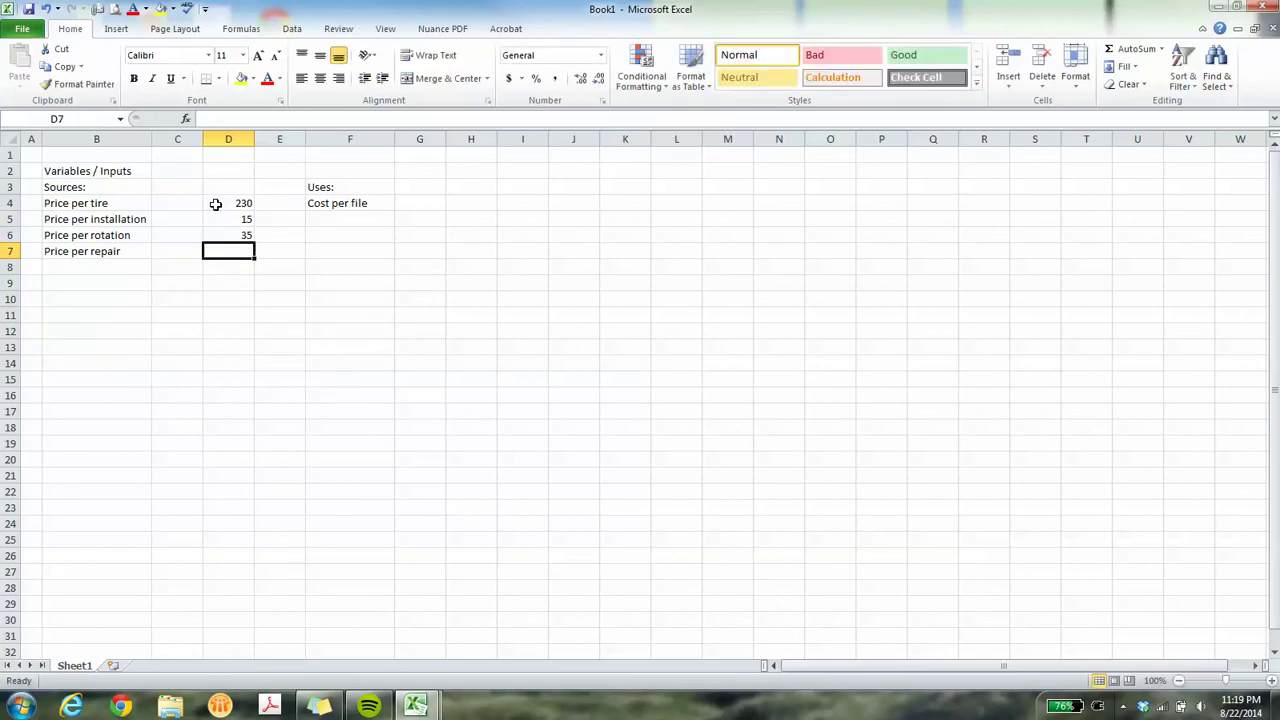
text(15)
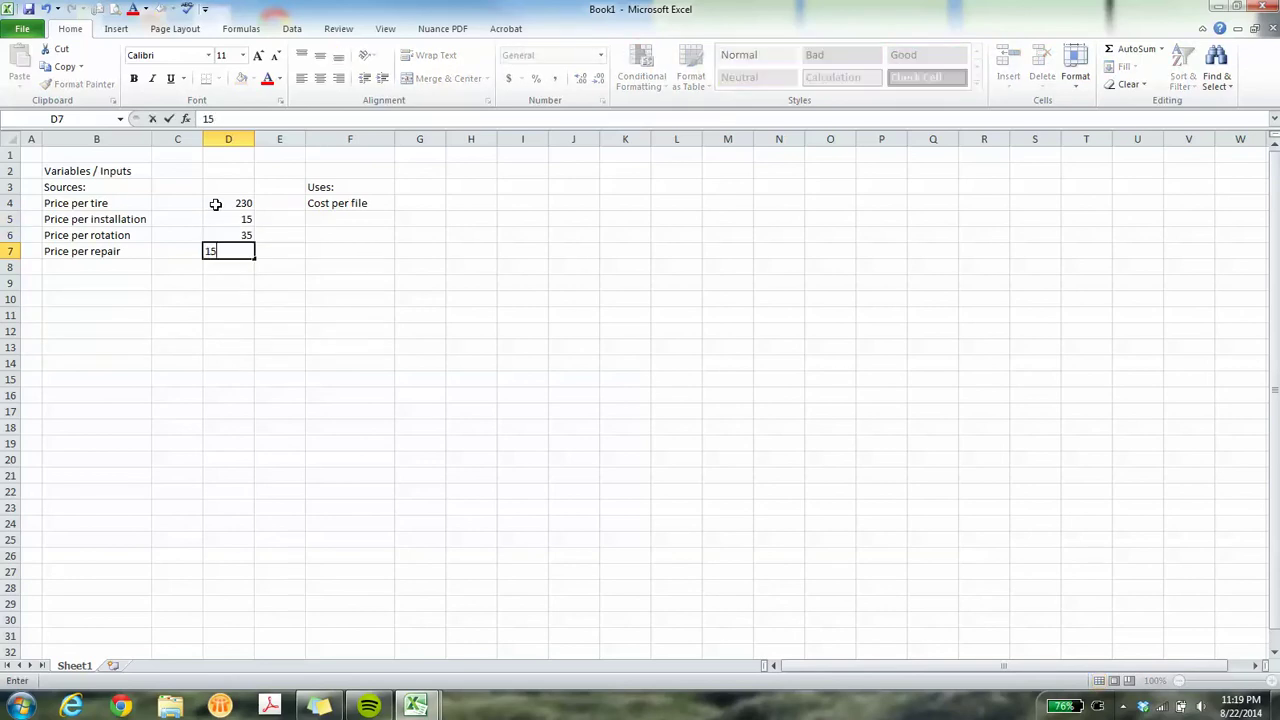
key(Return)
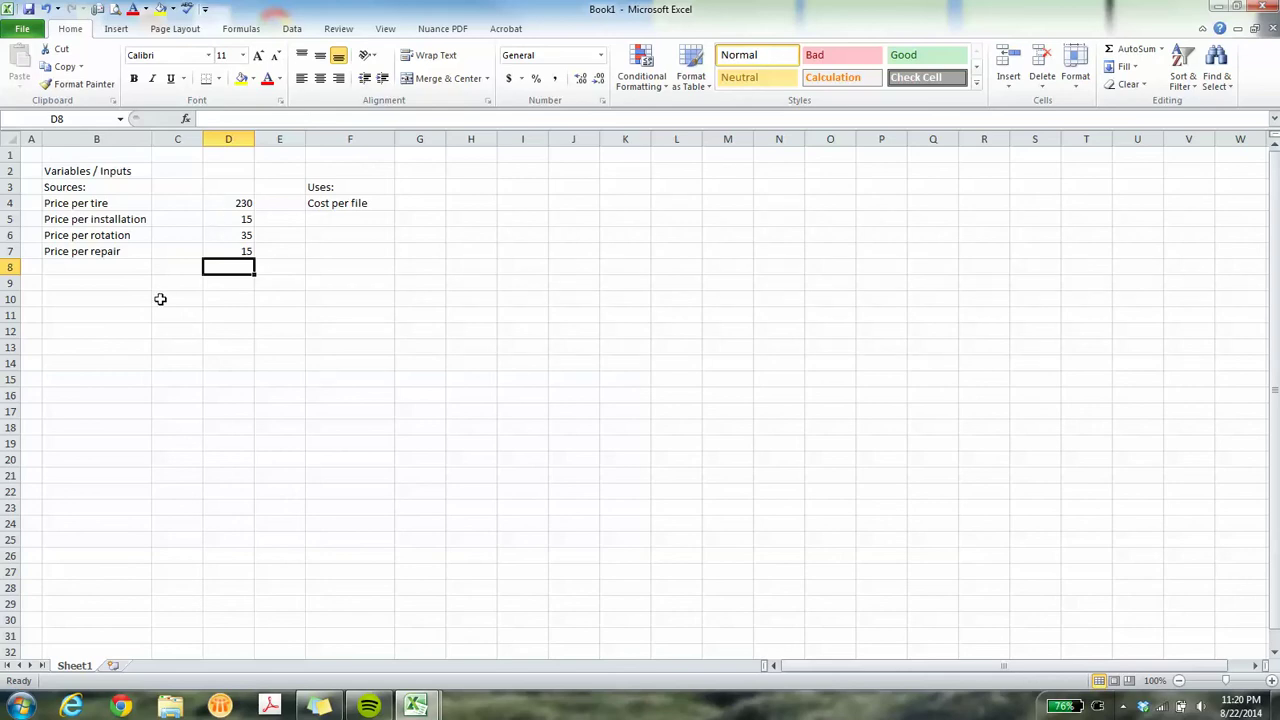
Apply the dollar Accounting number format to the prices in D4 to D7 and to the whole of column D.
click(225, 205)
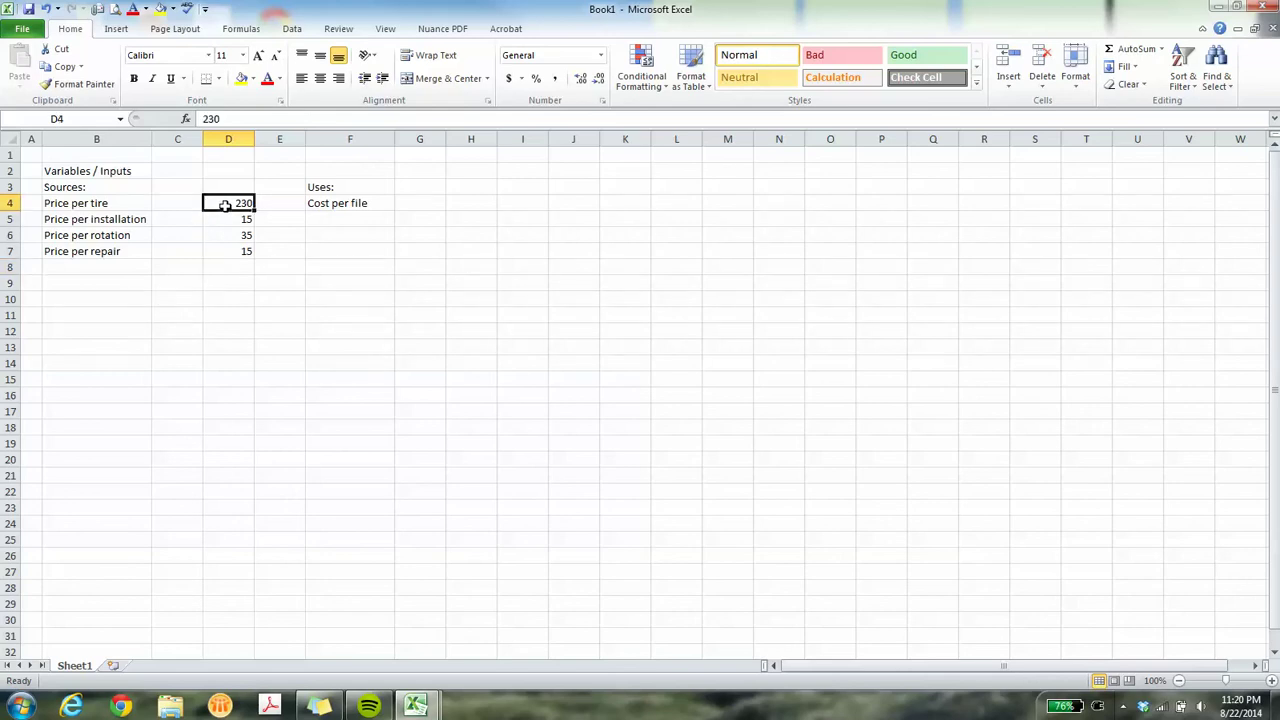
drag(225, 205, 220, 248)
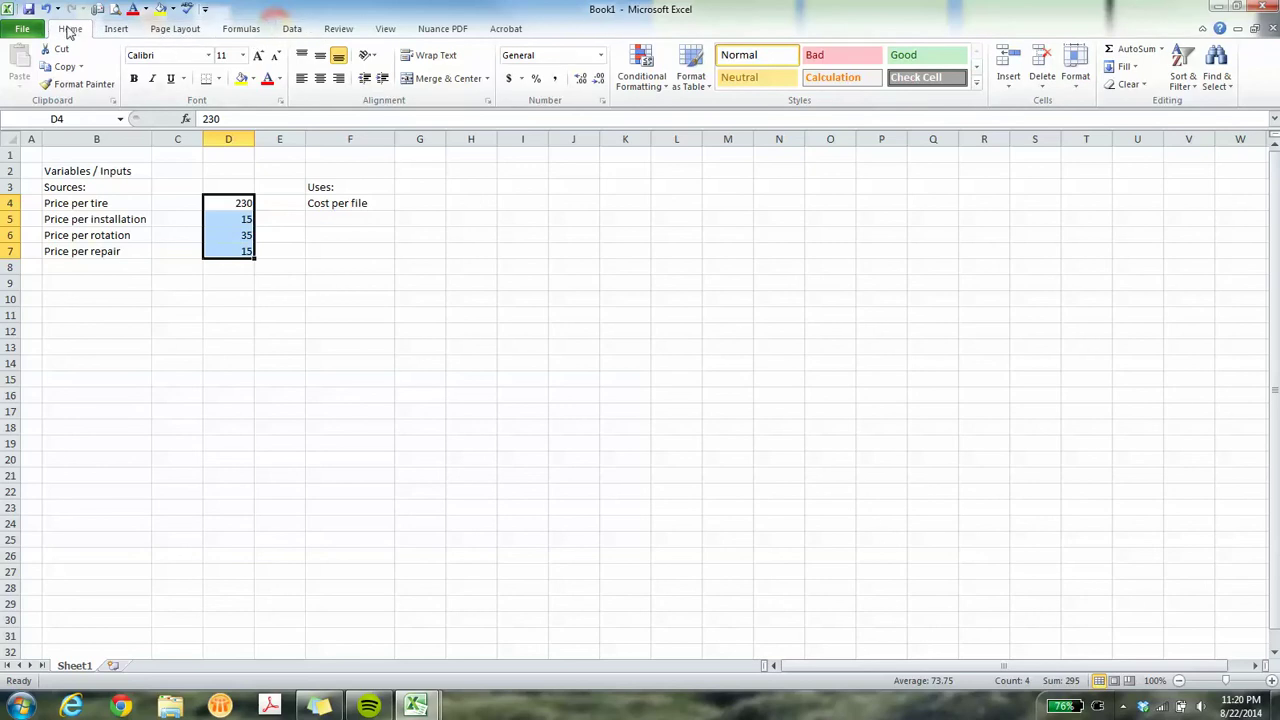
click(509, 80)
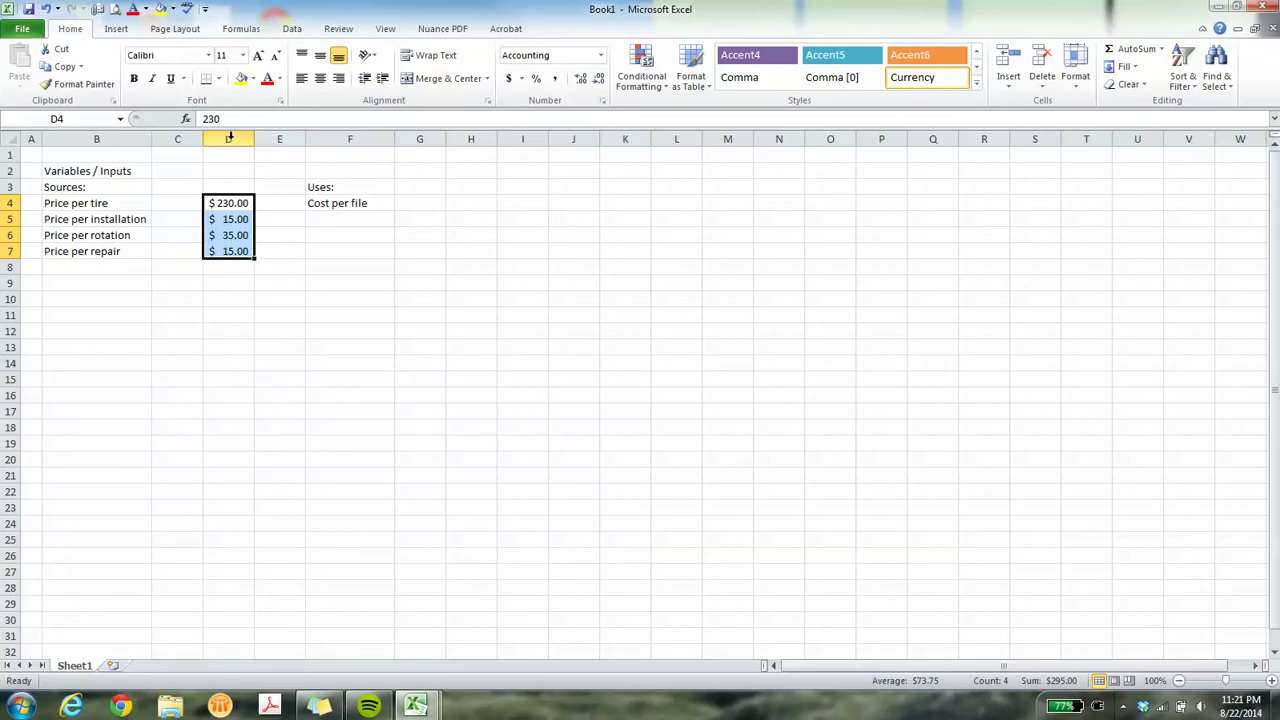
click(229, 138)
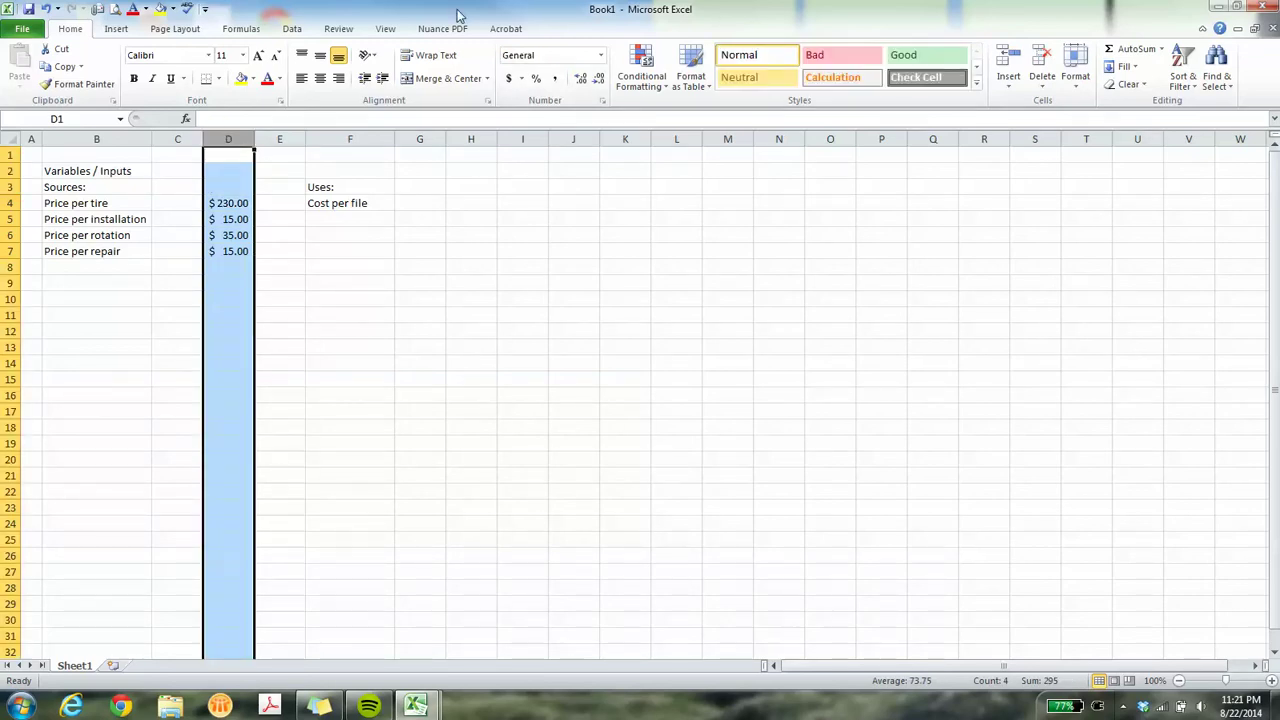
click(508, 80)
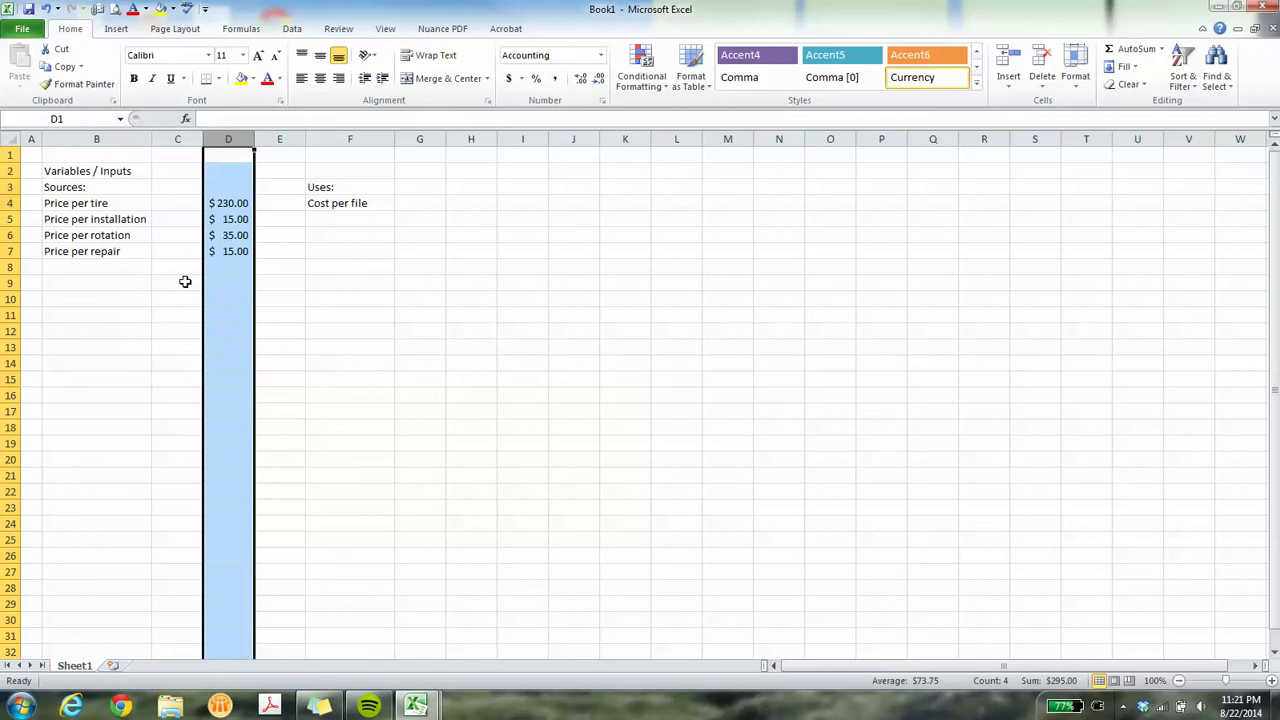
Enter the subheading "Unit Sales:" in cell B10 and the column heading "Year 1" in cell D10.
click(114, 285)
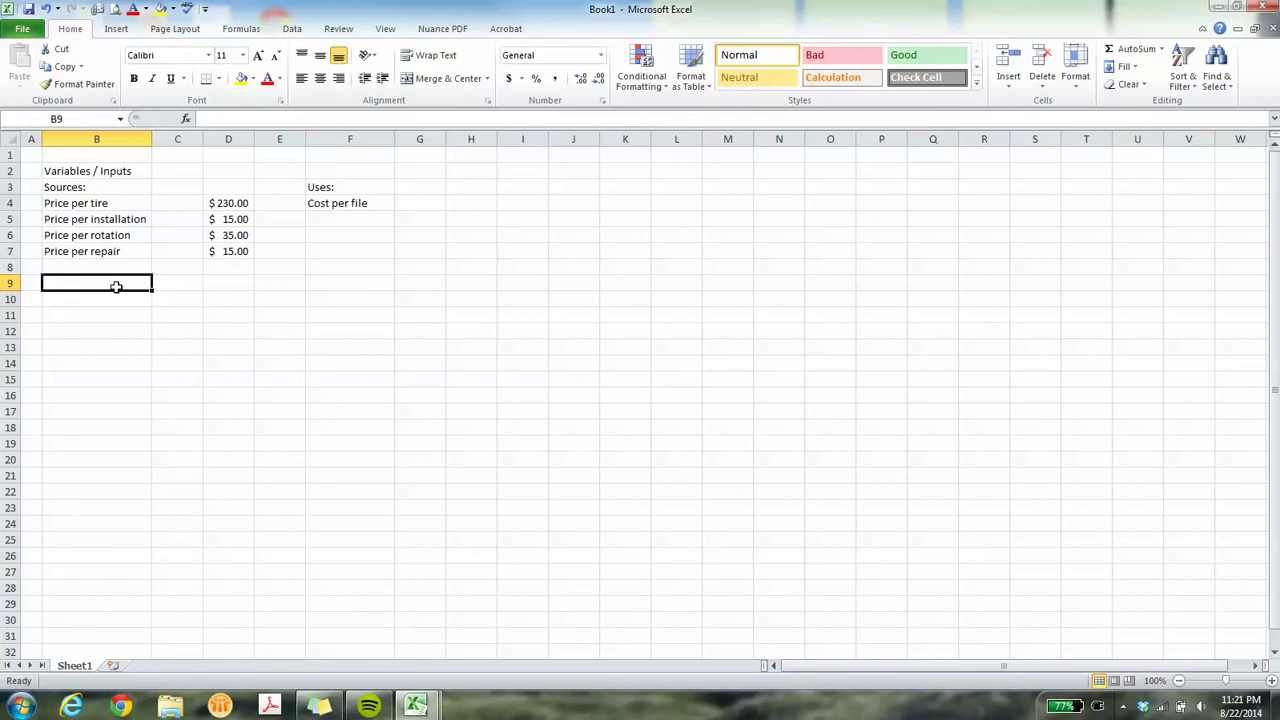
key(Down)
text(Sa)
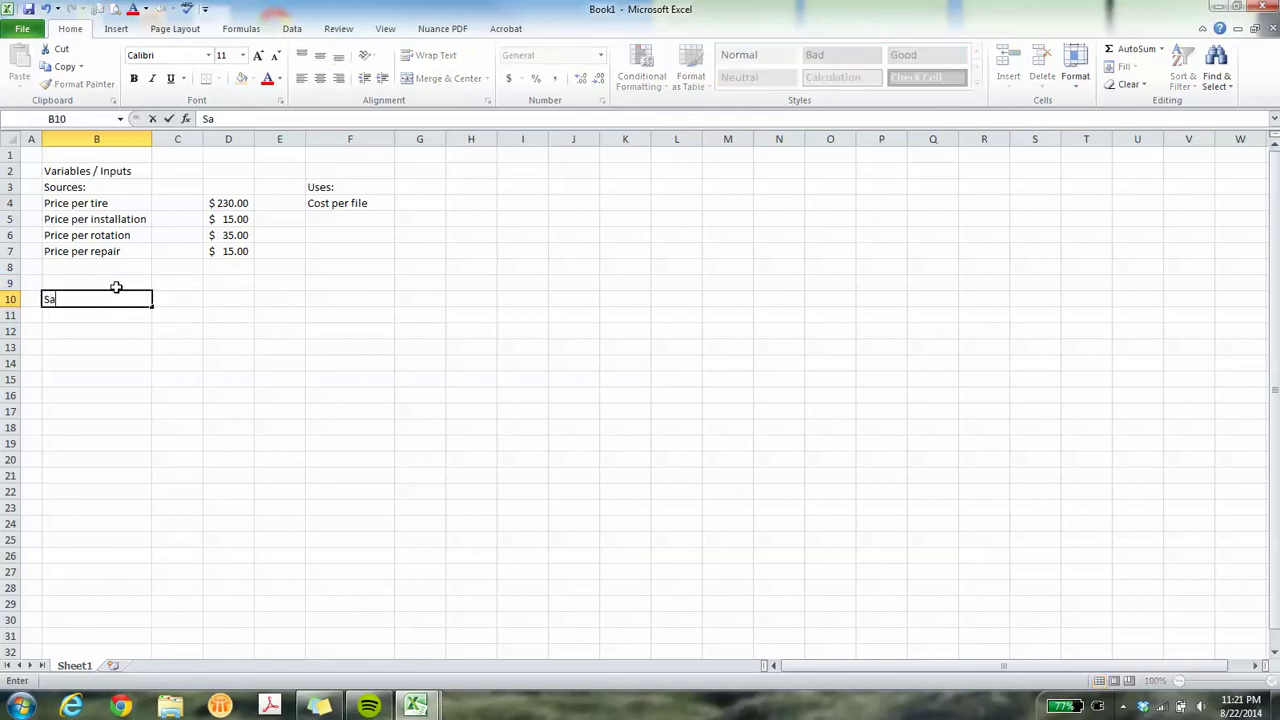
text(les:)
key(BackSpace)
key(BackSpace)
key(BackSpace)
key(BackSpace)
key(BackSpace)
key(BackSpace)
text(Units)
key(BackSpace)
text(Sales:)
key(Tab)
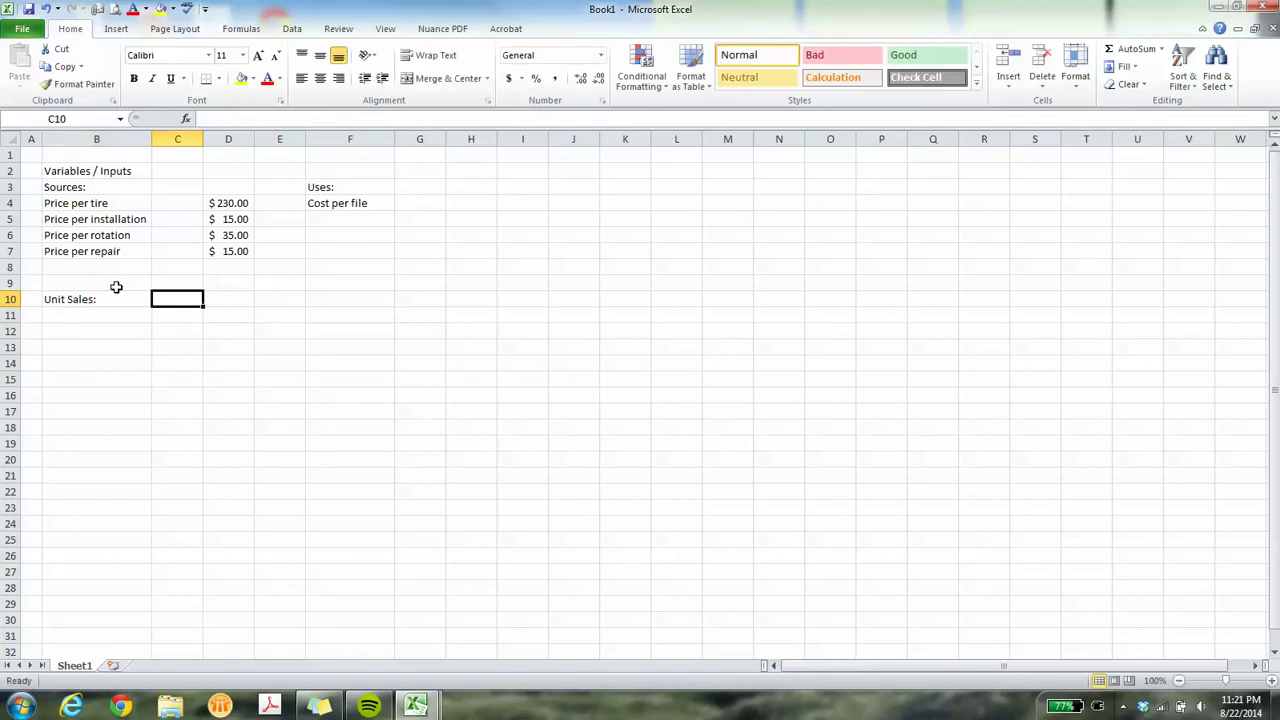
key(Tab)
text(Year 1)
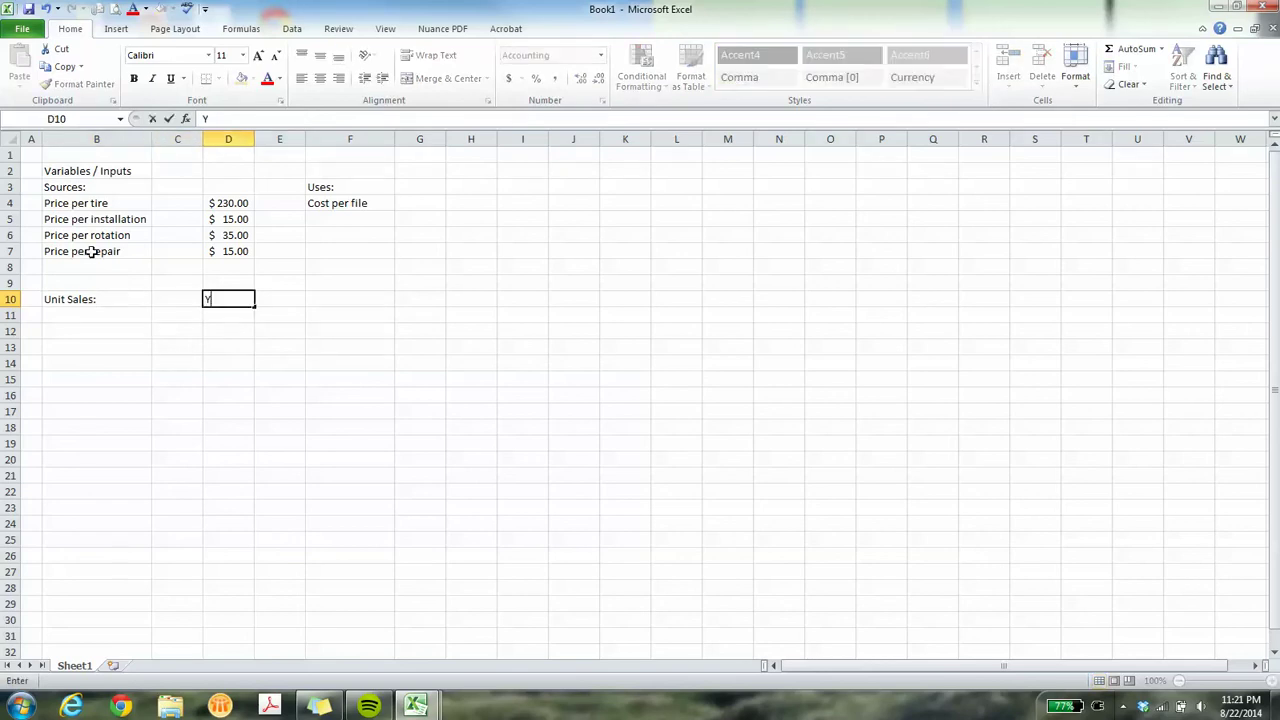
key(Return)
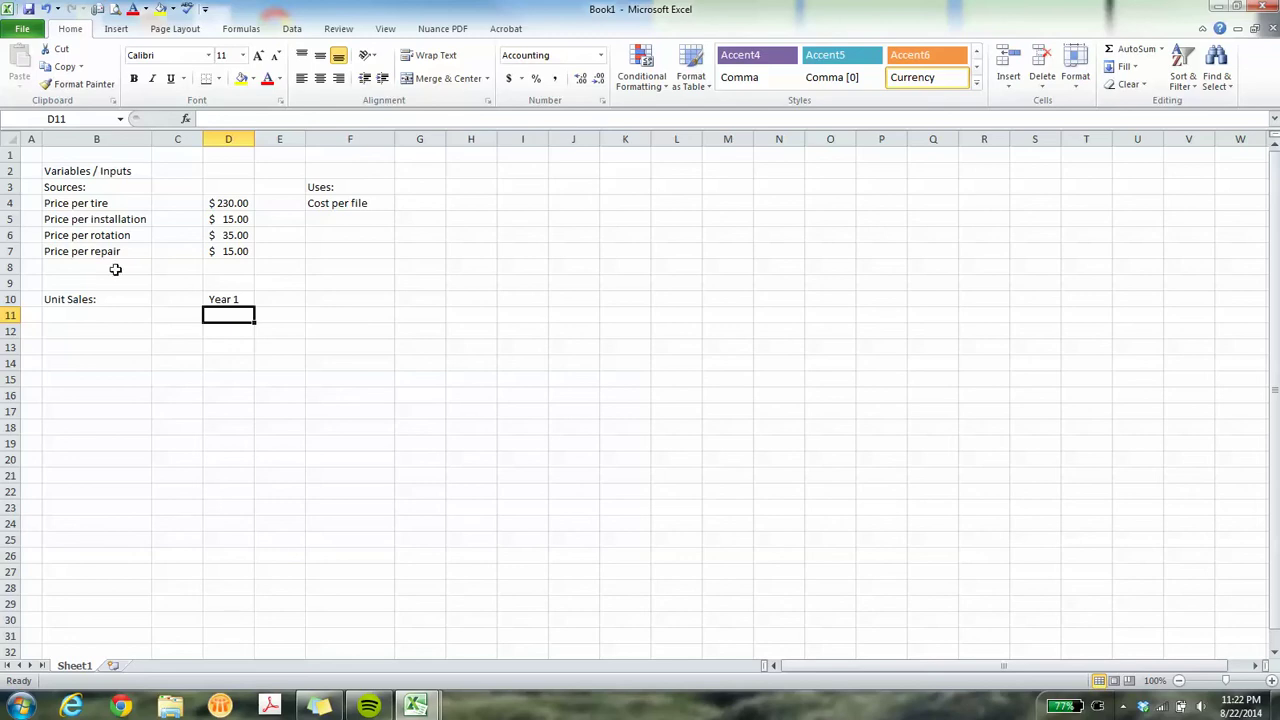
List "Tires", "Installations", "Rotations" and "Repairs" in cells B11 to B14 under Unit Sales.
click(66, 314)
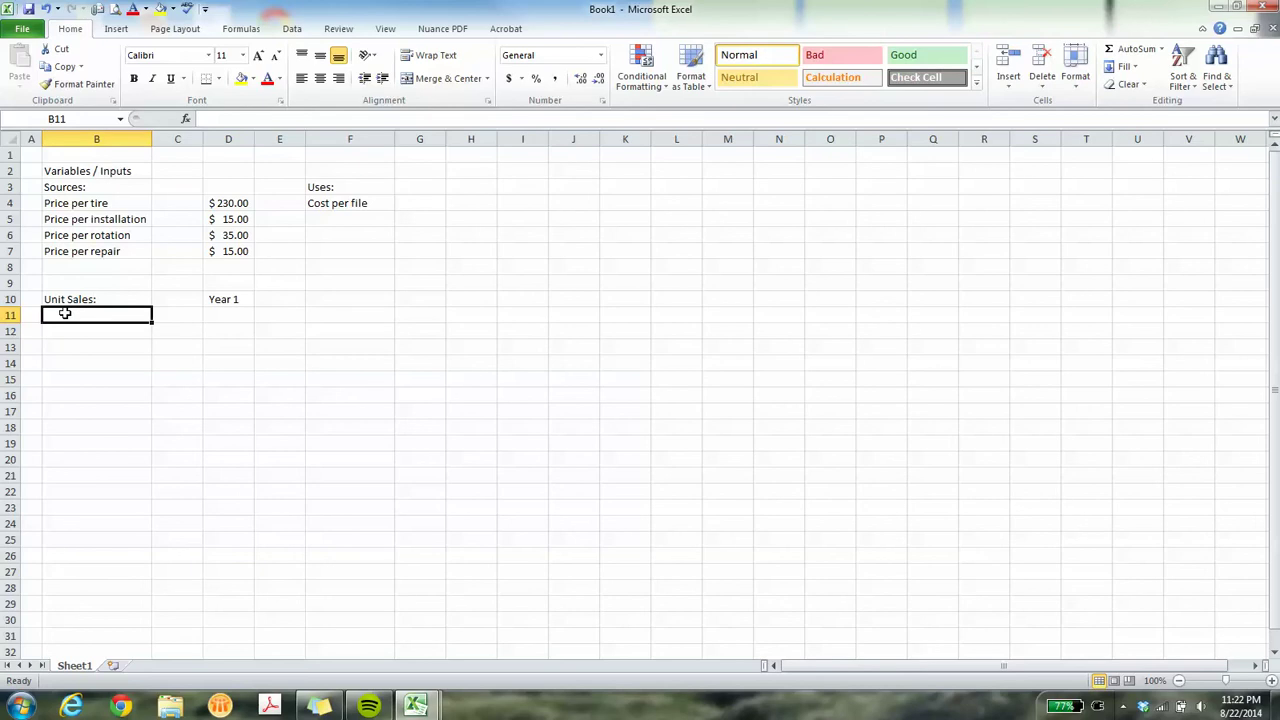
text(Tires)
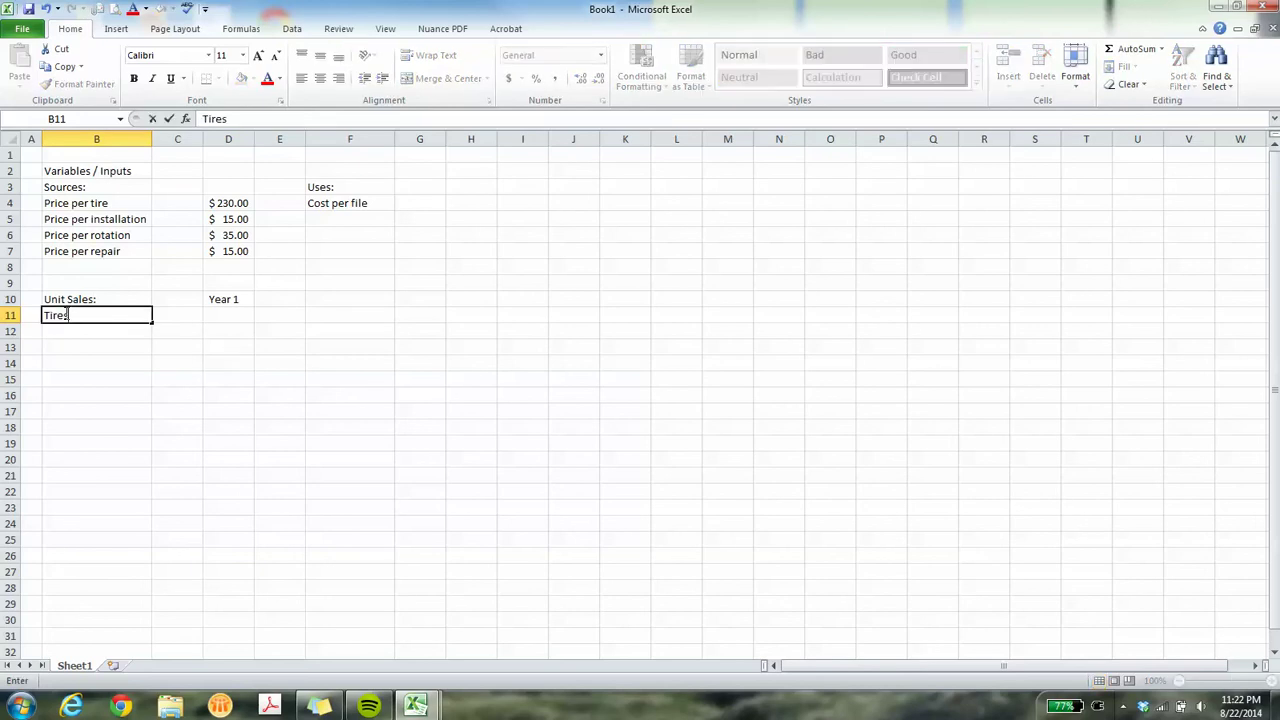
key(Return)
text(Insta)
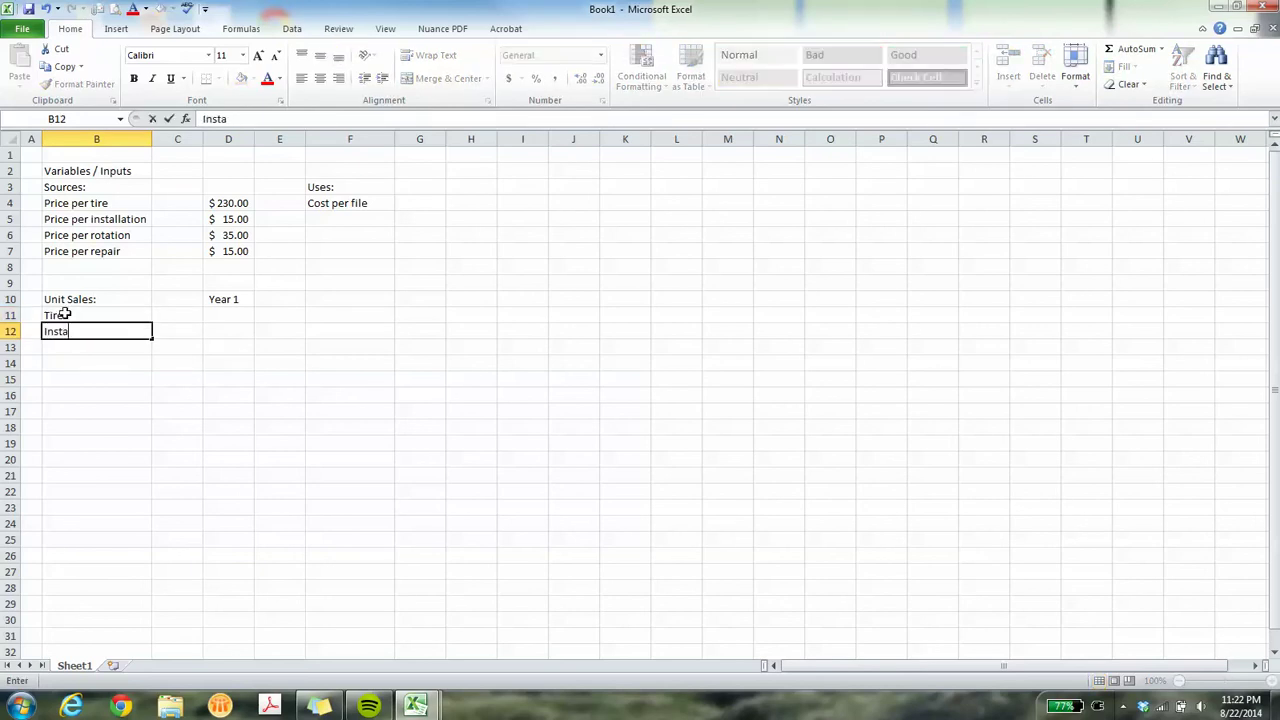
text(llations)
key(Return)
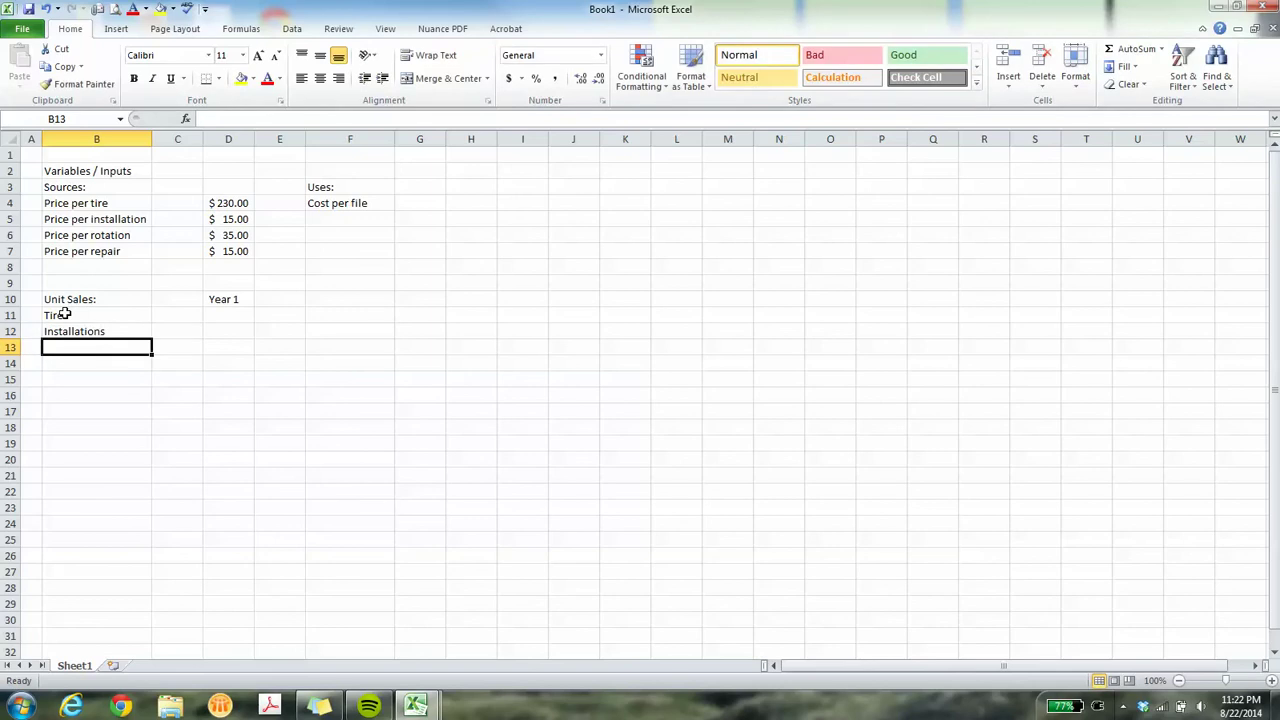
text(Rotations)
key(Return)
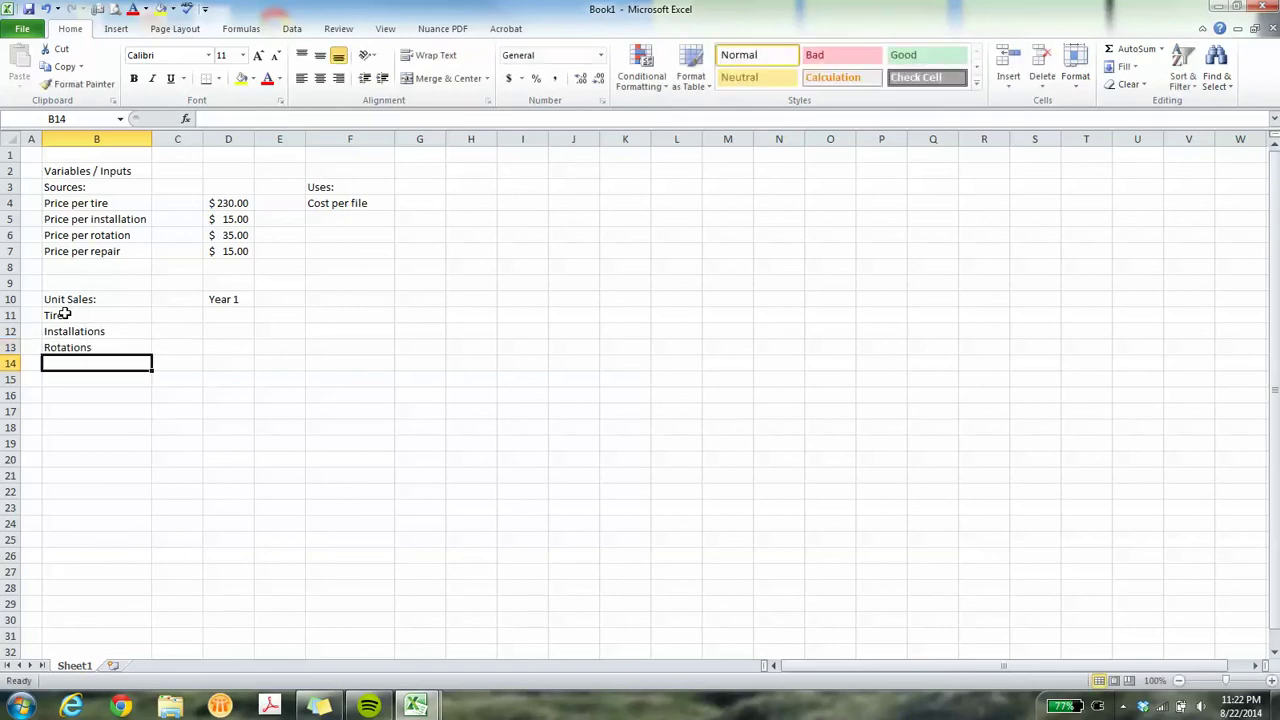
text(Repairs)
key(Tab)
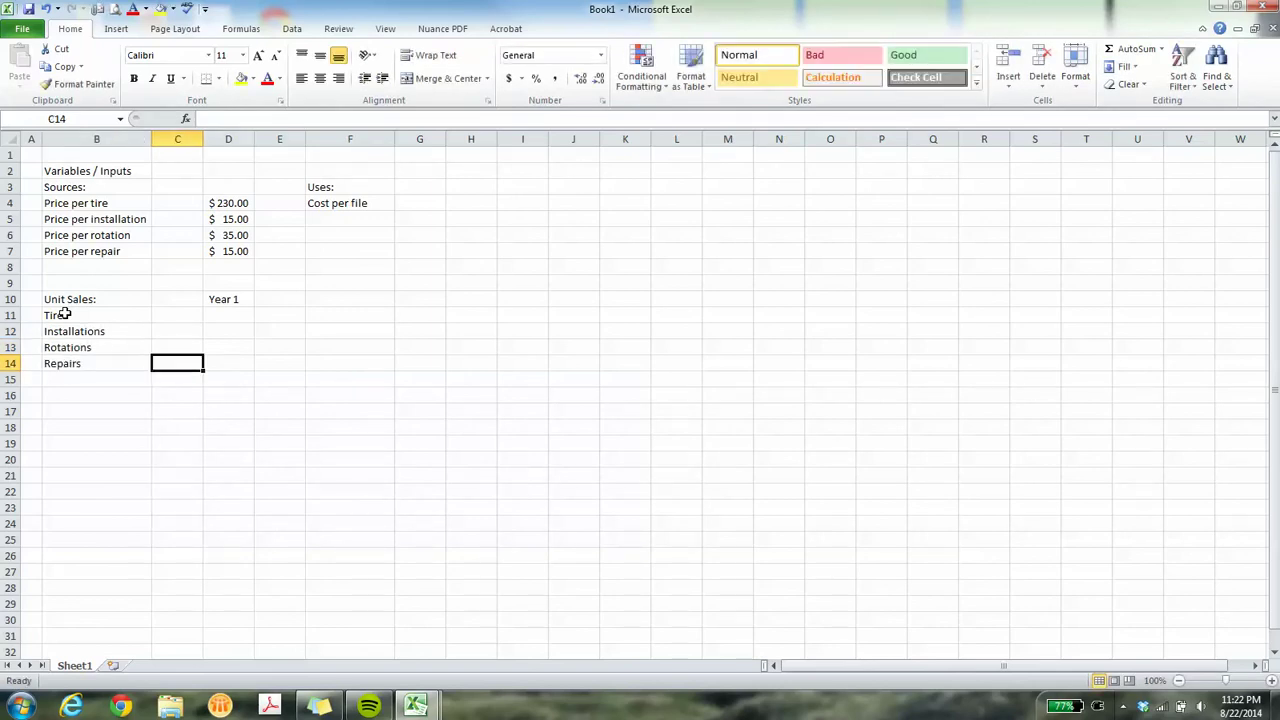
Indent the Unit Sales items in cells B11 to B14 and make the "Unit Sales:" subheading in B10 bold.
click(57, 331)
drag(58, 315, 63, 362)
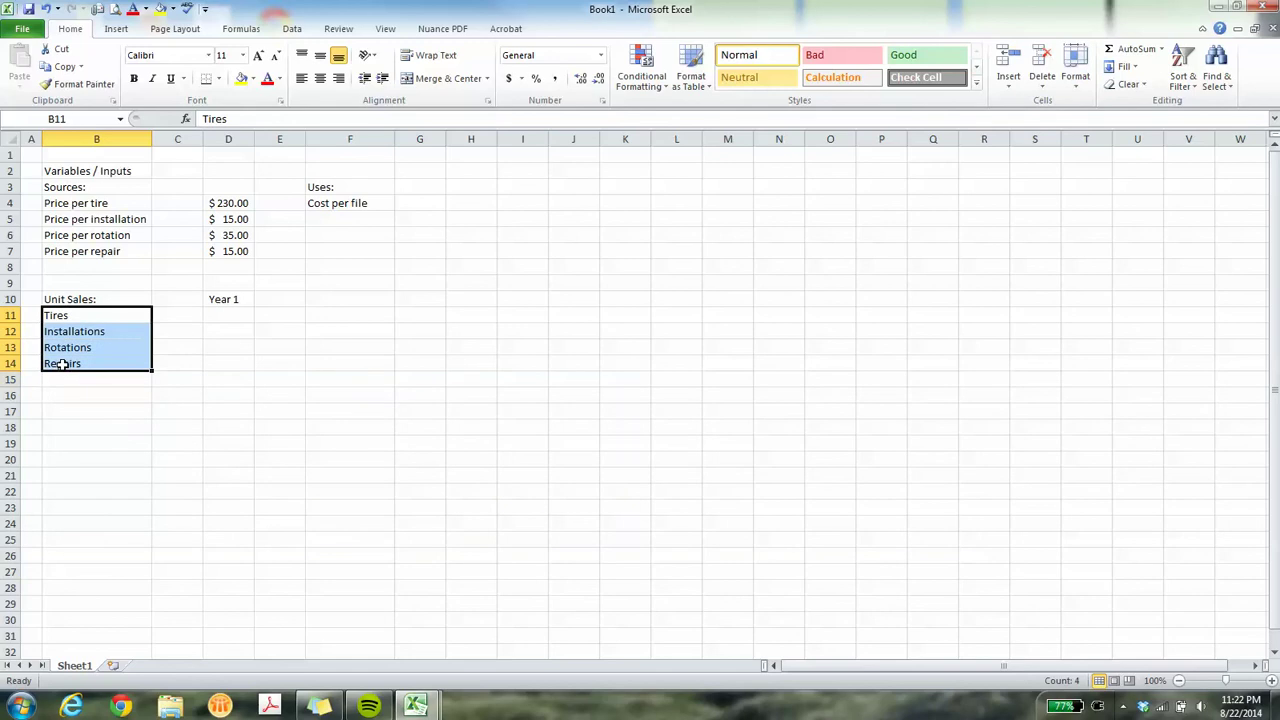
click(385, 80)
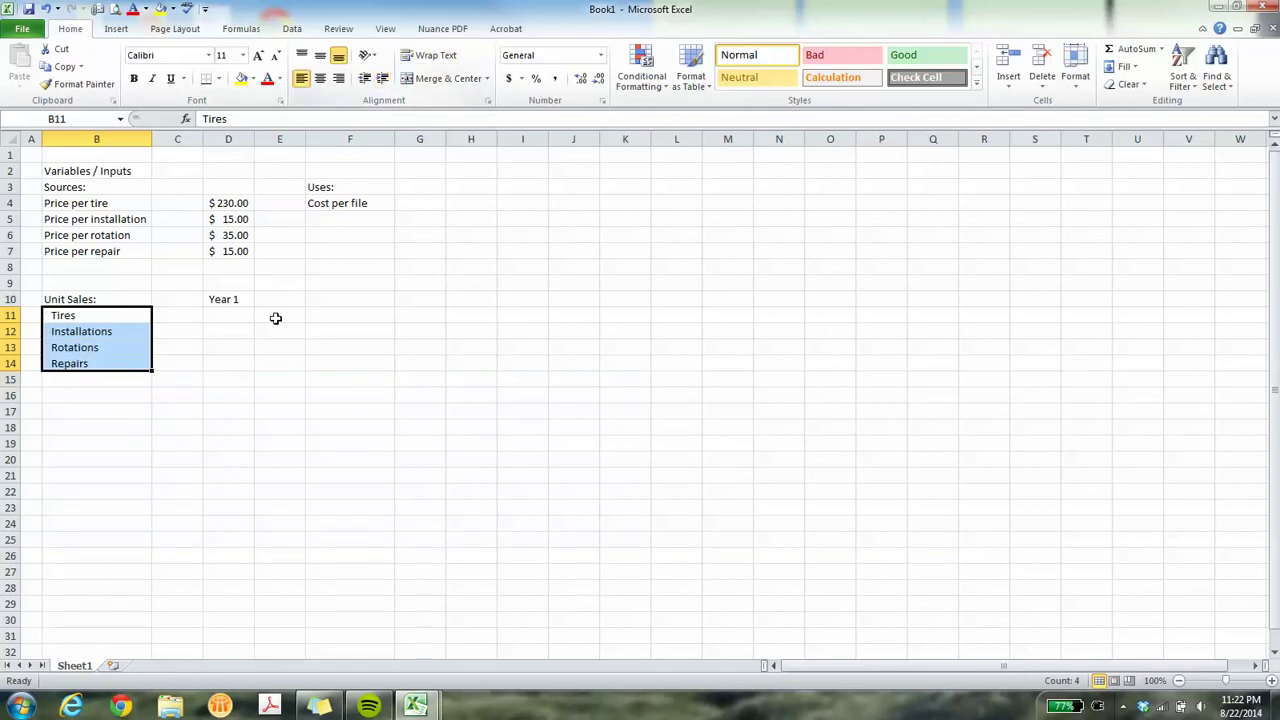
click(90, 298)
key(ctrl+b)
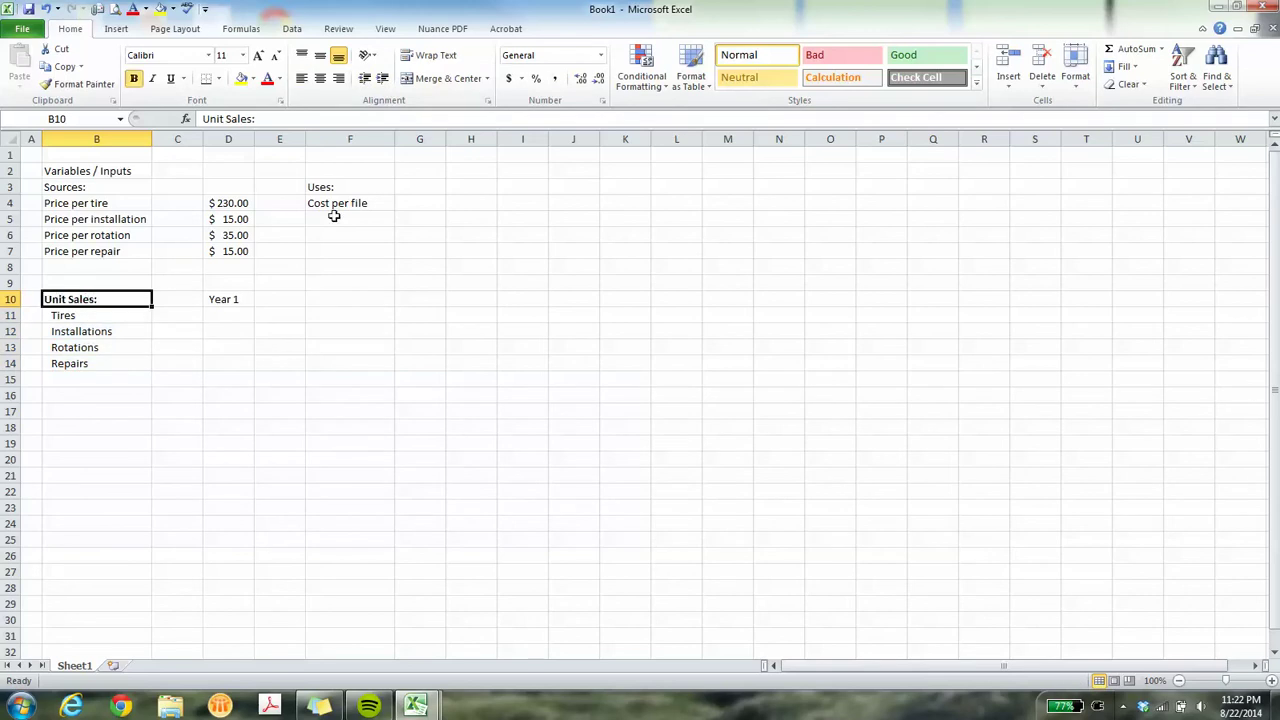
Give the Variables / Inputs header row, cells B2 to G2, the darkest blue theme fill and white text.
click(98, 170)
drag(98, 170, 415, 167)
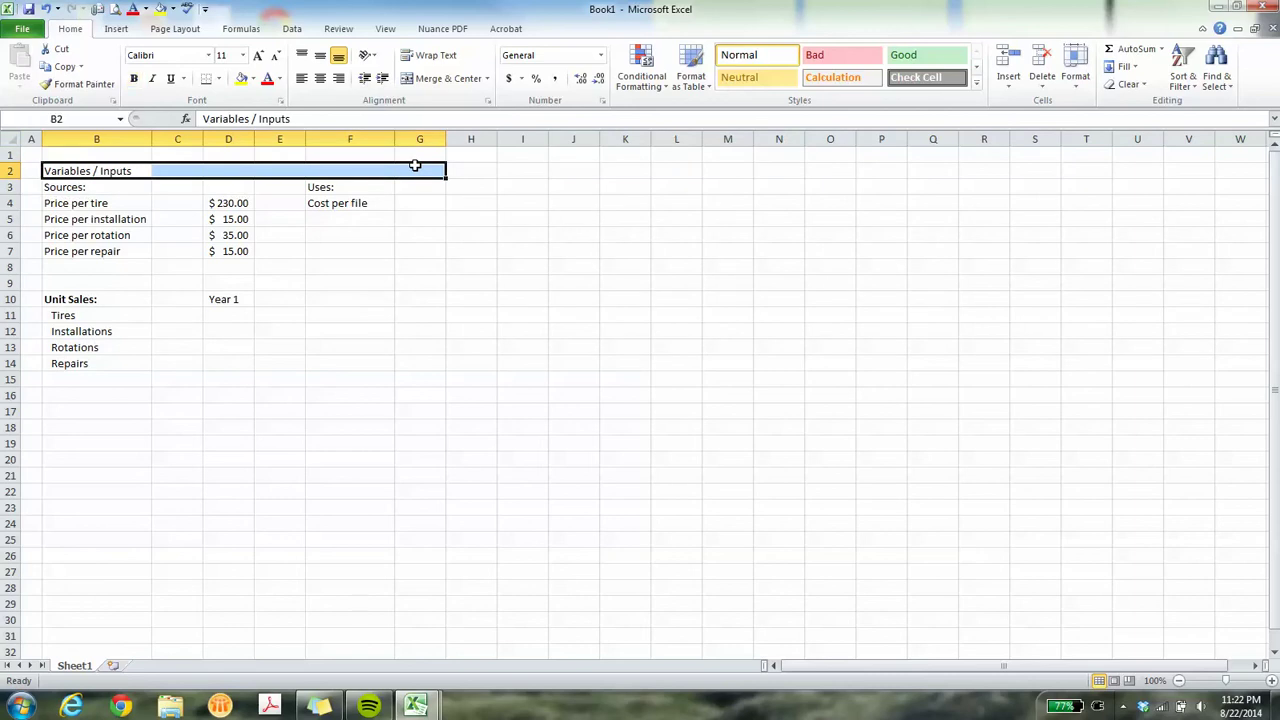
click(218, 78)
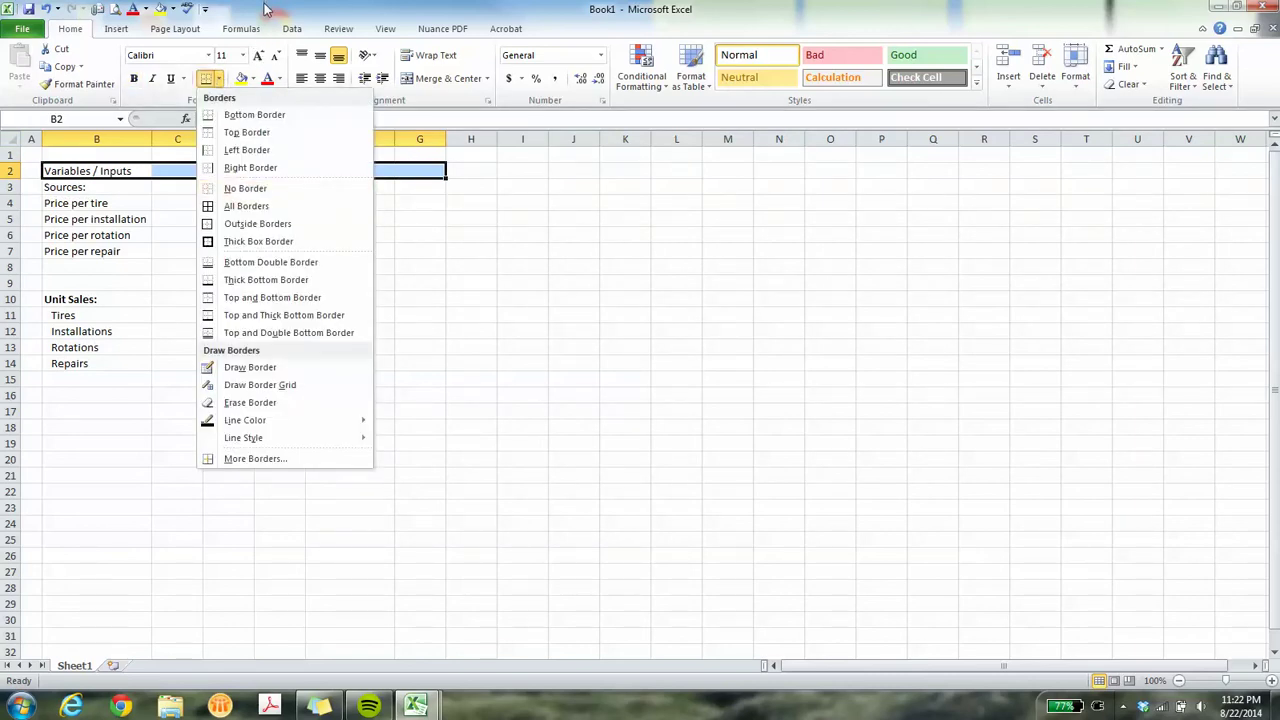
click(266, 7)
click(253, 79)
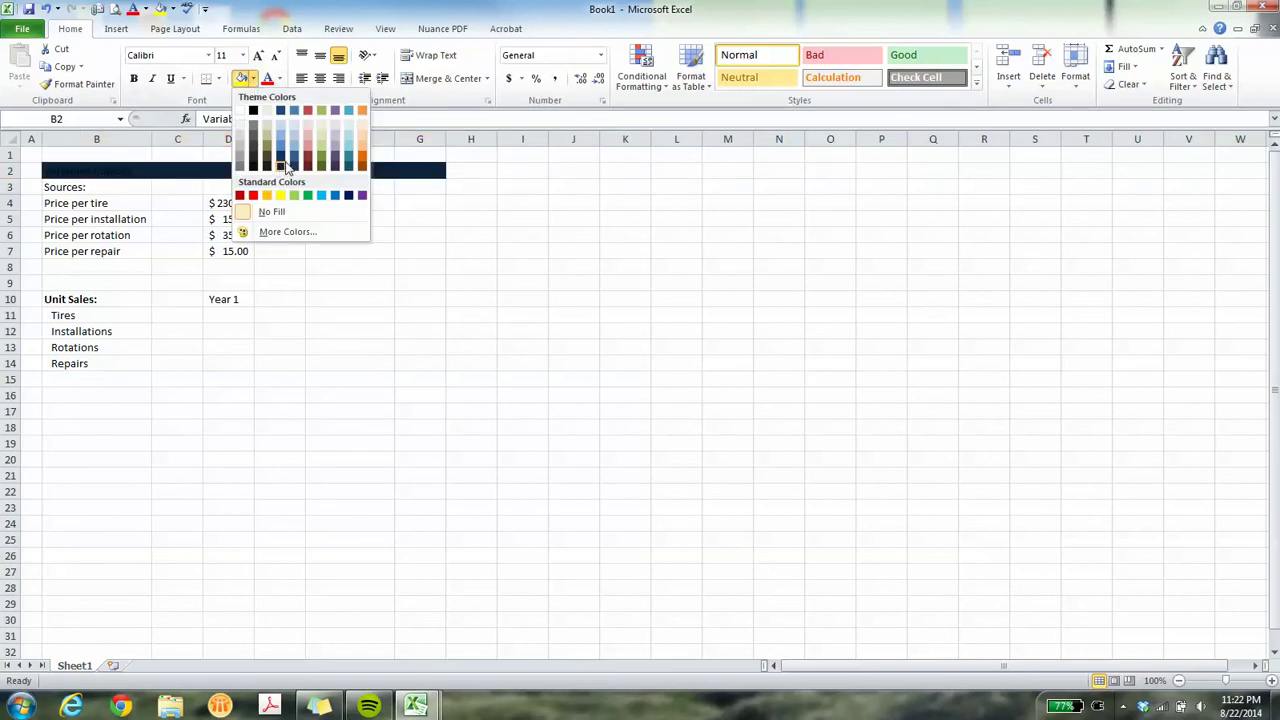
click(283, 160)
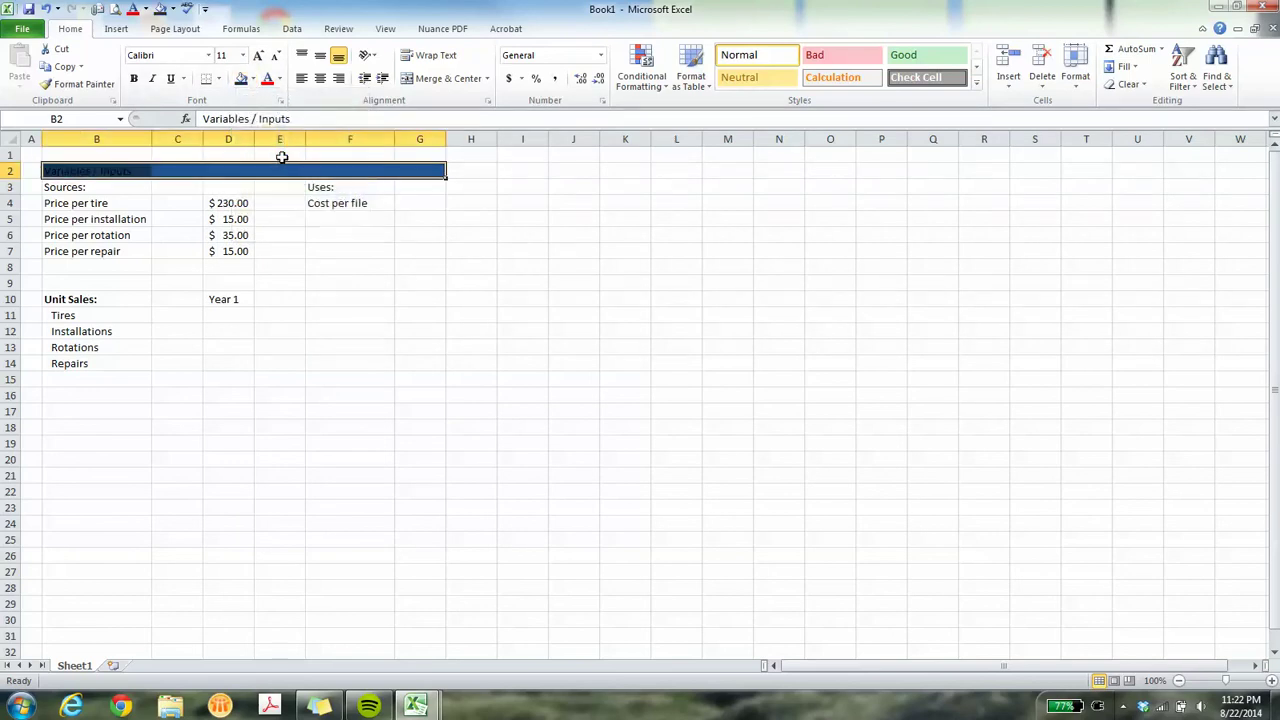
click(281, 79)
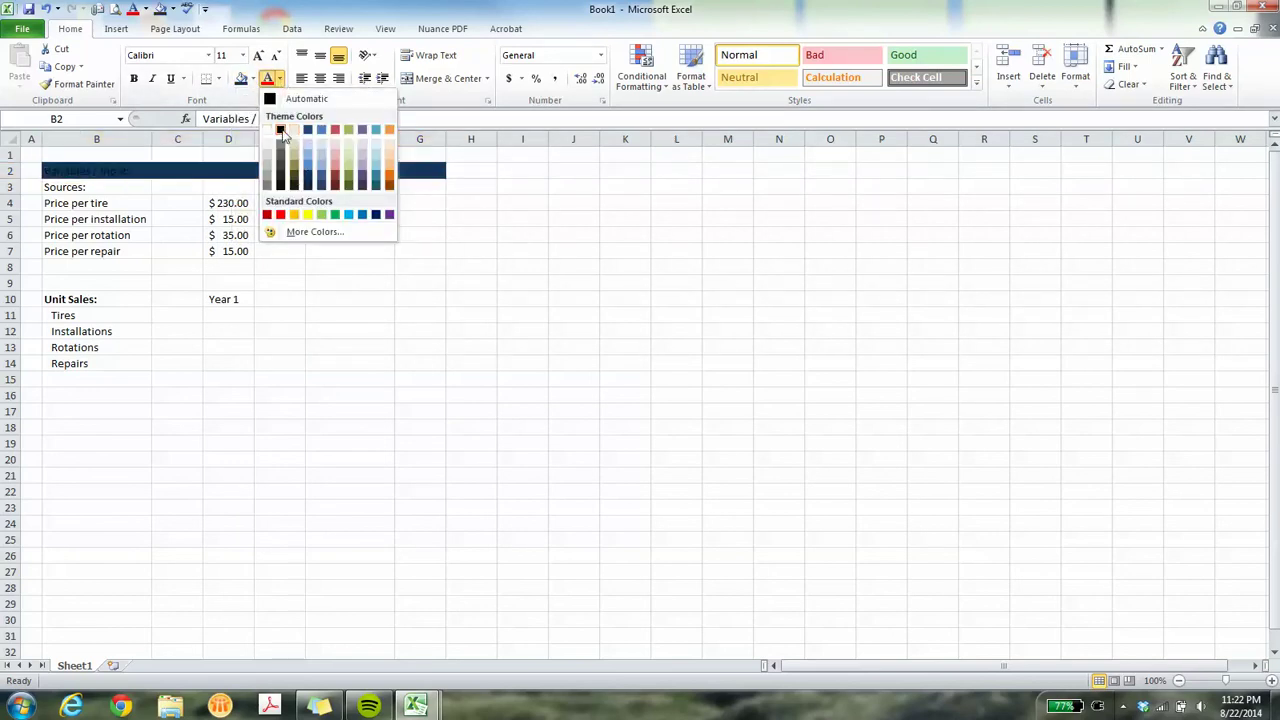
click(268, 130)
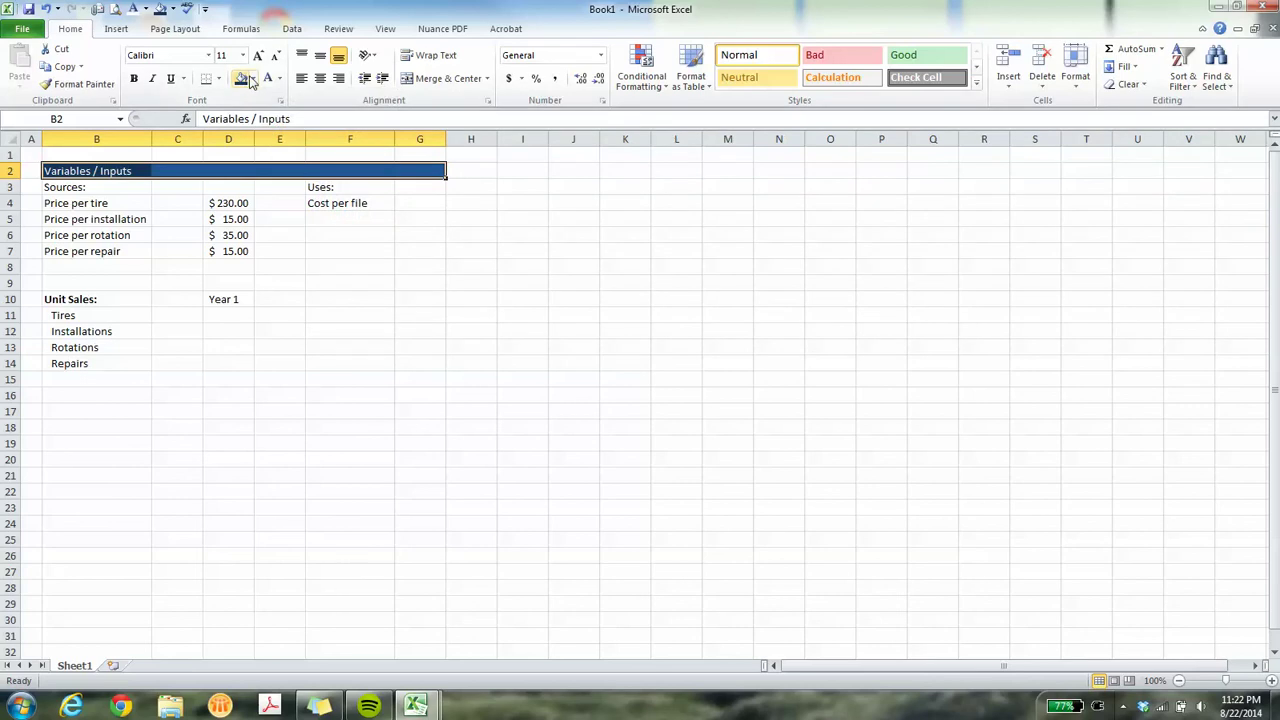
click(254, 79)
click(280, 165)
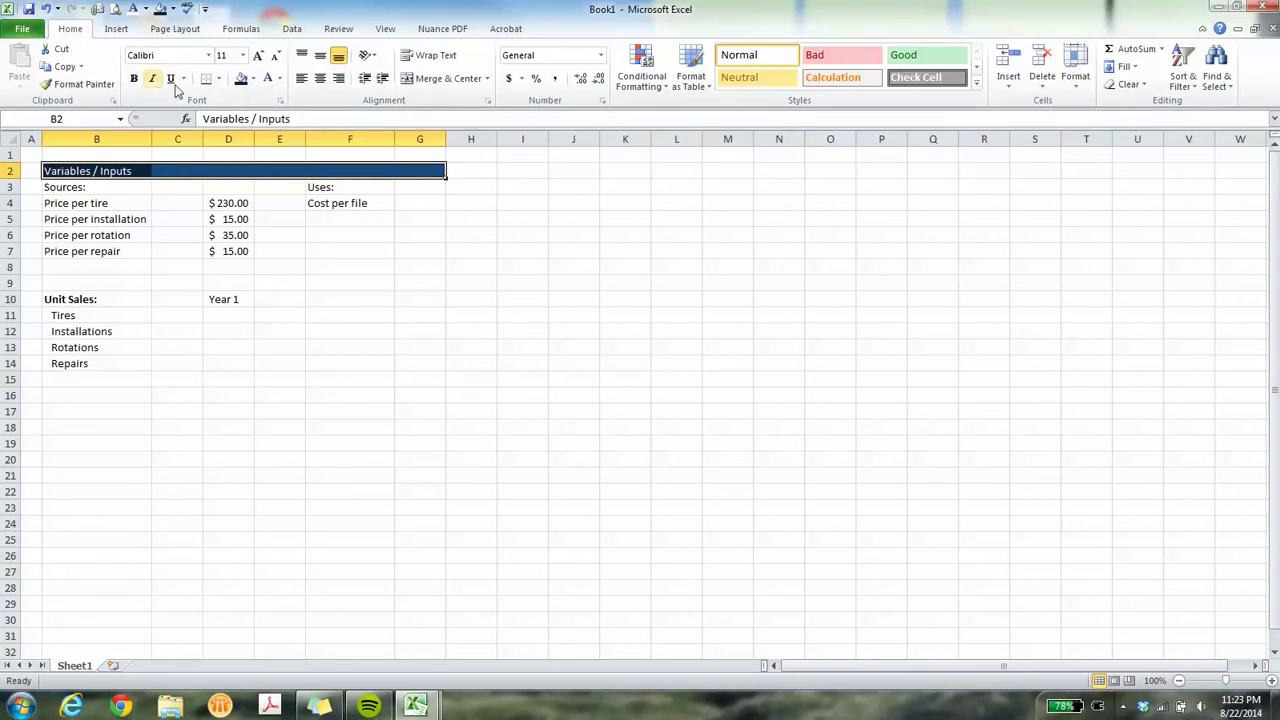
click(254, 82)
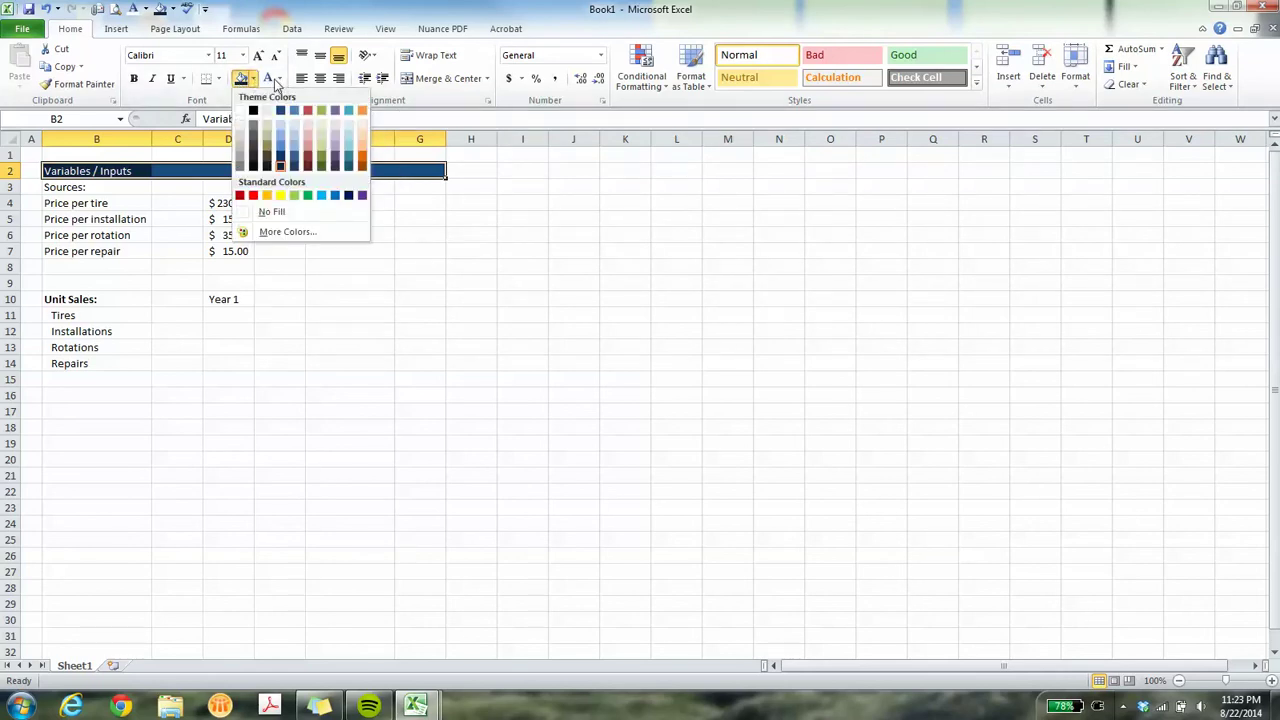
click(280, 80)
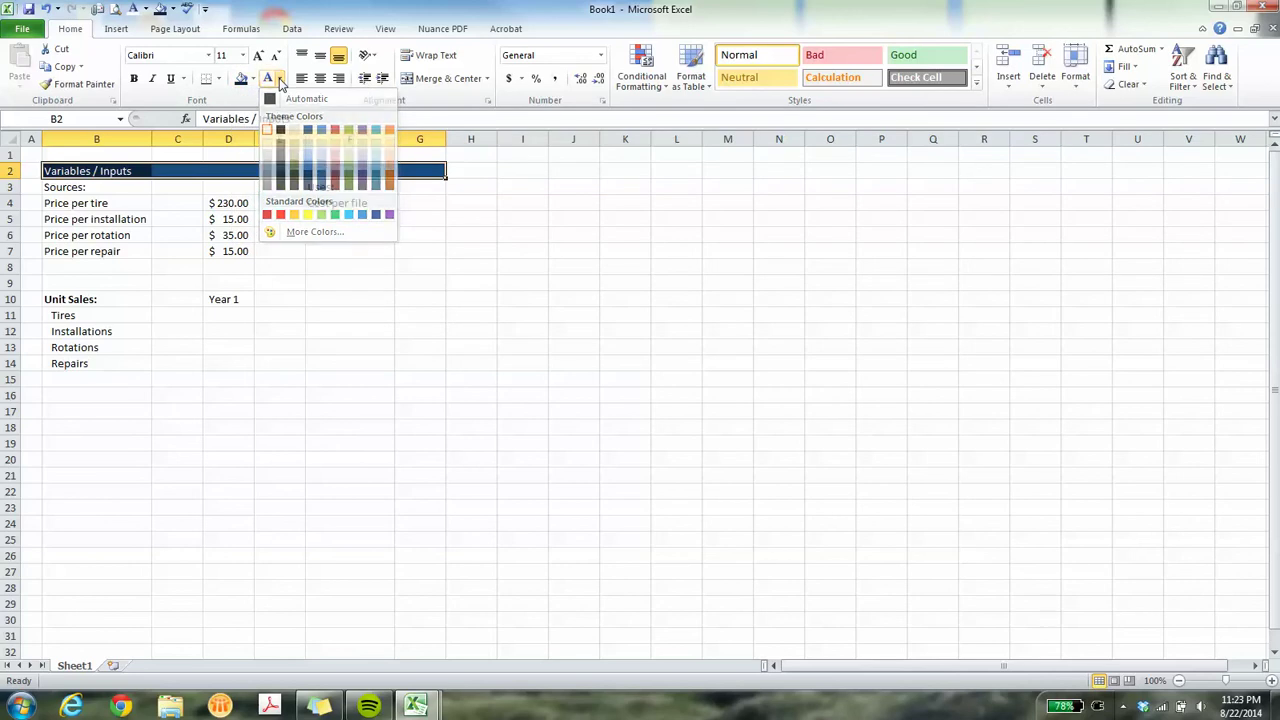
click(281, 80)
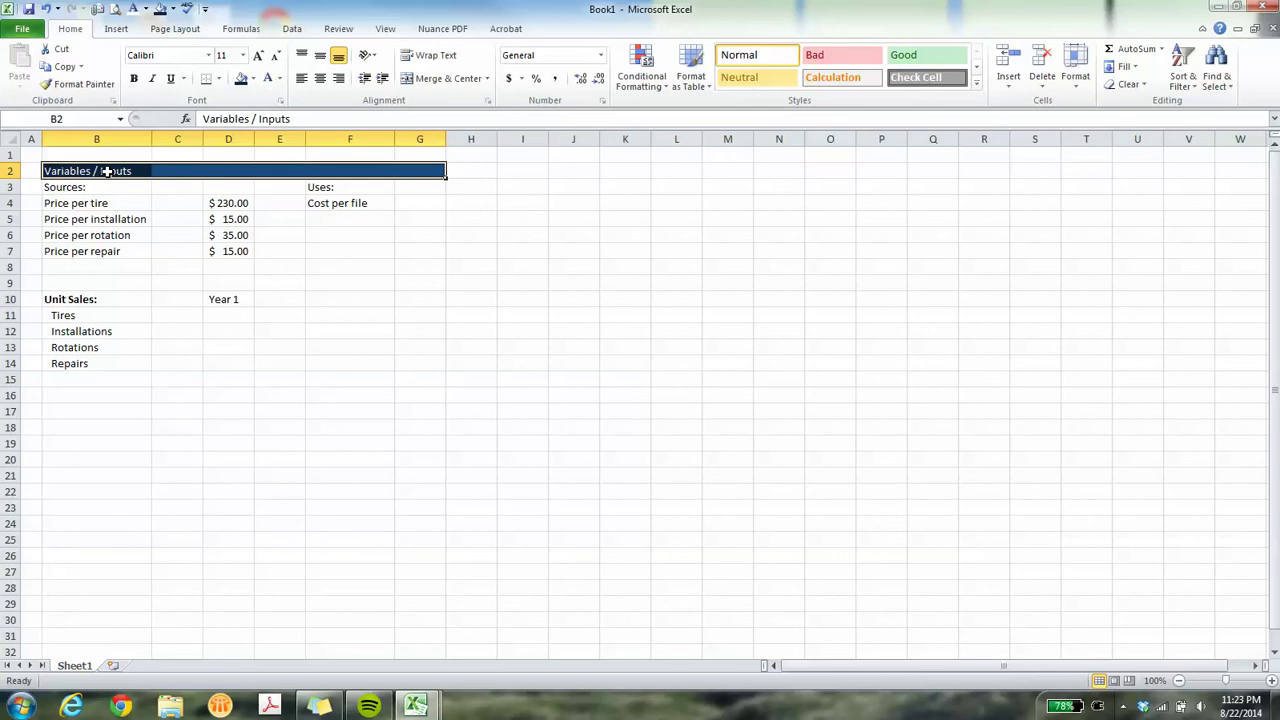
Add an outside border around cells B2 to G7 and make the "Sources:" subheading in B3 bold.
drag(107, 171, 408, 255)
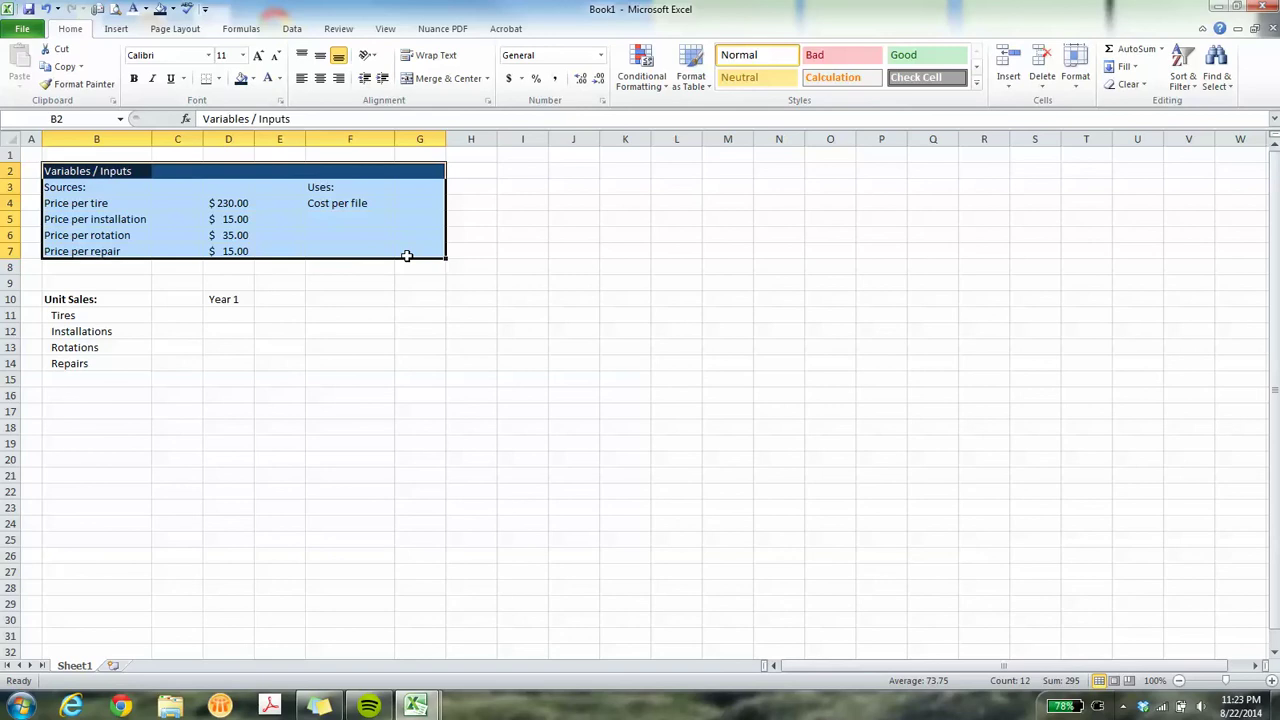
click(218, 79)
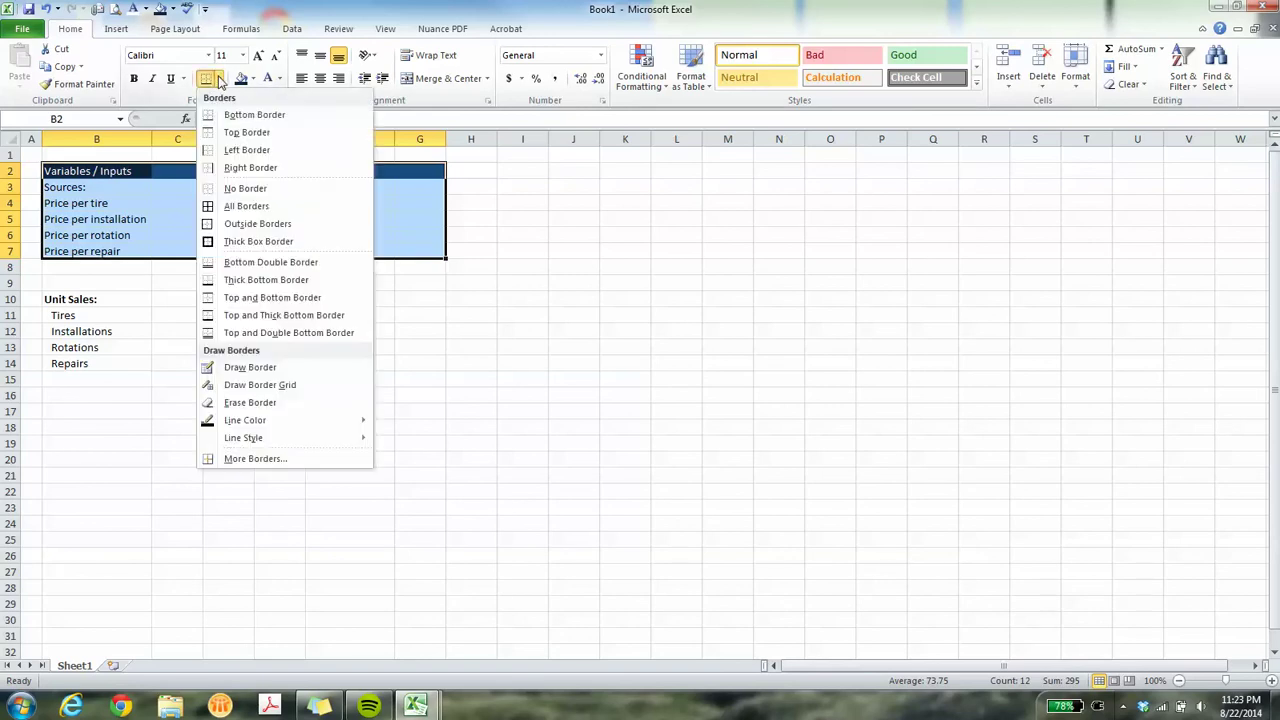
click(250, 223)
click(84, 188)
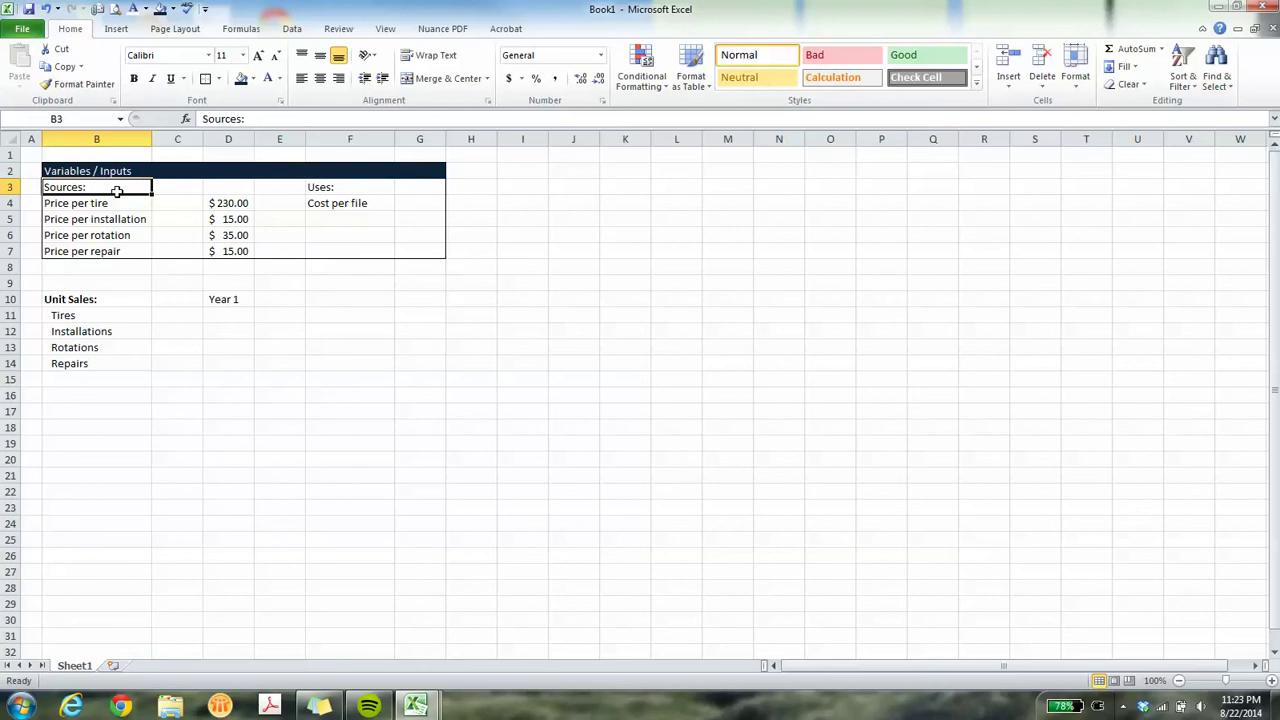
click(136, 84)
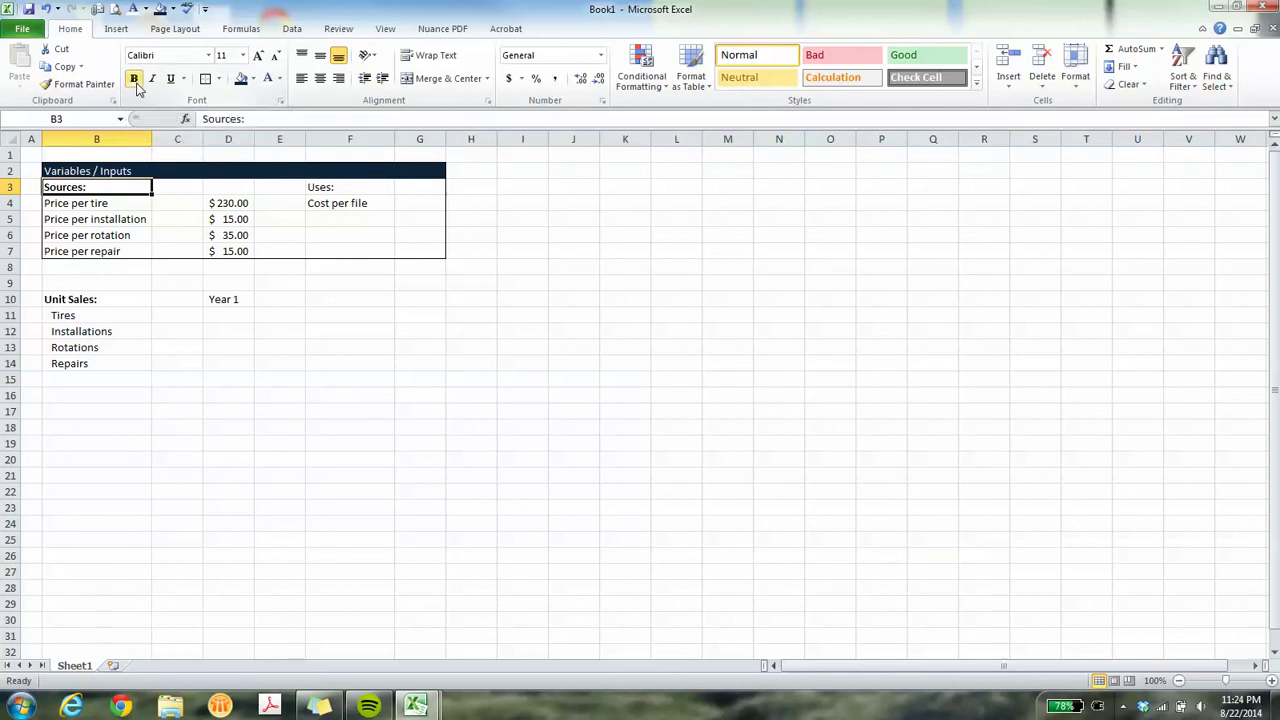
Make the "Year 1" column heading bold and move it from D10 up to cell D9.
click(110, 375)
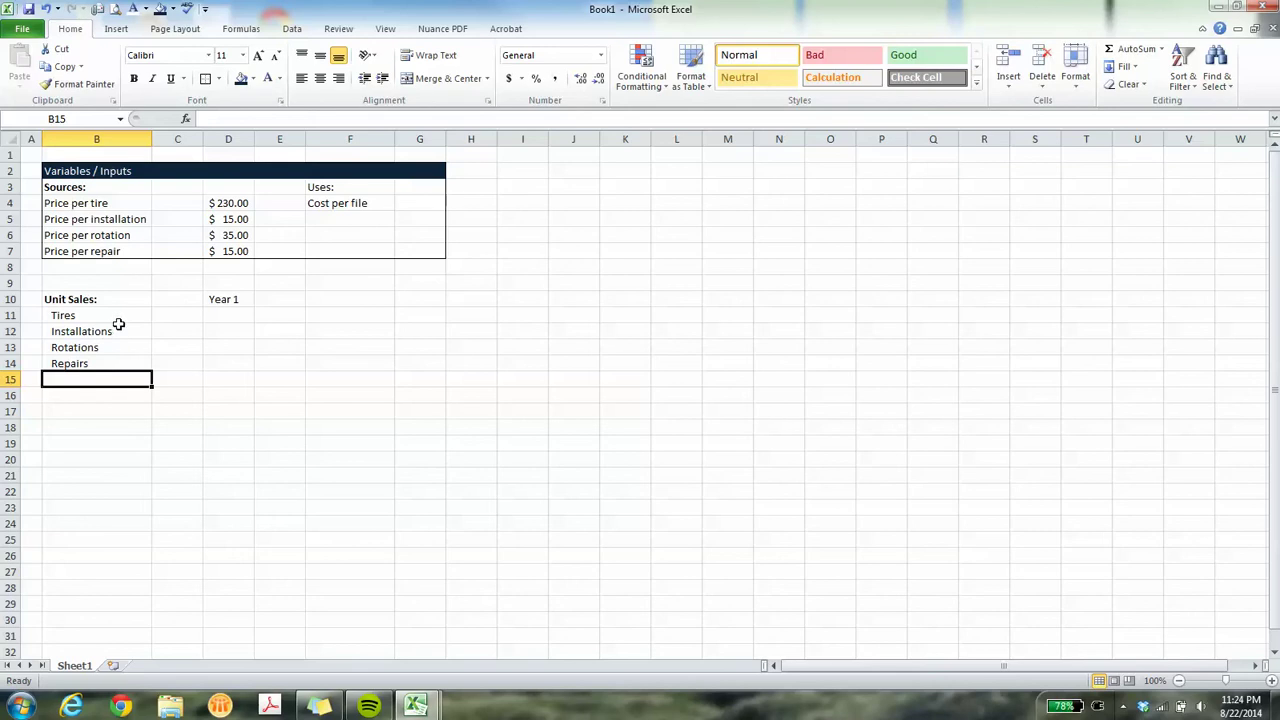
drag(88, 316, 90, 363)
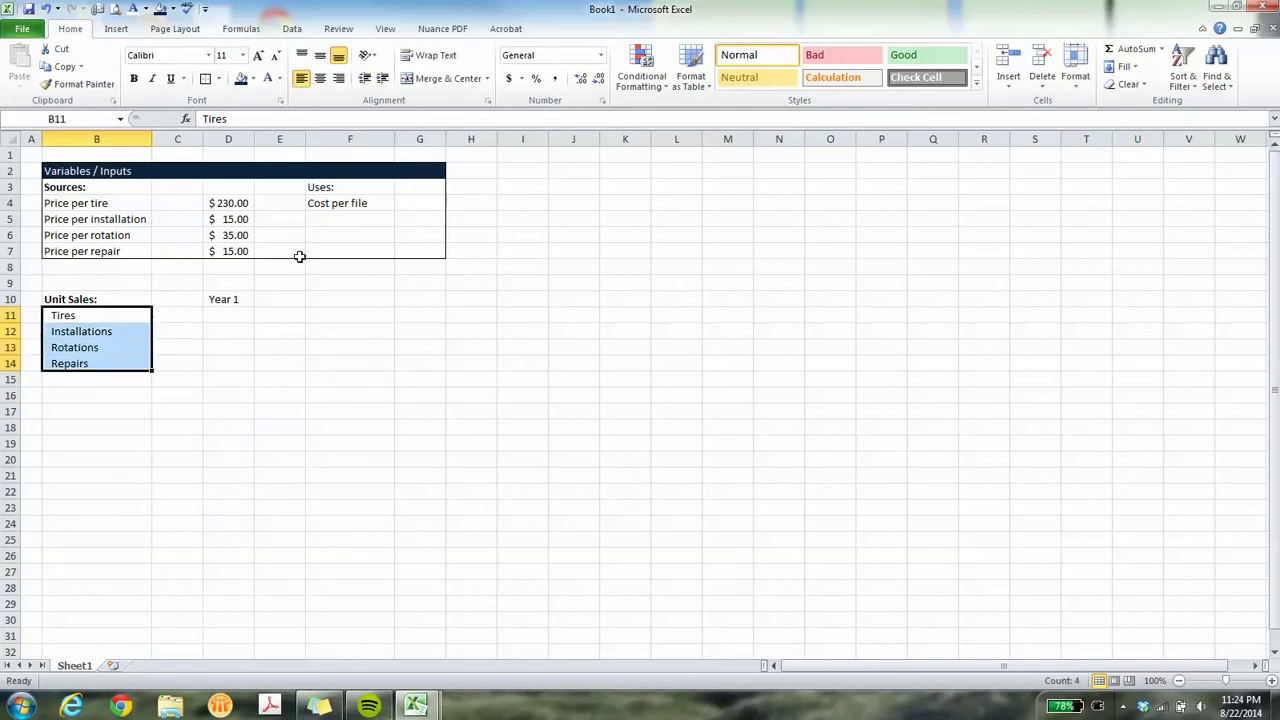
click(230, 317)
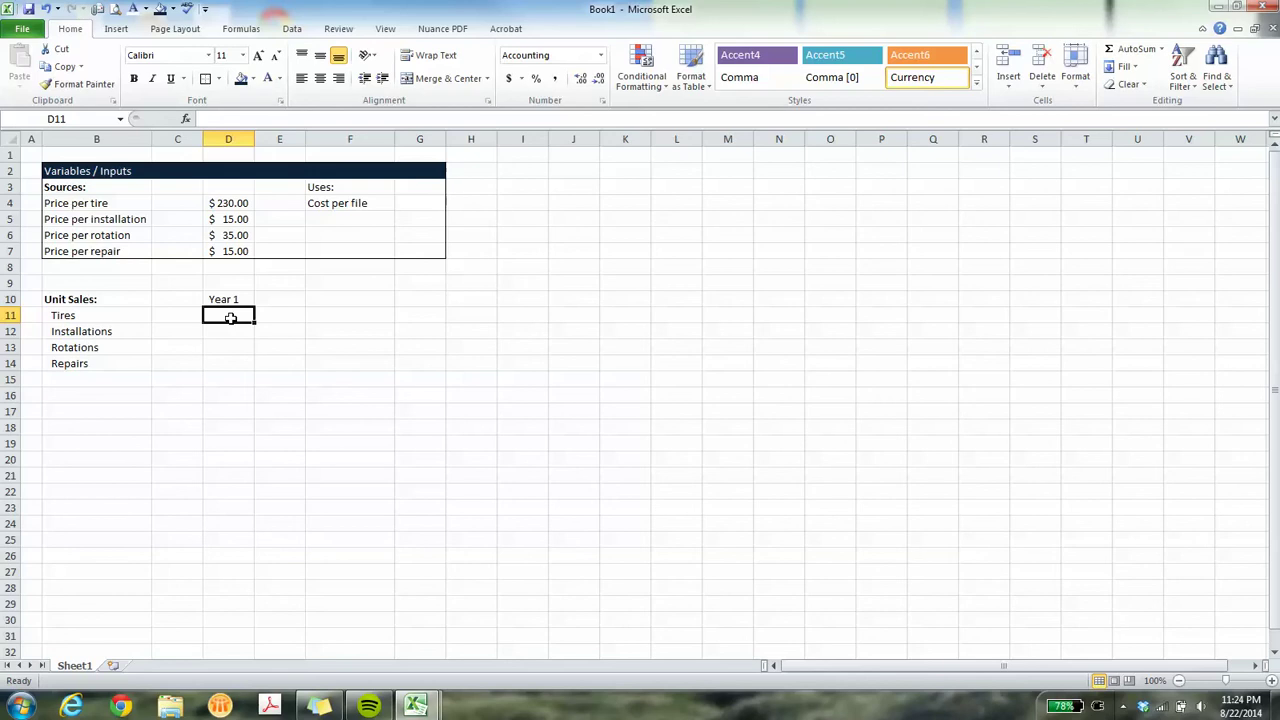
key(Up)
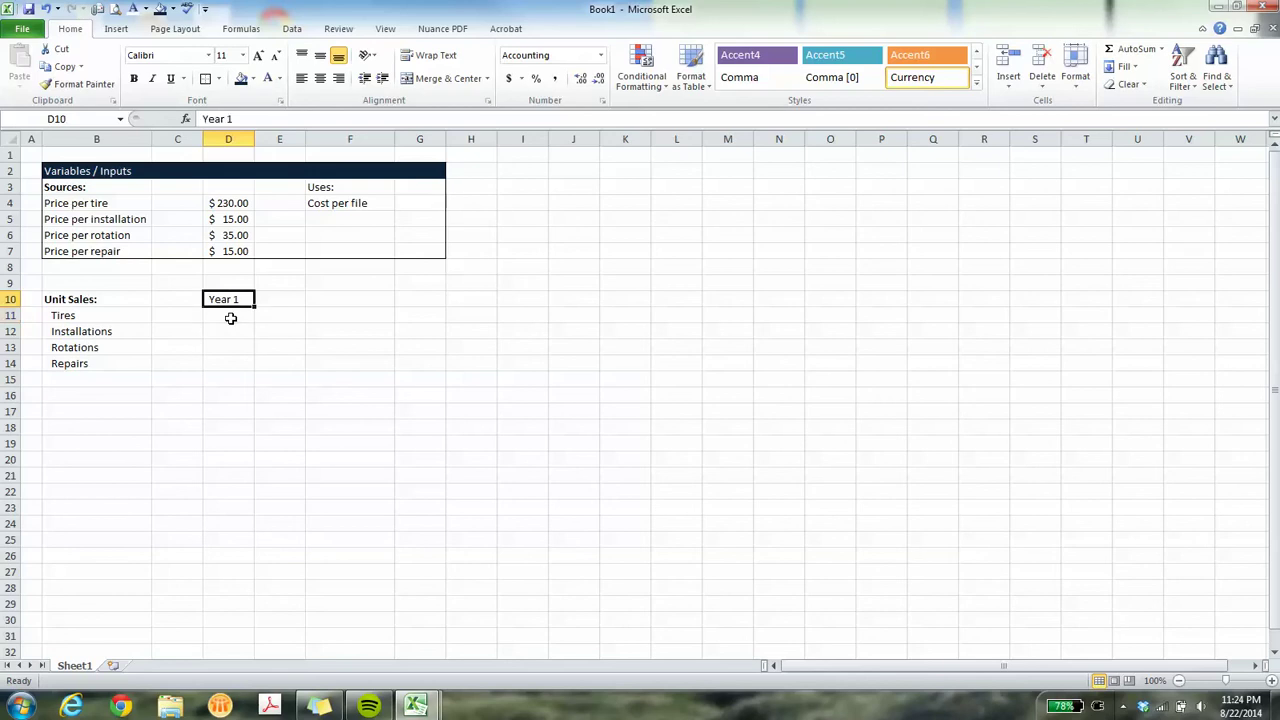
key(ctrl+b)
click(228, 138)
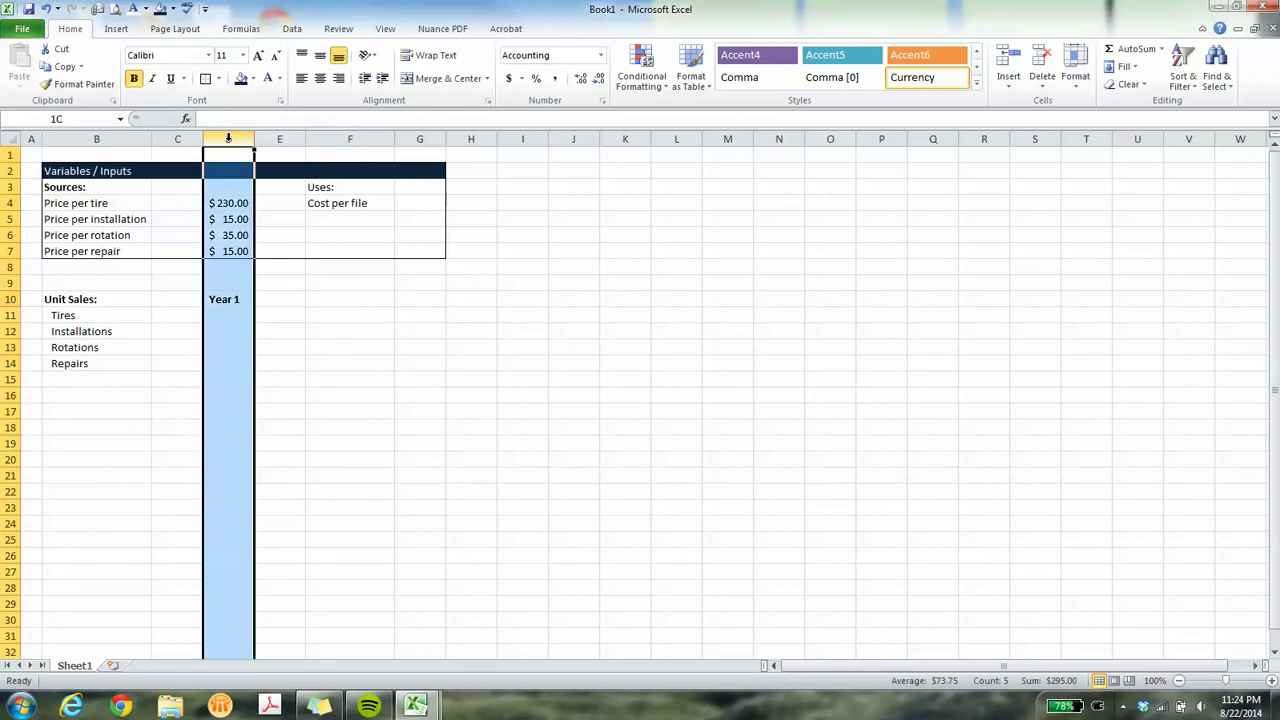
click(8, 299)
click(237, 300)
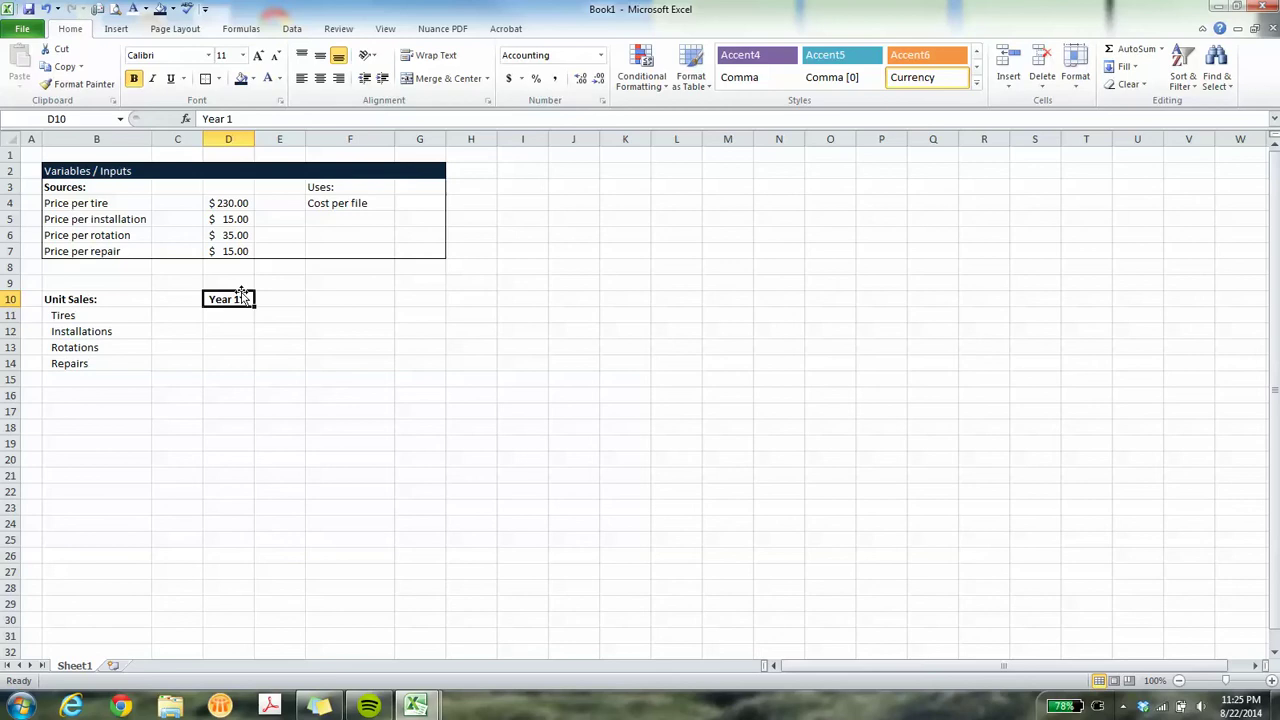
drag(241, 291, 241, 283)
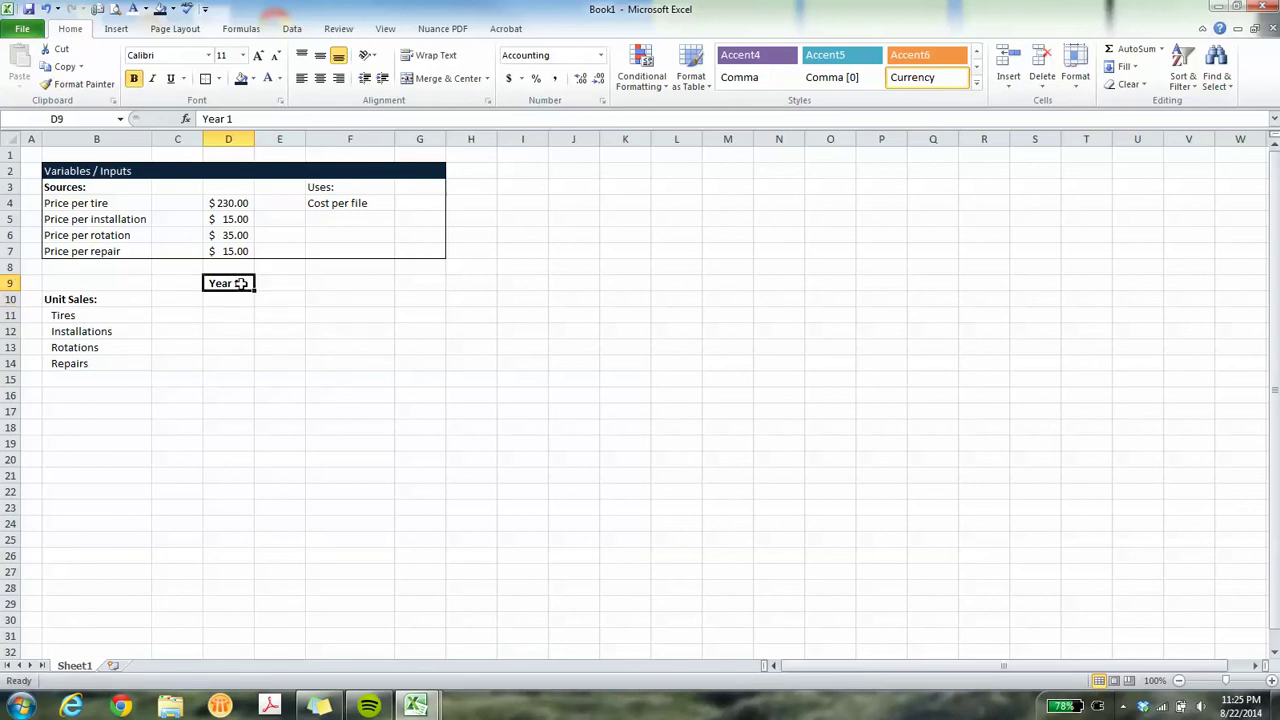
click(235, 292)
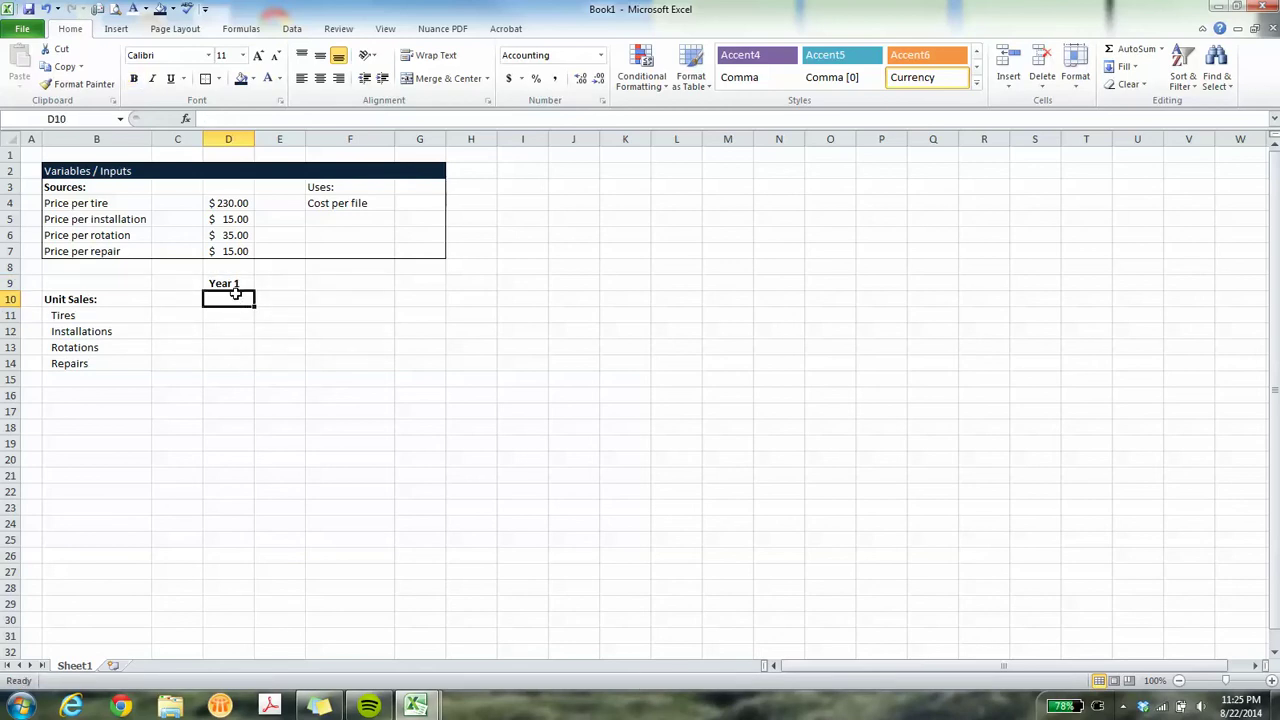
Enter the Year 1 unit sales in cells D11 to D14: 1000 tires, 2000 installations, 500 rotations and 1500 repairs.
click(217, 318)
text(1000)
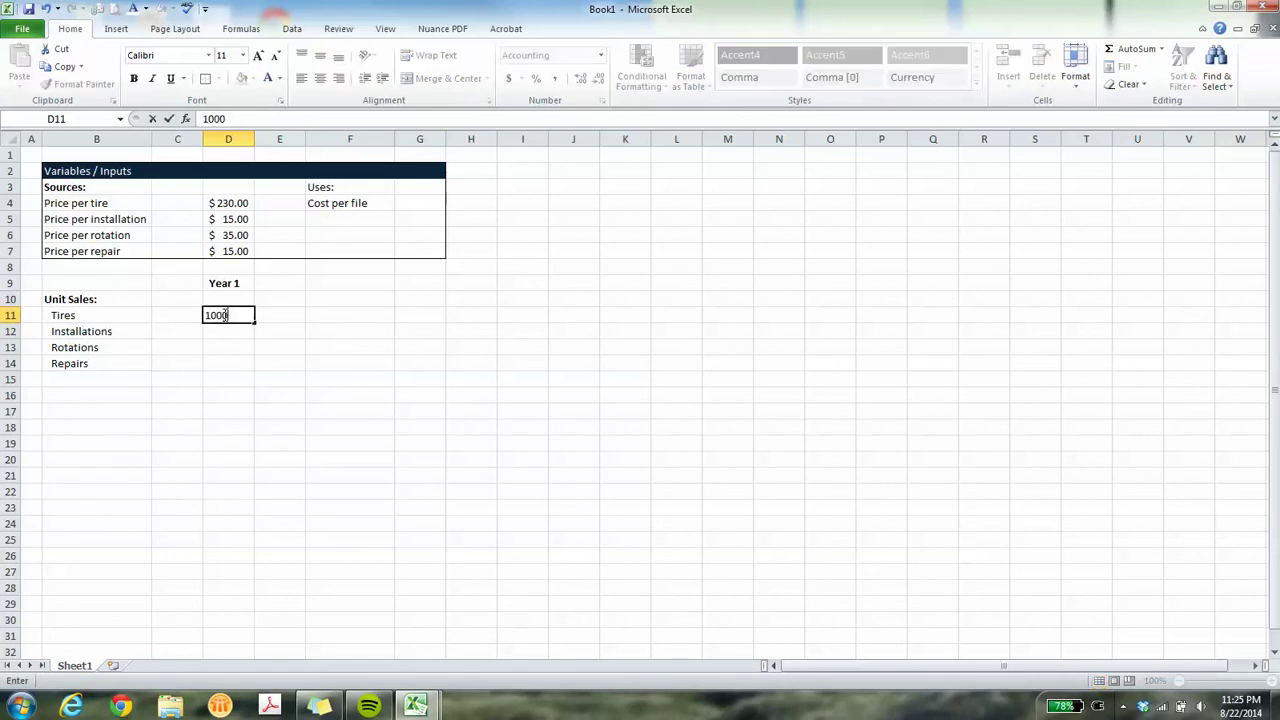
key(Return)
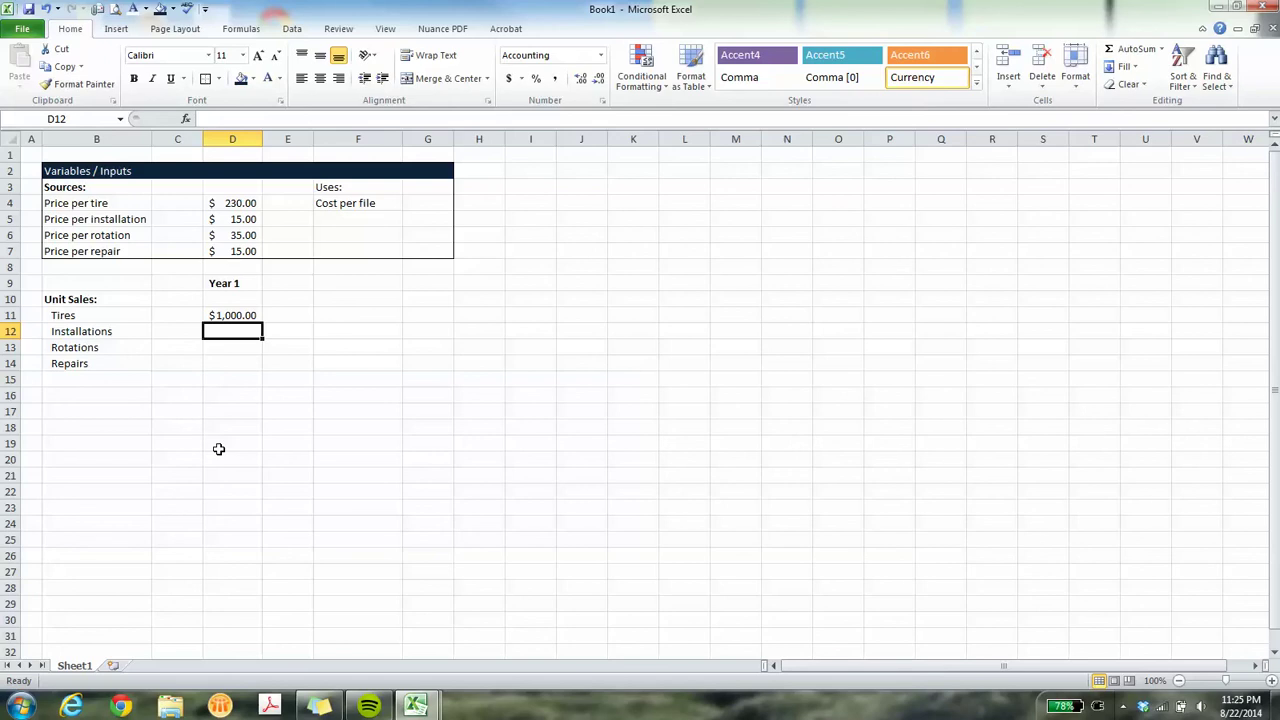
text(2000)
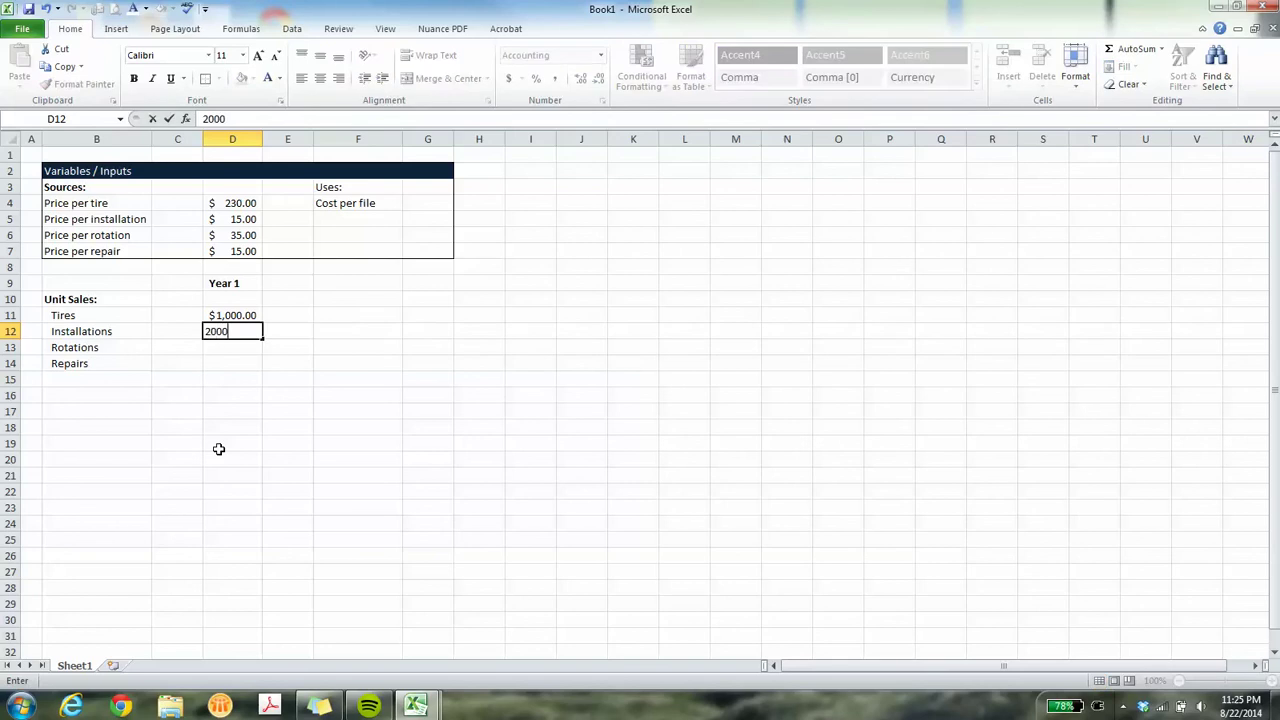
key(Return)
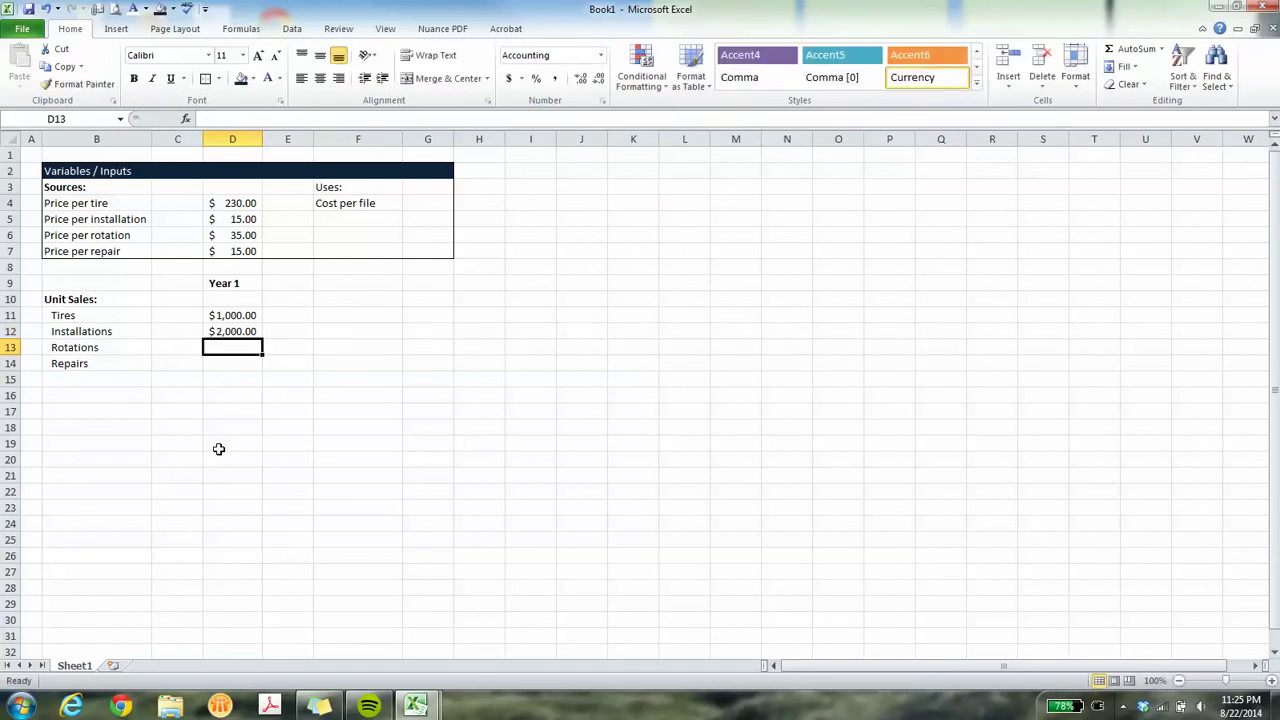
text(500)
key(Return)
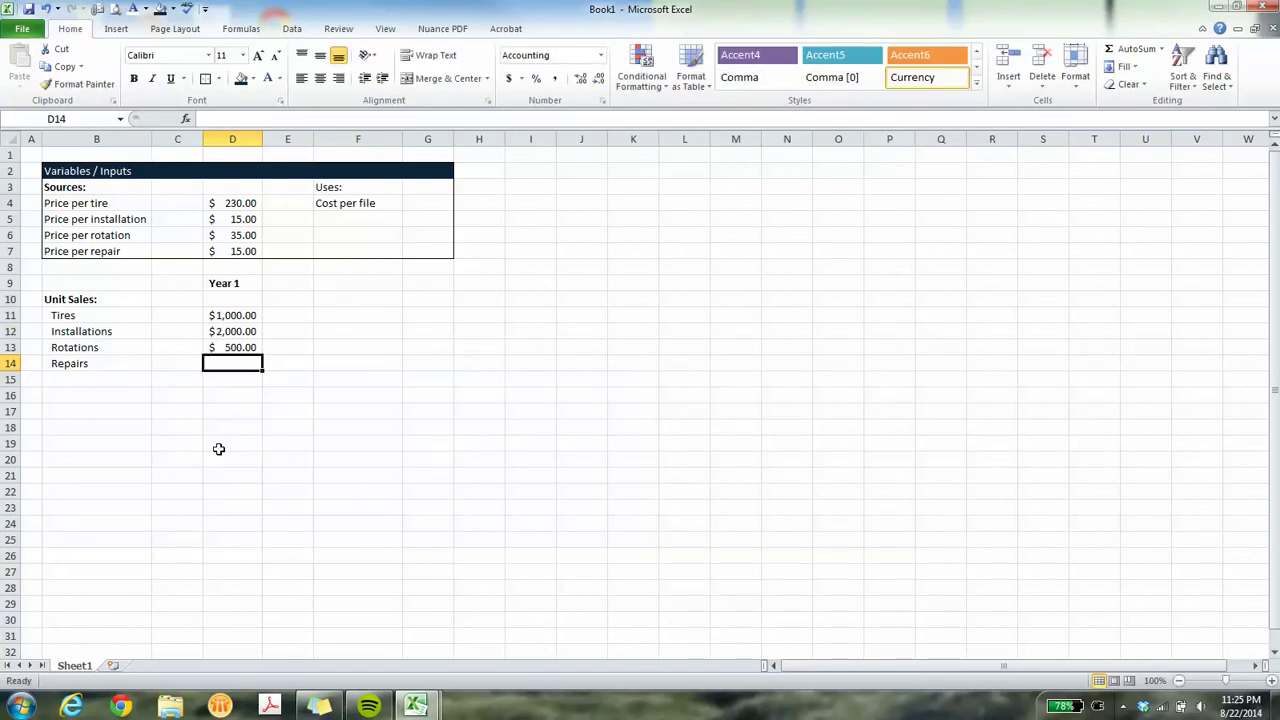
text(1500)
key(Return)
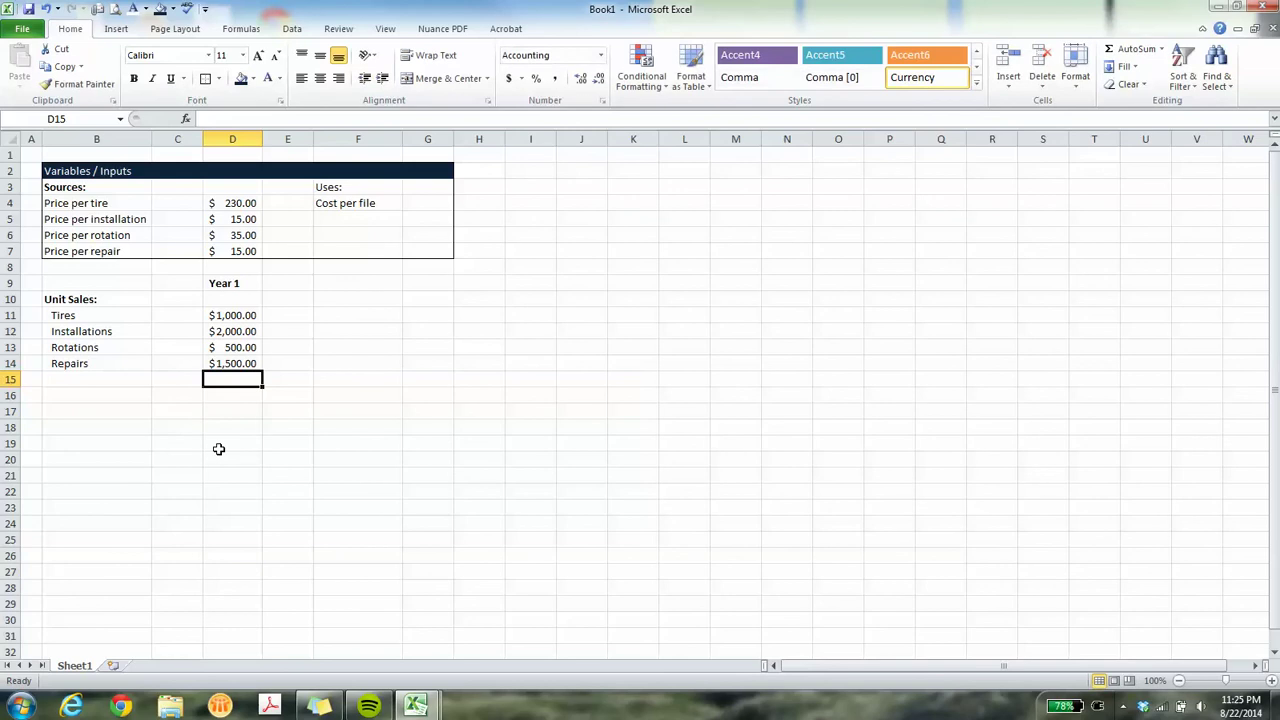
Format the unit sales in cells D11 to D14 with Comma Style and no decimal places.
drag(235, 318, 230, 362)
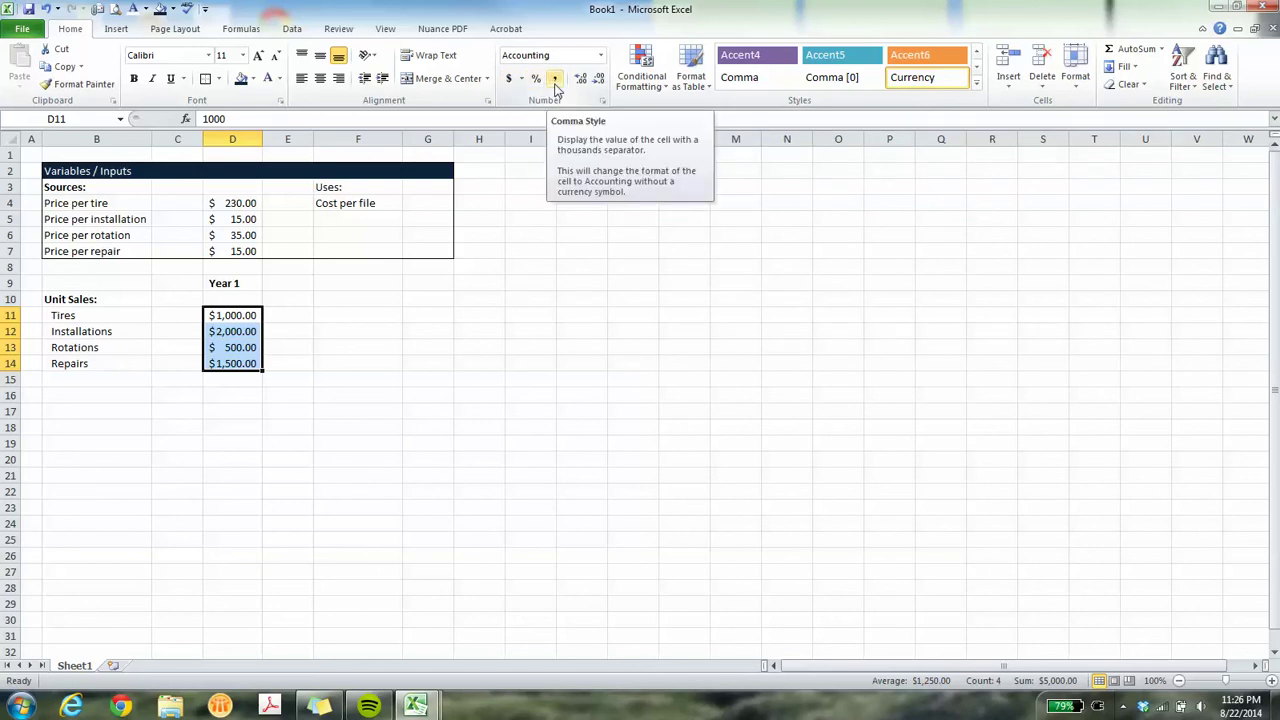
click(600, 55)
click(555, 80)
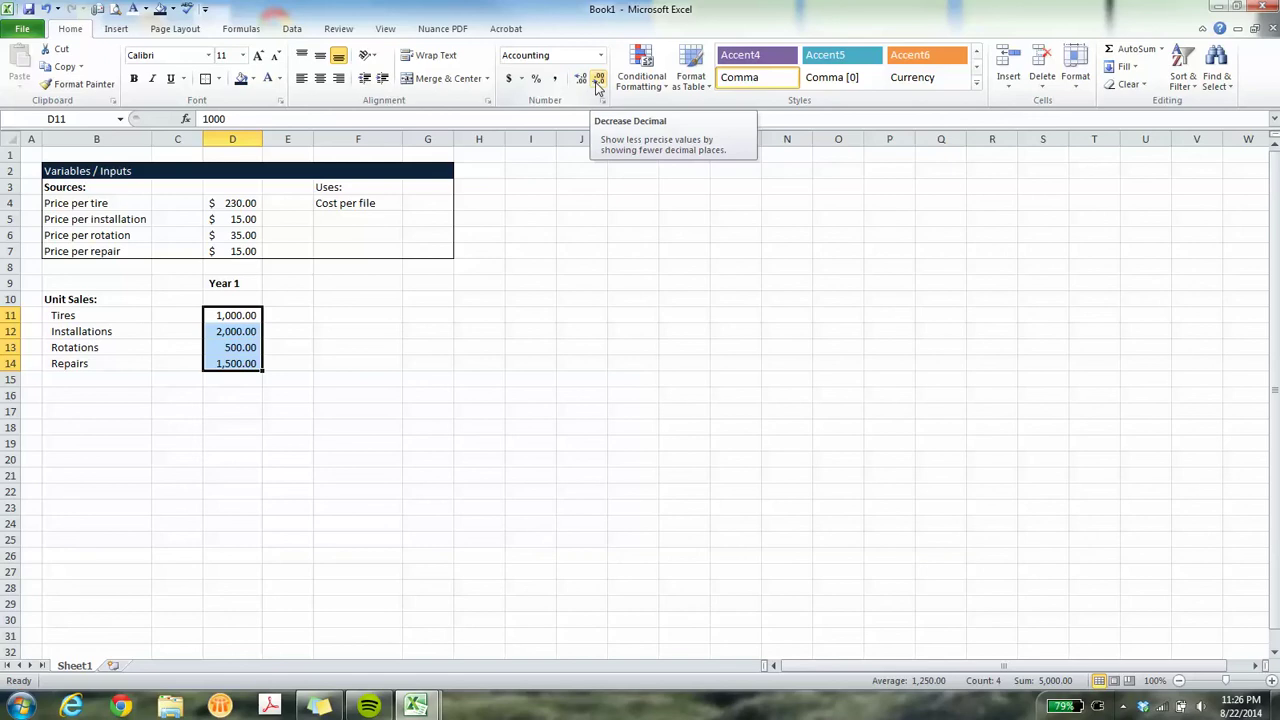
click(597, 80)
click(597, 80)
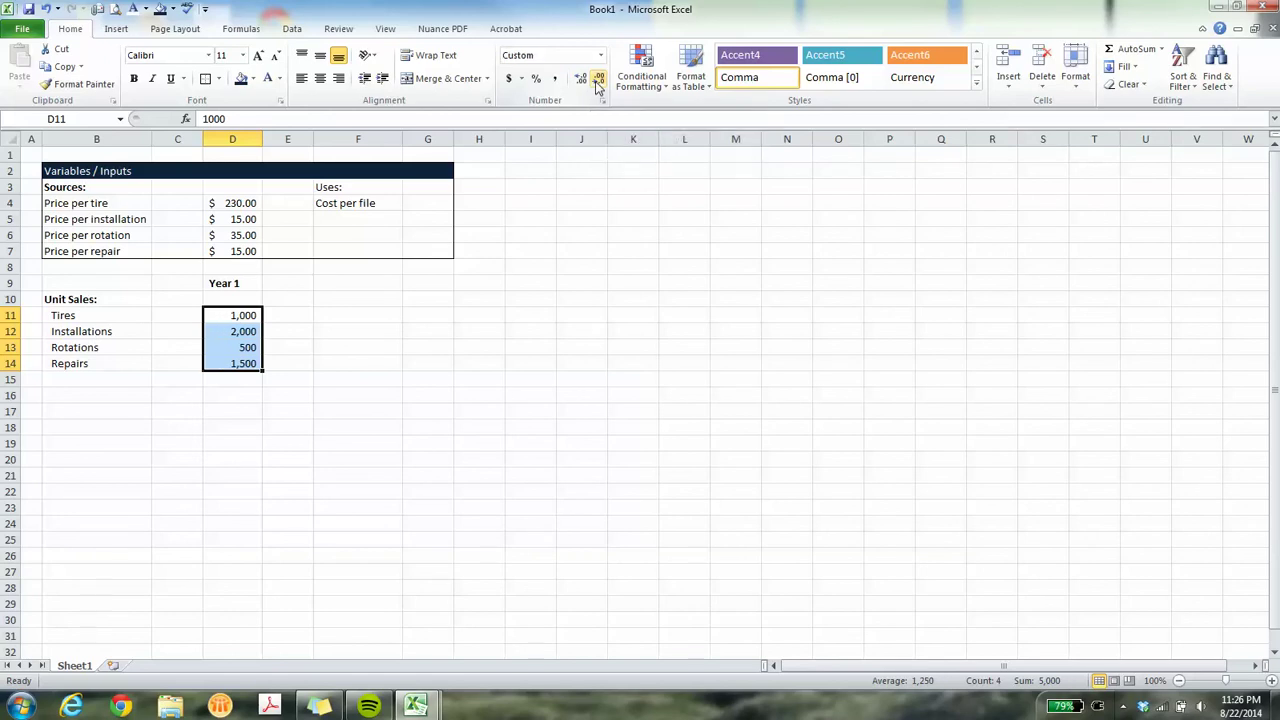
click(236, 362)
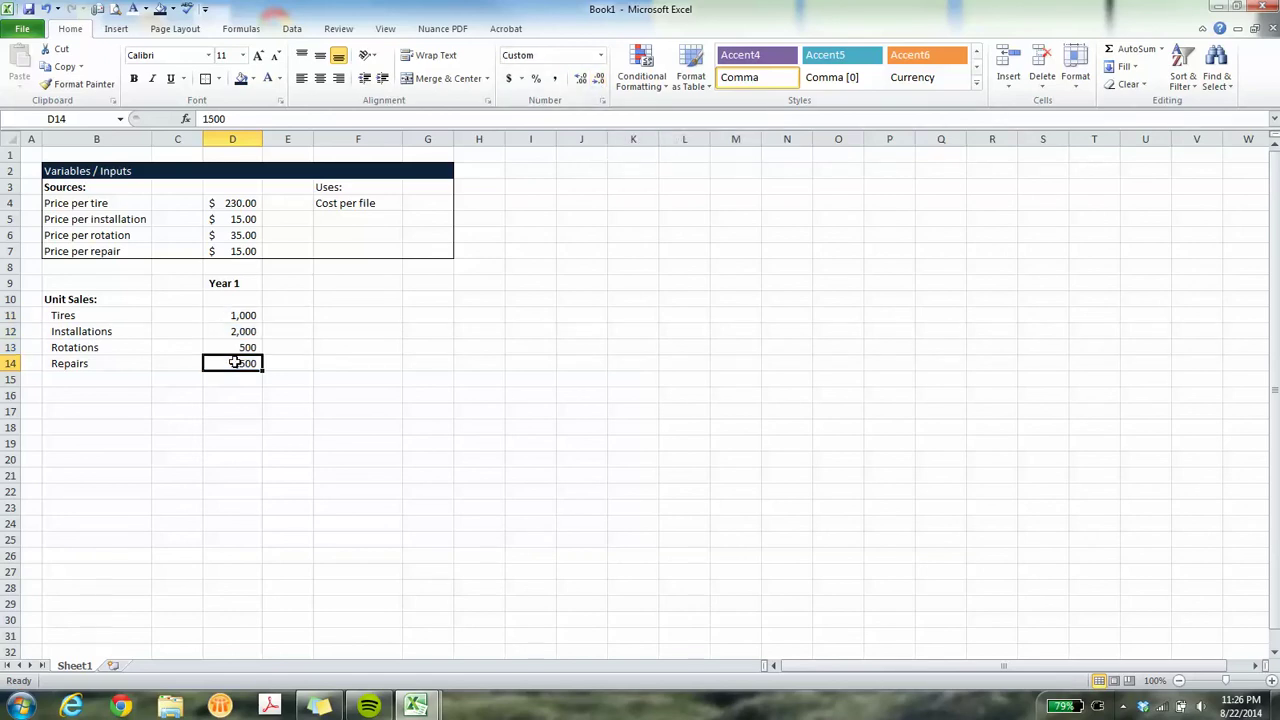
Enter the heading "Revenue" in cell B16 and make it bold.
click(117, 398)
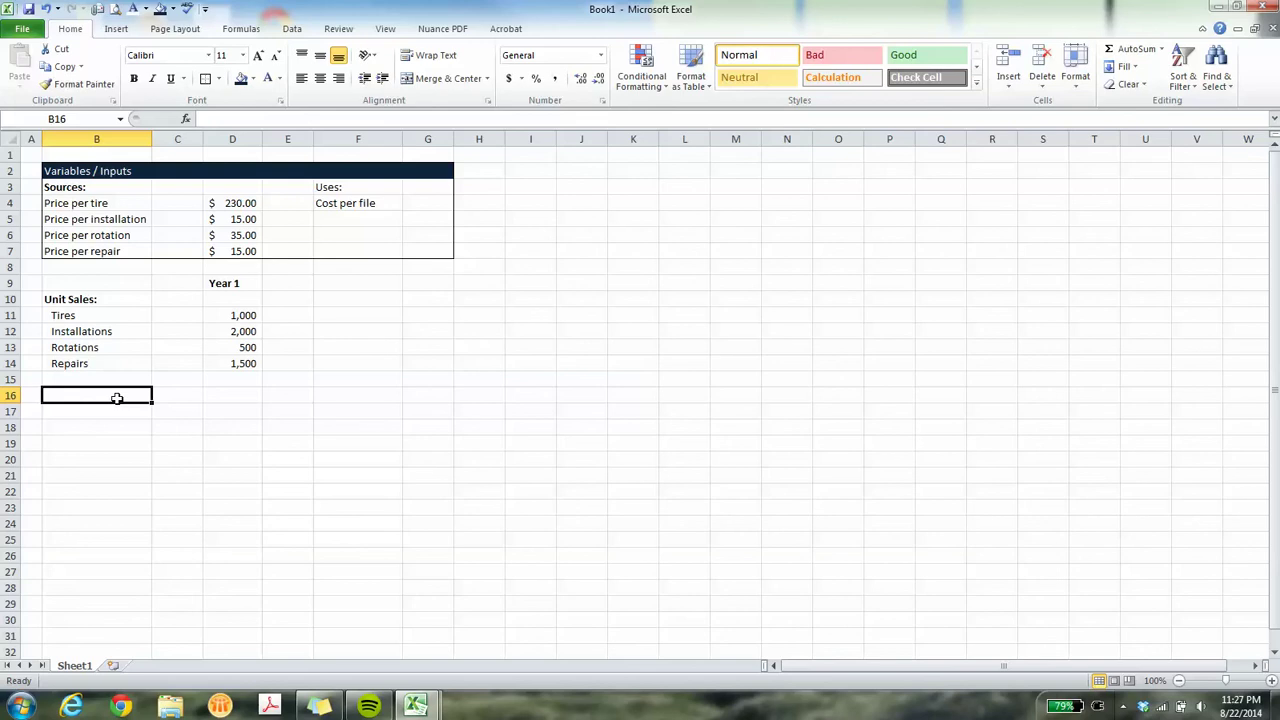
text(Revenue)
key(Return)
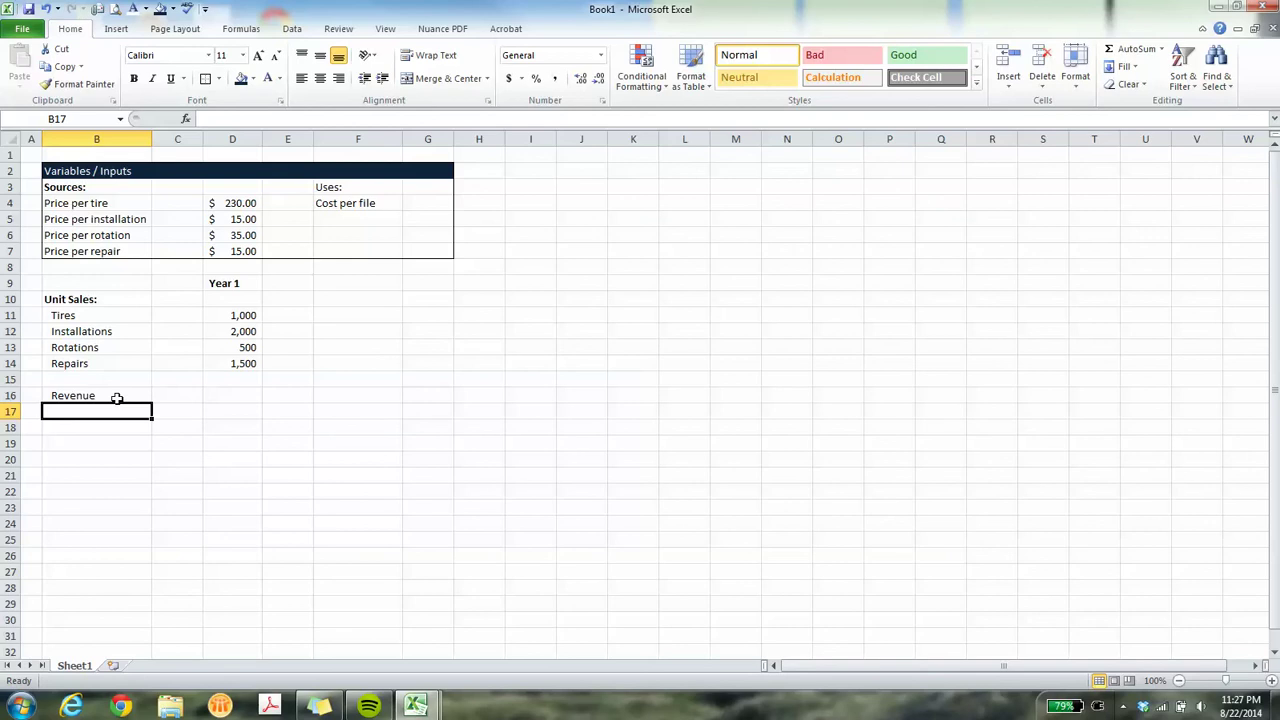
click(117, 398)
key(ctrl+b)
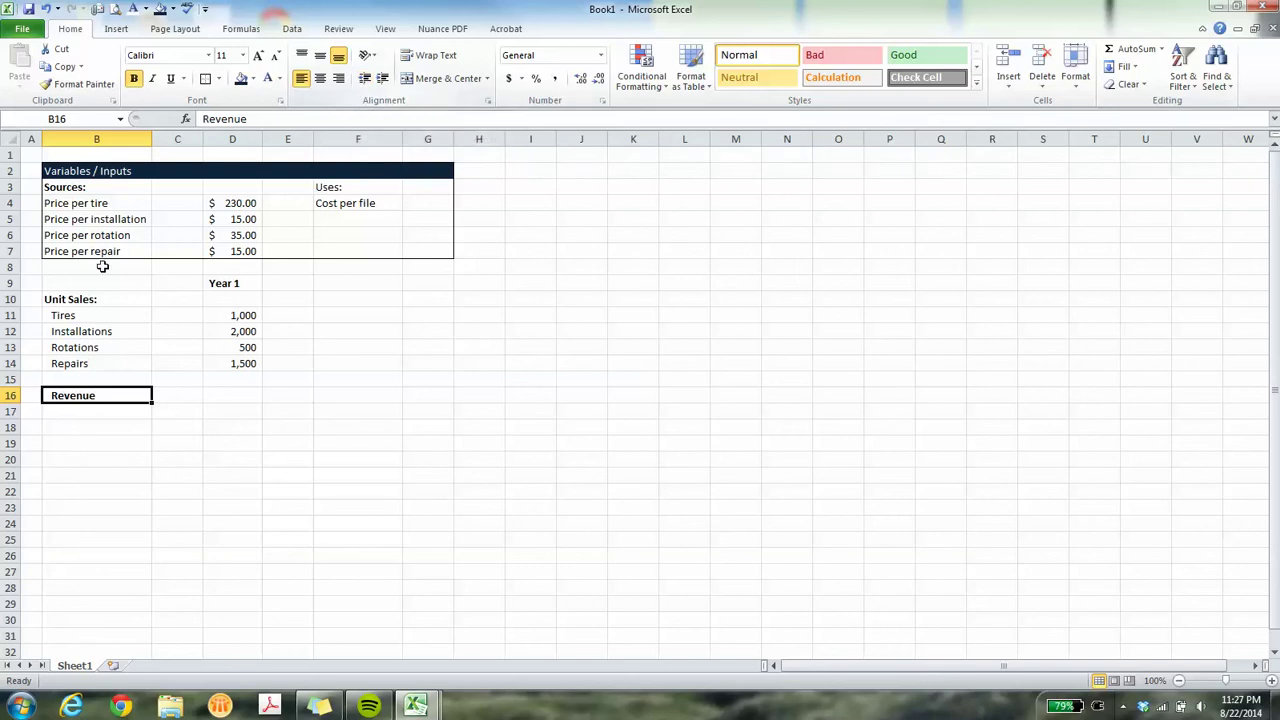
Copy the "Unit Sales:" heading's formatting onto the Revenue heading in B16 with Format Painter and add a colon to make it "Revenue:".
click(94, 297)
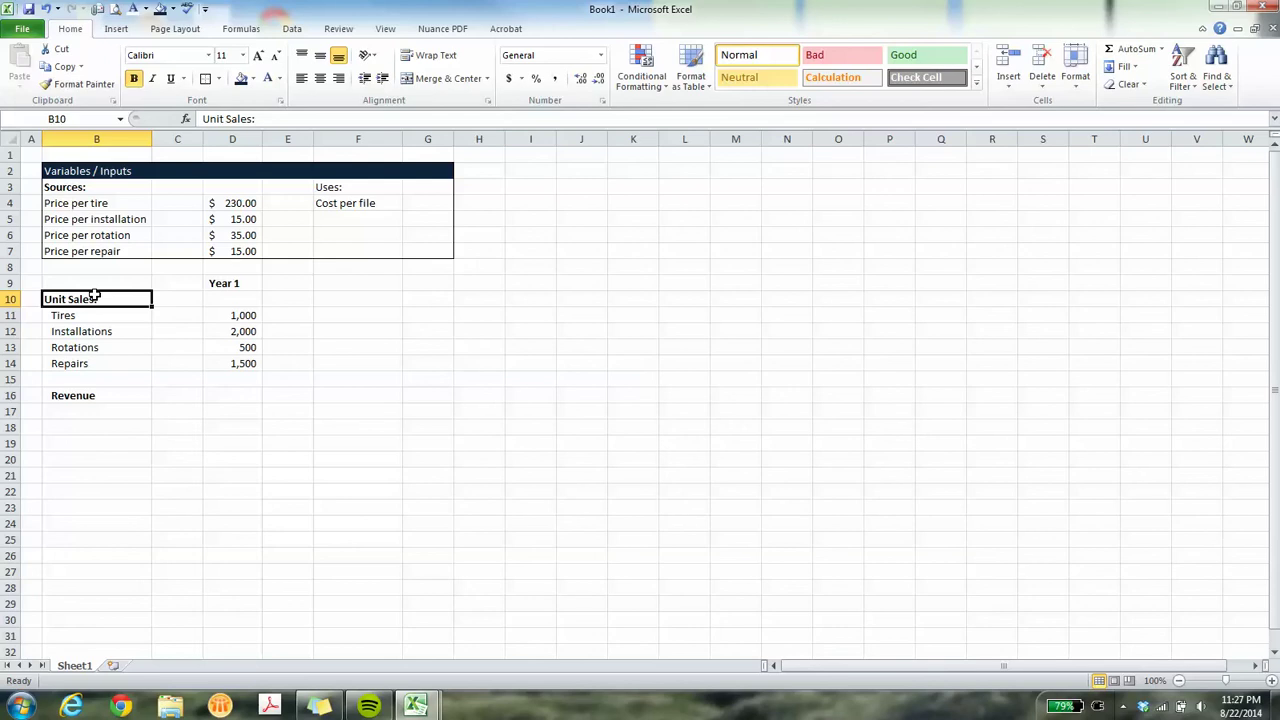
click(80, 86)
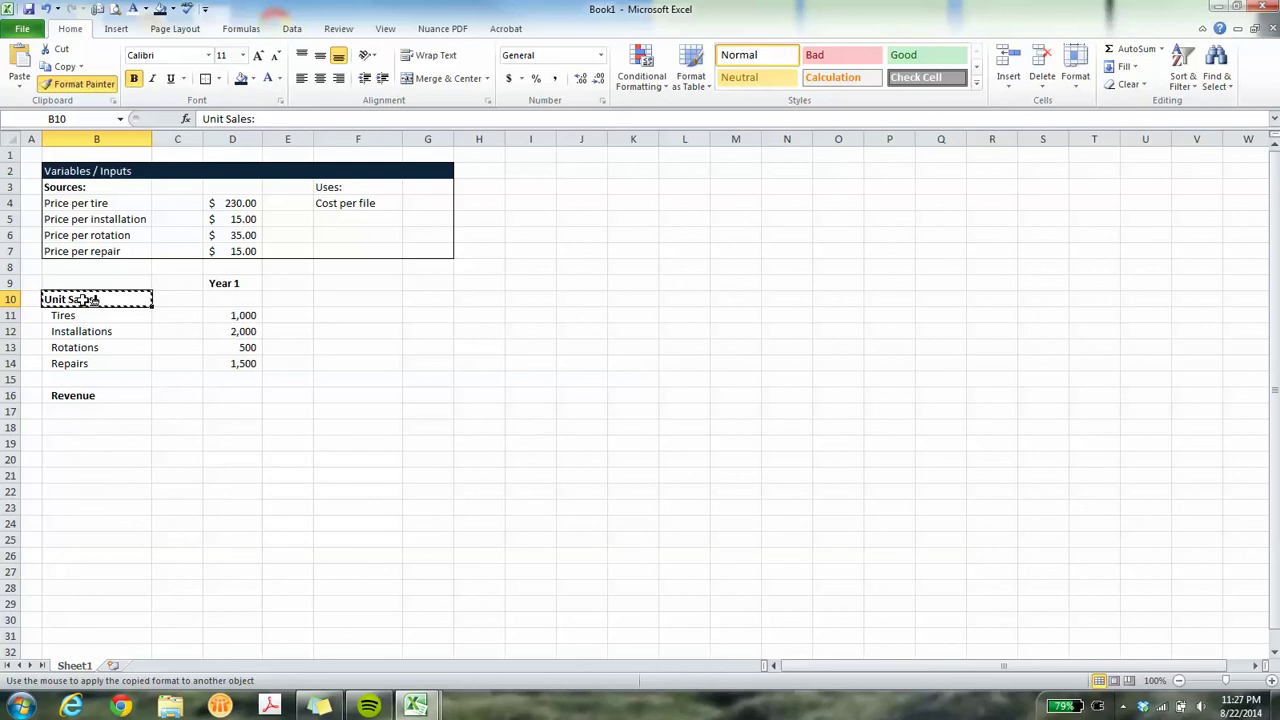
click(97, 88)
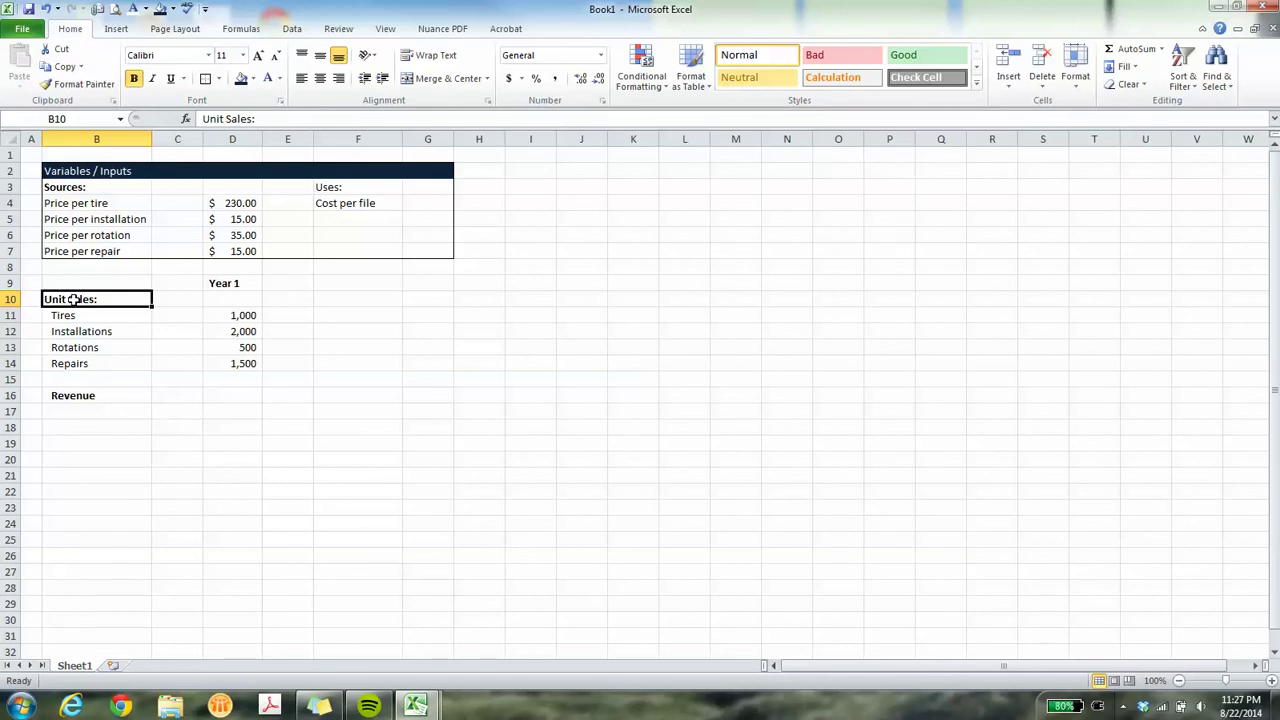
click(100, 83)
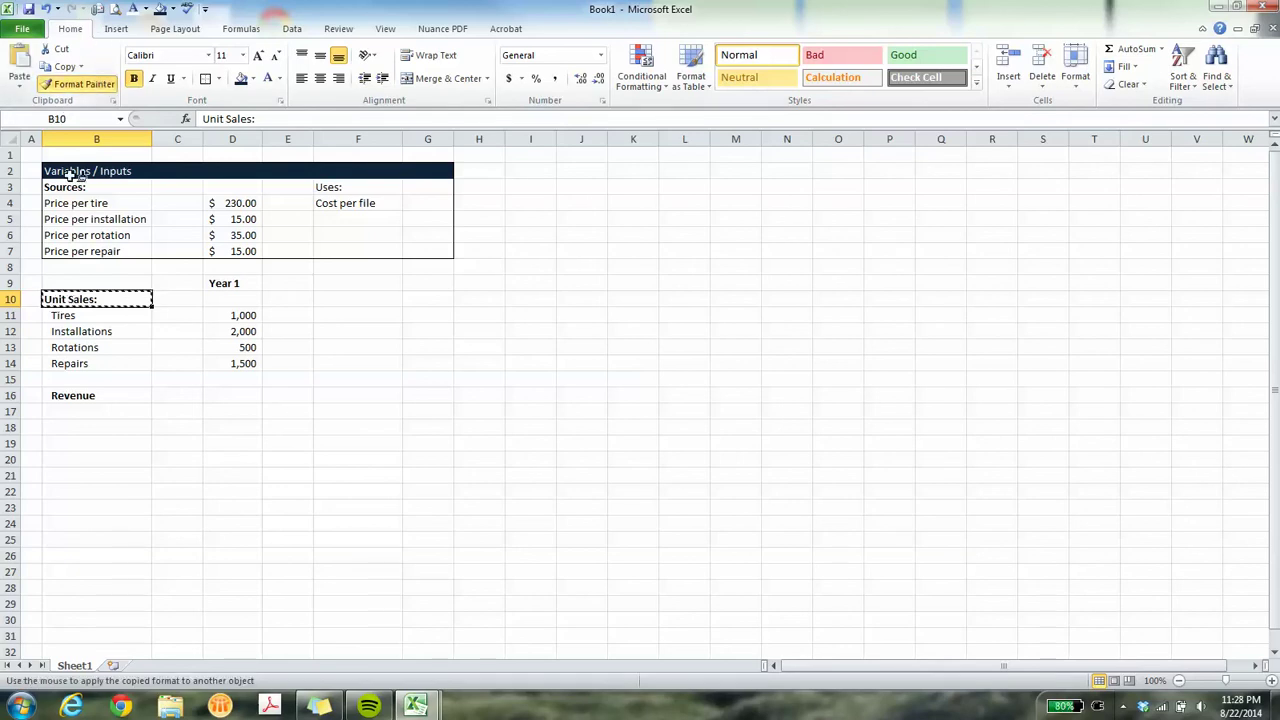
click(70, 395)
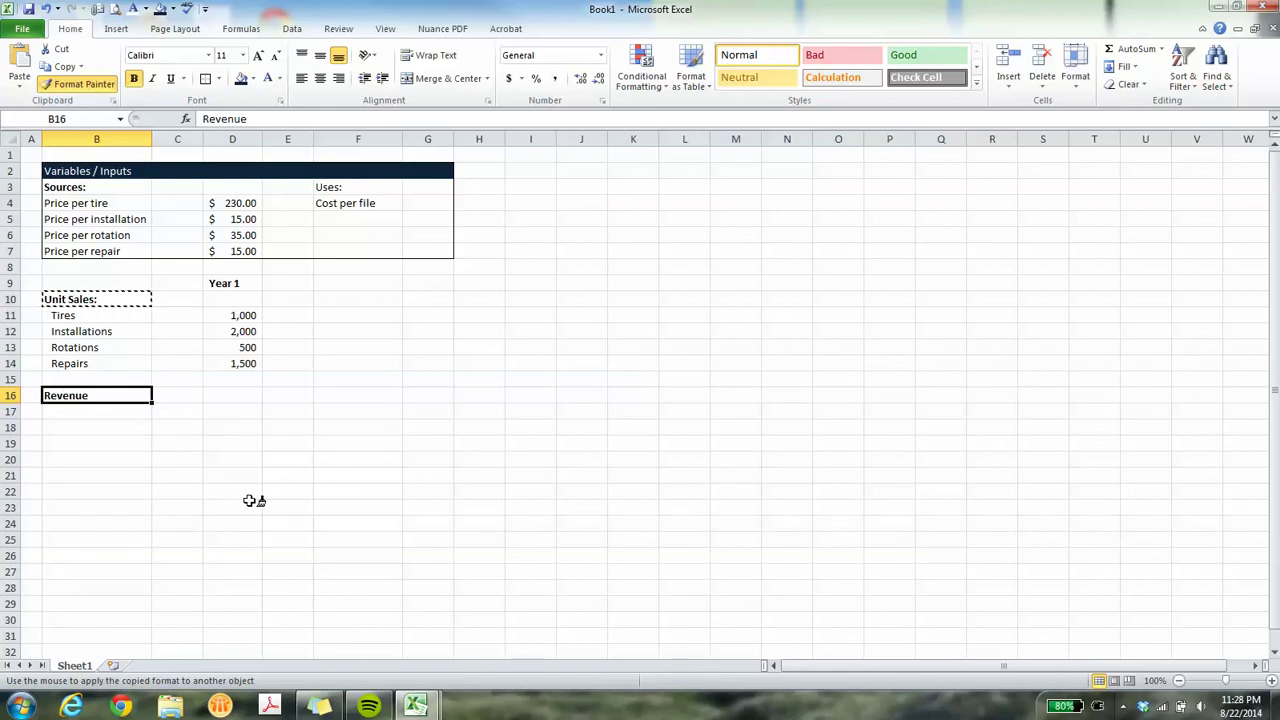
double_click(120, 396)
text(:)
key(Return)
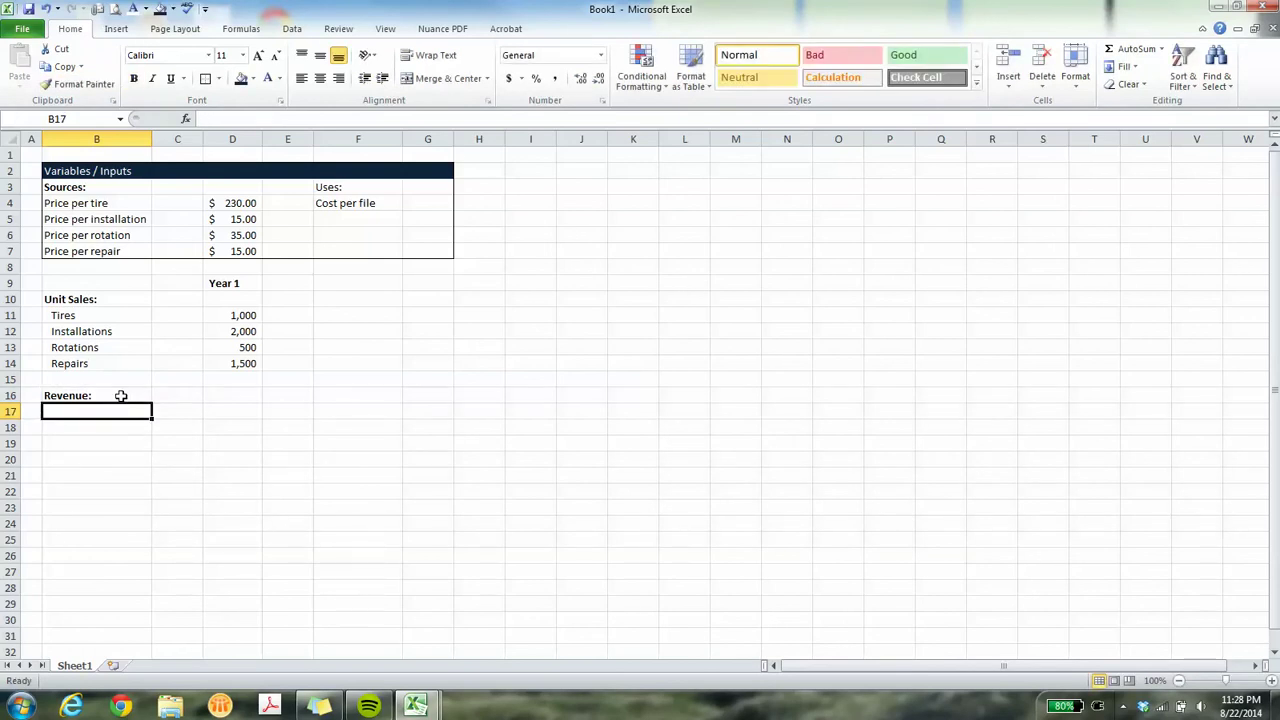
key(Up)
key(Up)
key(Up)
key(Up)
key(Up)
key(Up)
key(Down)
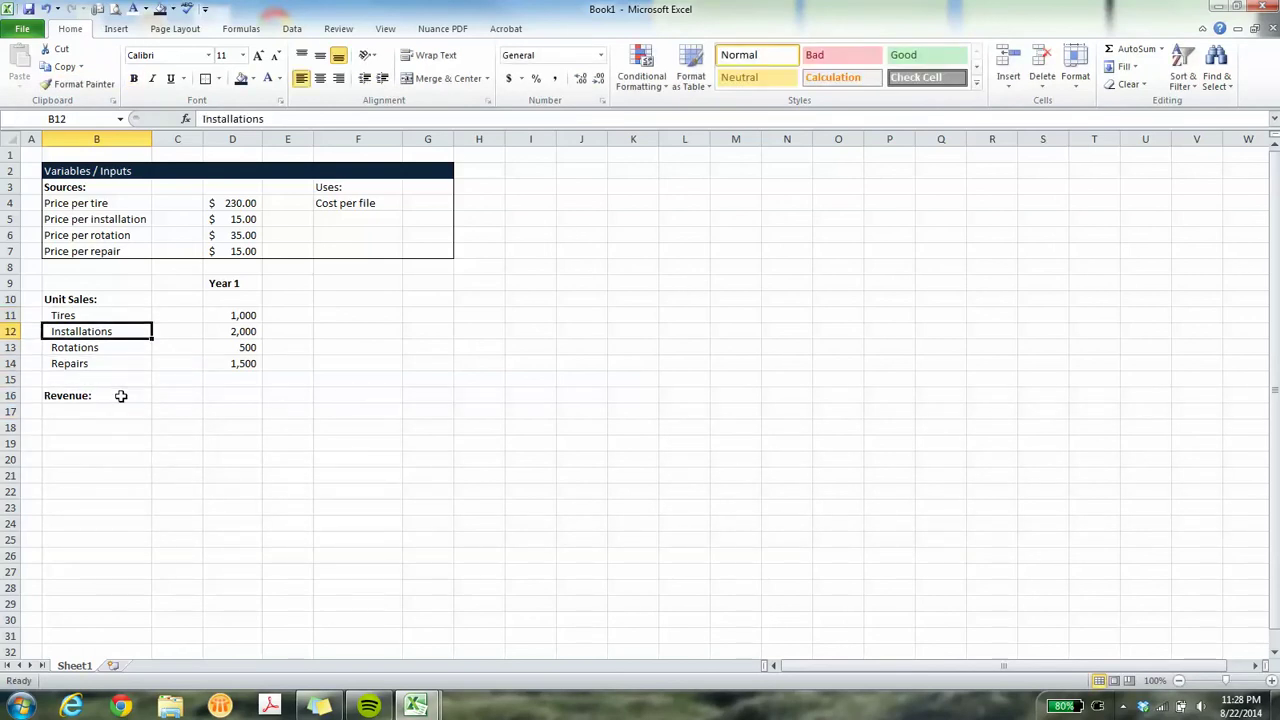
key(Down)
key(Down)
key(Down)
key(Down)
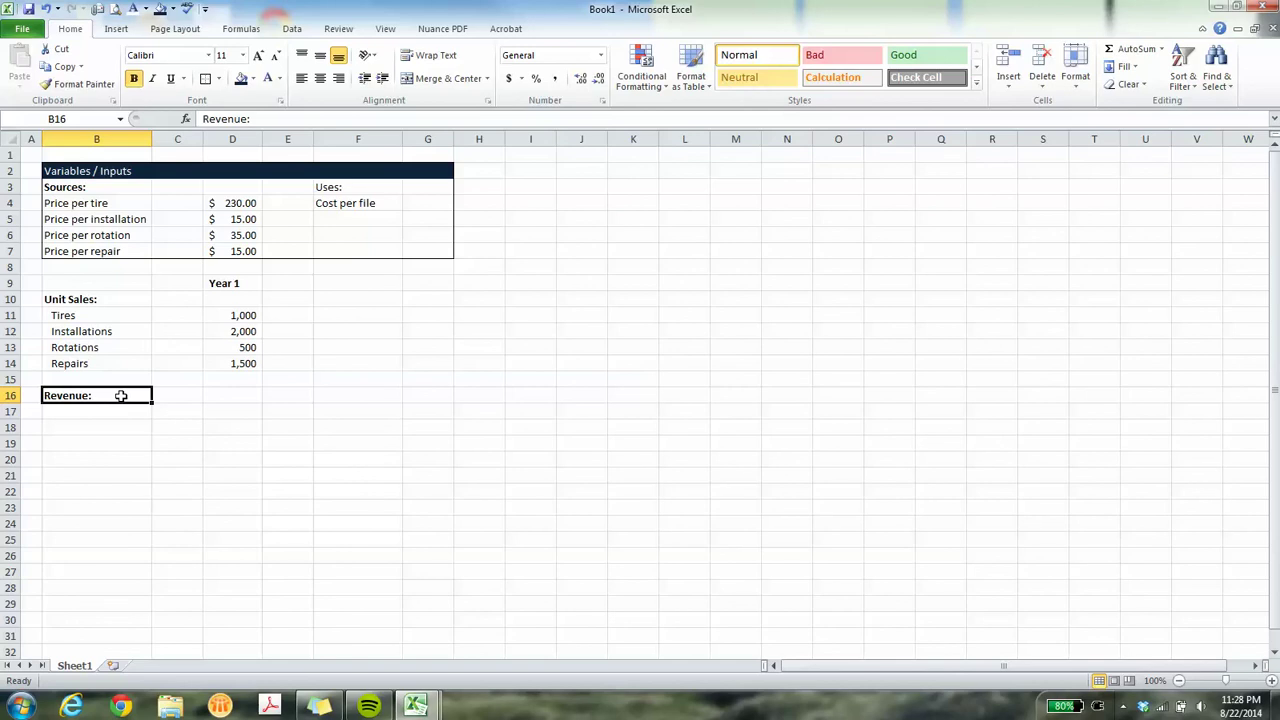
Copy the four item labels in cells B11 to B14 and paste them under the Revenue heading, starting at B17.
key(Up)
key(Up)
key(Up)
key(Up)
key(Up)
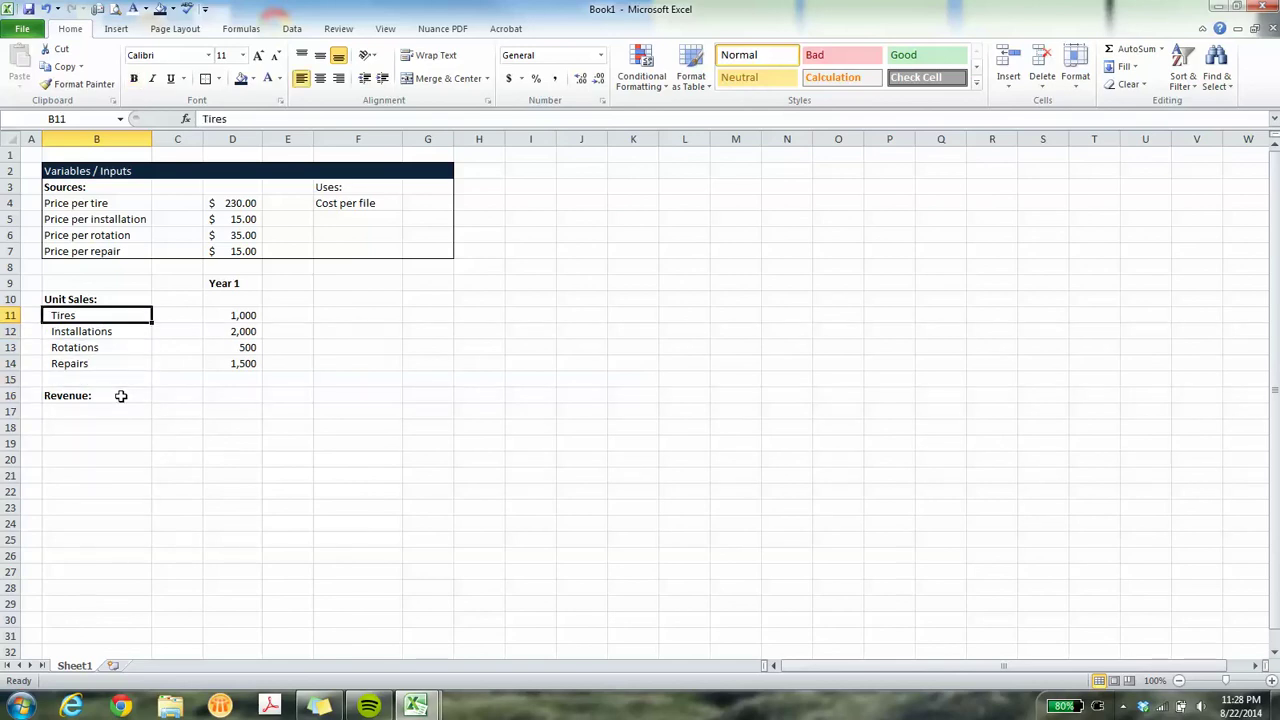
key(shift+Down)
key(shift+Down)
key(shift+Down)
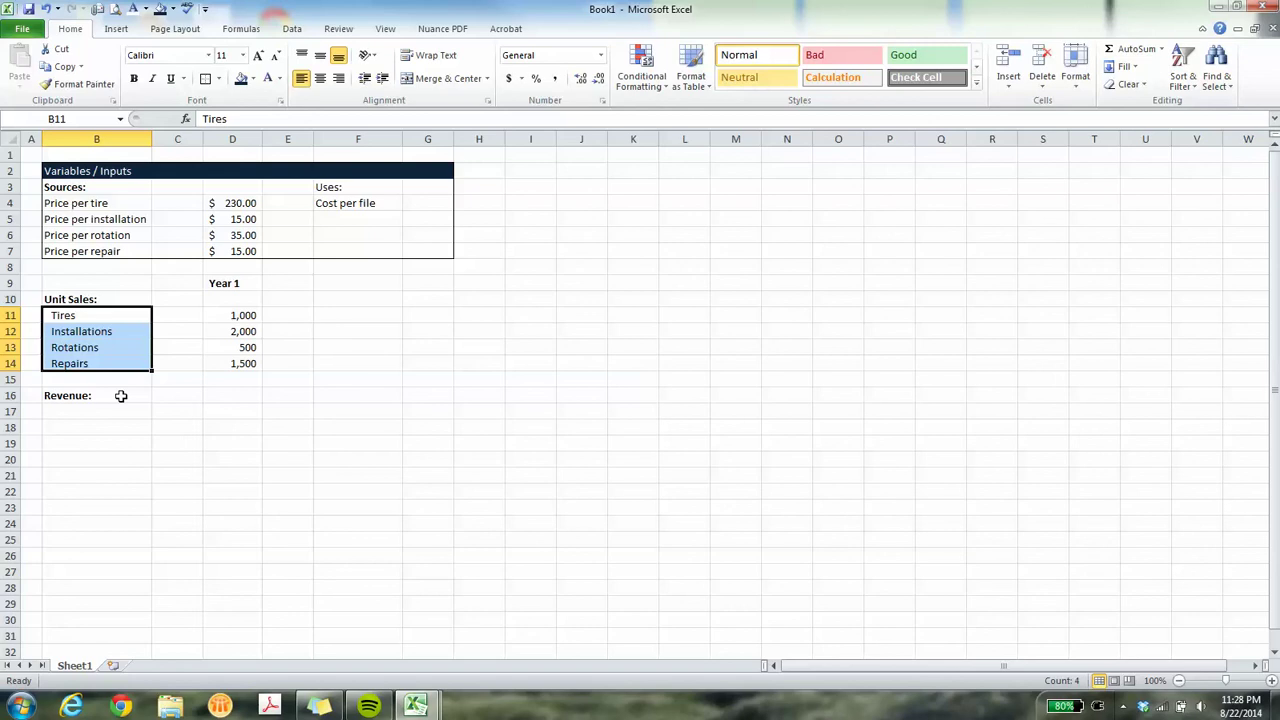
right_click(105, 332)
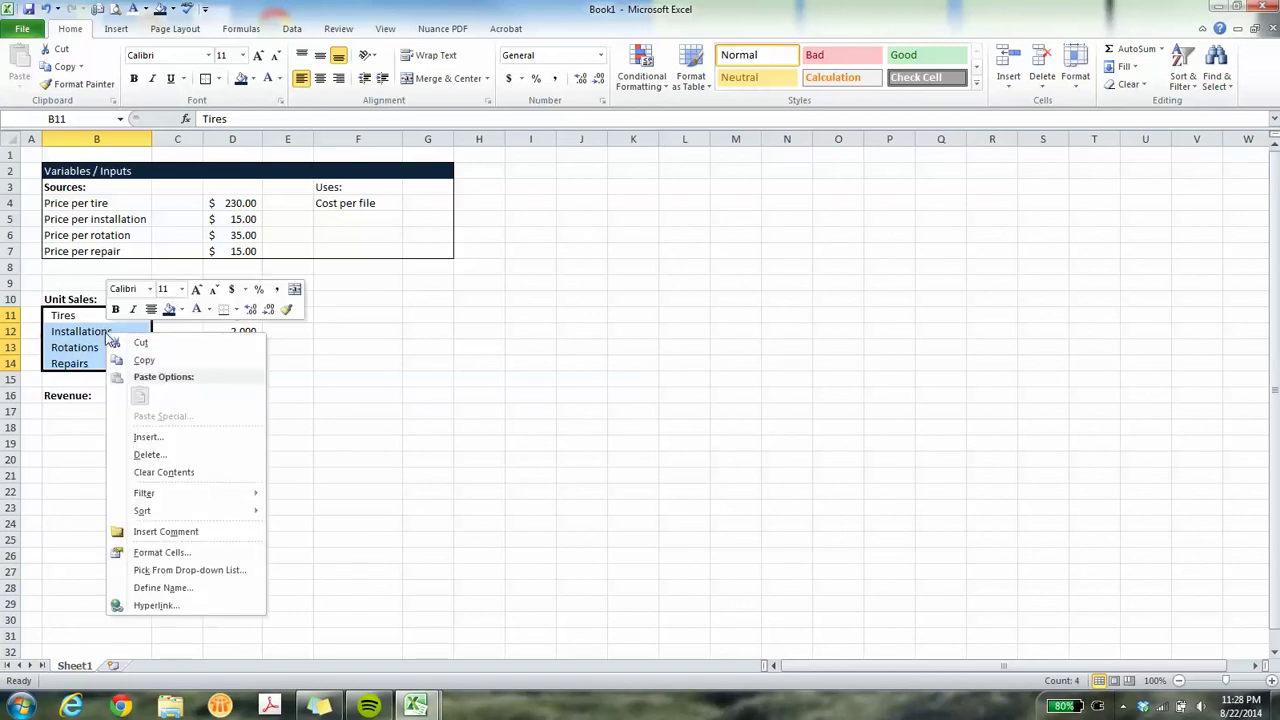
click(165, 361)
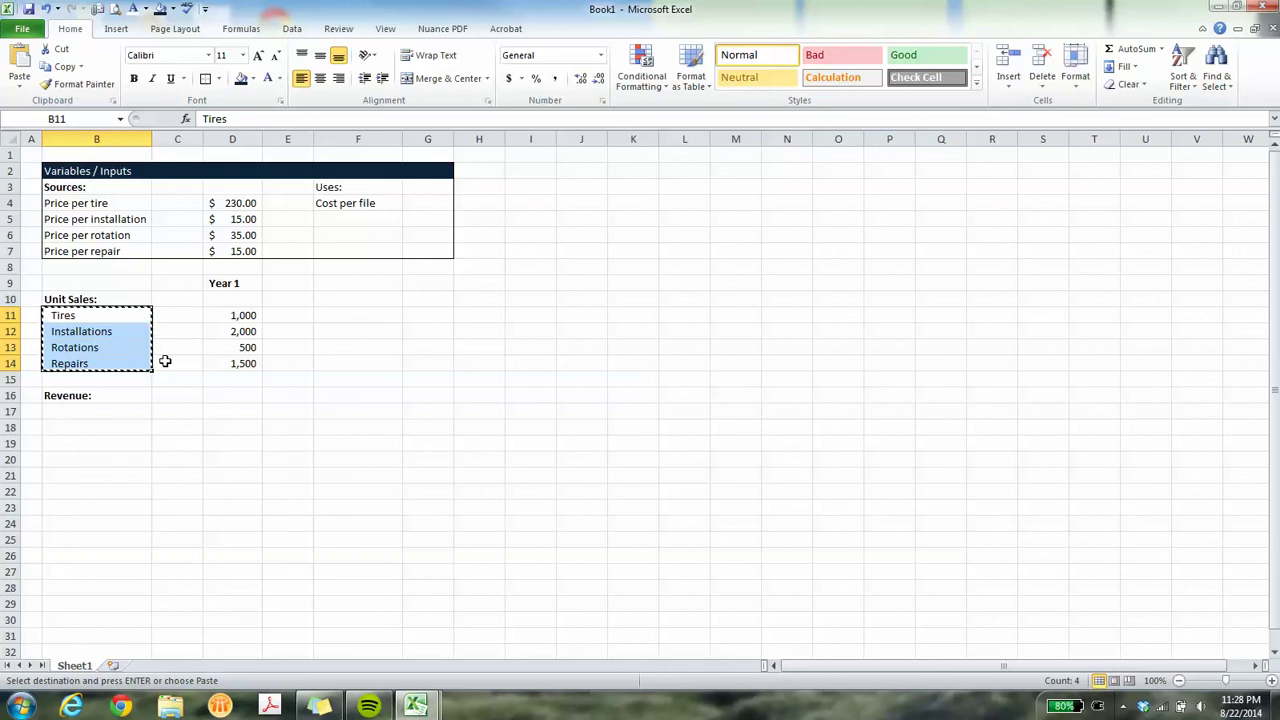
click(85, 411)
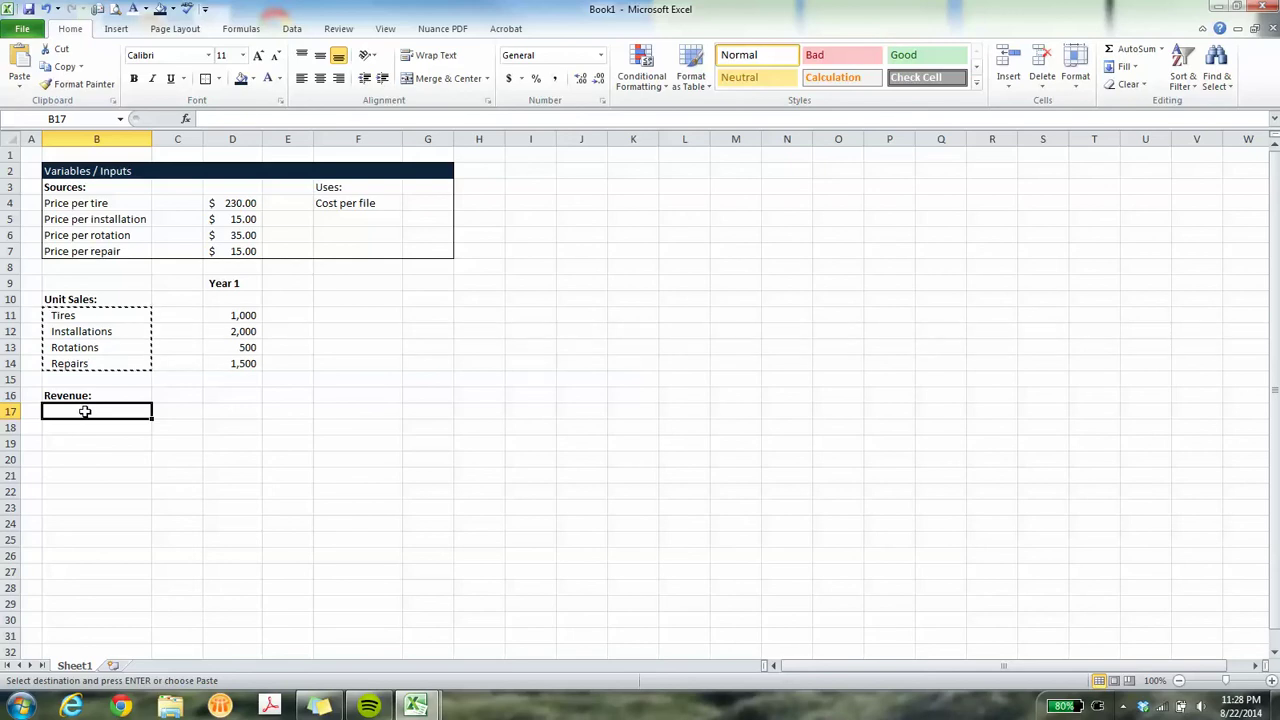
right_click(86, 414)
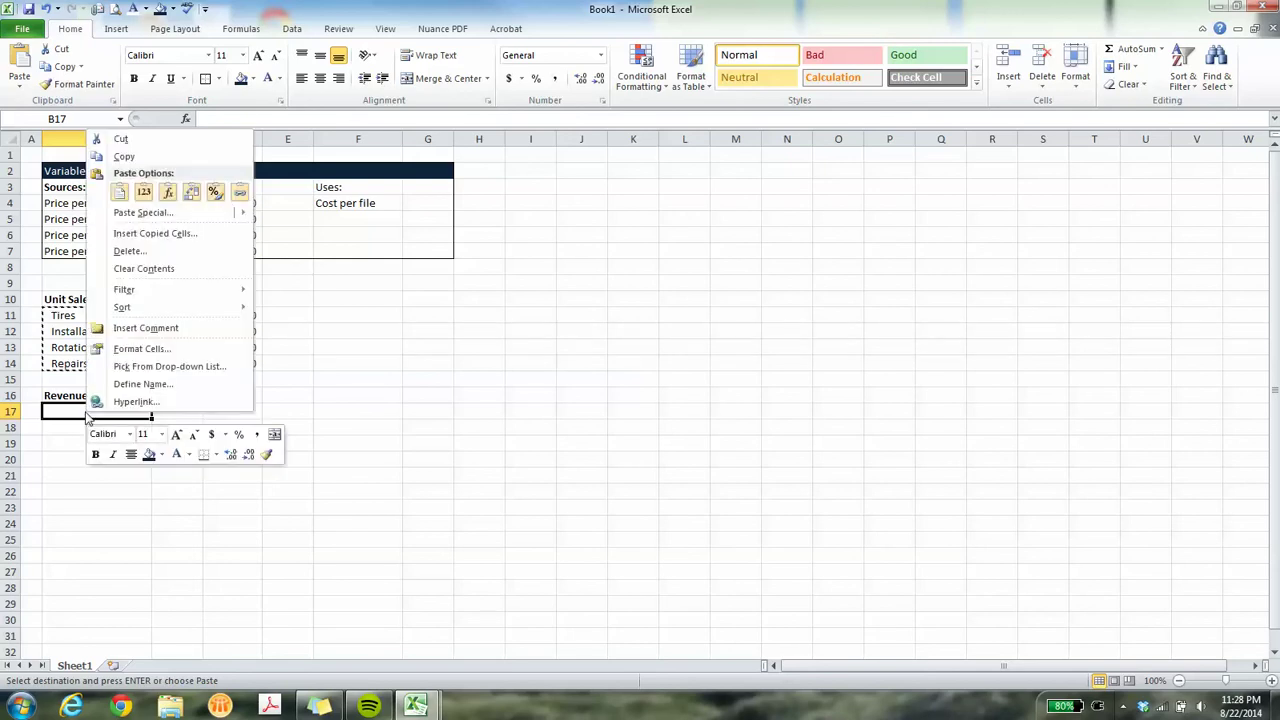
click(119, 196)
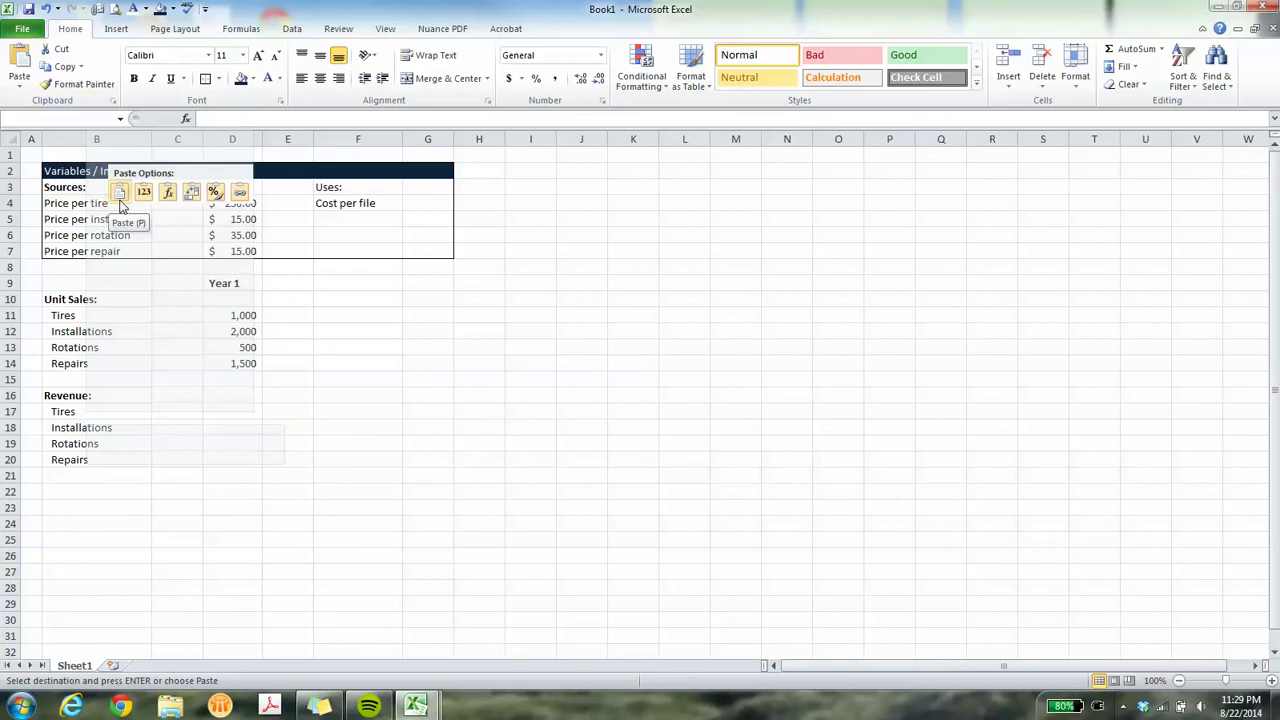
right_click(90, 411)
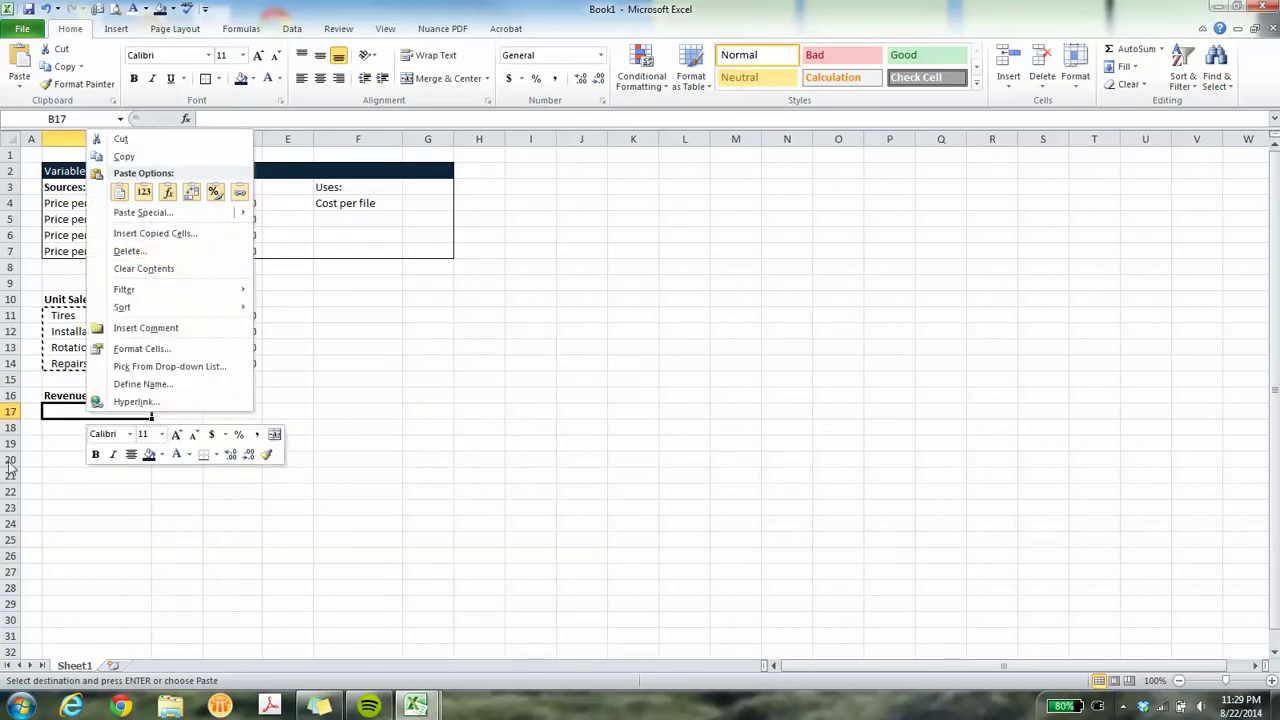
key(Escape)
key(ctrl+v)
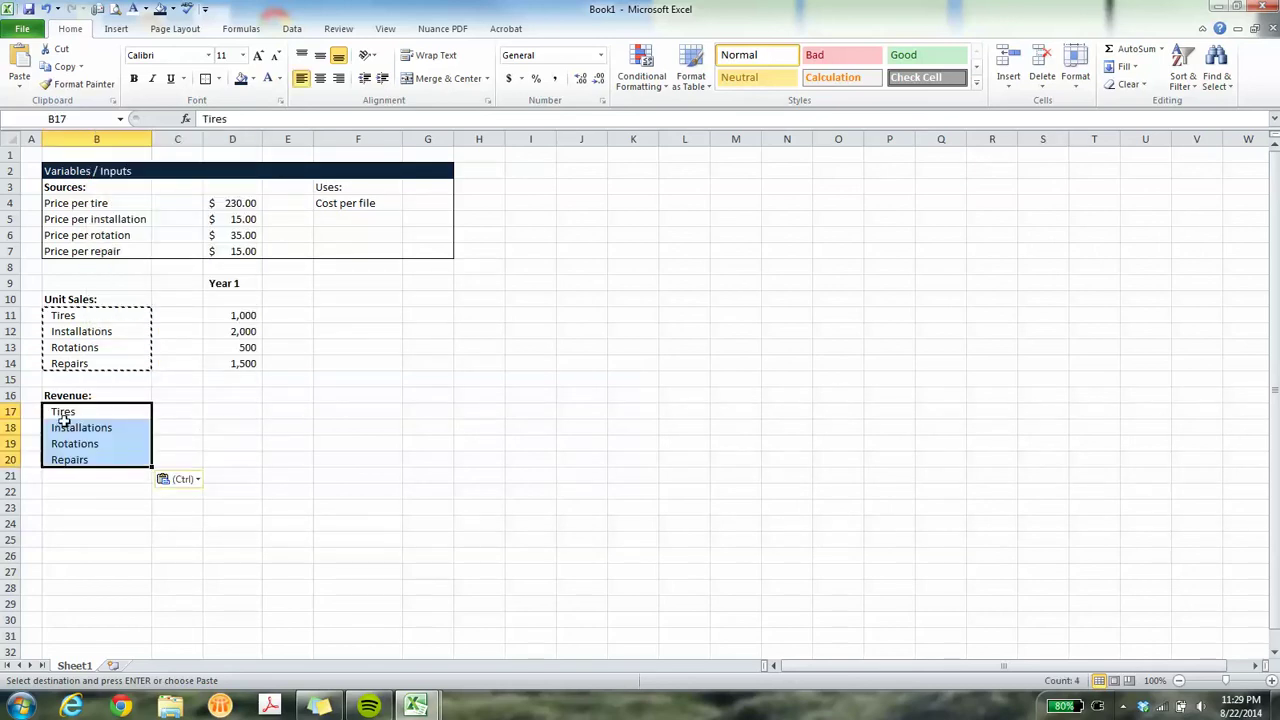
Try pasting the copied labels again at B17, and undo the pasting of the labels under Revenue.
click(65, 413)
right_click(65, 413)
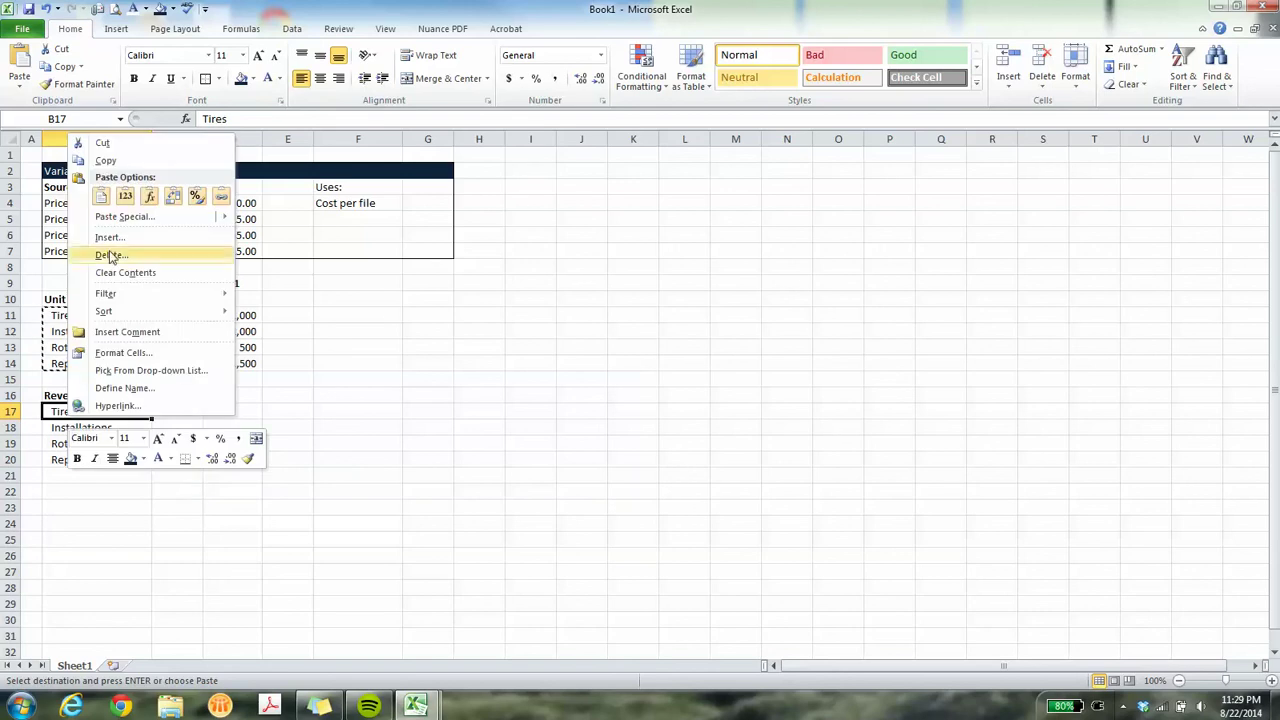
click(103, 200)
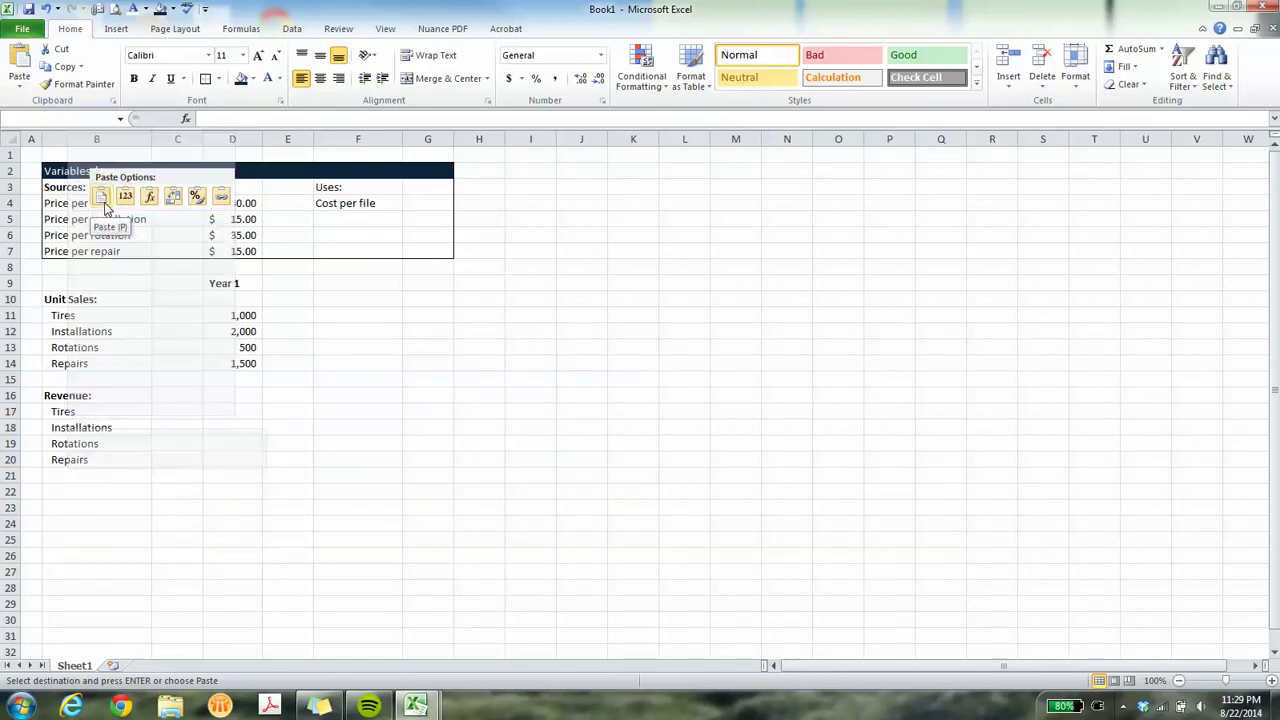
click(121, 518)
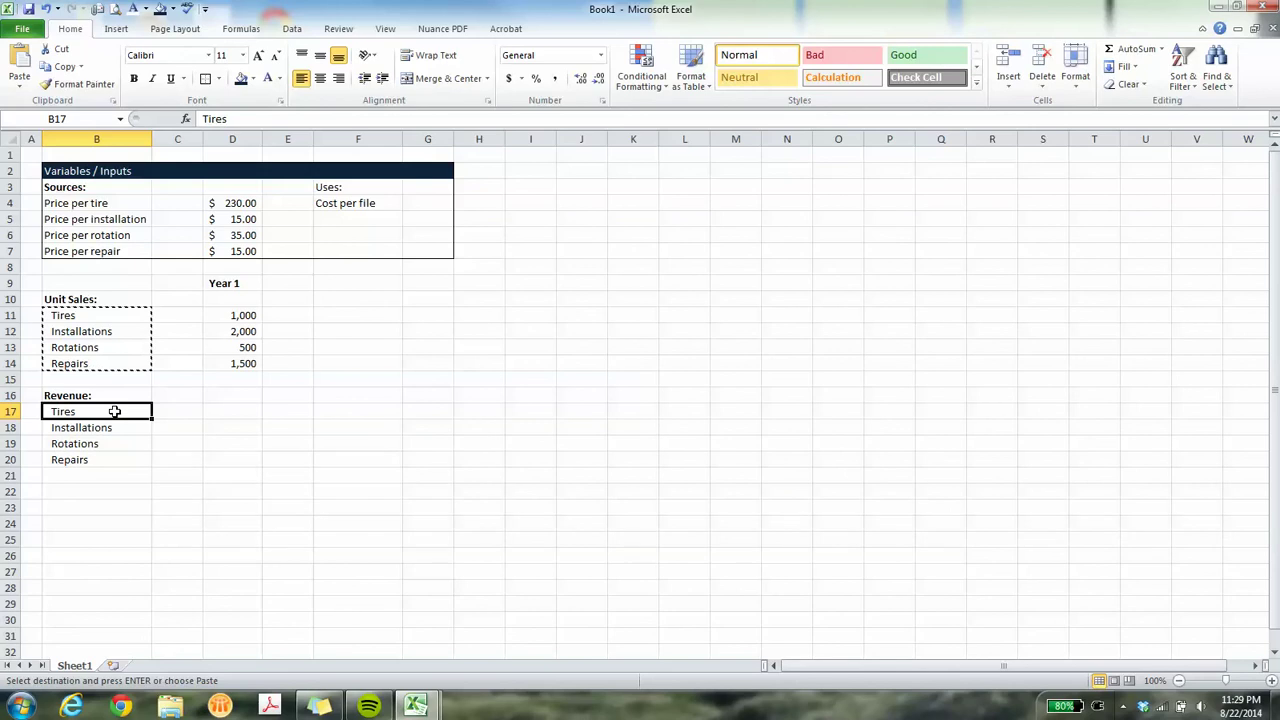
key(ctrl+z)
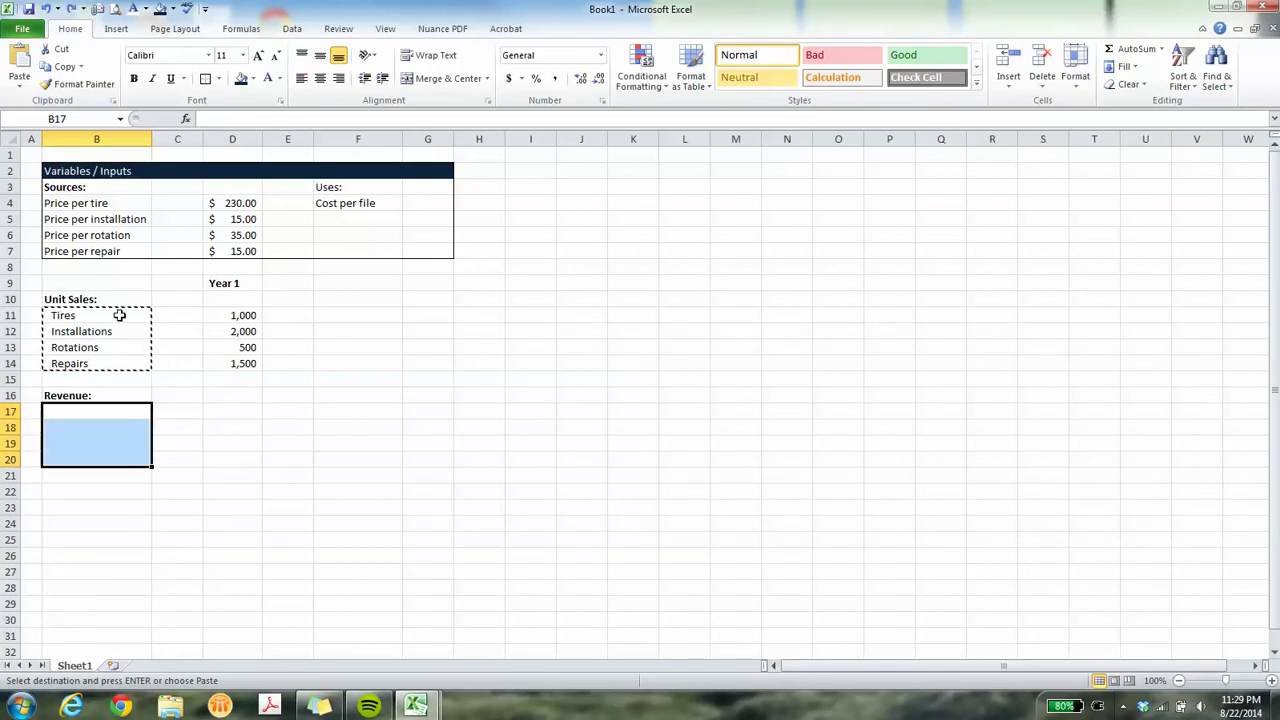
Copy the Tires, Installations, Rotations and Repairs labels from B11 to B14 into cells B17 to B20 below the Revenue heading.
drag(119, 315, 106, 366)
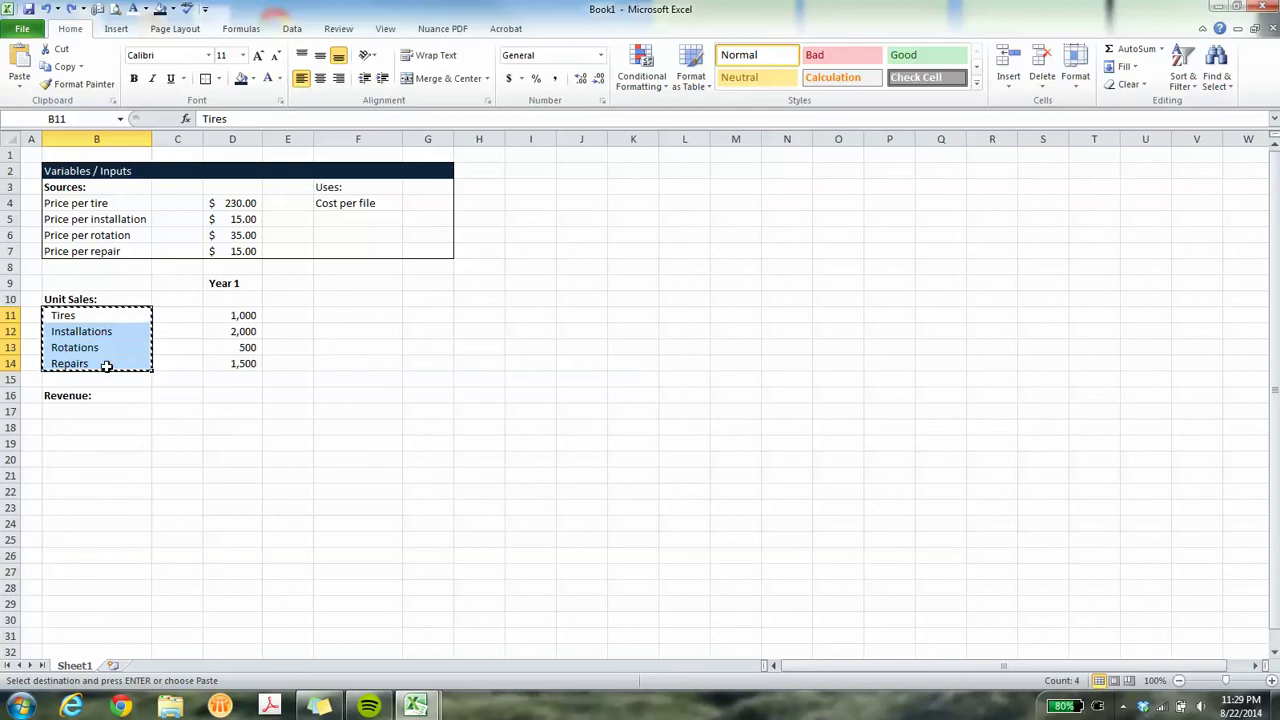
right_click(106, 366)
click(130, 392)
click(99, 408)
right_click(100, 406)
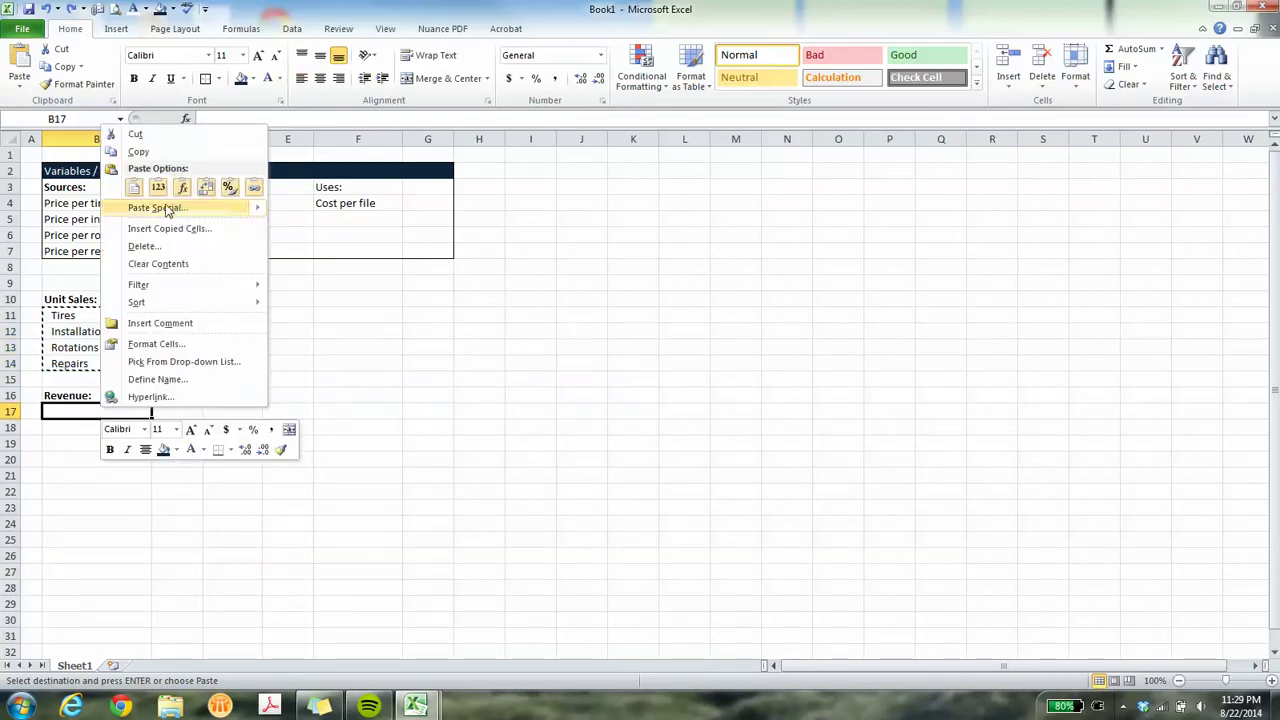
click(128, 186)
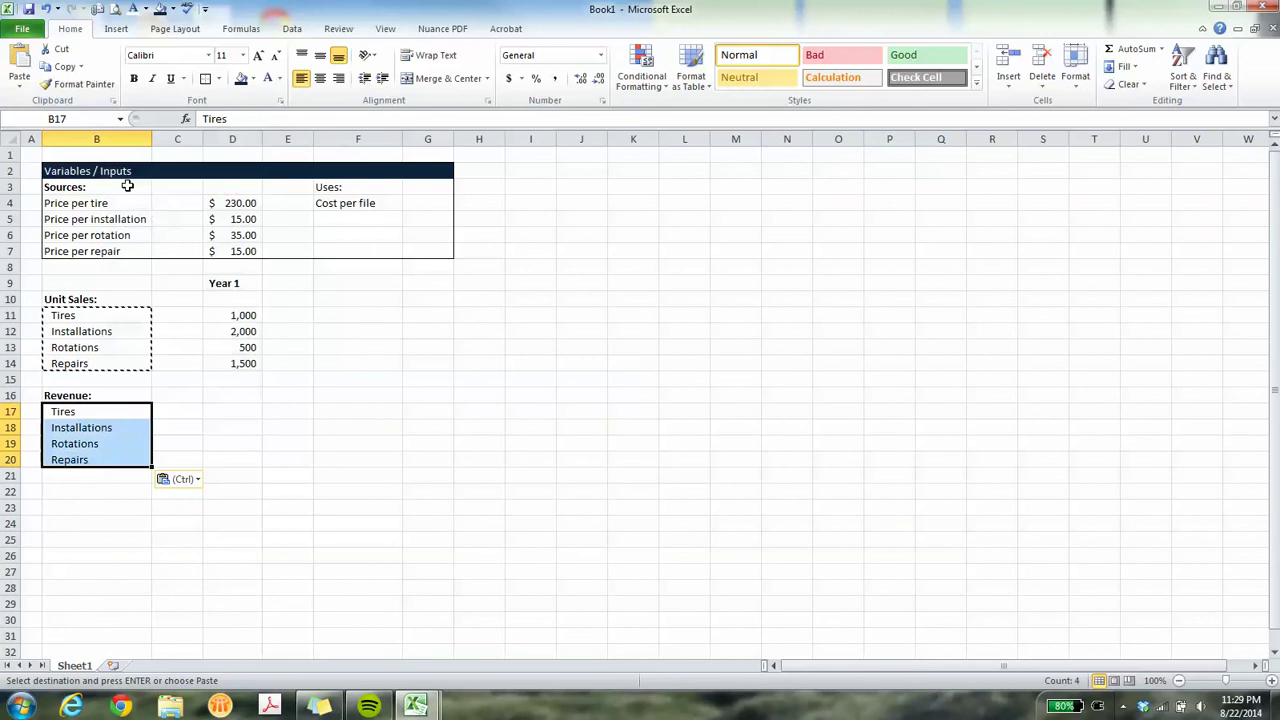
Calculate the Year 1 tire revenue in cell D17 with the formula =D4*D11.
click(214, 414)
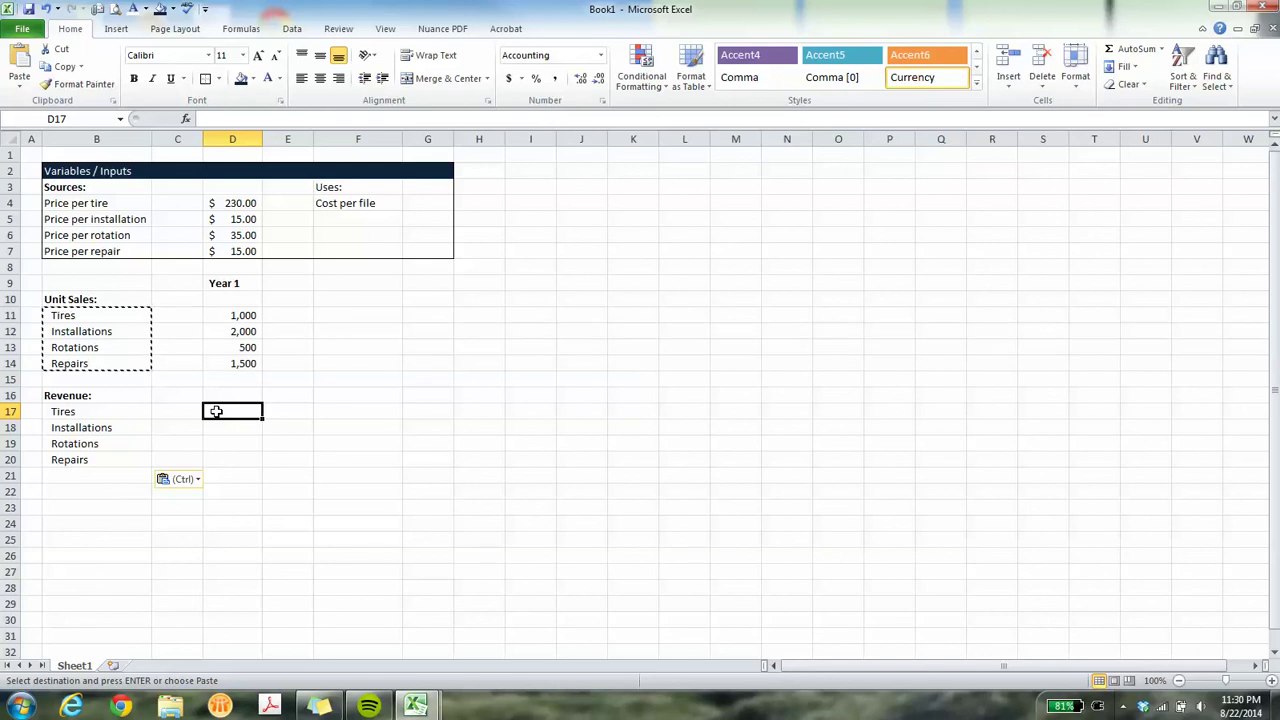
text(=)
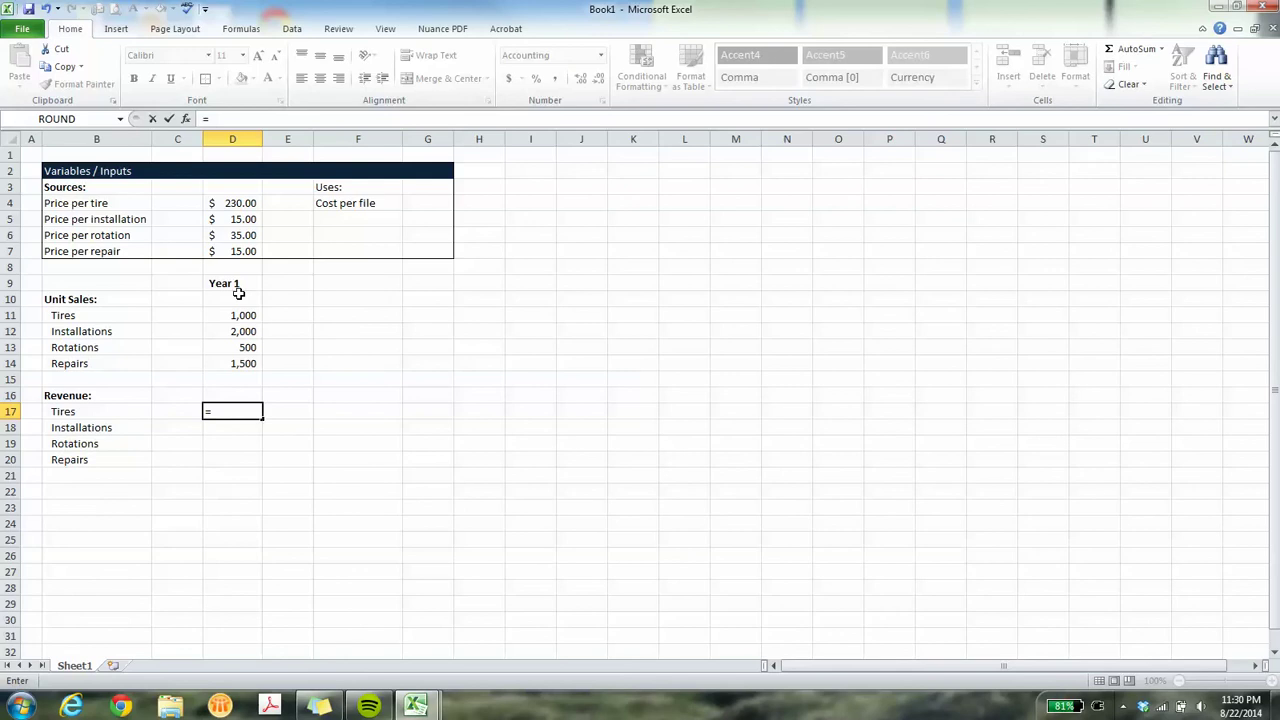
click(229, 205)
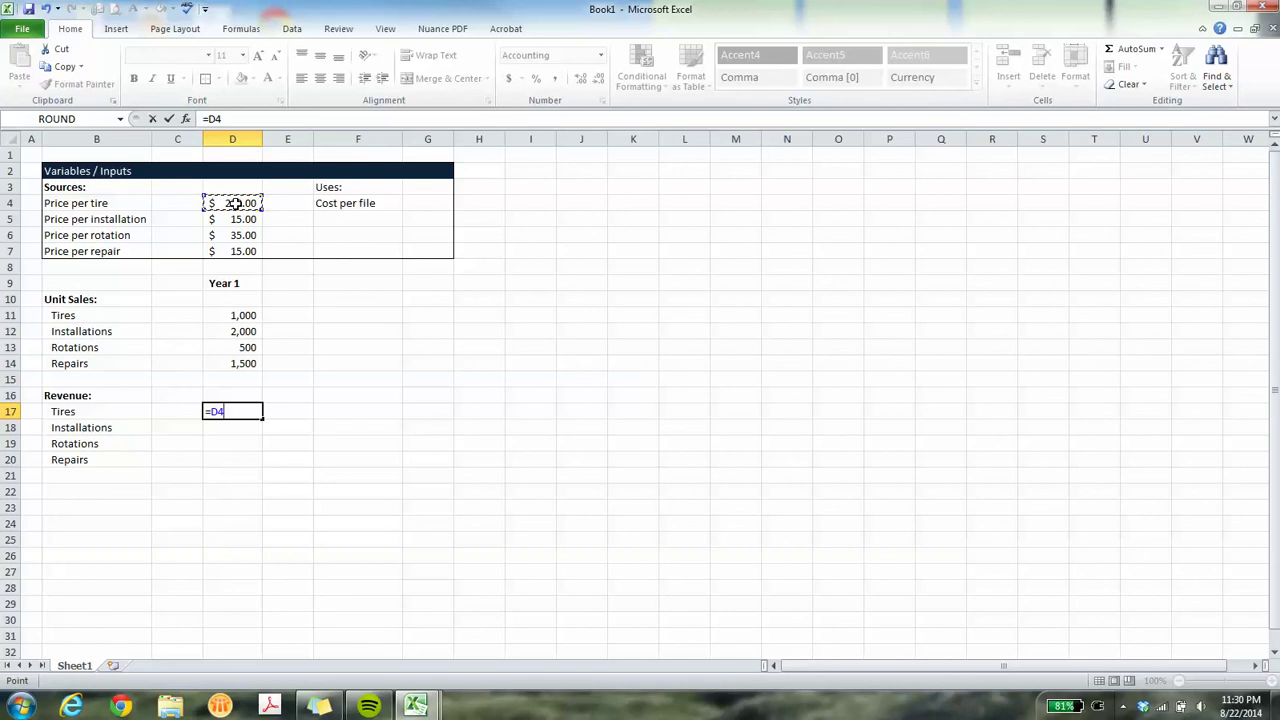
text(*)
click(217, 315)
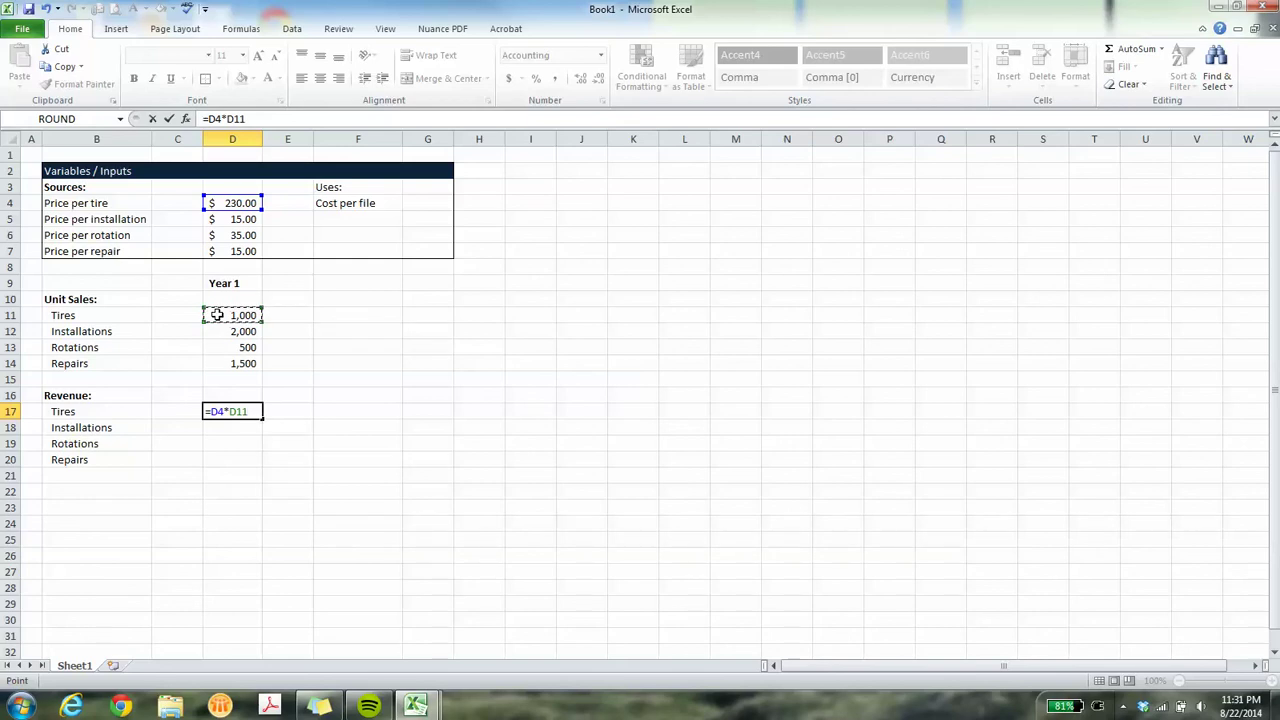
key(Return)
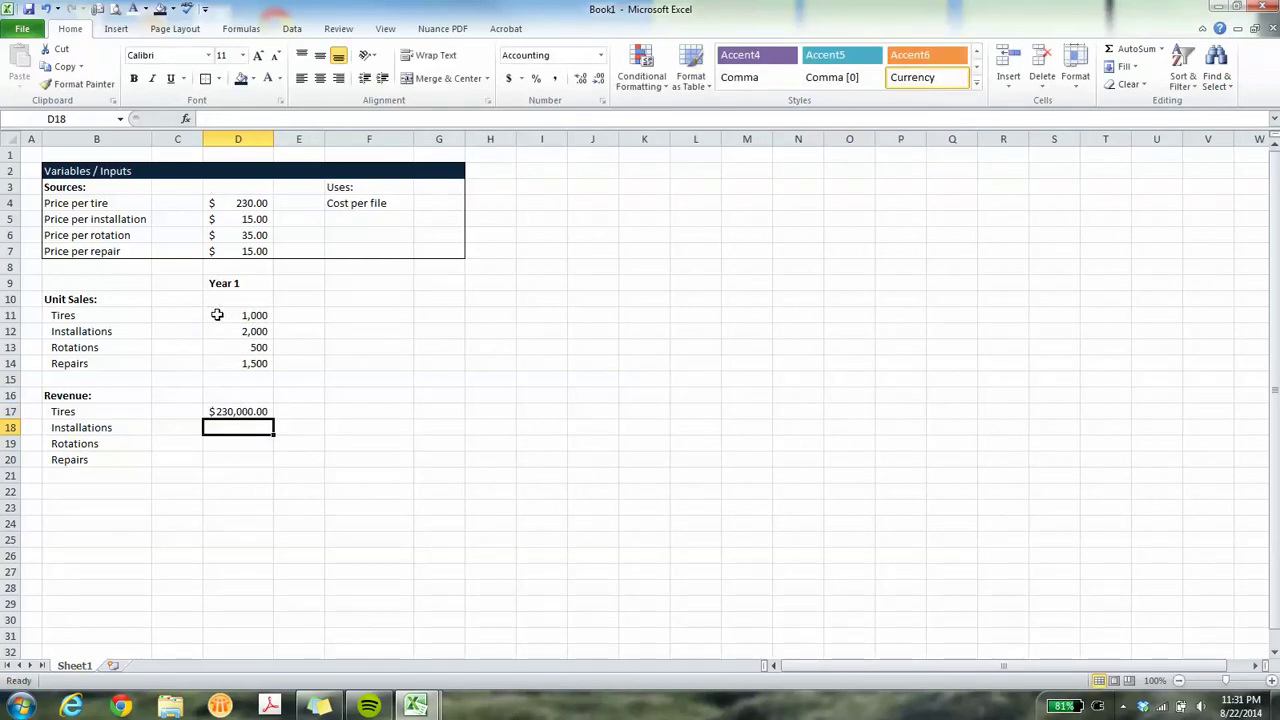
Fill the tire revenue formula from D17 down through D20 to cover installations, rotations and repairs.
click(259, 411)
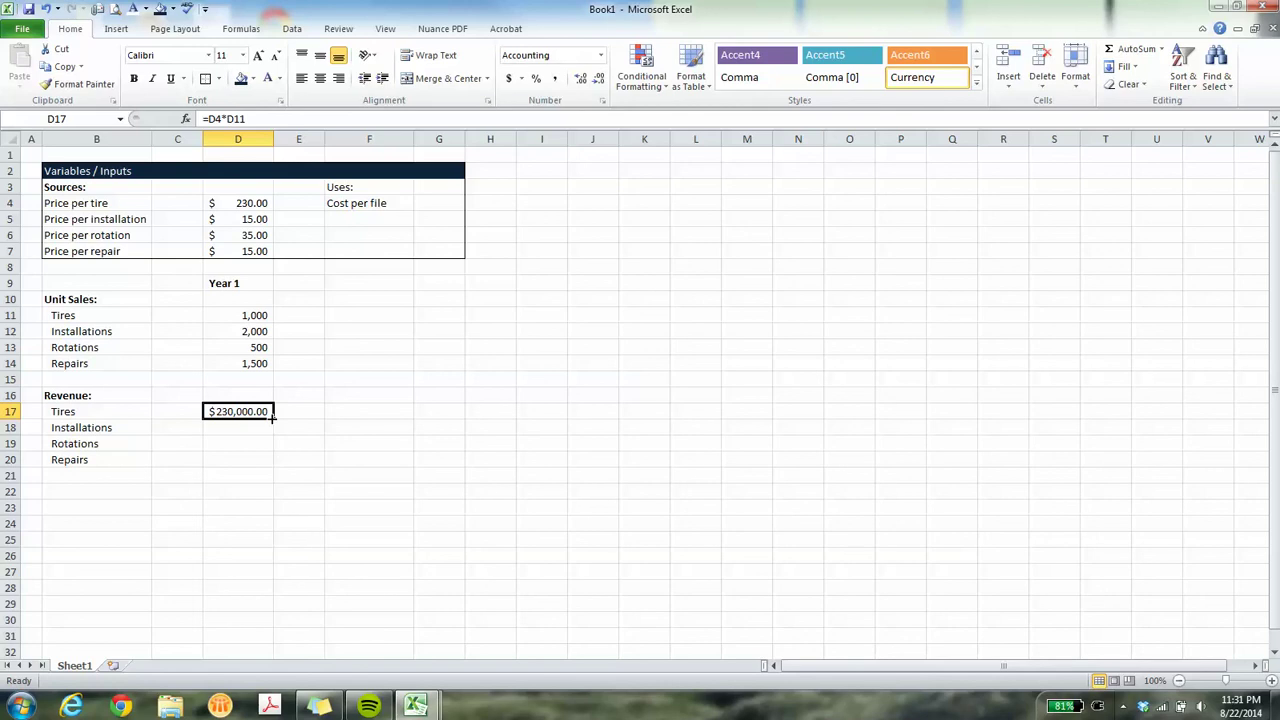
drag(270, 417, 269, 461)
click(251, 410)
drag(272, 417, 266, 466)
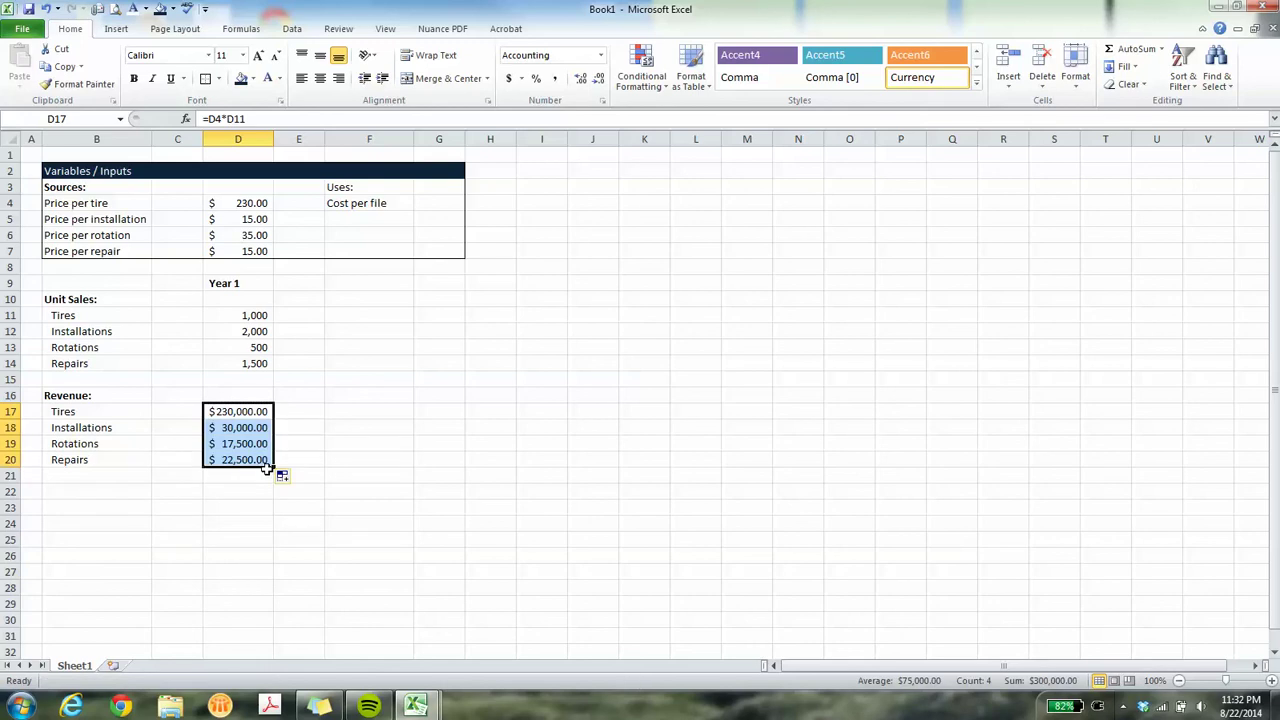
click(214, 443)
click(230, 416)
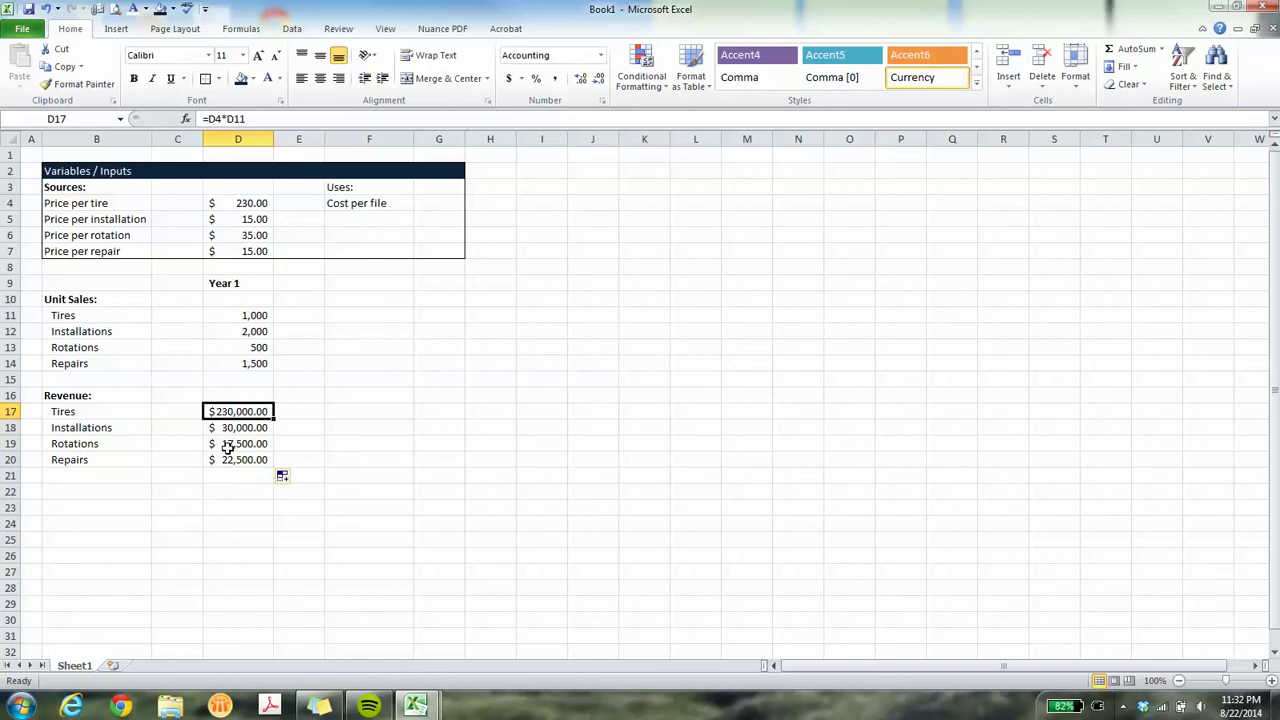
Inspect the rotations revenue formula in cell D19.
double_click(228, 446)
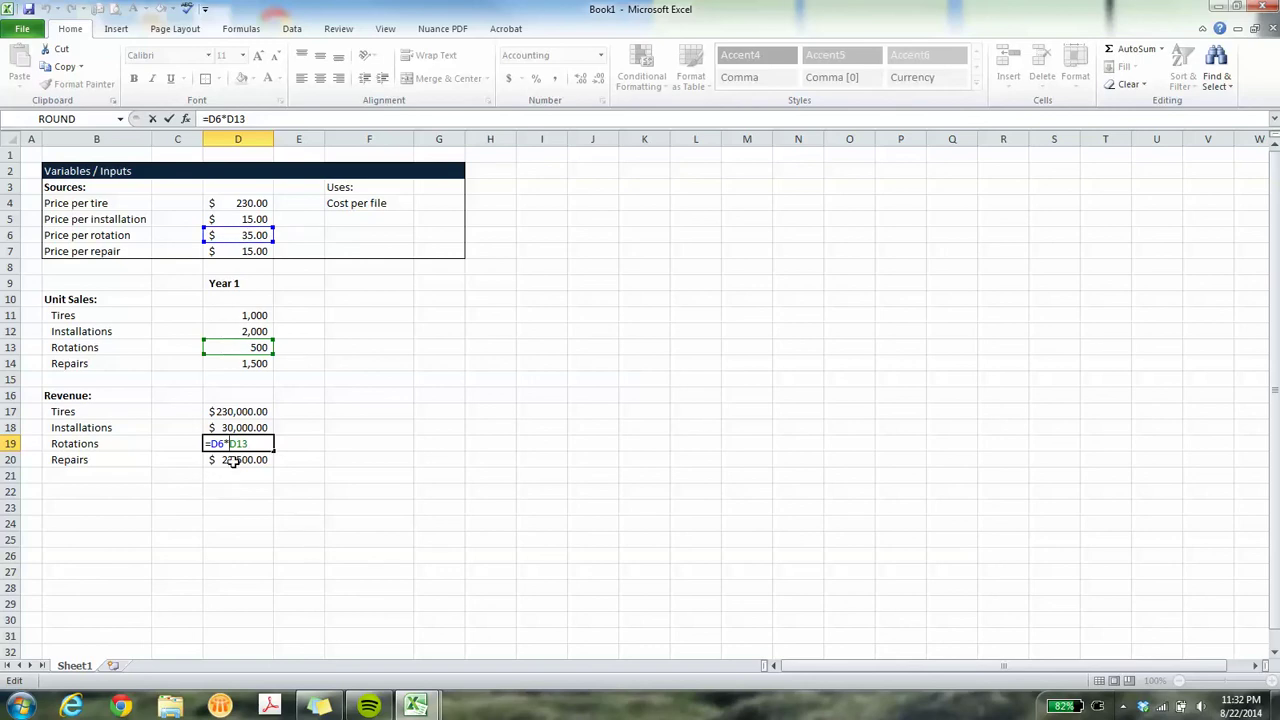
key(Return)
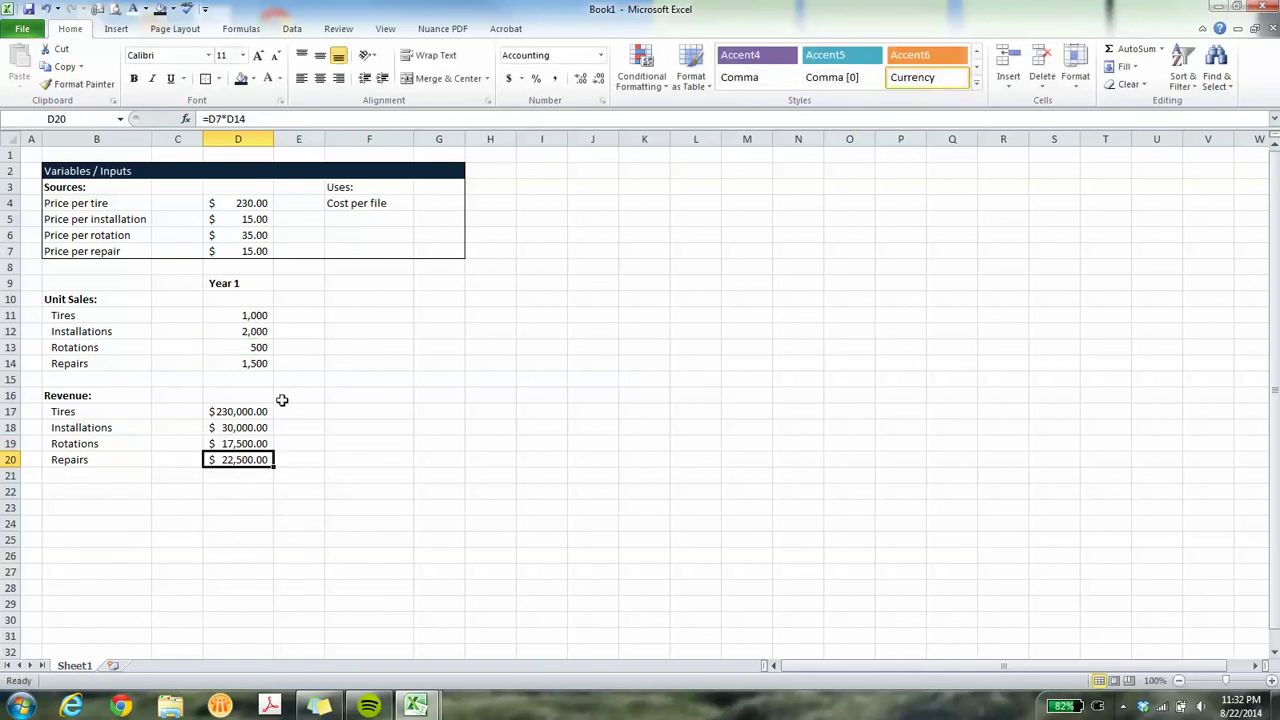
click(232, 443)
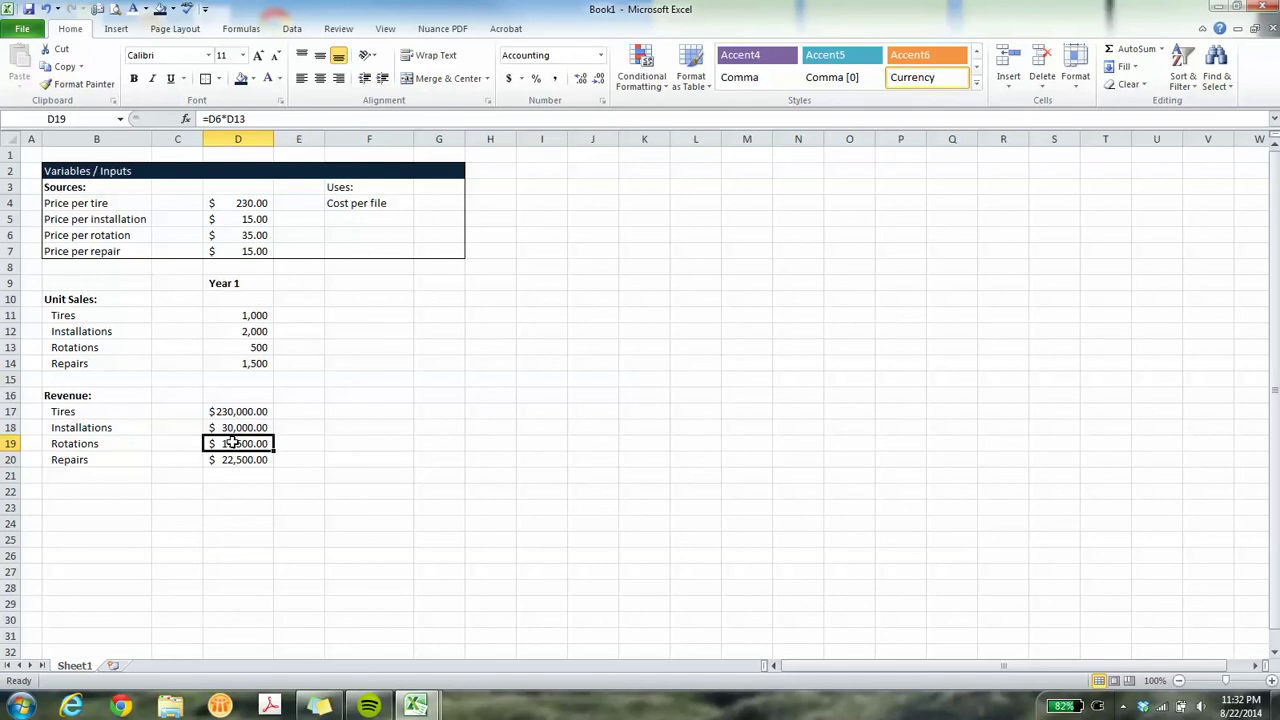
Enter the label Total Revenue in cell B21 below Repairs and remove its indent.
click(86, 475)
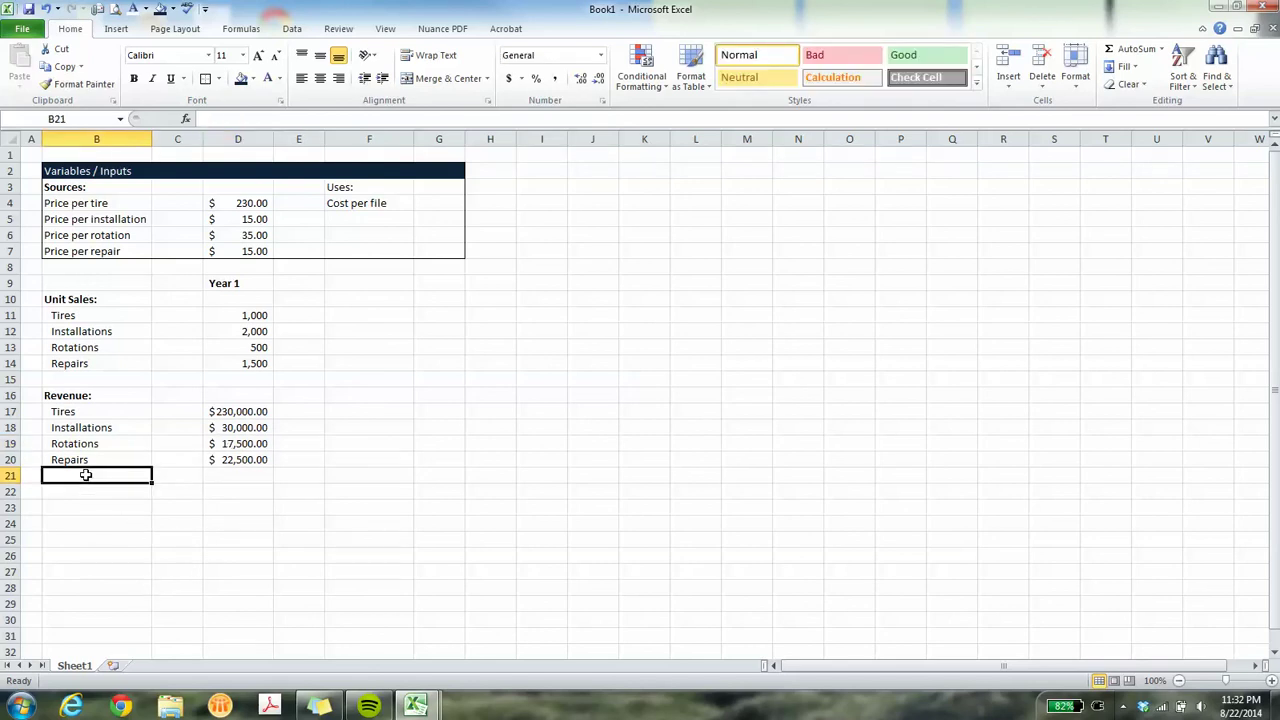
text(Total )
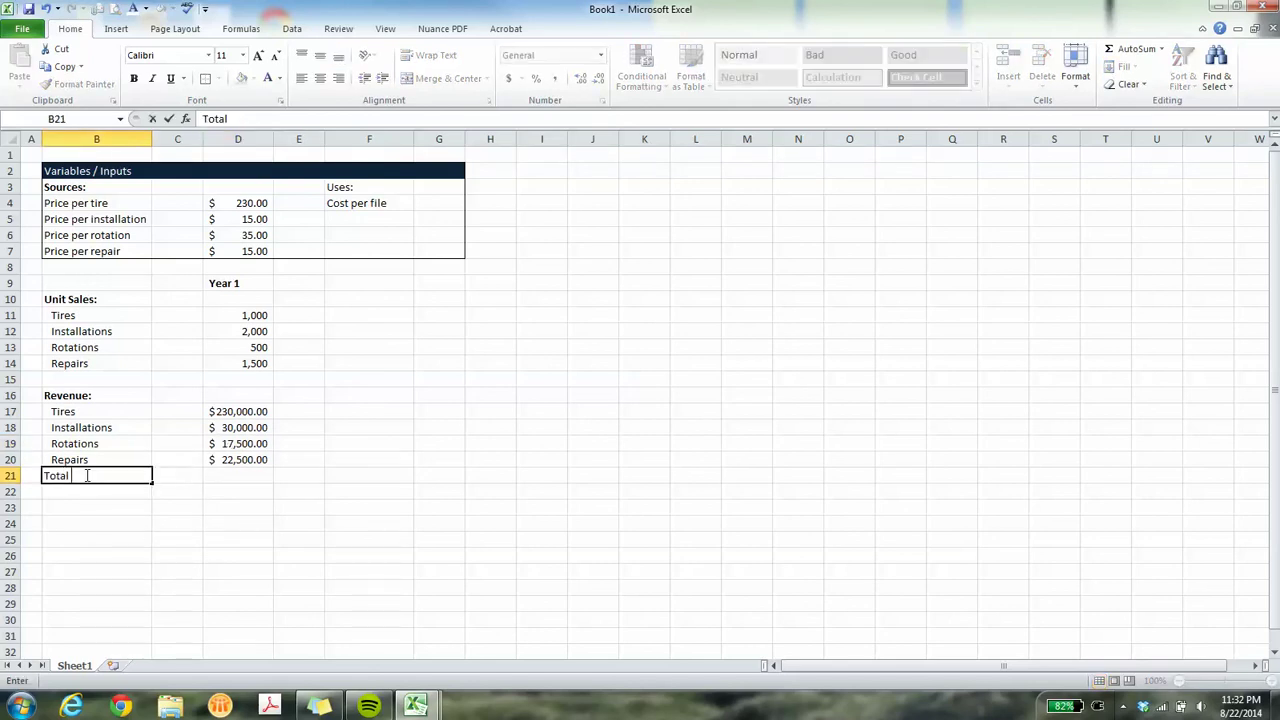
text(Revenue)
key(Tab)
key(Tab)
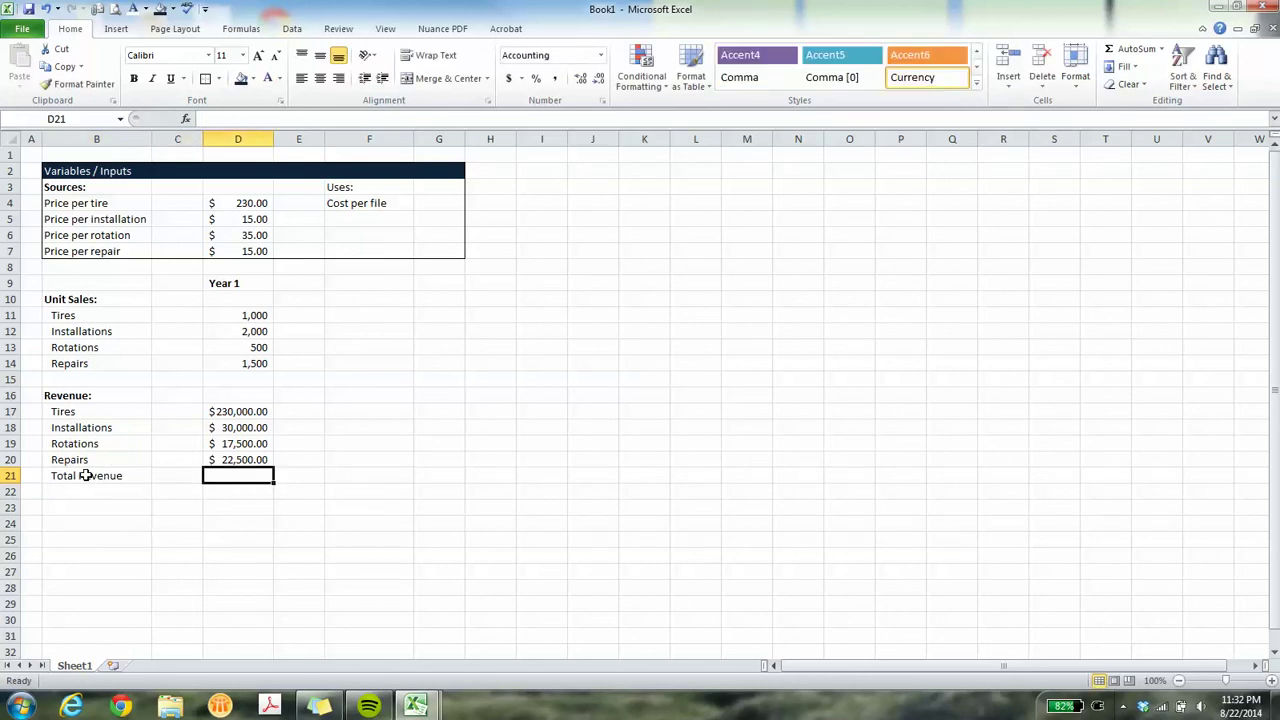
click(110, 478)
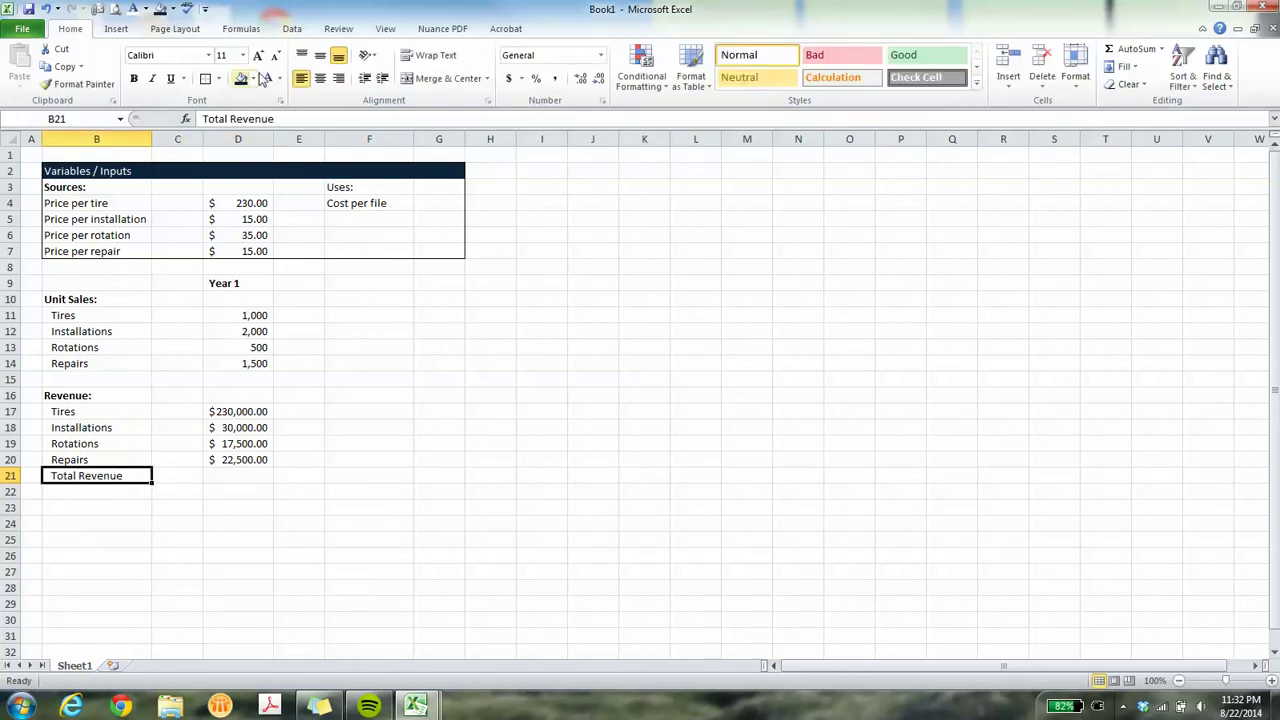
click(364, 80)
Calculate the Year 1 total revenue in cell D21 with the formula =SUM(D17:D20).
click(256, 473)
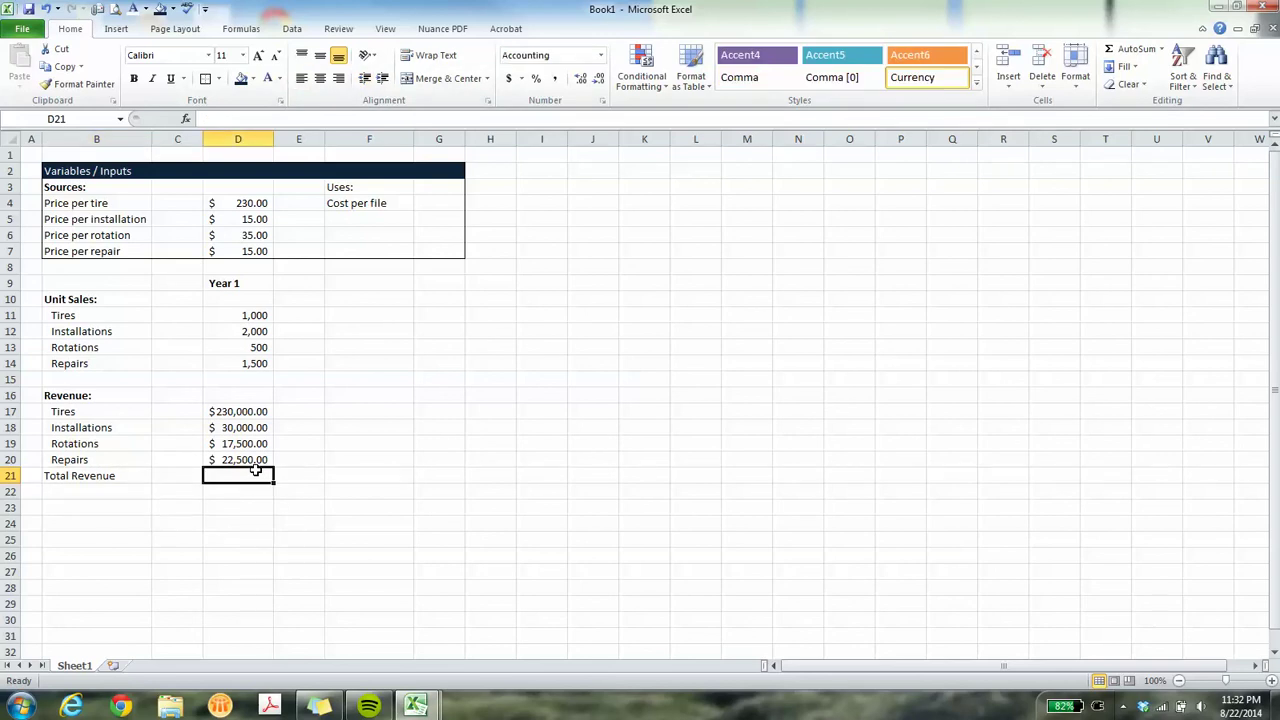
text(=)
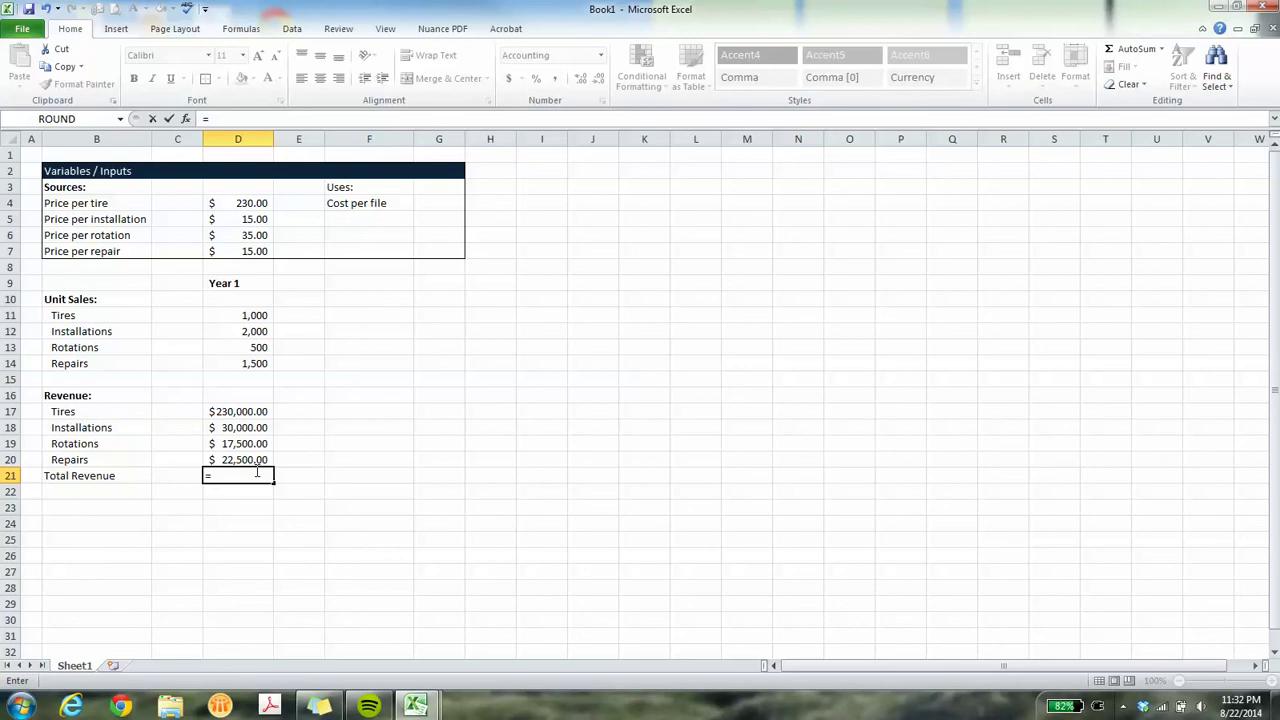
text(sum)
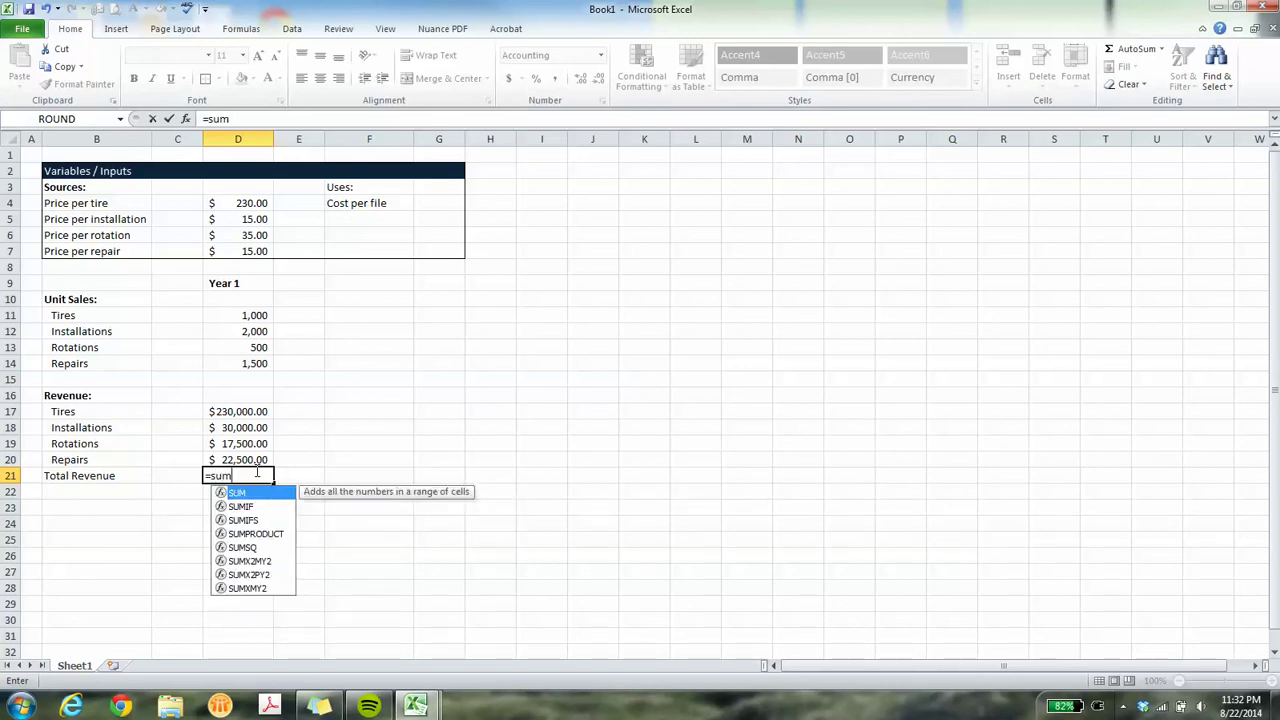
text(()
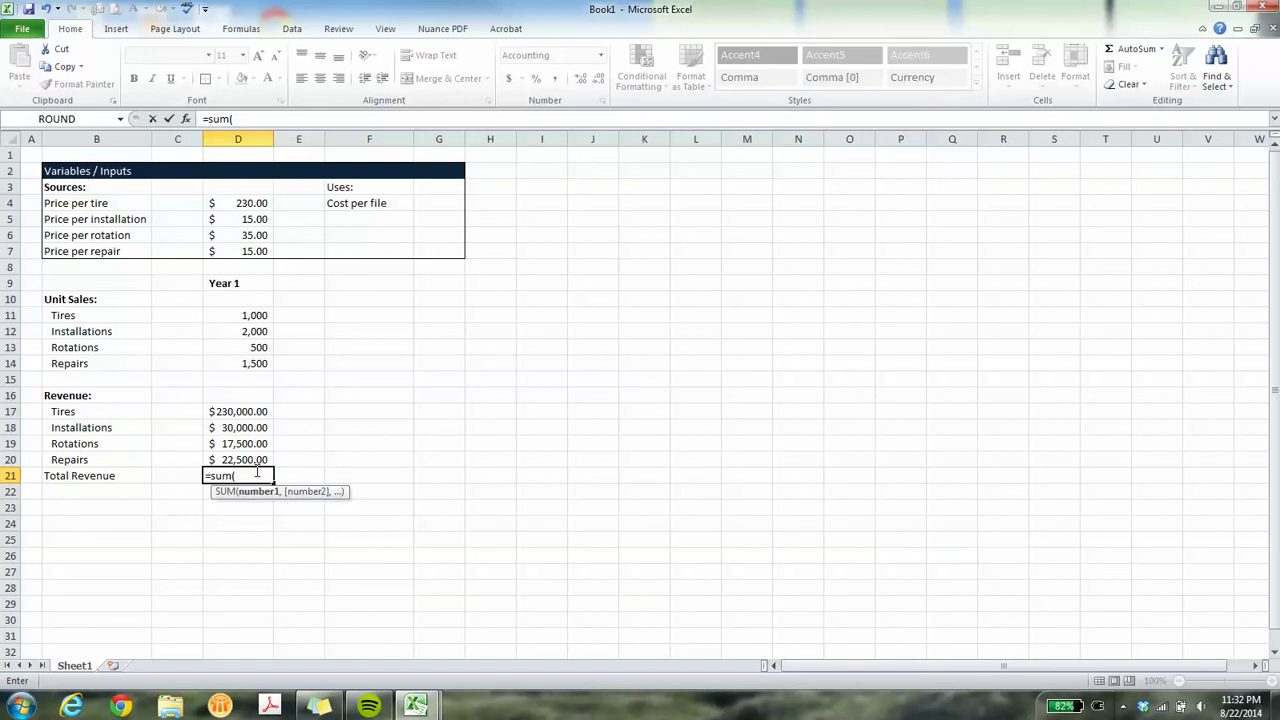
key(Up)
key(shift+Up)
key(shift+Up)
key(shift+Up)
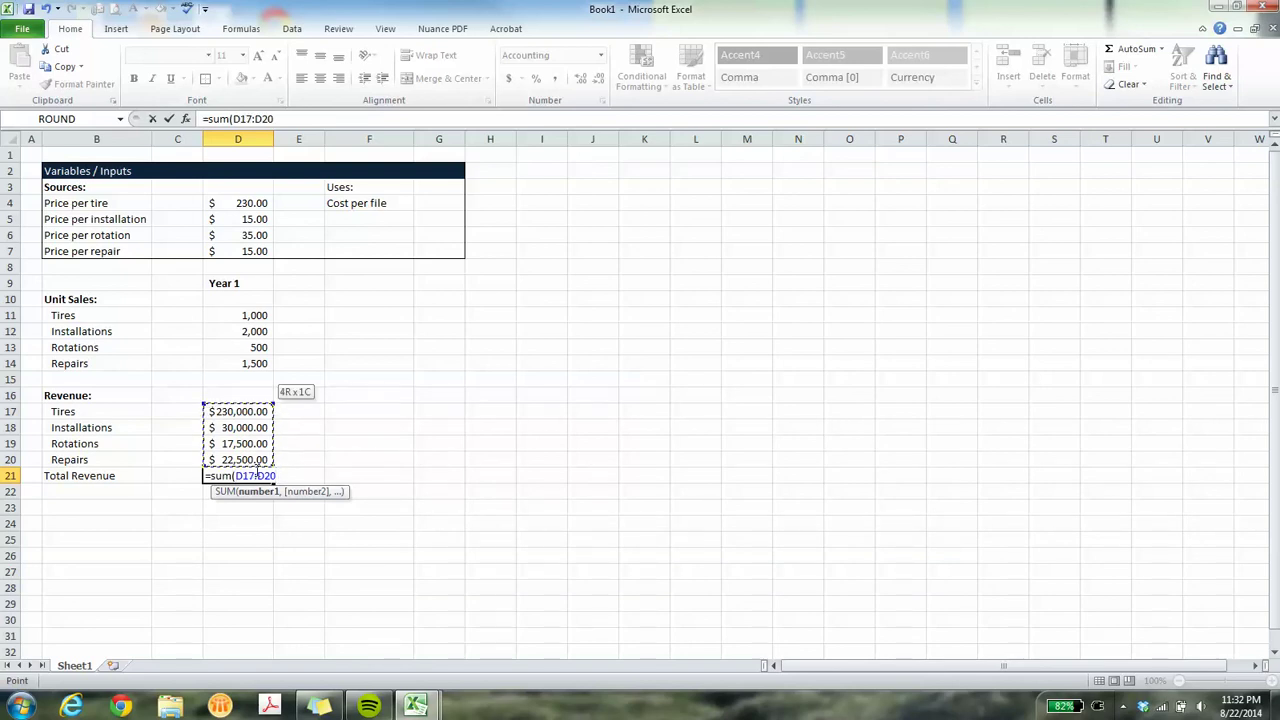
text())
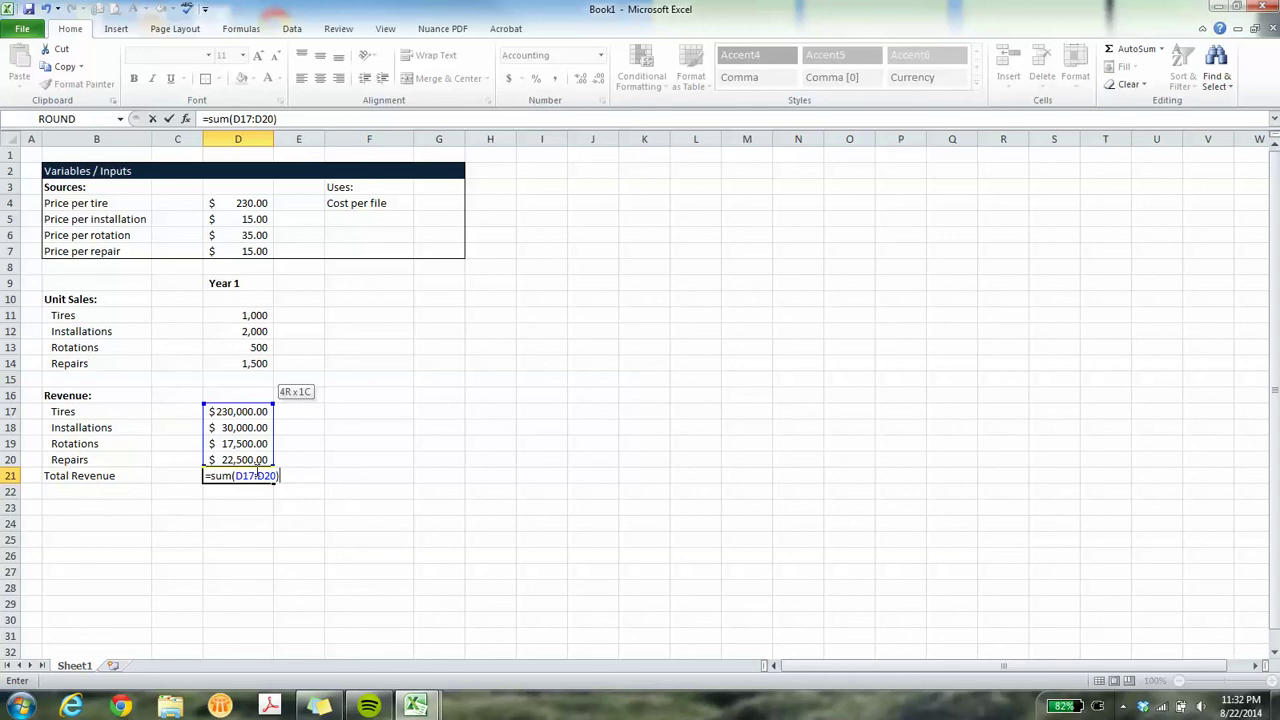
key(Return)
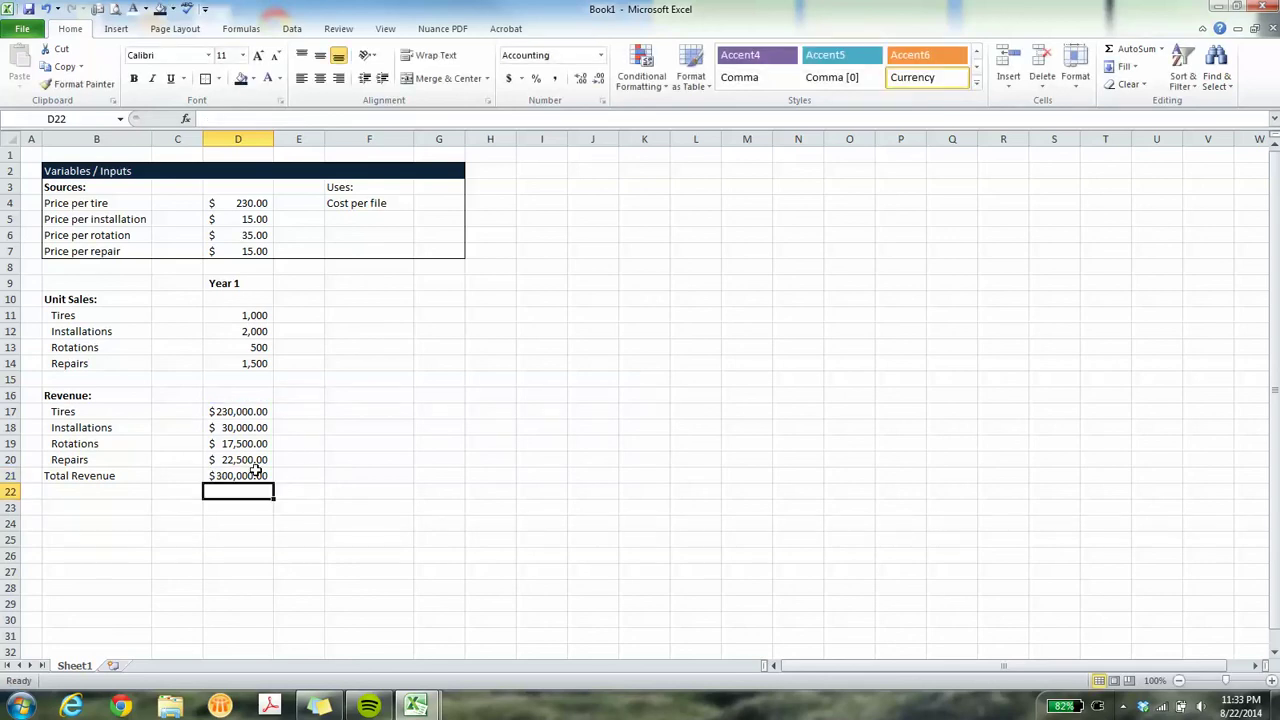
click(256, 470)
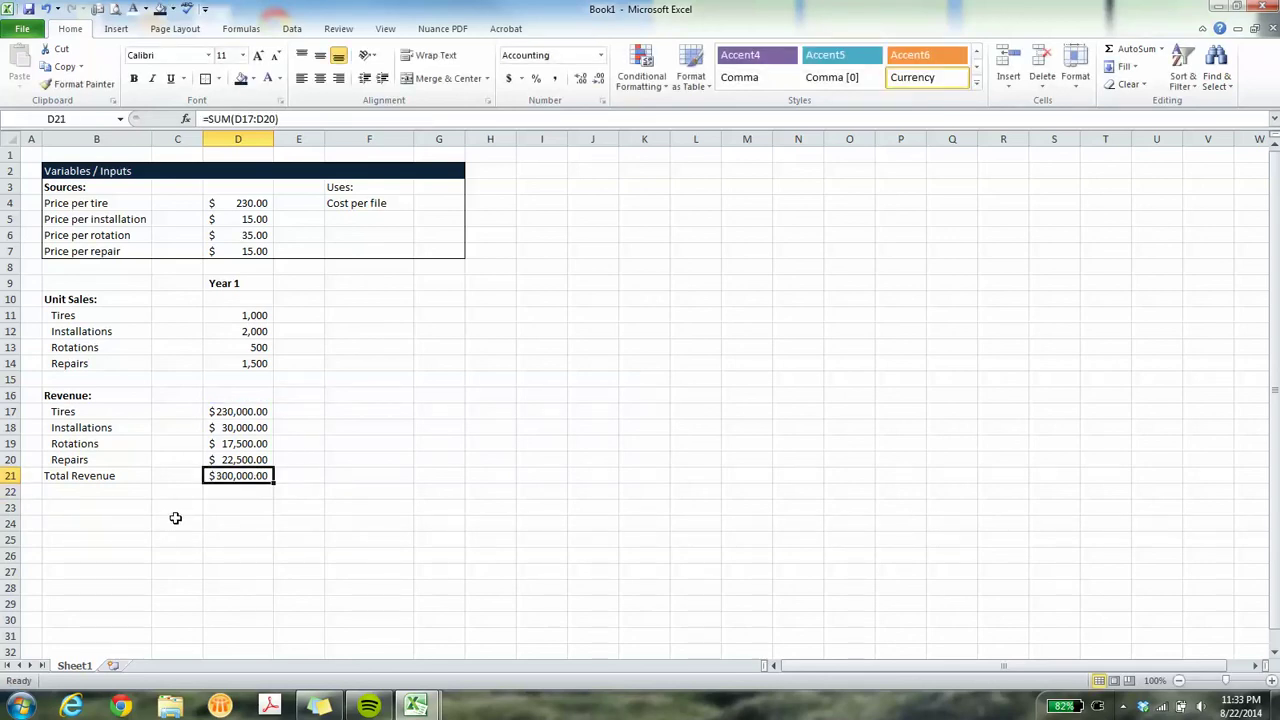
Apply a top and bottom border to the Total Revenue row across B21 to D21.
drag(110, 473, 237, 470)
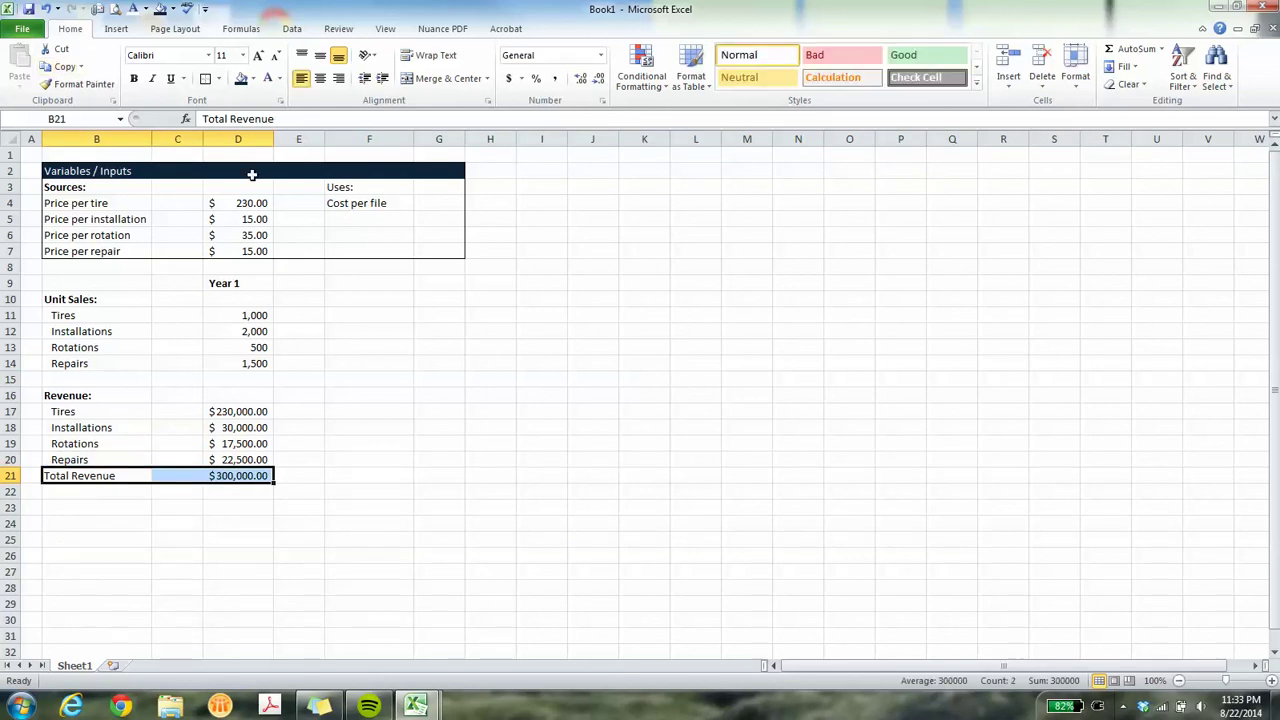
click(219, 79)
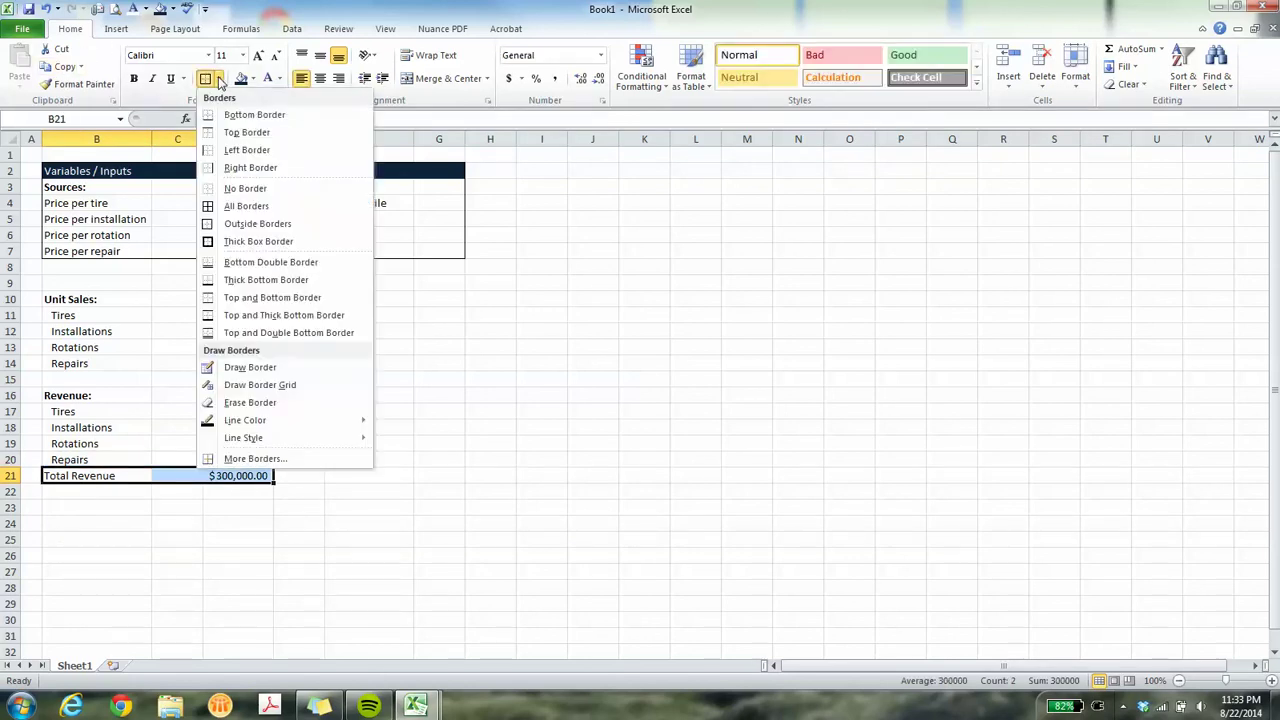
click(251, 297)
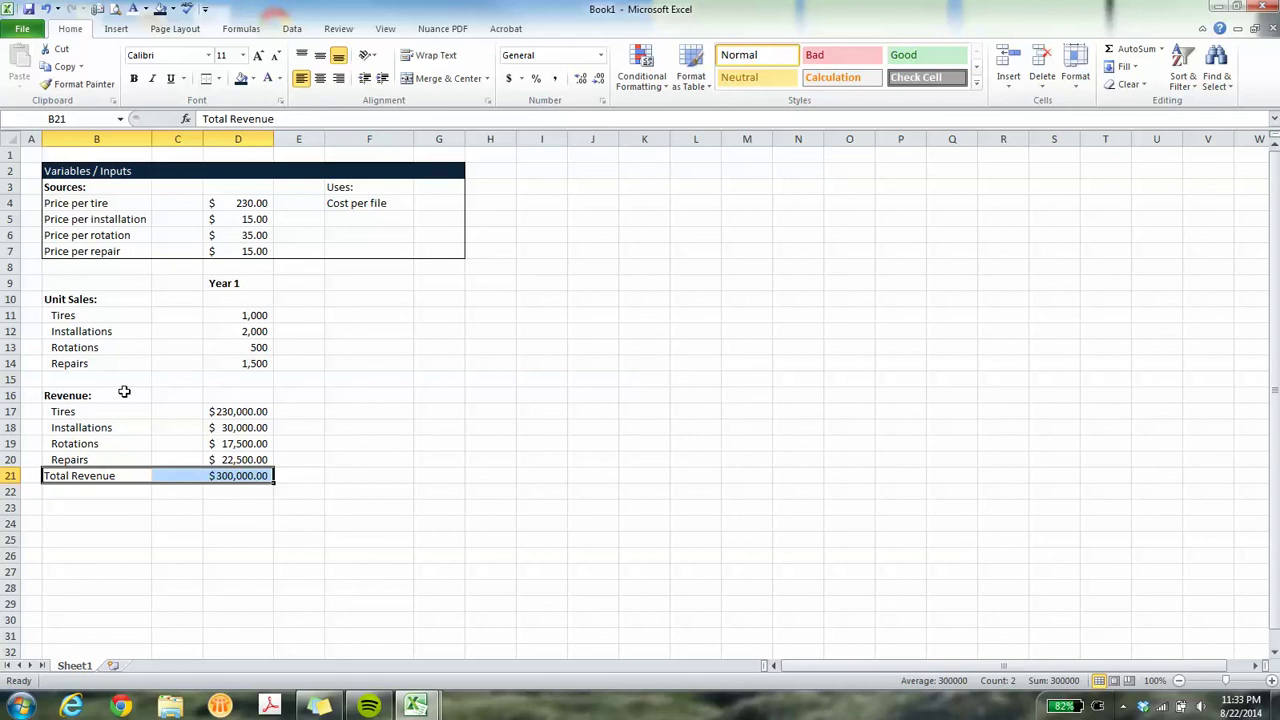
click(118, 505)
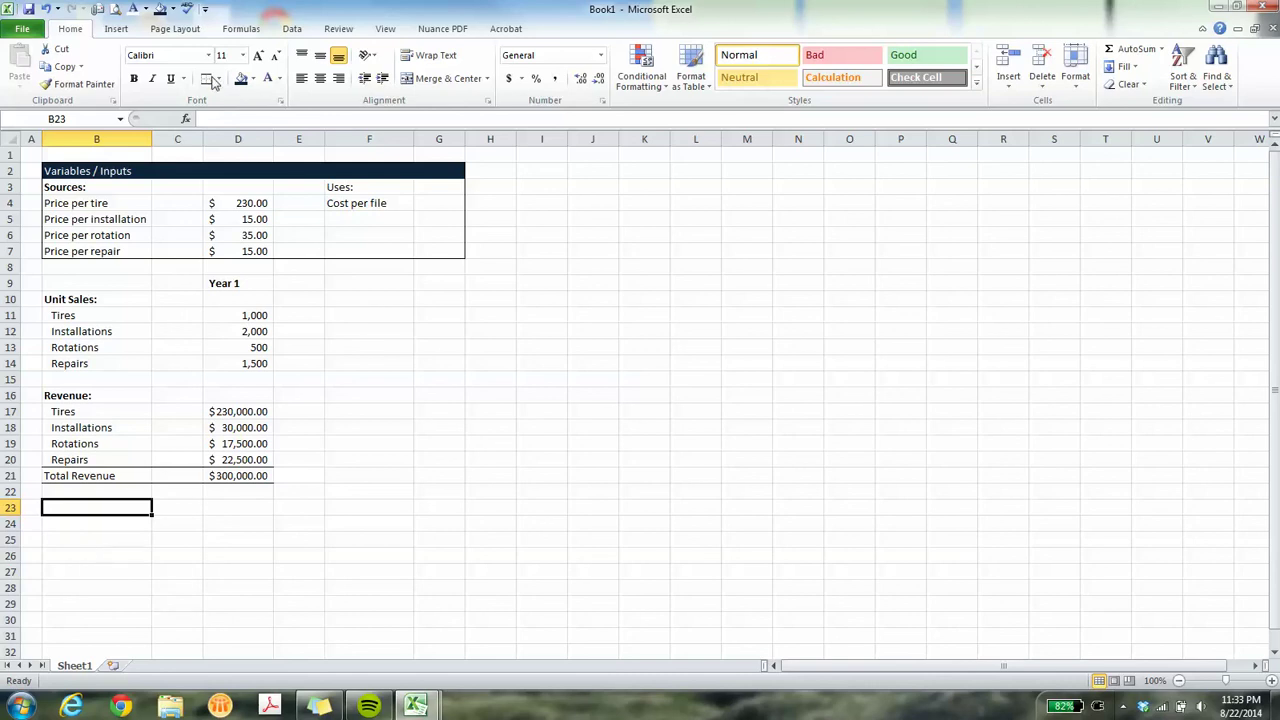
Make the Uses: heading in F3 bold and correct the label in F4 to Cost per tire.
click(338, 184)
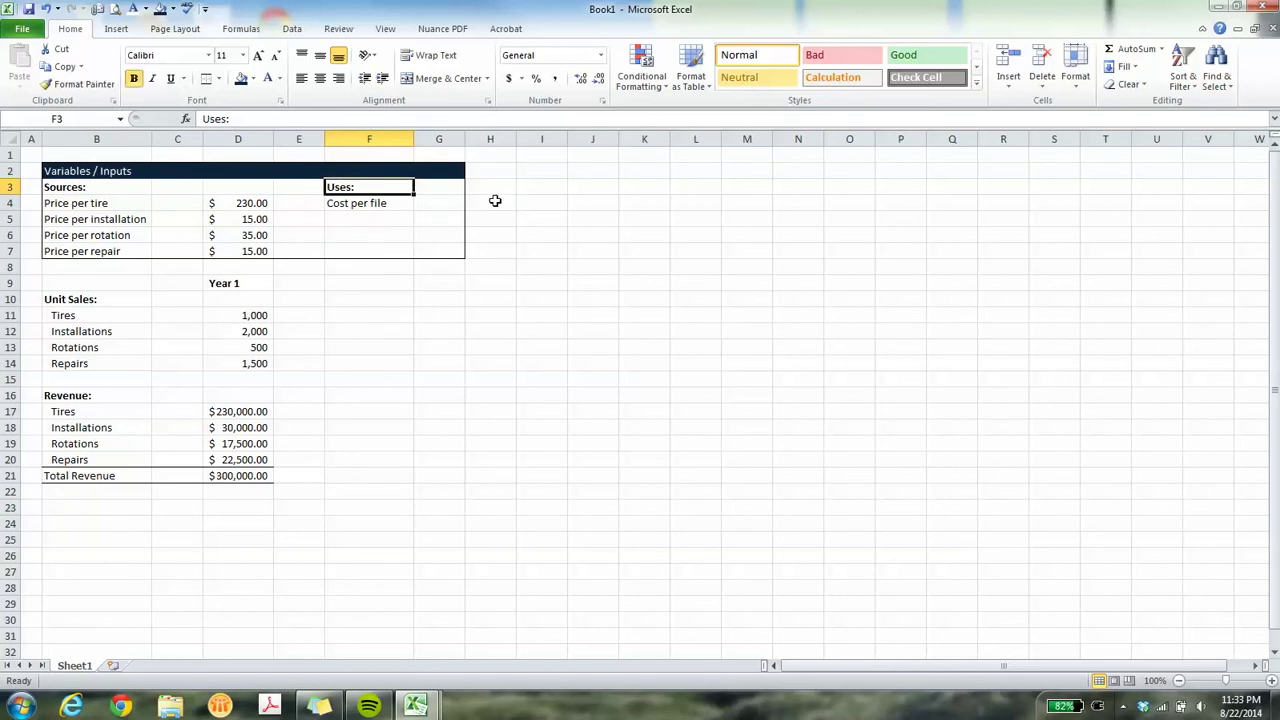
click(350, 204)
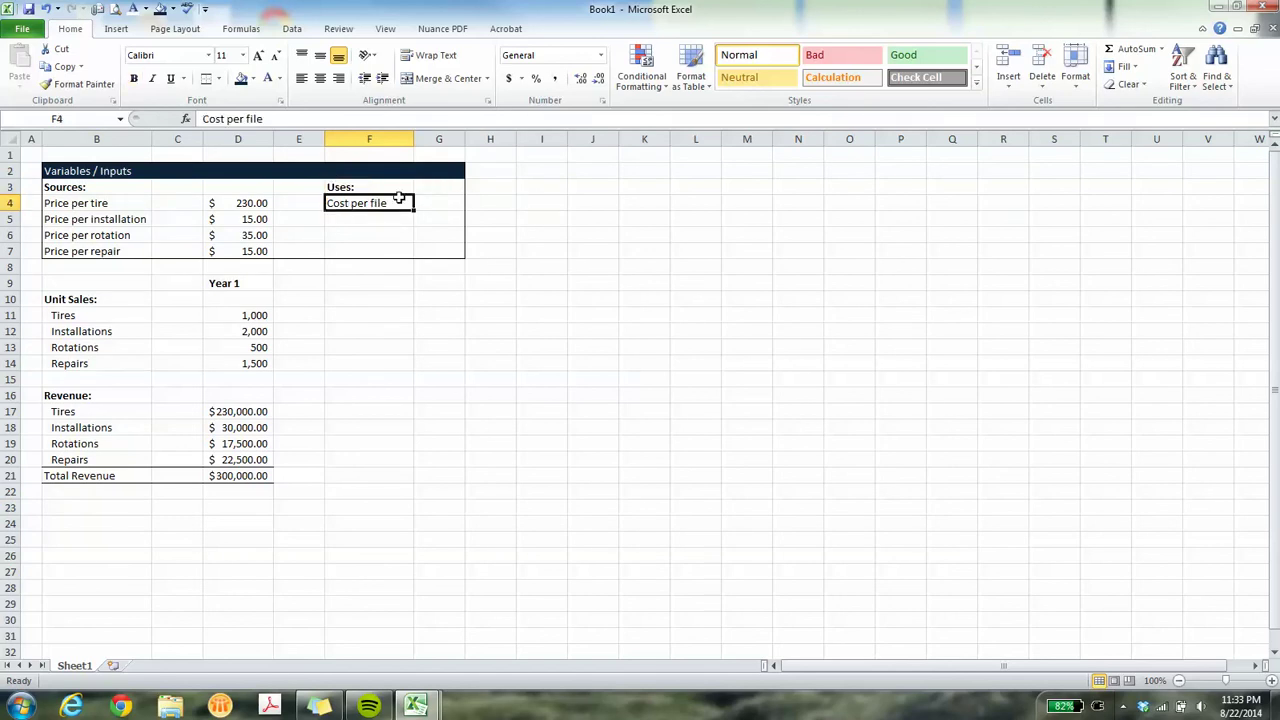
double_click(394, 203)
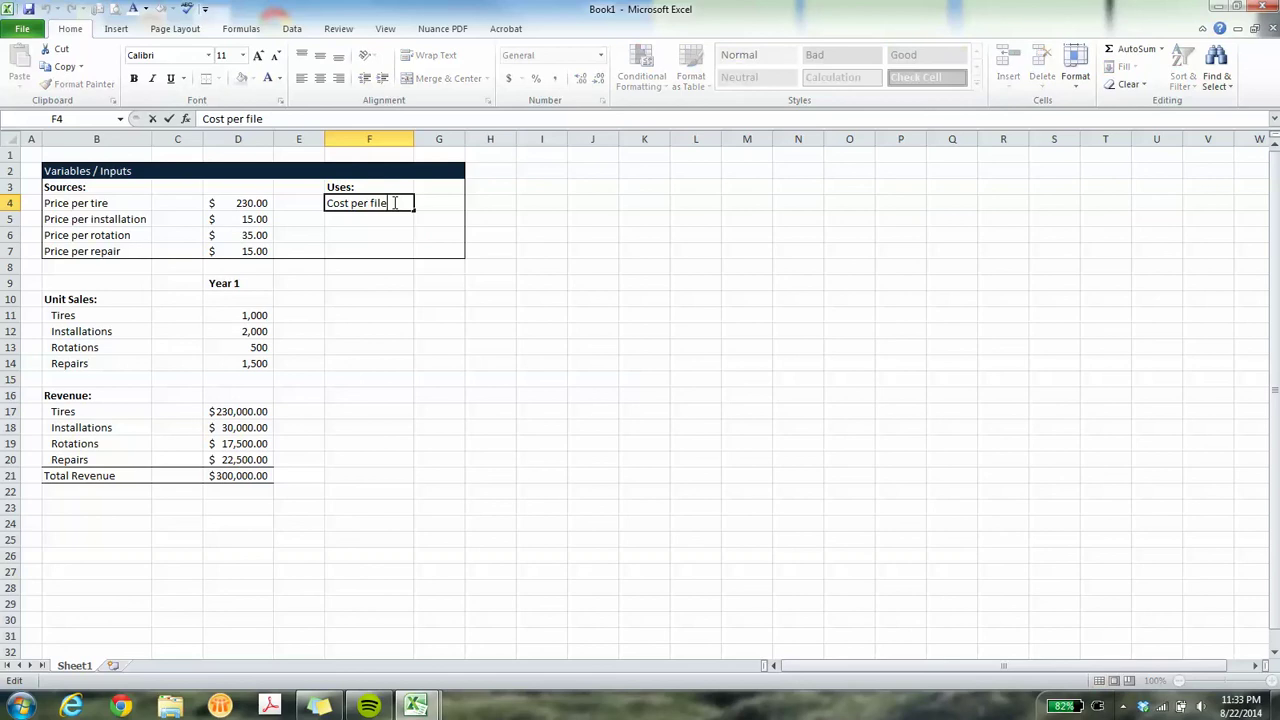
drag(389, 203, 370, 199)
text(tire)
key(Tab)
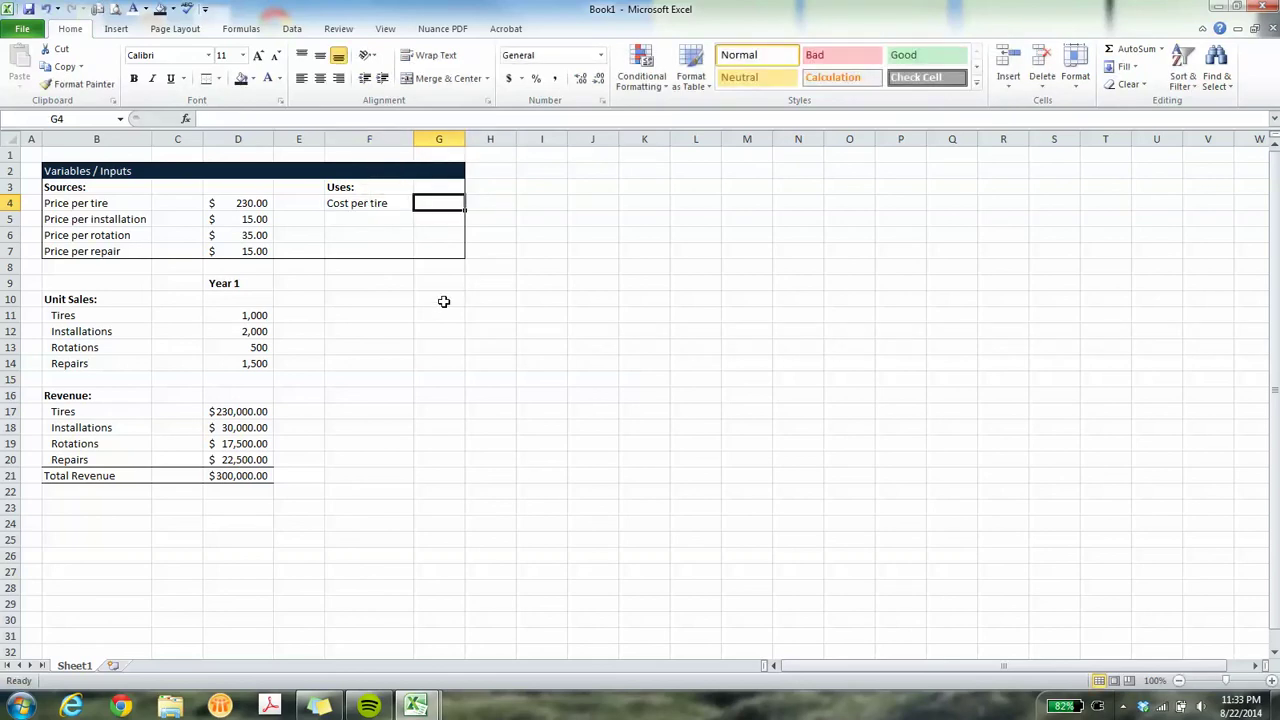
Enter a cost per tire of 120 in cell G4 and apply the dollar accounting format.
text(120)
key(Return)
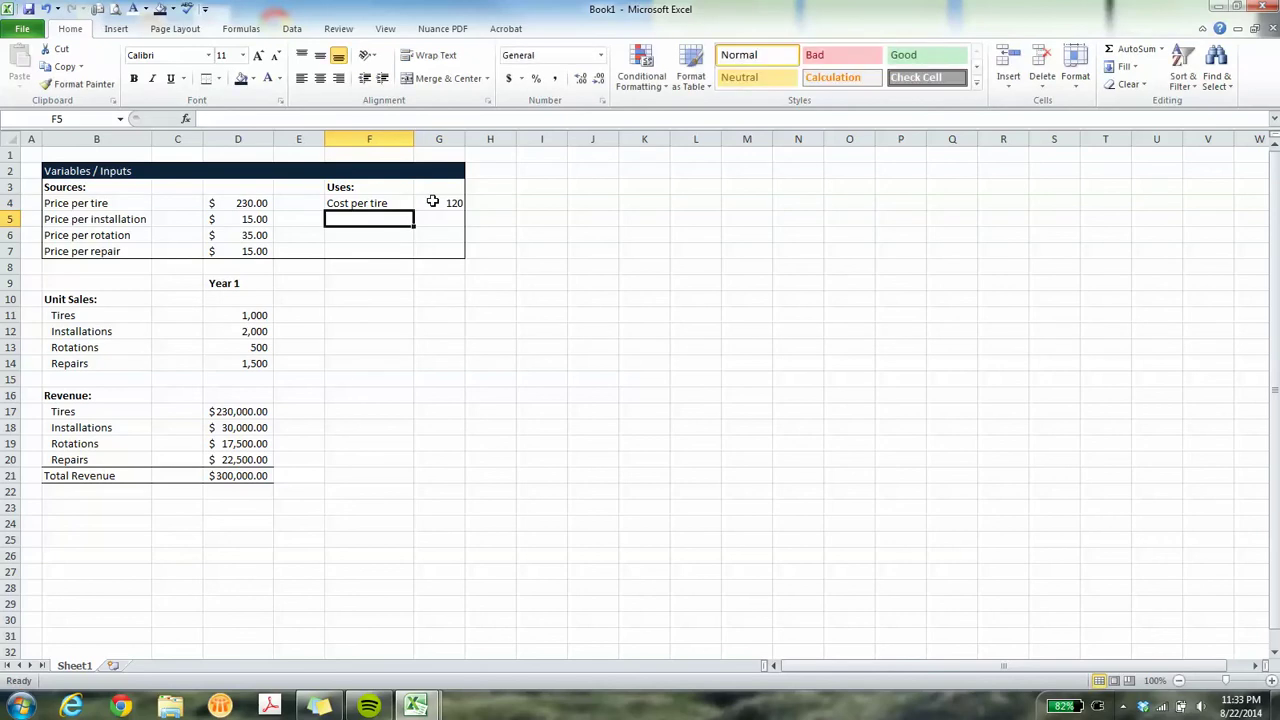
click(432, 202)
click(508, 78)
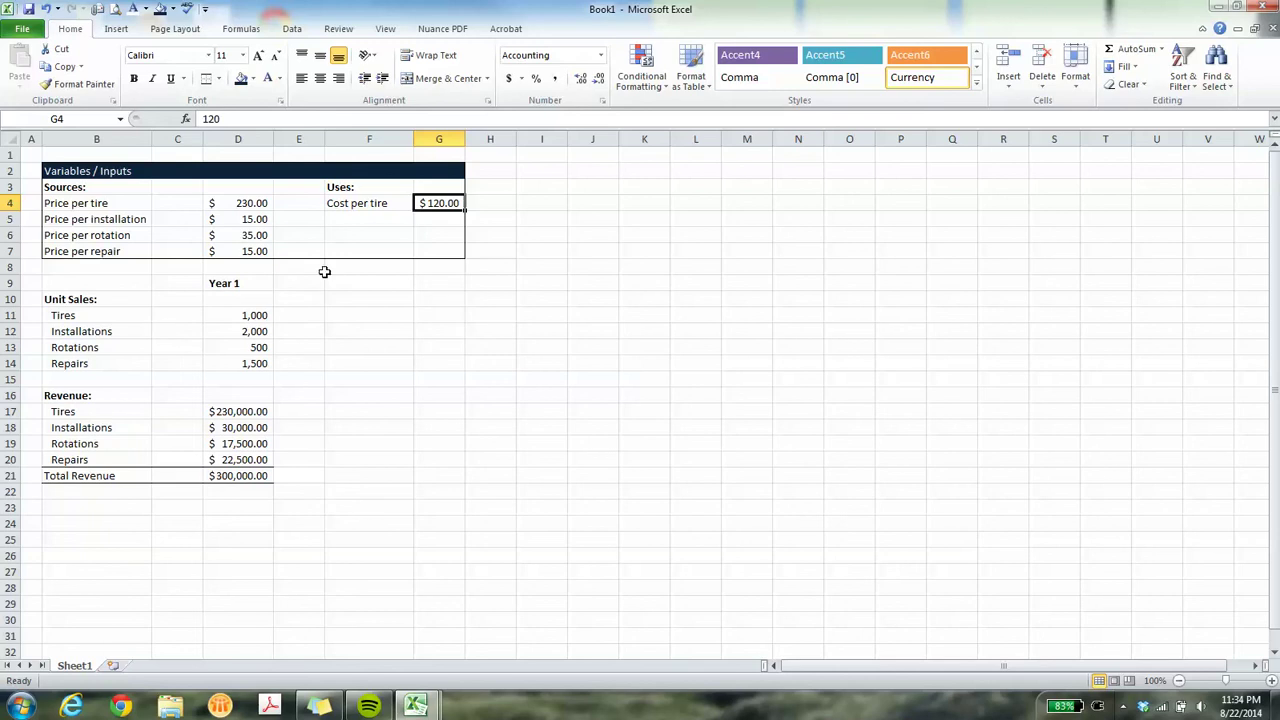
Enter the section heading Variable Costs: in cell B23, two rows below Total Revenue.
drag(220, 309, 214, 355)
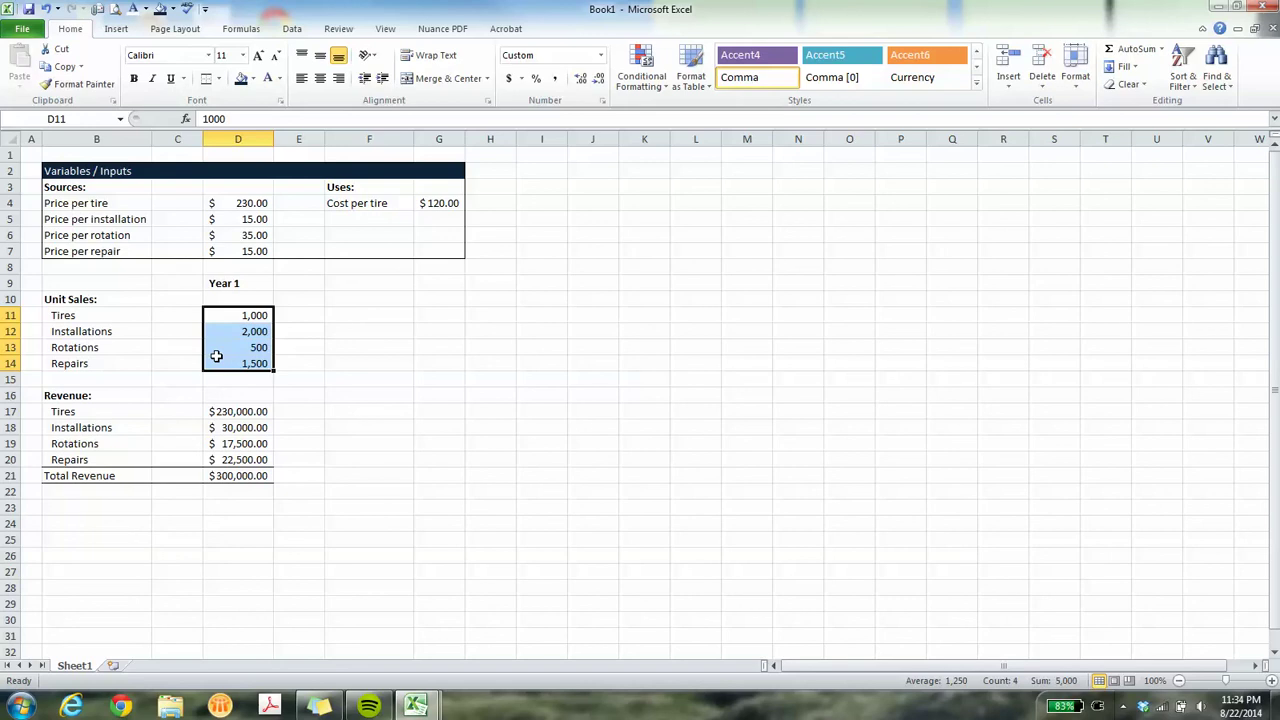
click(67, 522)
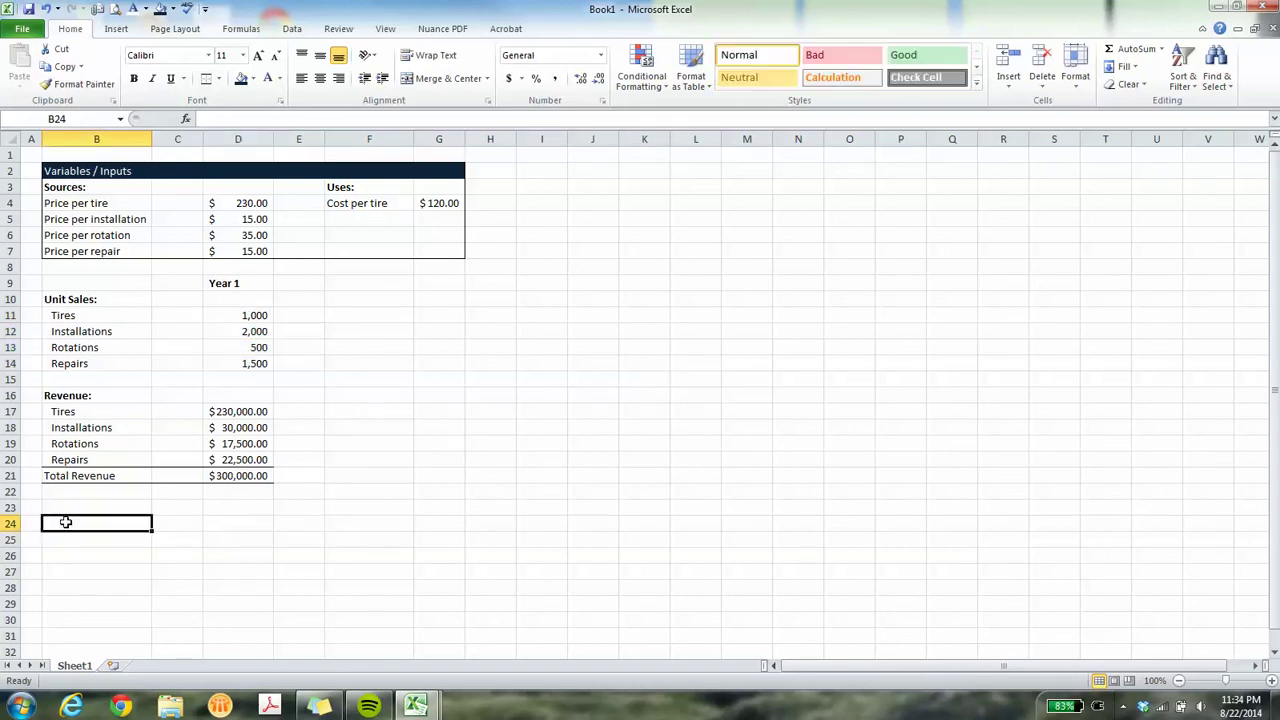
click(69, 508)
text(var)
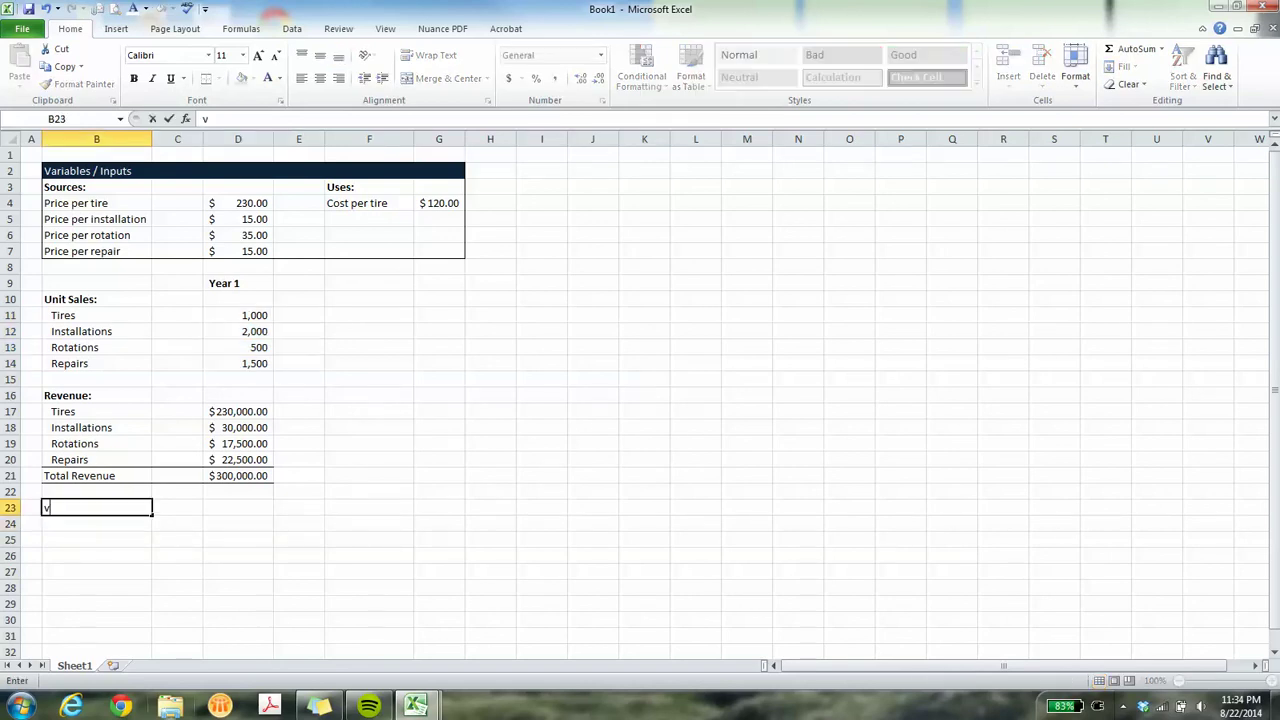
key(BackSpace)
key(BackSpace)
key(BackSpace)
text(V)
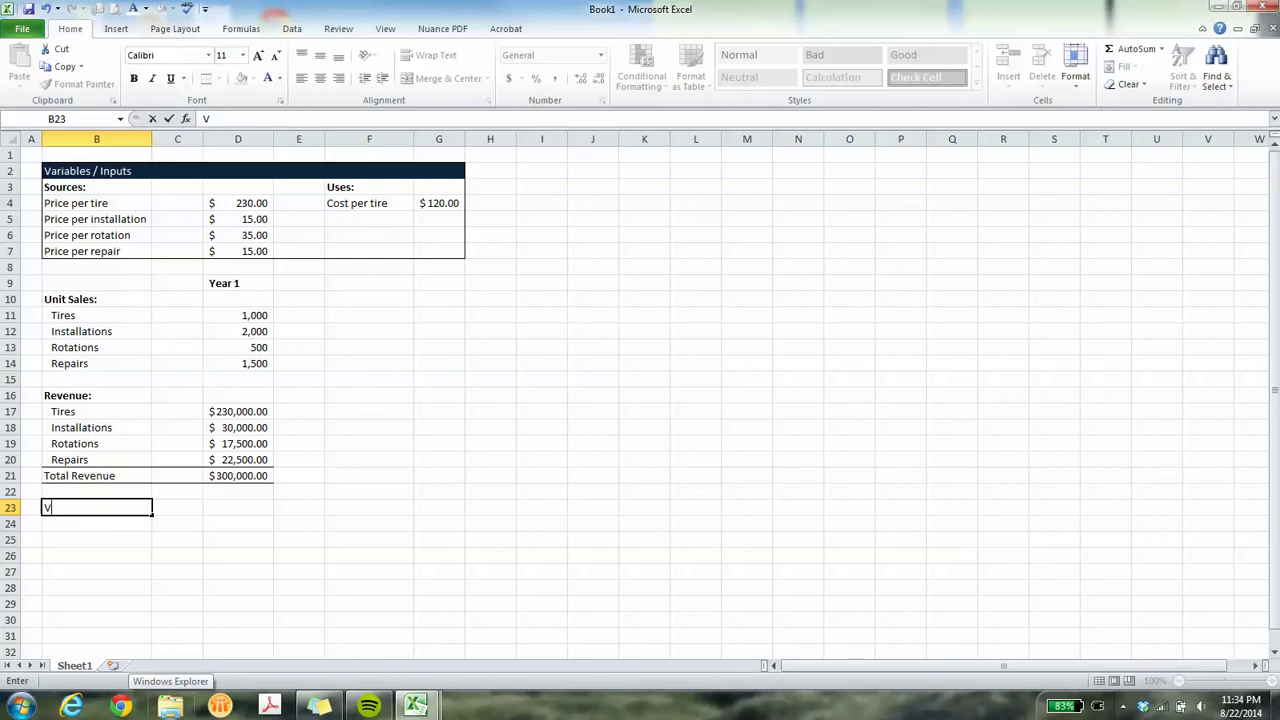
text(ariables)
key(BackSpace)
text(Costs:)
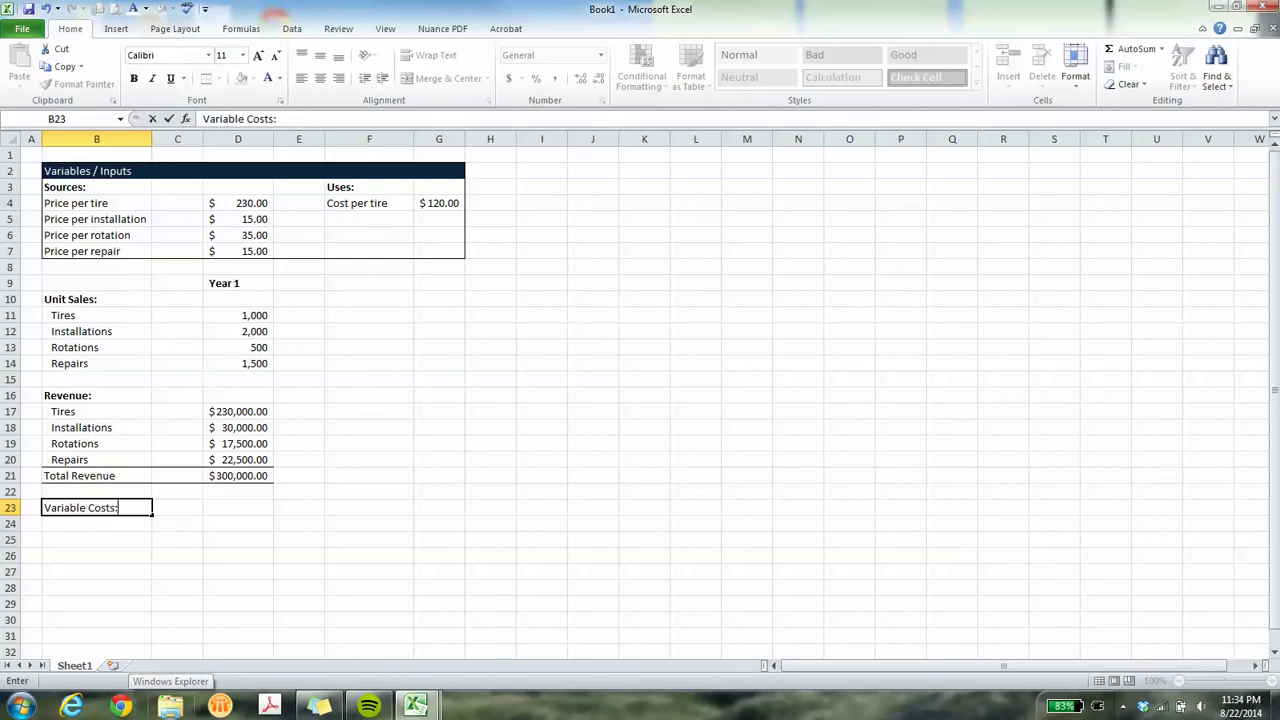
key(Return)
Copy the formatting of the Revenue: heading in B16 onto the Variable Costs: heading in B23.
click(96, 507)
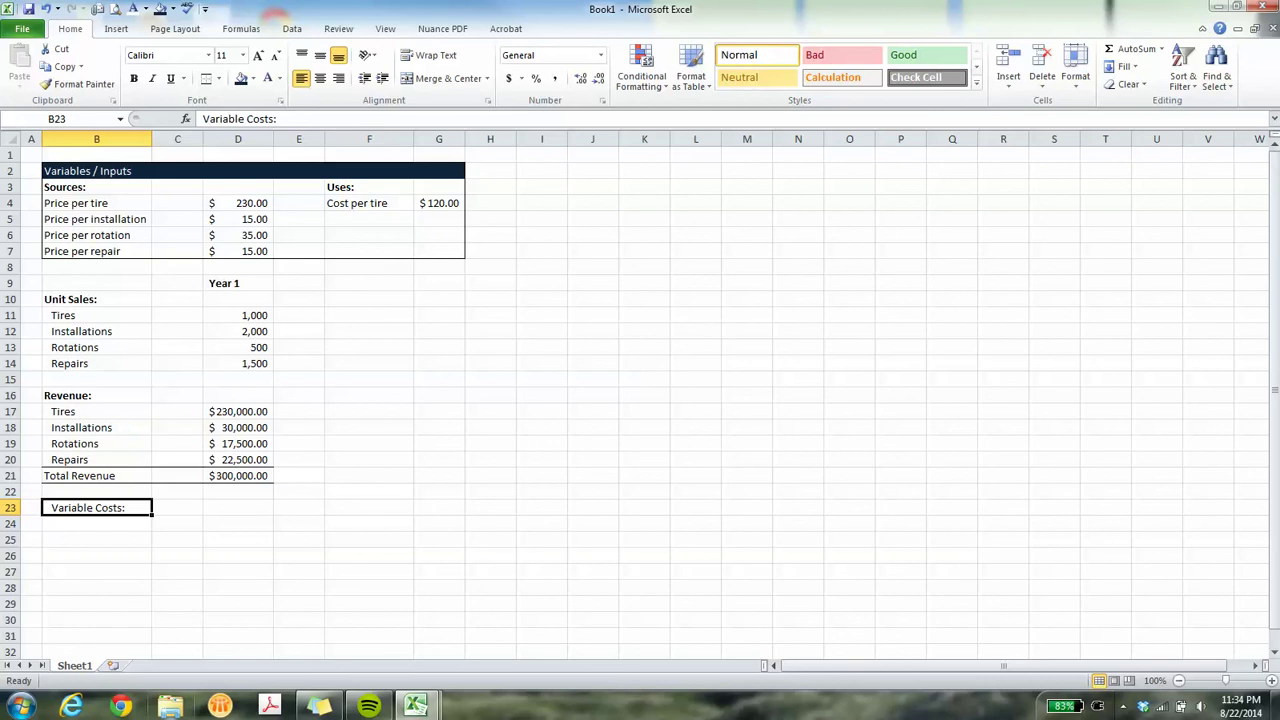
click(88, 396)
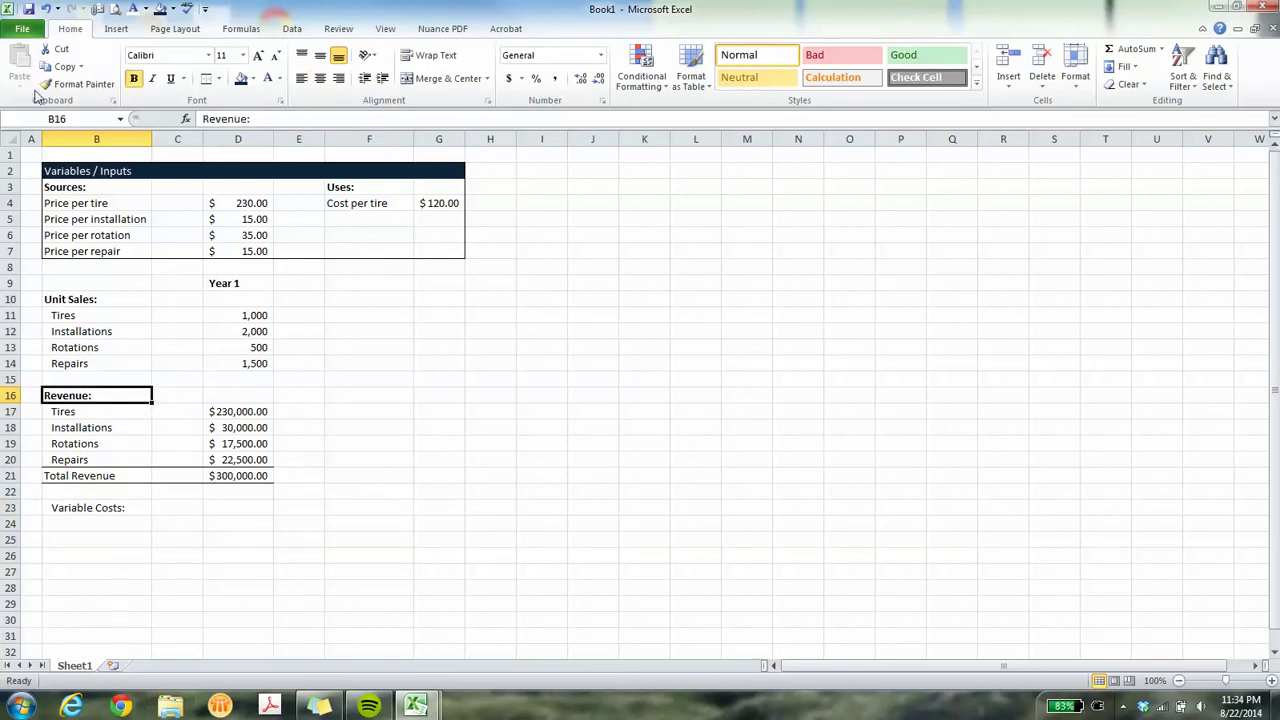
click(77, 84)
click(72, 511)
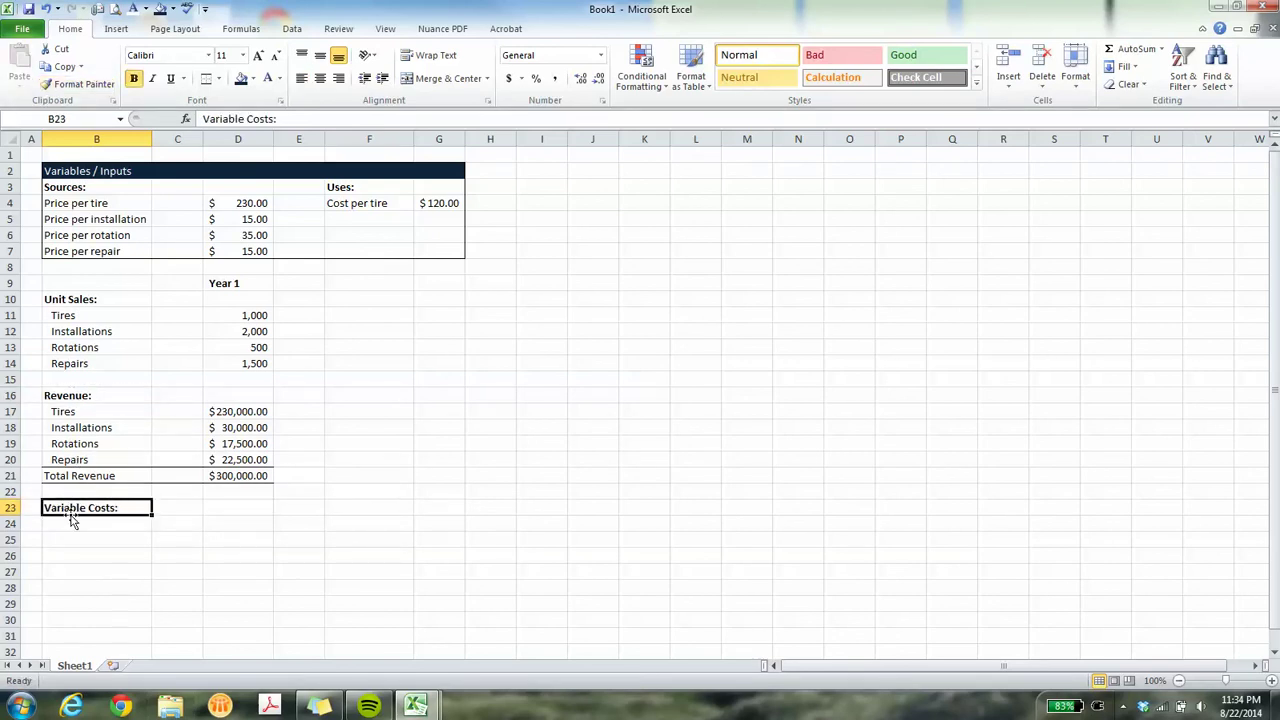
Enter the label Cost per tire in cell B24 under Variable Costs: and indent it one level.
click(70, 520)
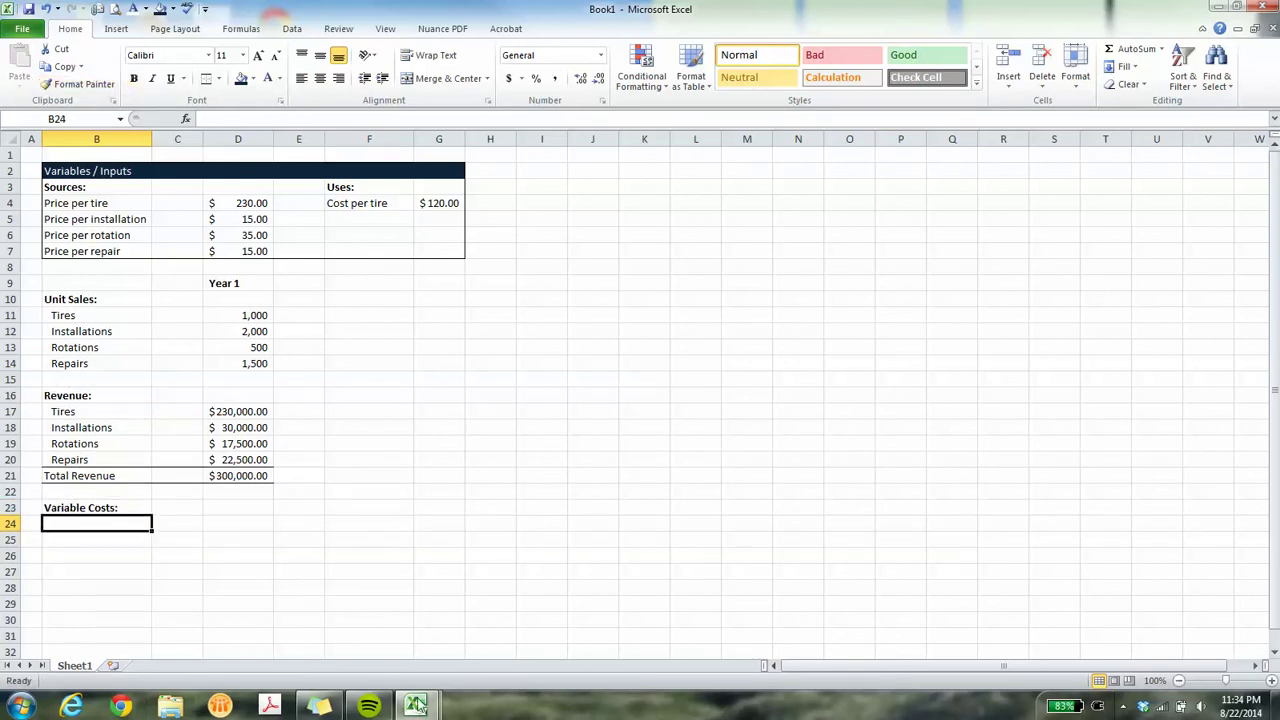
text(Cost )
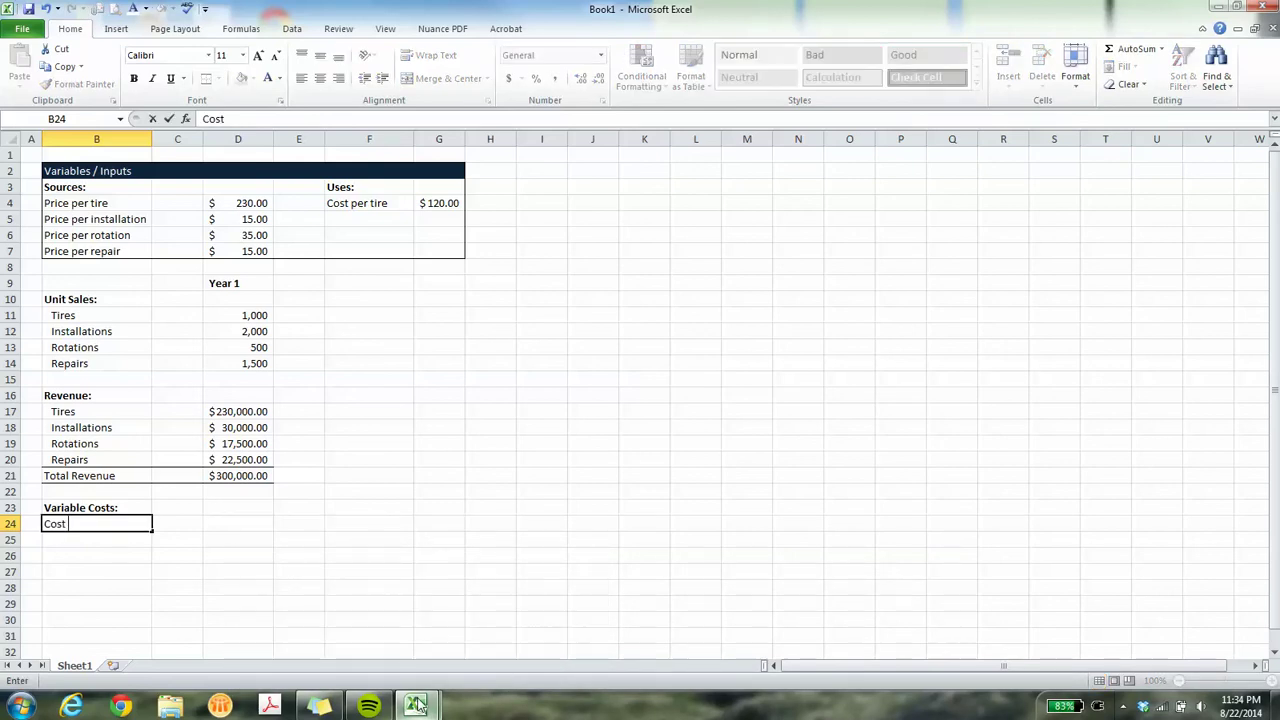
text(per Tire)
key(Tab)
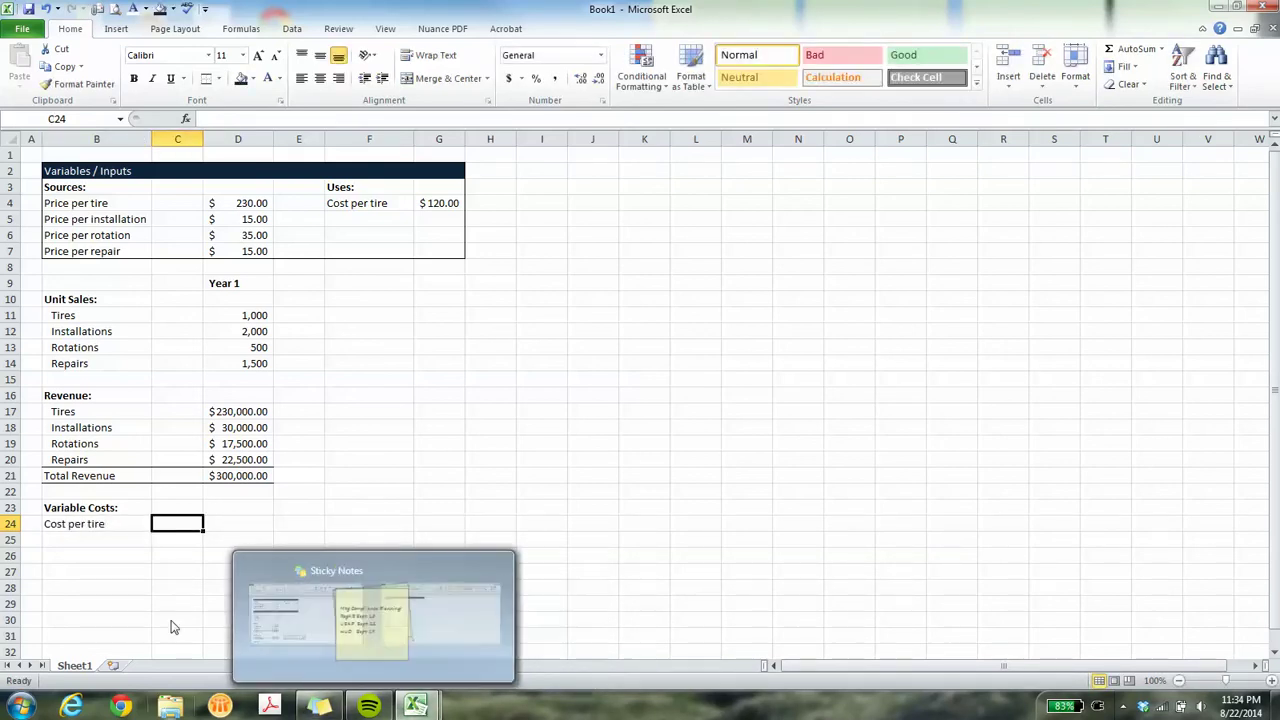
click(50, 518)
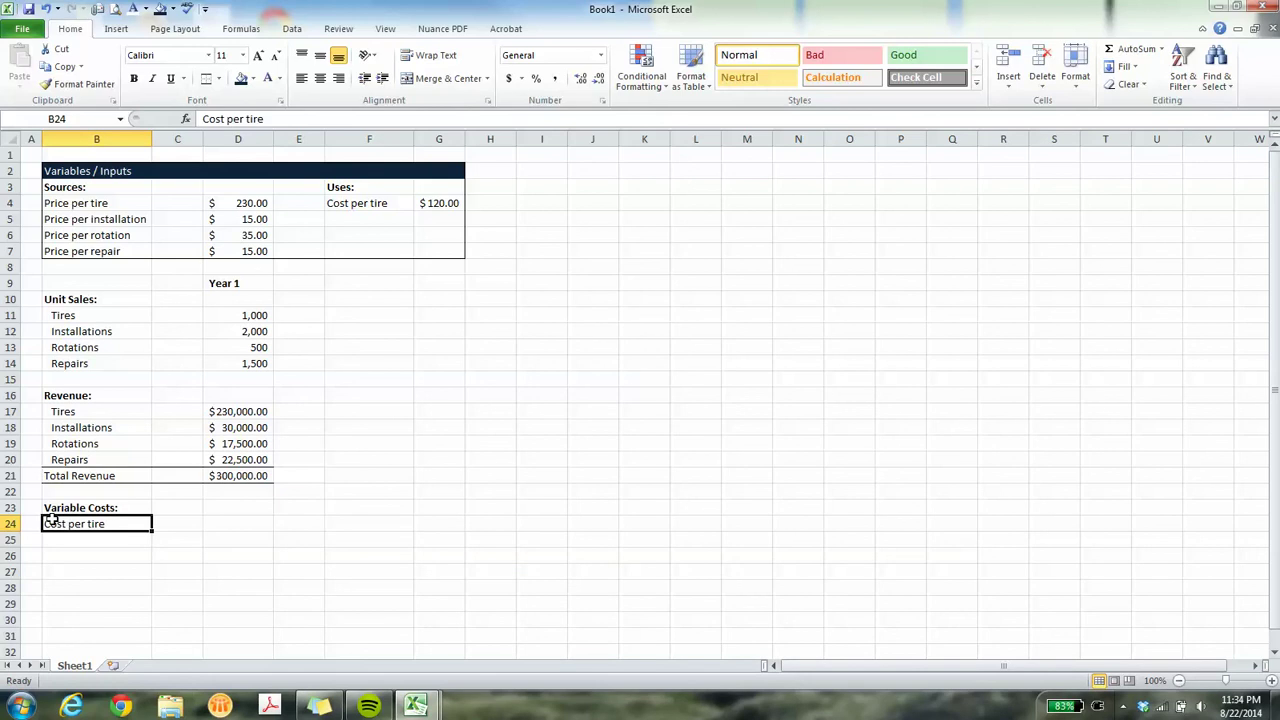
click(382, 78)
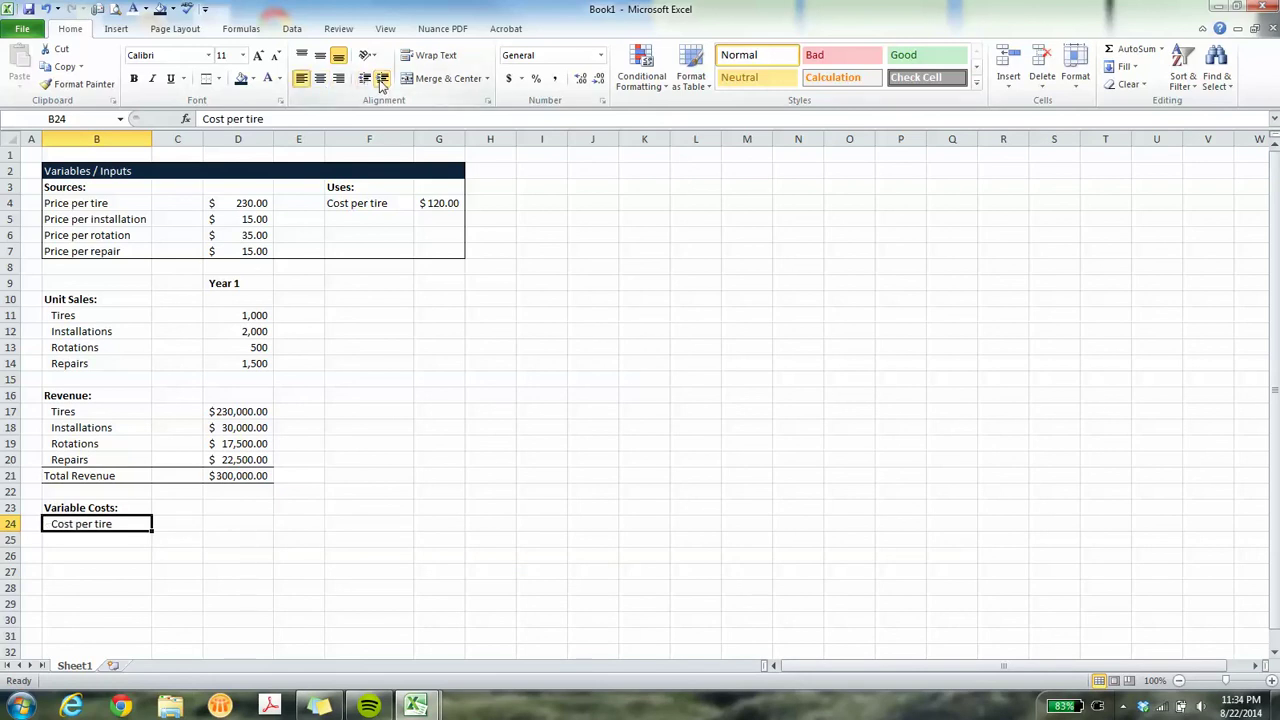
Calculate the Year 1 tire cost in D24 with the formula =G4*D11.
click(266, 521)
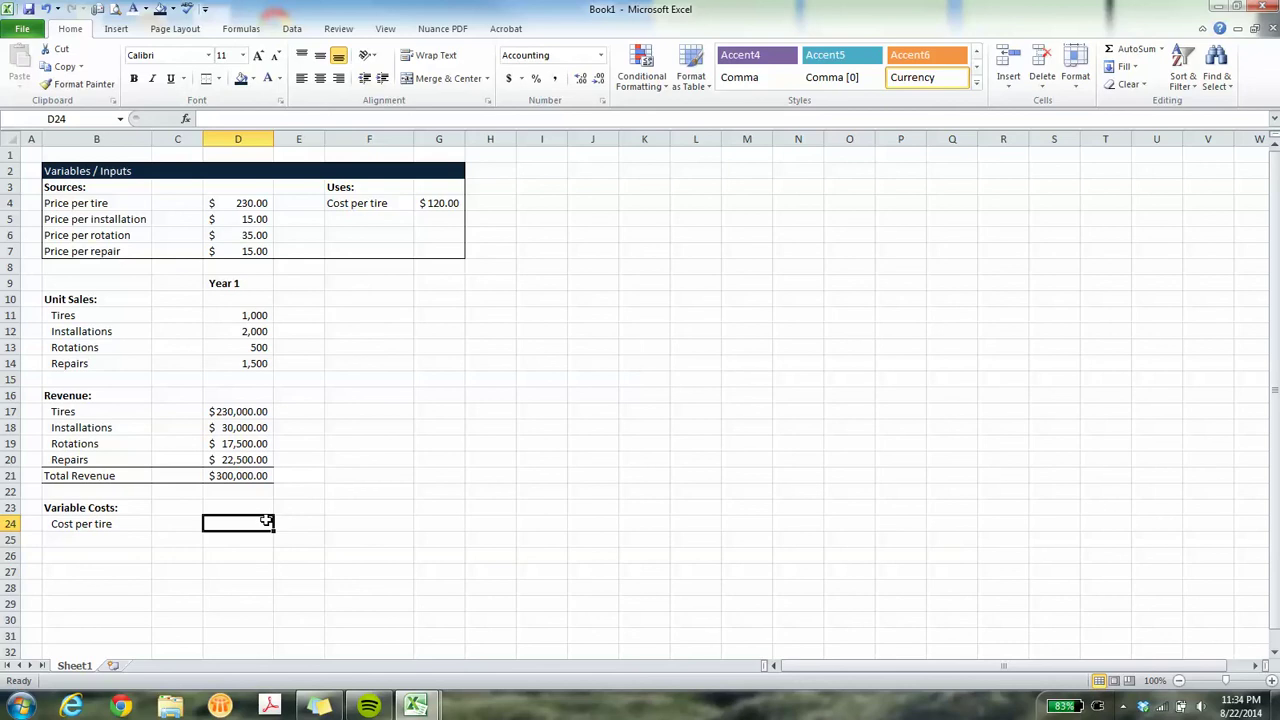
text(=)
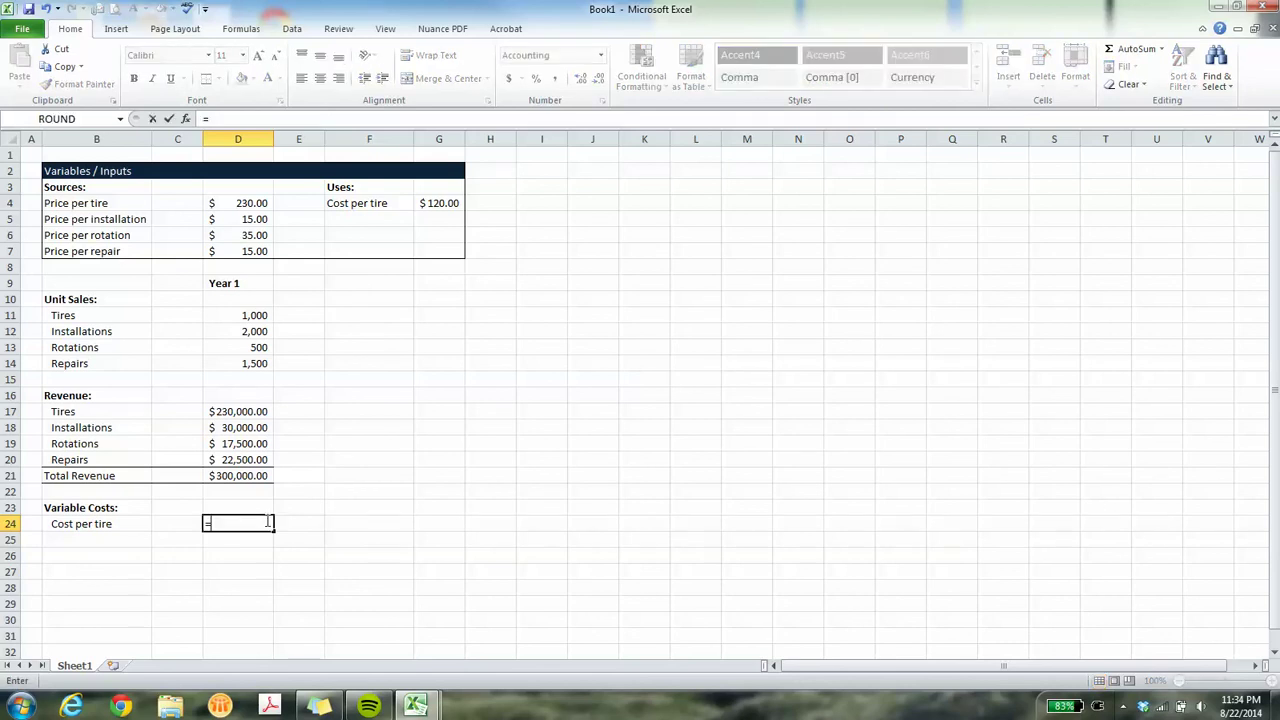
click(427, 203)
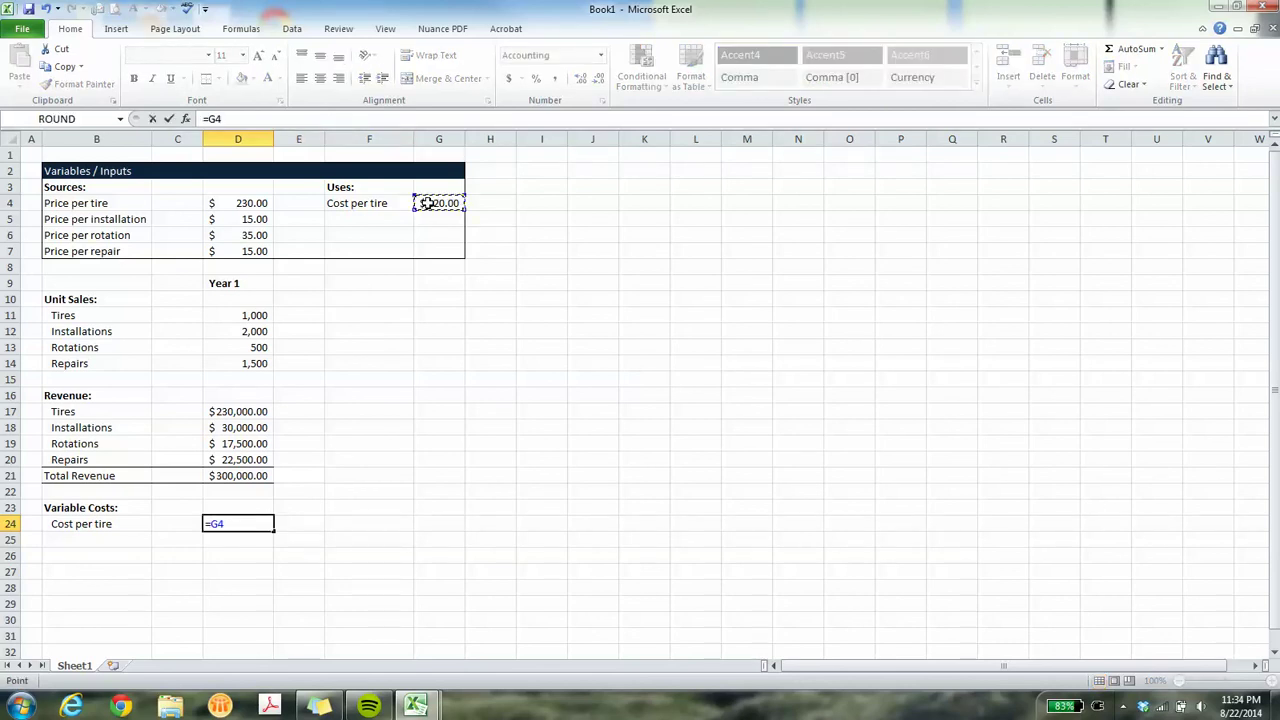
text(*)
click(251, 316)
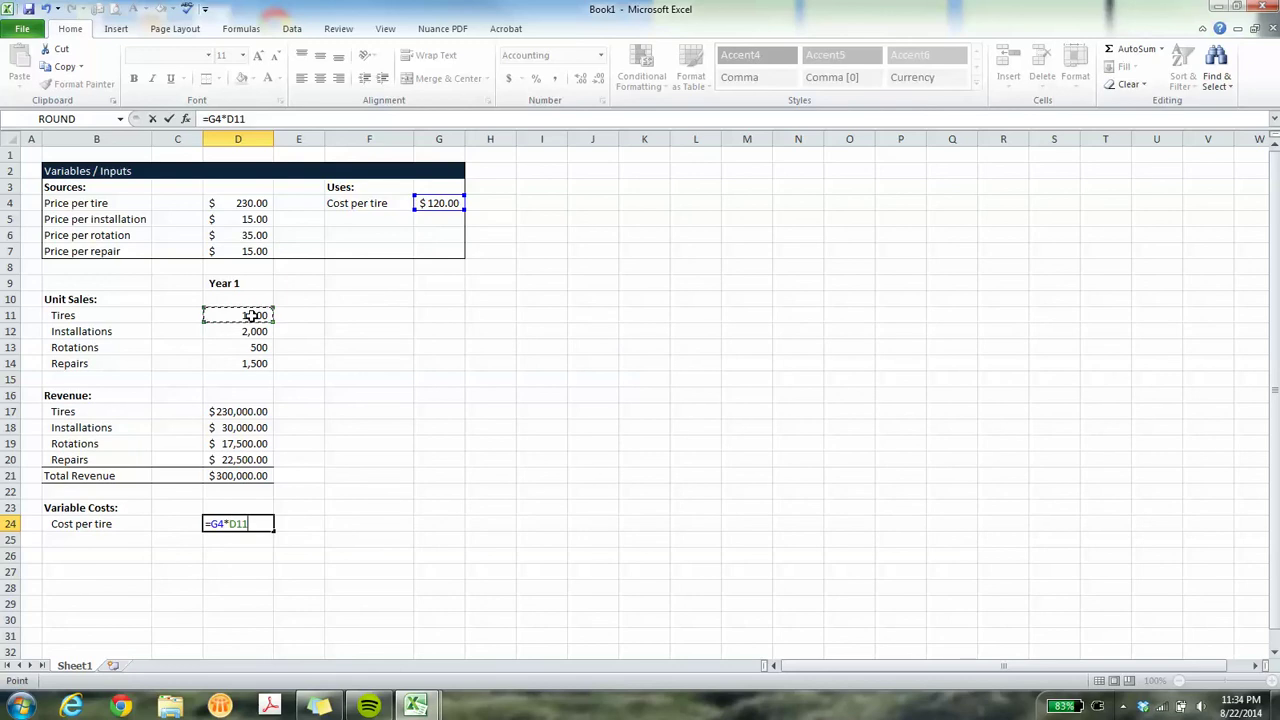
key(Return)
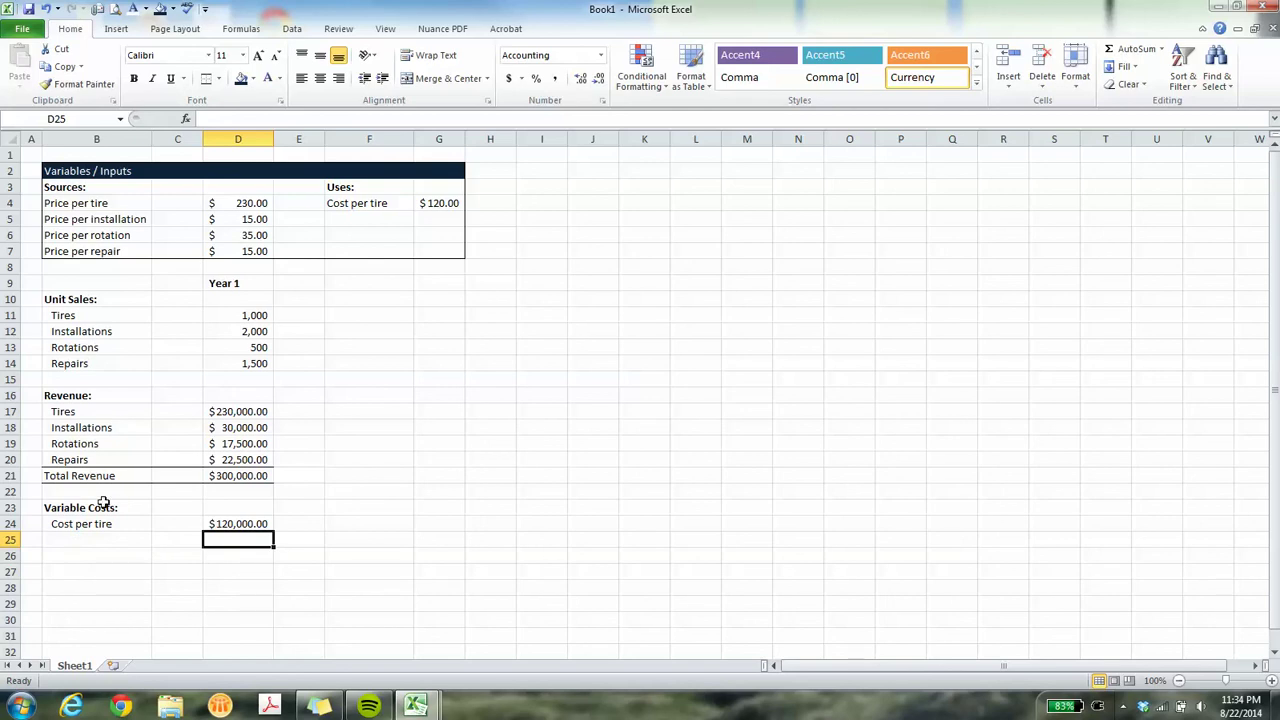
Enter the label Total Variable Cost in cell B25.
click(82, 527)
click(80, 536)
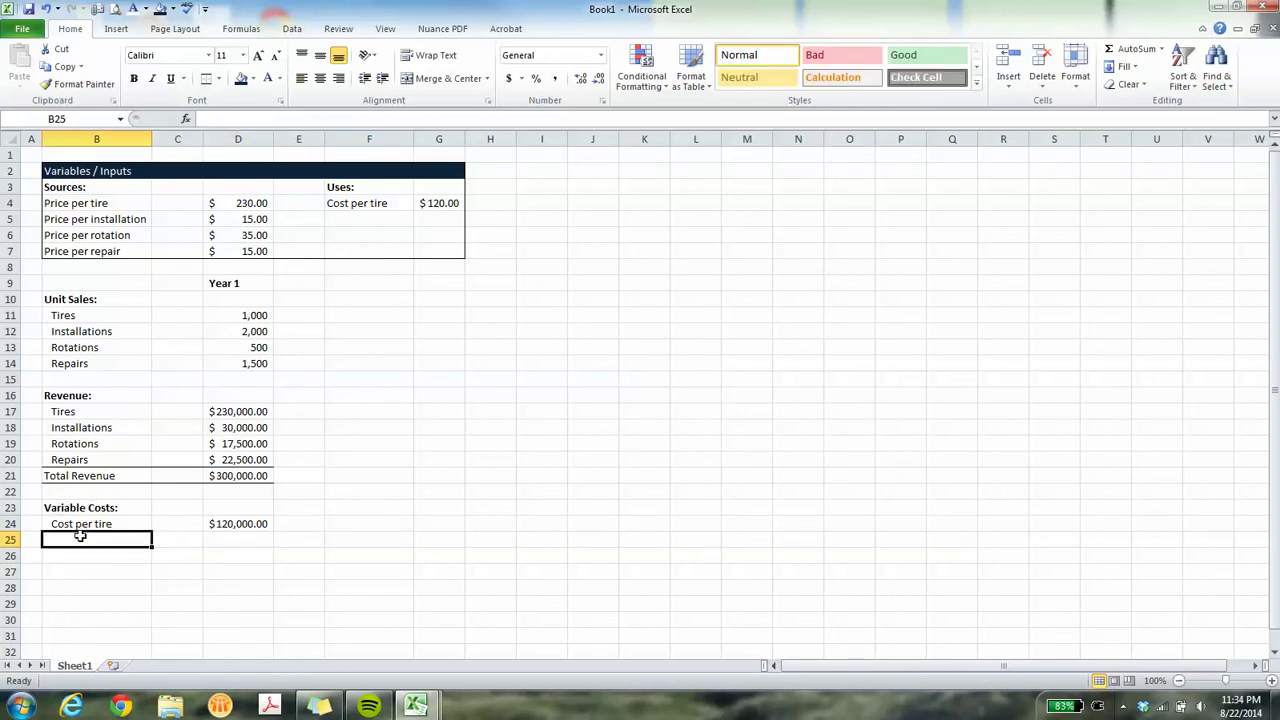
text(Total)
text( V)
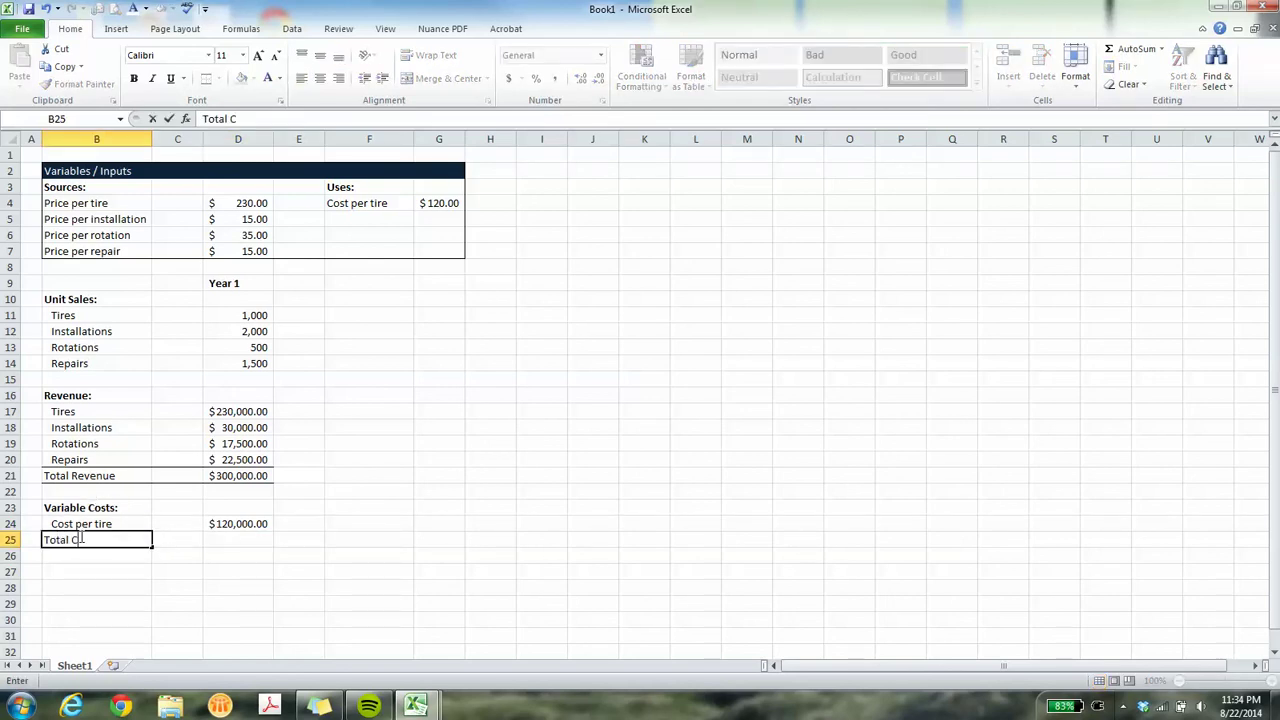
key(BackSpace)
text(Variable Cost)
key(Return)
Apply a top and bottom border to the Total Variable Cost row, B25:D25.
click(111, 523)
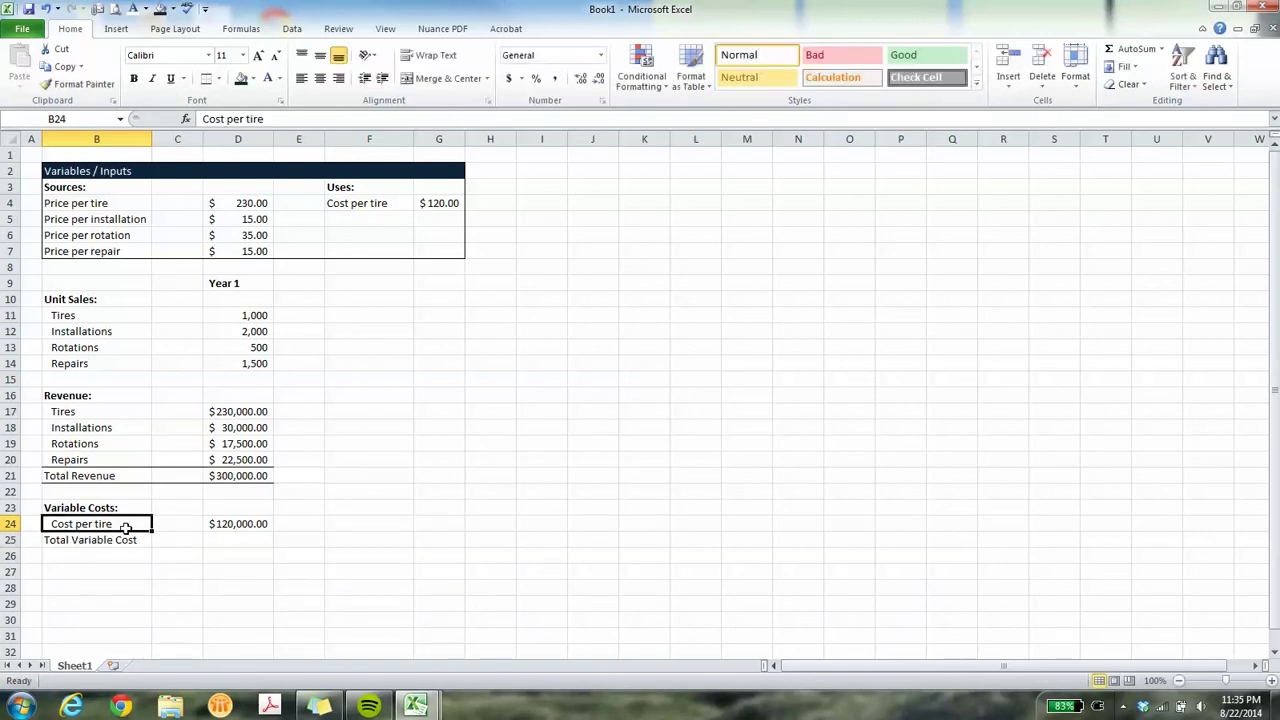
drag(108, 537, 246, 536)
click(206, 80)
Total the variable costs in cell D25 with AutoSum.
click(249, 542)
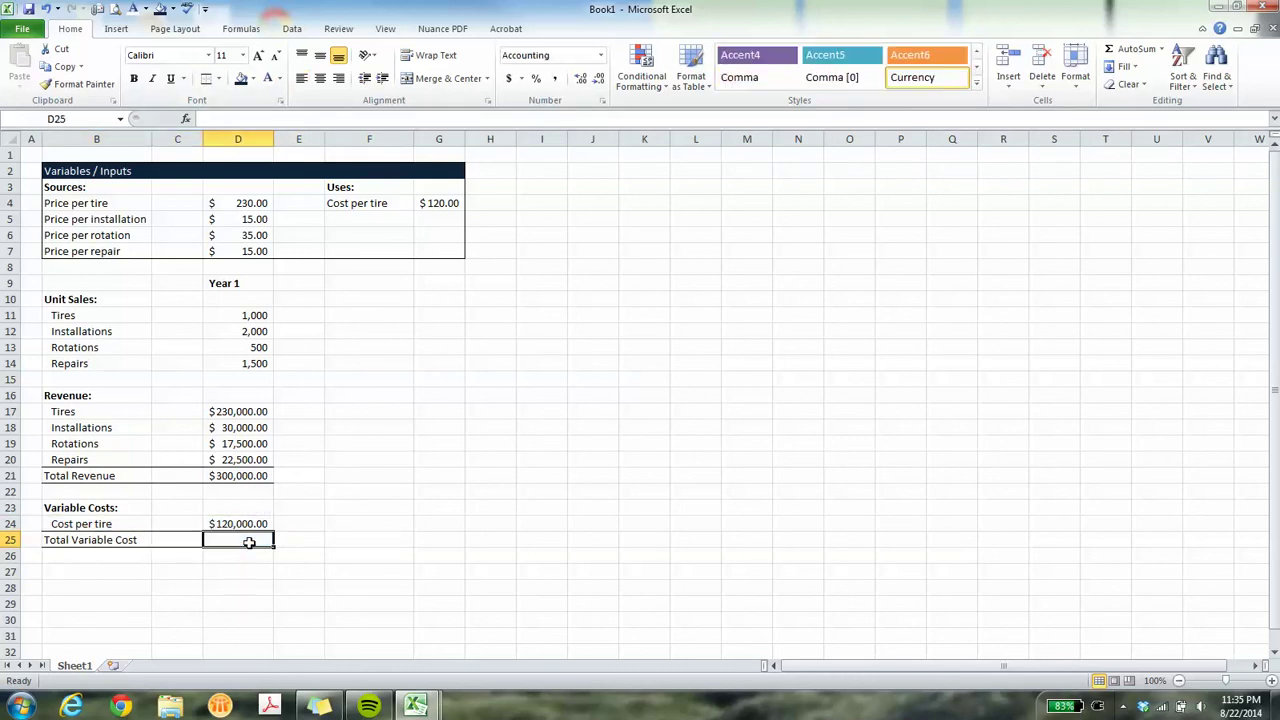
key(alt+equal)
key(Return)
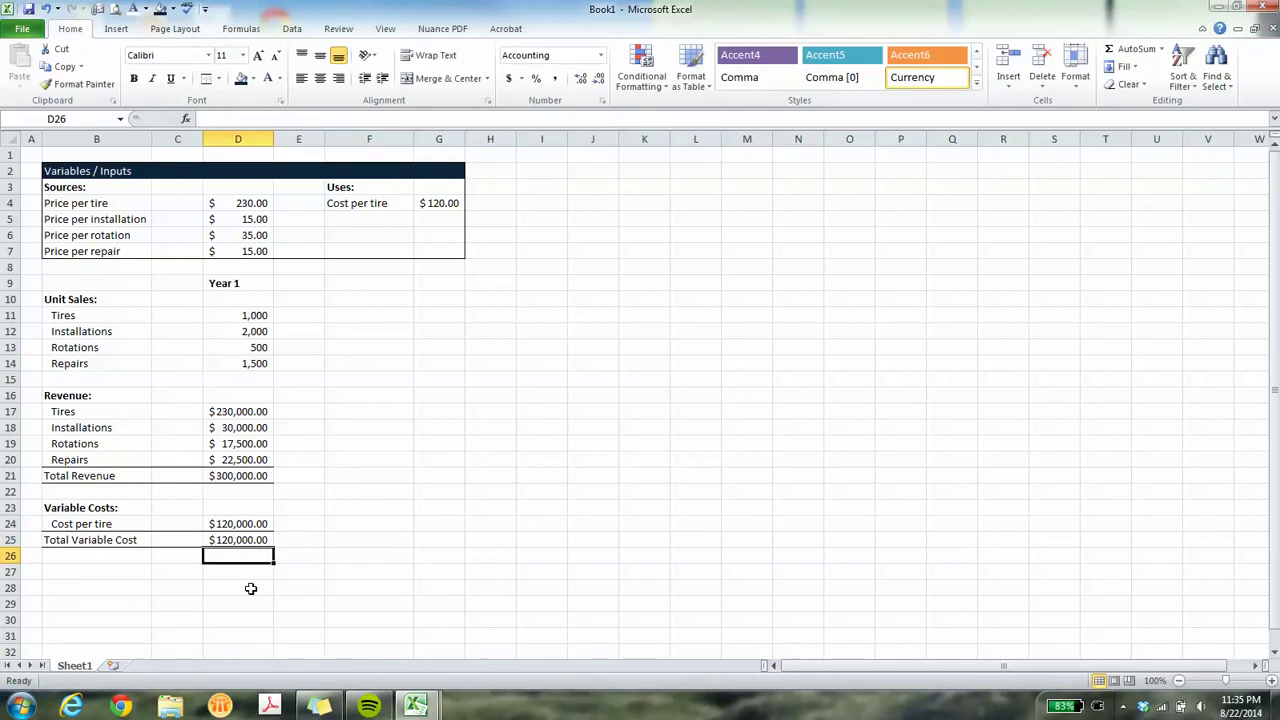
click(246, 568)
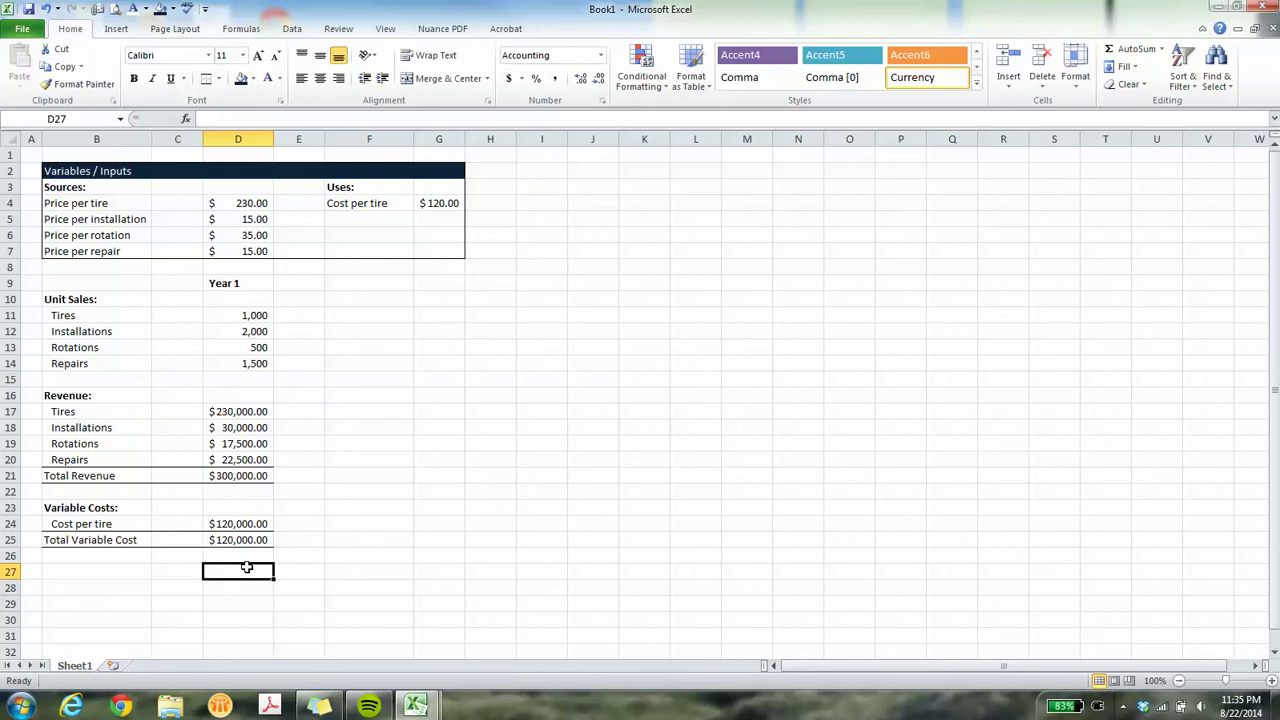
Enter the note *Profit margin per tire sold in cell F24, beside the tire cost.
click(340, 518)
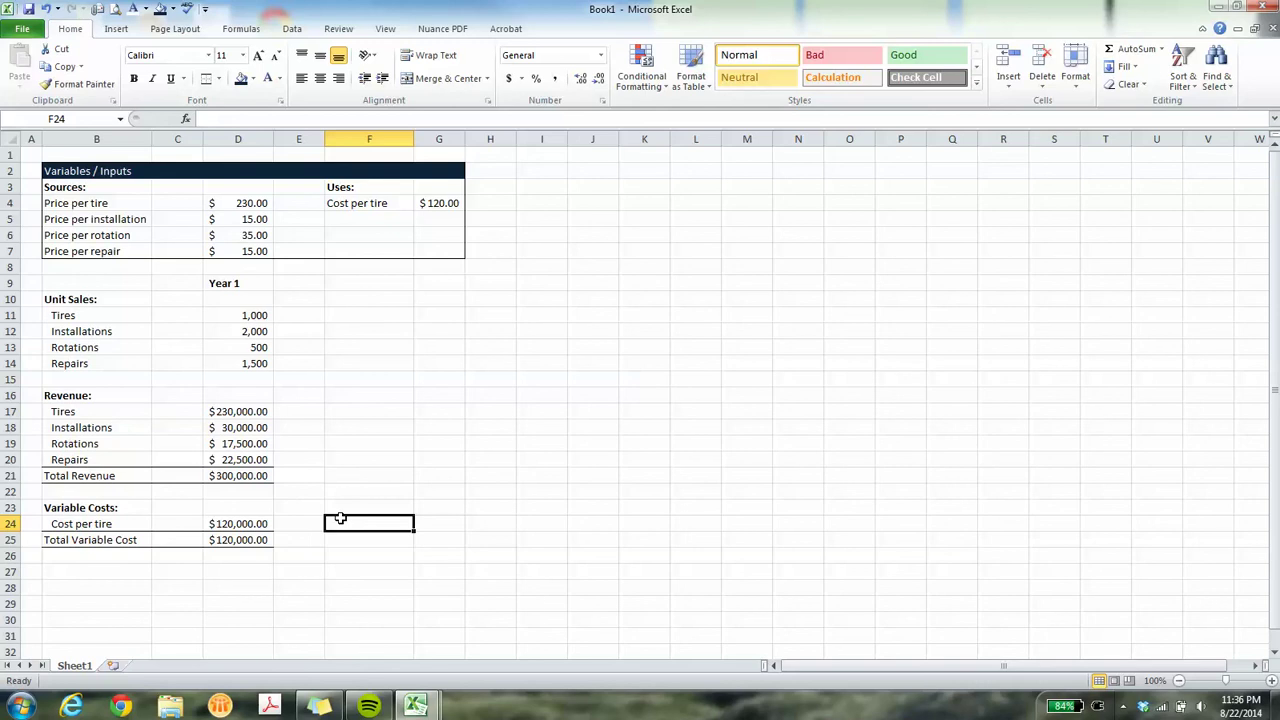
text(*Profi)
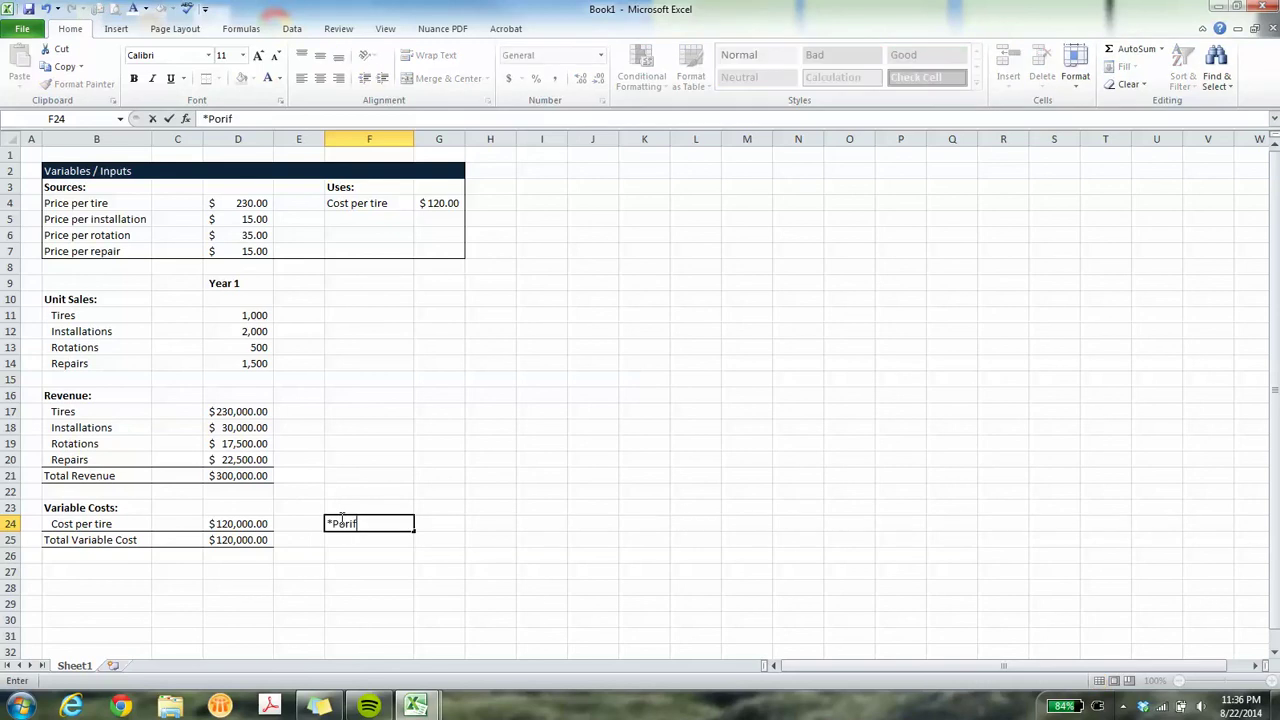
key(BackSpace)
key(BackSpace)
text(fit)
text(margin per tire sold)
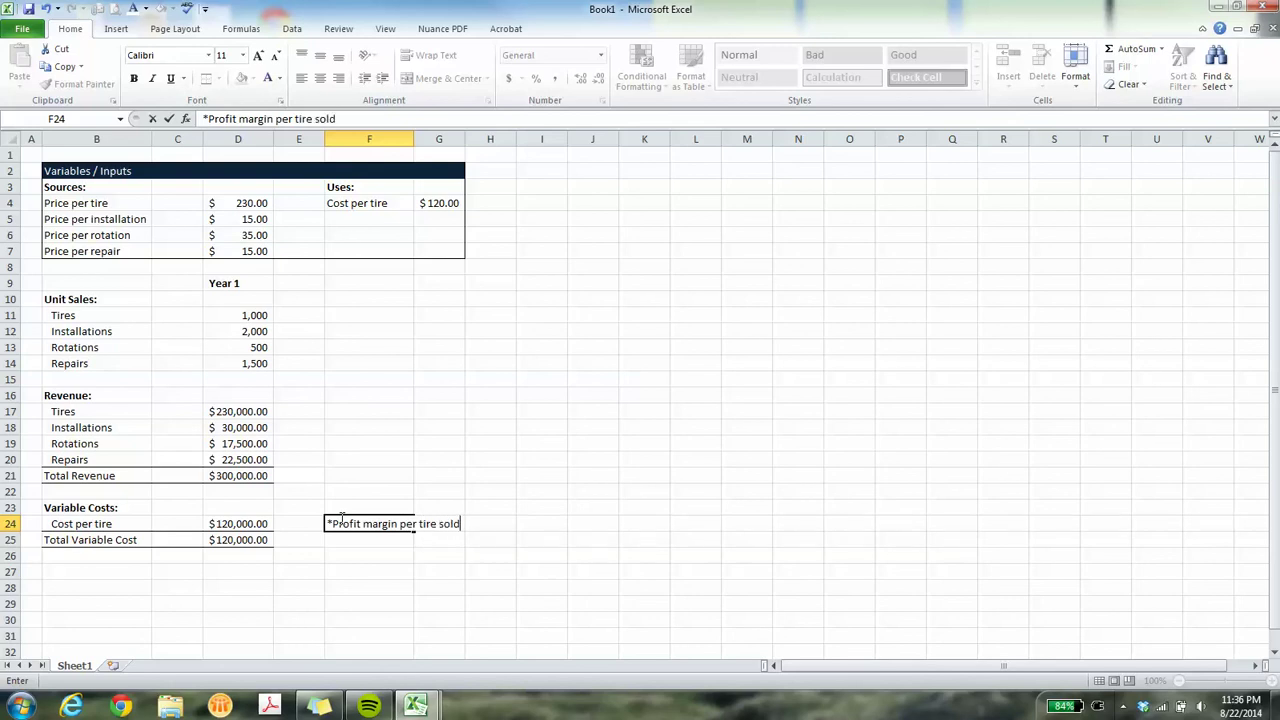
key(Return)
key(Up)
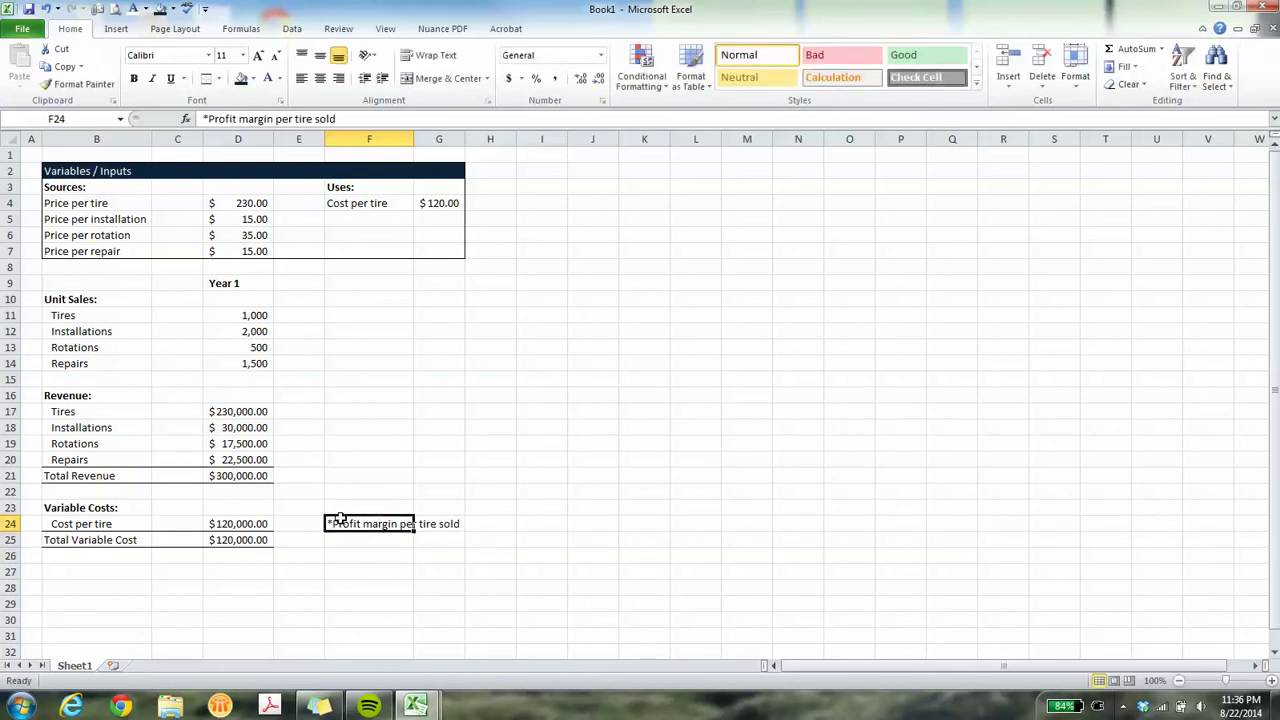
Add a colon to the end of the profit margin note in F24.
key(Right)
key(Right)
key(Right)
key(Right)
key(Left)
key(Left)
key(Left)
key(Left)
key(Left)
key(Right)
key(F2)
text(:)
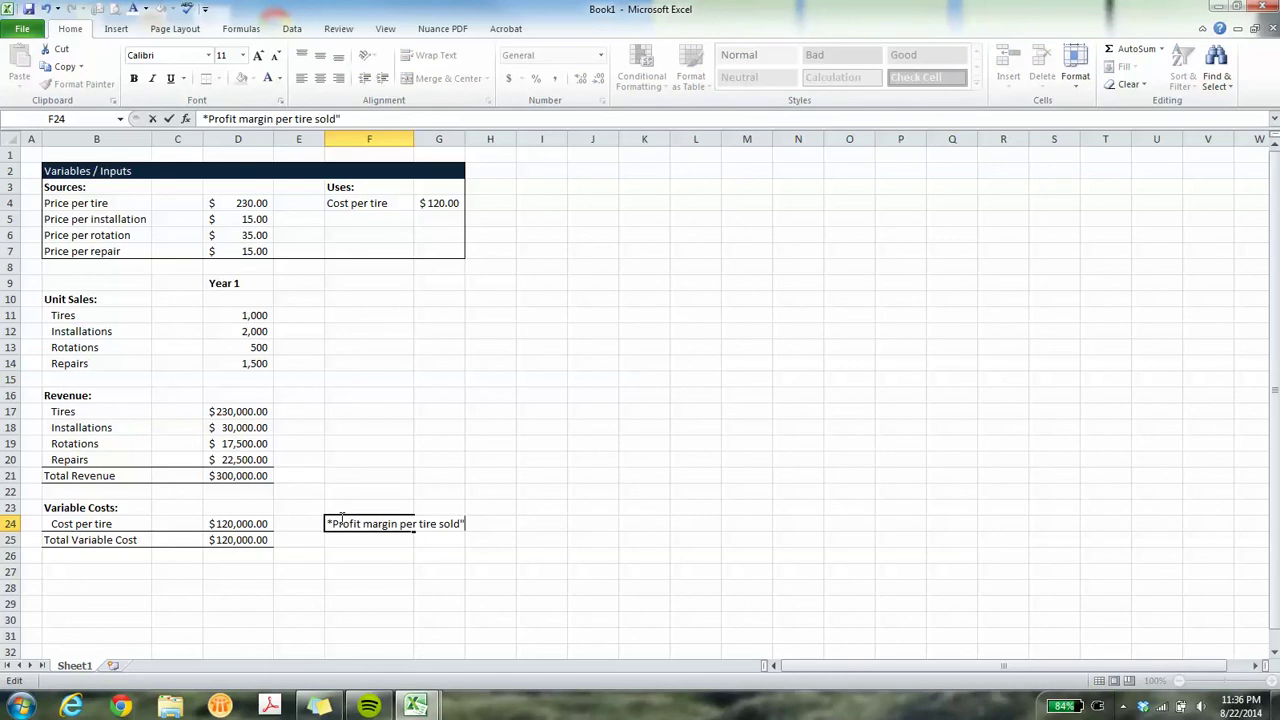
key(Return)
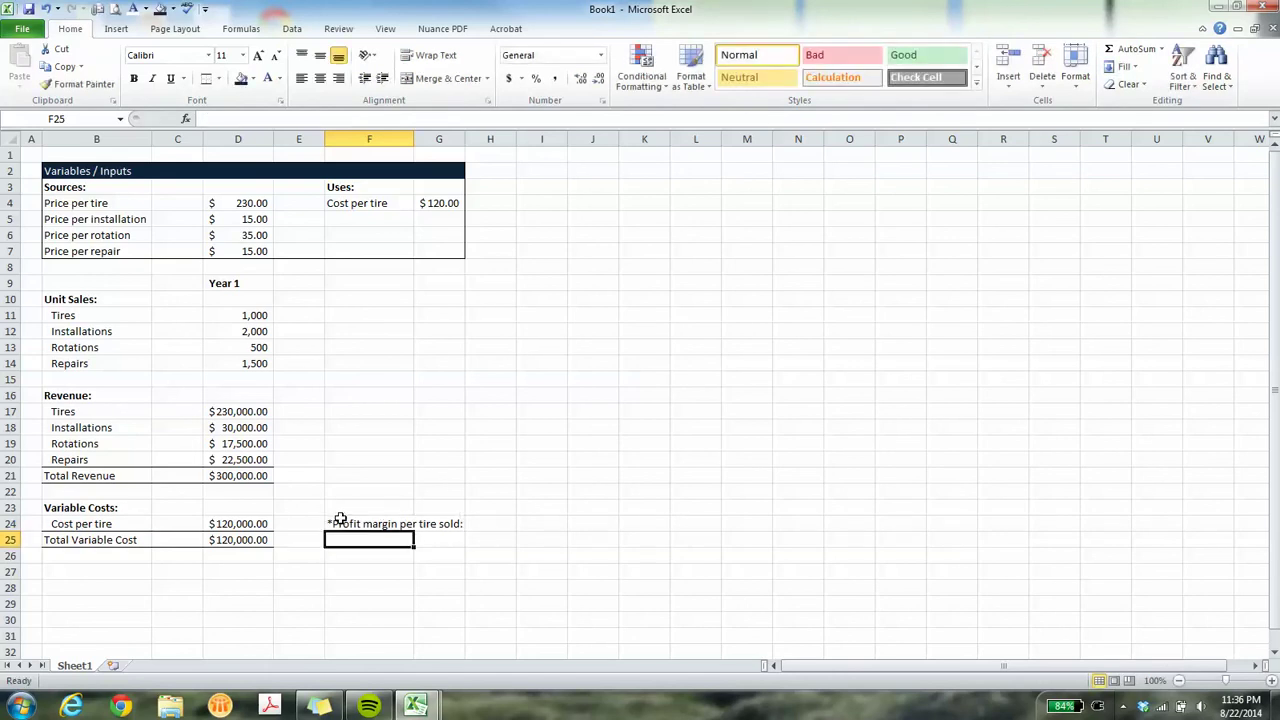
Merge cells F24 and G24 and left-align the profit margin note.
click(340, 519)
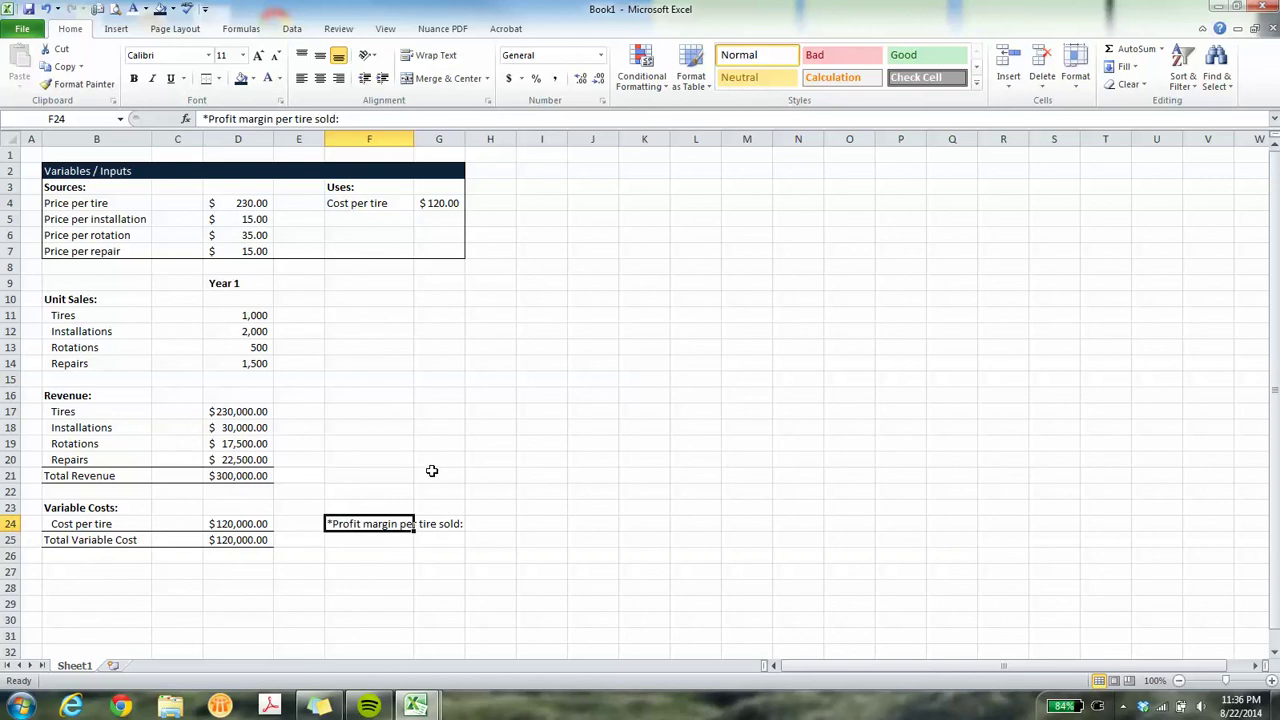
key(Right)
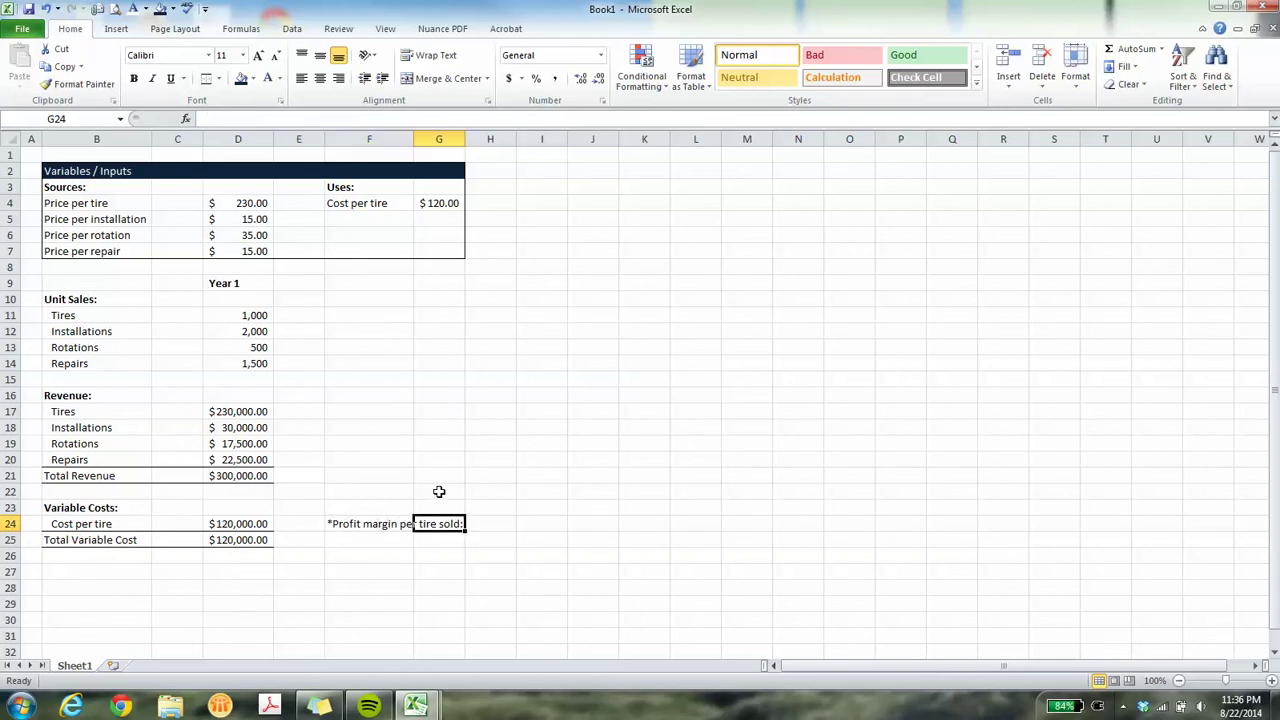
key(Left)
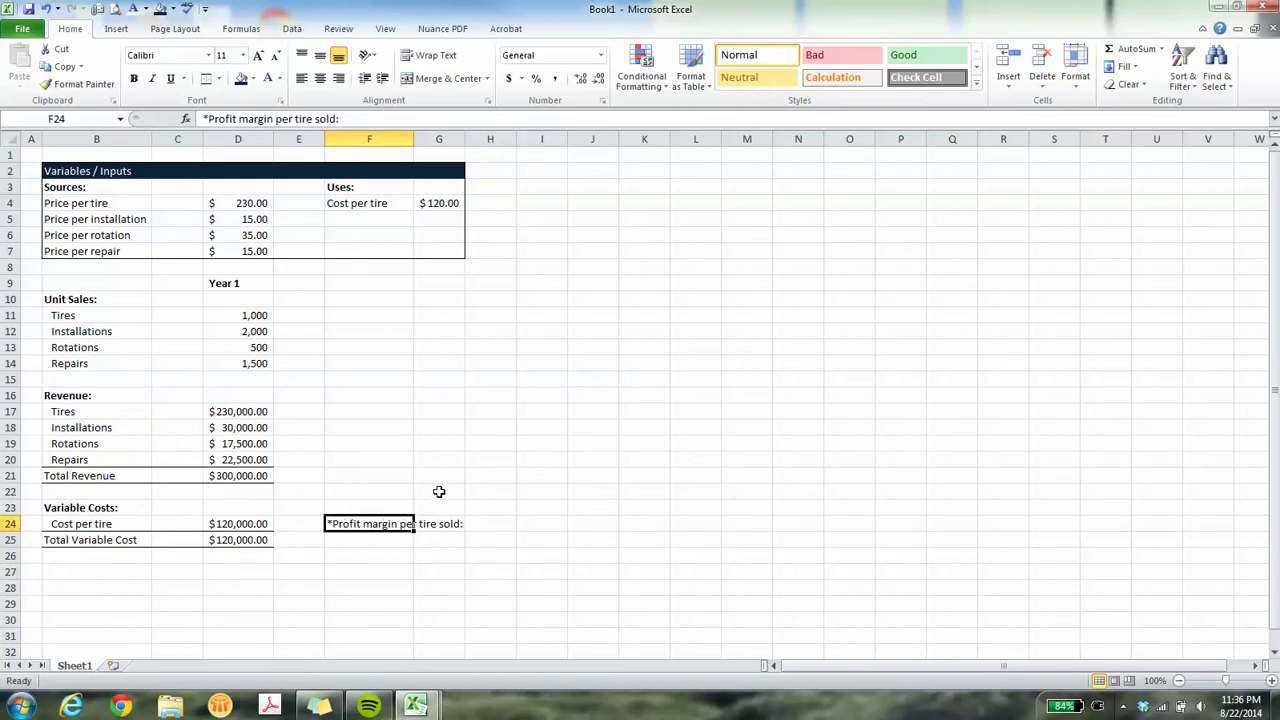
key(shift+Right)
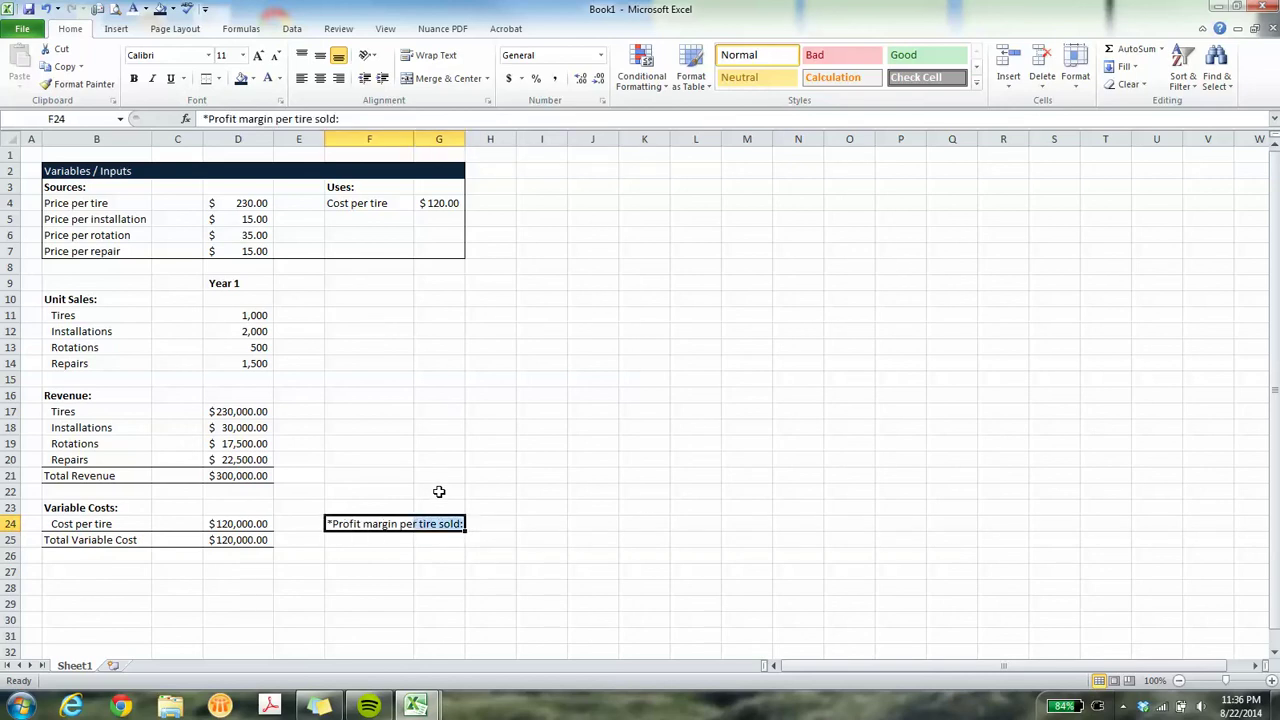
click(428, 80)
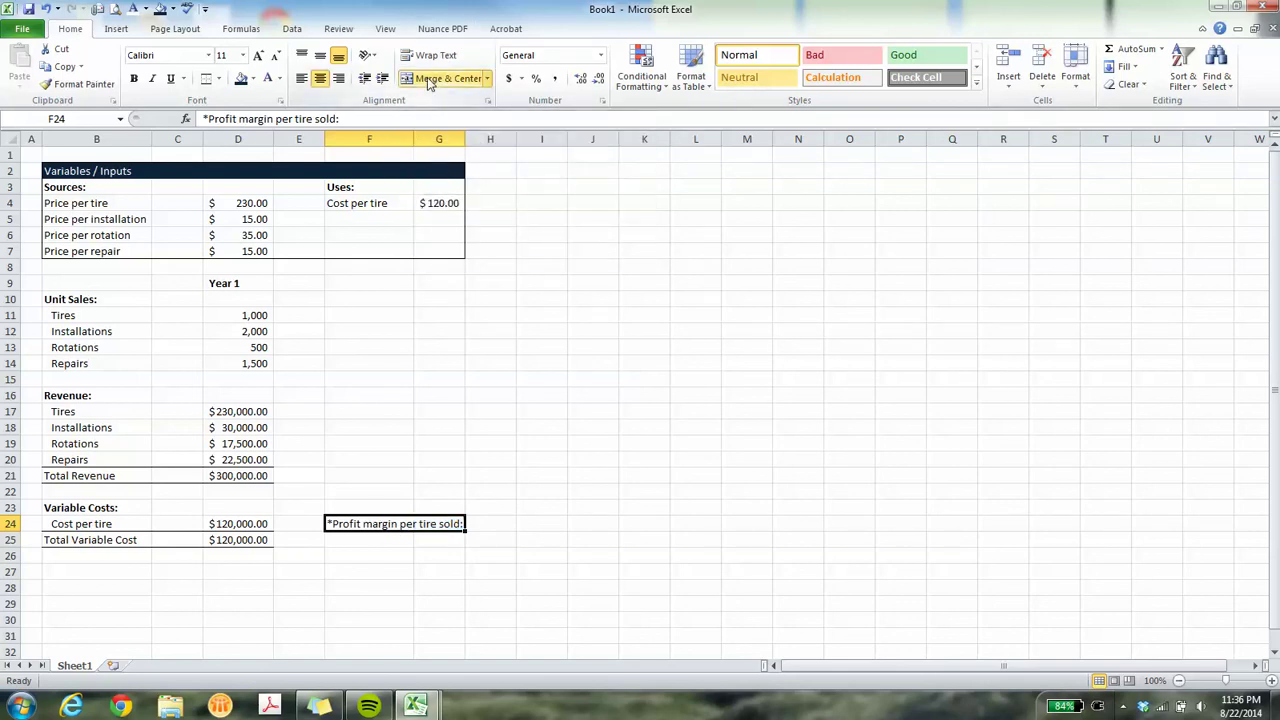
click(301, 78)
Calculate the profit margin per tire in H24 with the formula =D4-G4.
click(468, 538)
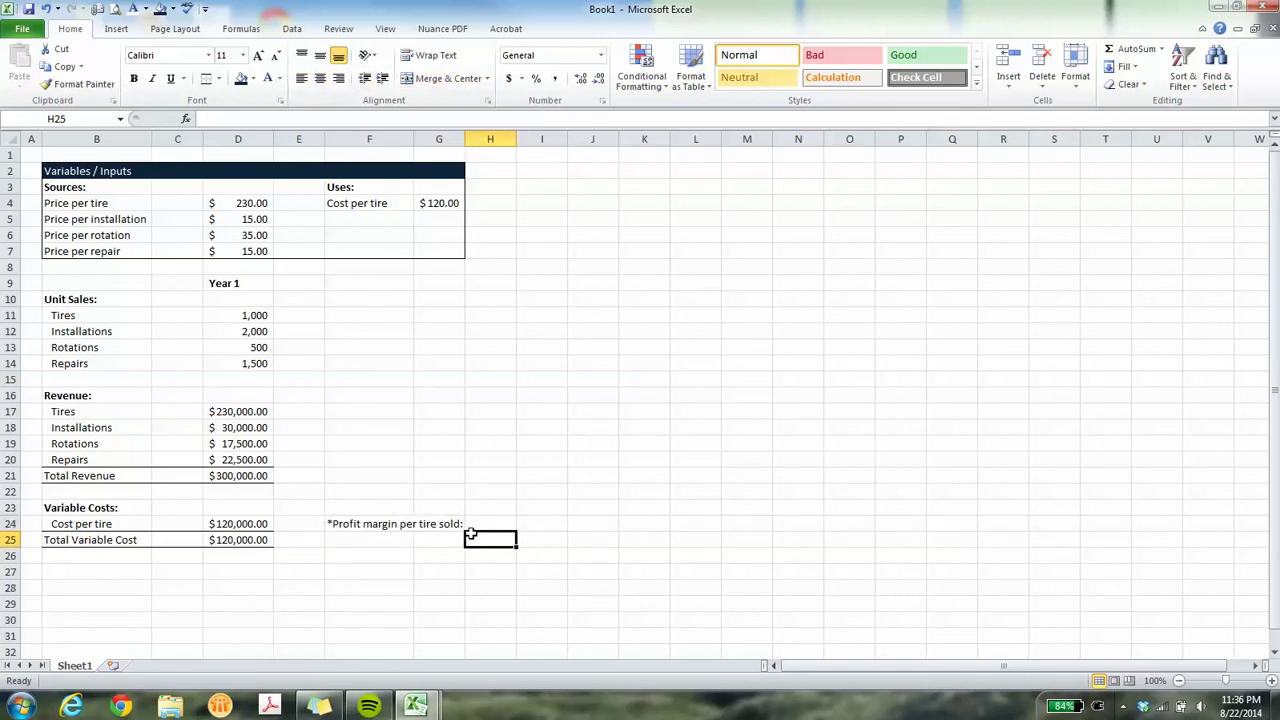
click(476, 525)
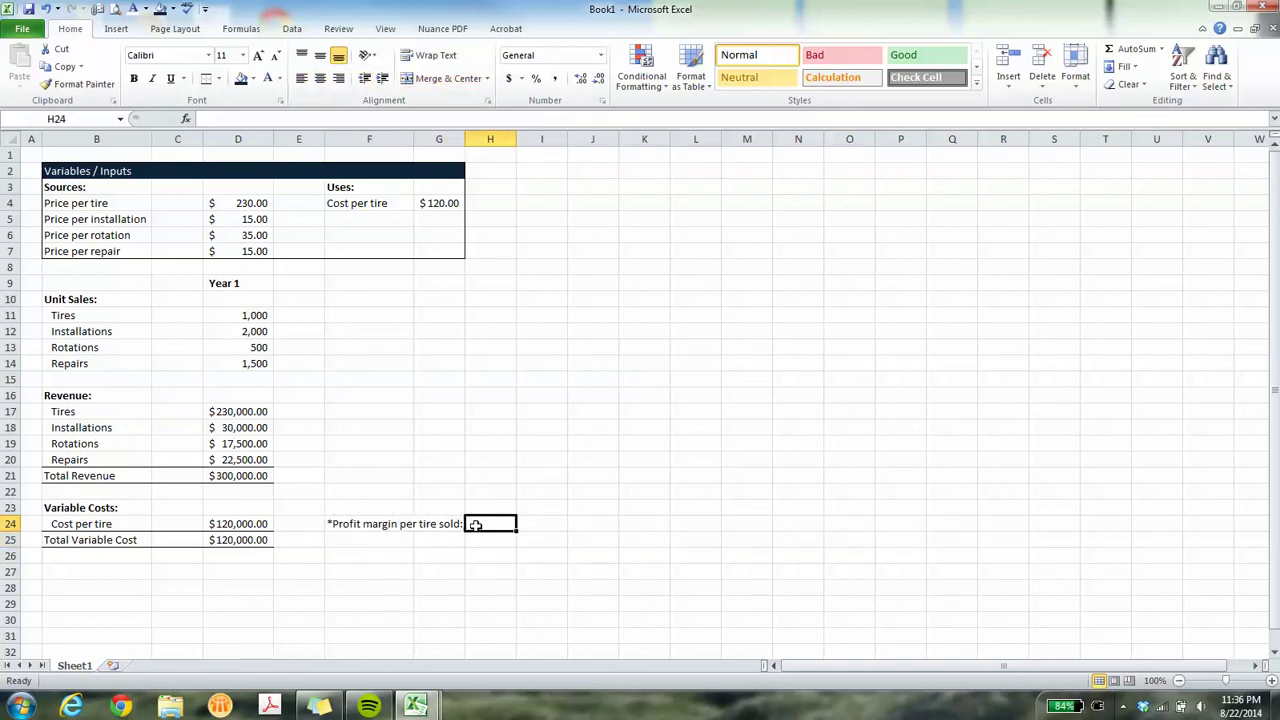
text(=)
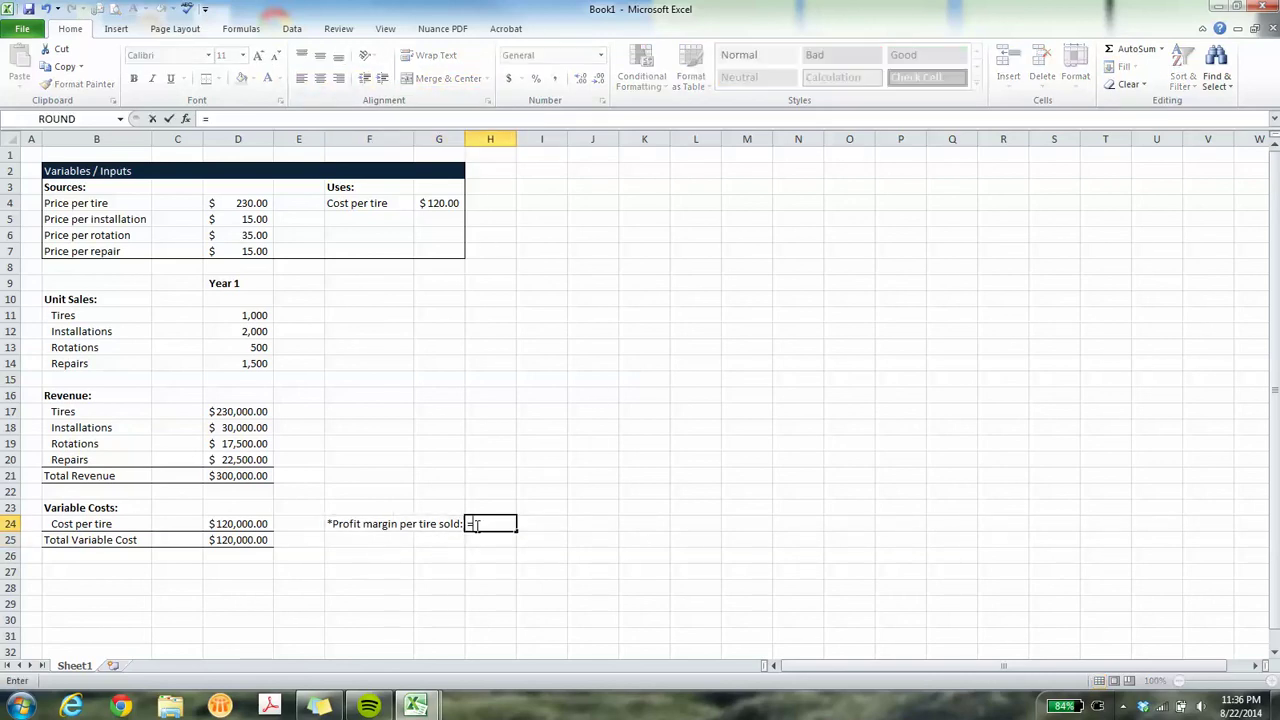
click(243, 203)
text(-)
click(427, 203)
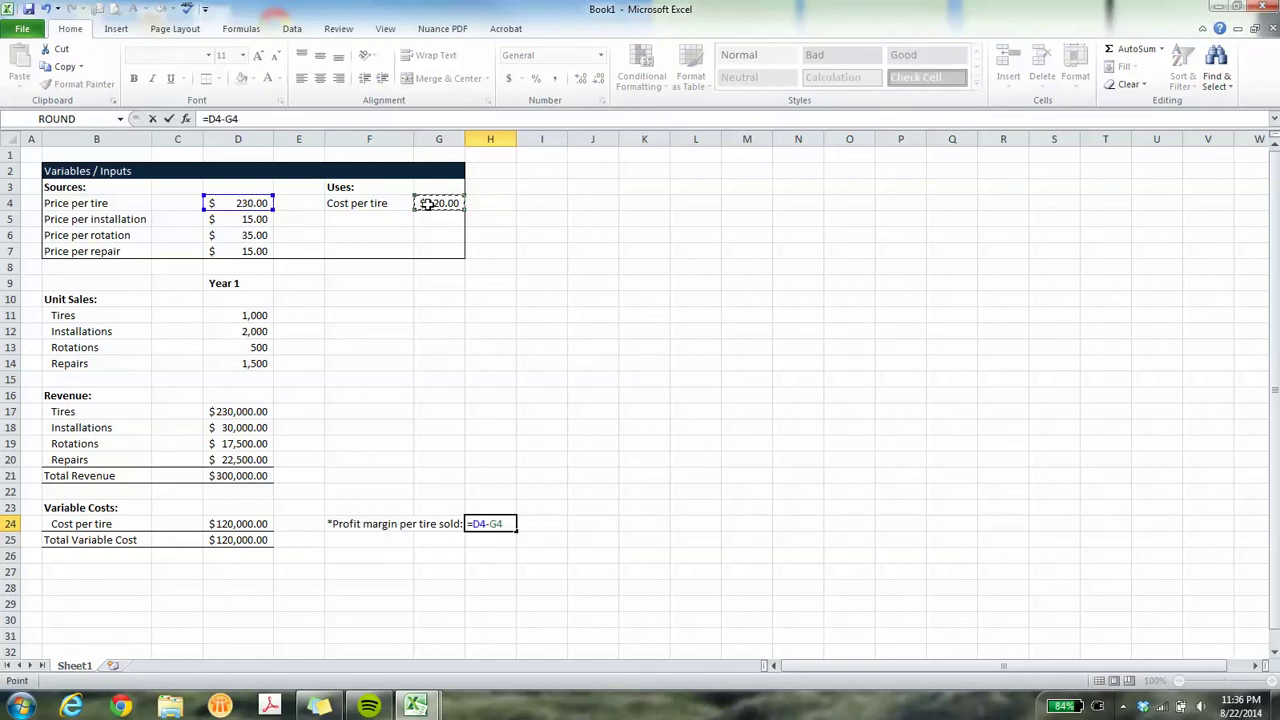
key(Return)
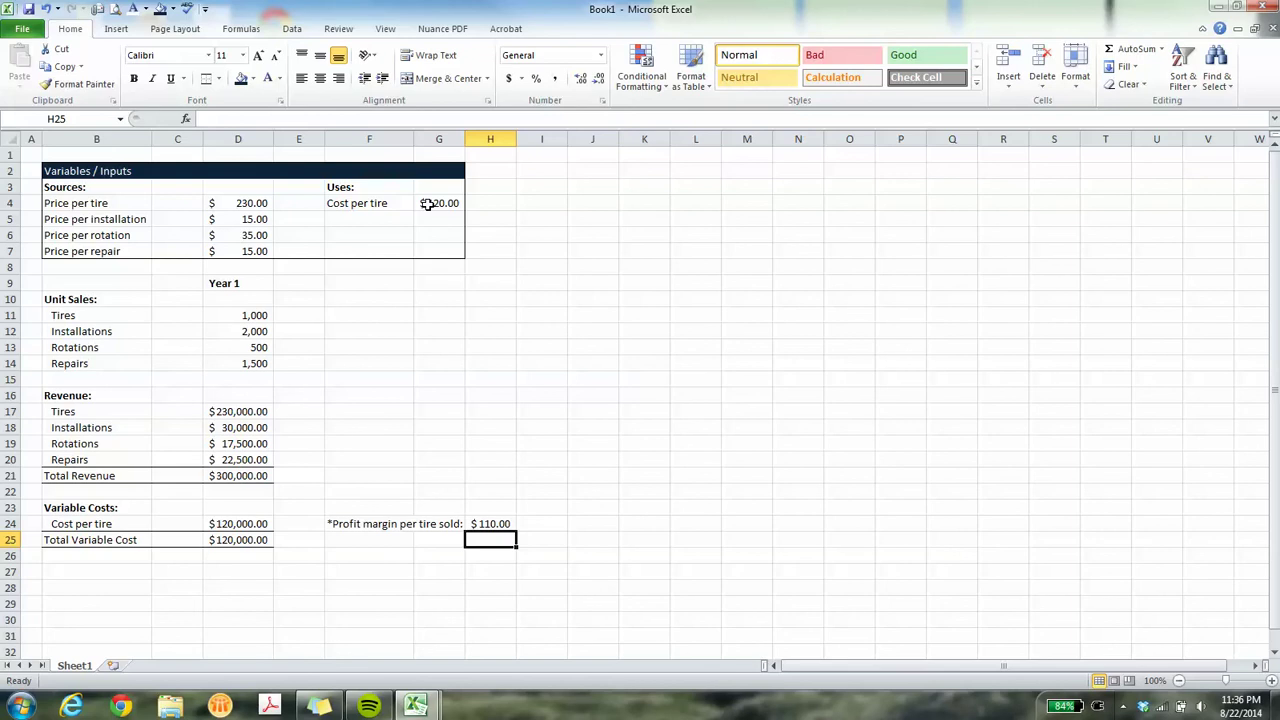
Enter the note *Profit marging on tires sold: in cell F25, below the margin per tire note.
key(Up)
key(Left)
key(Down)
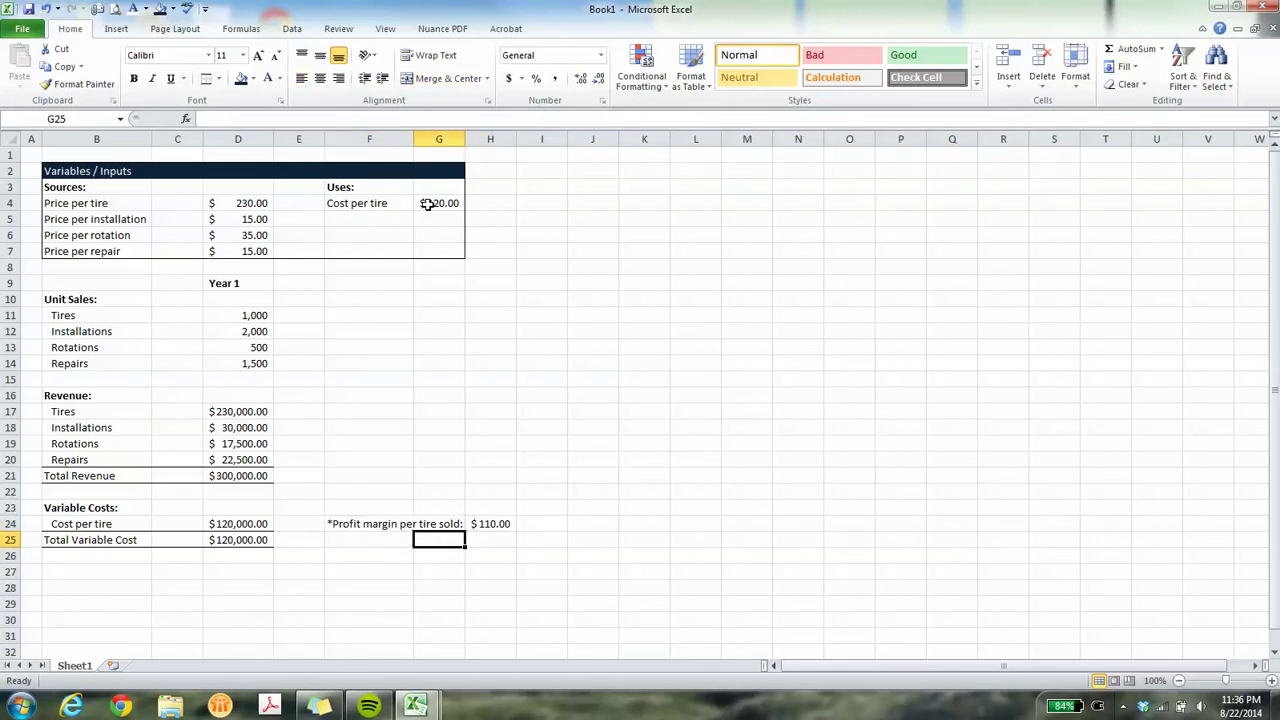
key(Left)
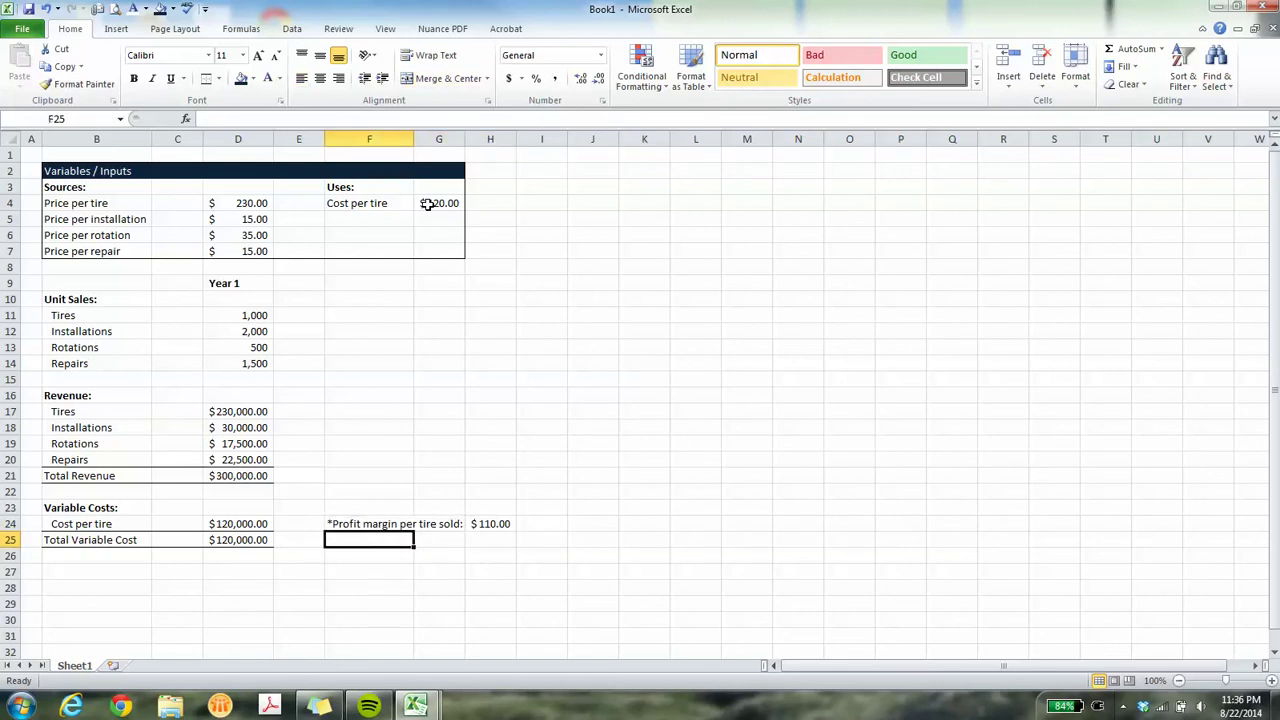
text(*Profit)
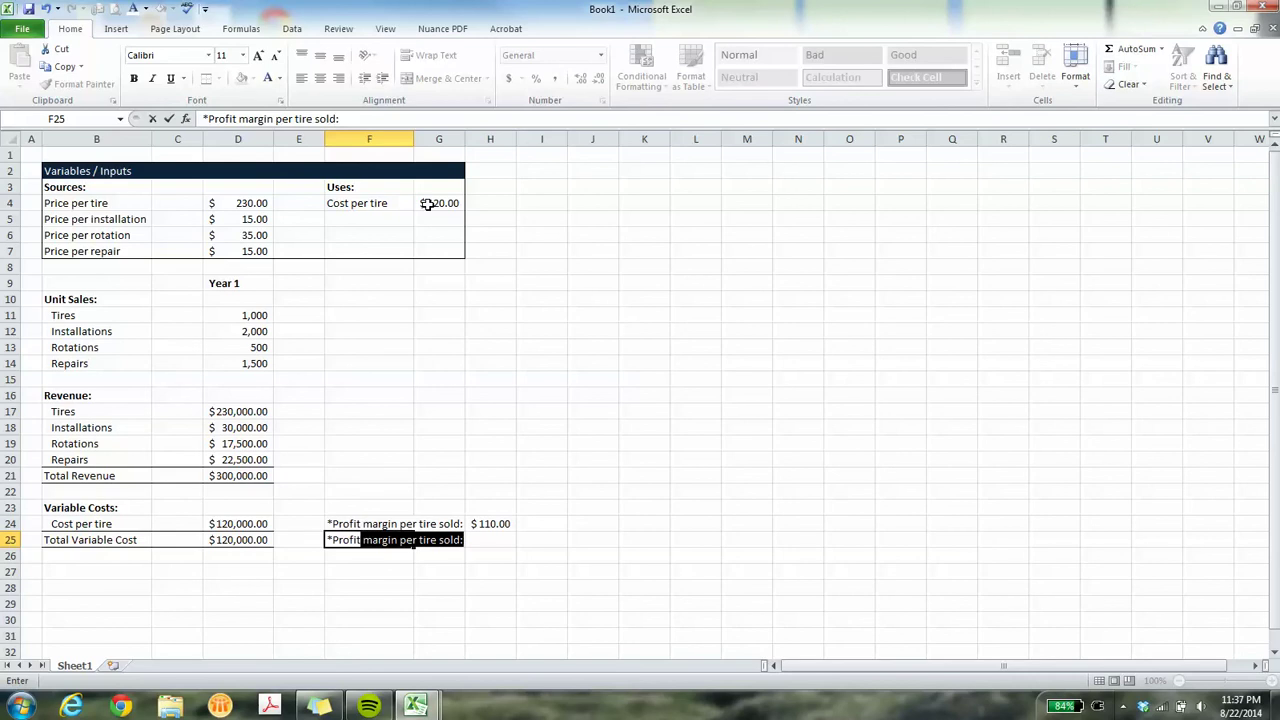
text( margin g)
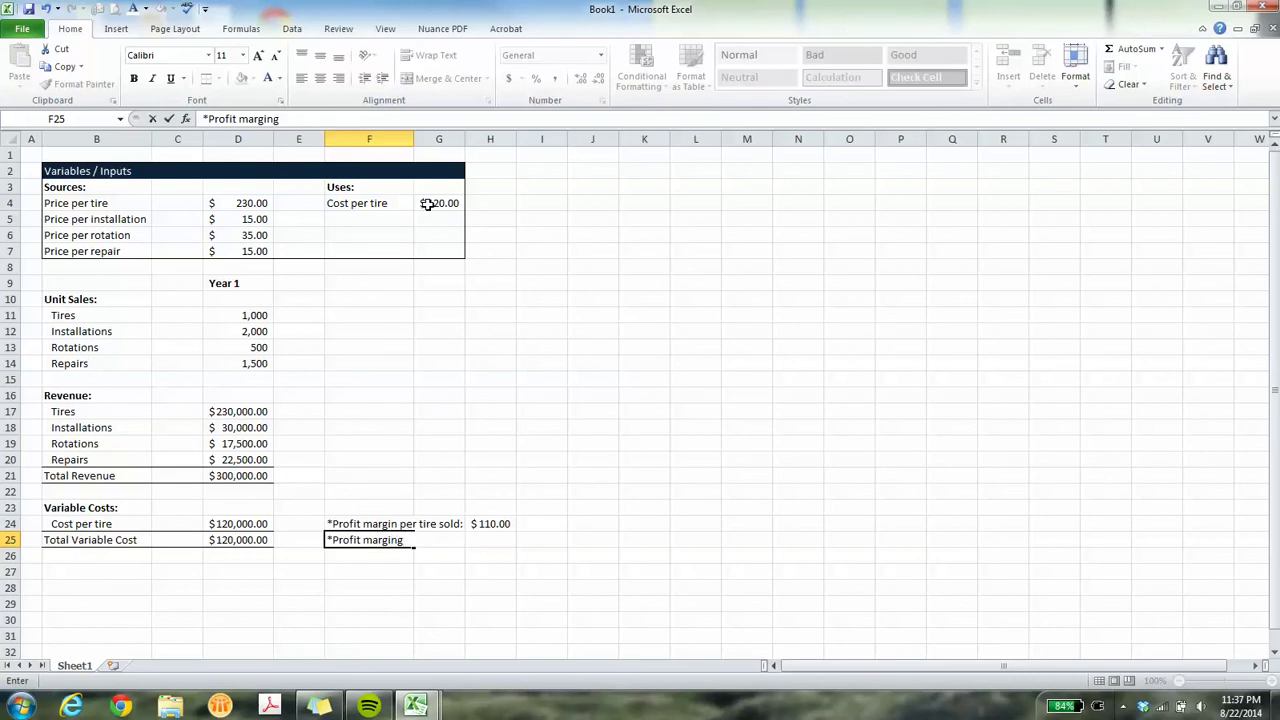
text( on tires sold:)
key(Return)
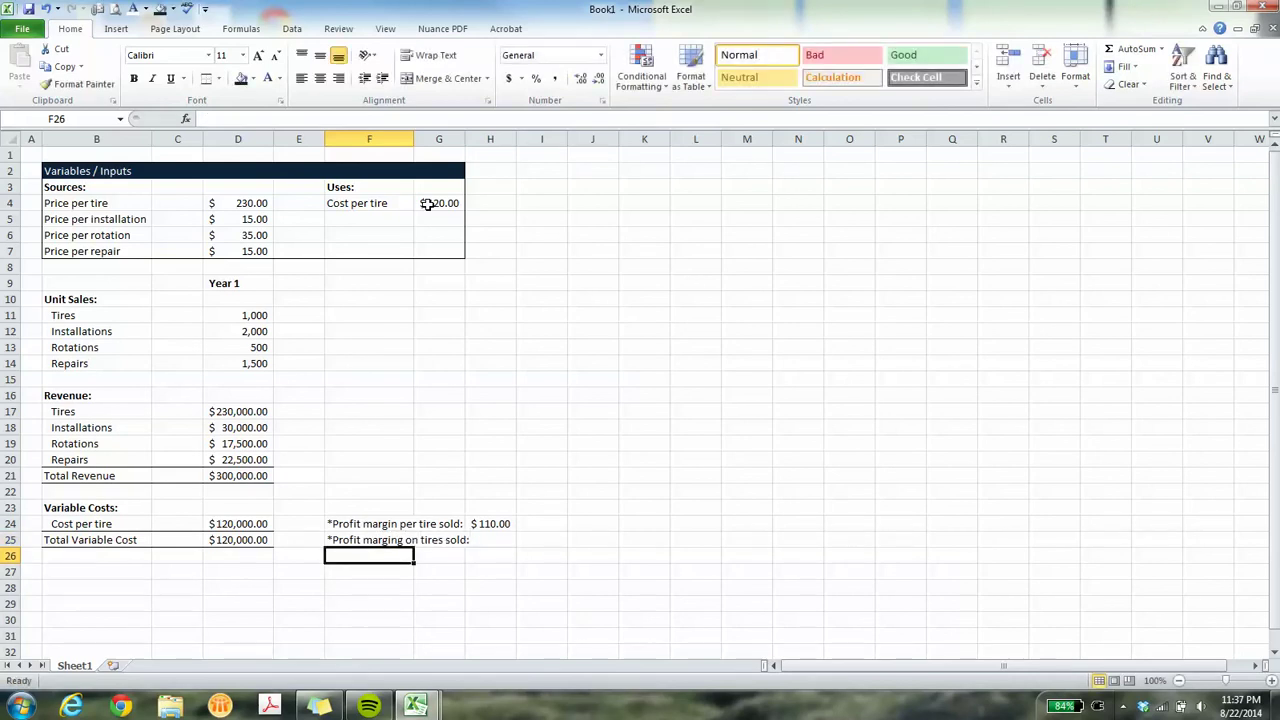
Widen column F slightly and copy the merged, left-aligned formatting of F24 onto the note in F25.
drag(410, 136, 420, 136)
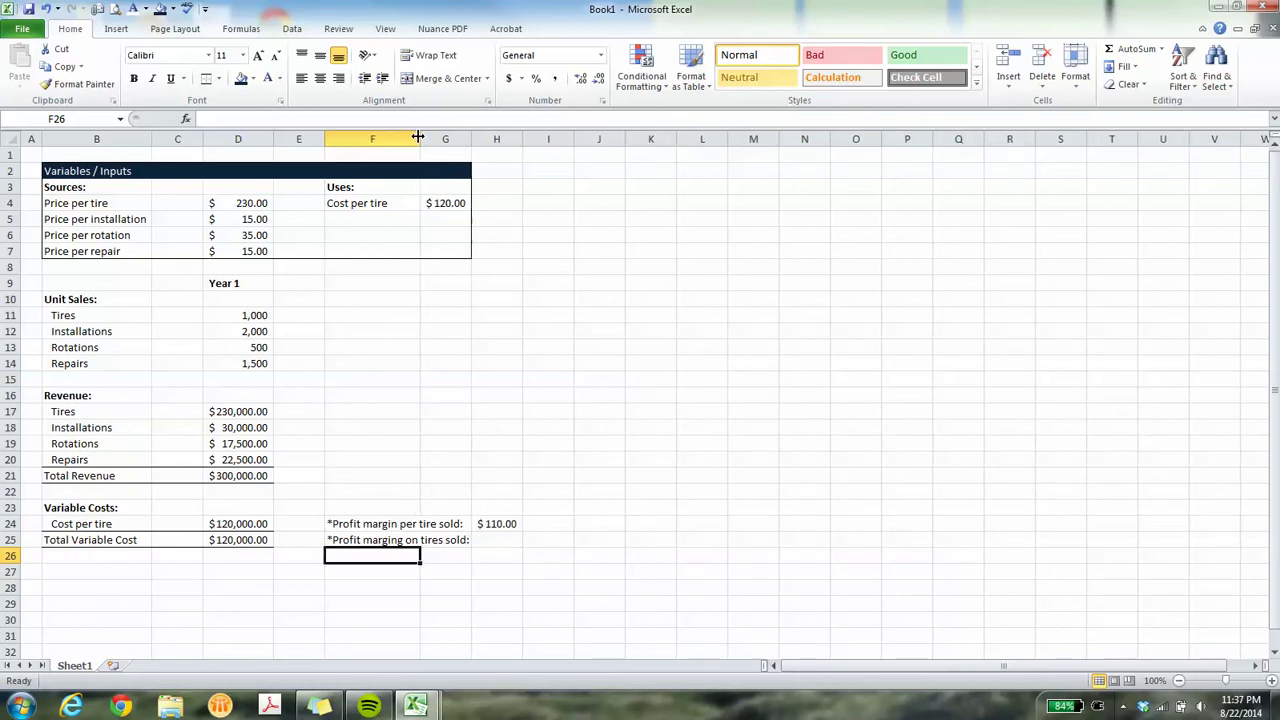
click(410, 525)
click(82, 84)
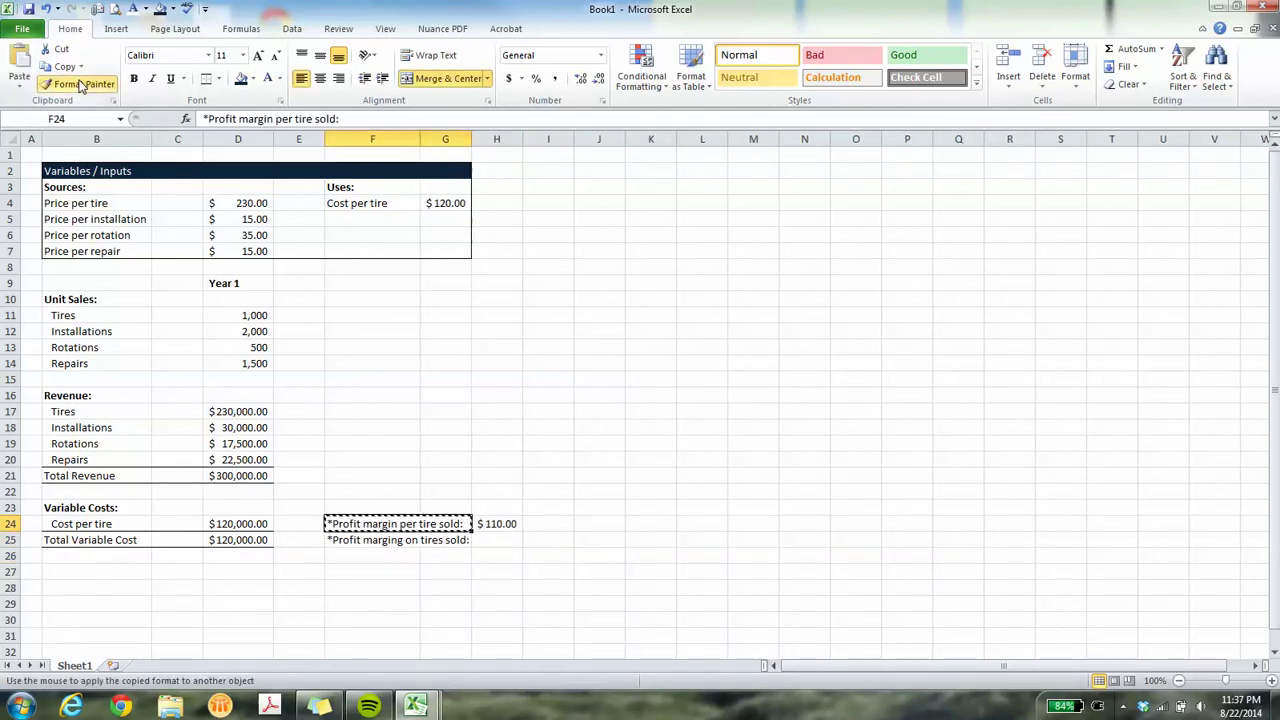
key(Down)
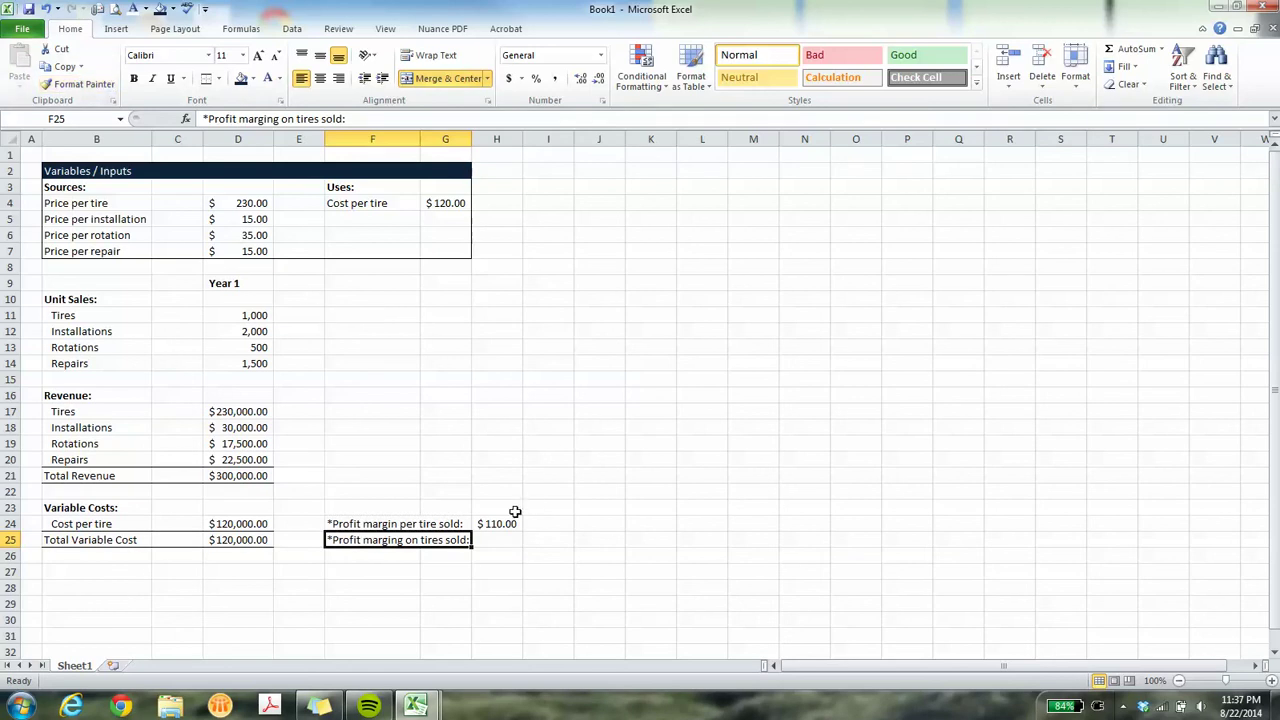
Calculate the total profit margin on tires sold in H25 with the formula =H24*D11.
click(492, 536)
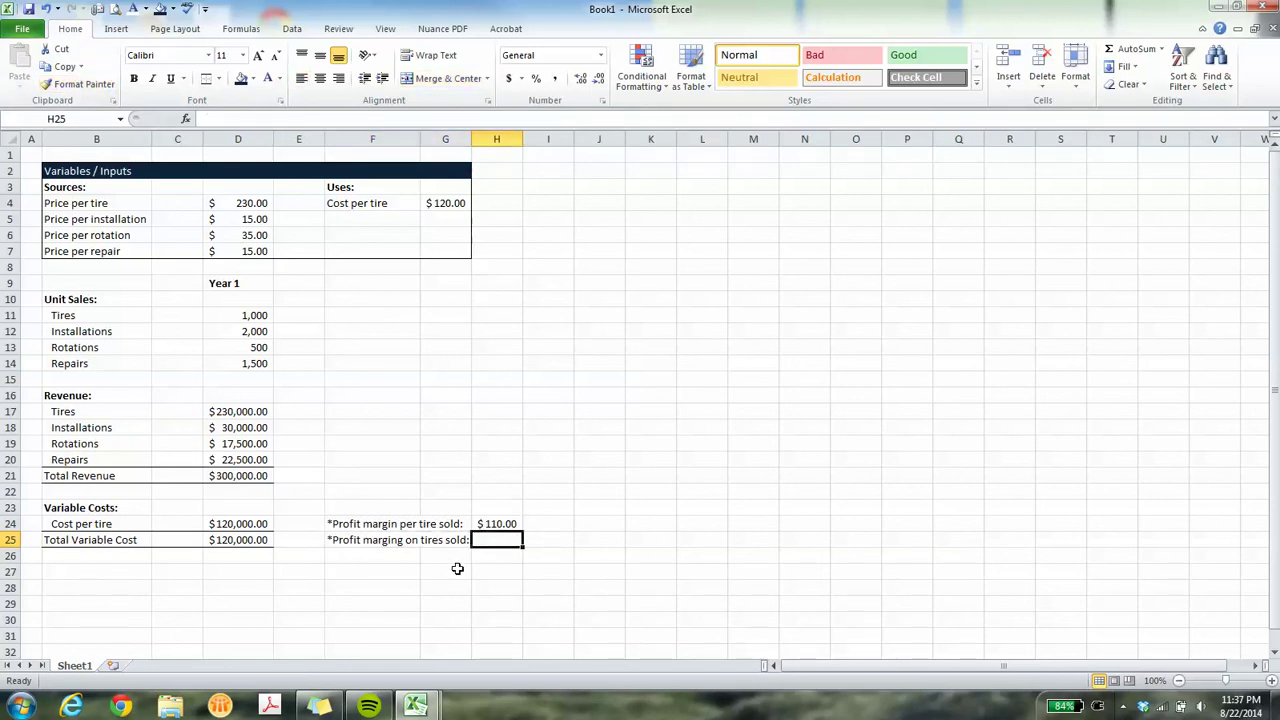
text(=)
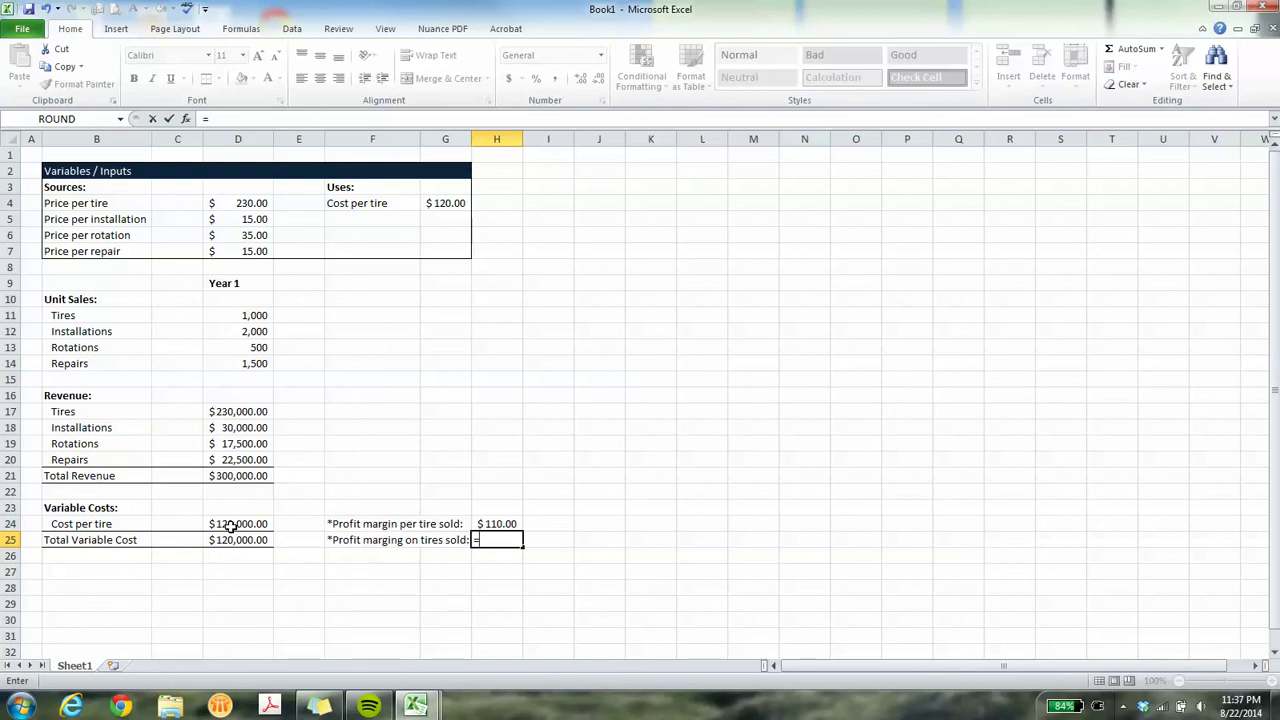
click(506, 523)
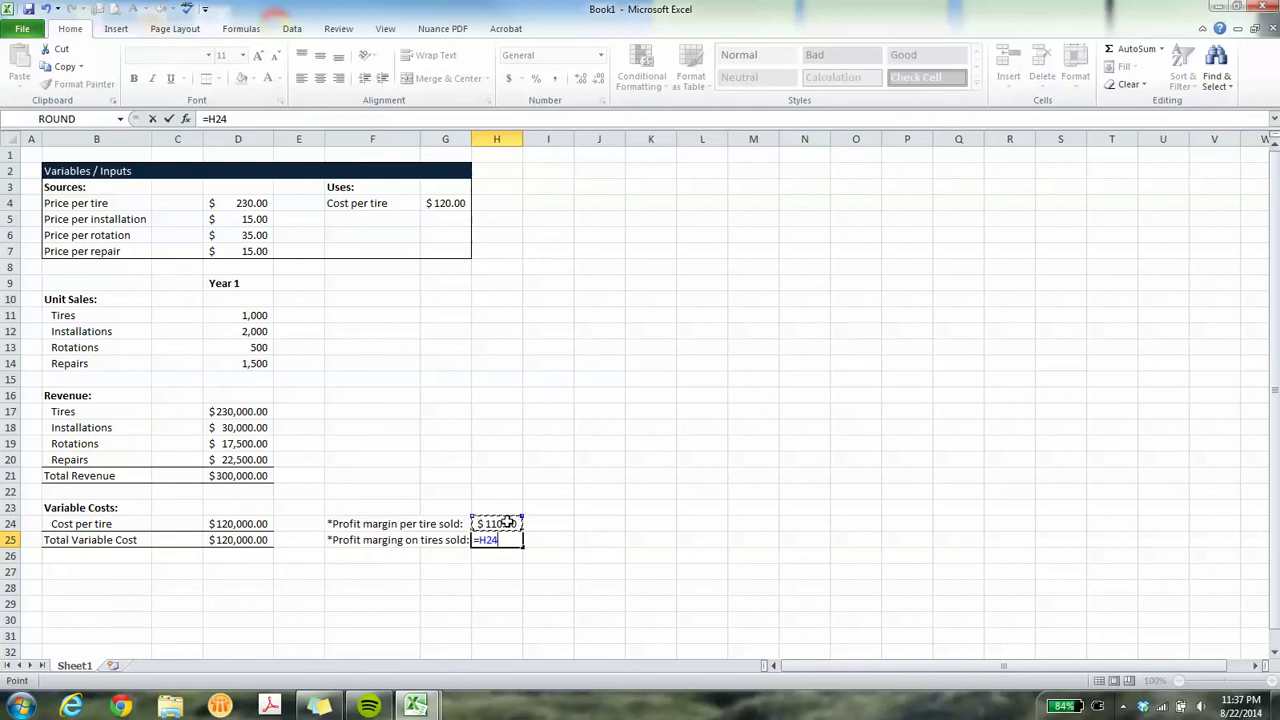
text(*)
click(241, 313)
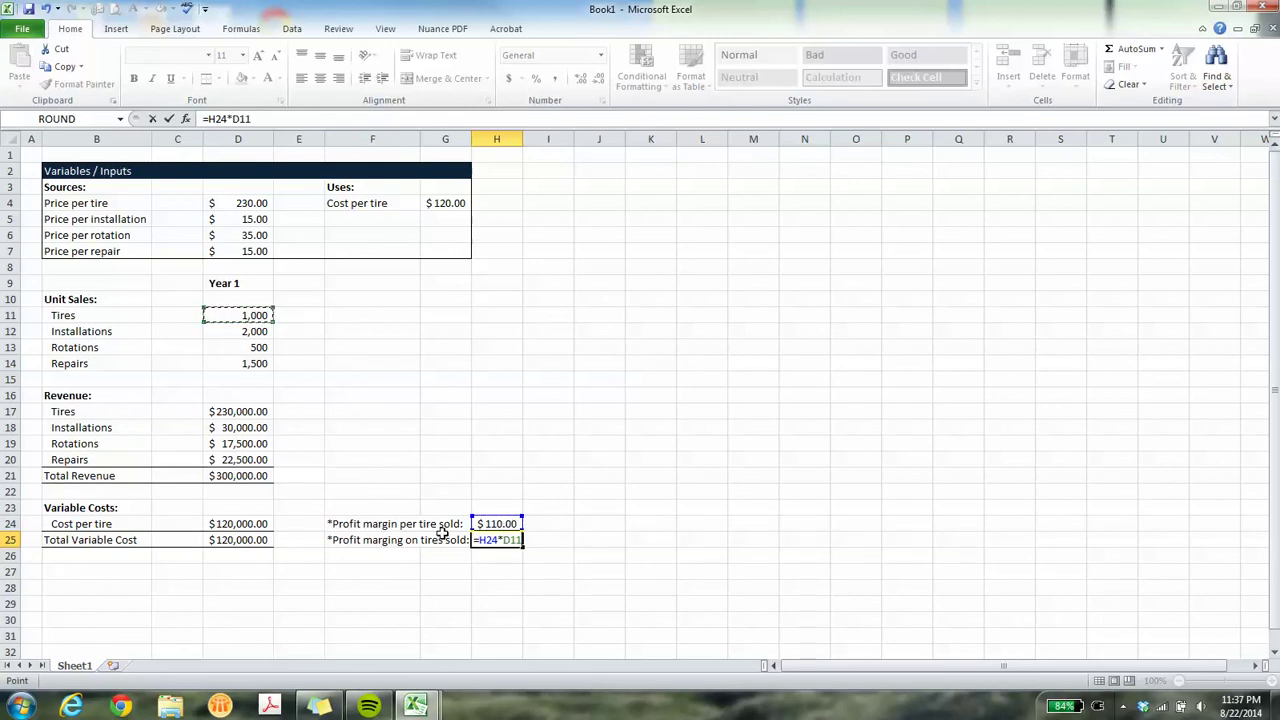
key(Return)
Copy the accounting number format from H24 to H25 and autofit column H to its contents.
click(508, 536)
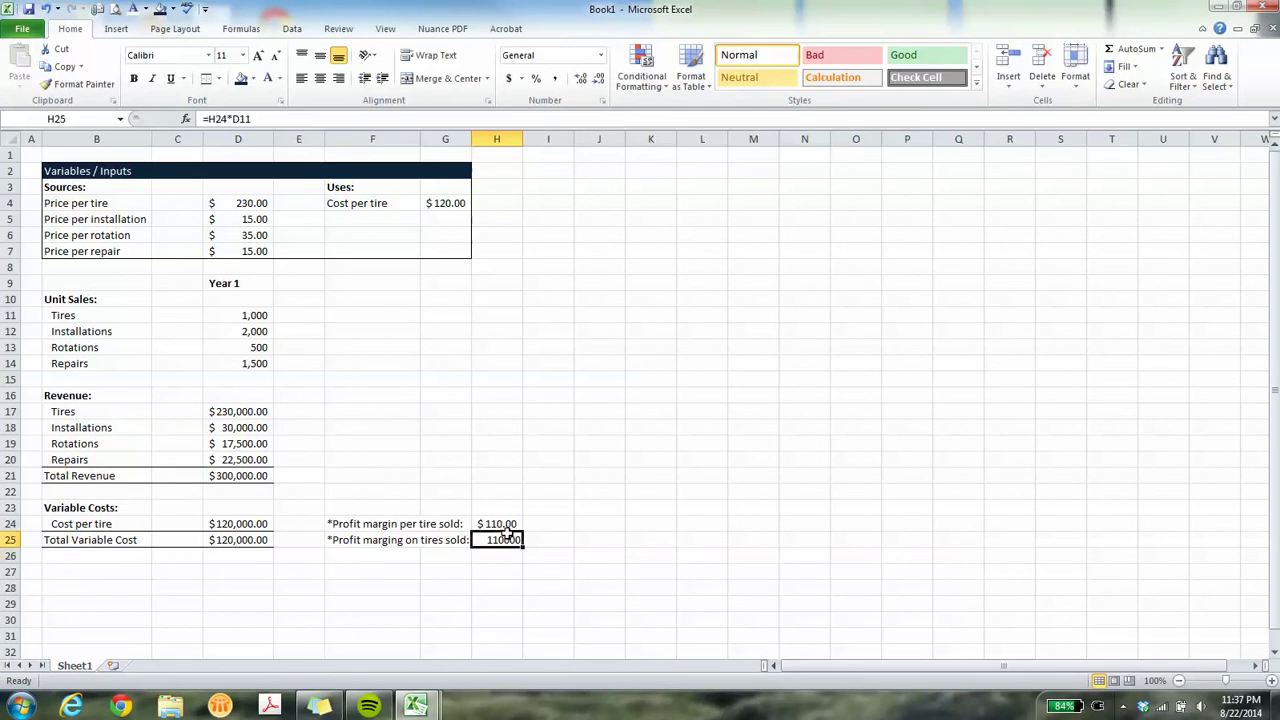
click(508, 524)
click(99, 87)
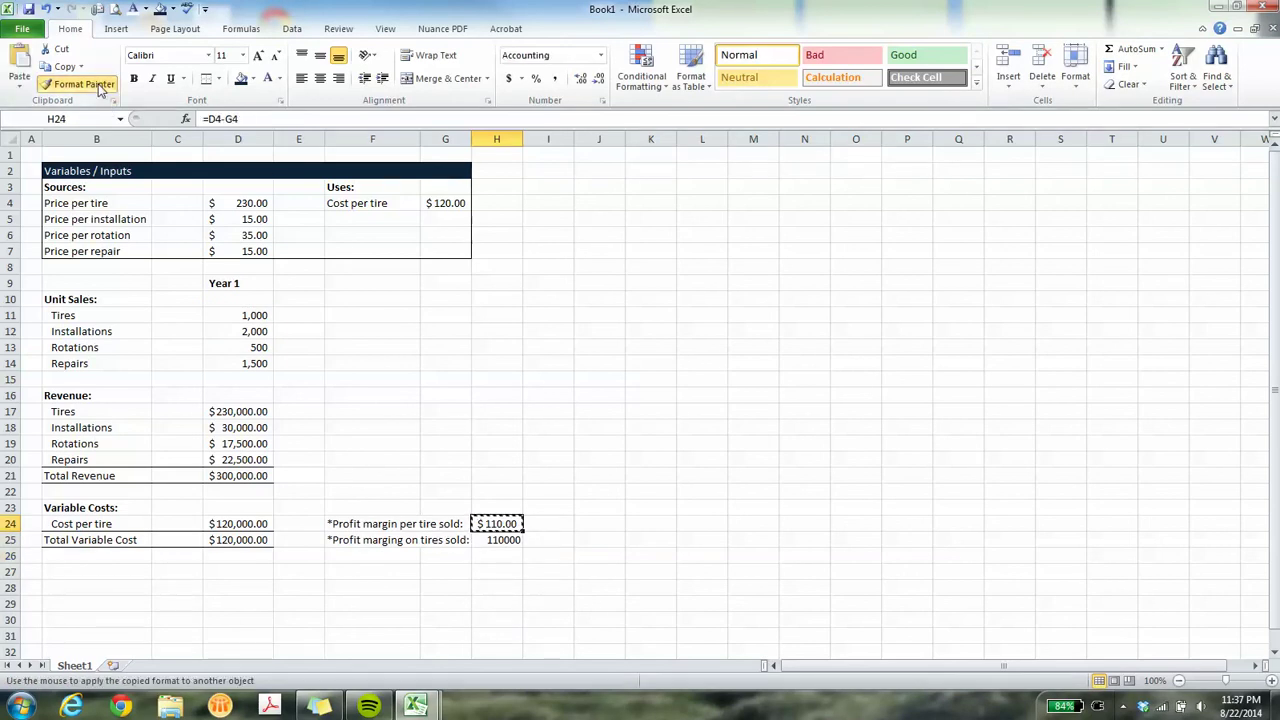
key(Down)
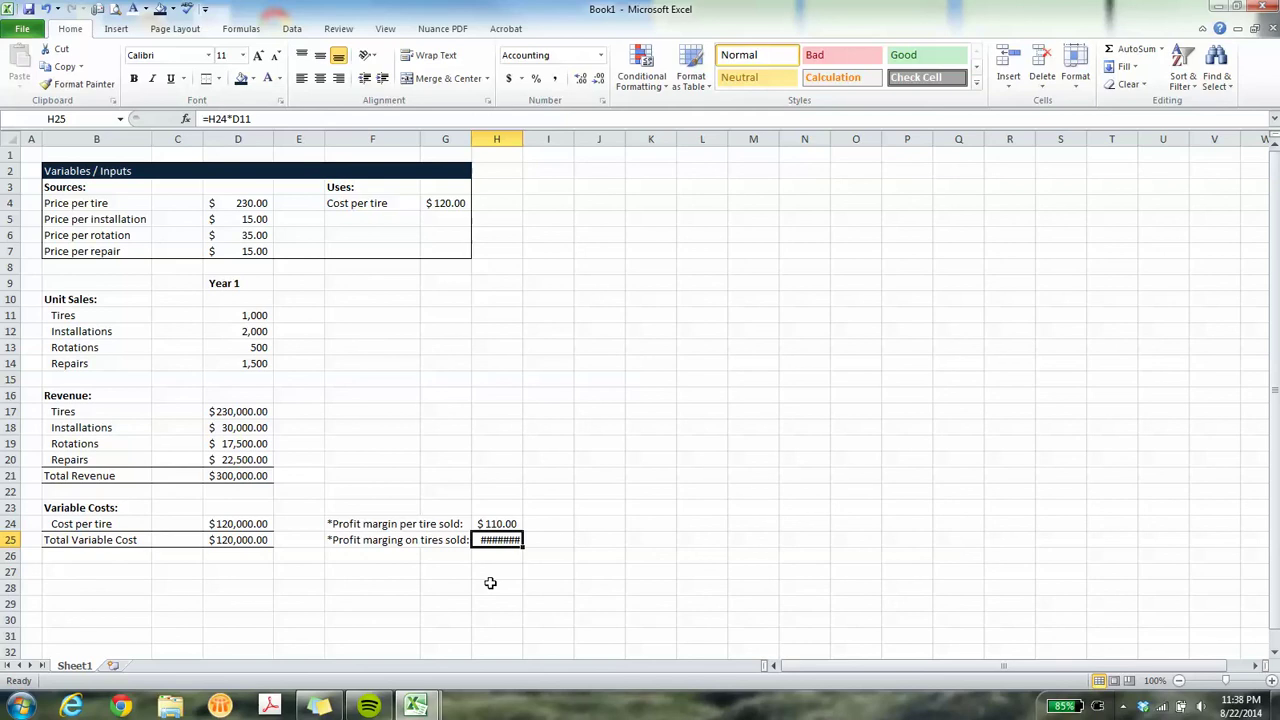
double_click(521, 139)
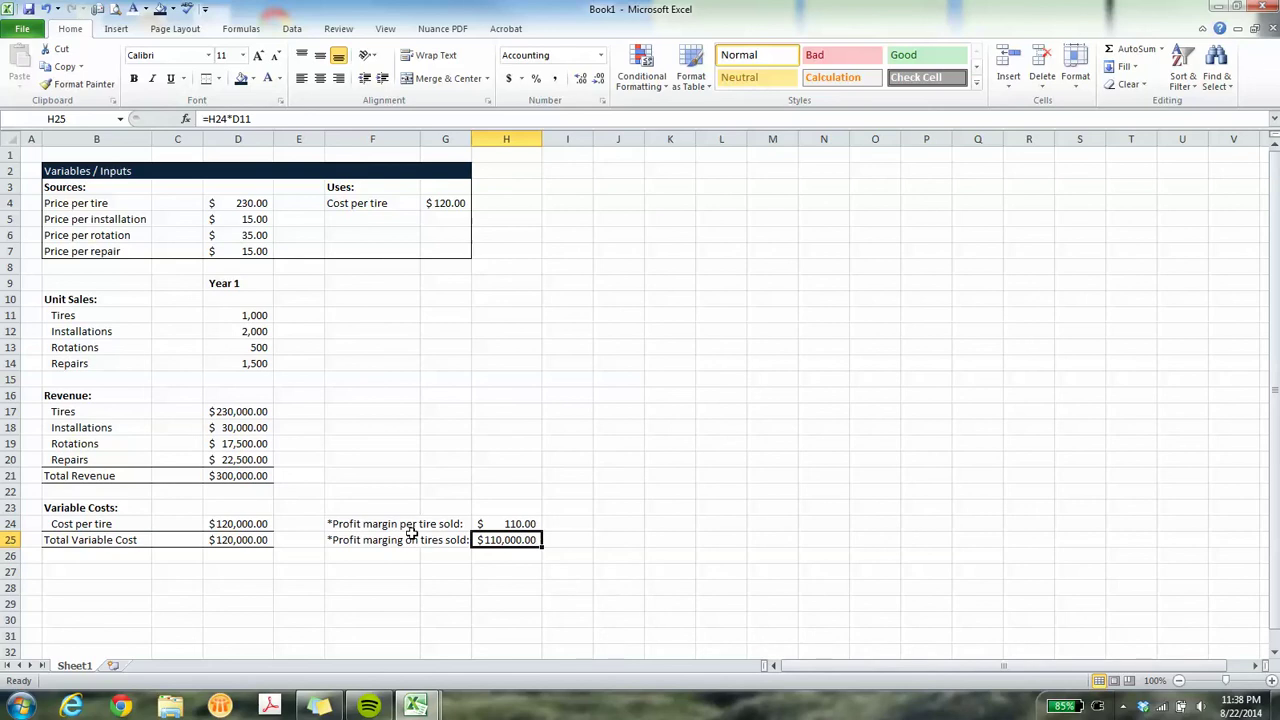
Put a thick box border around the profit margin notes and values in F24:H25.
drag(360, 527, 530, 540)
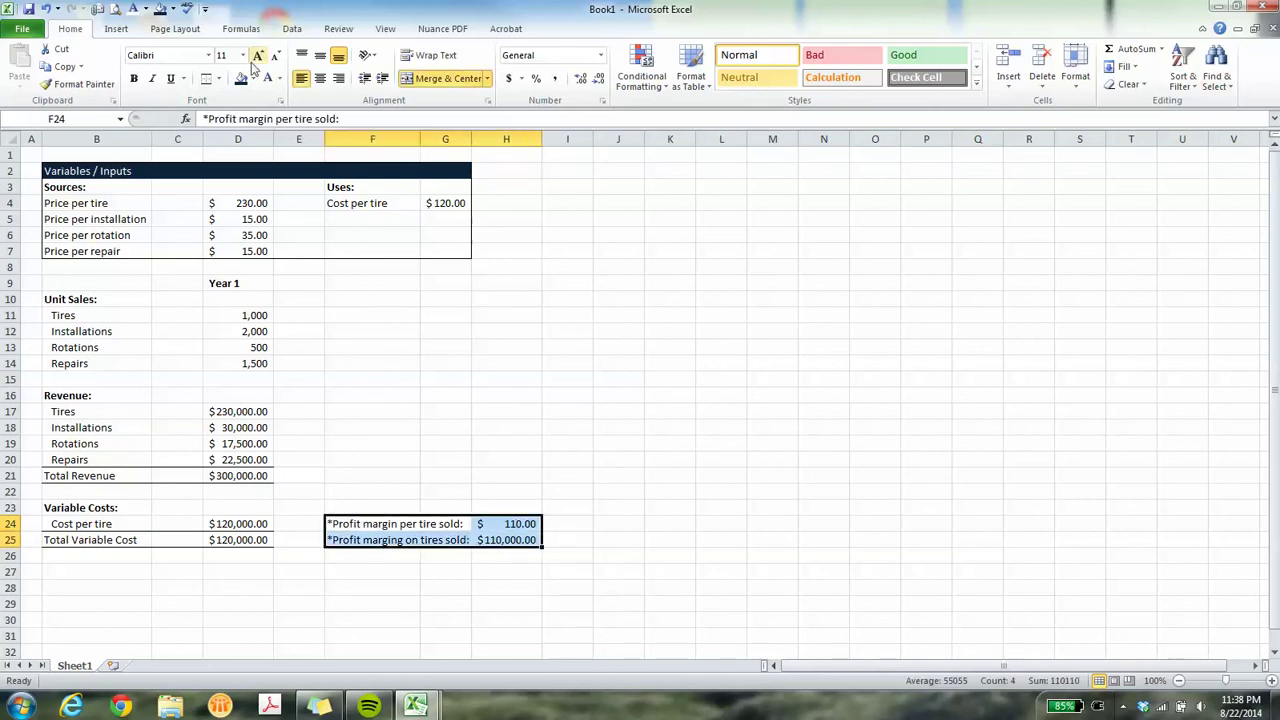
click(218, 79)
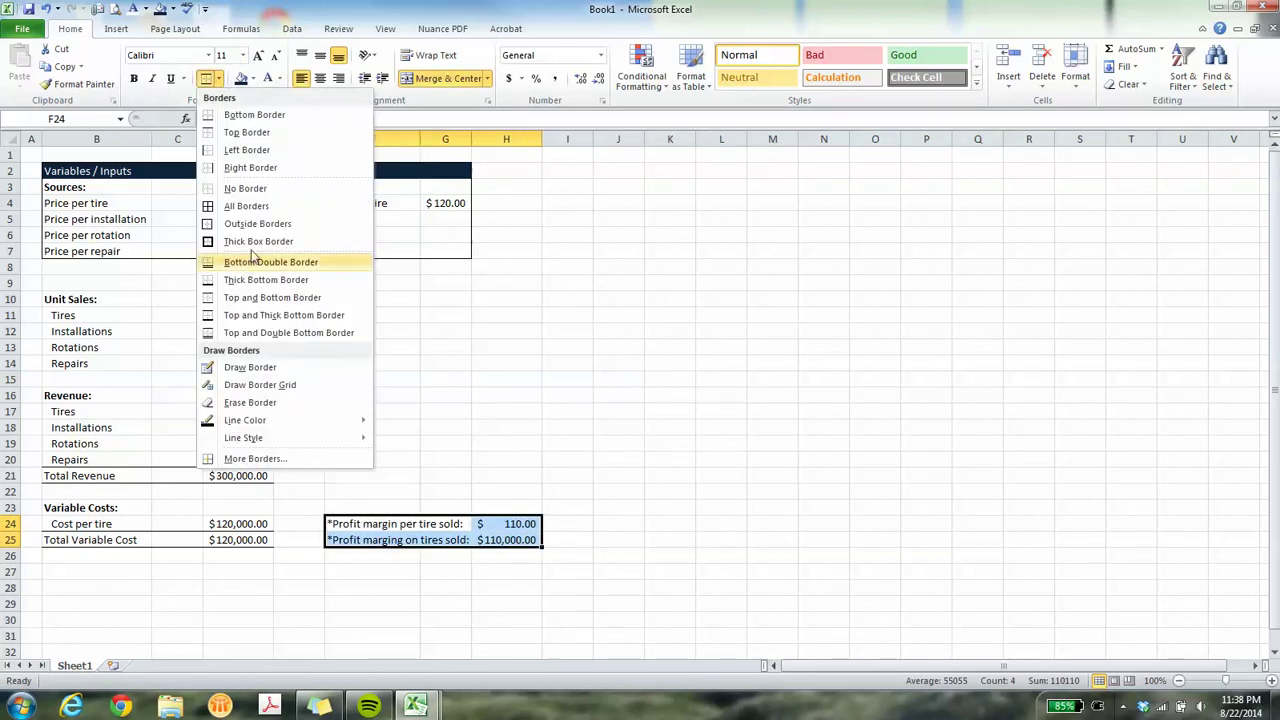
click(258, 241)
click(384, 577)
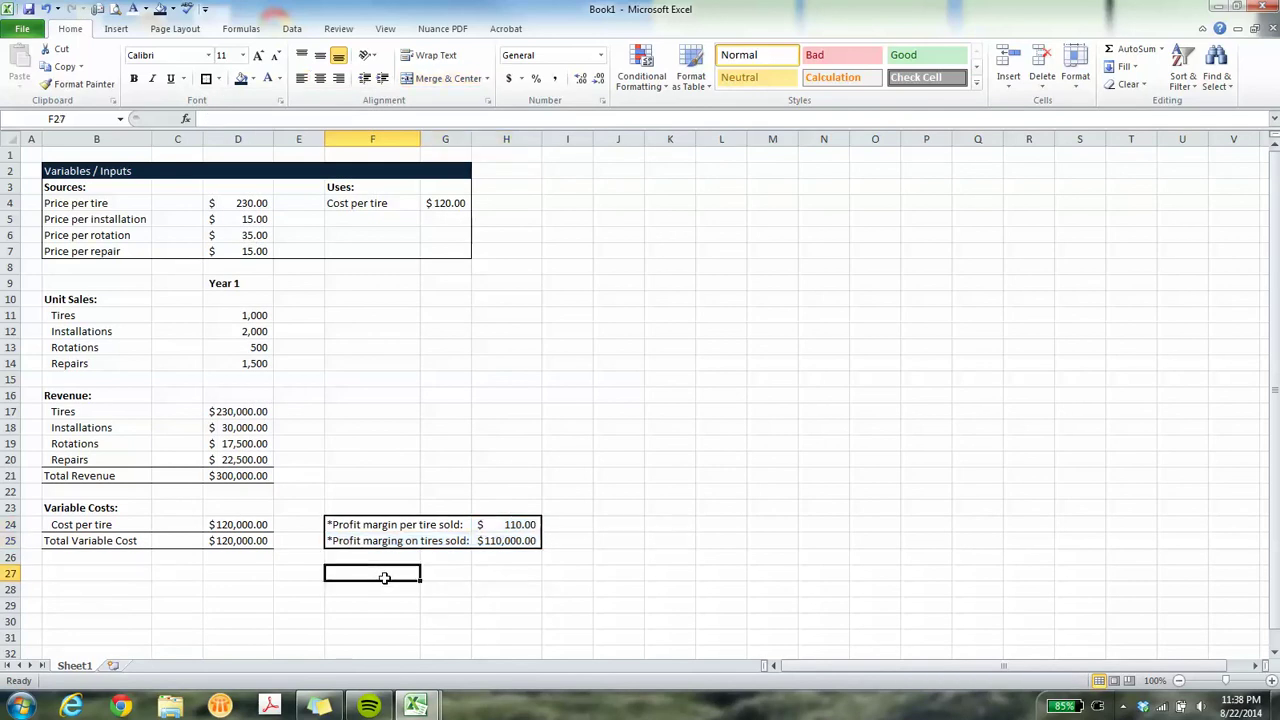
Copy the bold formatting of the Variable Costs: heading to B27 and enter the heading Fixed Costs: there.
key(Left)
key(Left)
key(Left)
key(Left)
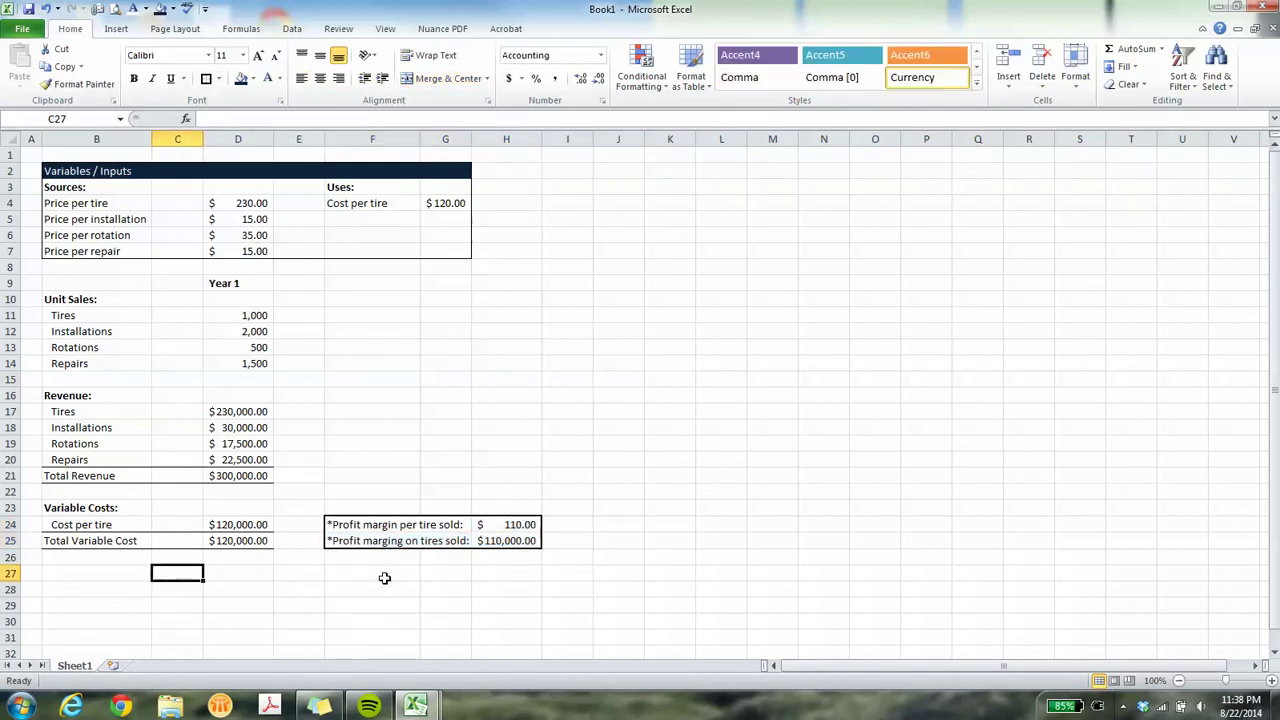
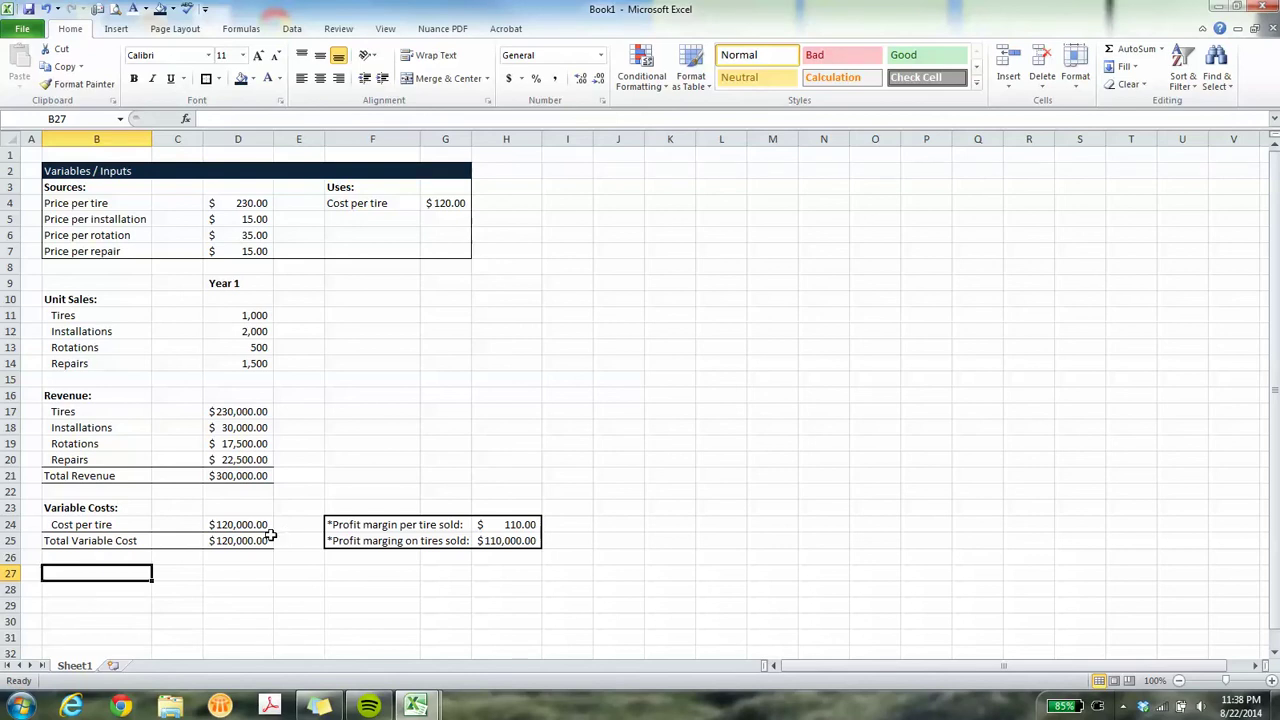
key(Up)
key(Up)
key(Up)
key(Up)
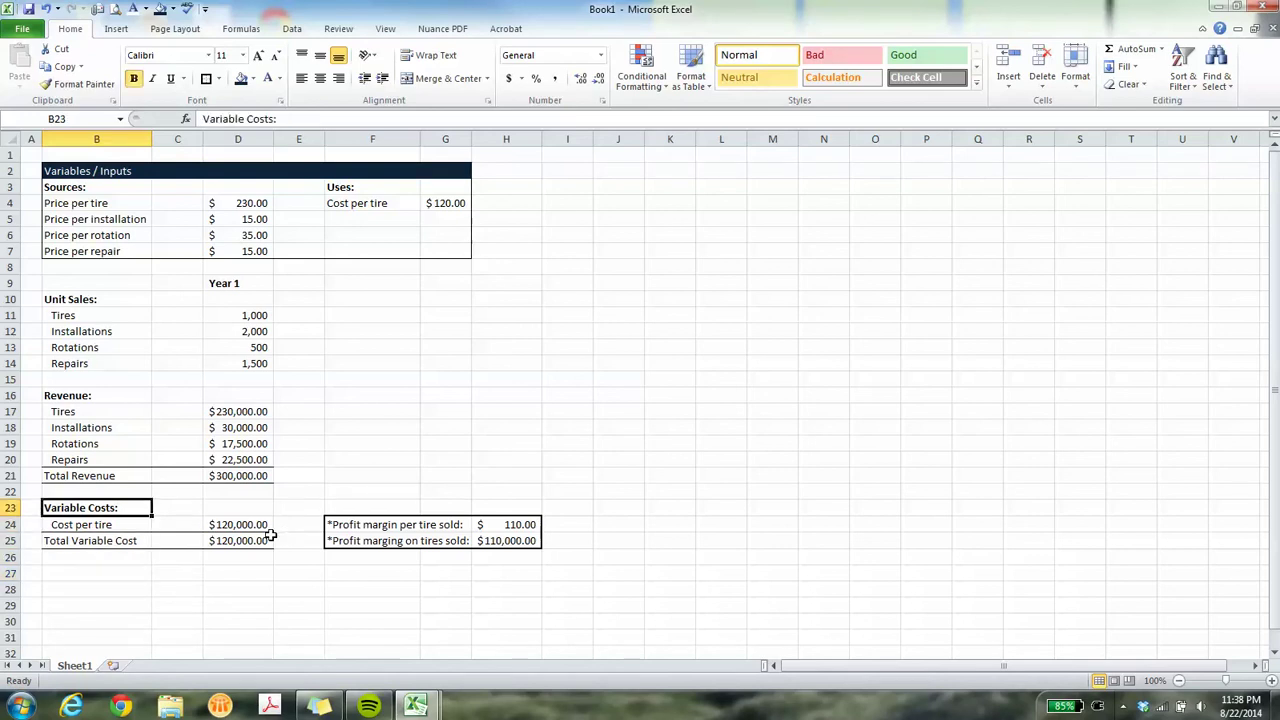
click(78, 84)
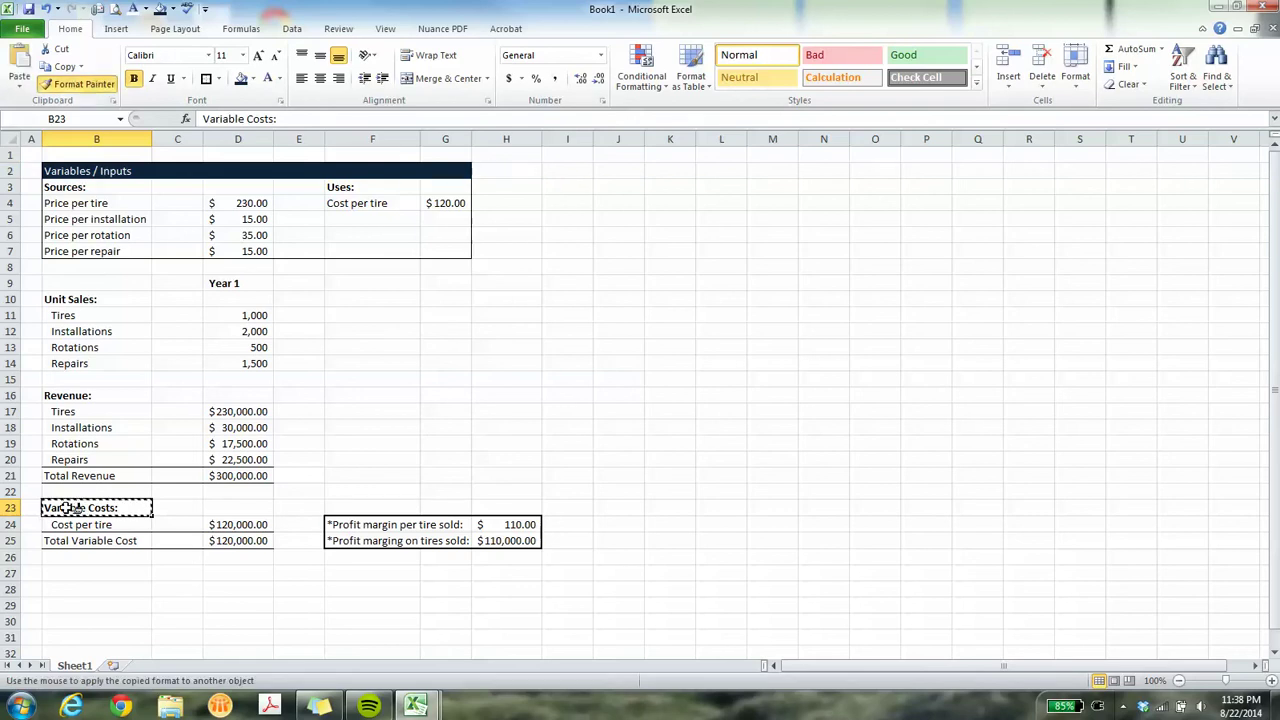
click(62, 571)
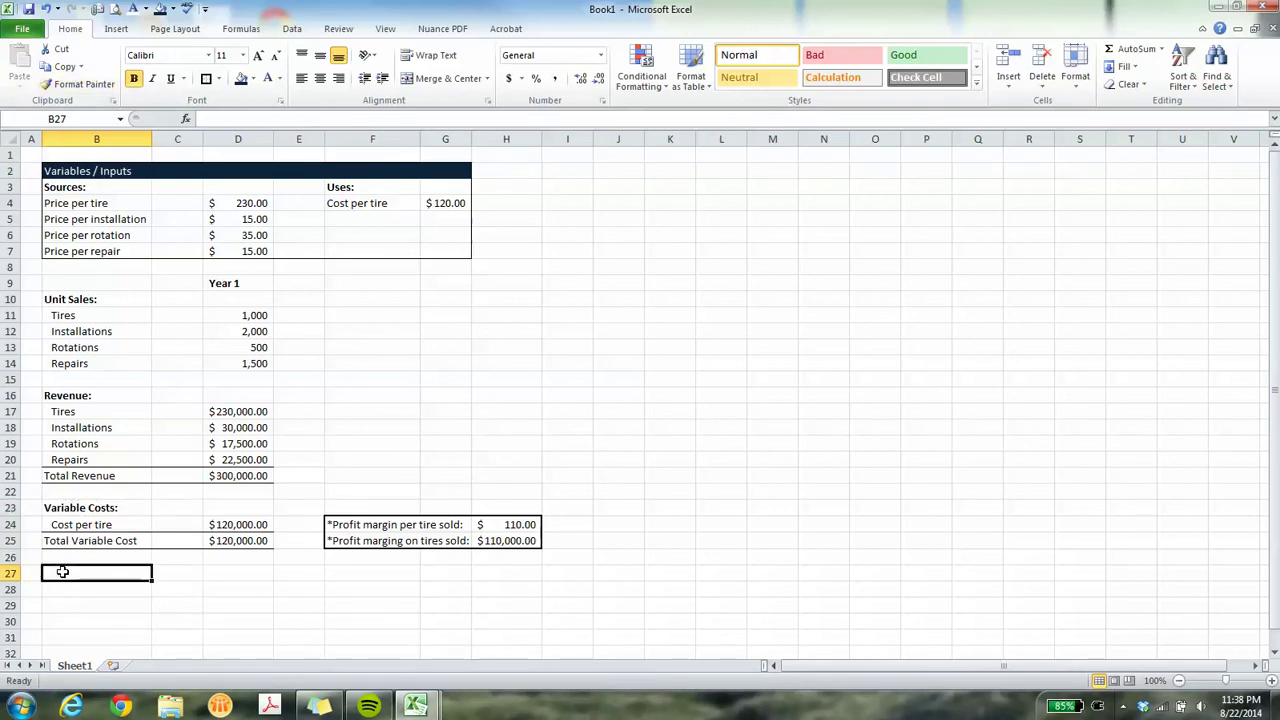
text(Fixed Costs:)
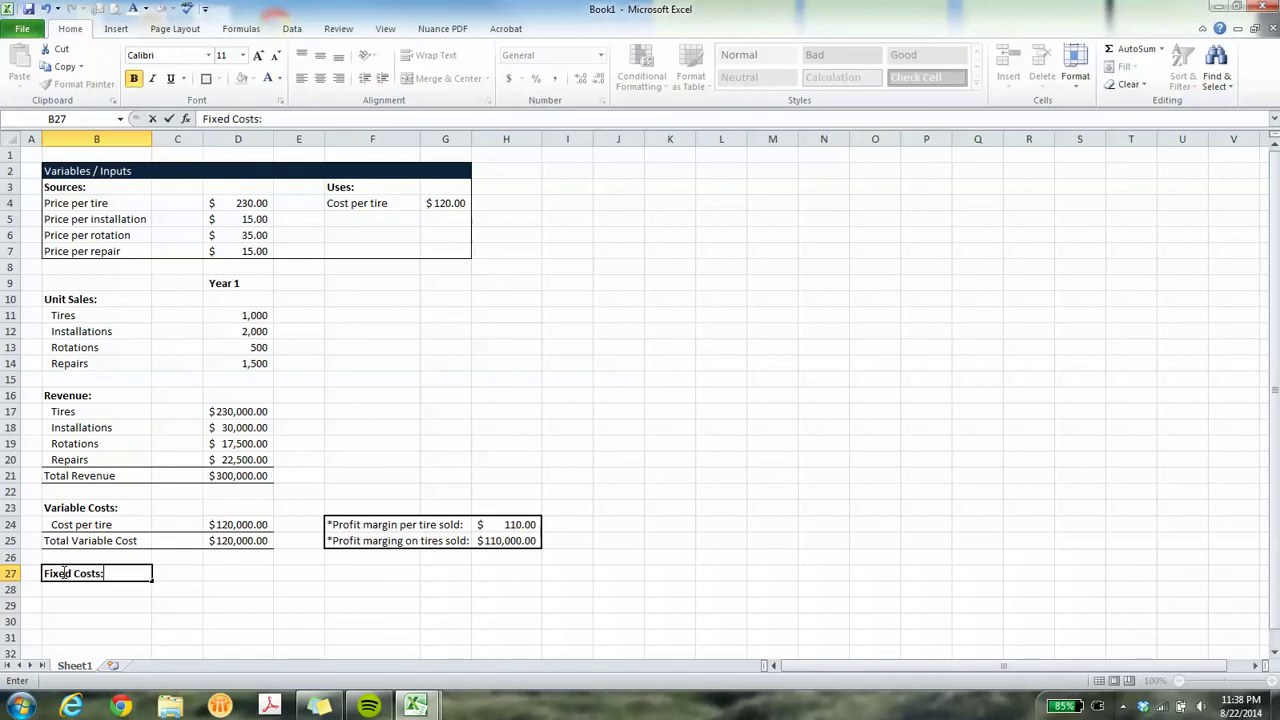
key(Return)
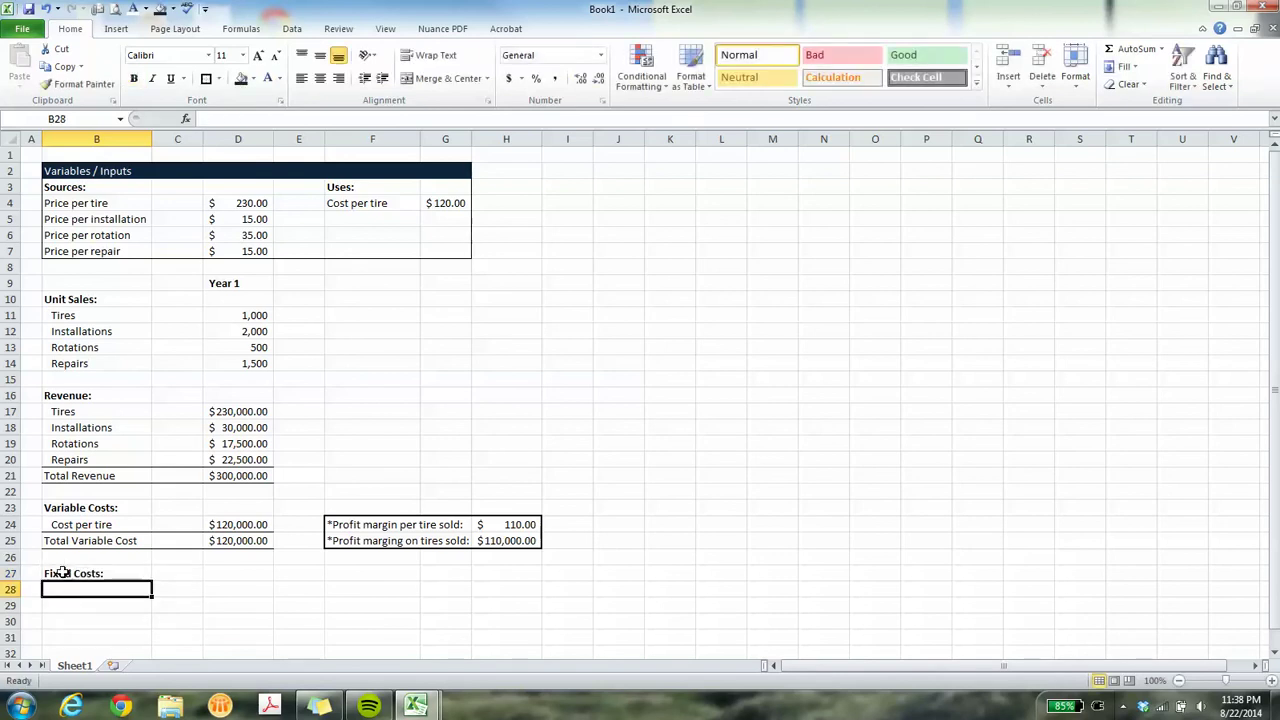
Enter the label Payroll in B28 under the fixed costs heading and indent it one level.
text(Payroll)
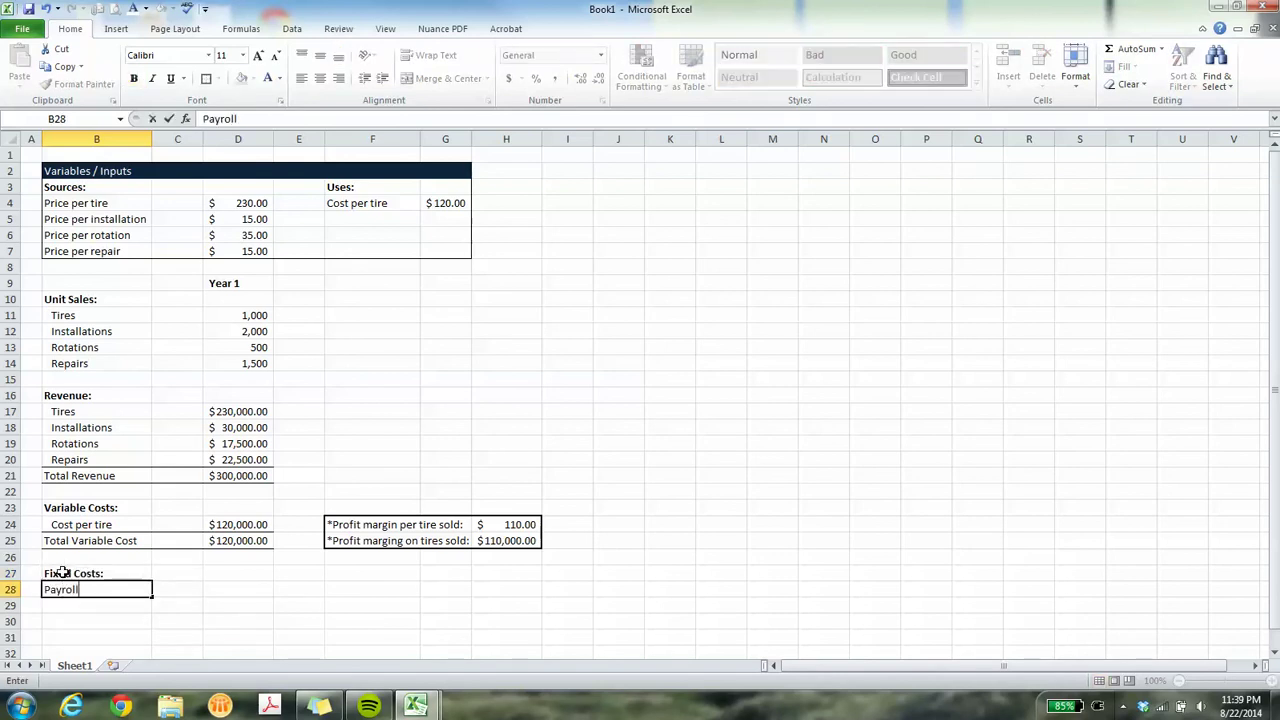
key(Return)
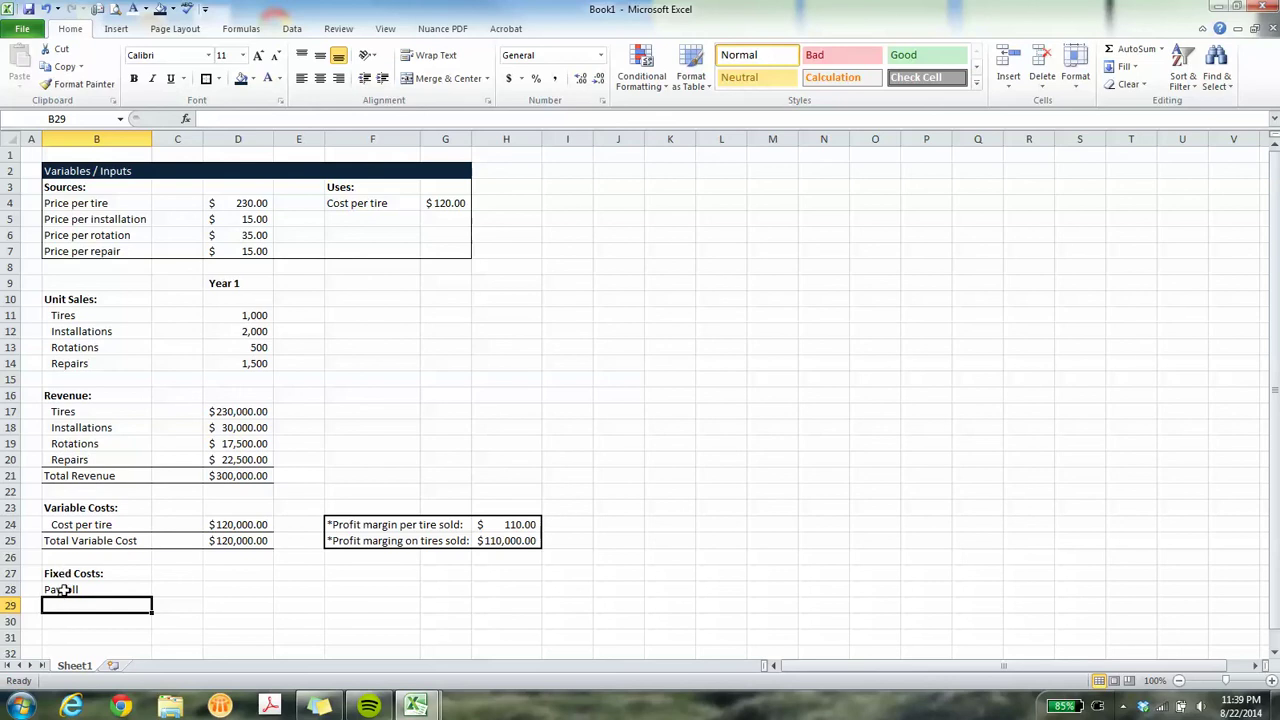
click(64, 589)
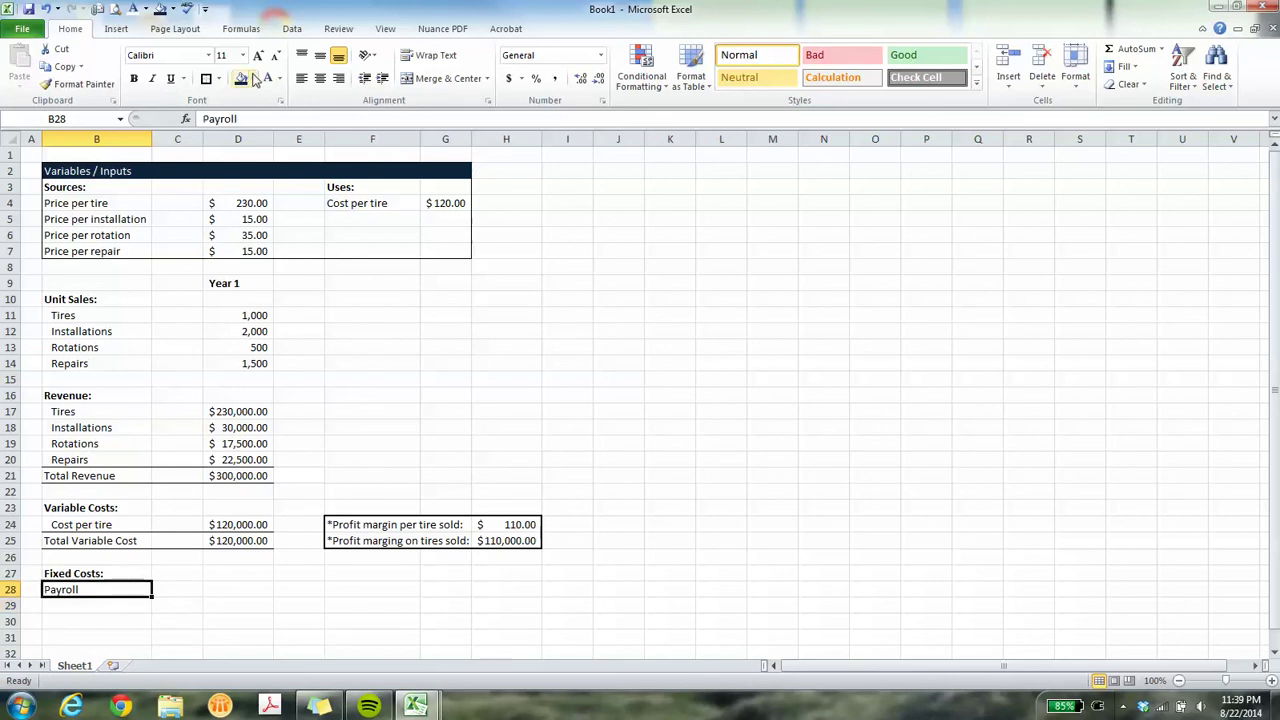
click(383, 79)
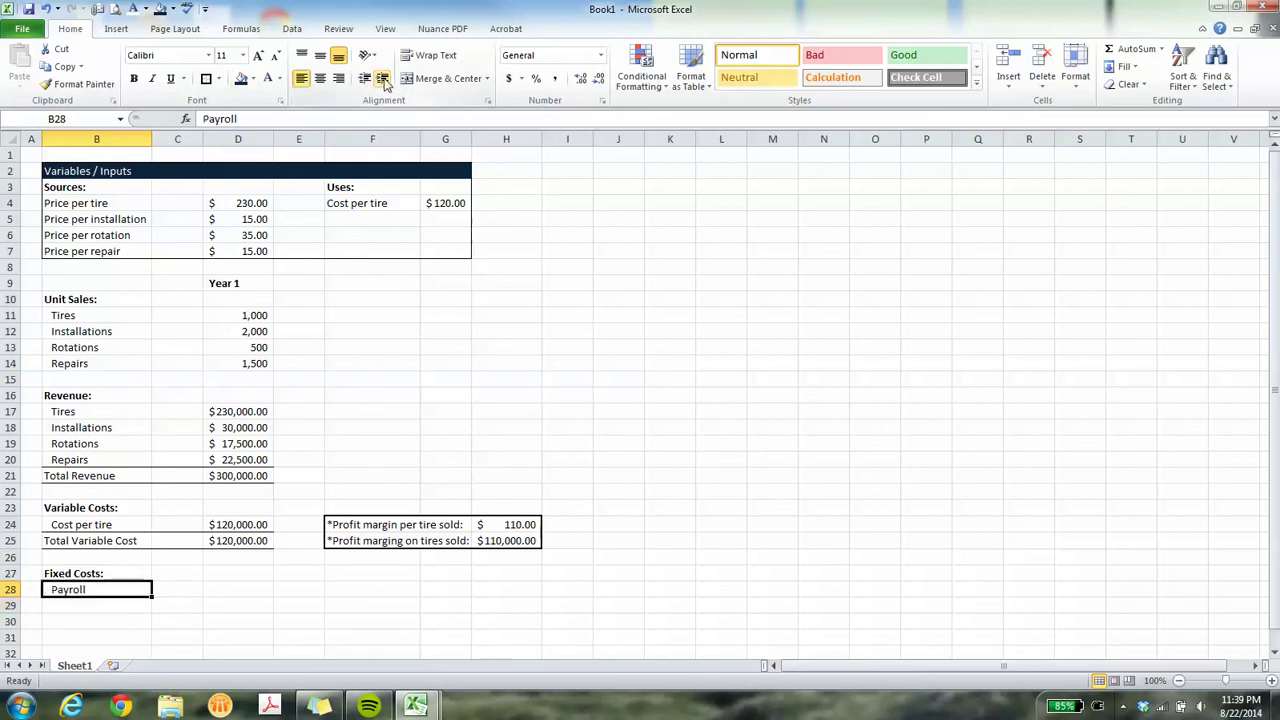
Enter the label Mechanics in B29, directly below the payroll label.
click(116, 601)
text(Mechanics)
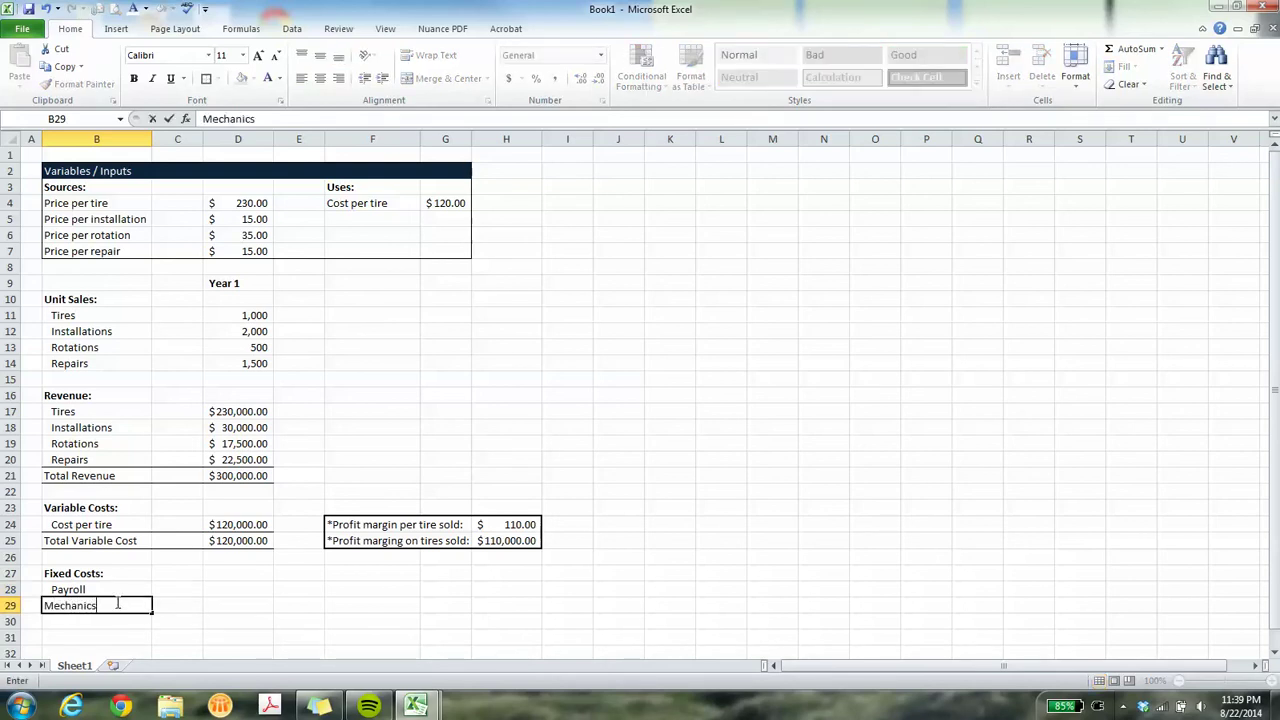
key(Return)
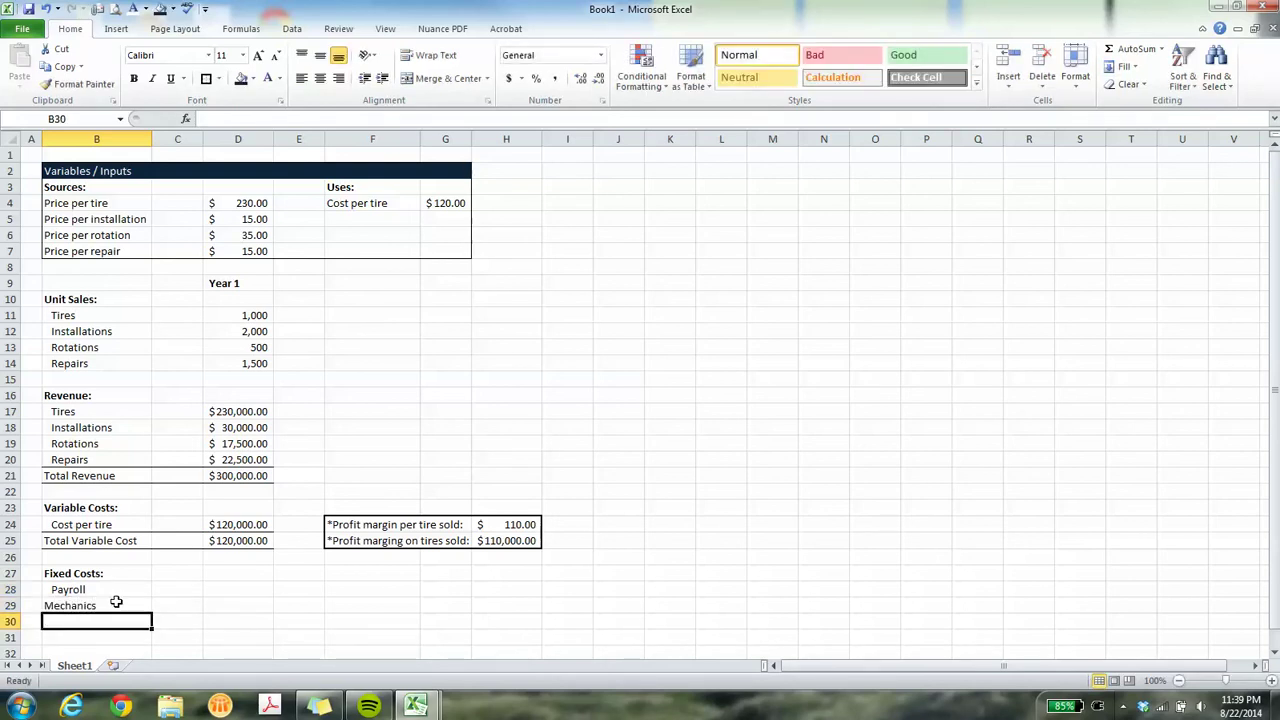
Enter the first names of the two mechanics in B30 and B31, below the Mechanics label.
text(Tim)
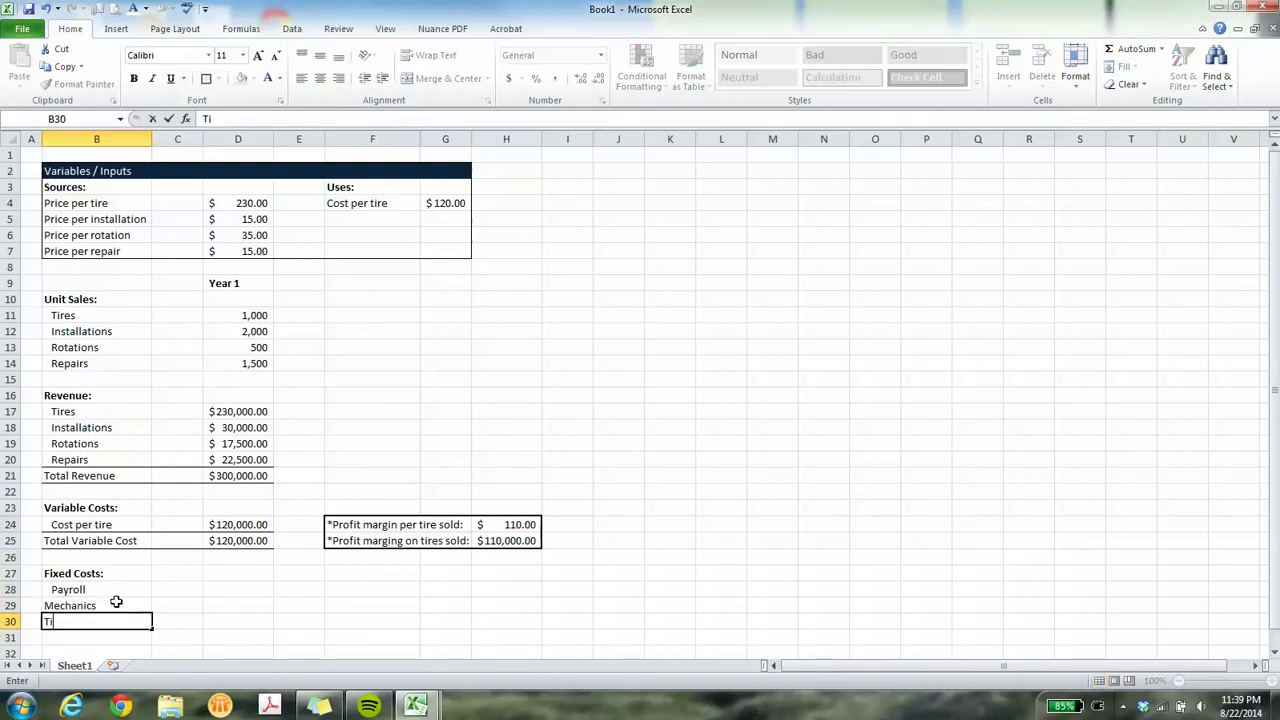
key(Return)
text(DUnc)
key(BackSpace)
key(BackSpace)
key(BackSpace)
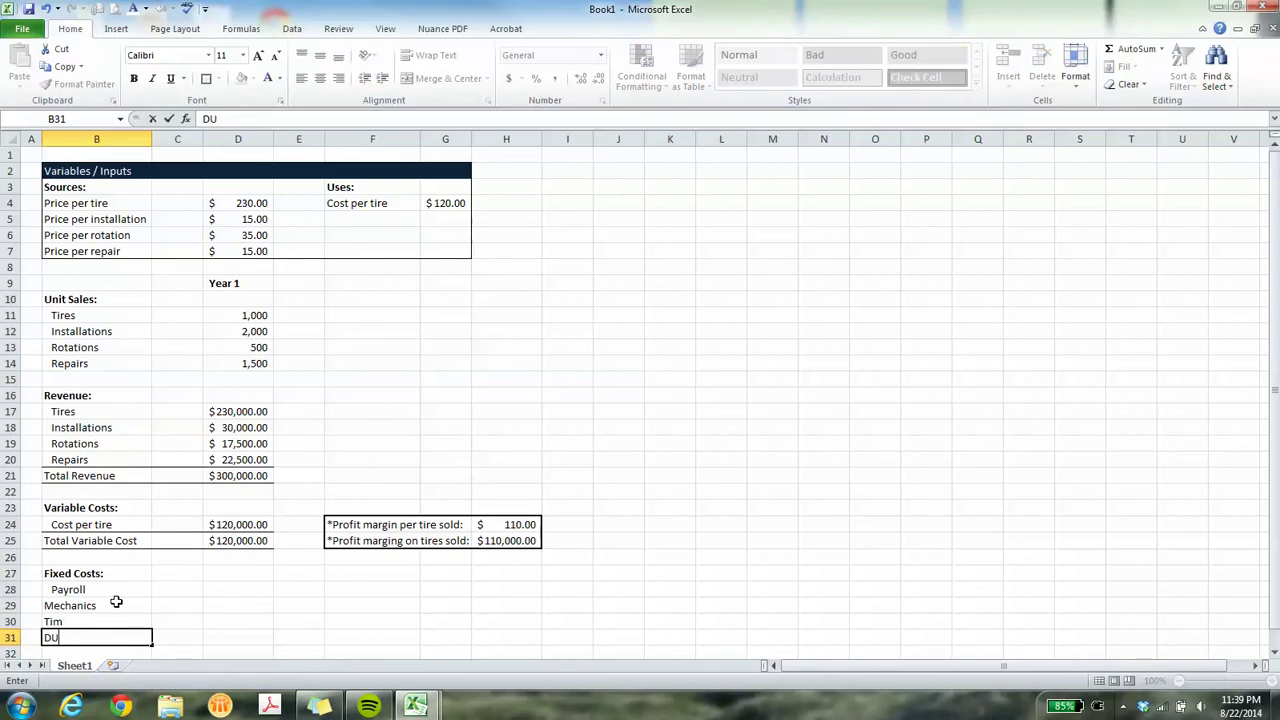
text(uncan)
key(Return)
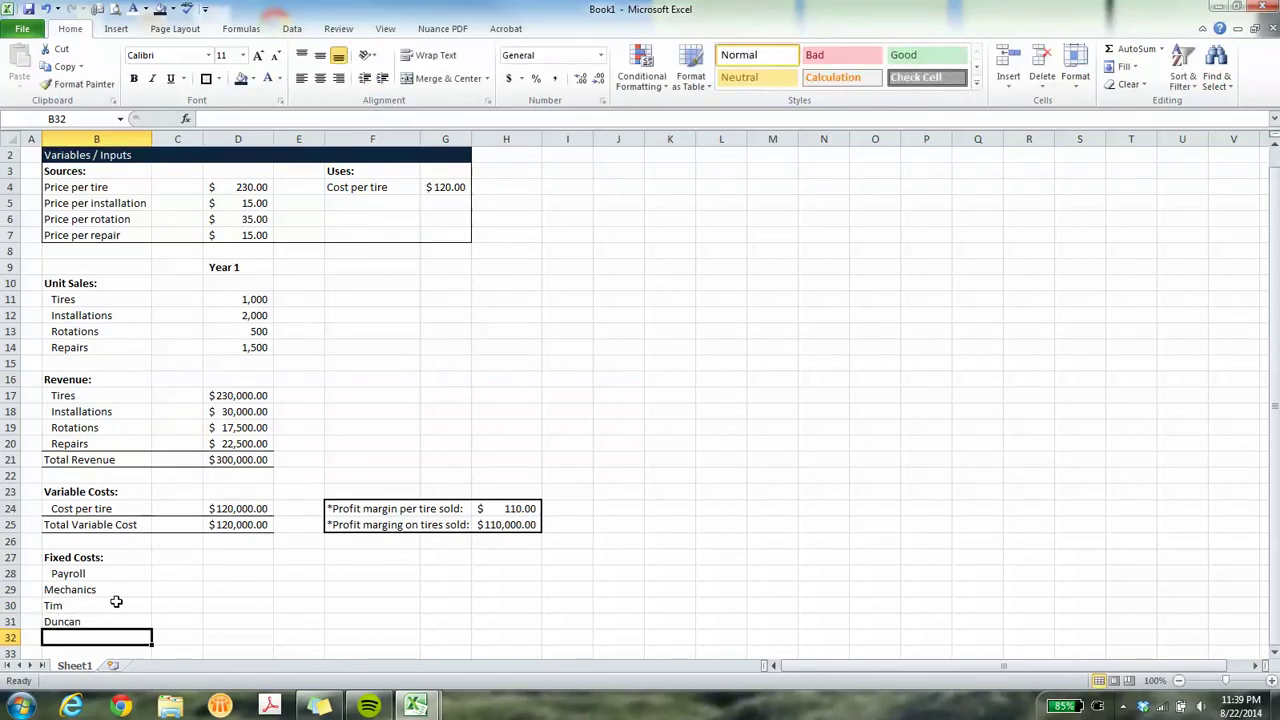
Add a Clerical label in B32 and enter the clerical employee's first name in B33.
text(Clerical)
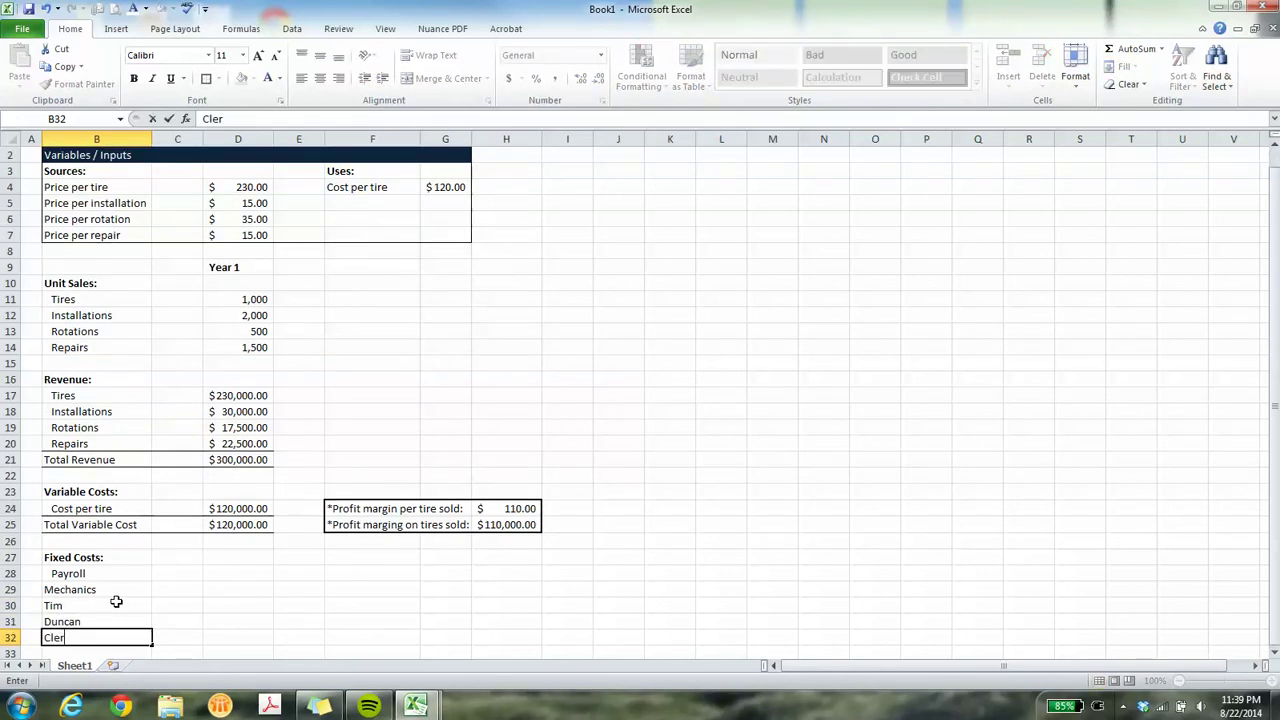
key(Return)
text(Madge)
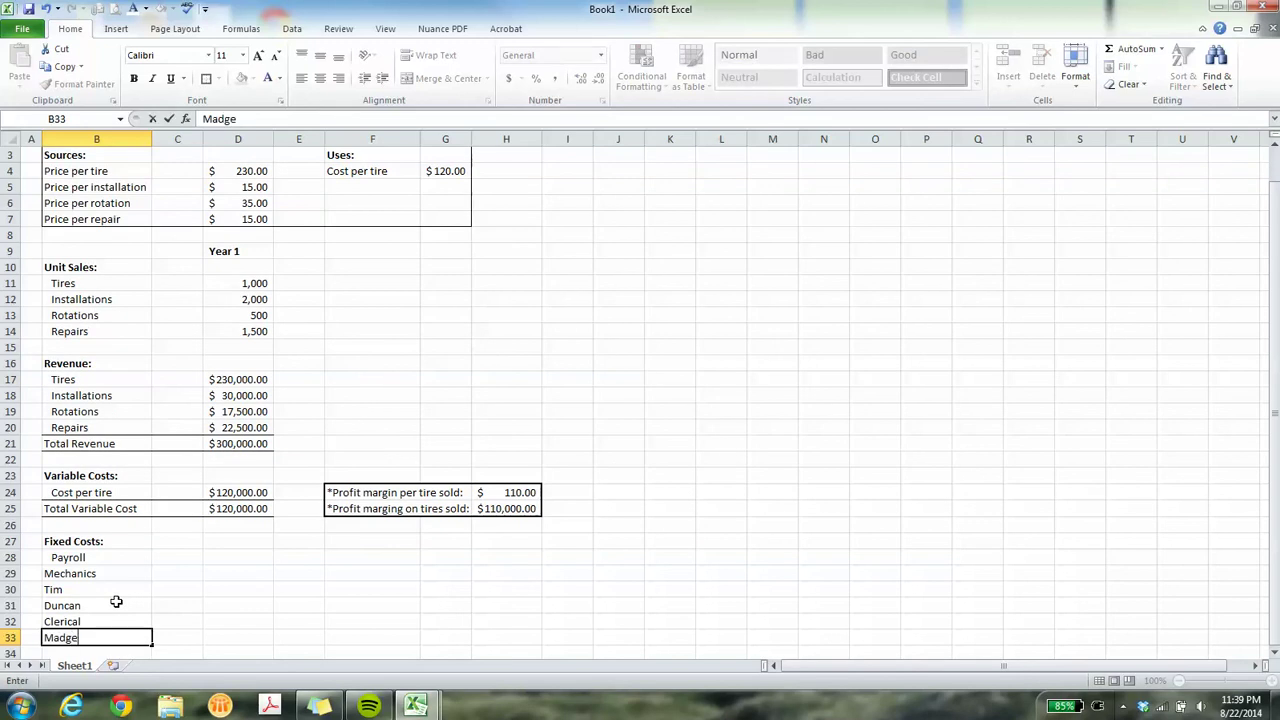
key(Return)
Indent the payroll entries in B29:B33 by one level beneath Payroll.
key(Up)
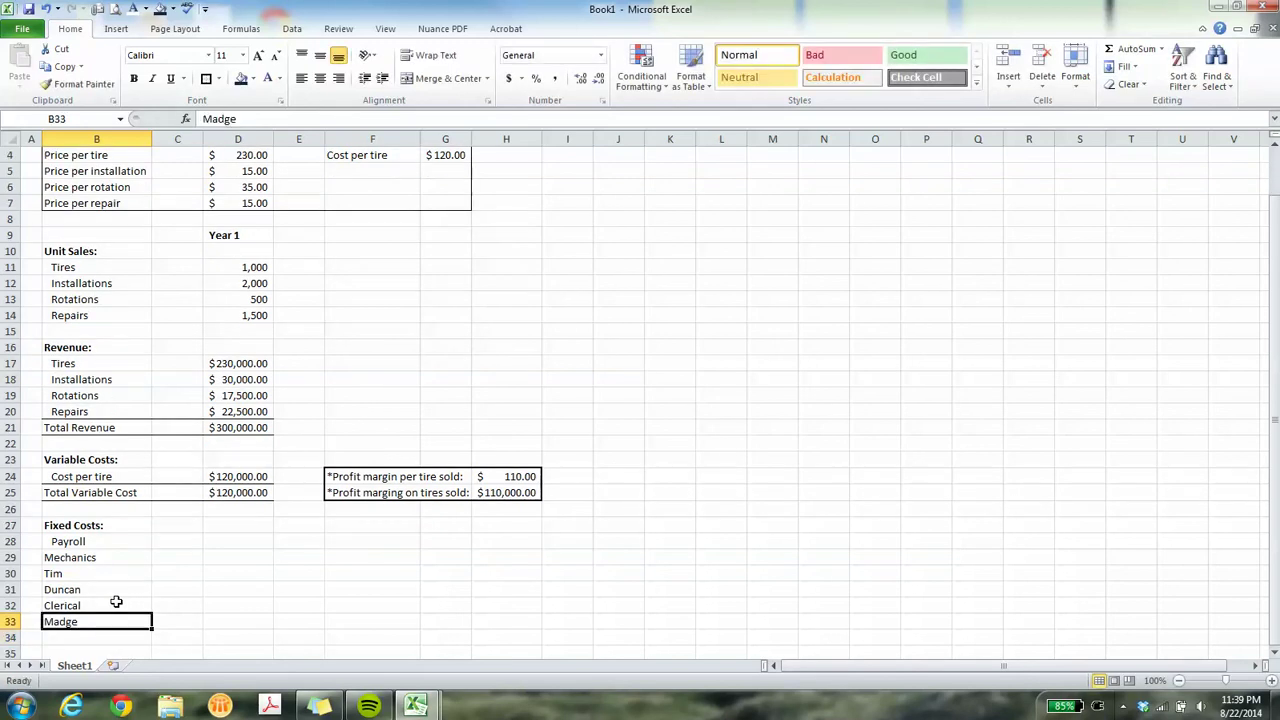
key(shift+Up)
key(shift+Up)
key(shift+Up)
key(shift+Up)
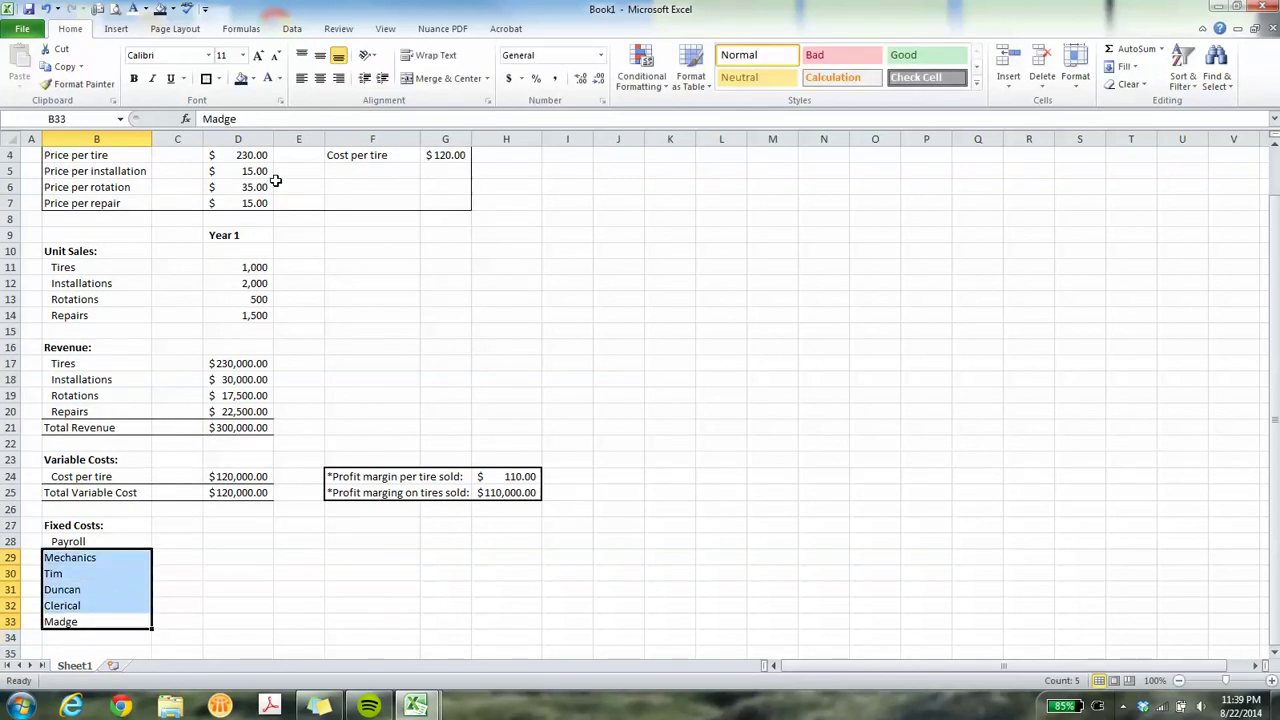
click(382, 78)
Indent only the three employee names in B30, B31 and B33 by one further level.
drag(98, 573, 90, 622)
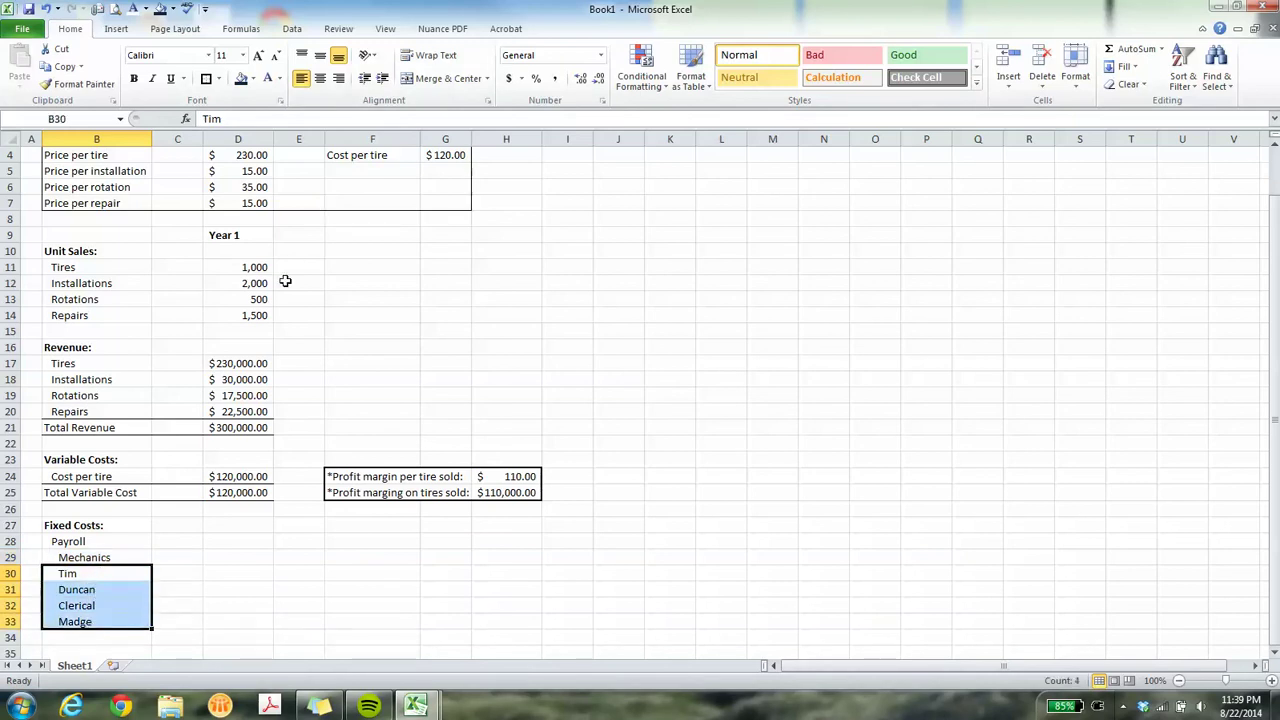
drag(106, 577, 108, 590)
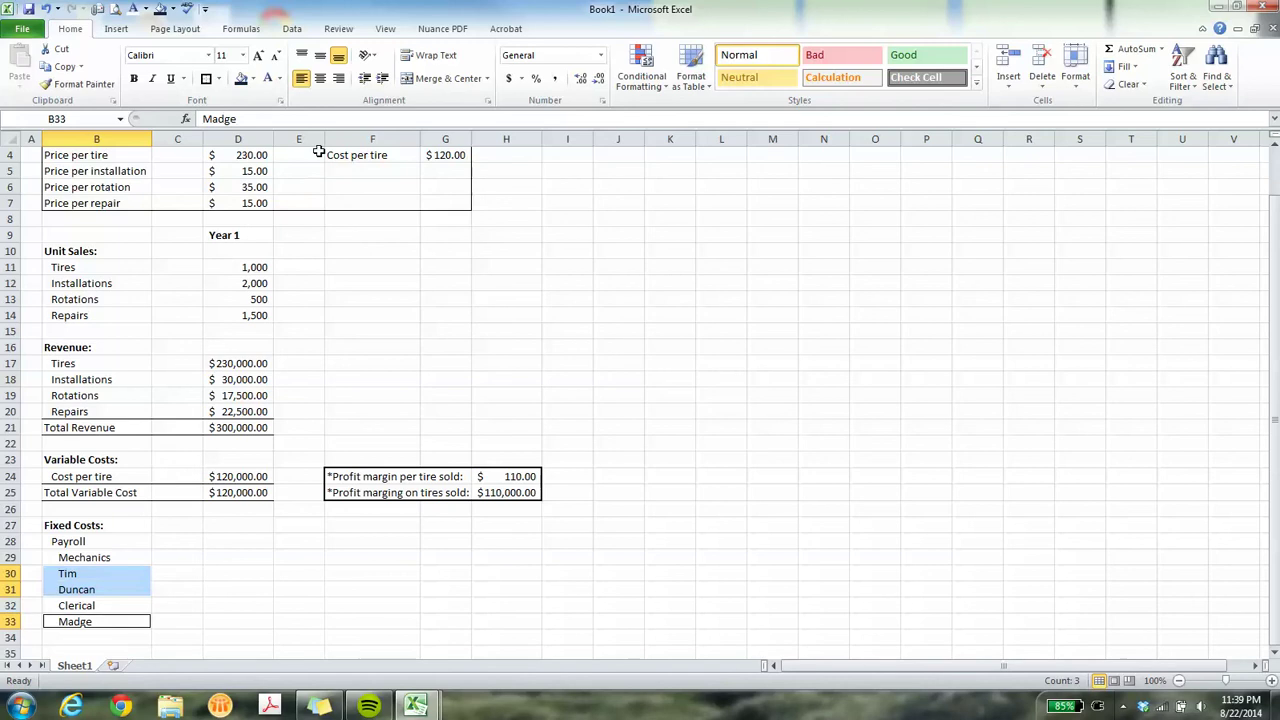
click(384, 78)
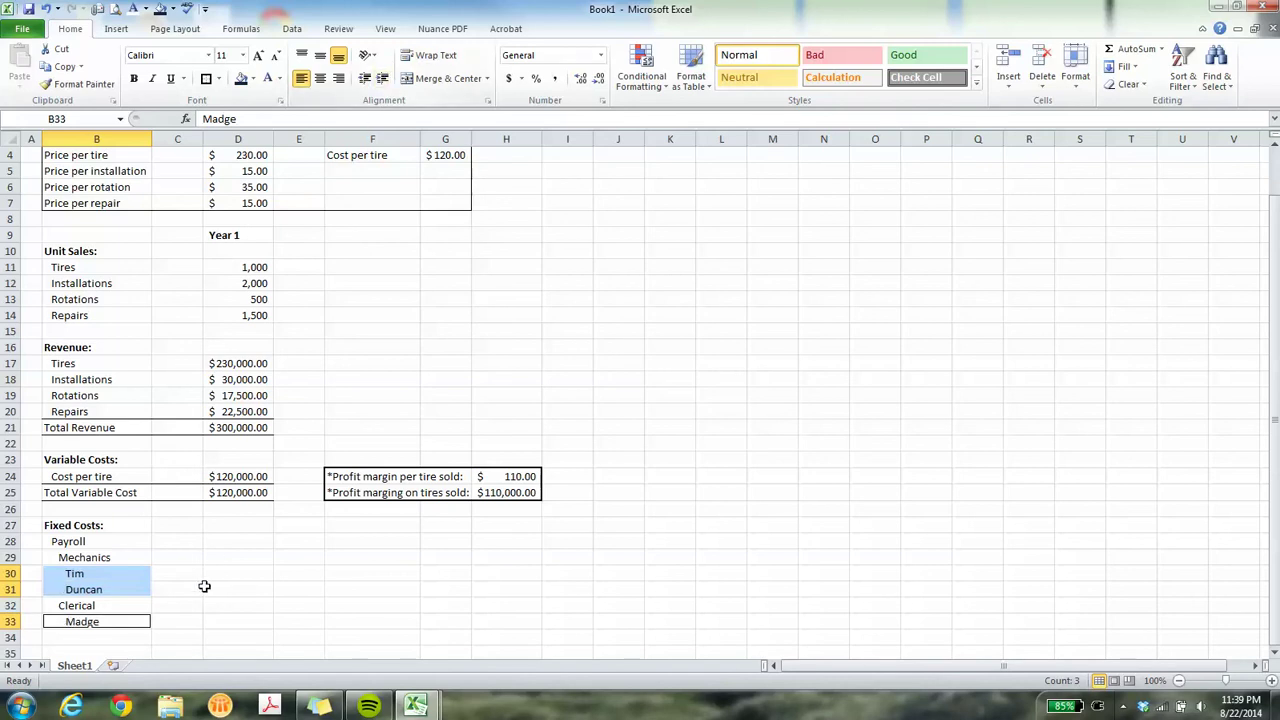
Enter the employees' salaries in column C: 26000 in C30, 30000 in C31 and 23000 in C33.
click(205, 543)
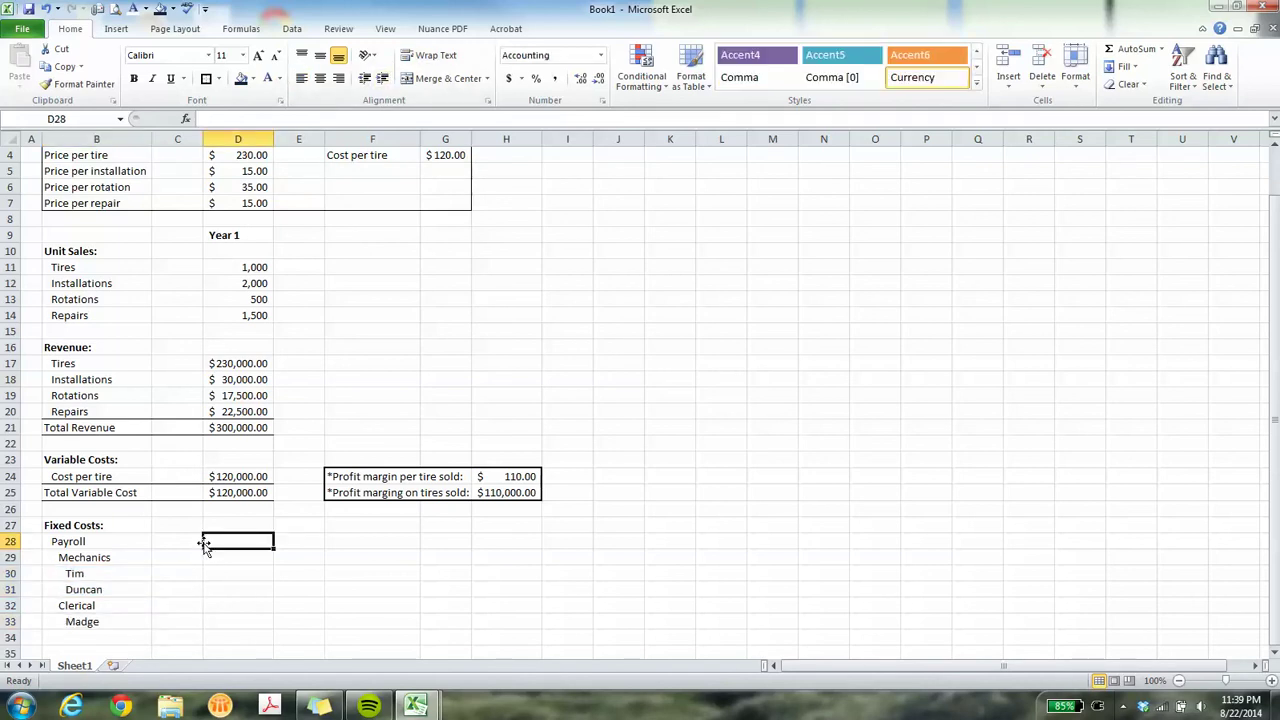
click(156, 574)
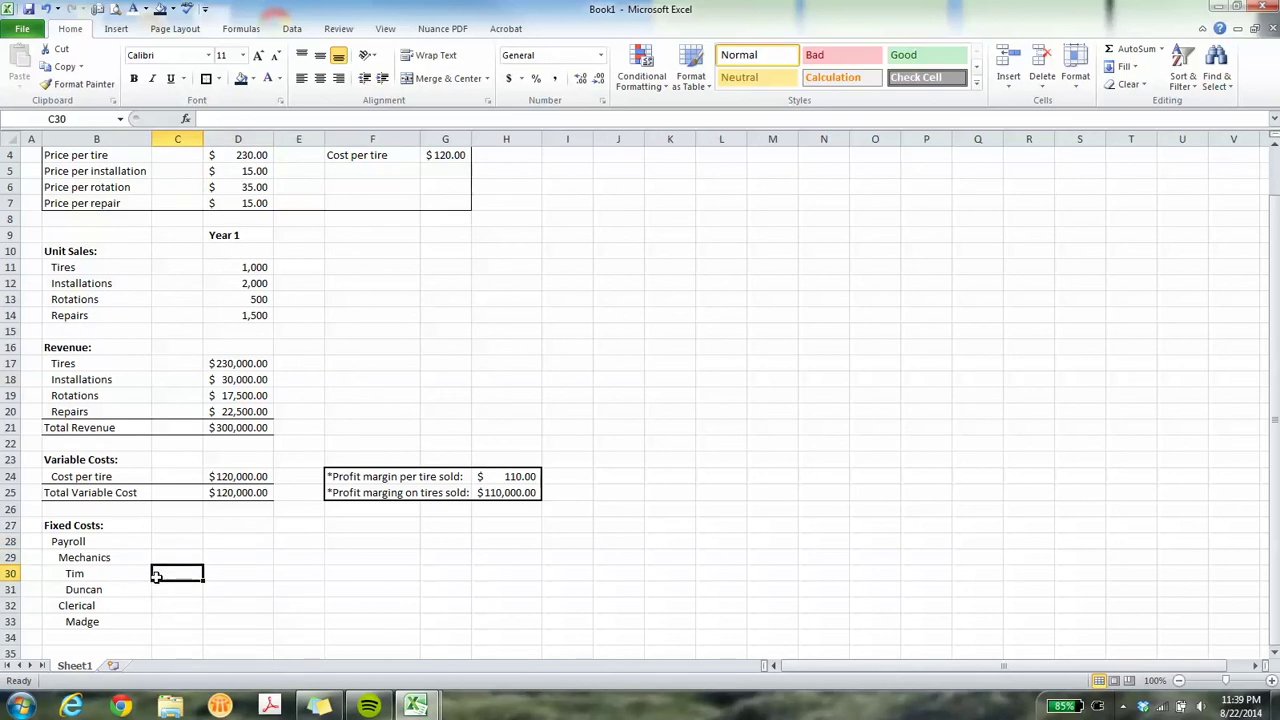
text(26000)
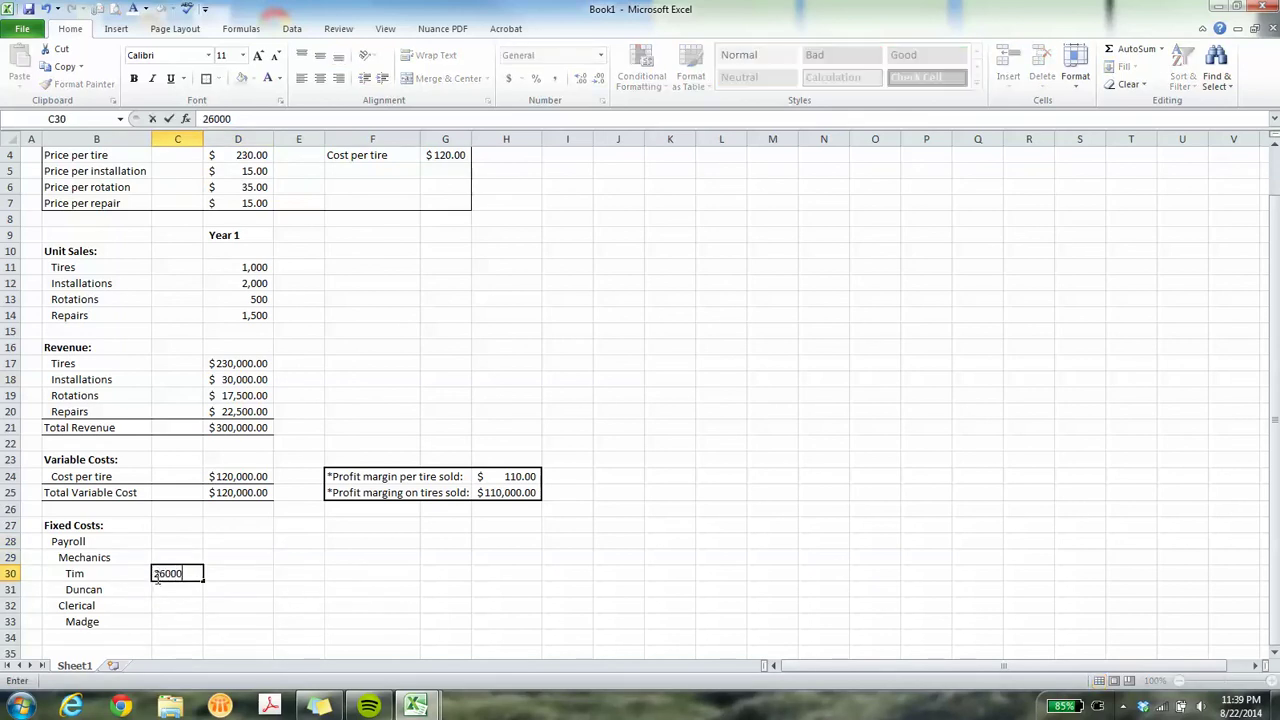
key(Return)
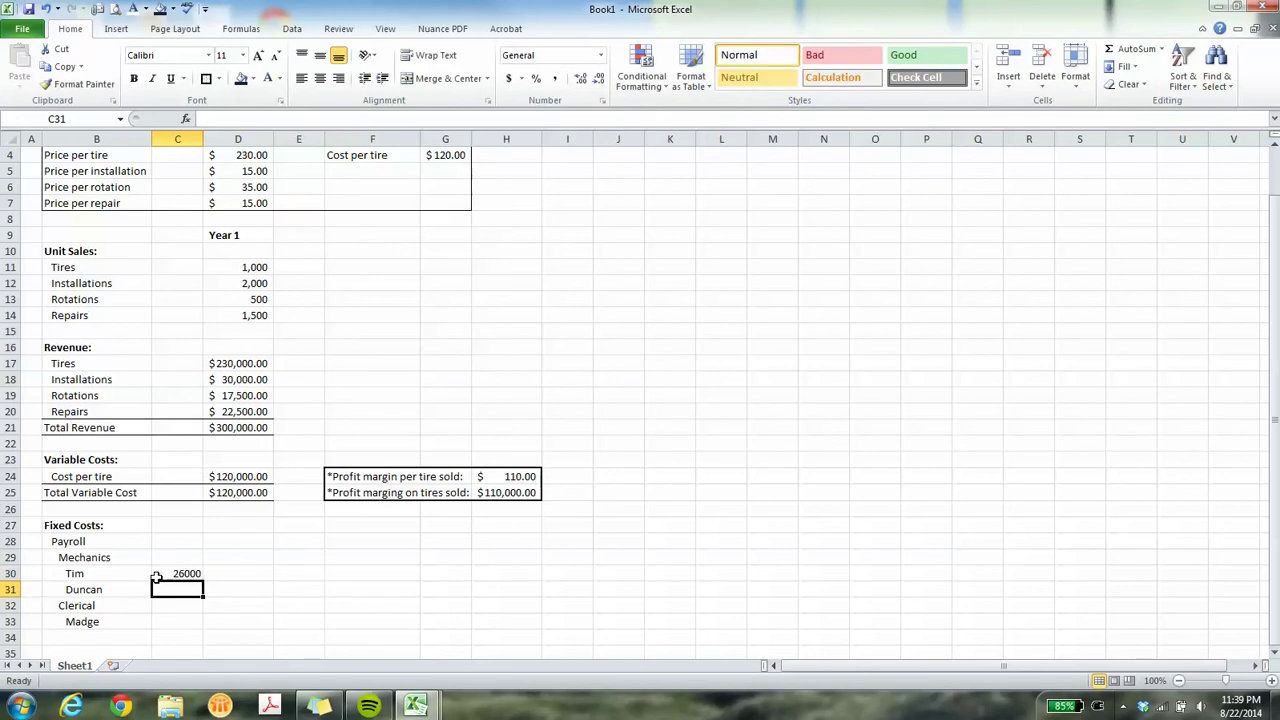
text(30000)
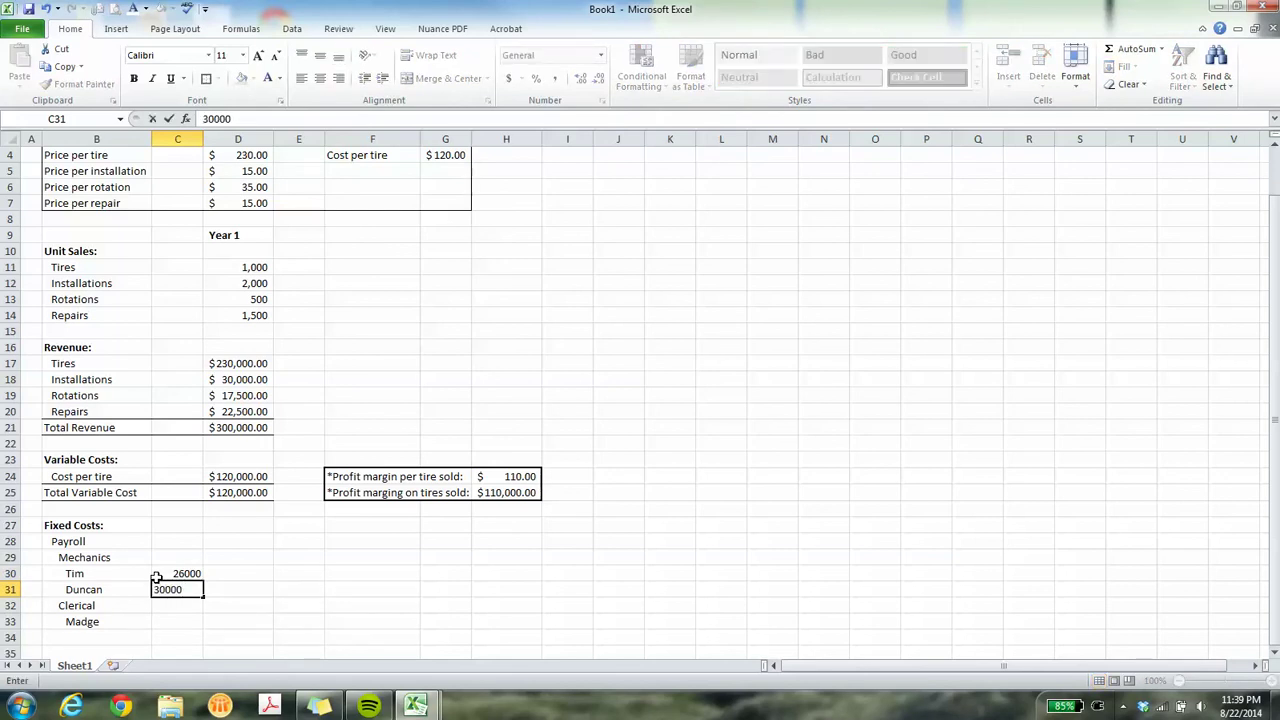
key(Return)
key(Return)
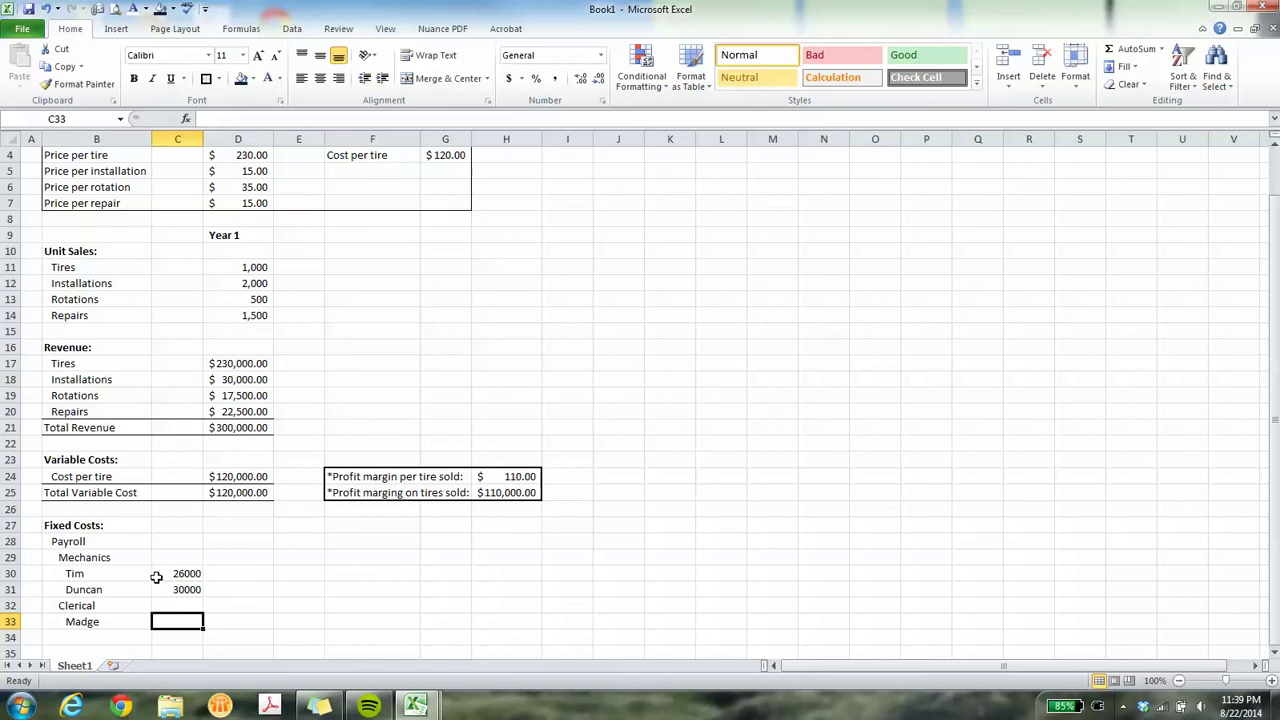
text(23000)
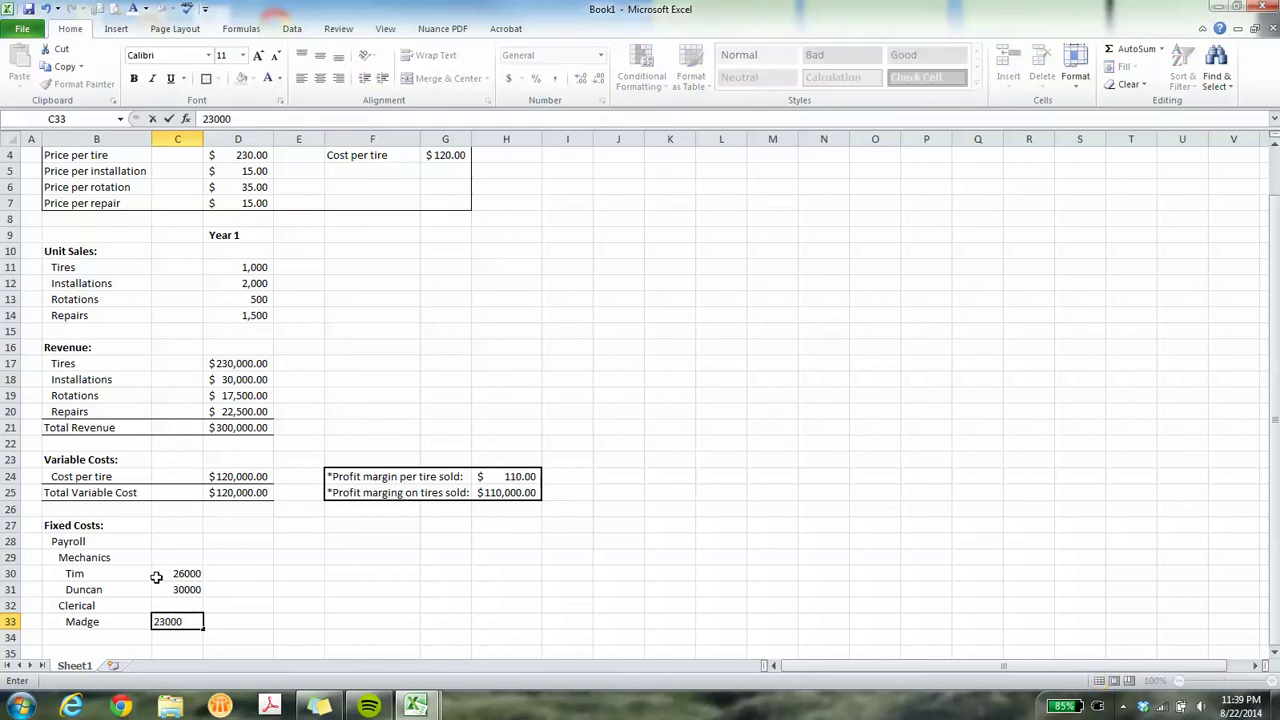
key(Return)
Apply the Accounting dollar format to the salaries in C30:C33.
click(157, 575)
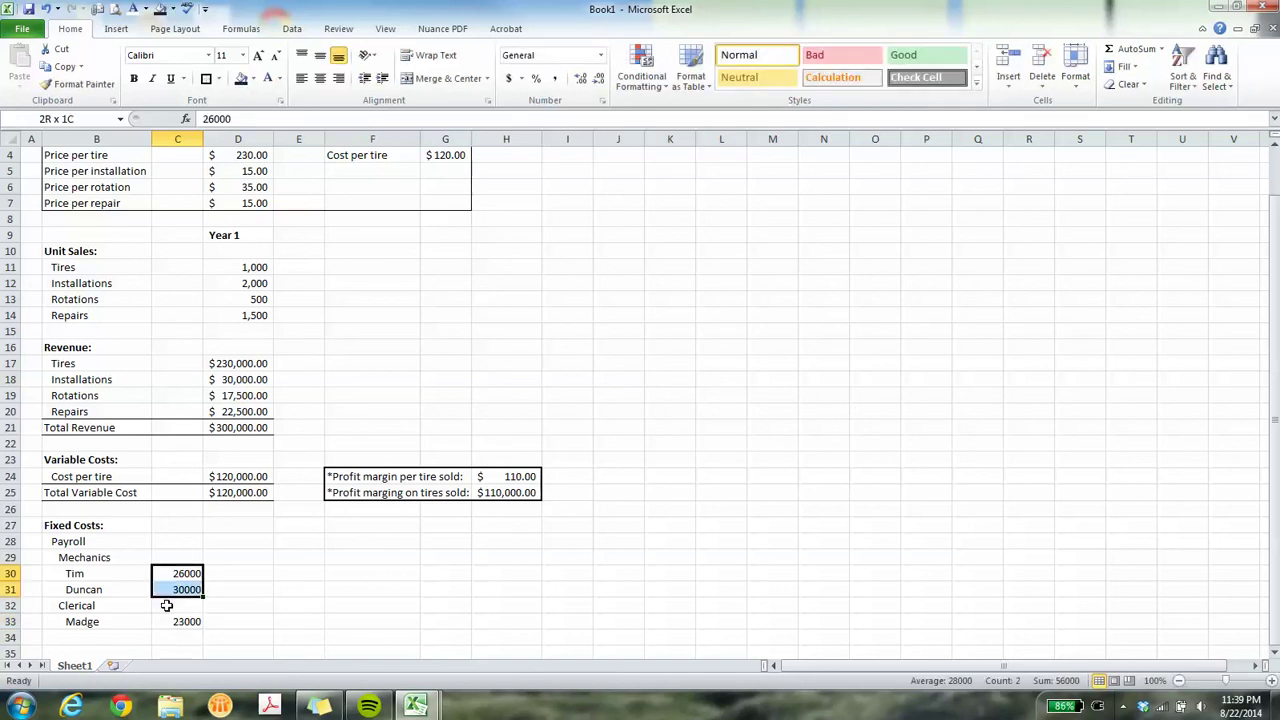
scroll(190, 478, down, 2)
drag(190, 478, 188, 526)
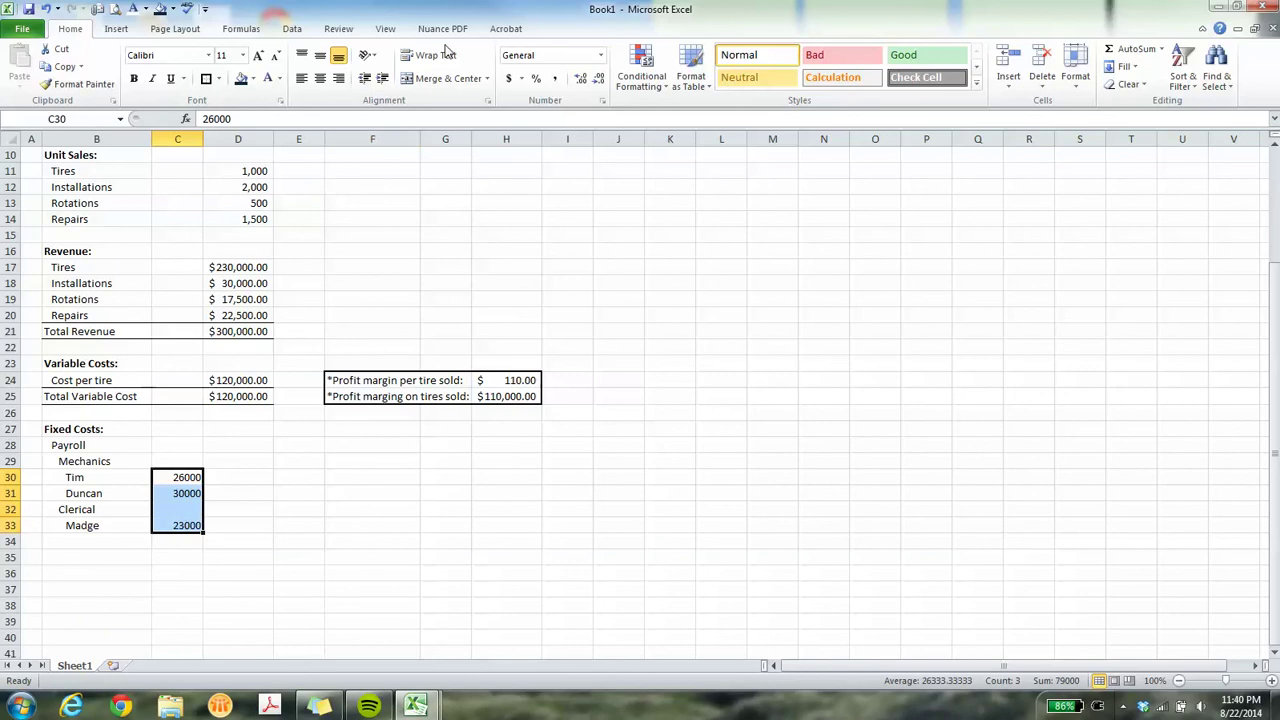
click(508, 80)
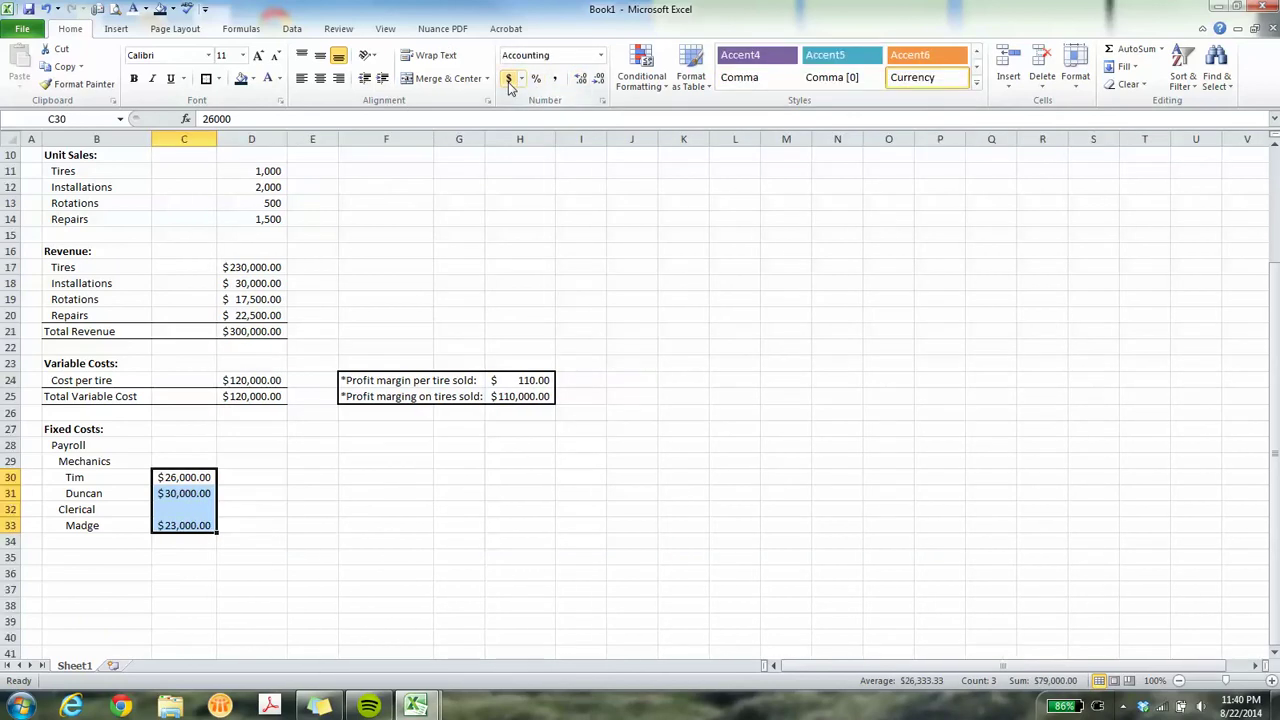
Enter the label Total Payroll in B34, directly below the last employee.
click(94, 541)
text(T)
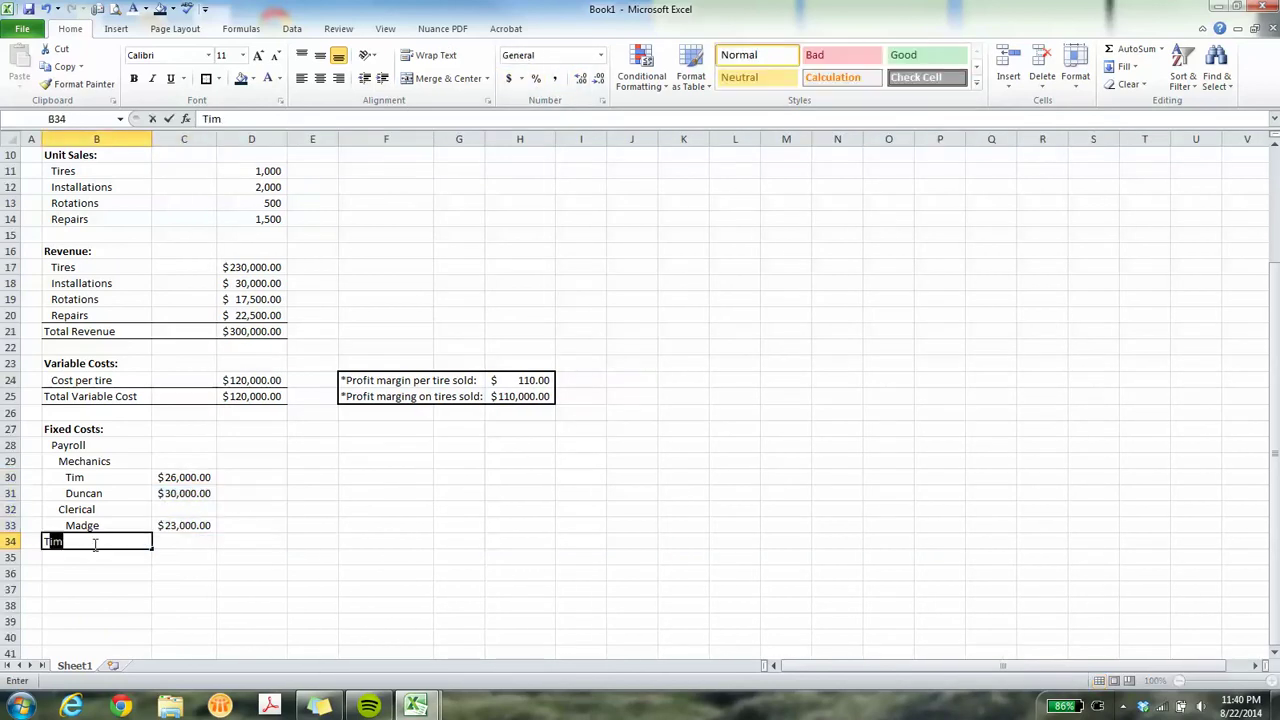
text(otal Pay)
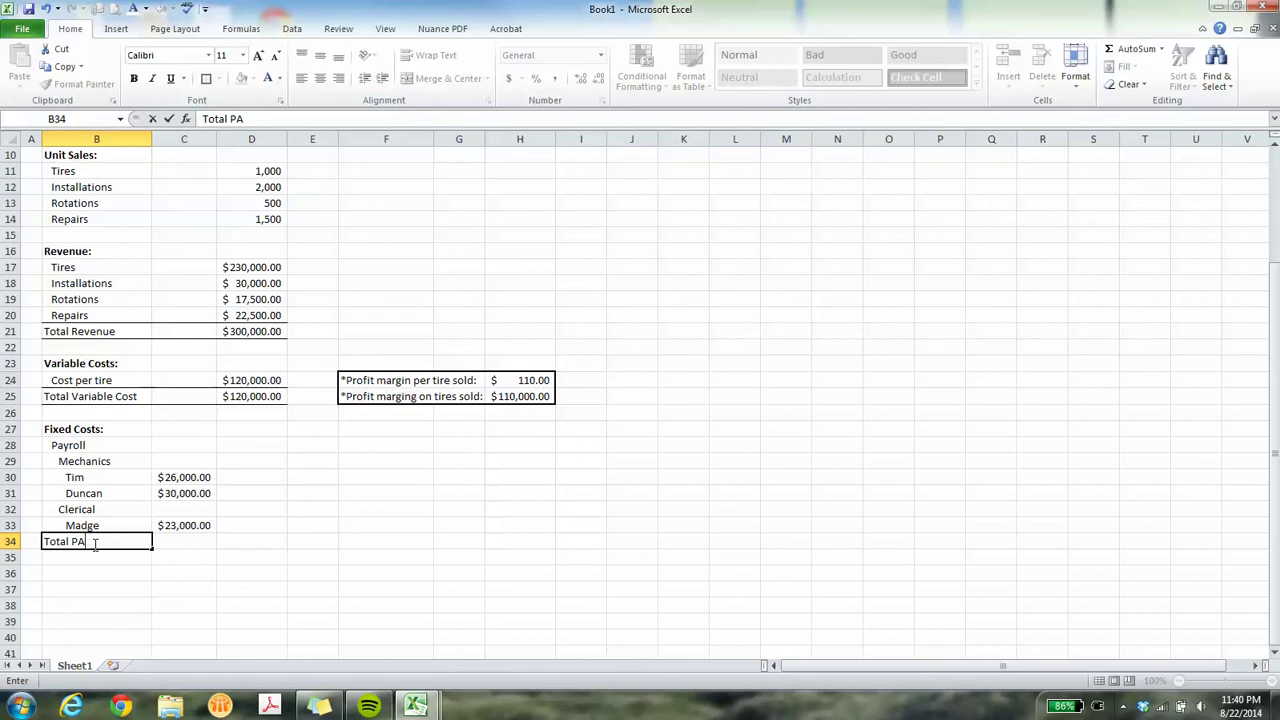
text(roll)
Total the salaries in D34 with a SUM formula over C30:C33.
key(Tab)
key(Tab)
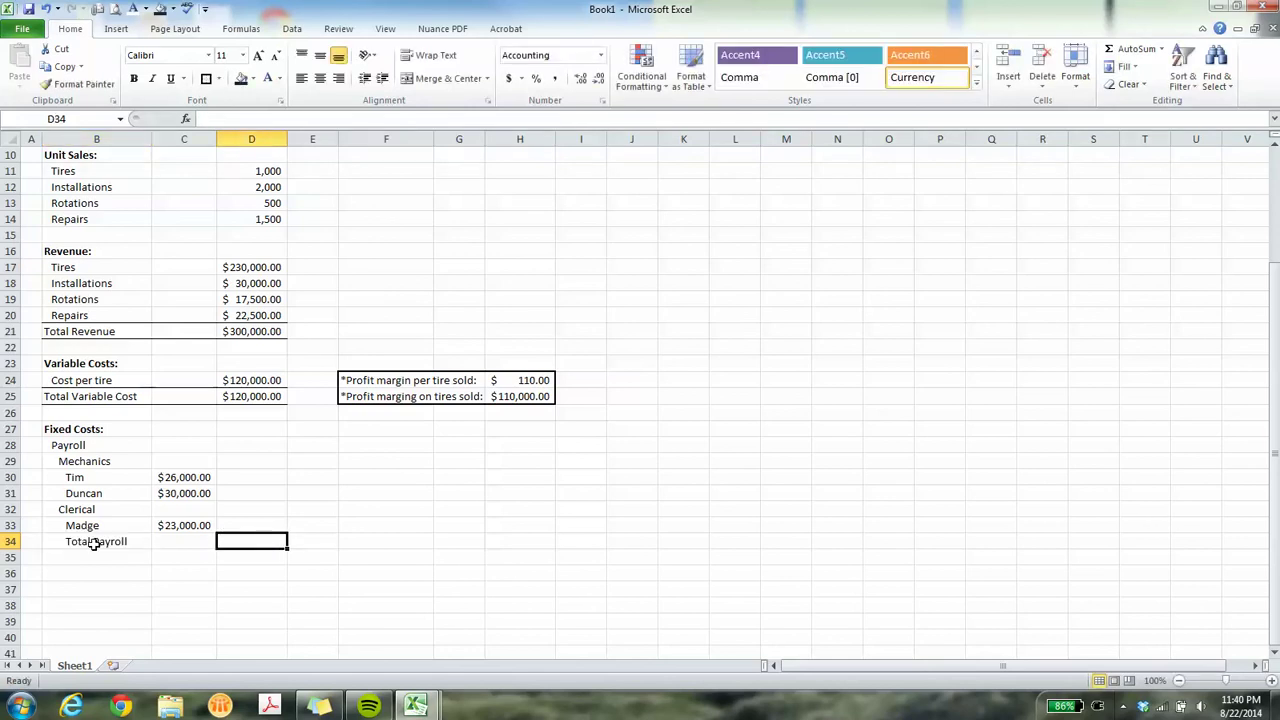
text(=)
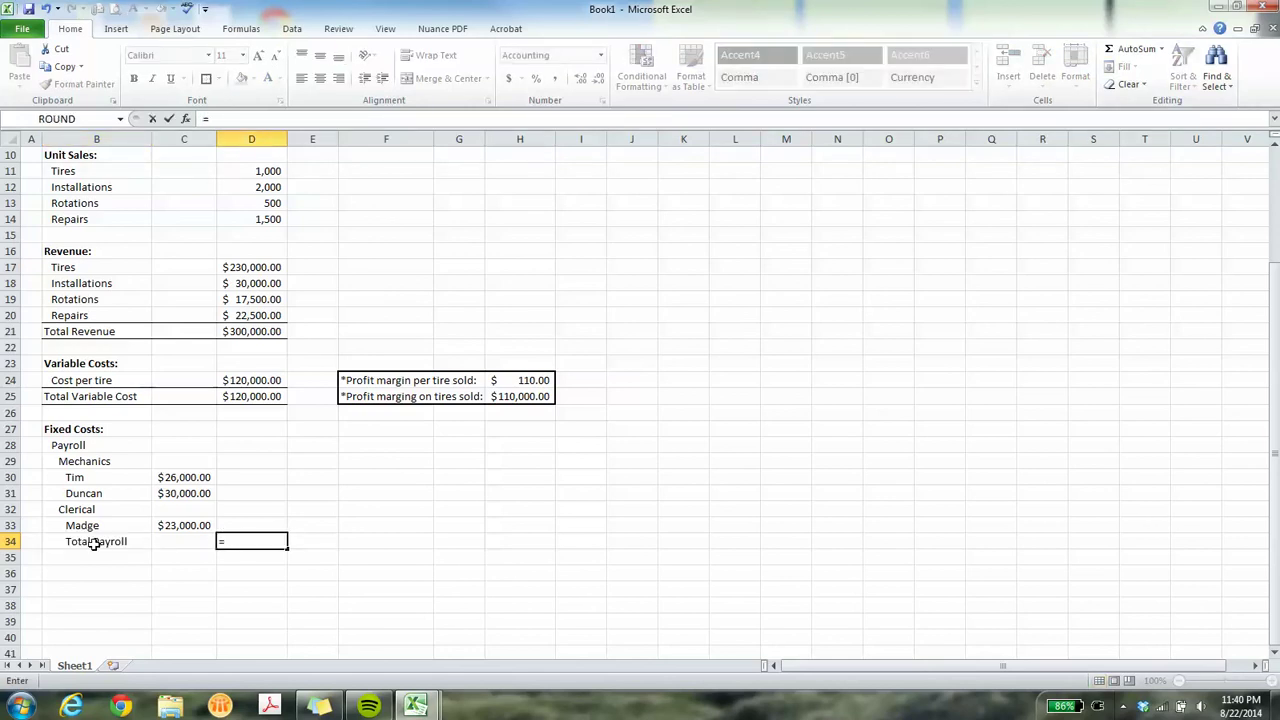
text(sum()
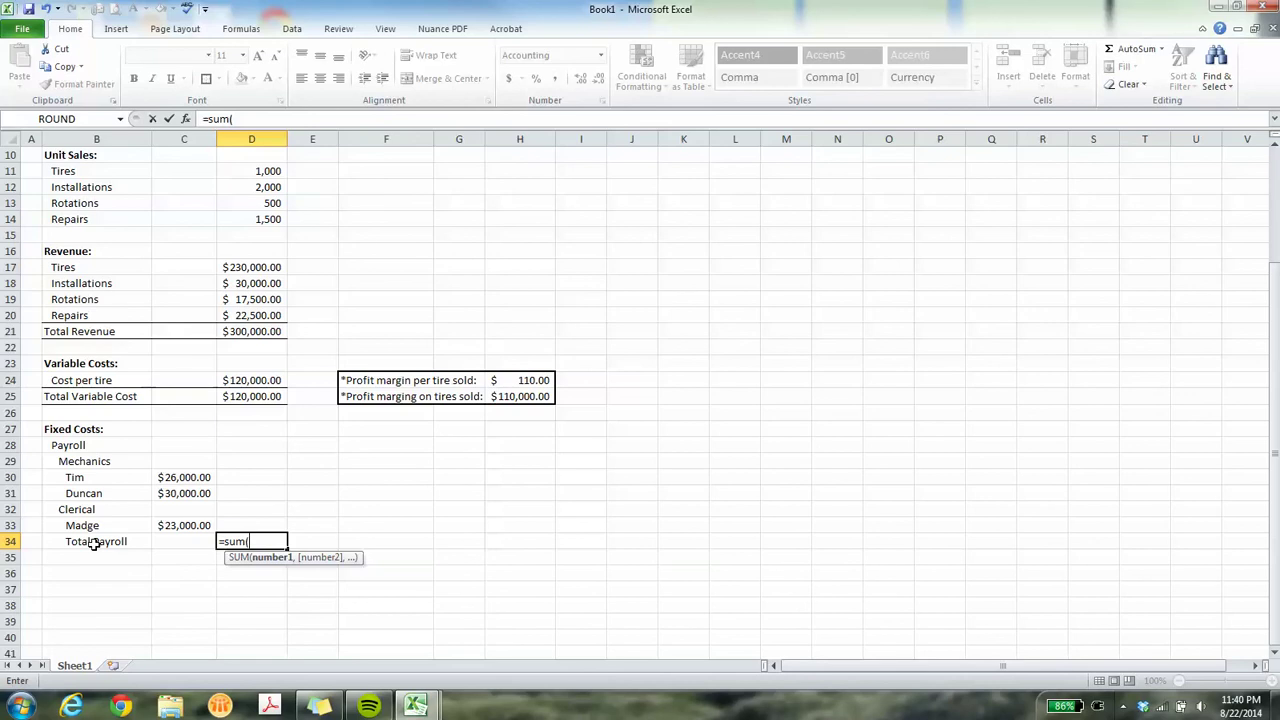
key(Left)
key(Up)
key(shift+Up)
key(shift+Up)
key(shift+Up)
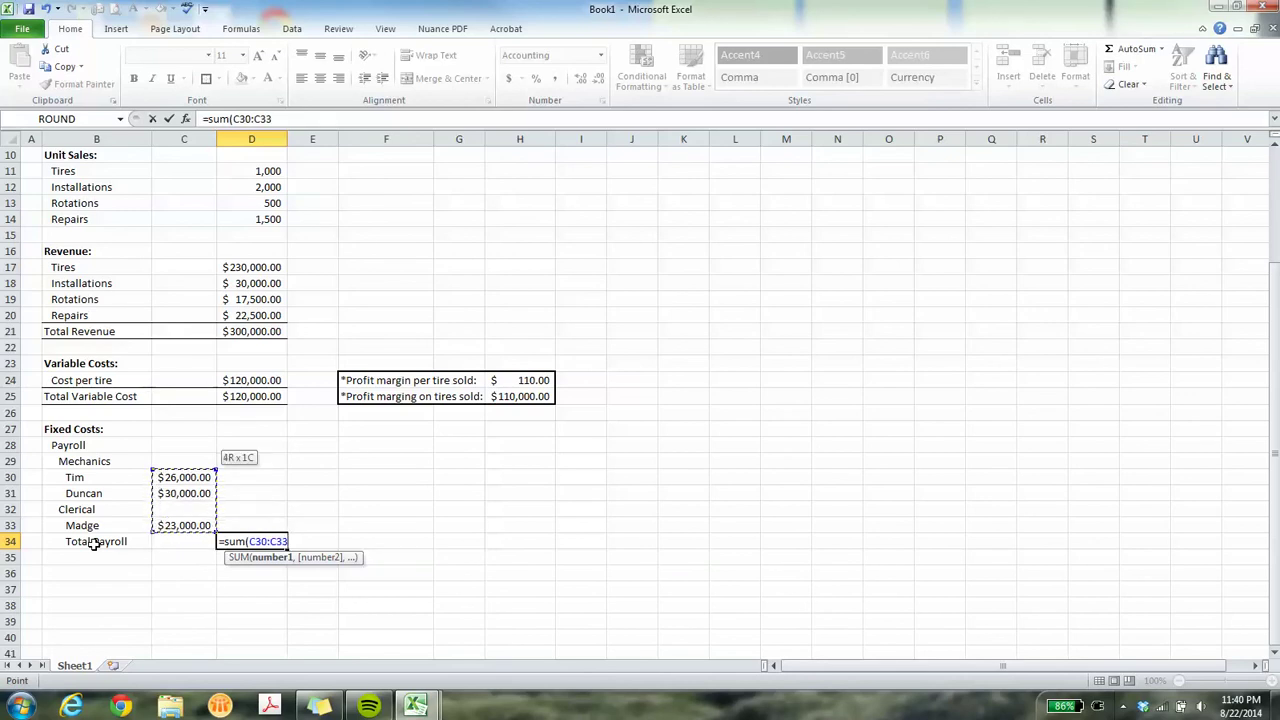
key(Return)
Reduce the indent of the Total Payroll label in B34 to one level, aligned with the Payroll label.
key(Up)
key(Right)
key(Right)
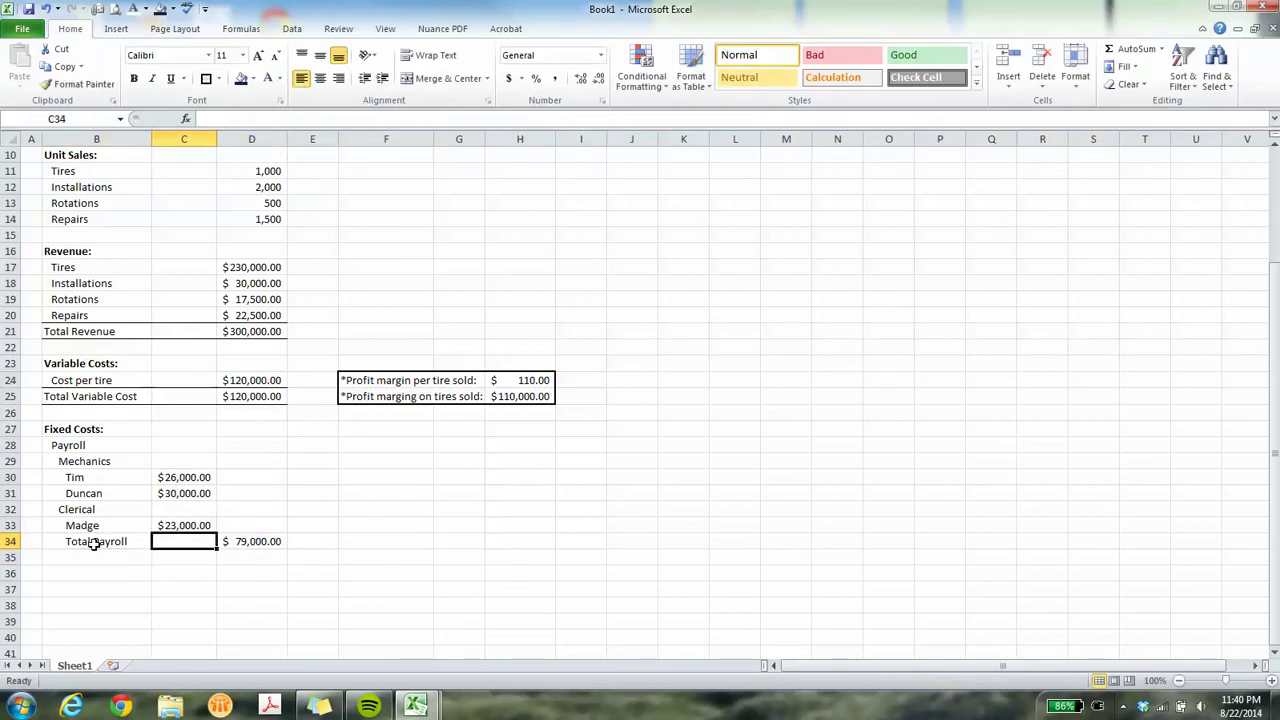
key(Left)
key(Left)
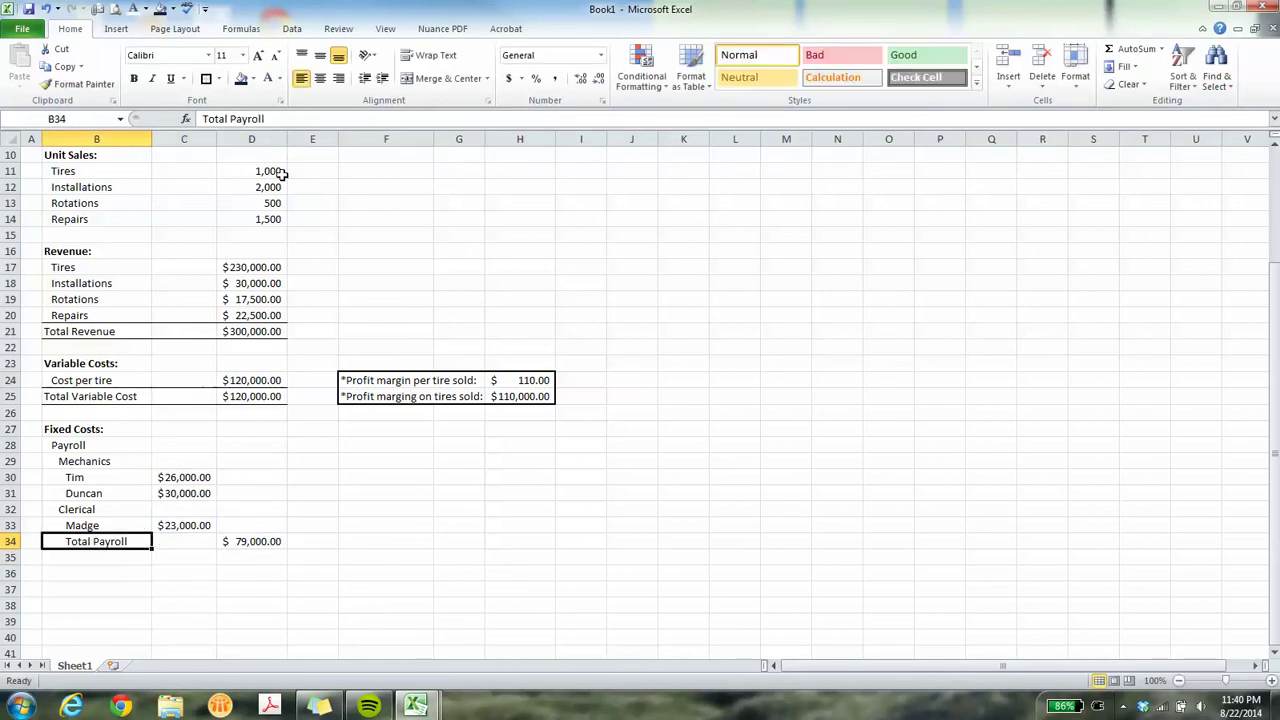
click(364, 79)
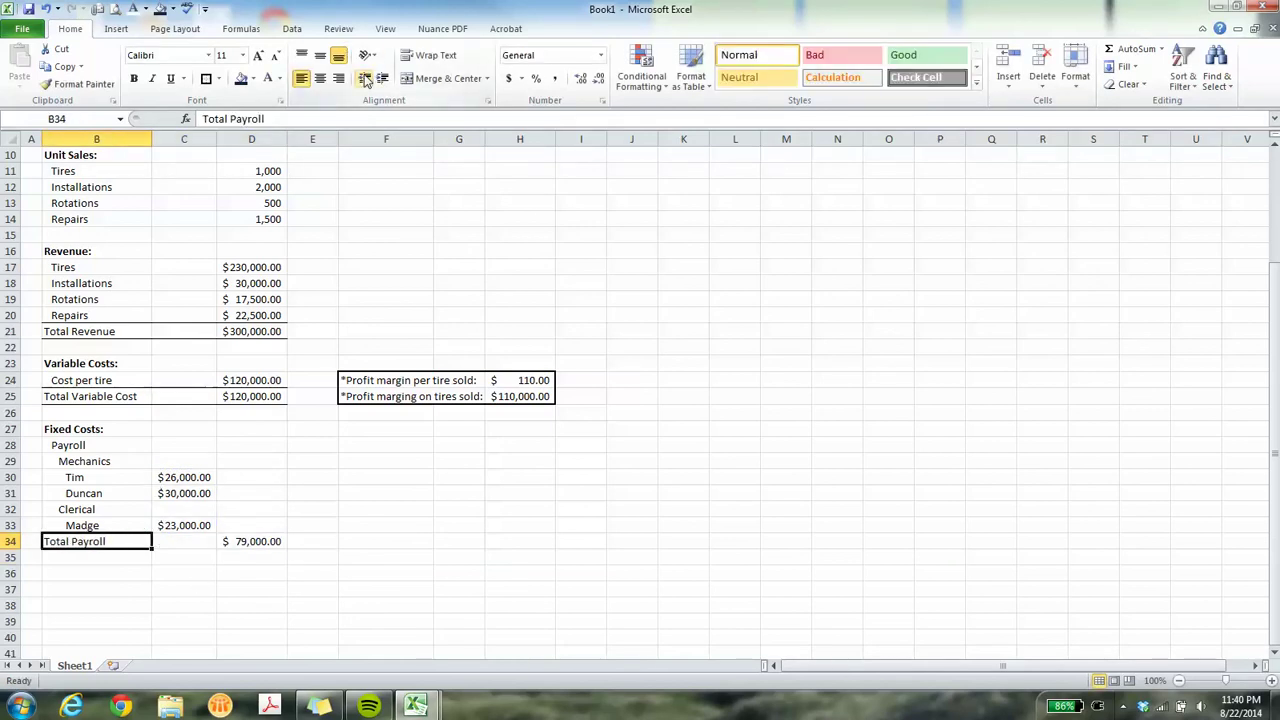
right_click(71, 577)
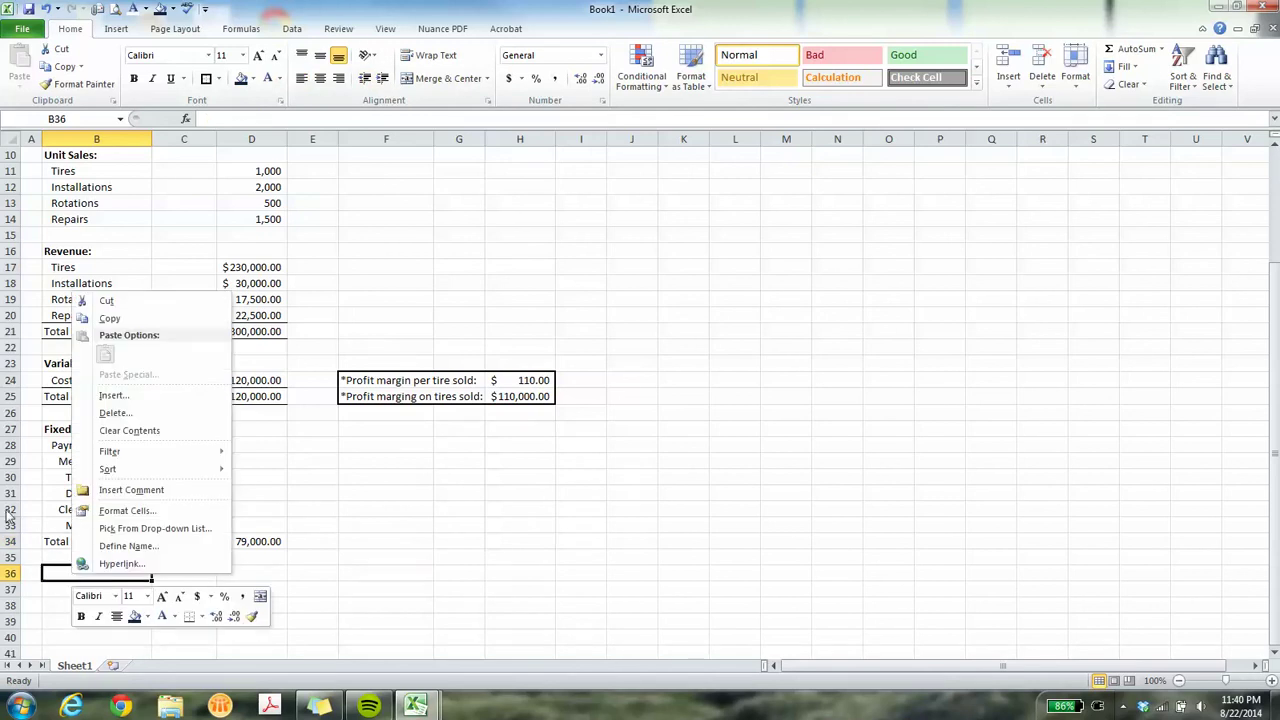
key(Escape)
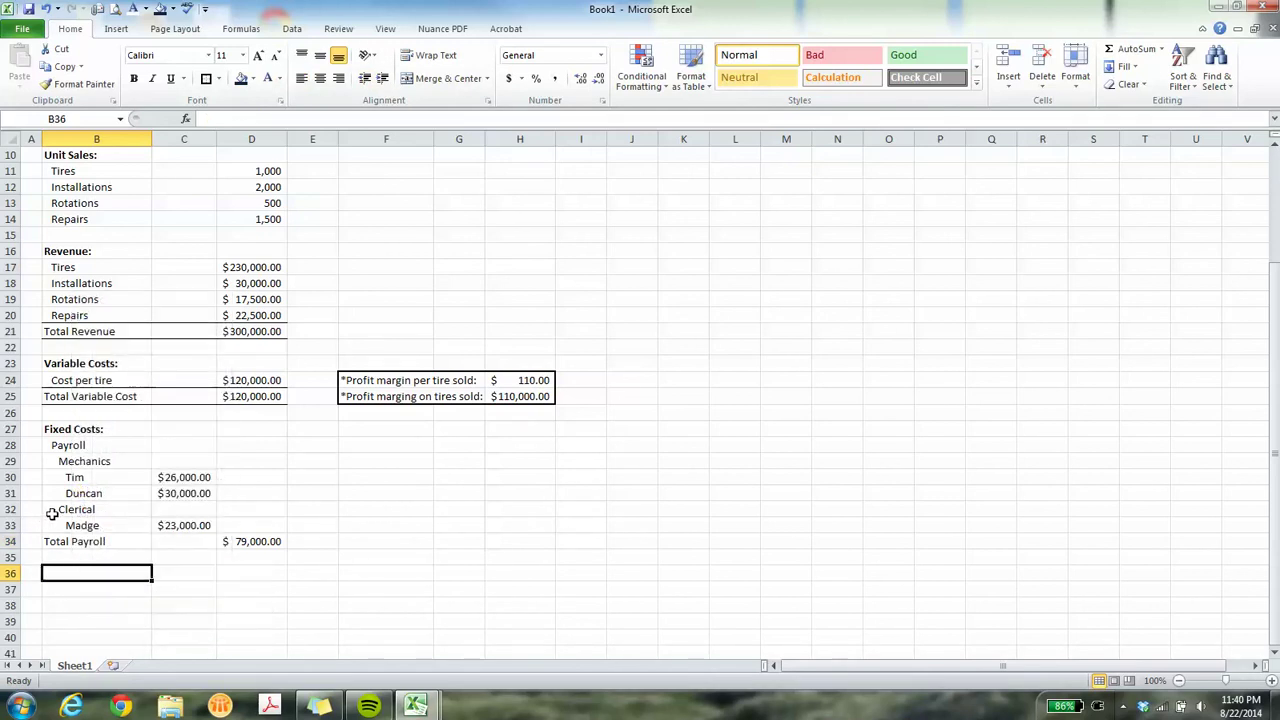
click(66, 540)
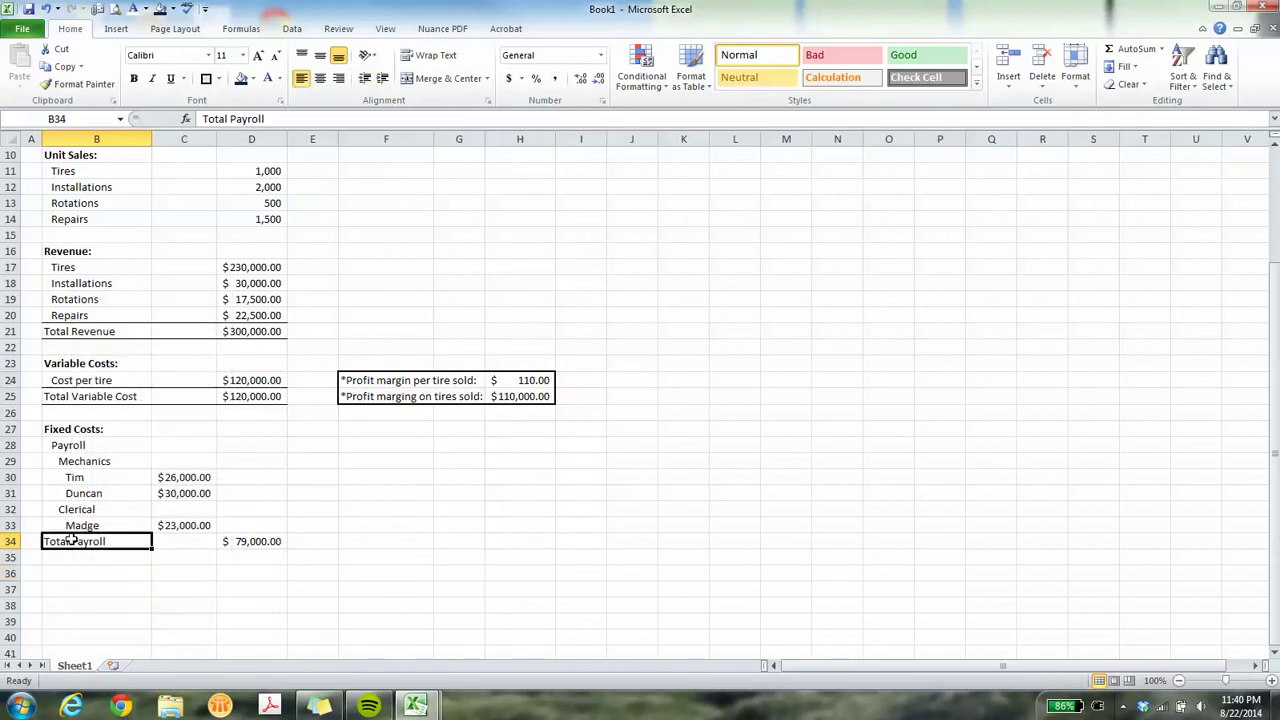
click(384, 80)
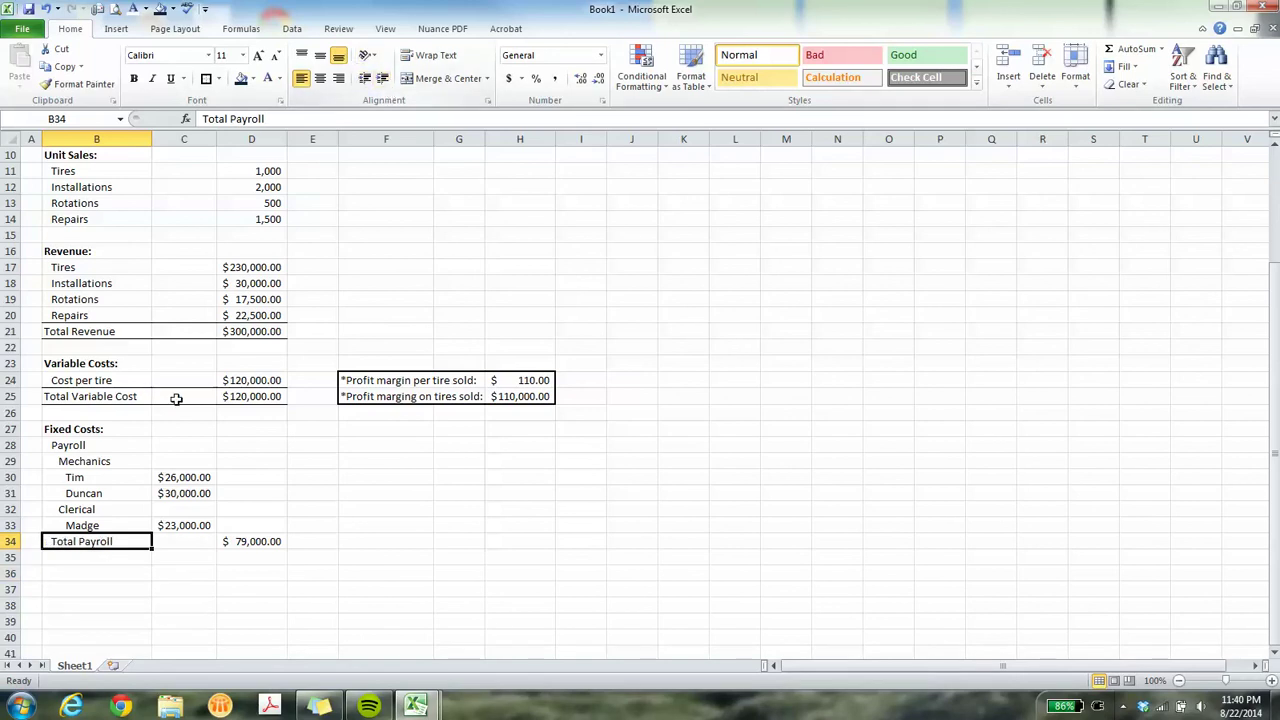
Enter the labels Rent, Utilities, Office Supplies and Tools / Equipment in B35:B38, below Total Payroll.
click(121, 553)
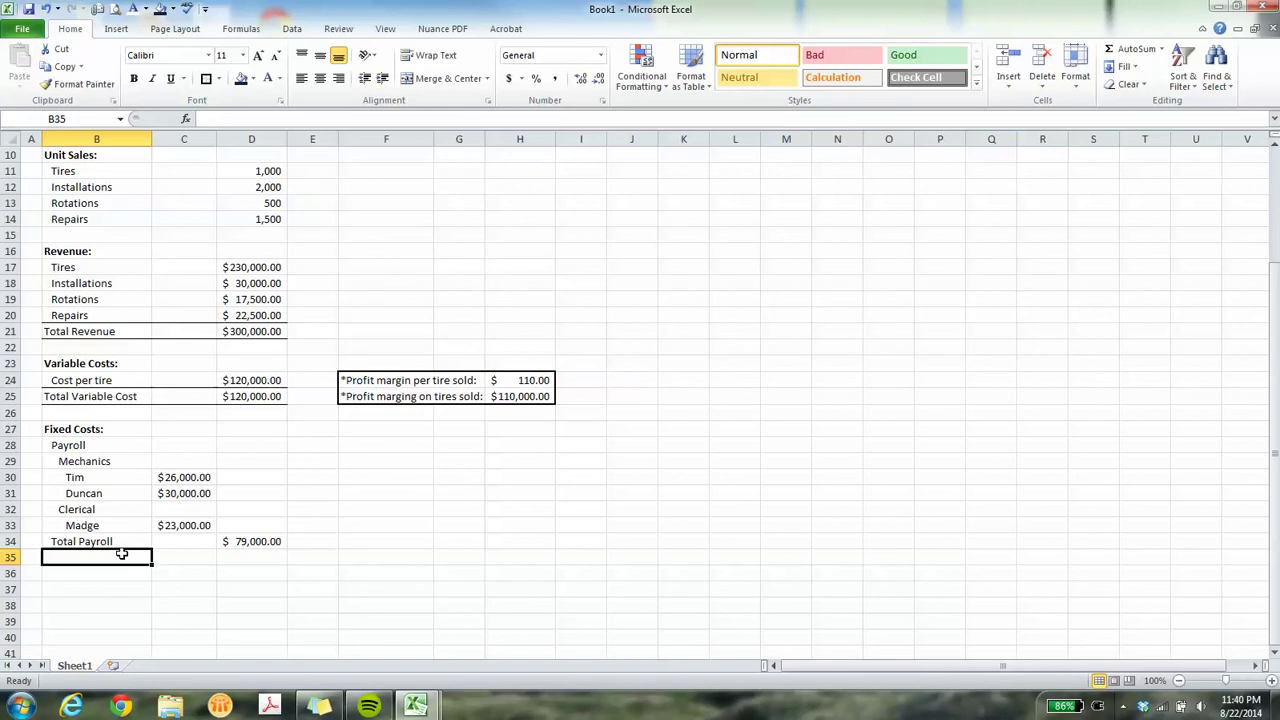
text(Rent)
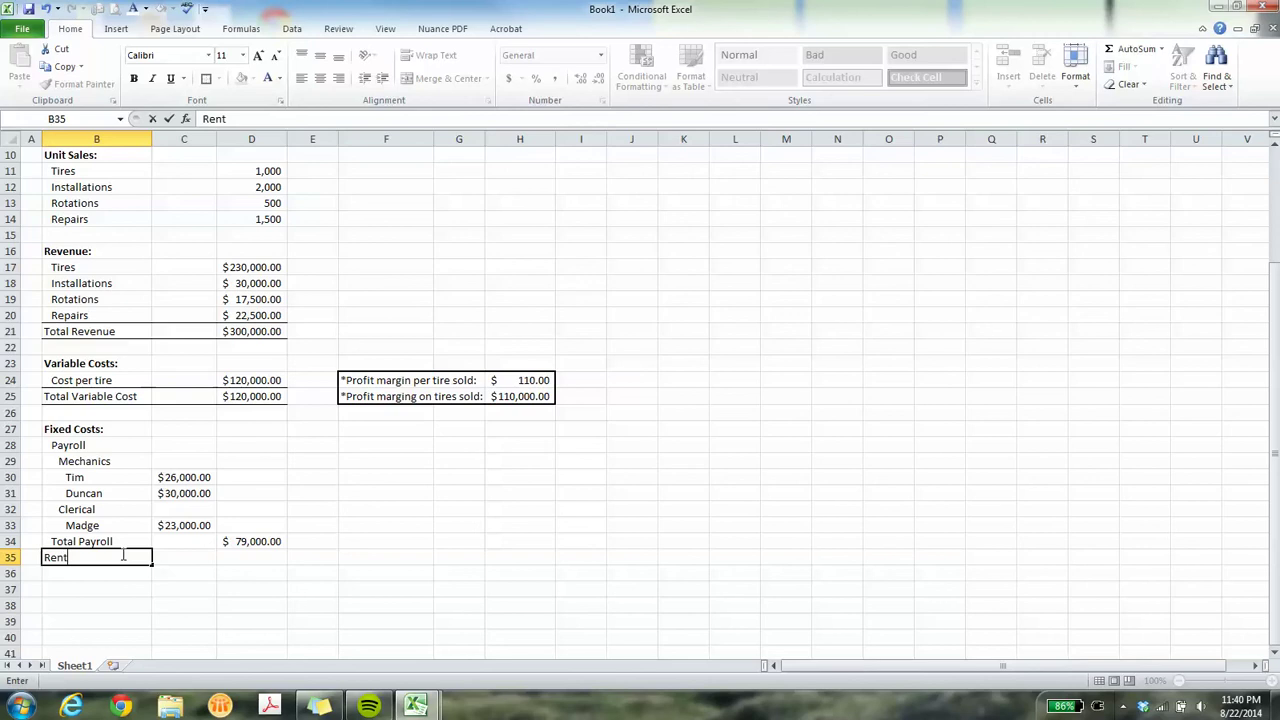
key(Return)
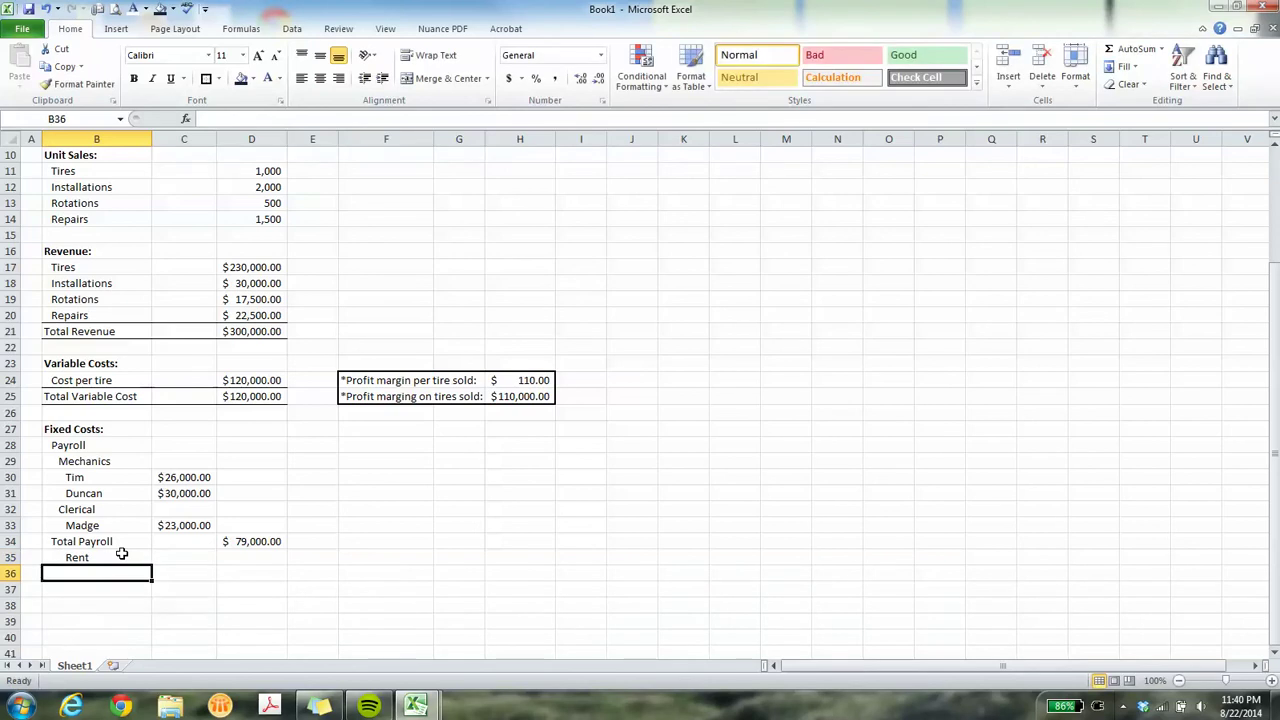
text(Utilities)
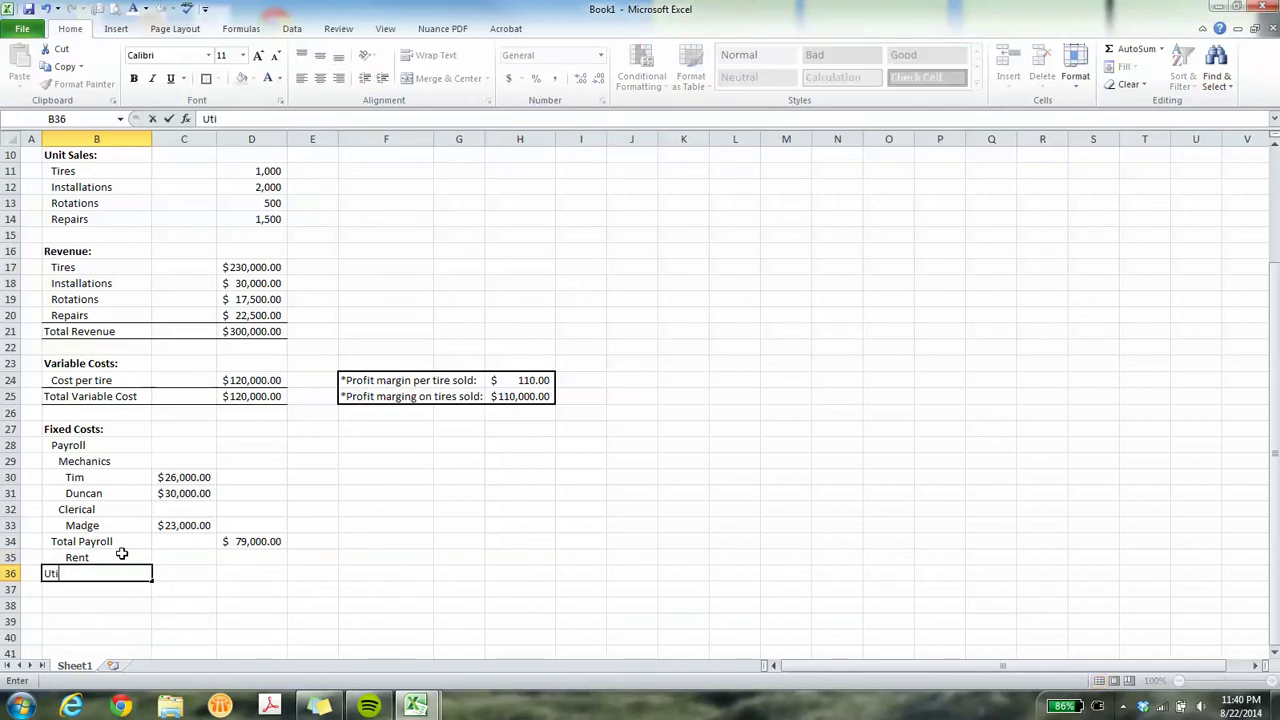
key(Return)
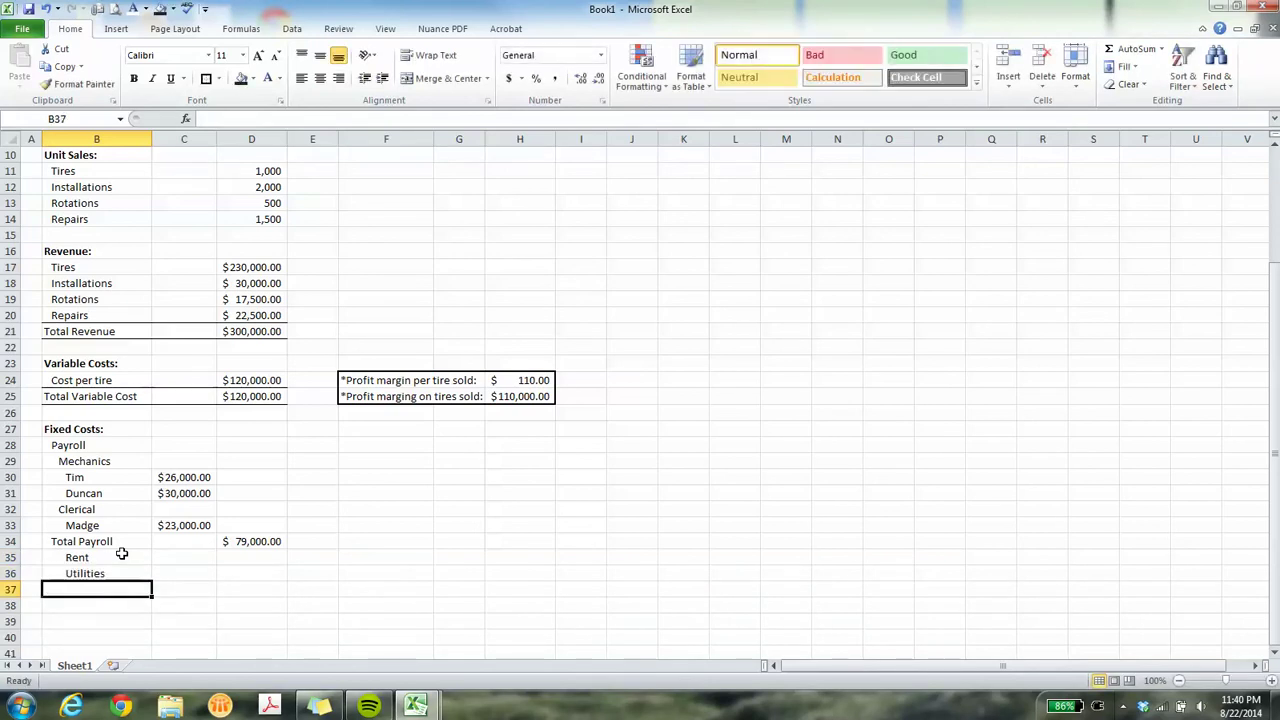
text(Office Supplies)
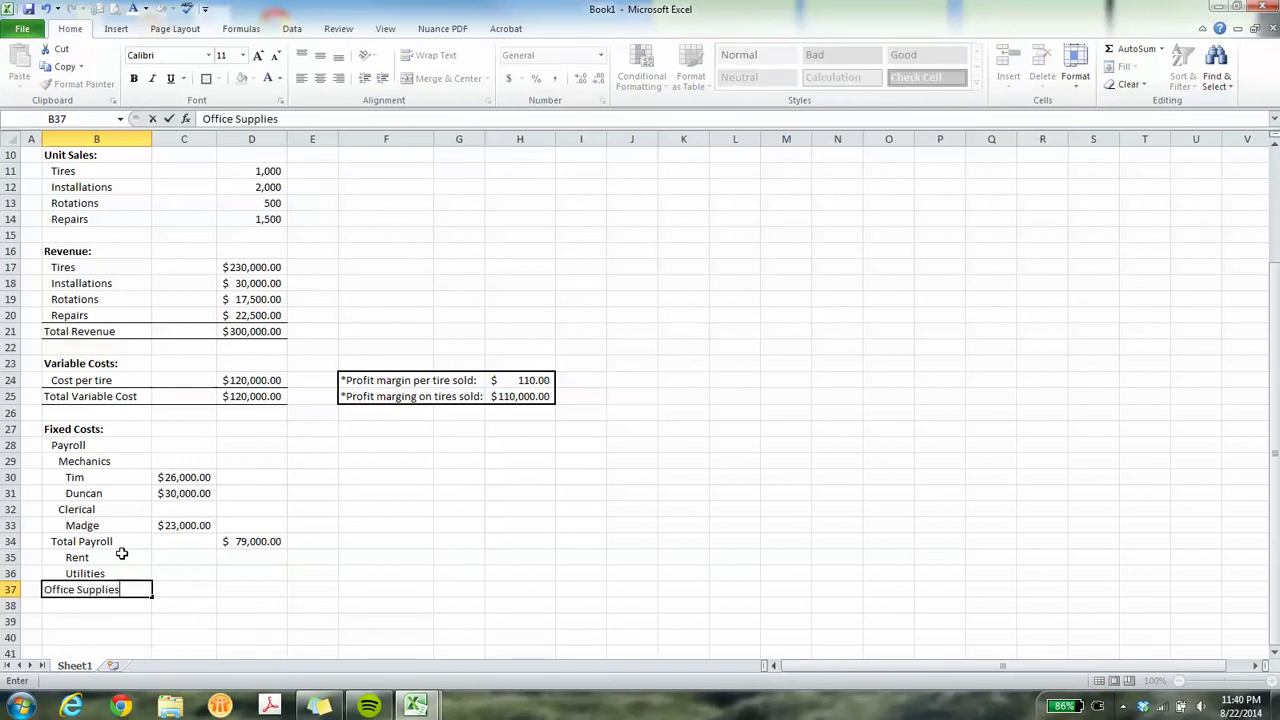
key(Return)
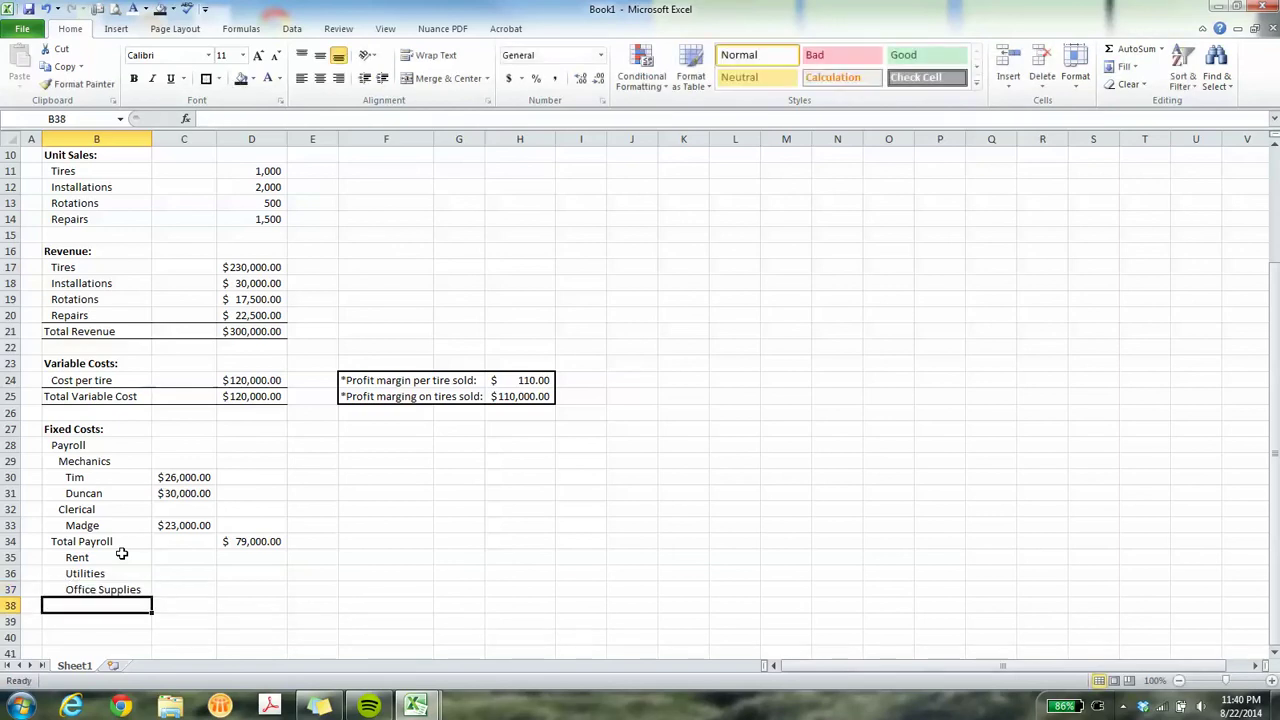
text(Tools /)
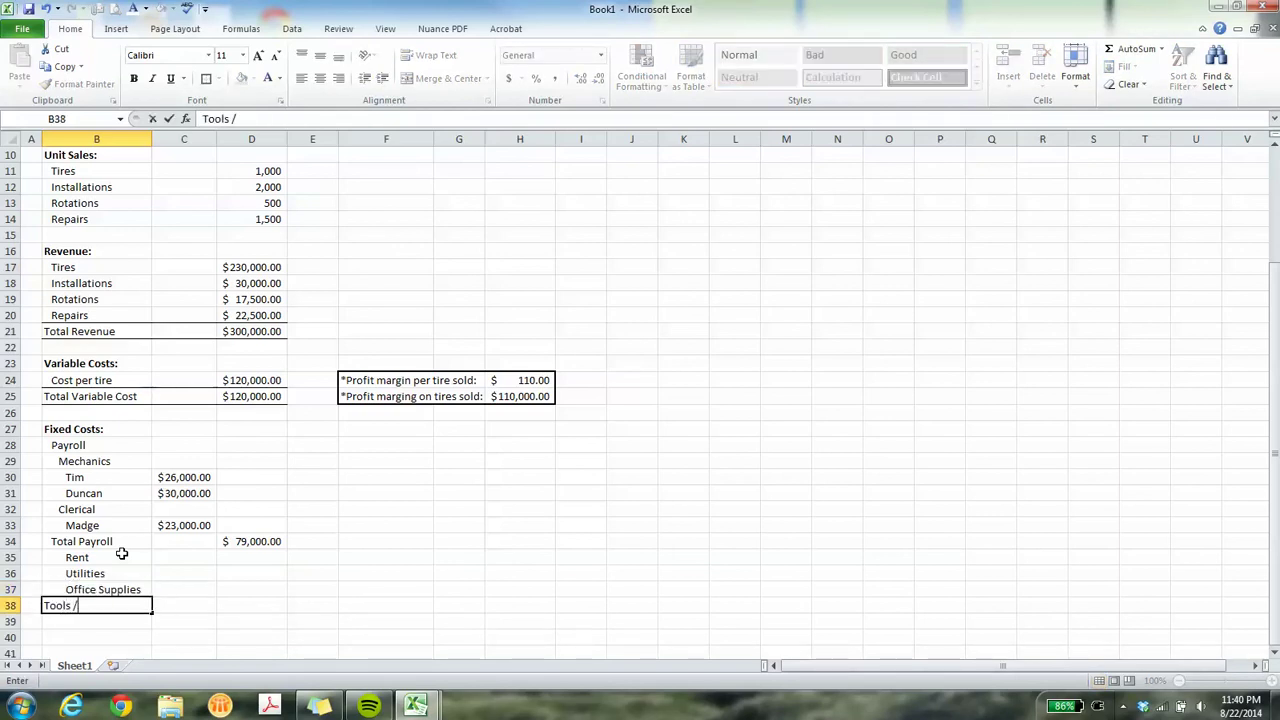
text( Equipment)
key(Return)
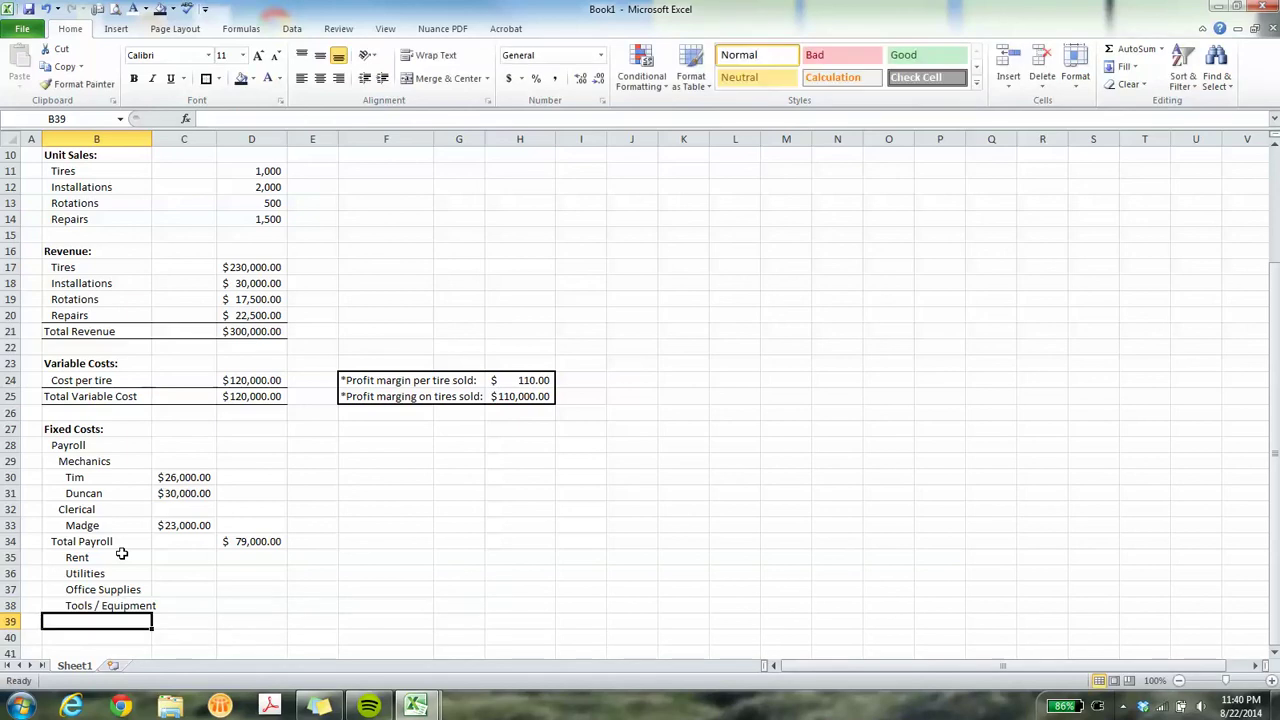
Reduce the indent of the labels in B35:B38 to one level, aligned with Total Payroll.
drag(86, 560, 80, 607)
click(364, 79)
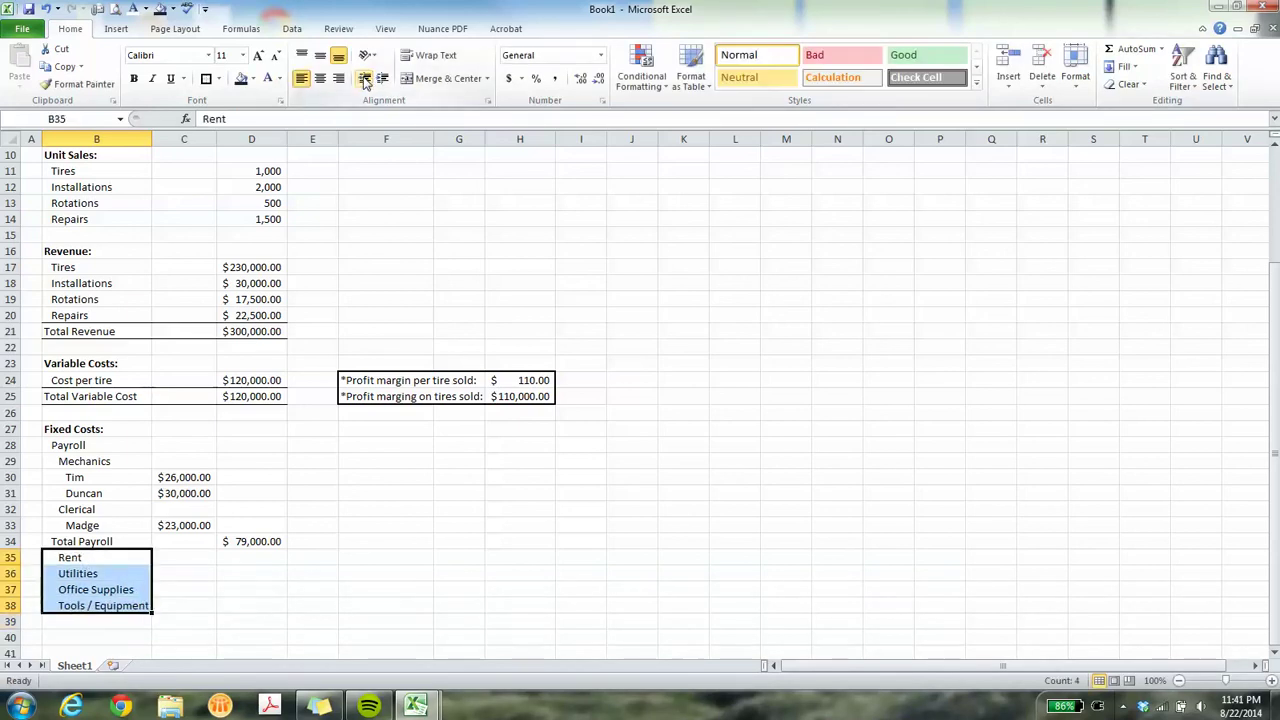
click(364, 79)
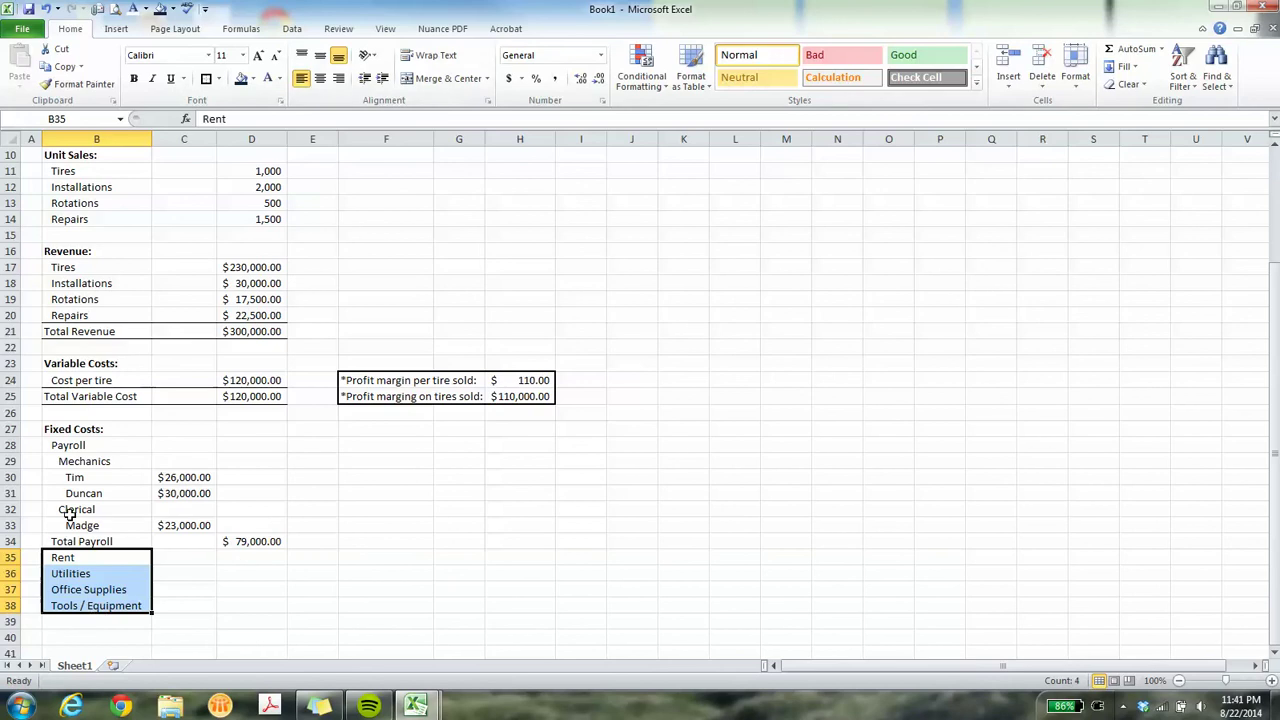
Calculate the yearly rent in D35 with the formula =2000*12 and review the formula.
click(224, 557)
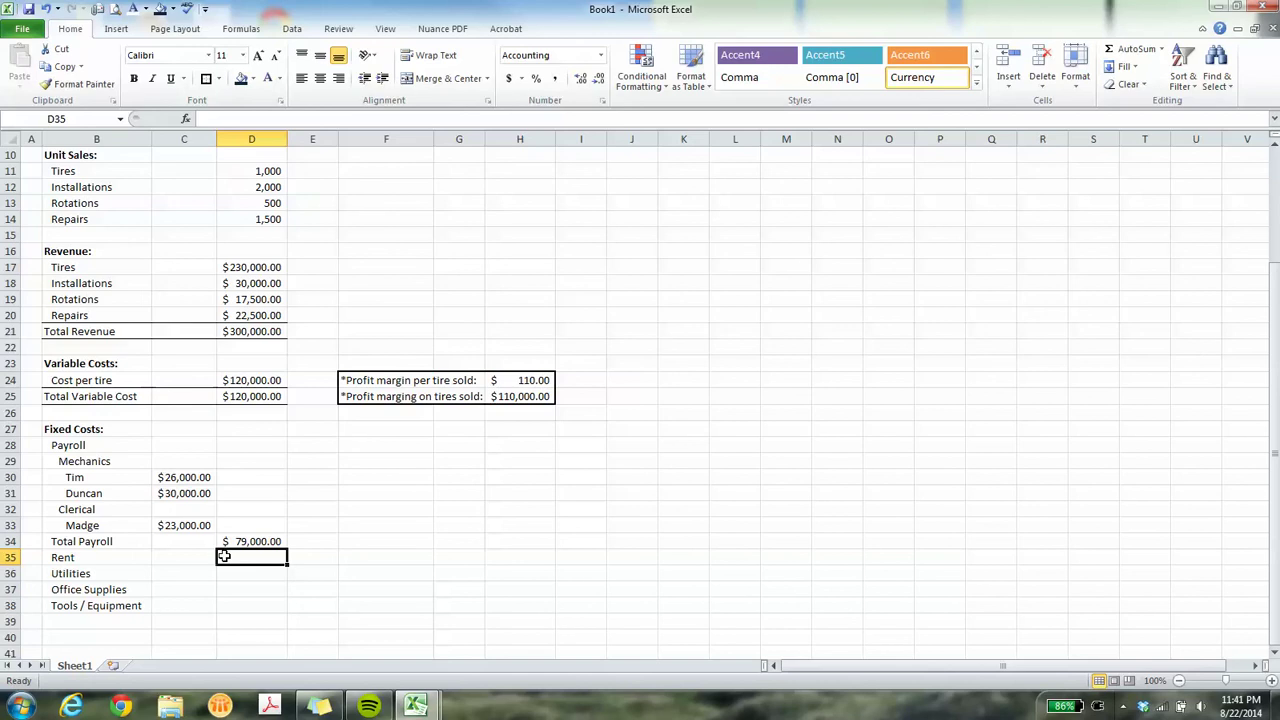
text(=2000)
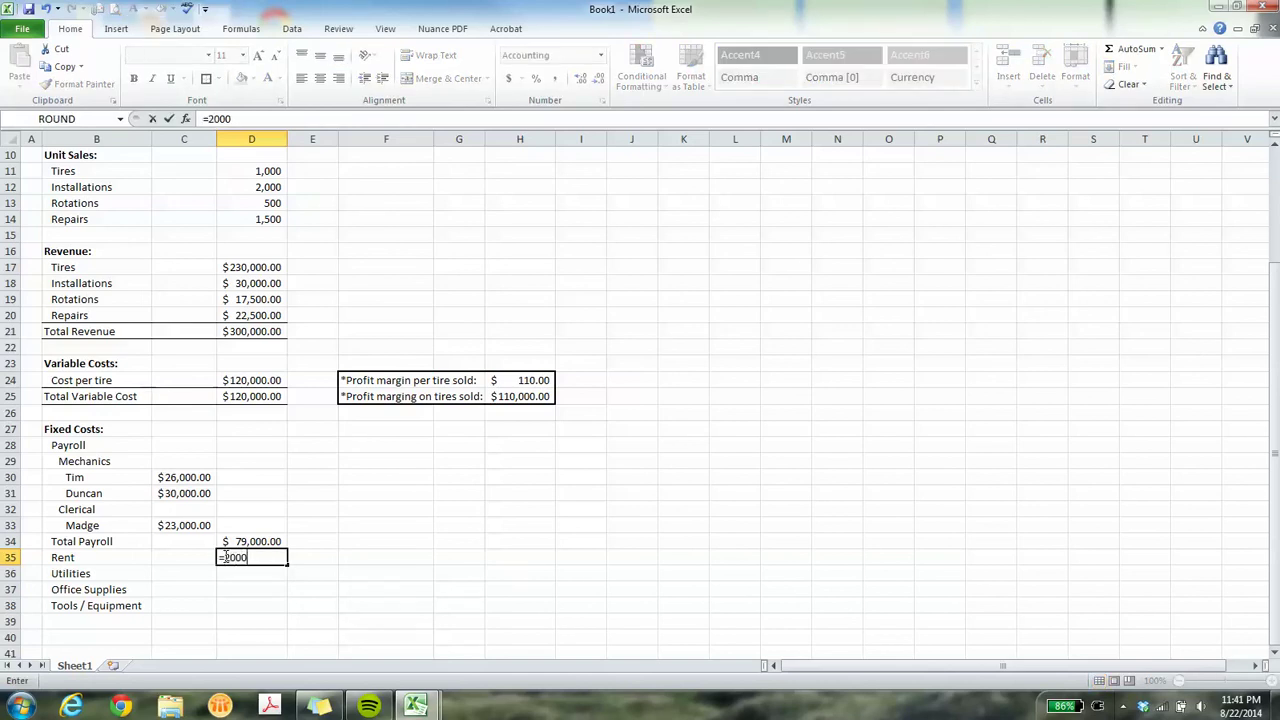
text(*12)
key(Return)
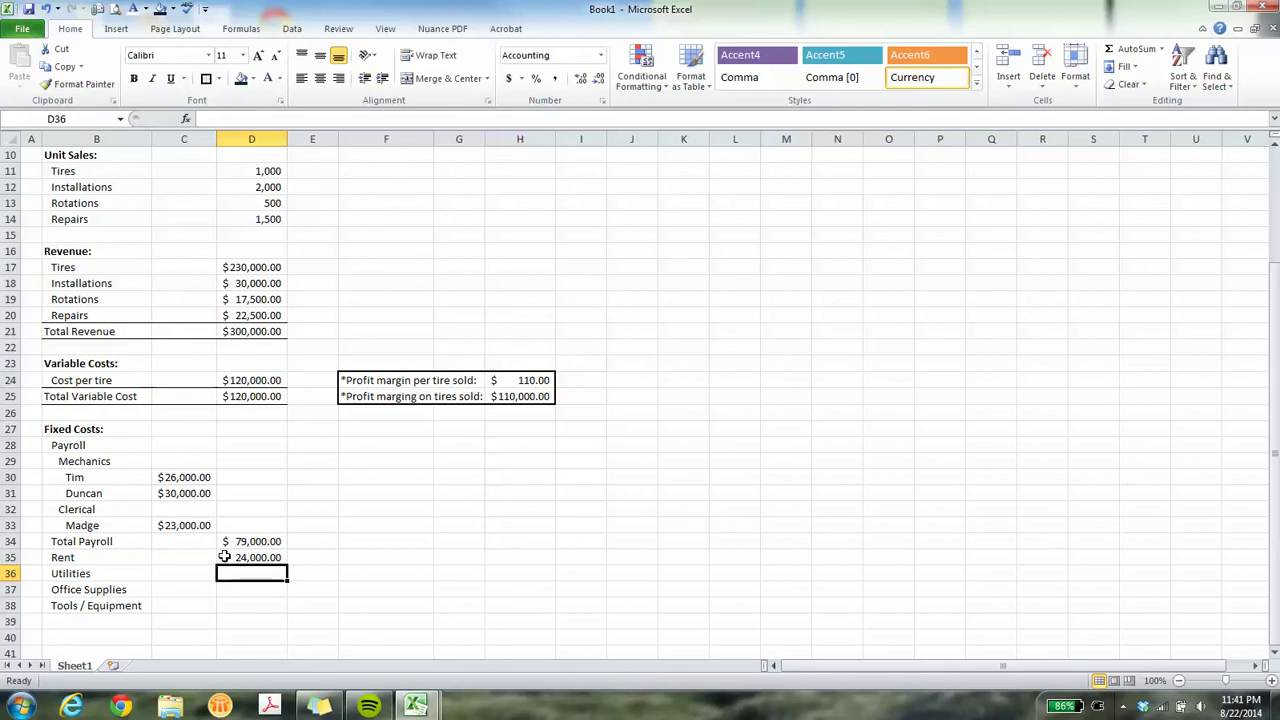
click(225, 557)
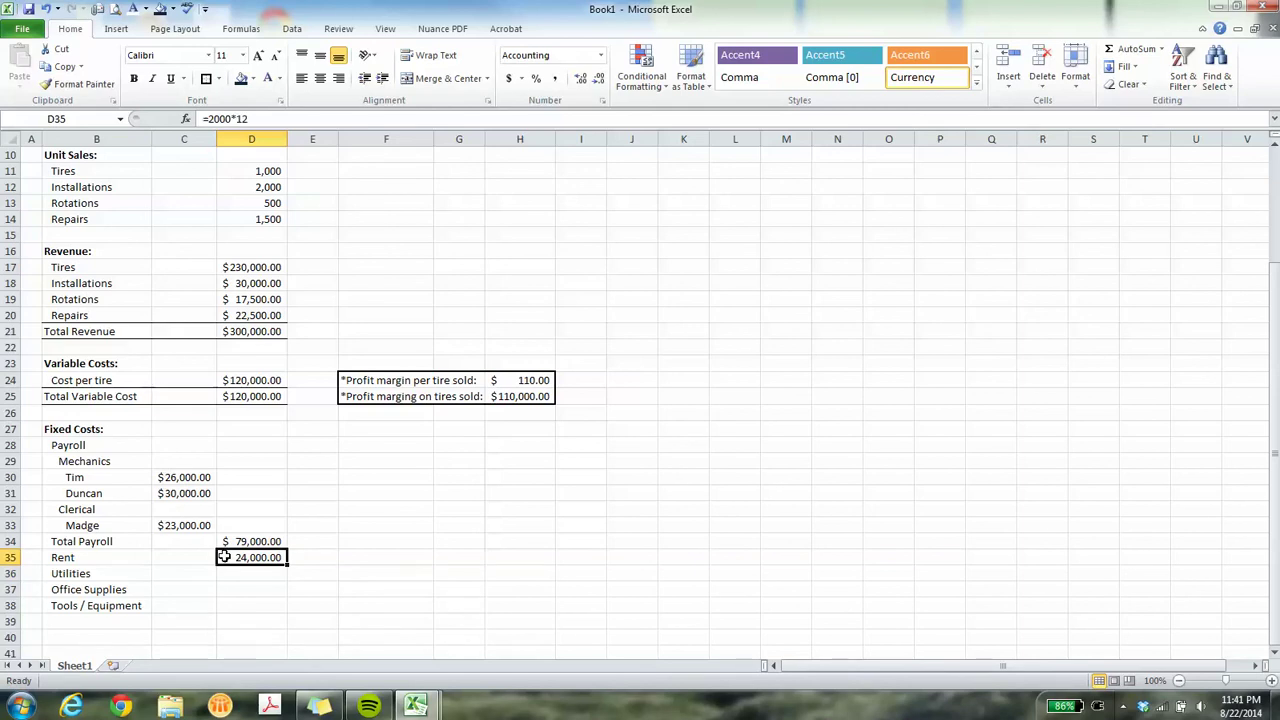
click(217, 118)
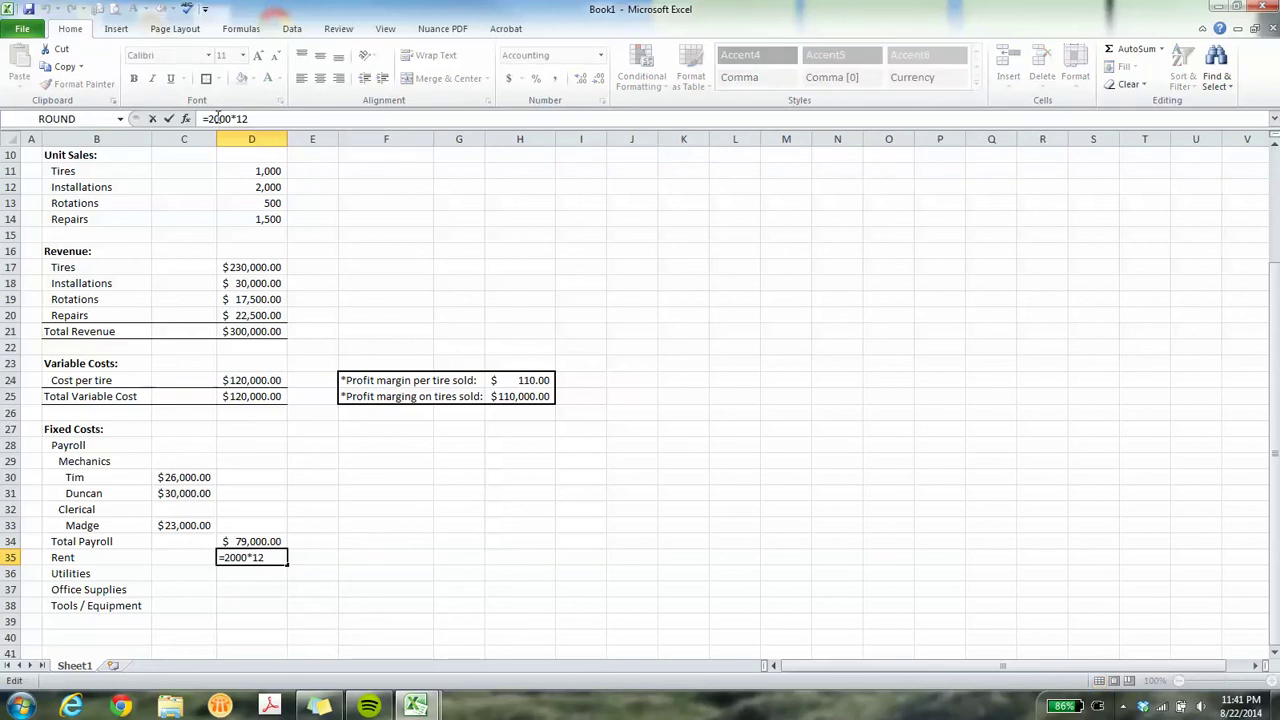
Calculate the yearly utilities cost in D36 with the formula =1500*12.
click(269, 571)
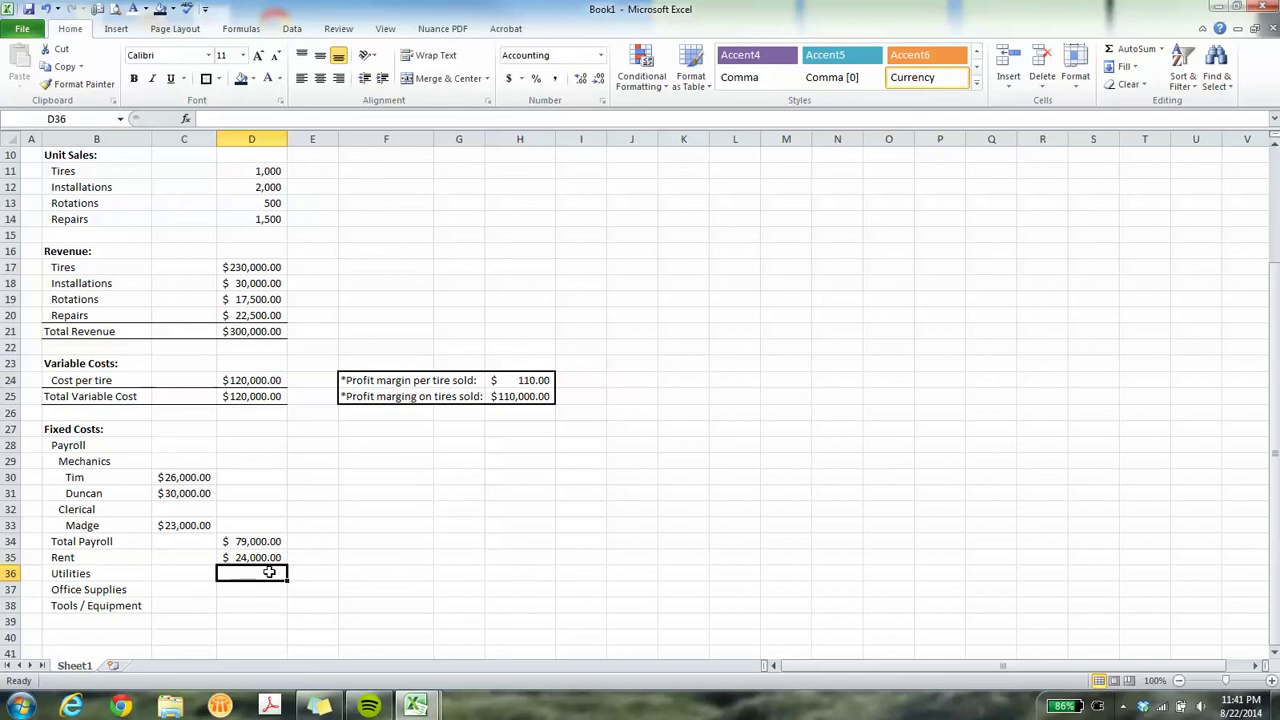
text(=15)
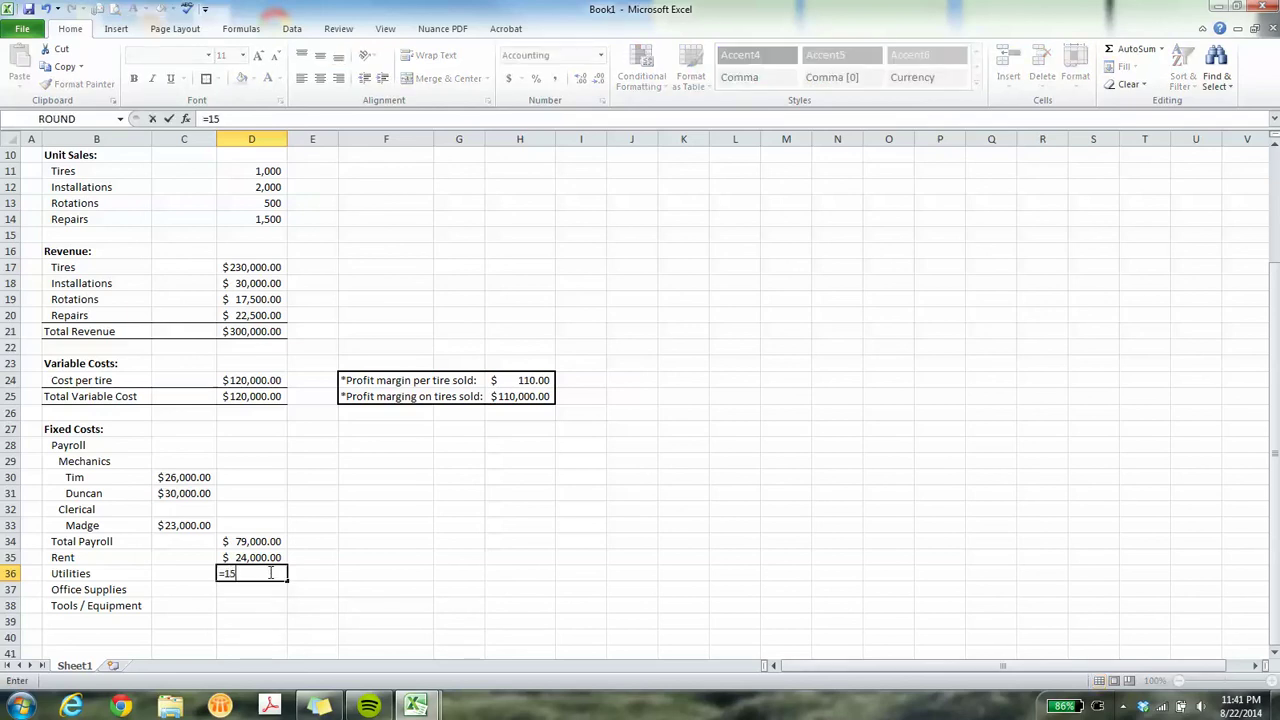
text(00*12)
key(Return)
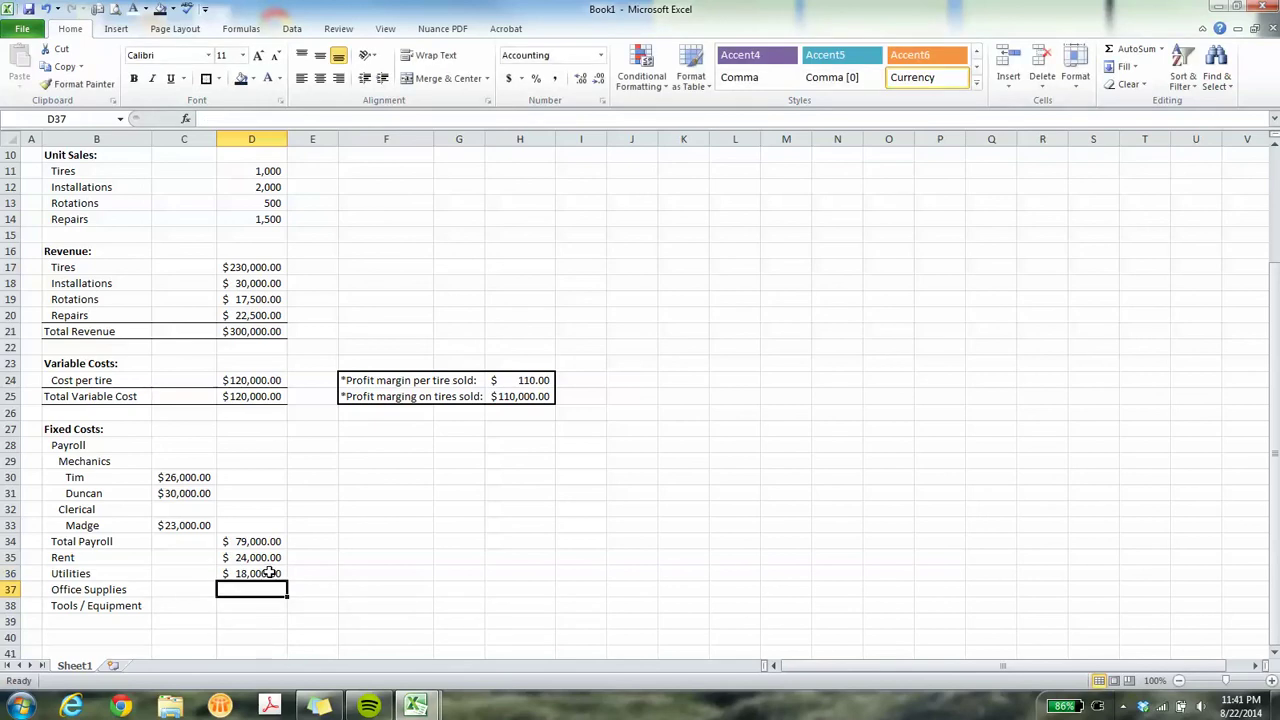
Enter the yearly costs as =400*12 for Office Supplies in D37 and =1000*12 for Tools / Equipment in D38.
text(=400*12)
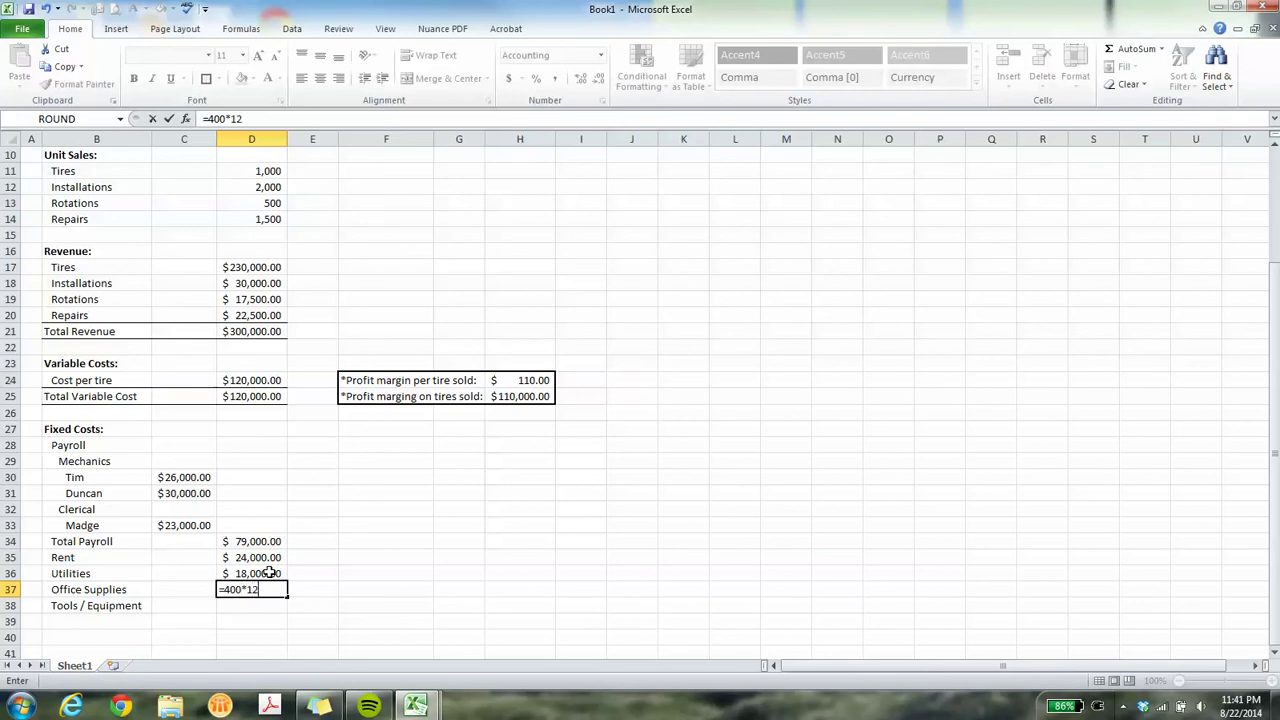
key(Return)
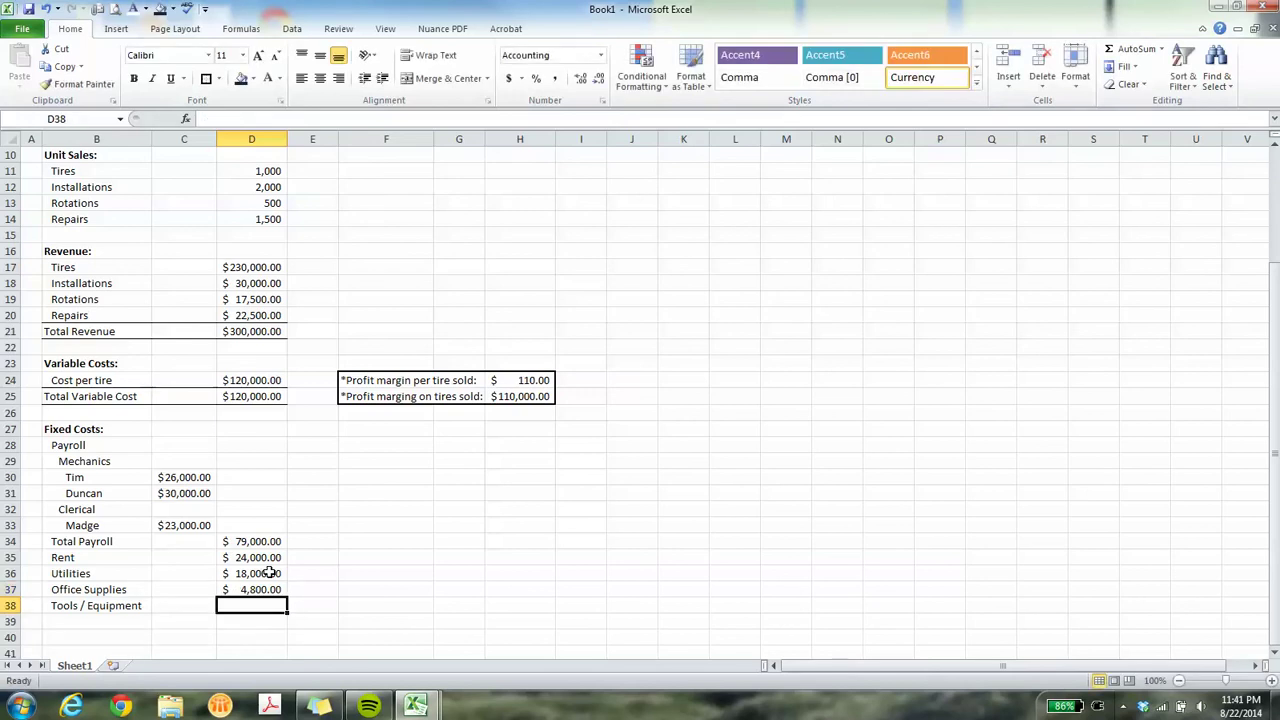
text(=1000)
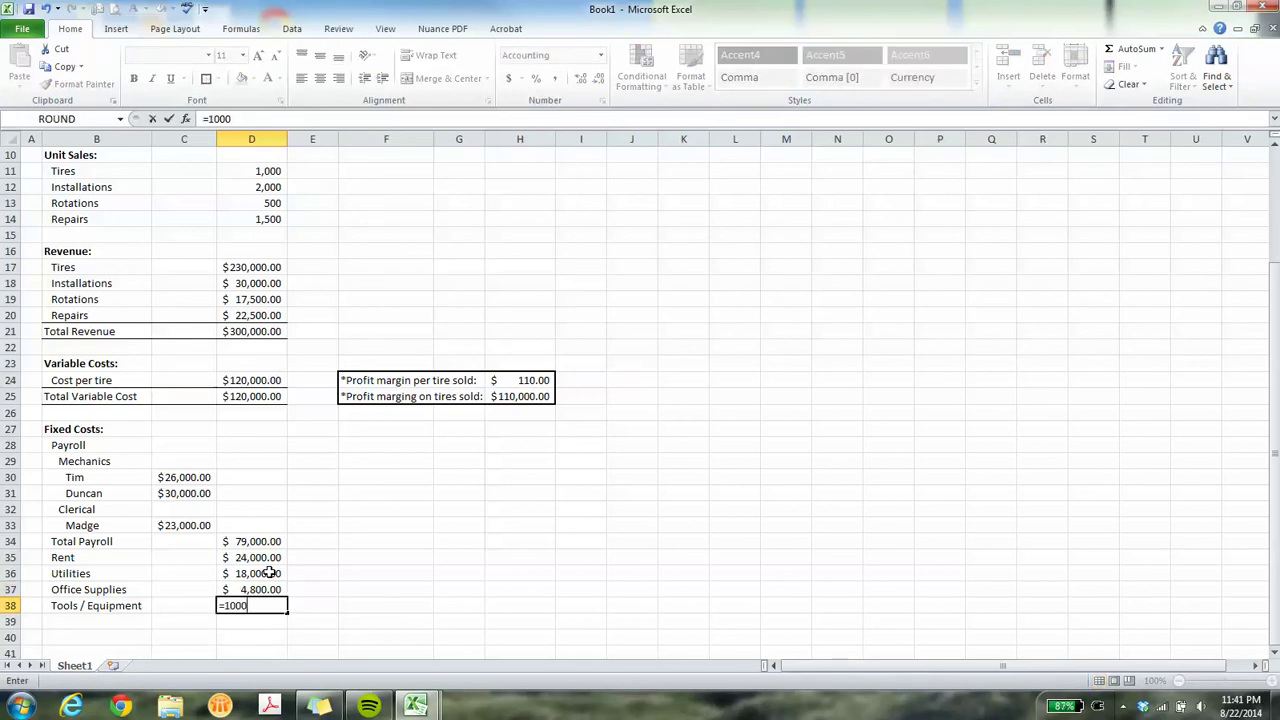
text(*12)
key(Return)
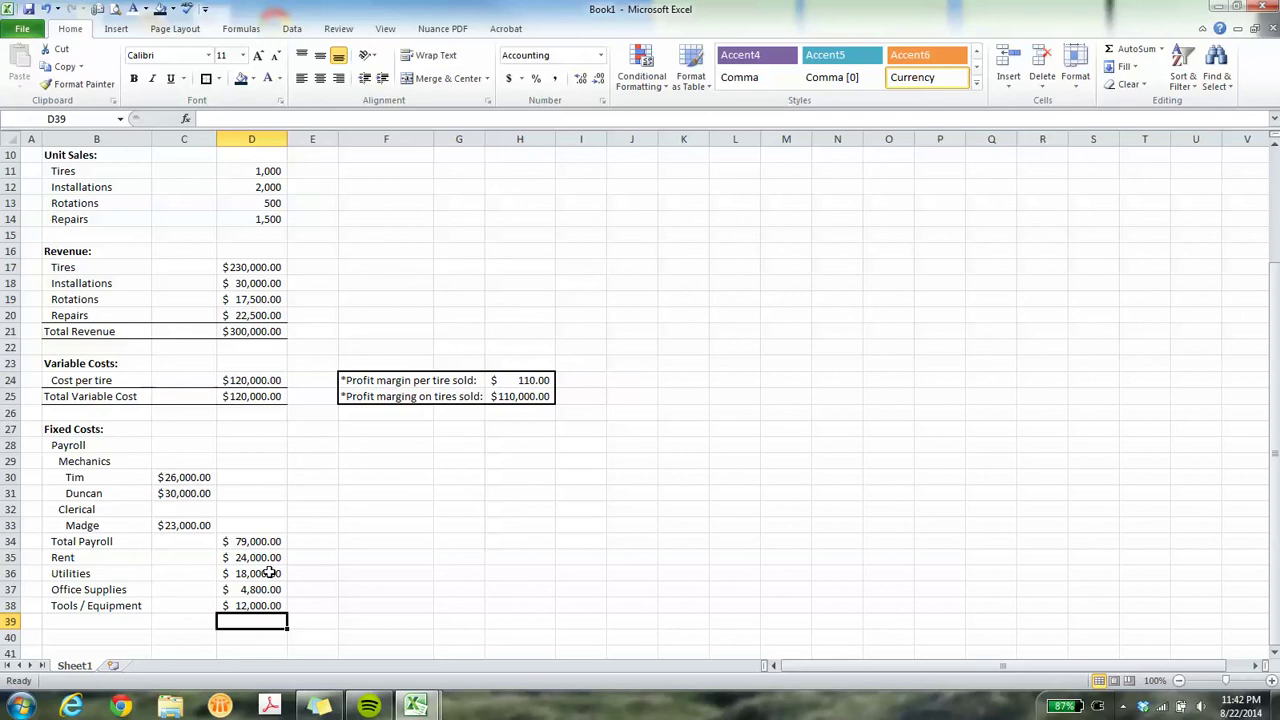
Insert two blank rows between Total Payroll and Rent, at rows 35 and 36.
click(88, 545)
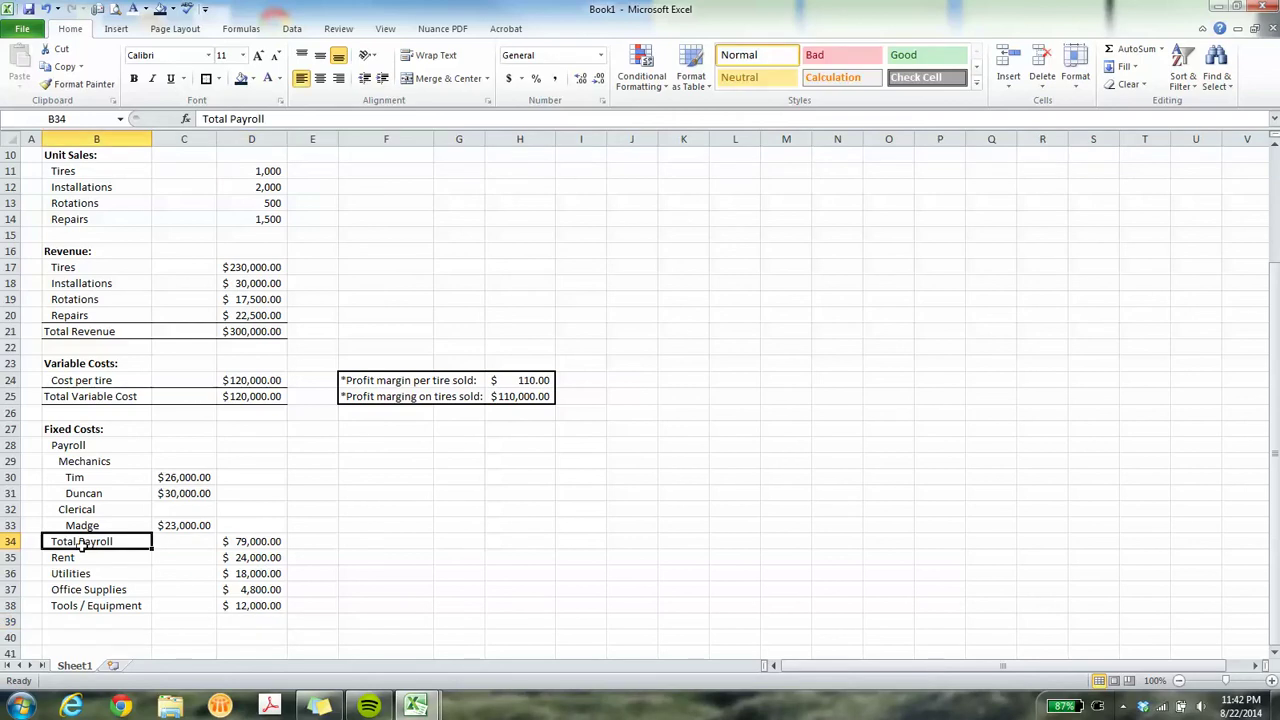
click(77, 553)
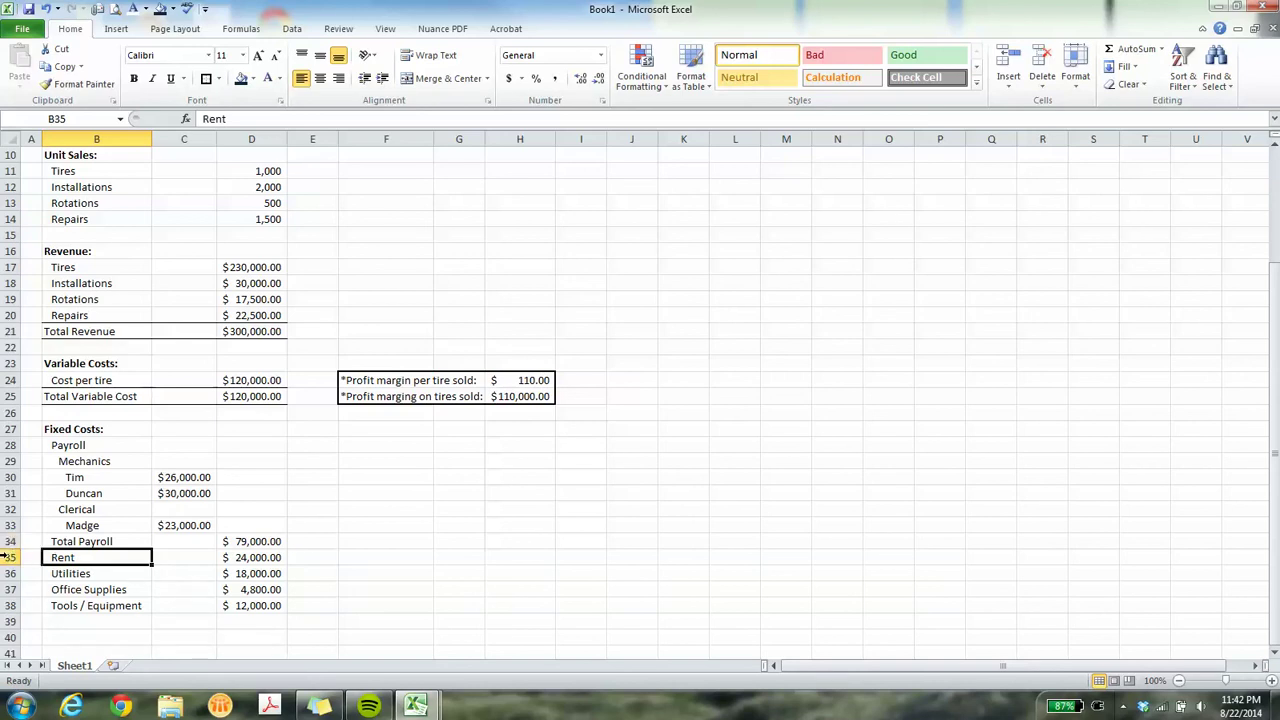
drag(5, 557, 6, 572)
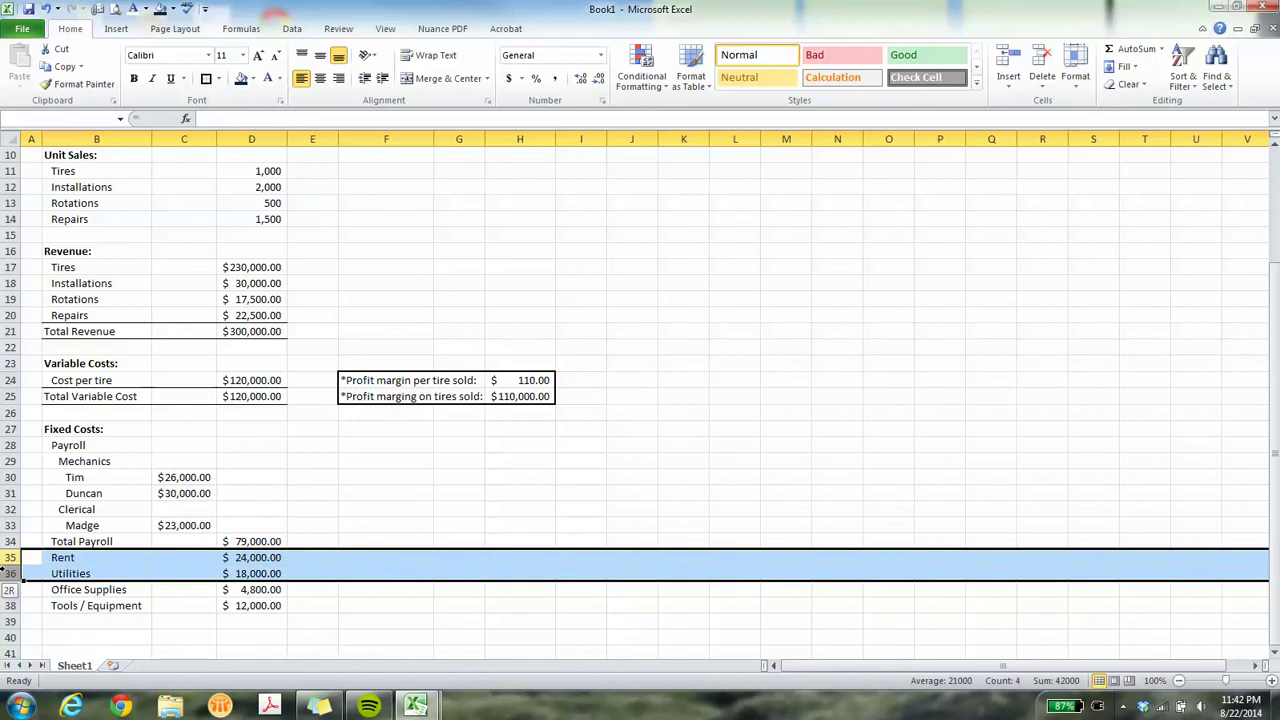
right_click(6, 566)
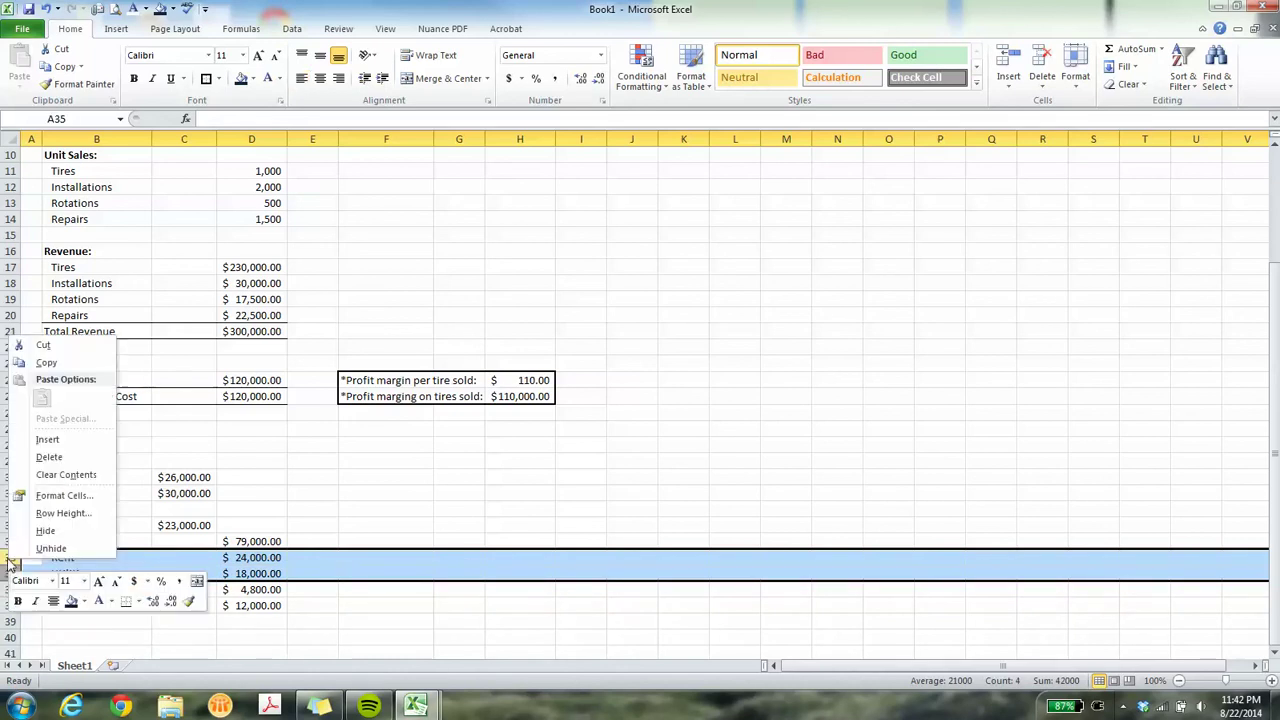
click(47, 441)
Label the two new rows Health Insurance in B35 and Payroll Tax in B36.
click(95, 560)
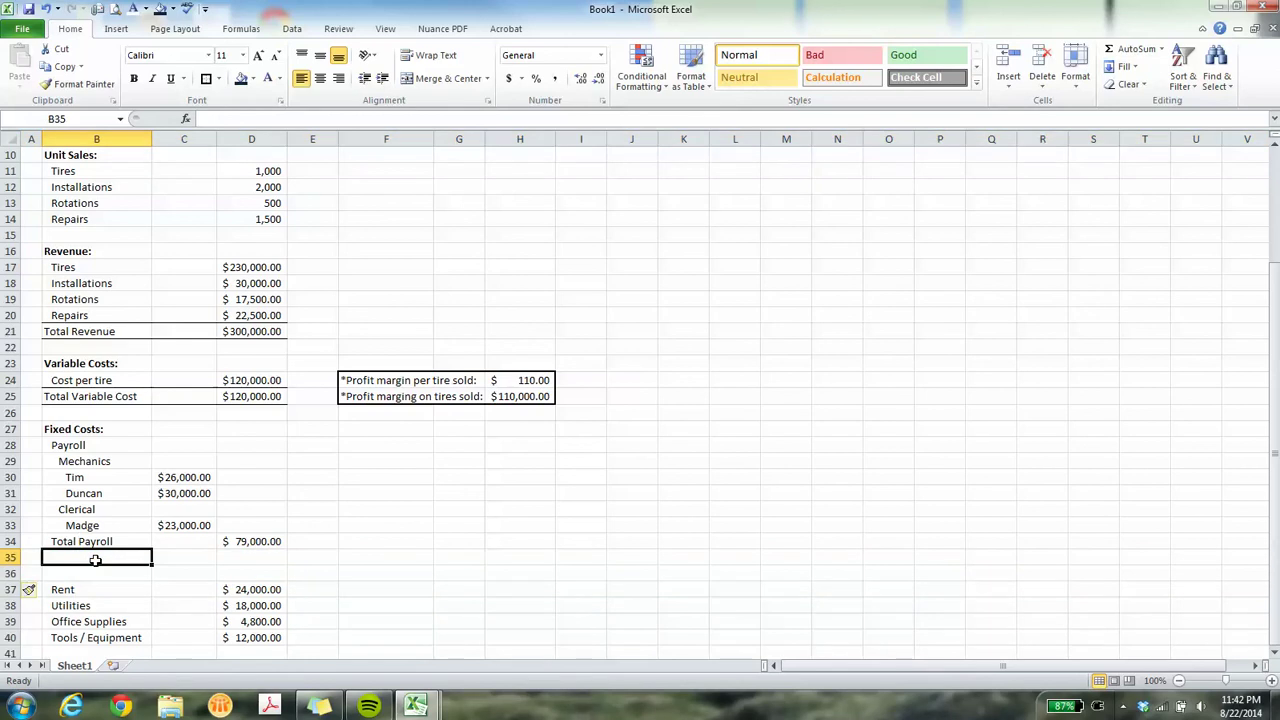
text(Health Ins)
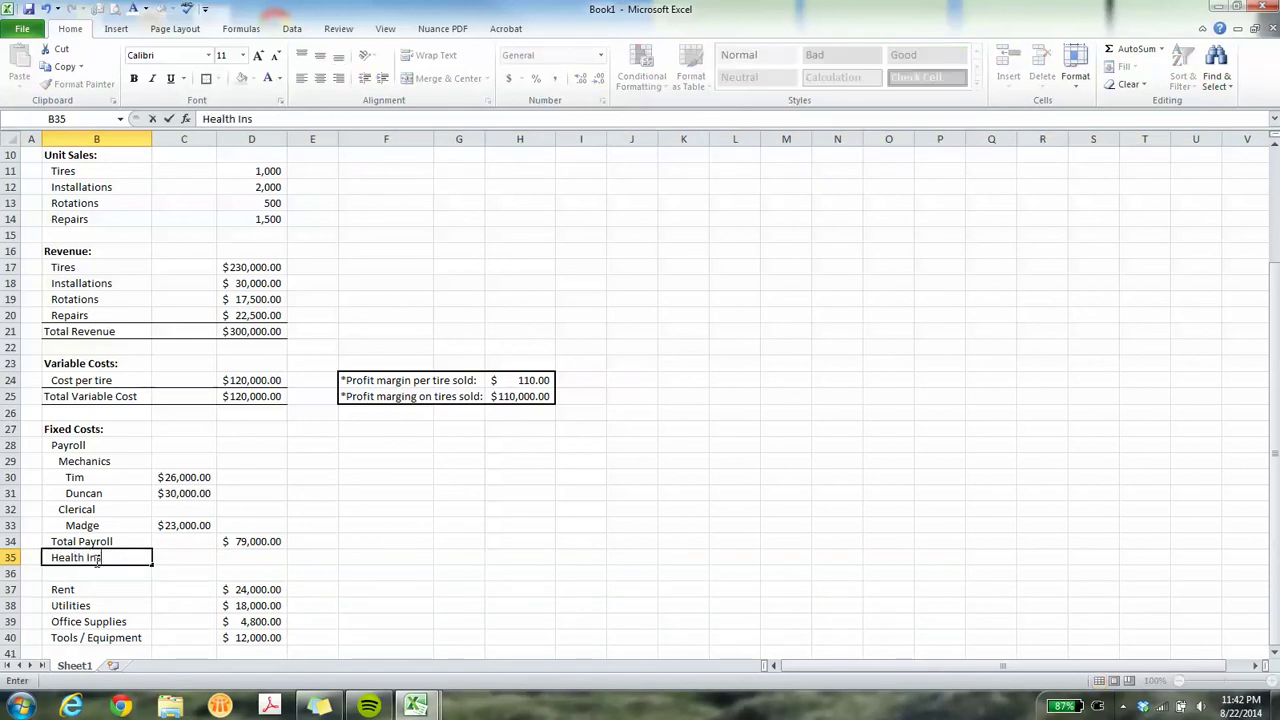
text(urance)
key(Return)
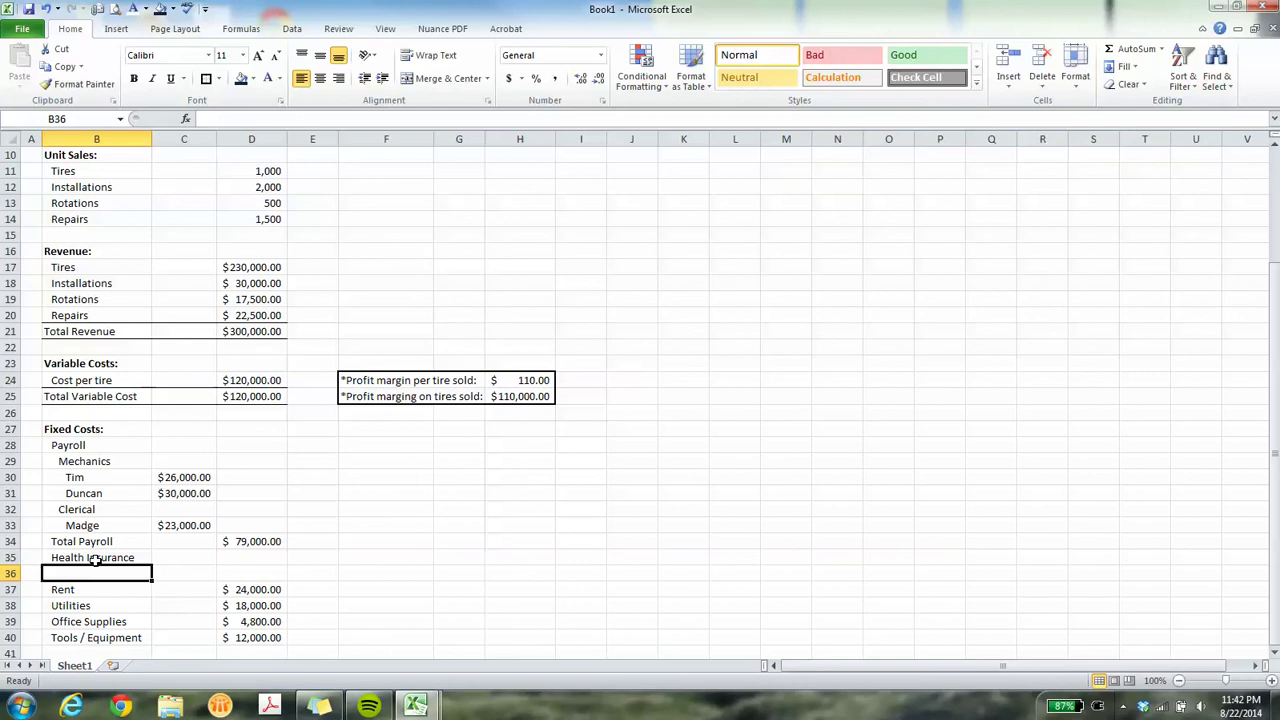
text(Pa)
text(Tax)
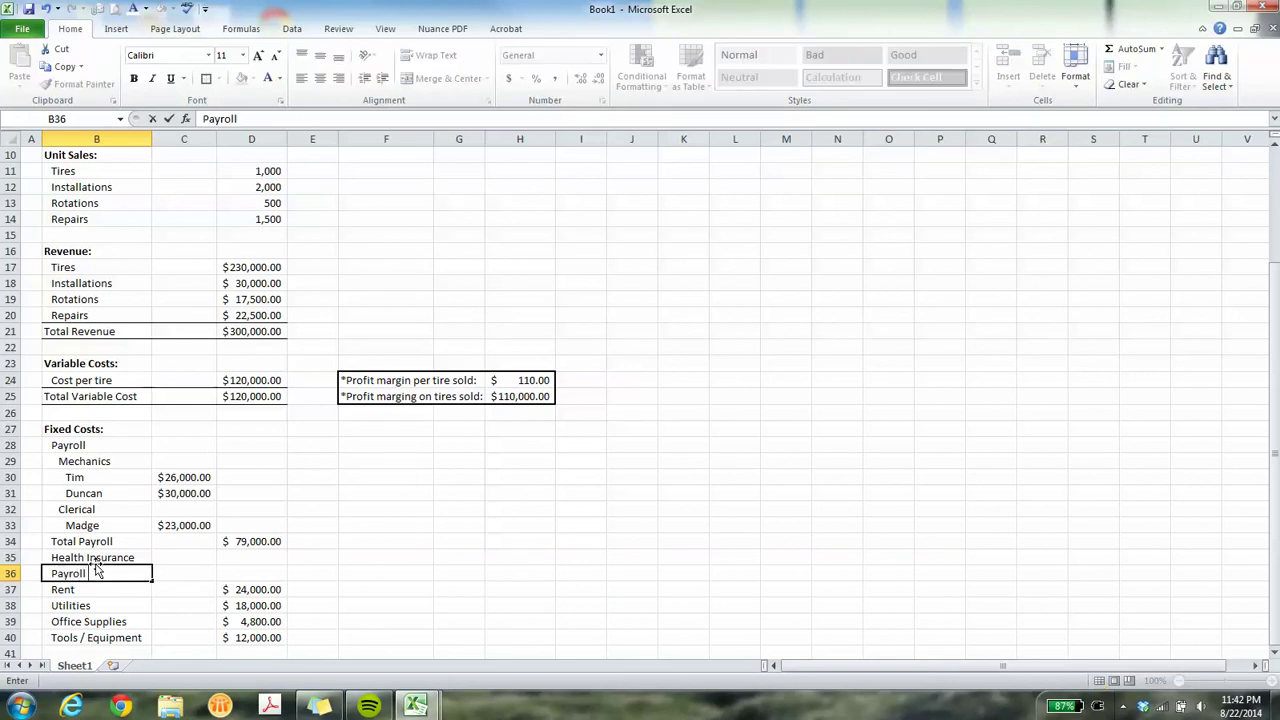
key(Tab)
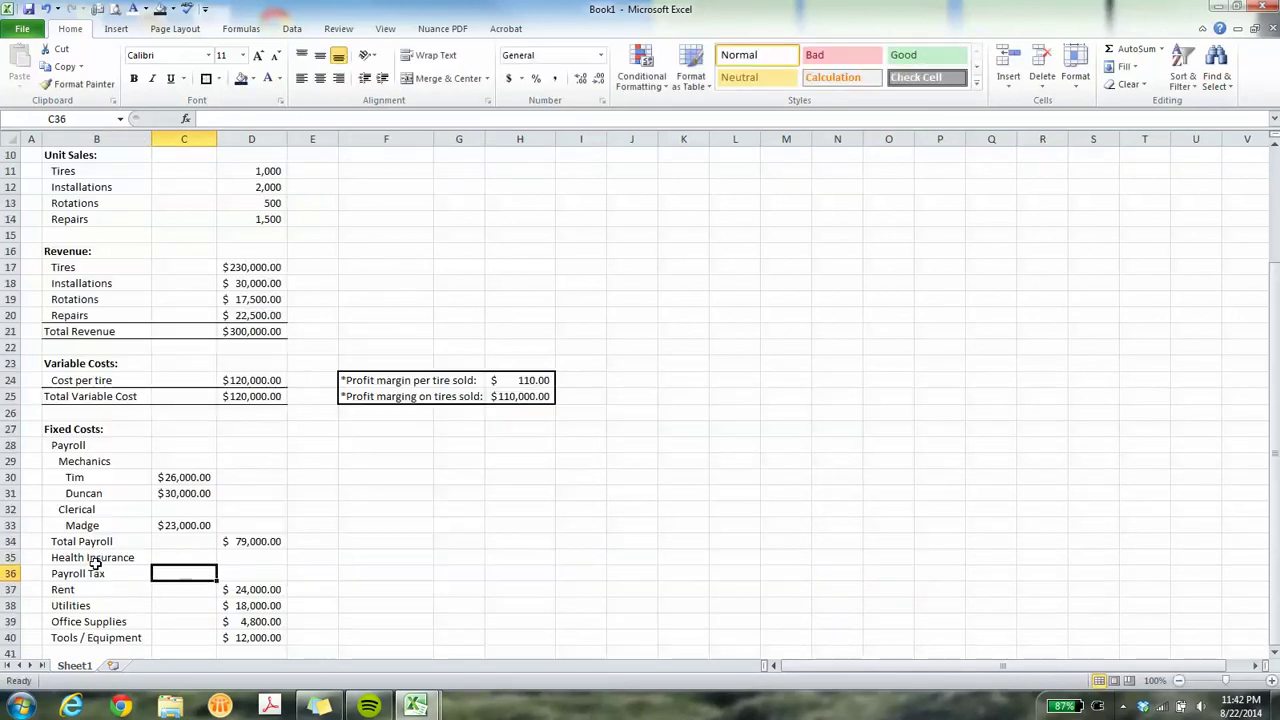
Enter the formula =COUNT(C30:C33) in D35 to count the salaried employees for Health Insurance.
key(Up)
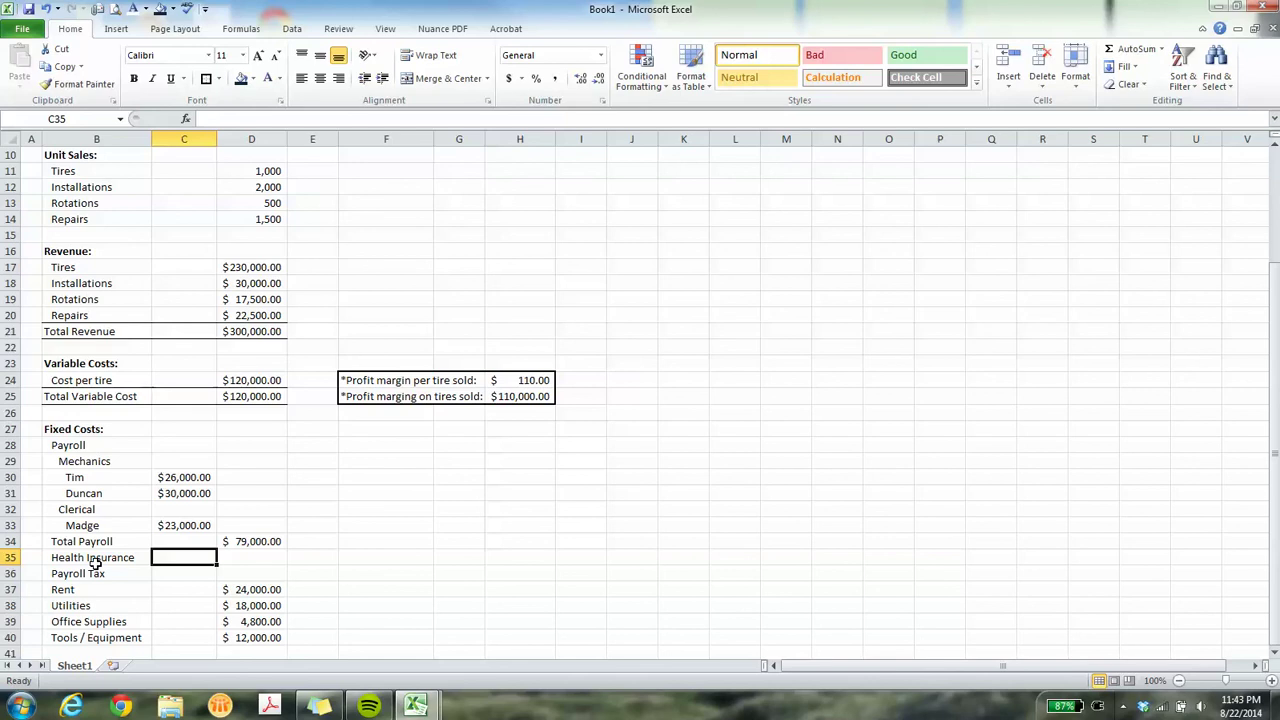
key(Right)
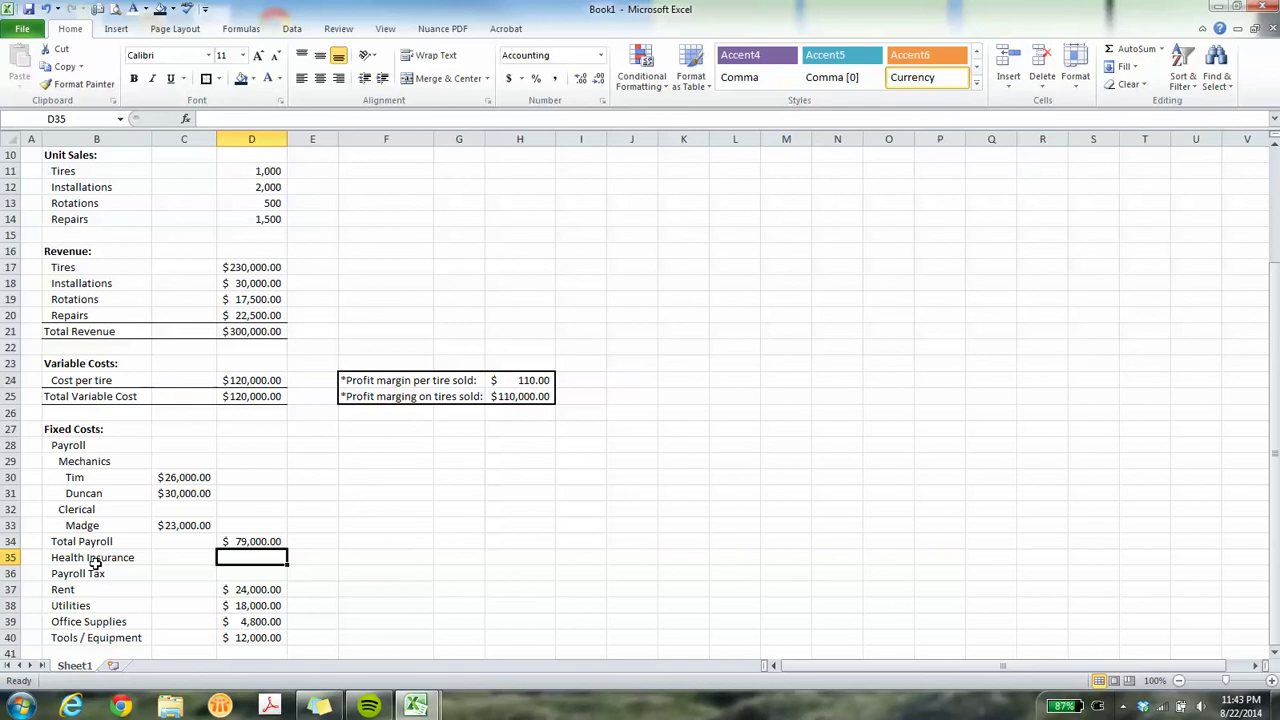
text(=count()
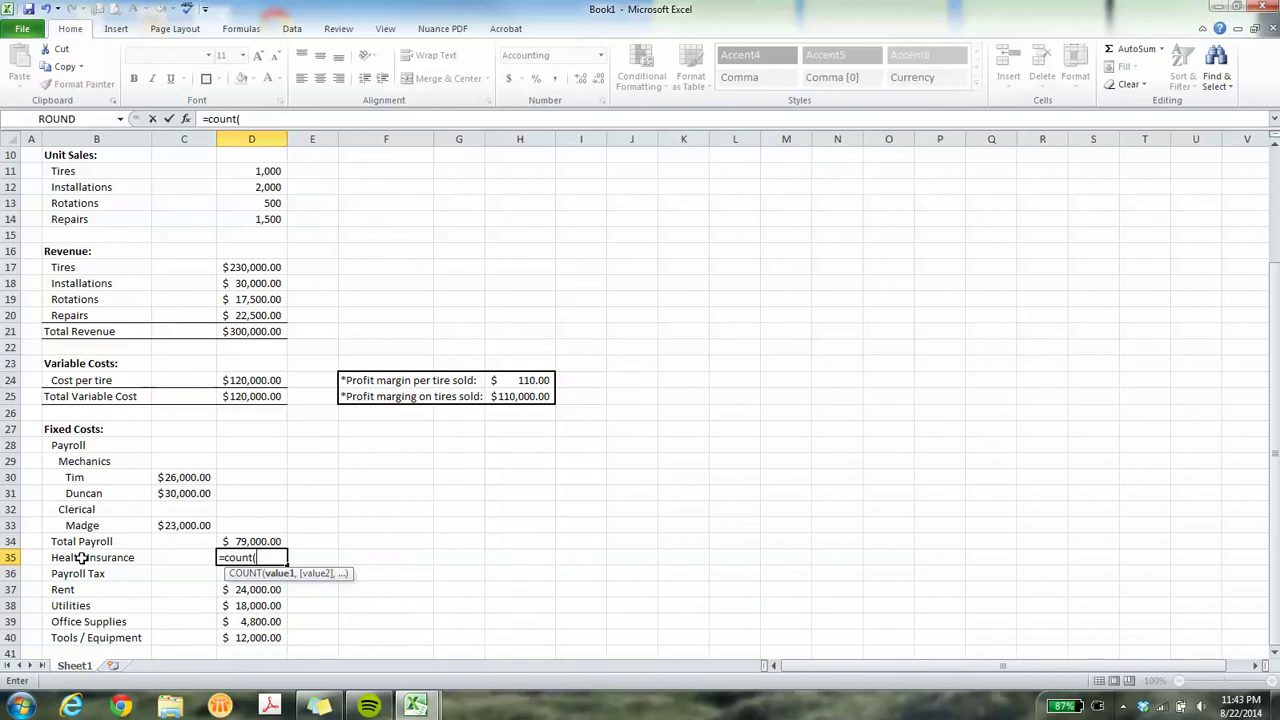
drag(182, 478, 173, 526)
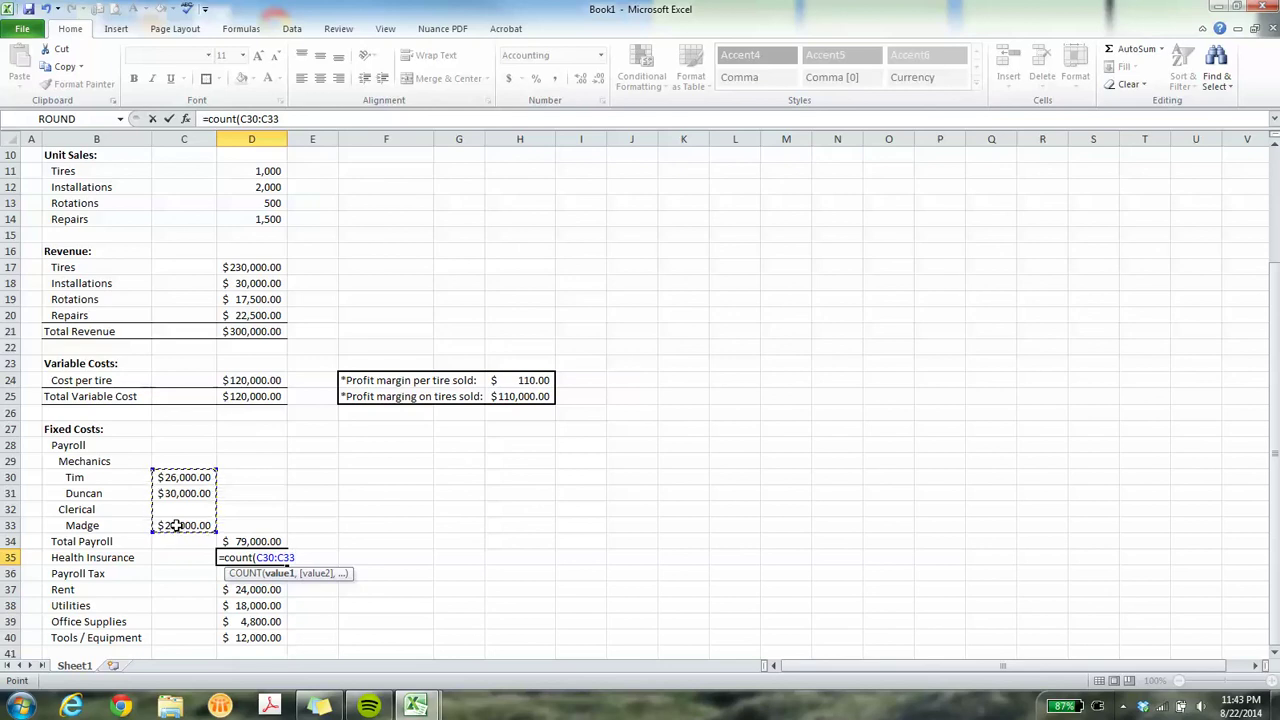
text())
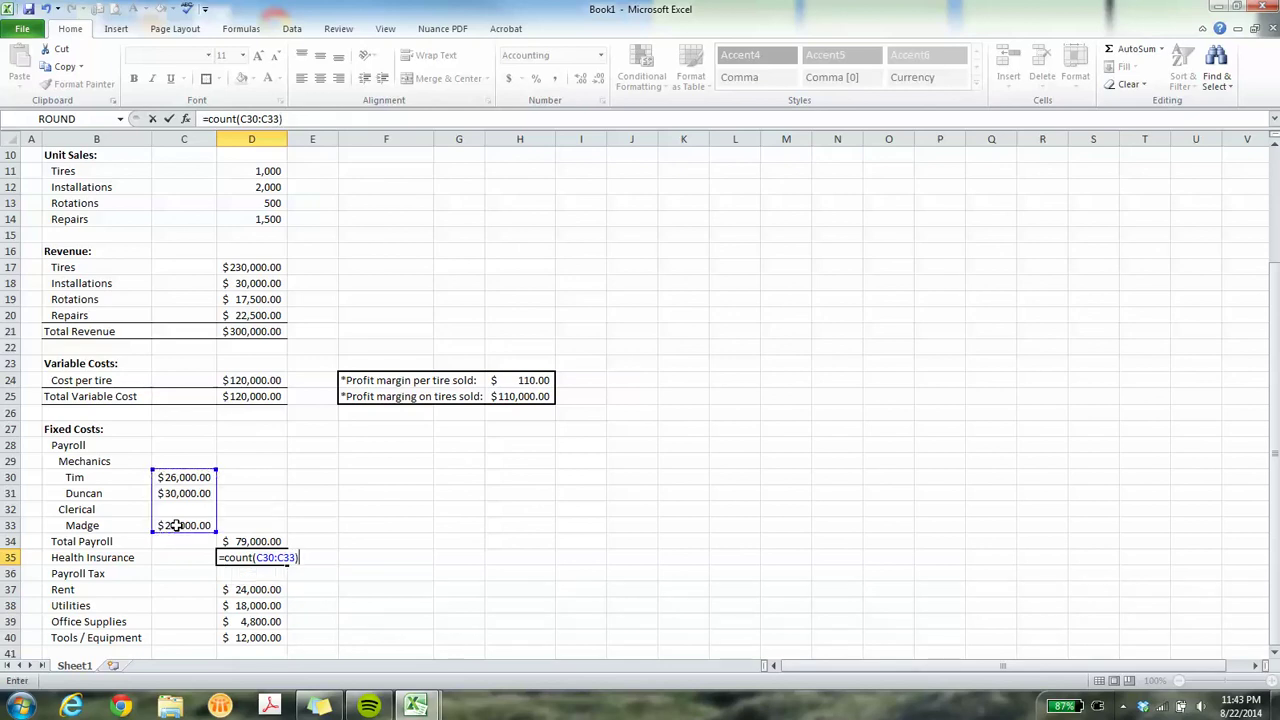
key(Return)
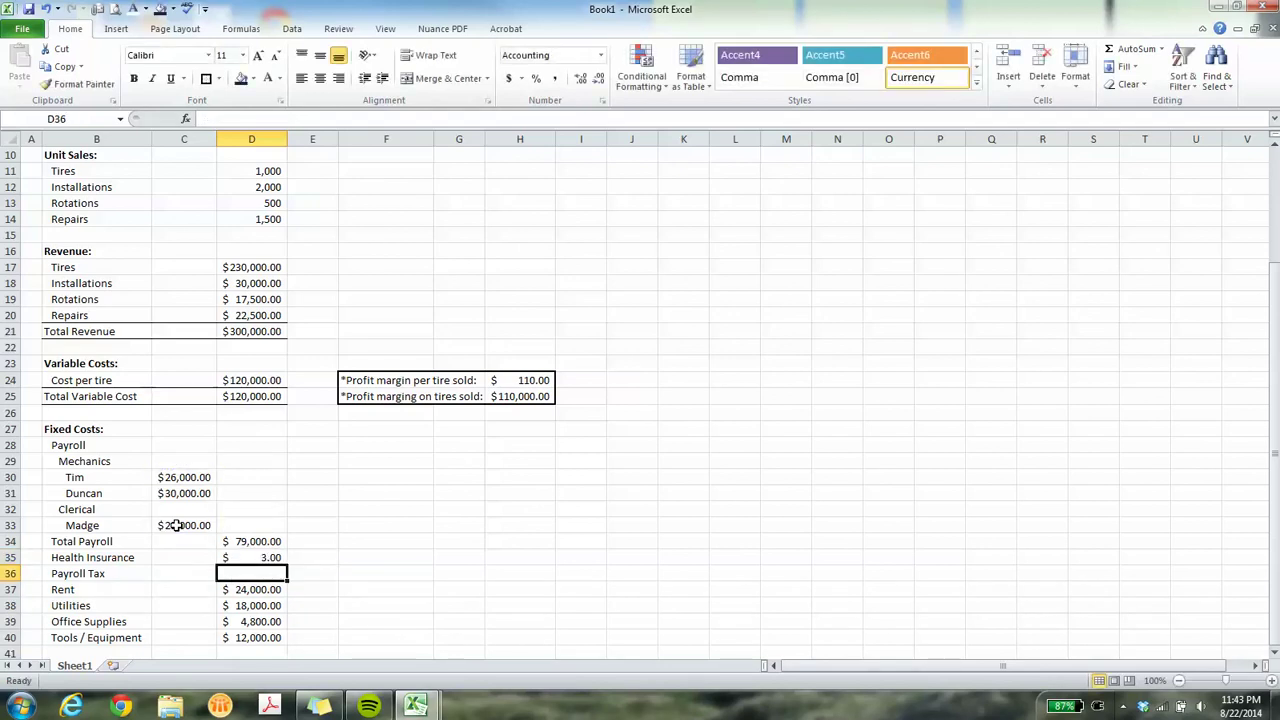
Multiply the employee count in the Health Insurance formula in D35 by 10000.
key(Up)
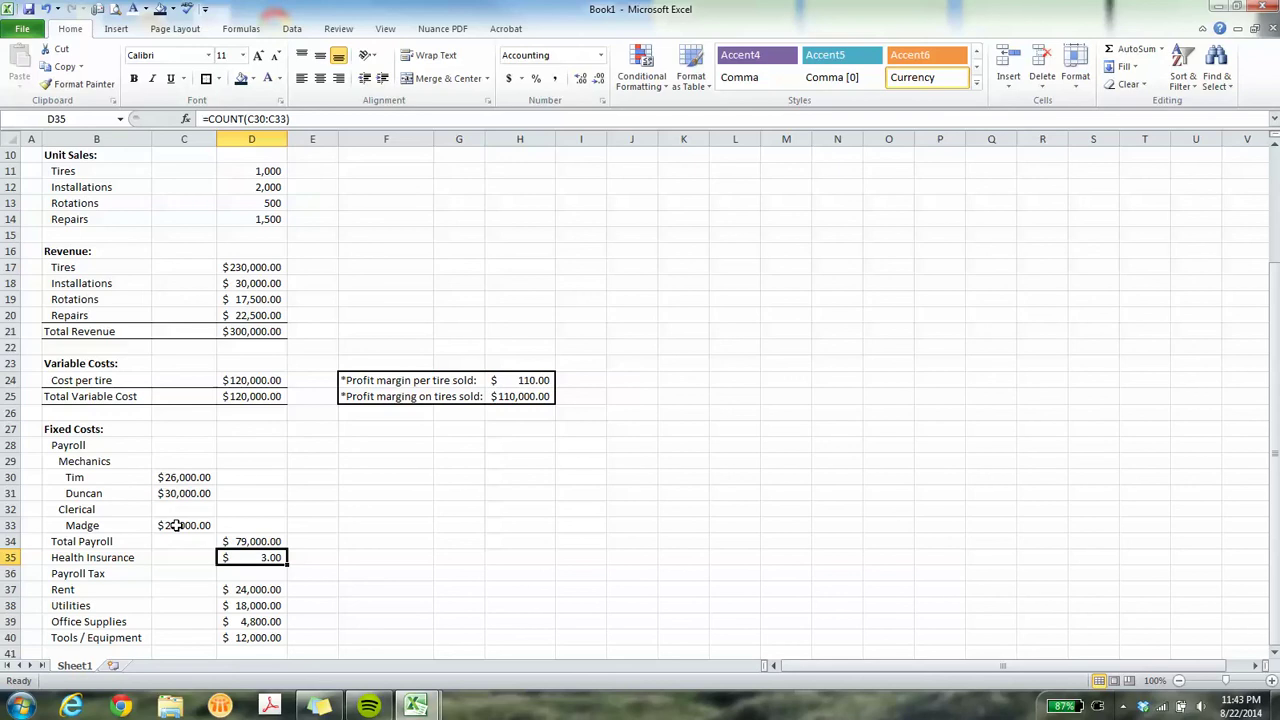
key(F2)
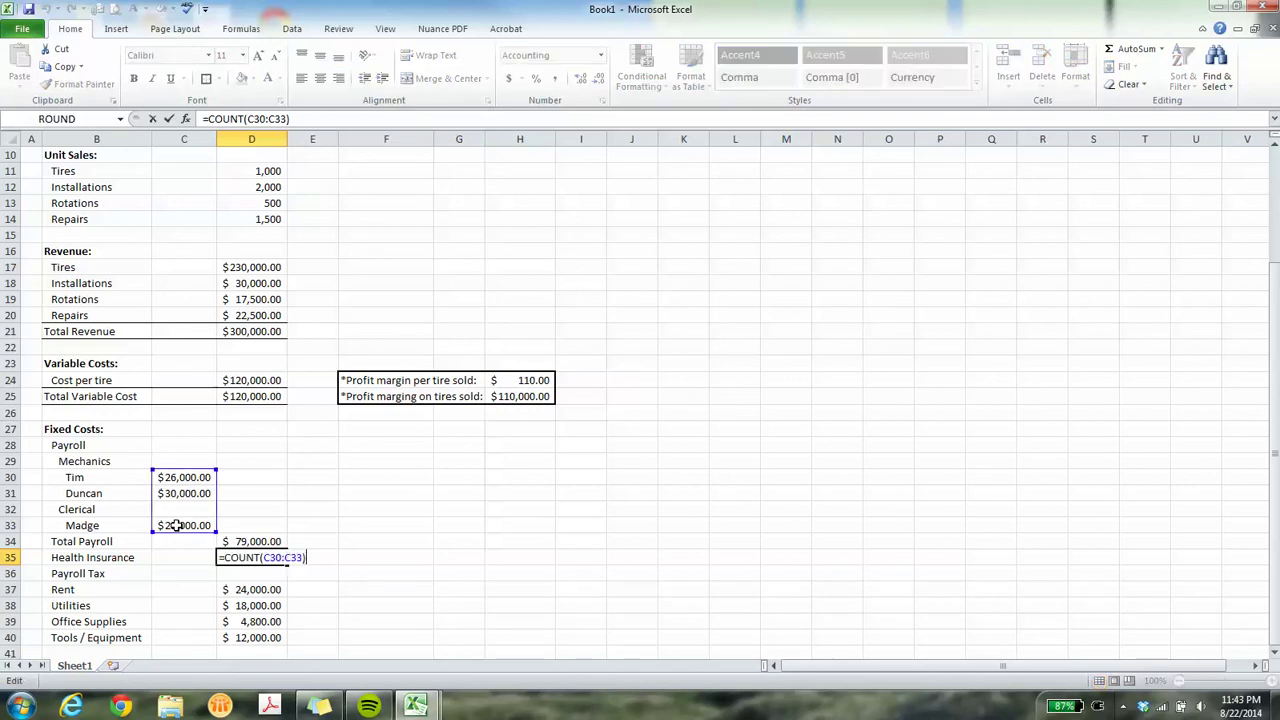
text(*10000)
key(Return)
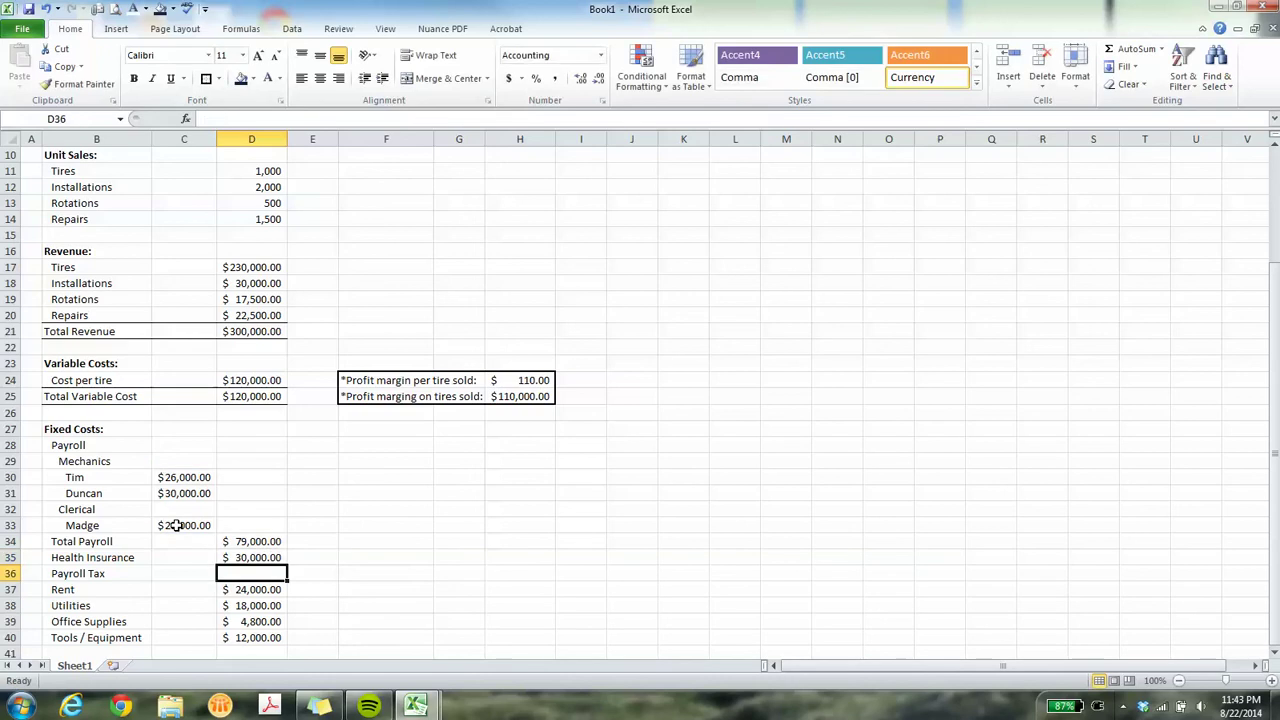
key(Up)
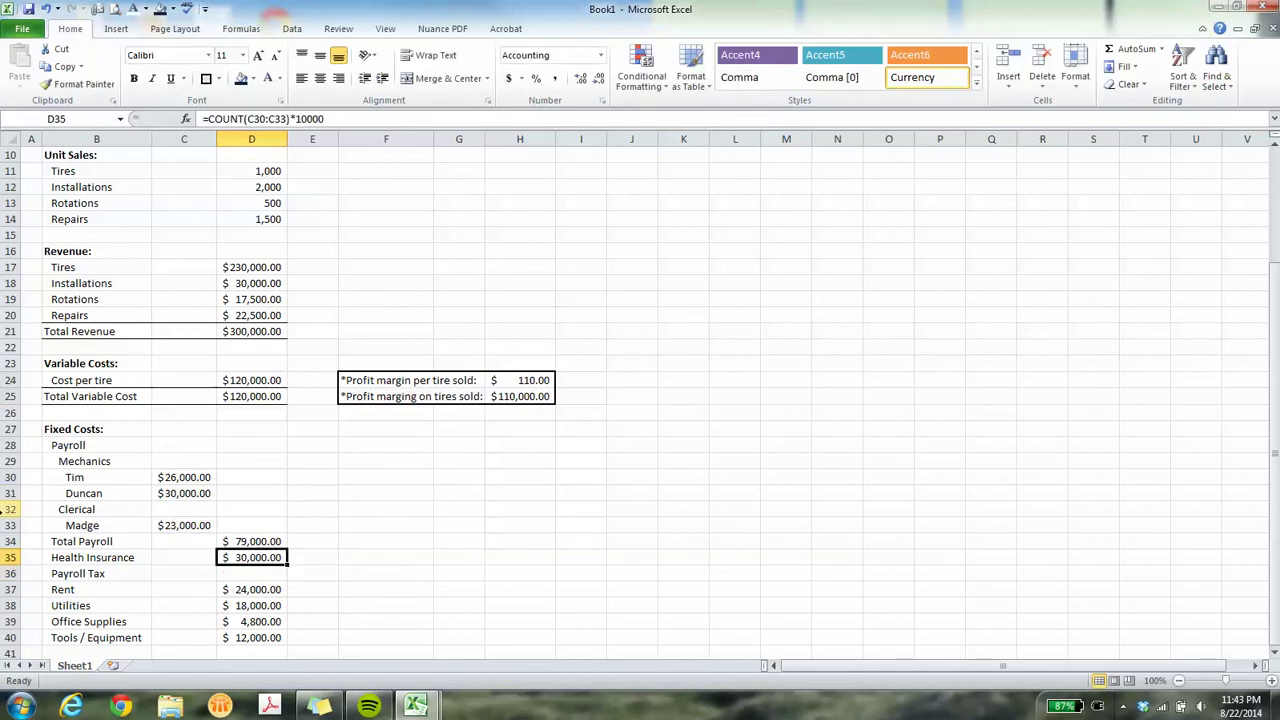
Insert a row above Clerical at row 32 and add a third mechanic's first name with a salary of 10000.
click(5, 510)
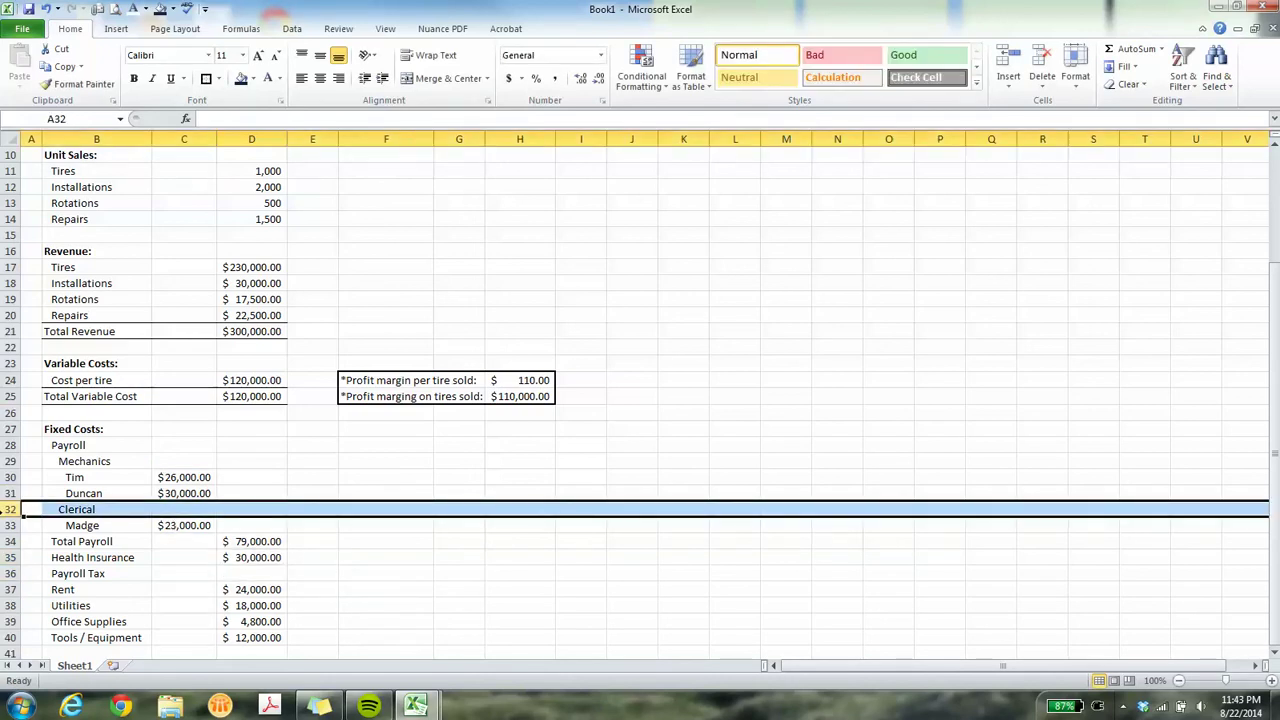
drag(5, 517, 6, 512)
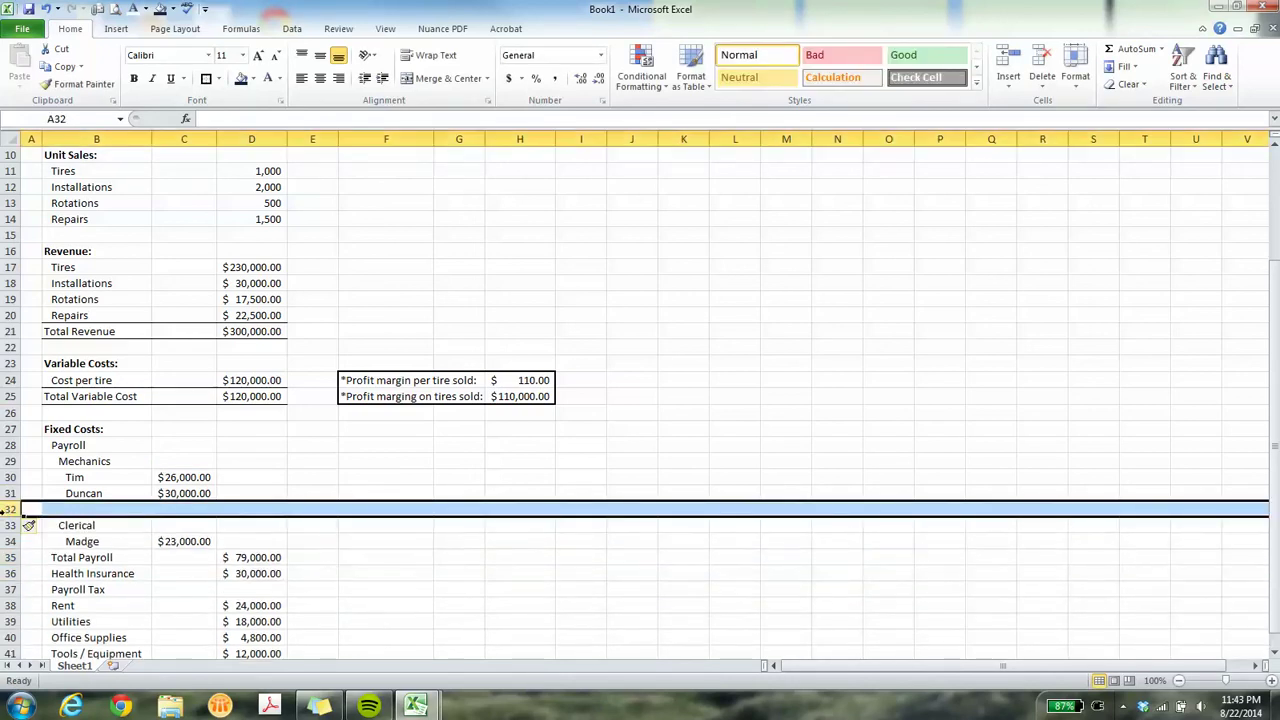
click(99, 512)
text(Sean)
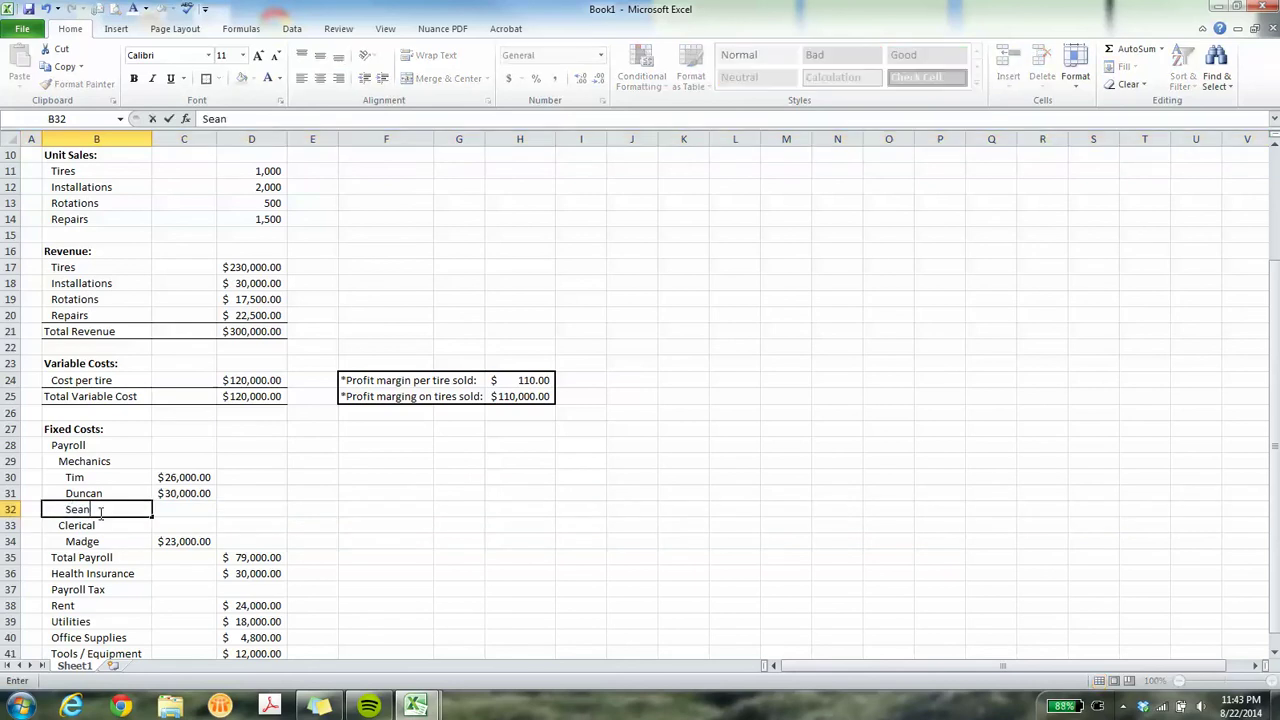
key(Tab)
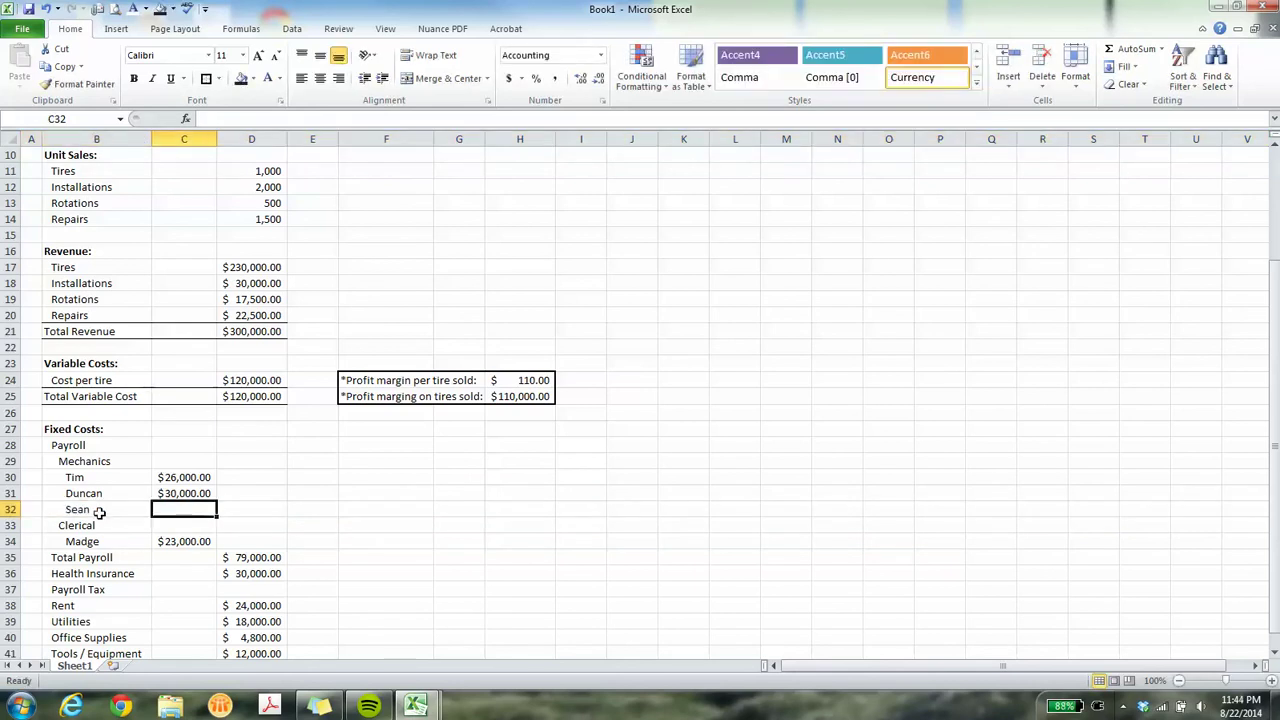
text(100000)
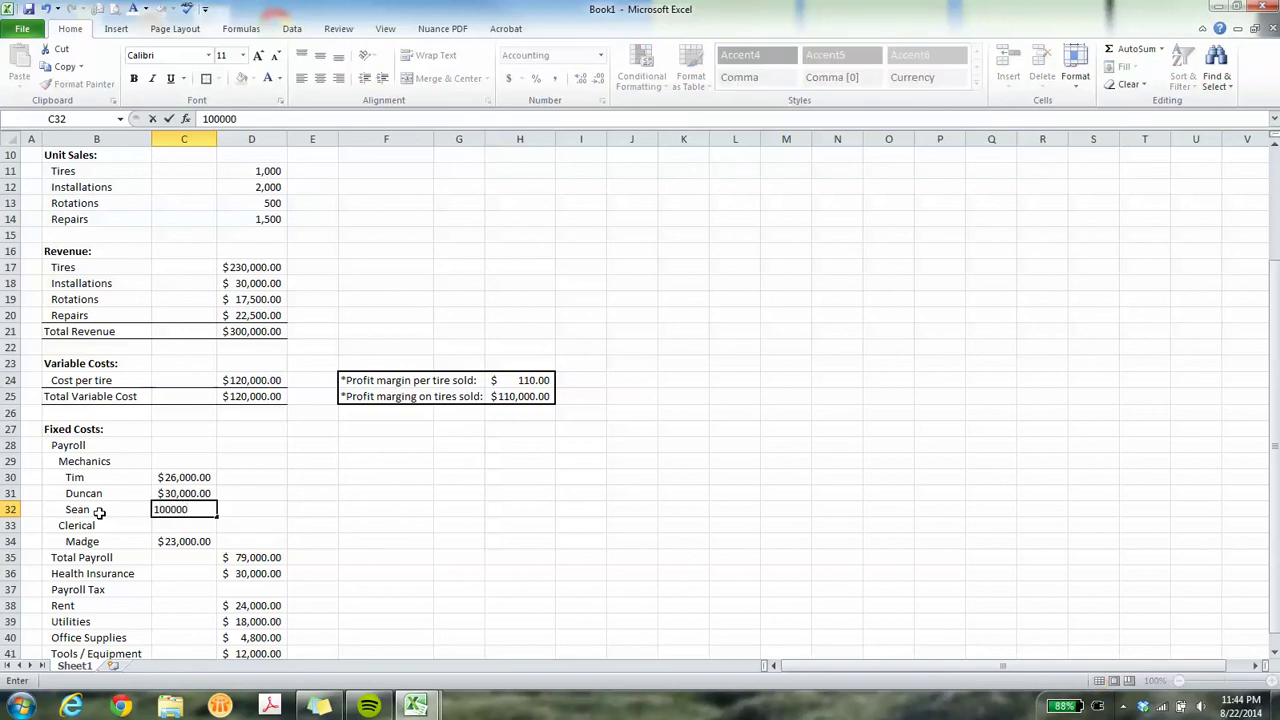
click(100, 517)
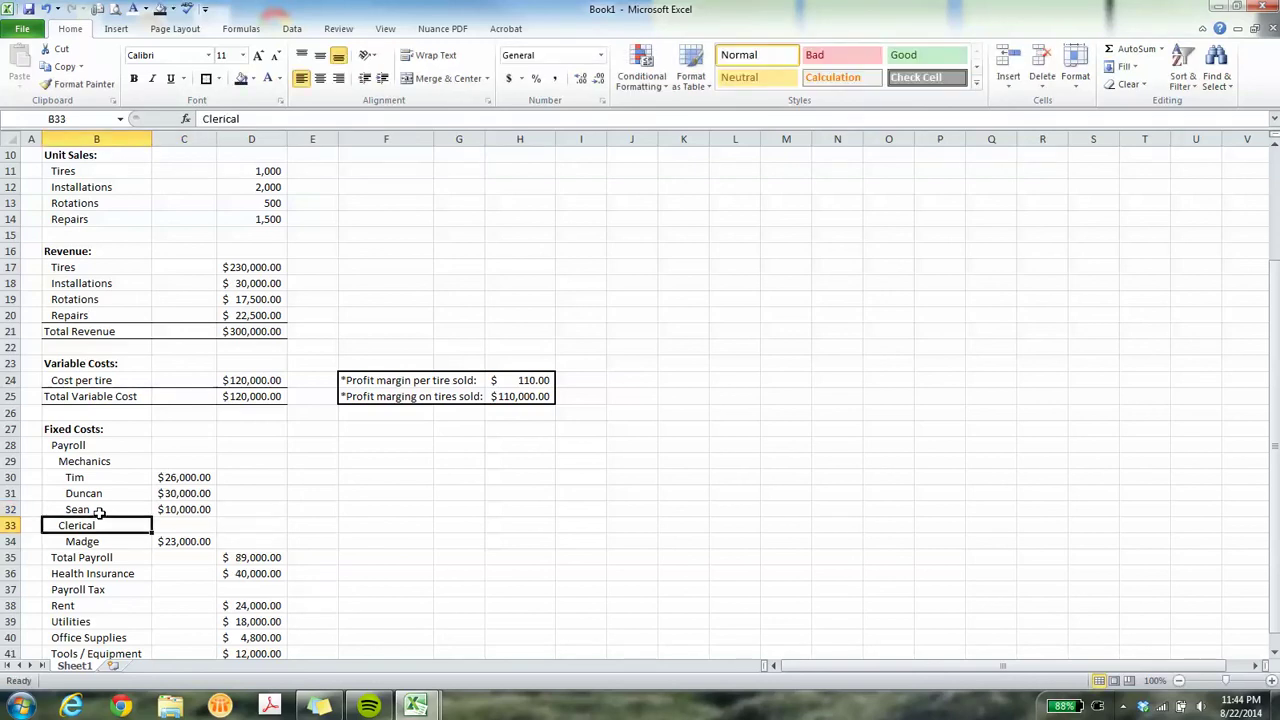
Check the Total Payroll and Health Insurance formulas, and set the third mechanic's salary in C32 to 15000.
click(250, 558)
click(250, 572)
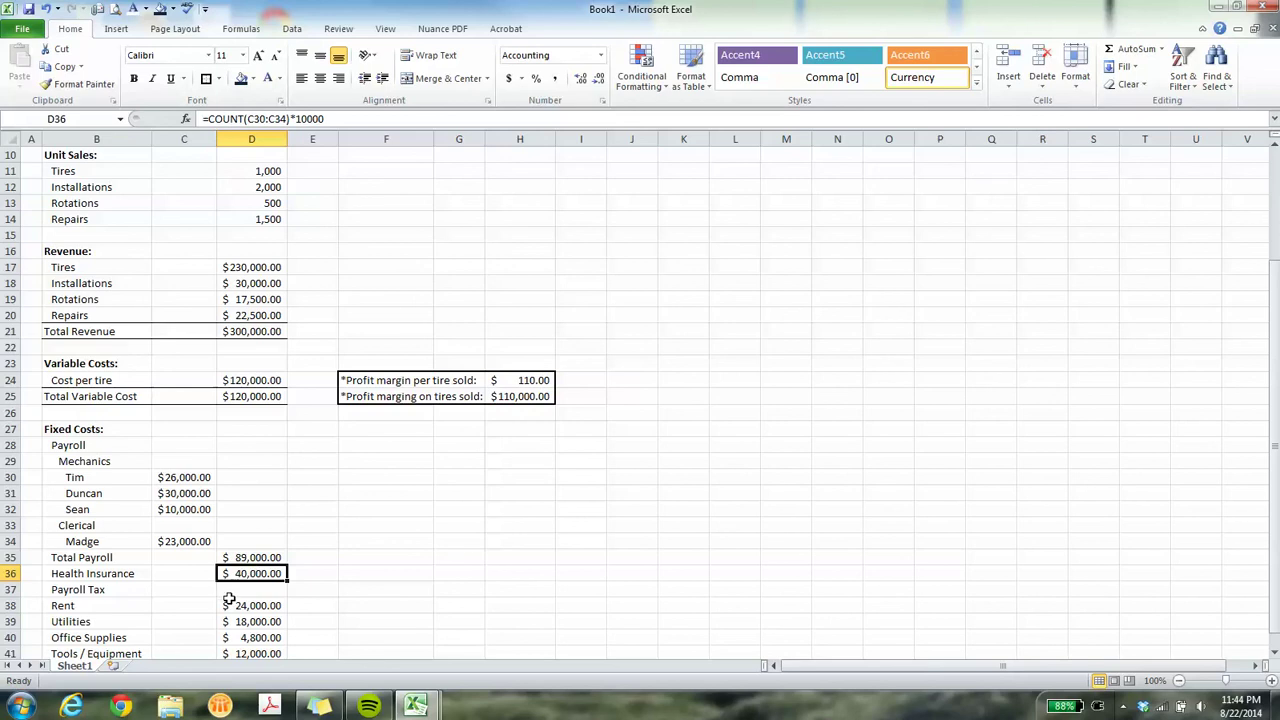
click(263, 556)
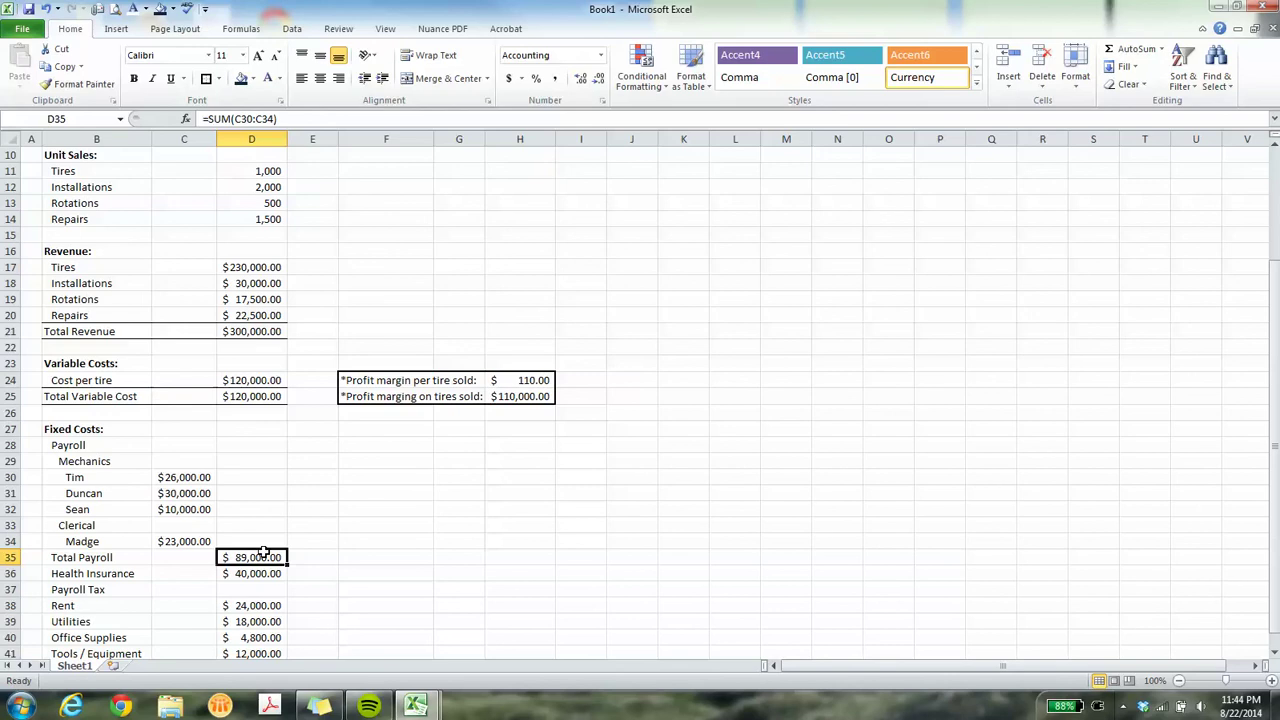
click(197, 507)
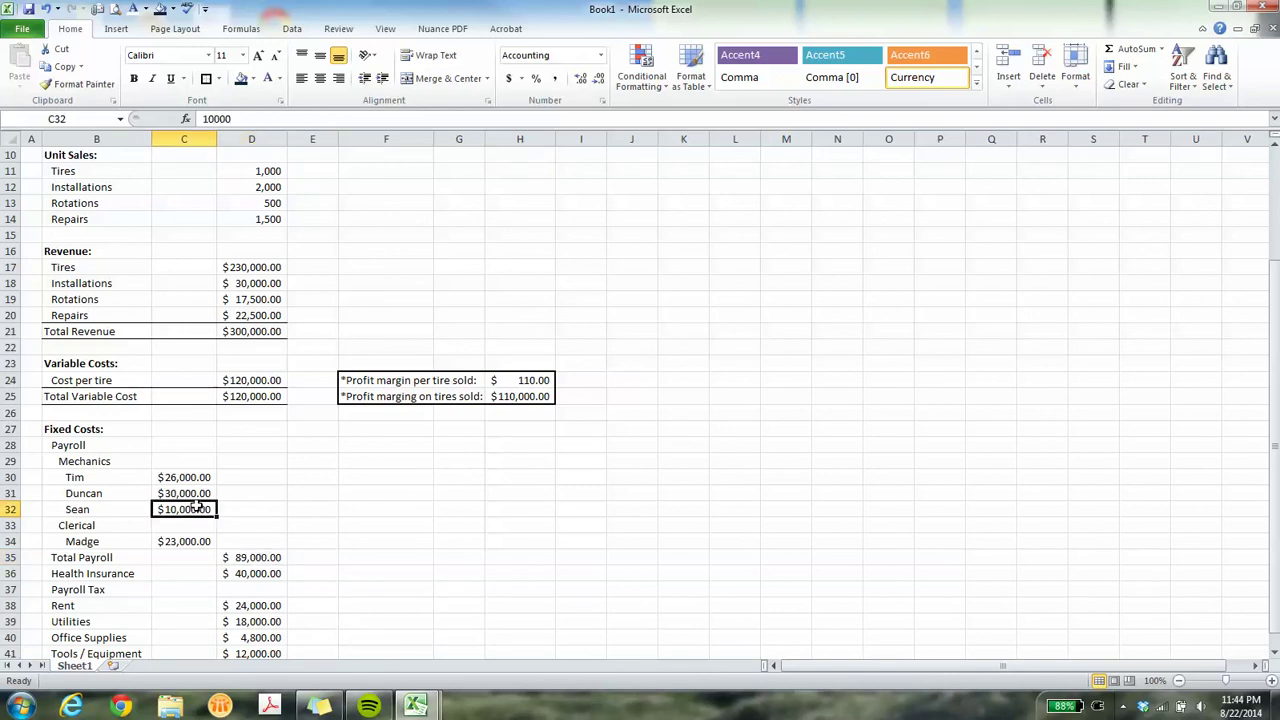
text(150000)
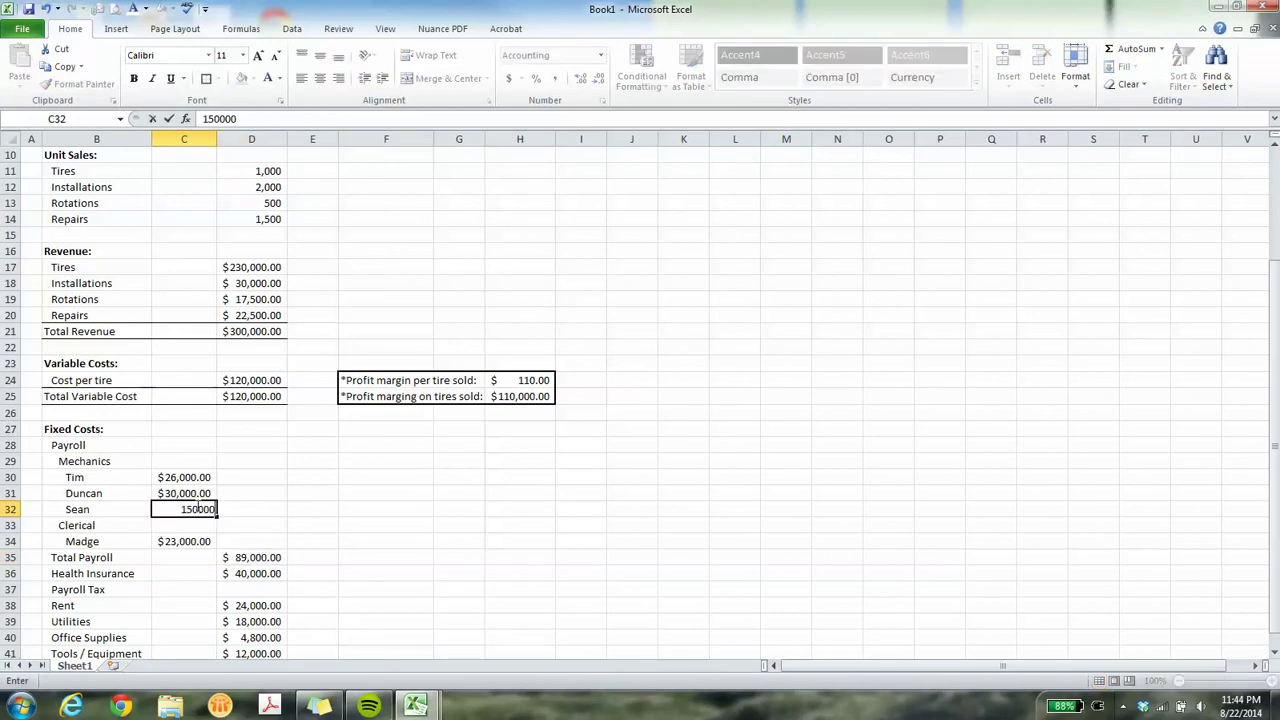
key(BackSpace)
key(Return)
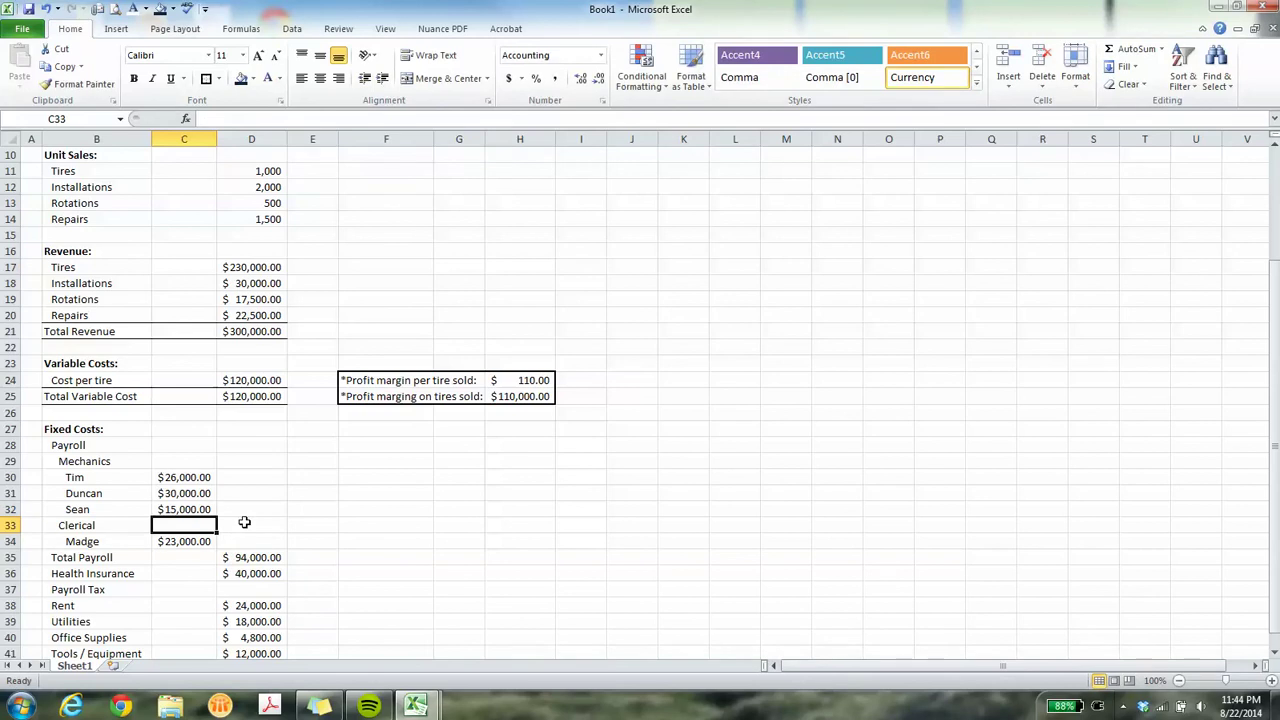
Review the Total Payroll formula in D35 and the cell range counted by the Health Insurance formula in D36.
click(252, 556)
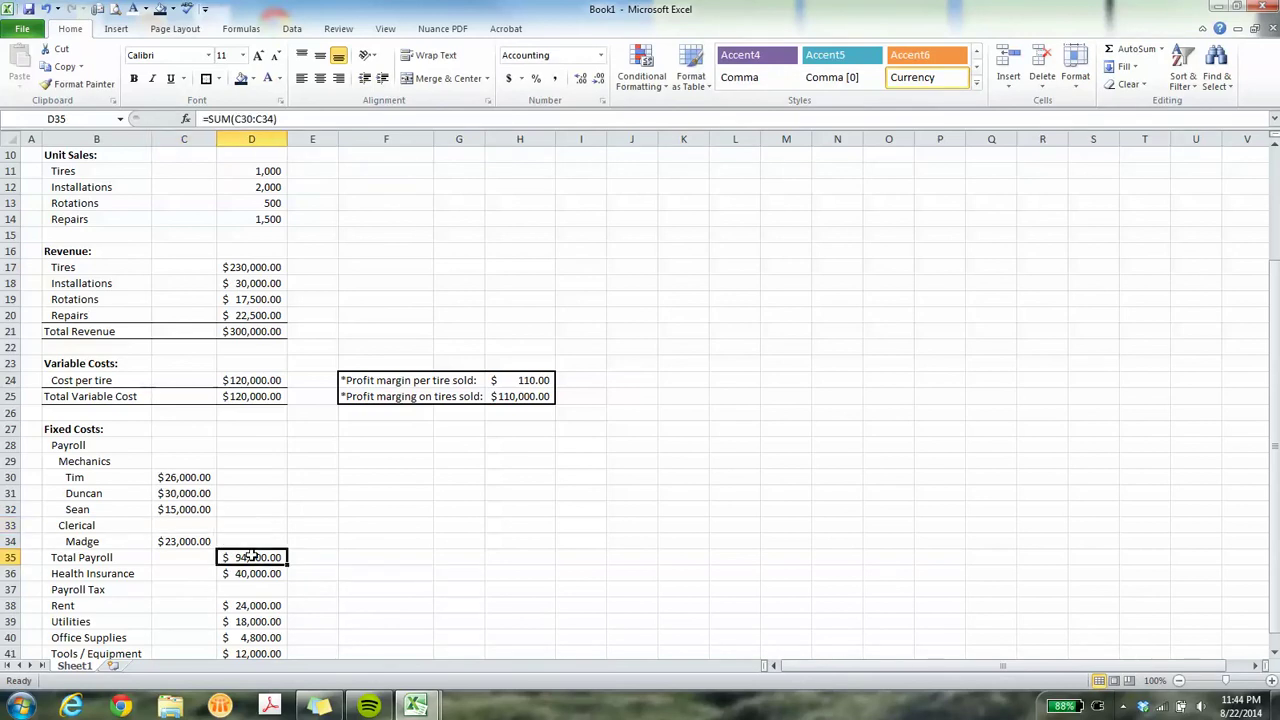
click(250, 572)
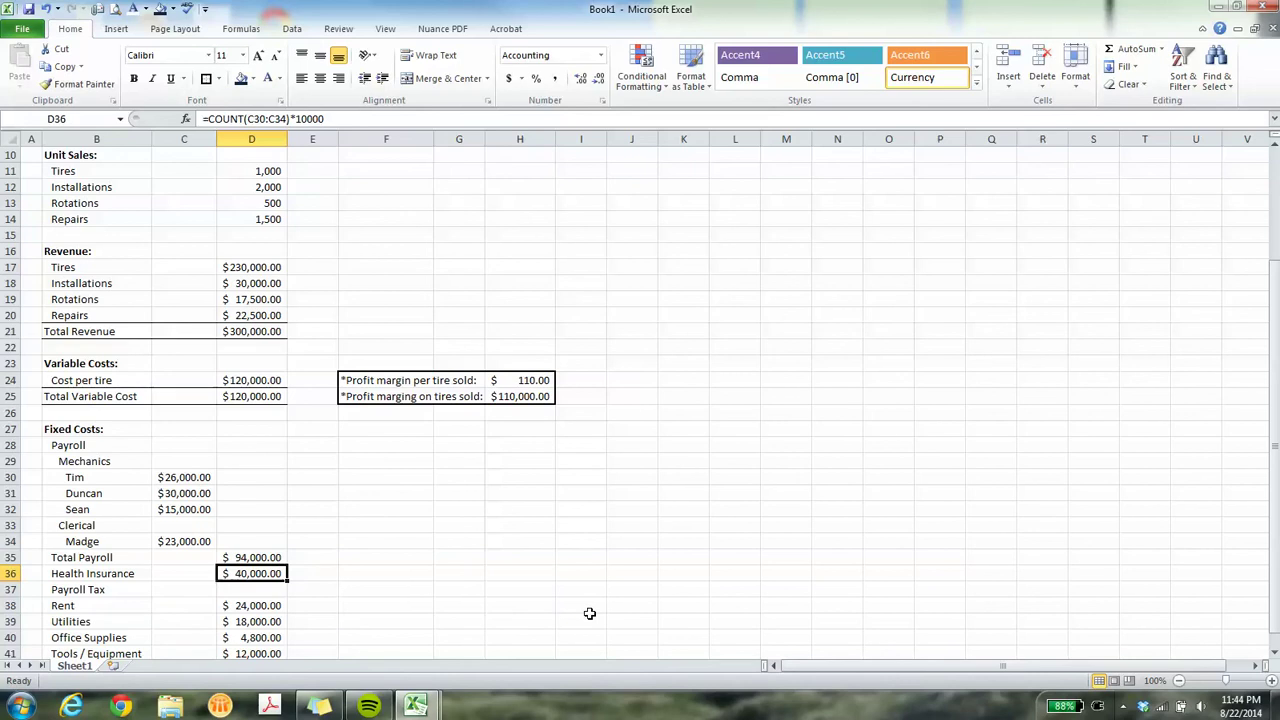
key(F2)
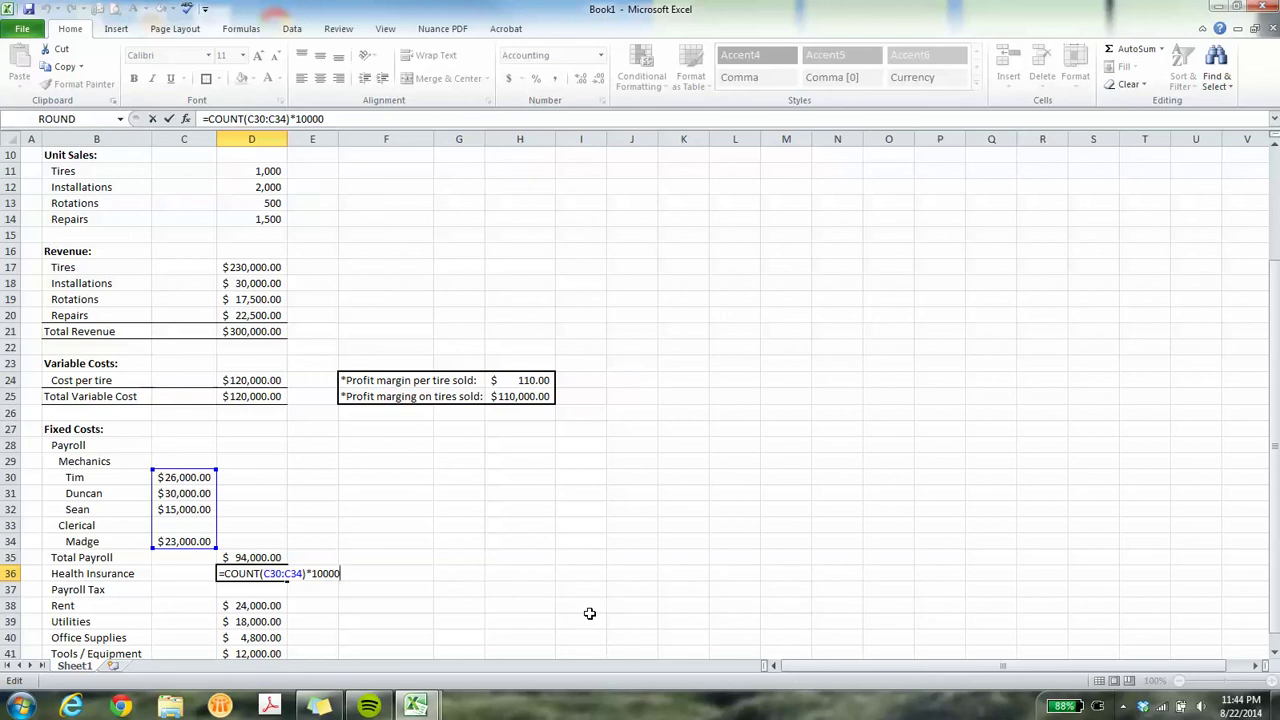
key(Return)
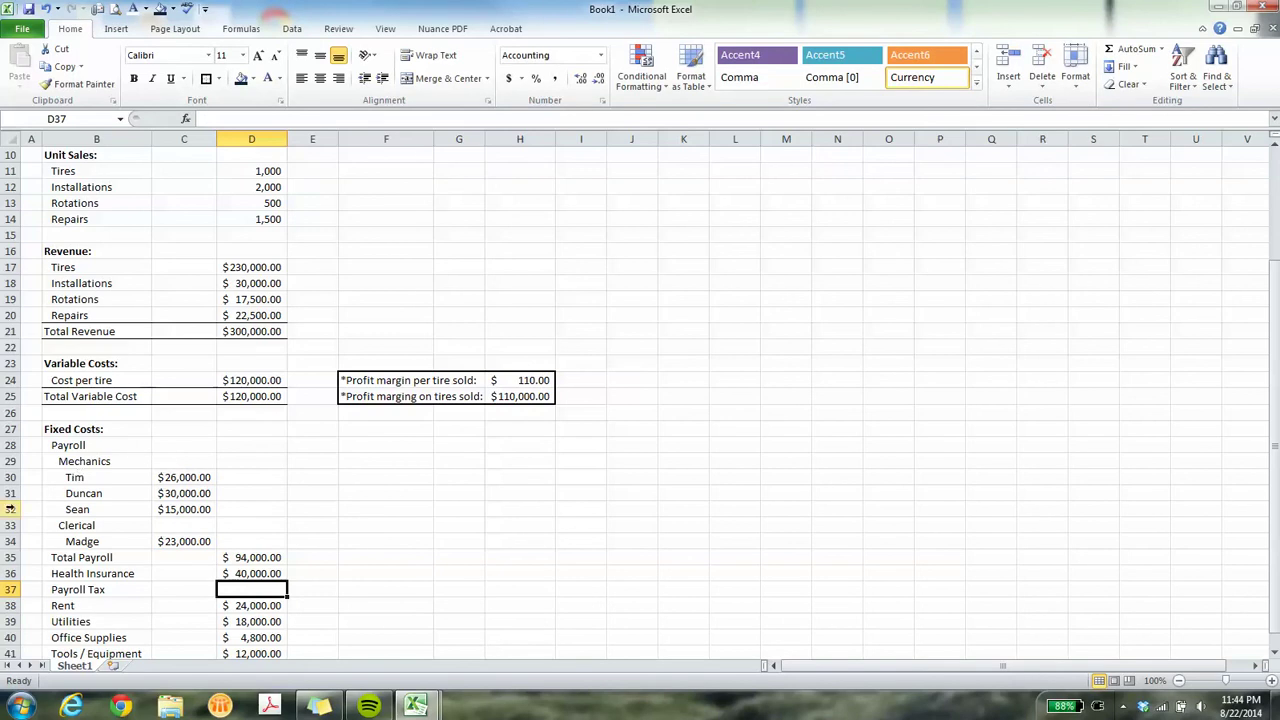
Delete the third mechanic's row 32 and recheck the Total Payroll and Health Insurance formulas.
click(10, 509)
drag(10, 517, 8, 509)
key(ctrl+minus)
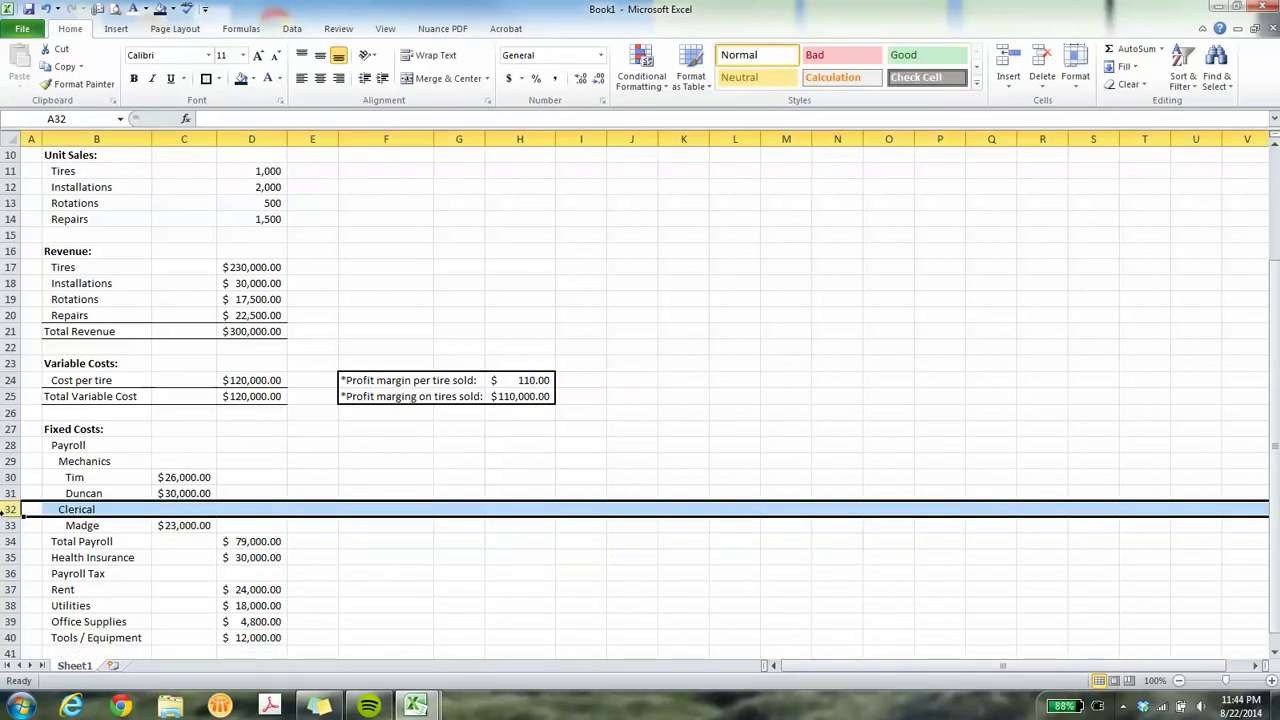
click(245, 540)
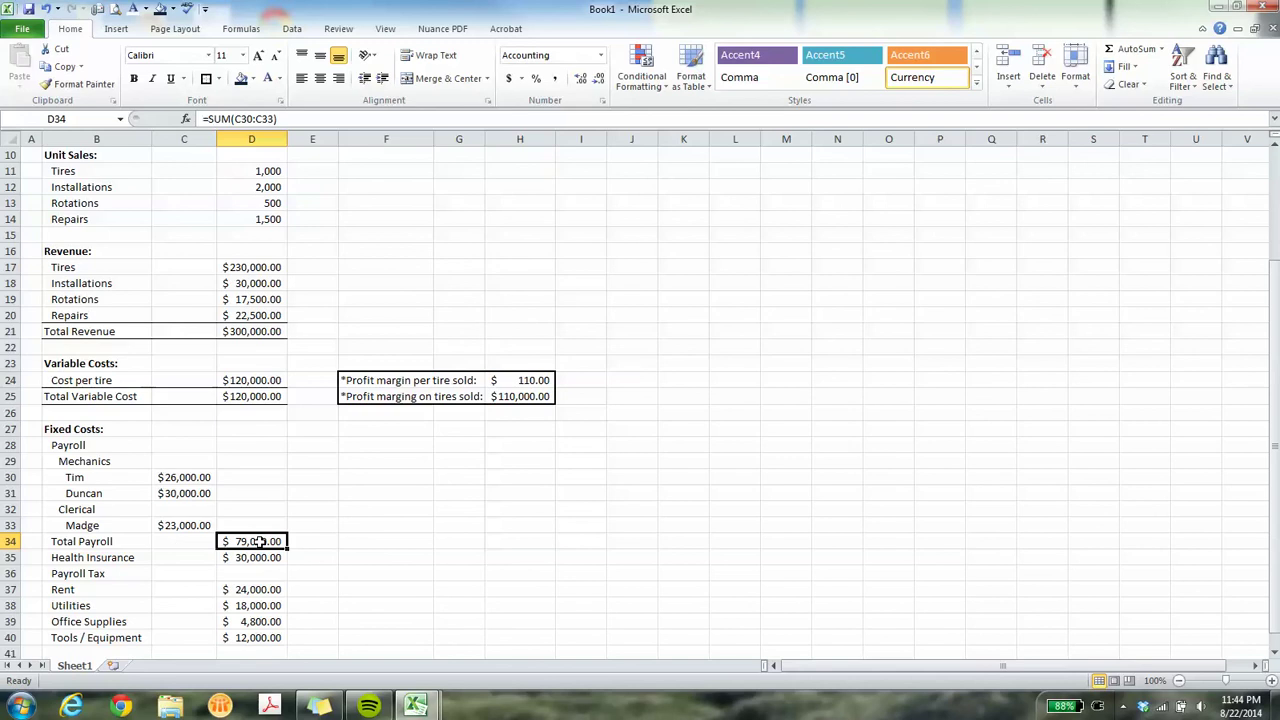
click(252, 557)
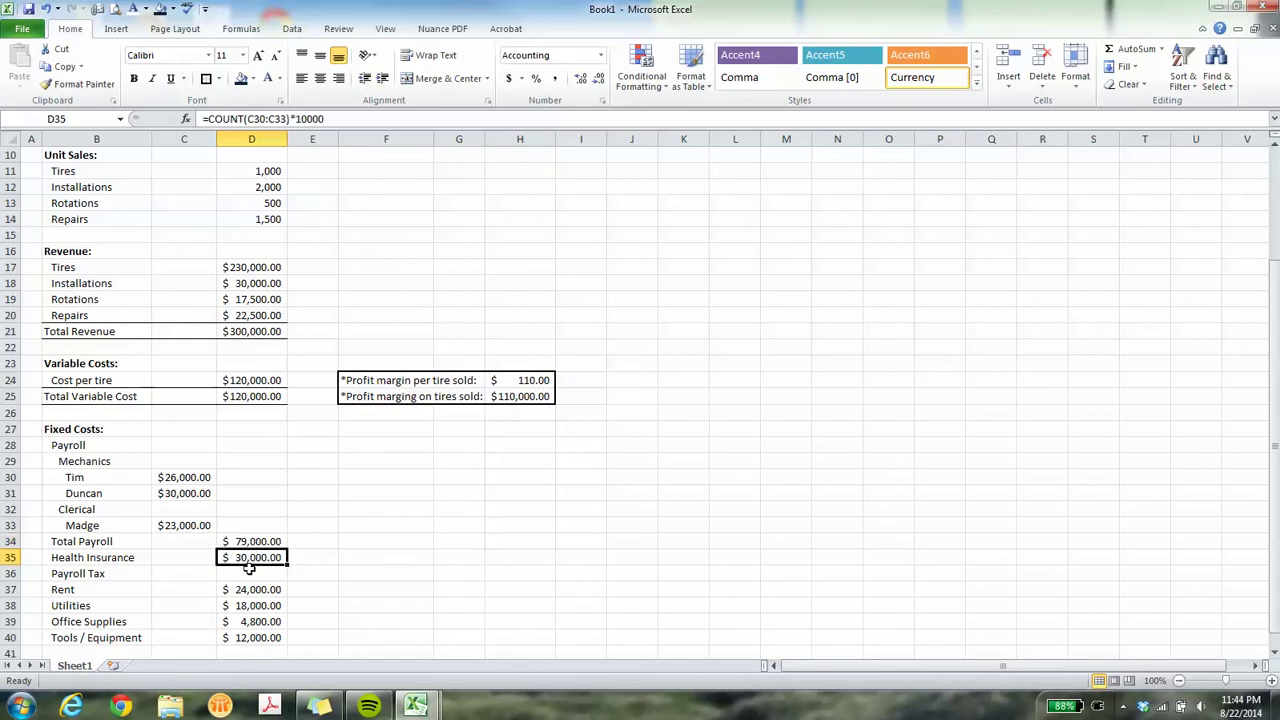
Calculate Payroll Tax in D36 as 10% of Total Payroll with the formula =D34*0.1.
click(249, 570)
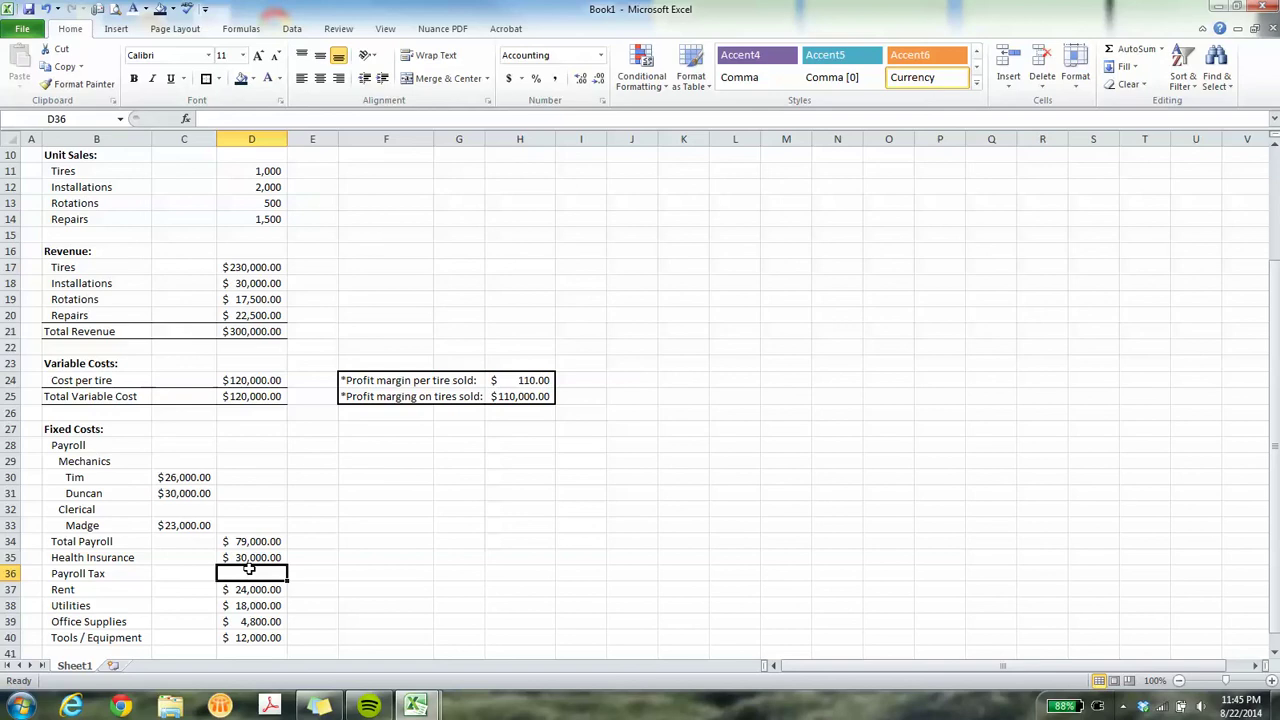
text(=)
key(Up)
key(Up)
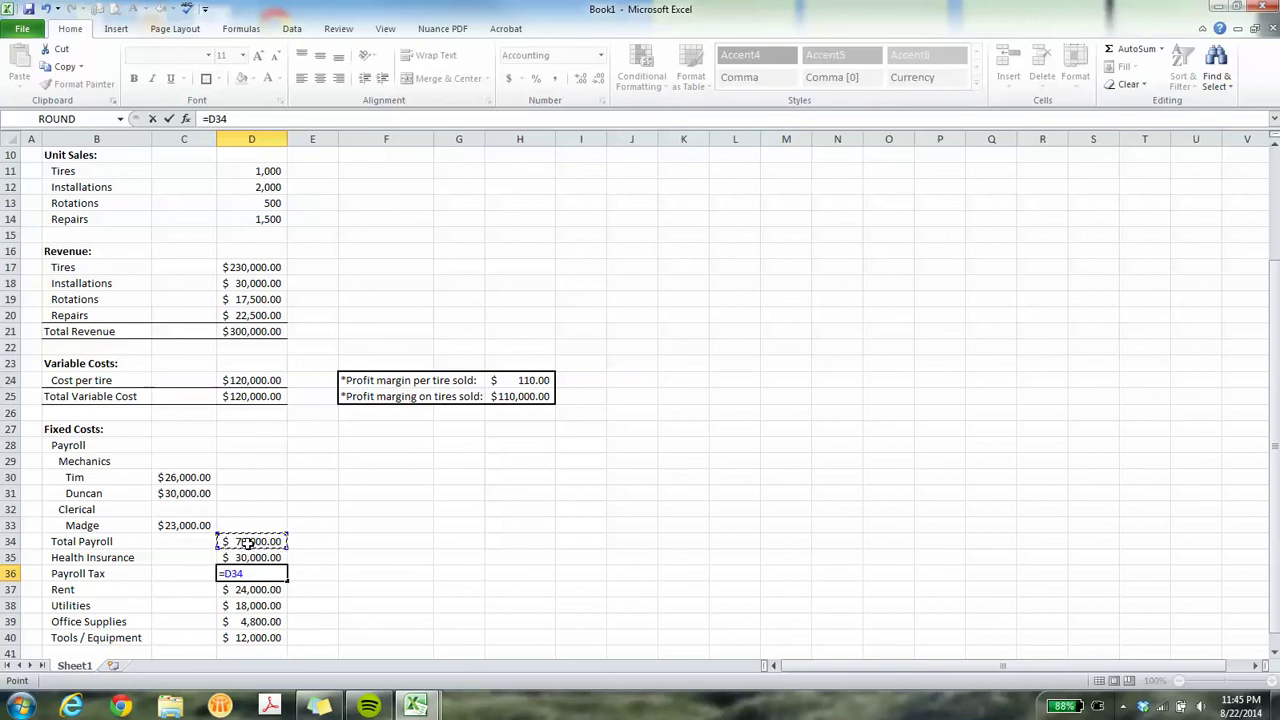
key(BackSpace)
key(BackSpace)
key(BackSpace)
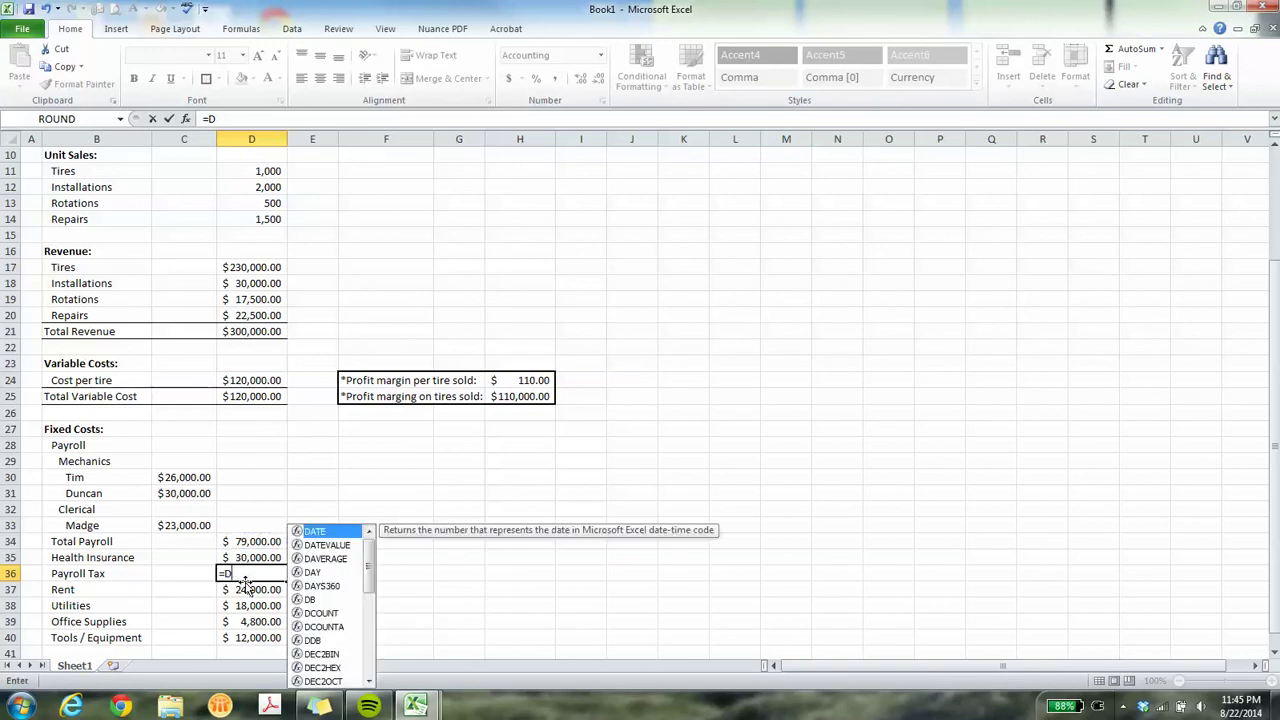
text(d34)
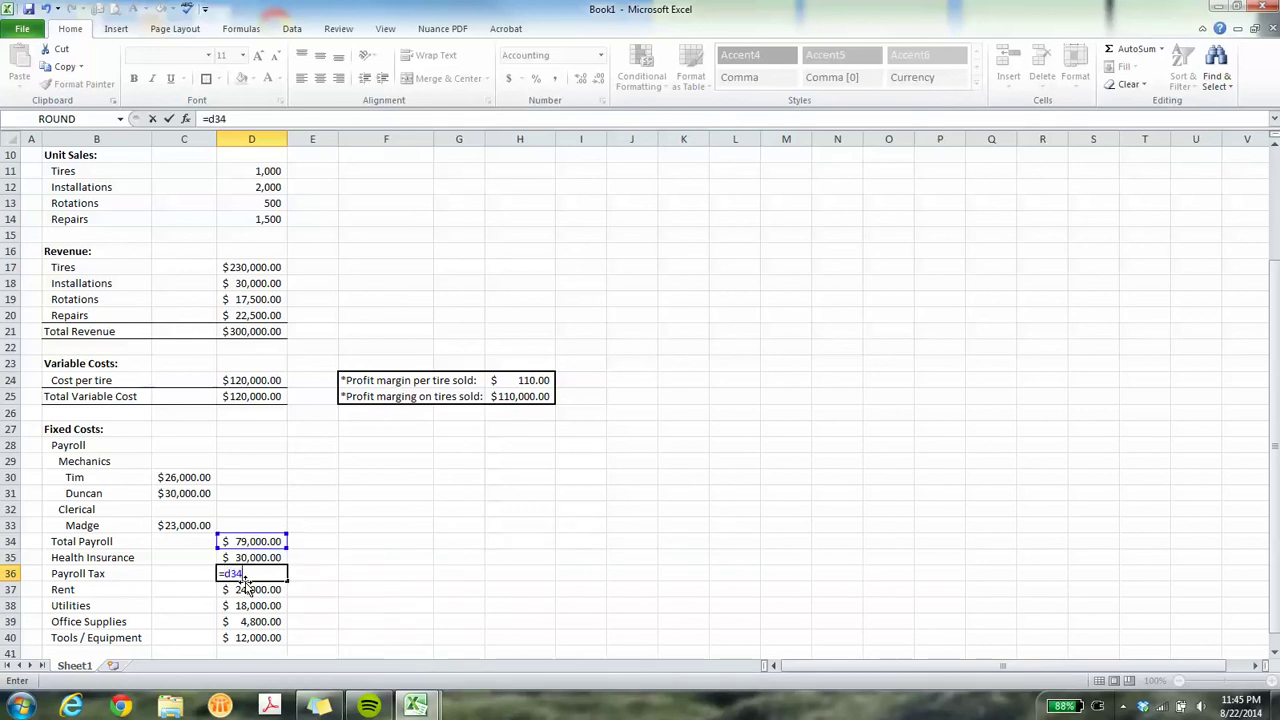
text(*)
text(10%)
key(BackSpace)
key(BackSpace)
key(BackSpace)
text(.1)
key(Return)
click(268, 570)
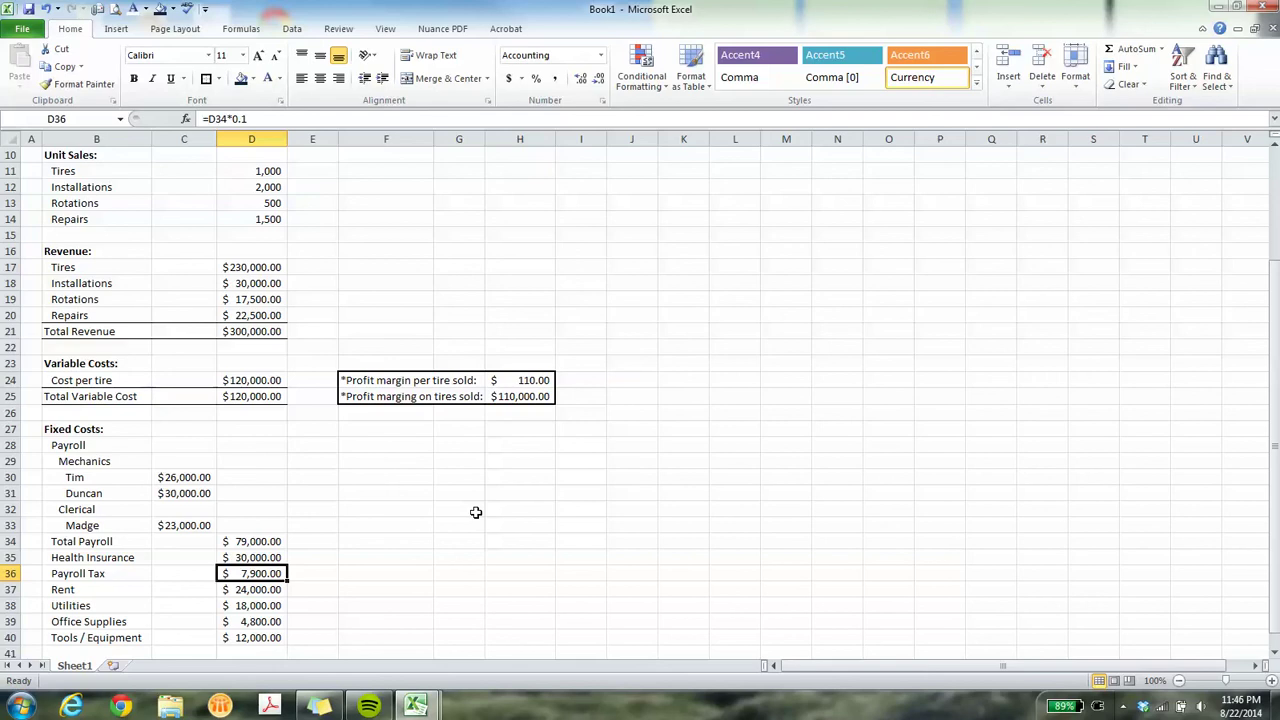
Review the individual salaries in C30:C33 and the fixed cost amounts in D34:D40 by selecting each range.
drag(195, 471, 196, 523)
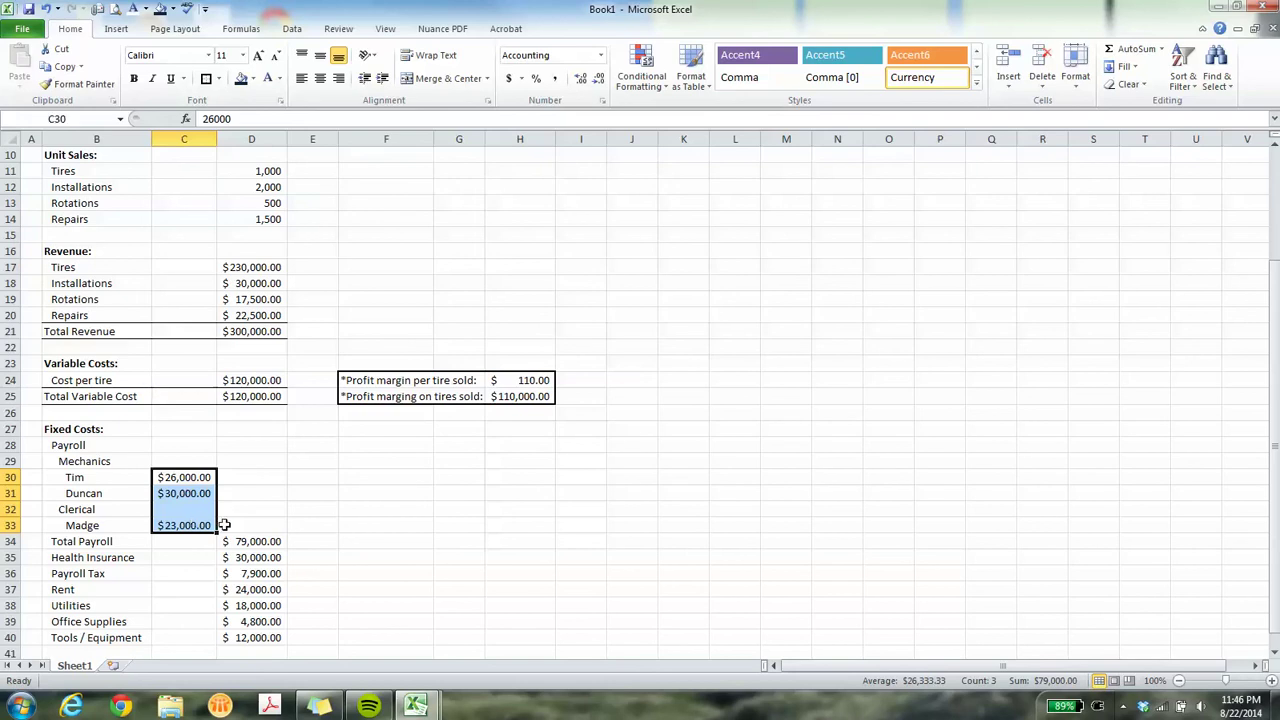
click(230, 541)
drag(230, 541, 230, 637)
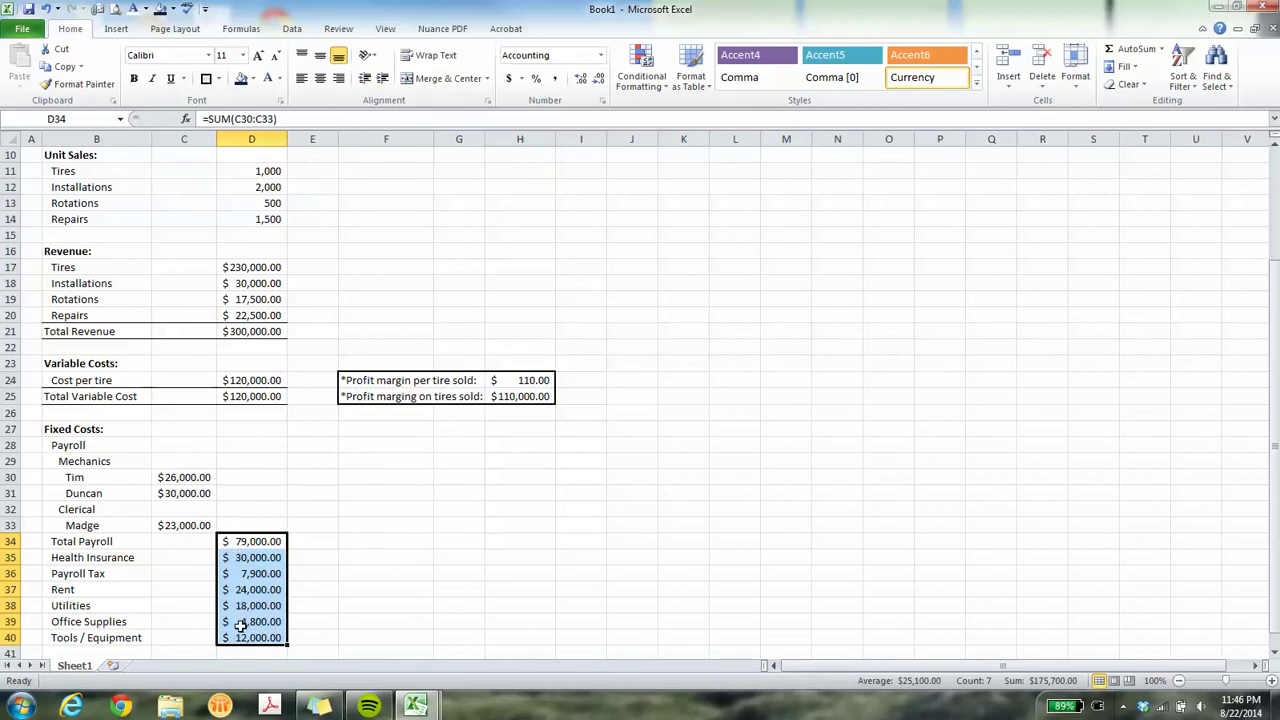
Label cell B41, directly below Tools / Equipment, as "Total Fixed Costs".
drag(172, 478, 173, 518)
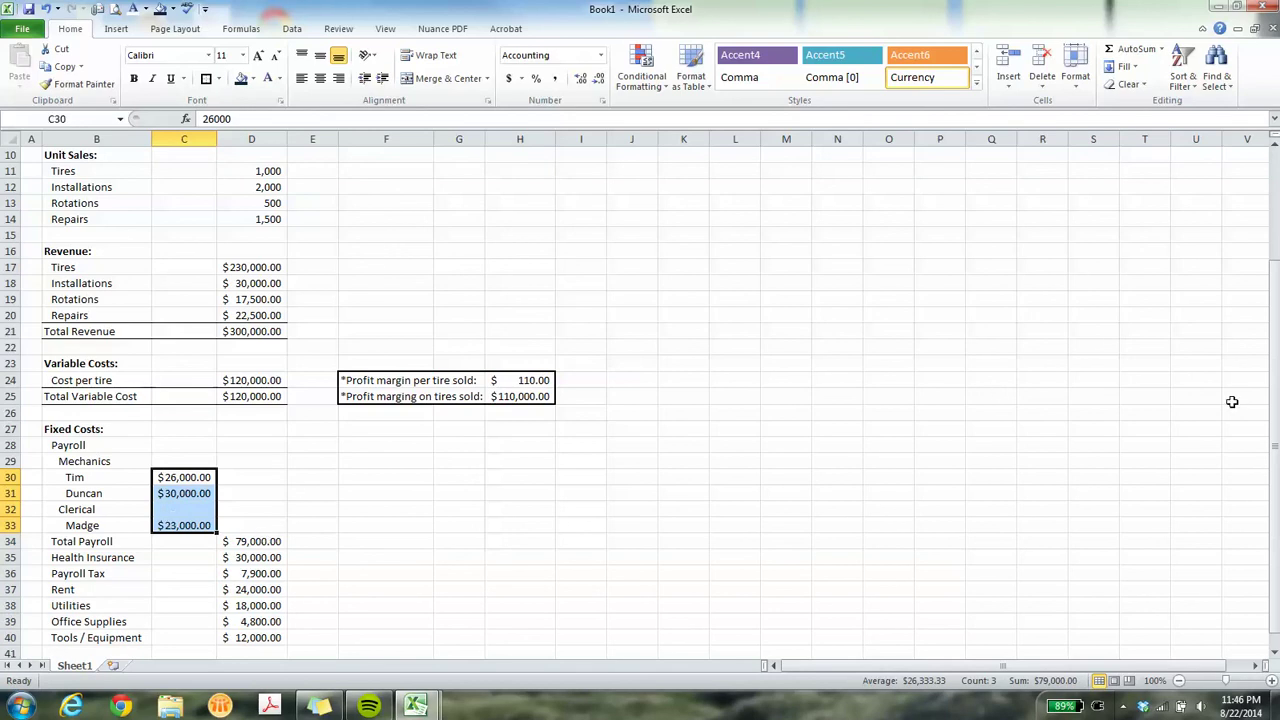
drag(1277, 395, 1267, 480)
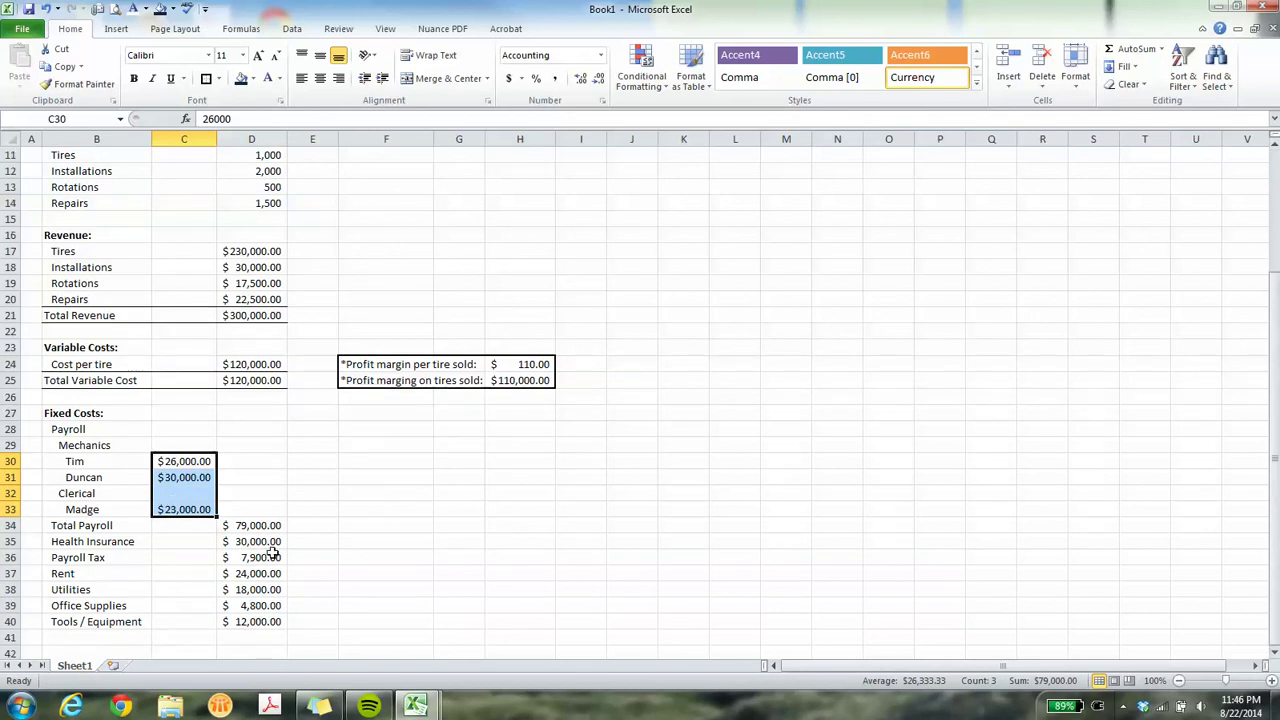
click(232, 633)
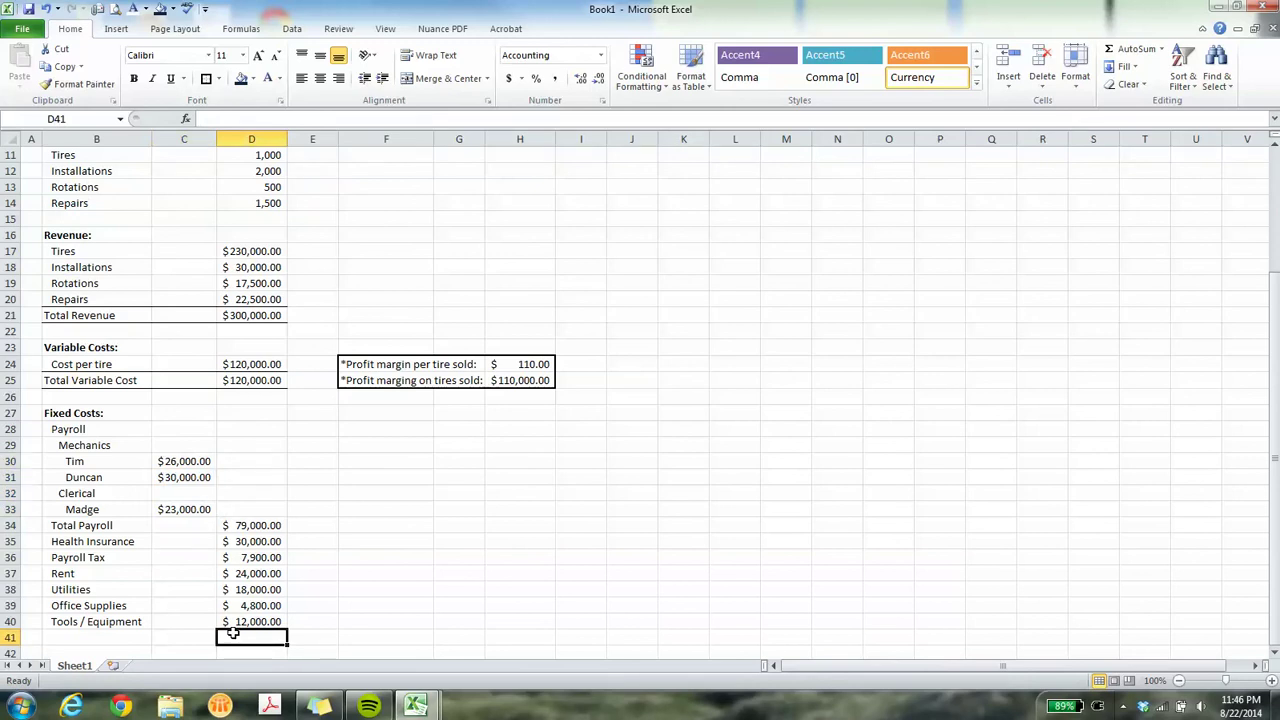
click(80, 637)
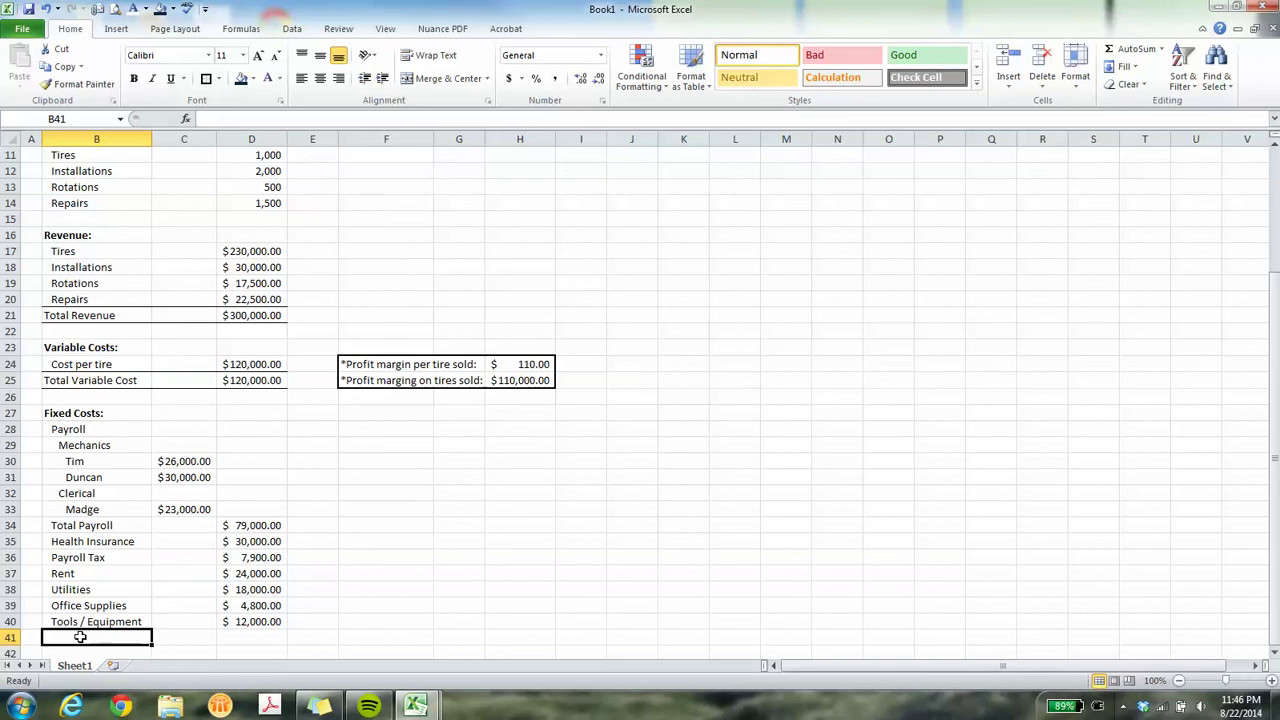
text(Total Fixed)
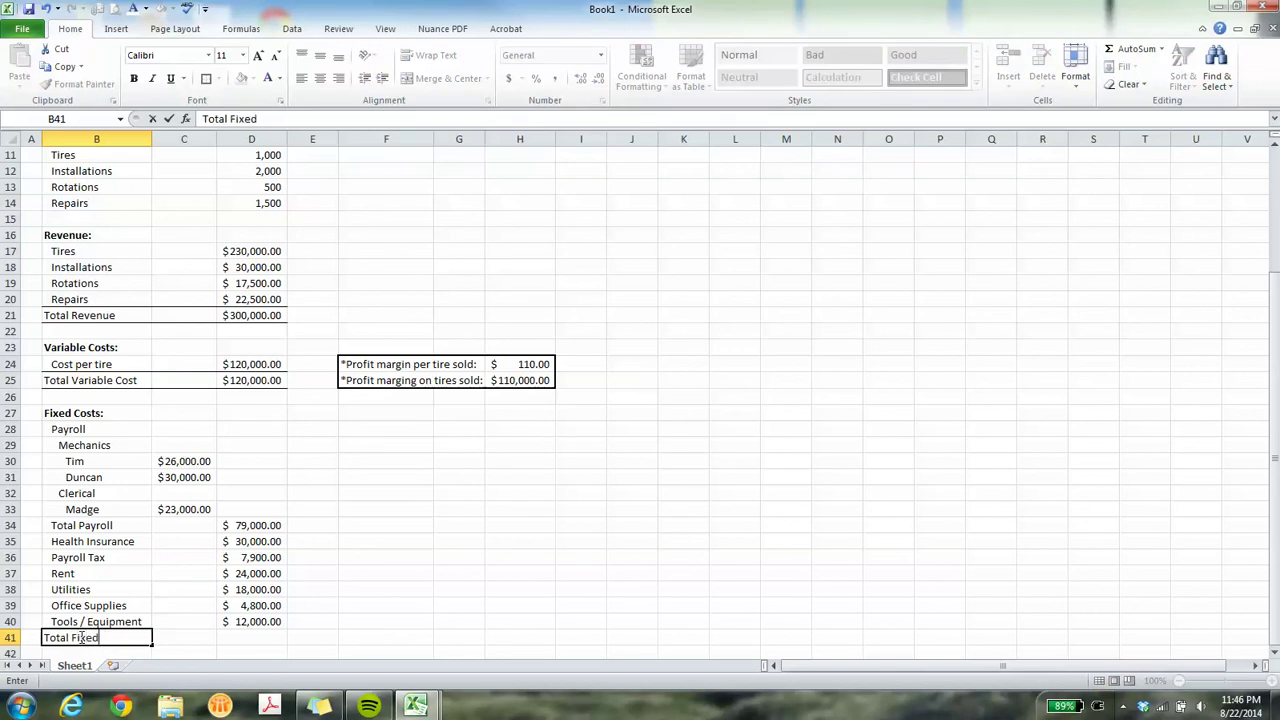
text( Costs)
key(Tab)
key(Tab)
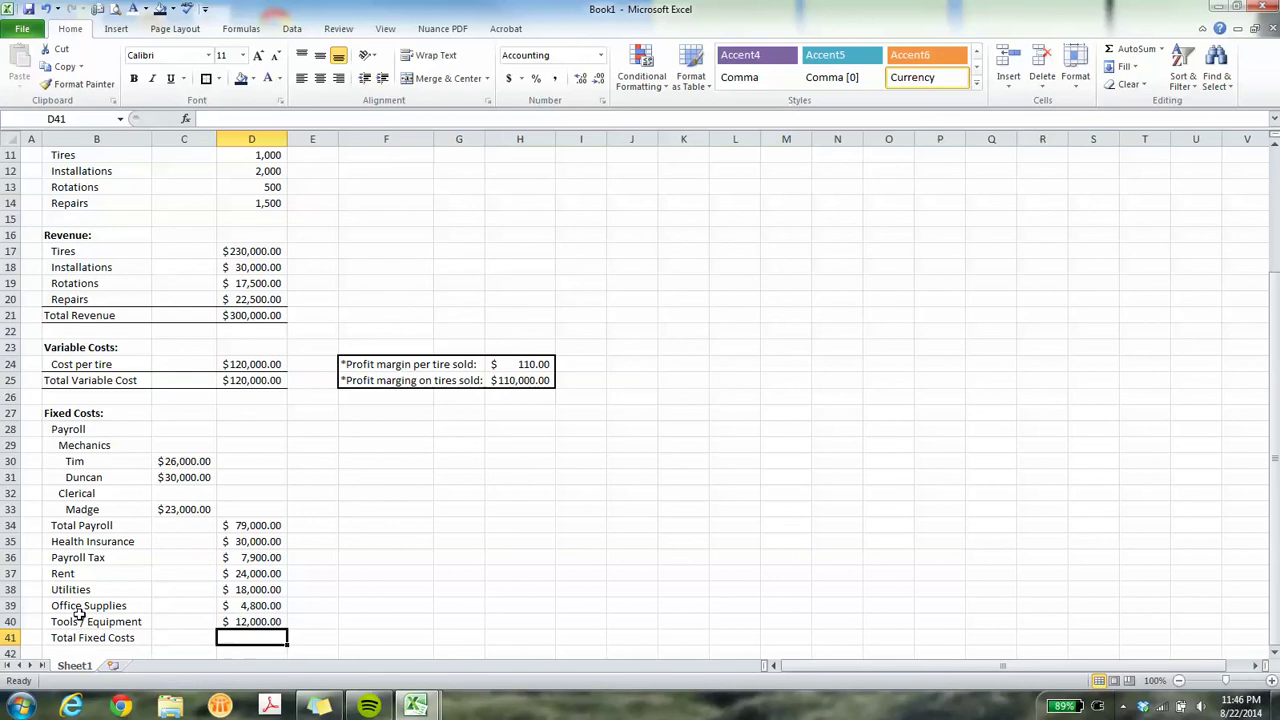
Copy the formatting of the Total Variable Cost row B25:D25 onto the Total Fixed Costs row 41.
drag(84, 380, 235, 381)
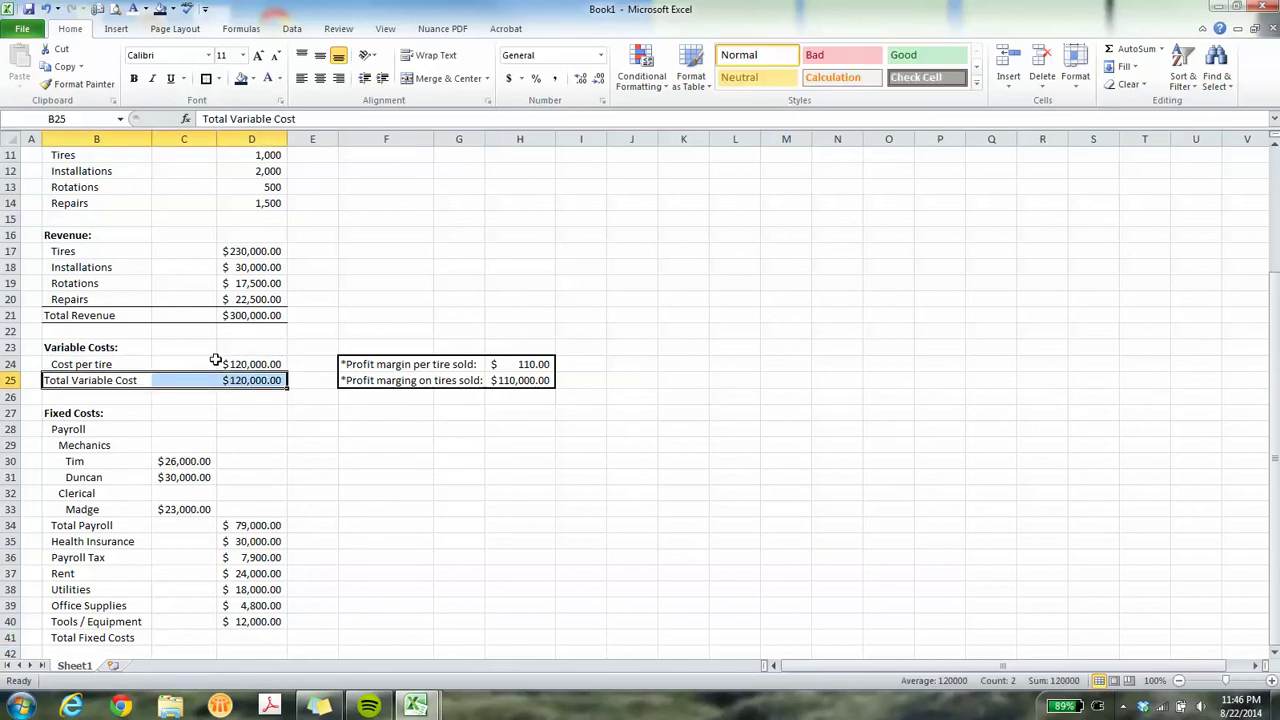
click(78, 84)
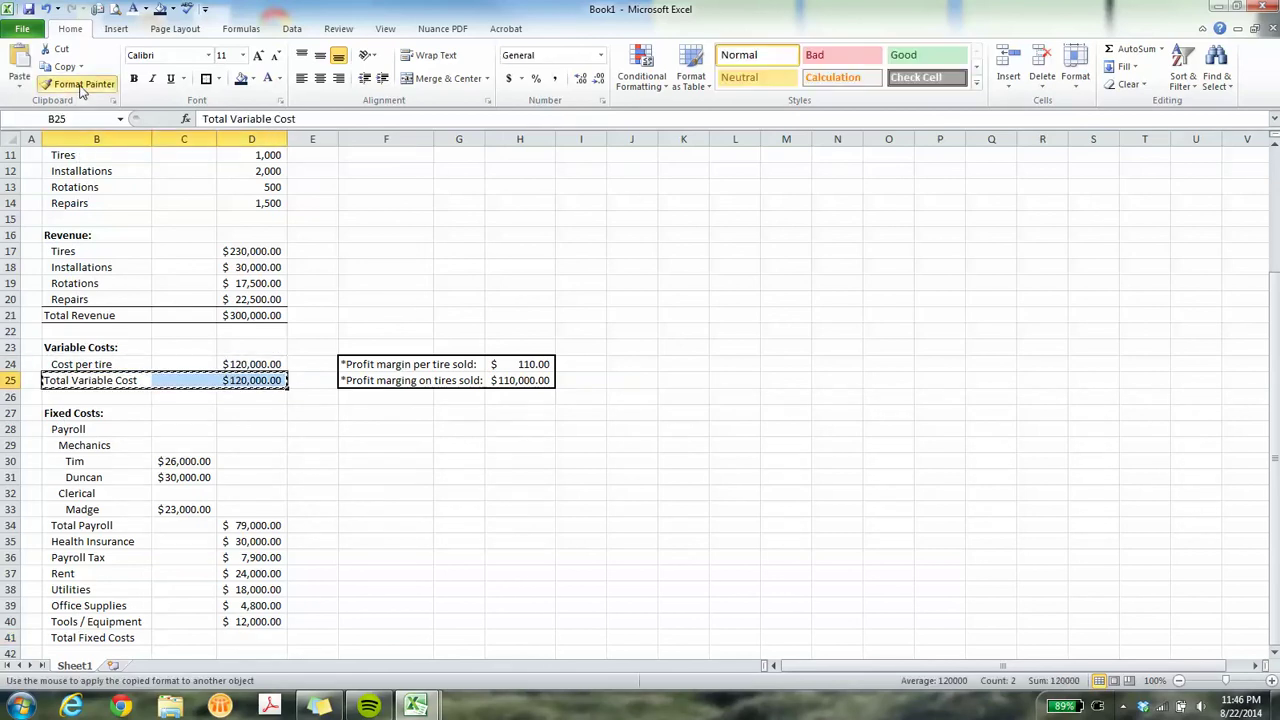
click(86, 637)
Calculate Total Fixed Costs in D41 with the formula =SUM(D34:D40).
click(269, 636)
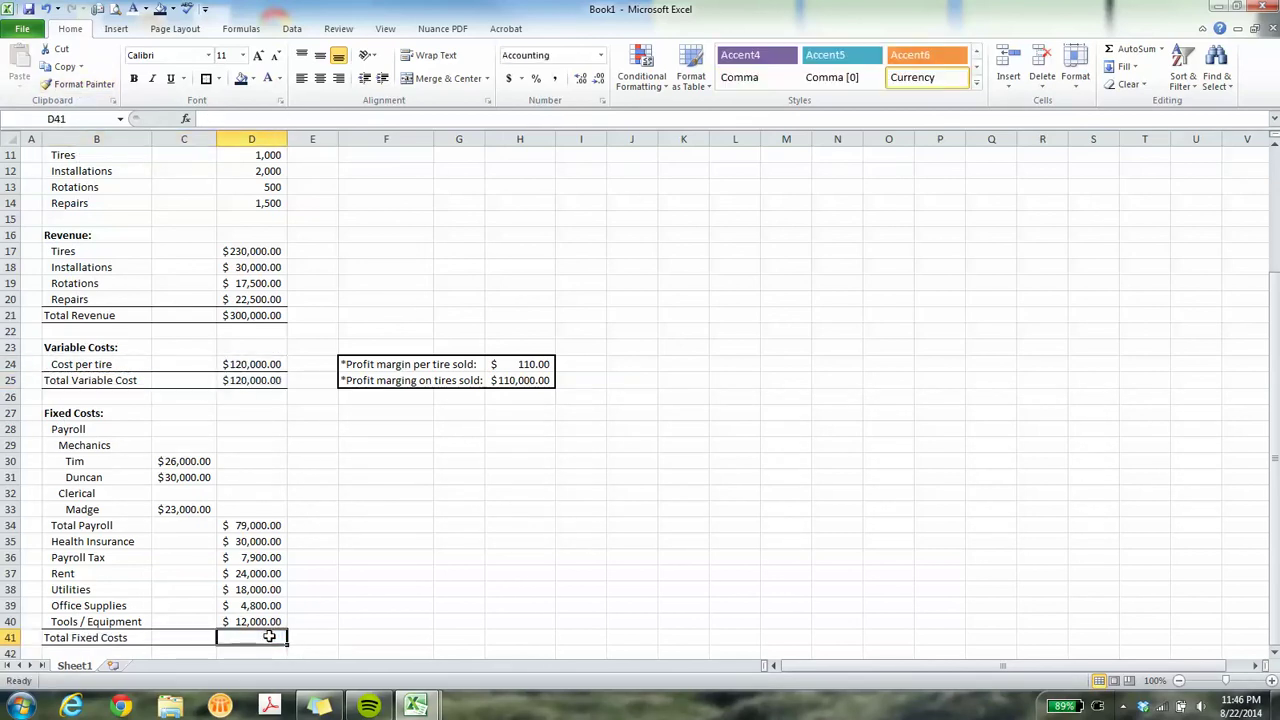
key(alt+equal)
key(BackSpace)
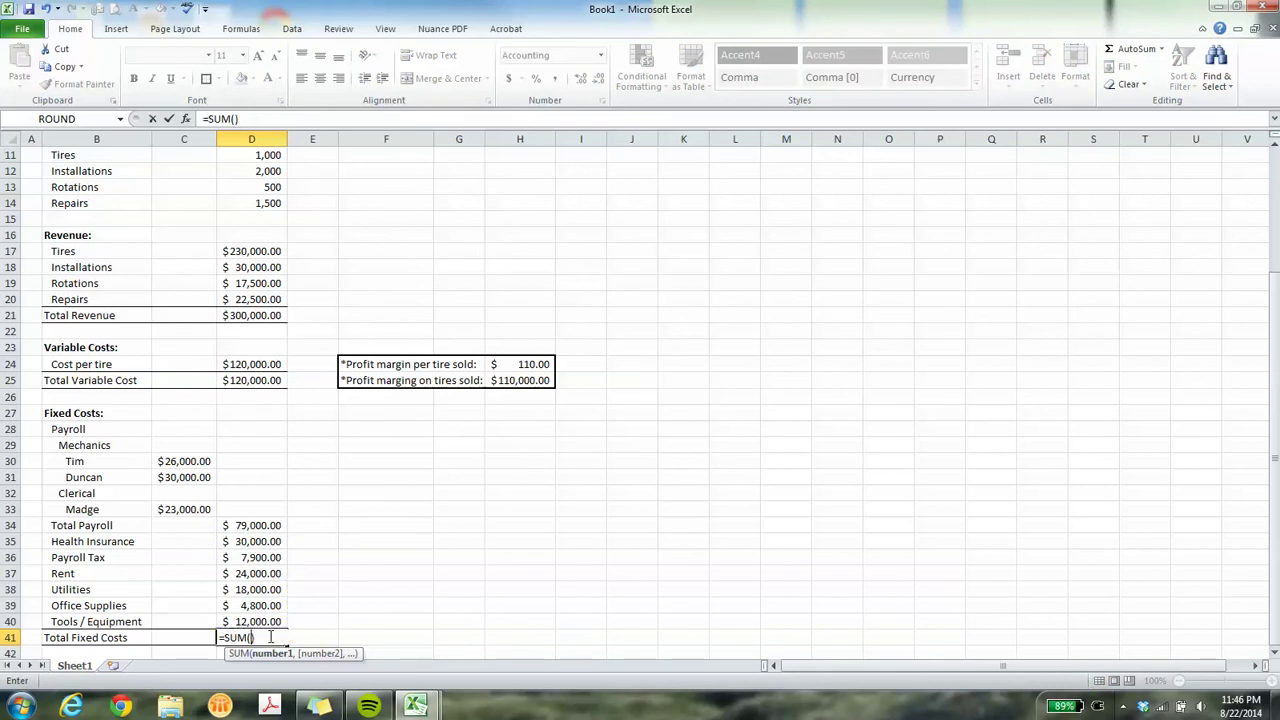
key(Escape)
text(=sum()
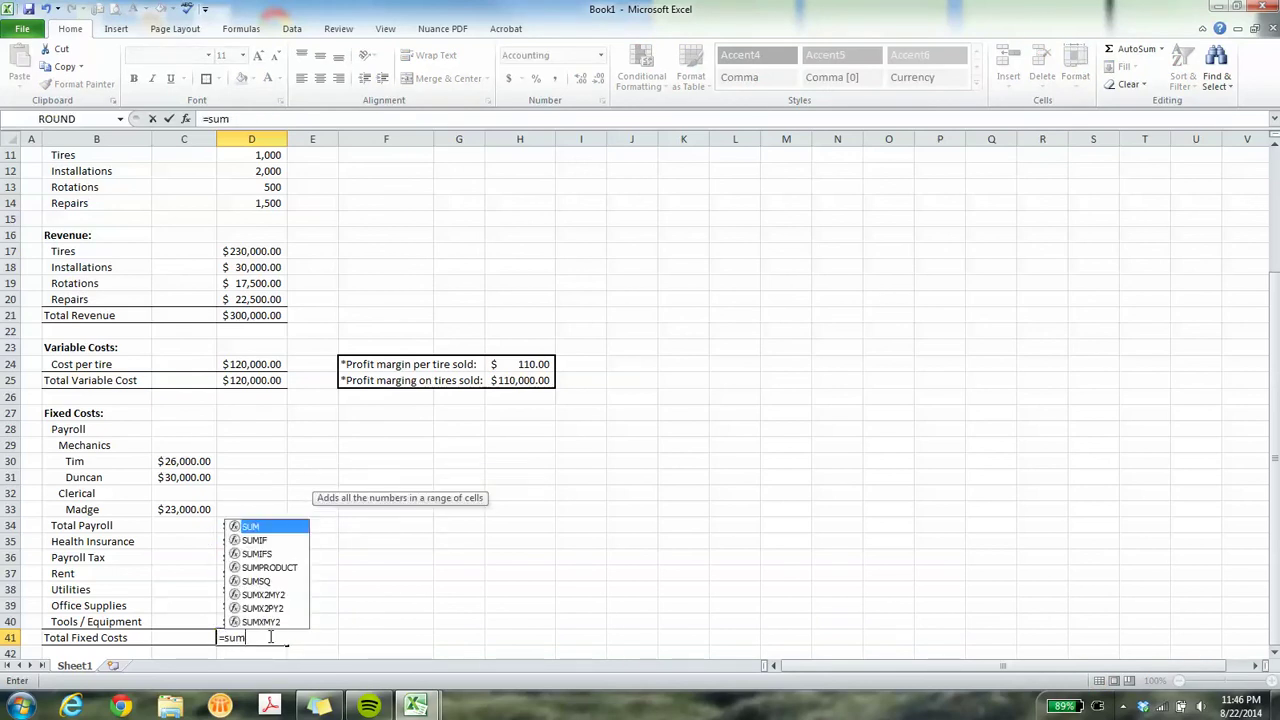
key(Up)
key(shift+Up)
key(shift+Up)
key(shift+Up)
key(shift+Up)
key(shift+Up)
key(shift+Up)
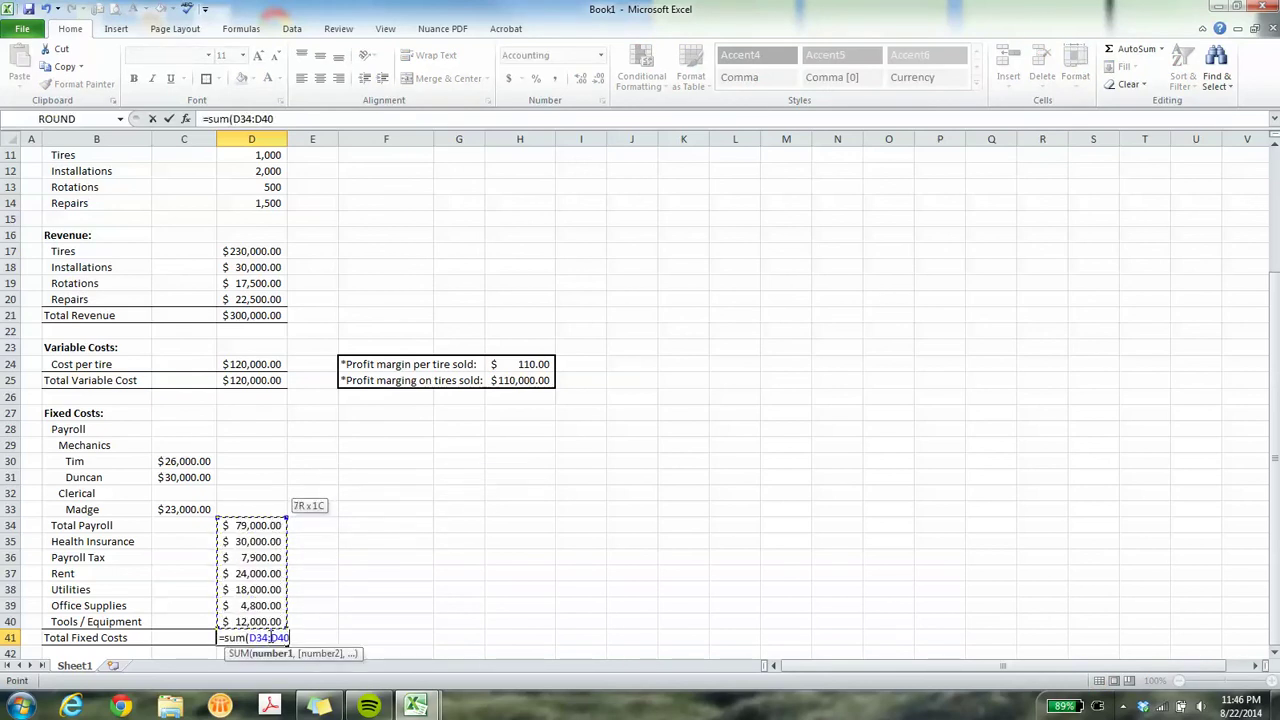
text())
key(Return)
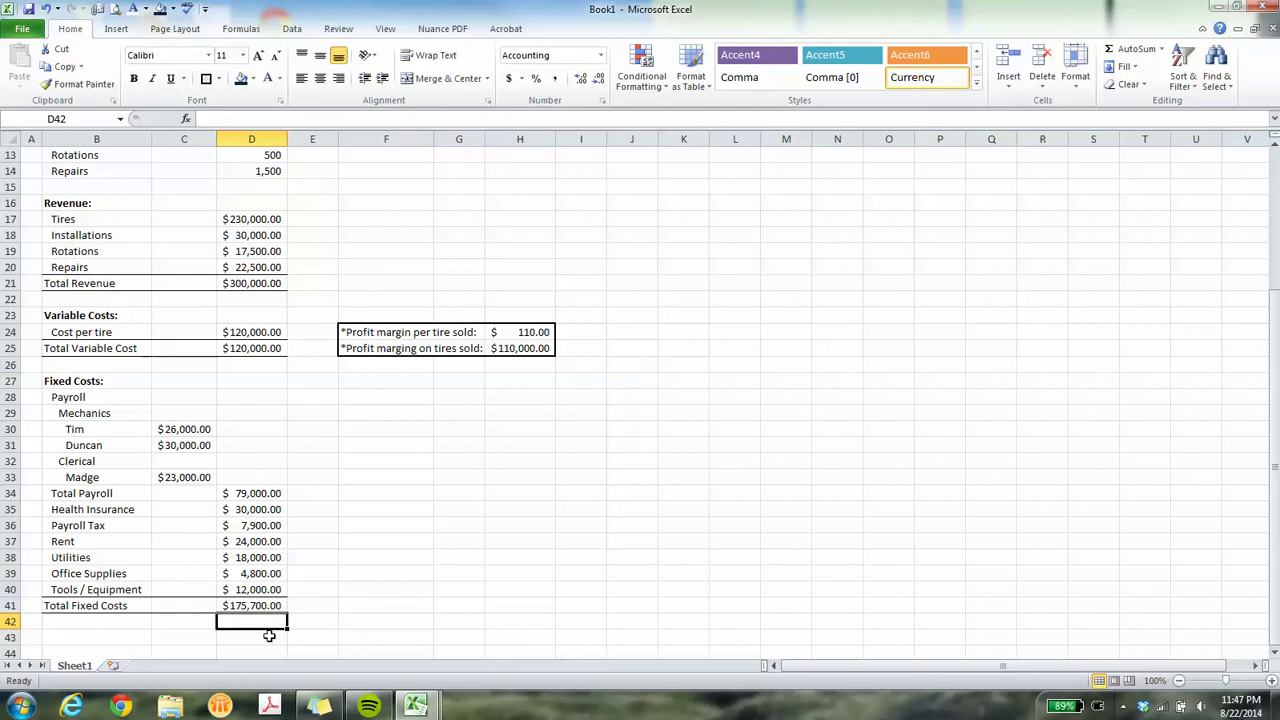
Label cell B43 as "Total Operating Expense", leaving row 42 blank beneath Total Fixed Costs.
key(Left)
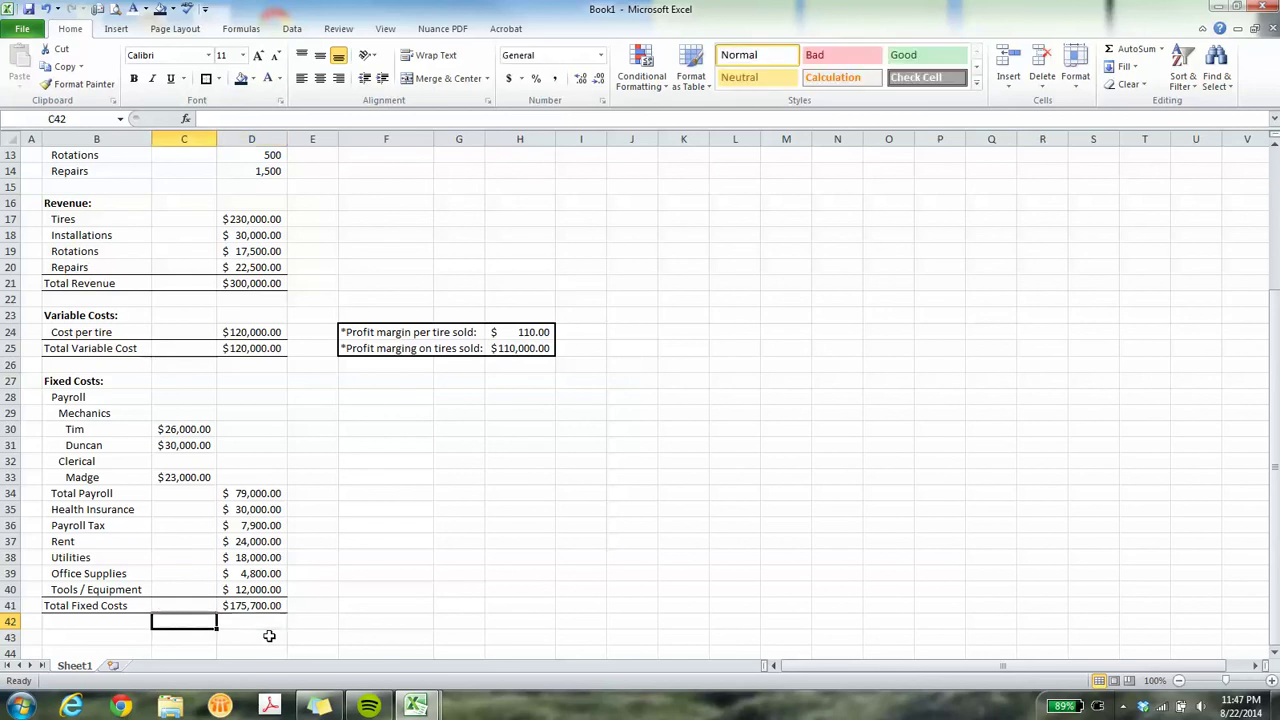
key(Left)
key(Down)
key(Down)
key(Up)
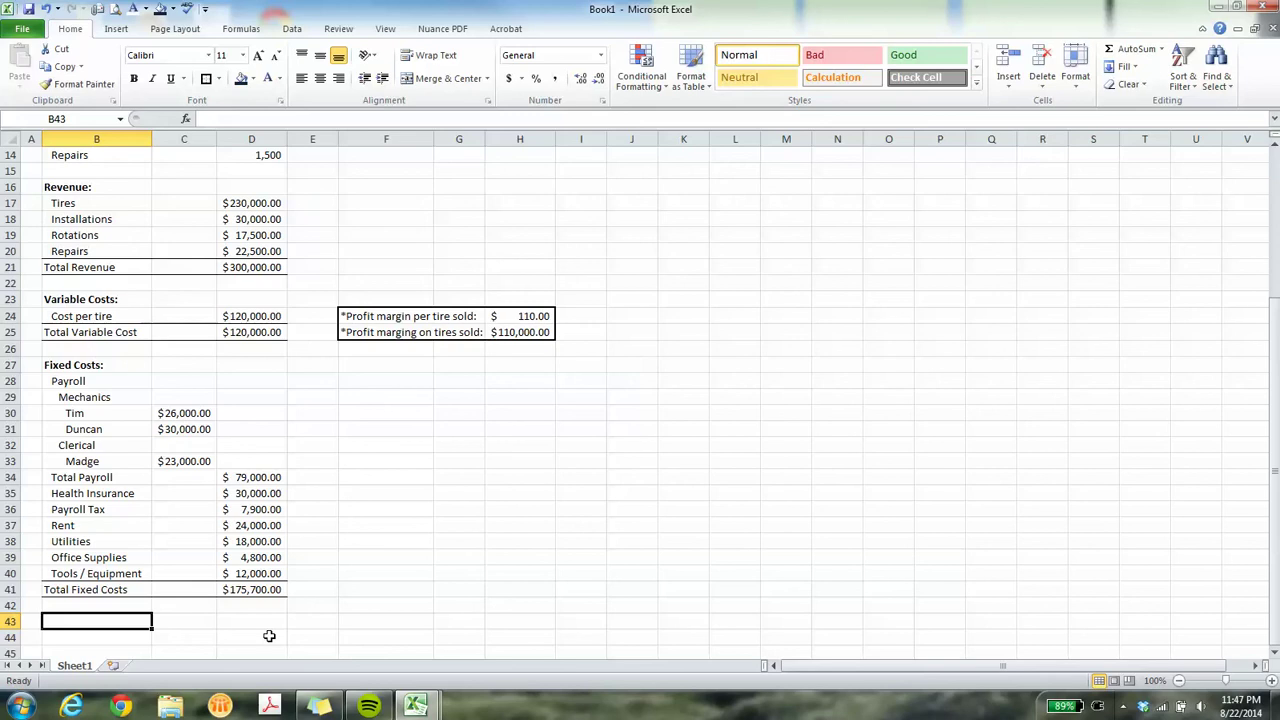
text(Total)
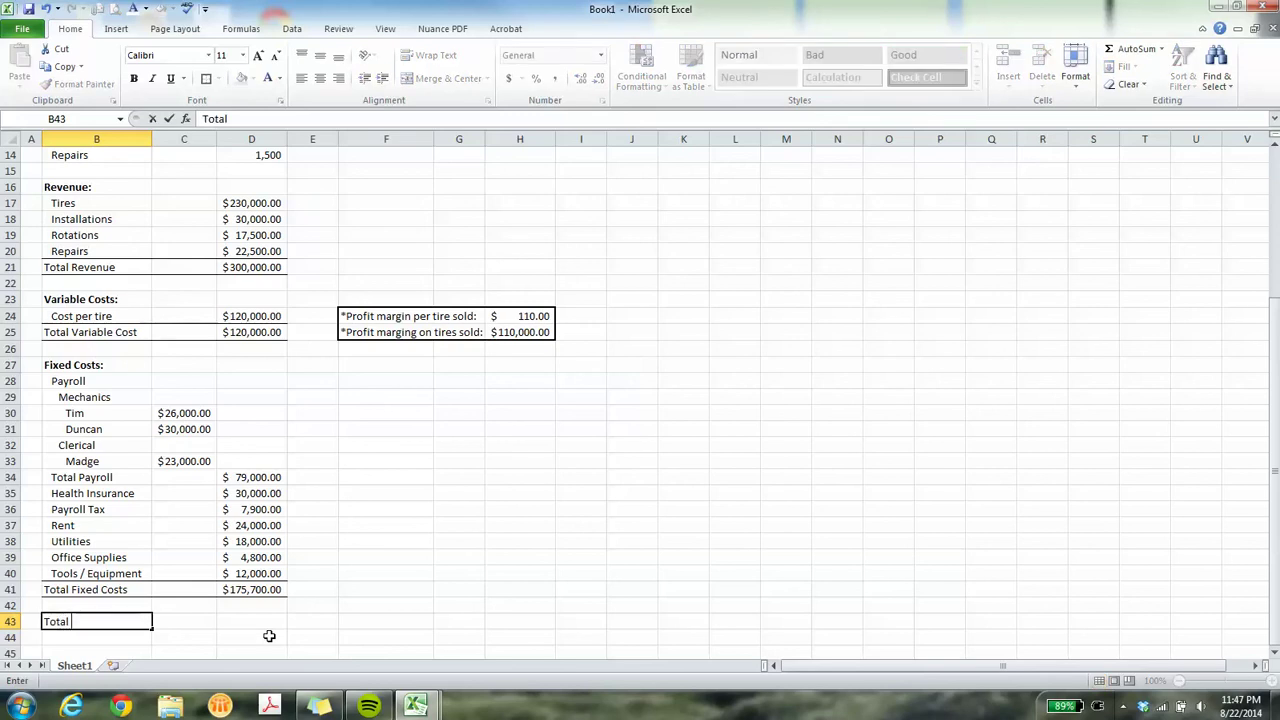
text( Operating Expense)
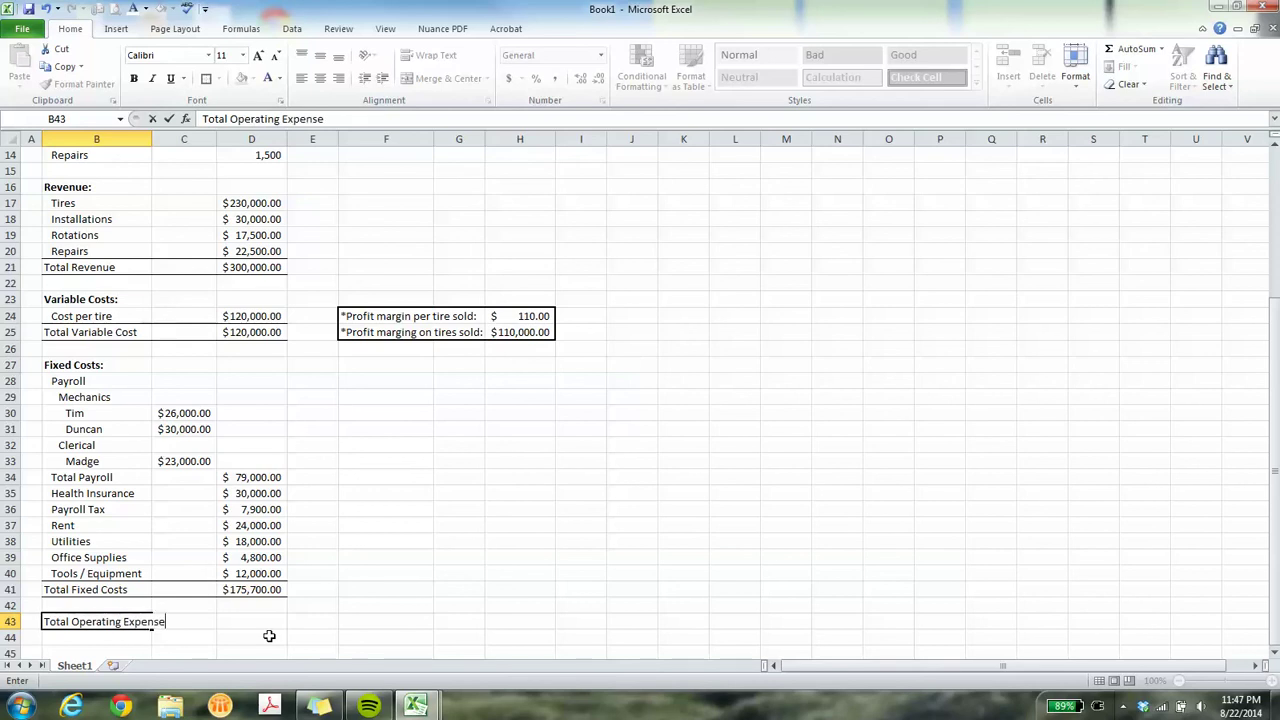
key(Tab)
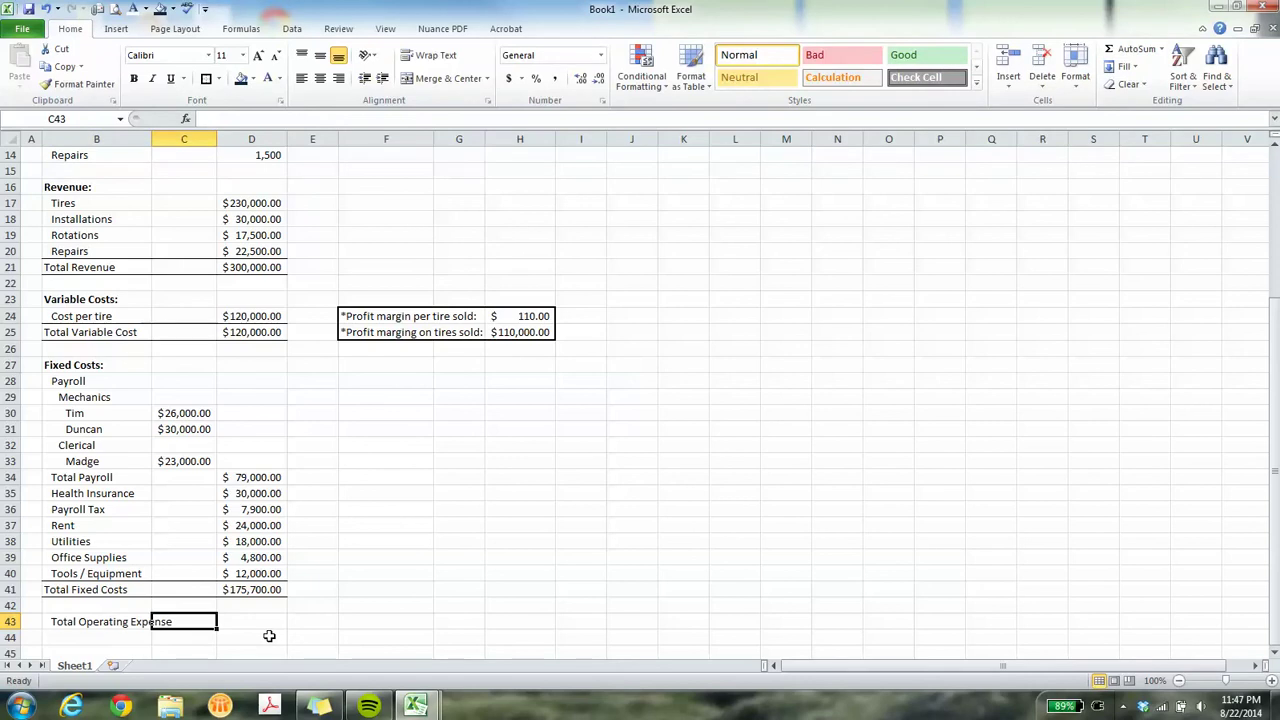
key(Tab)
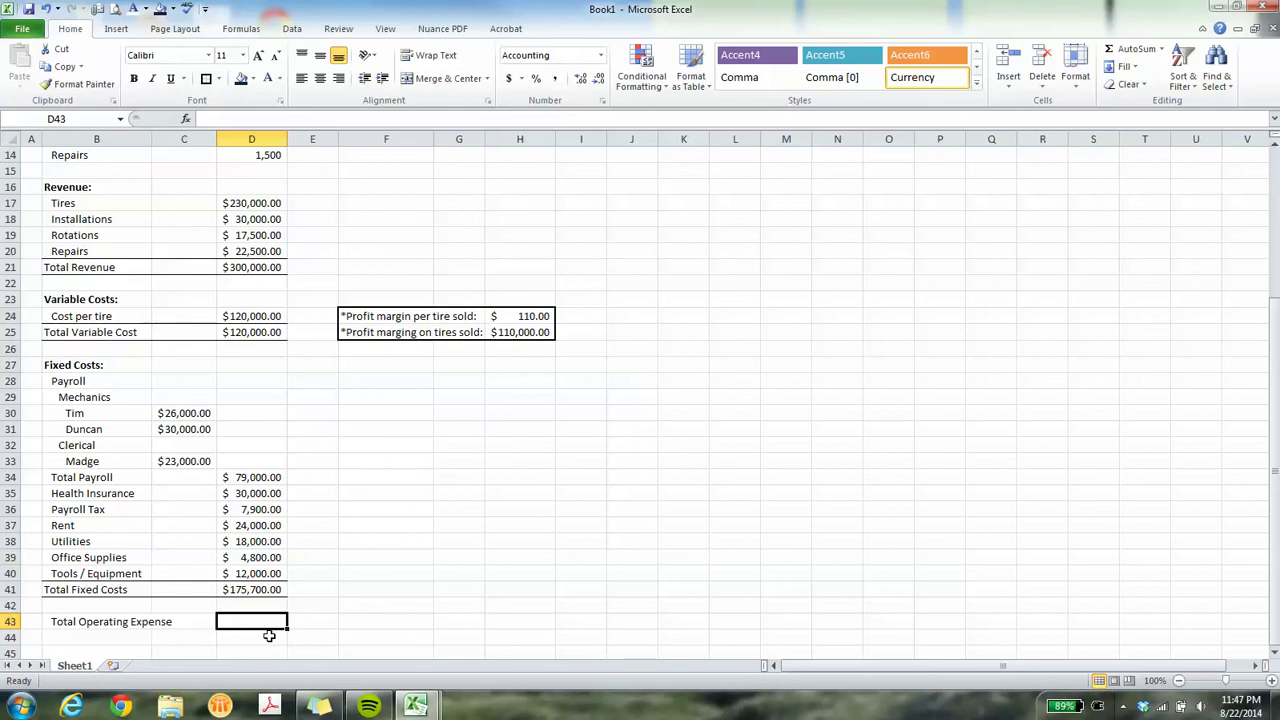
Copy the formatting of the Total Fixed Costs row B41:D41 onto the Total Operating Expense row 43.
click(133, 588)
drag(133, 588, 250, 589)
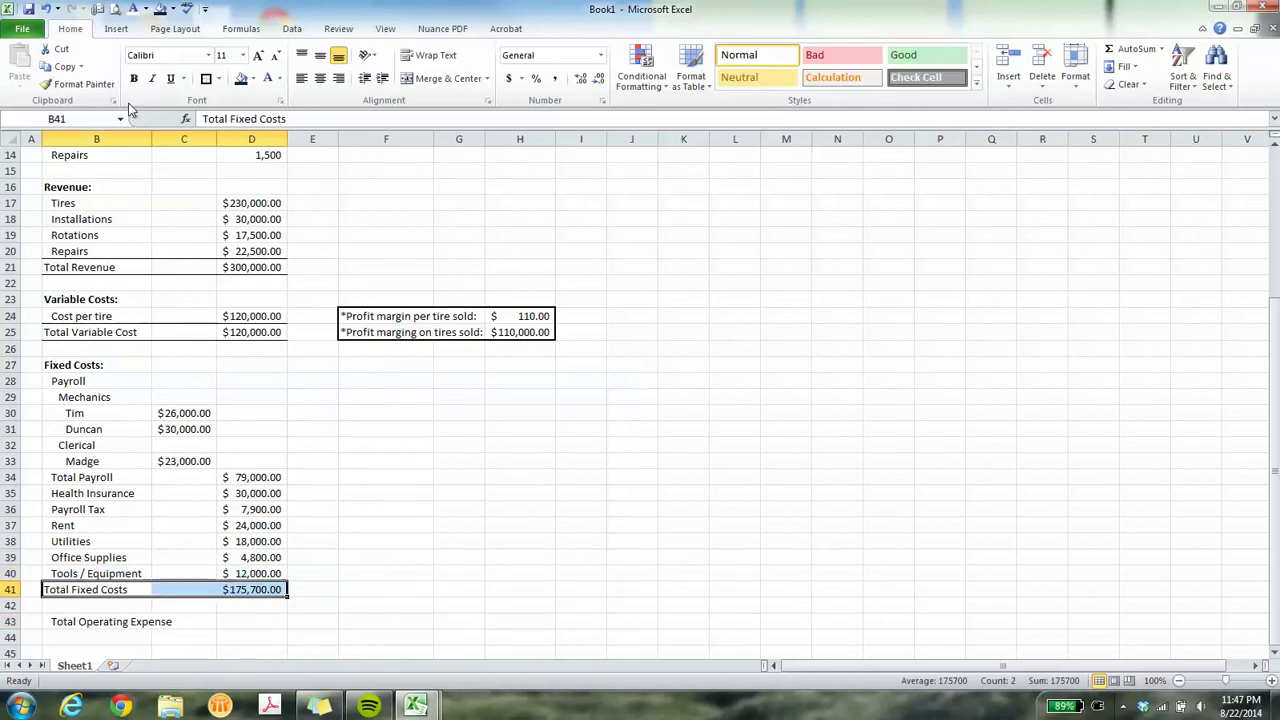
click(90, 83)
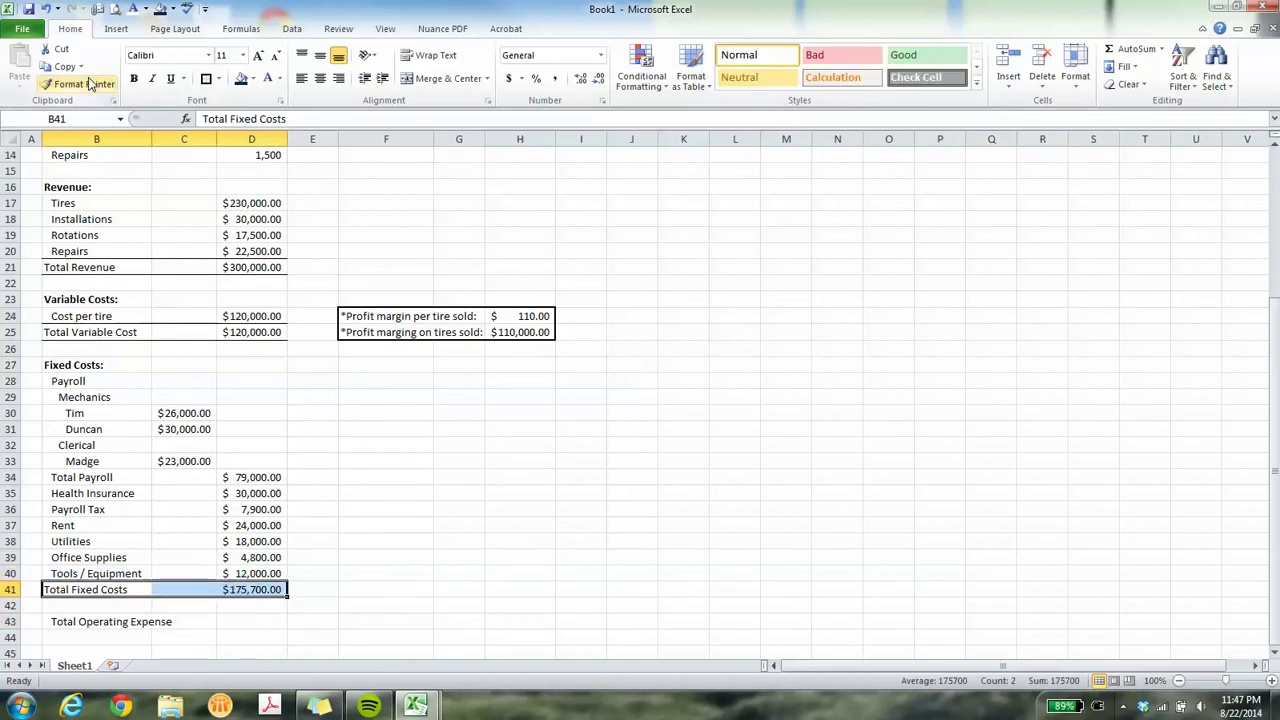
click(86, 621)
Calculate Total Operating Expense in D43 as variable plus fixed costs with the formula =D25+D41.
click(220, 619)
text(=)
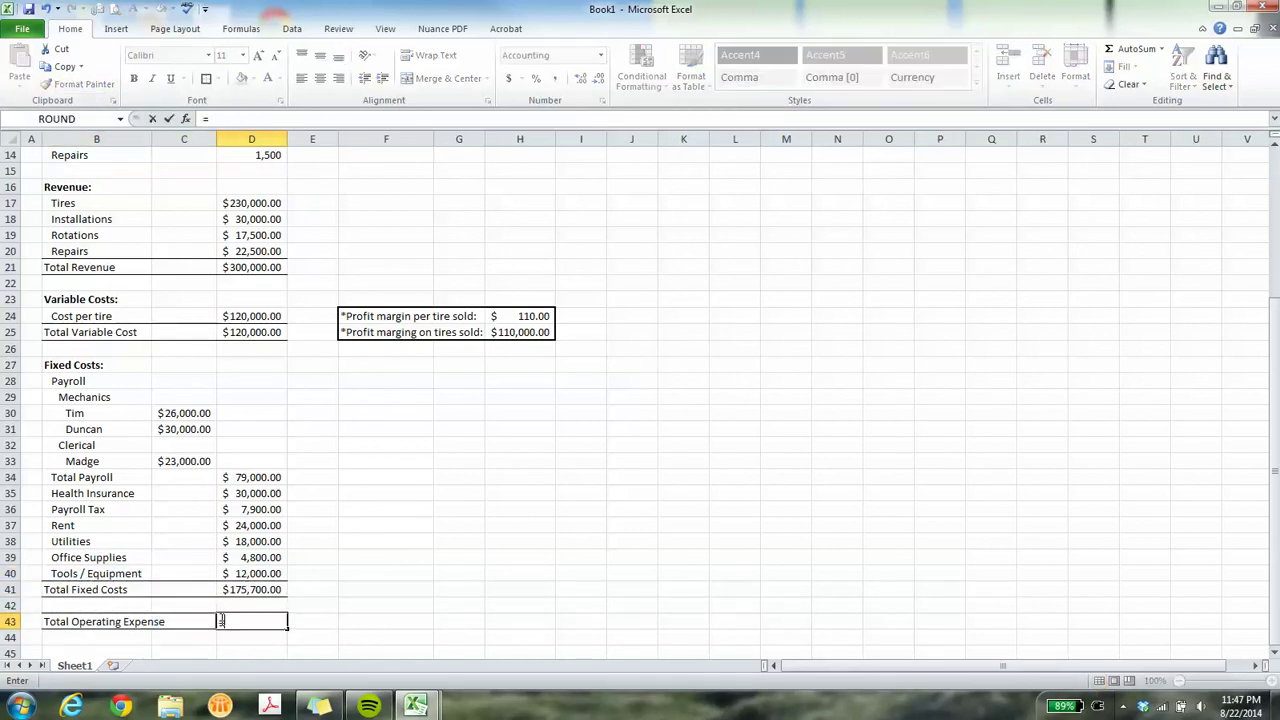
click(240, 331)
text(+)
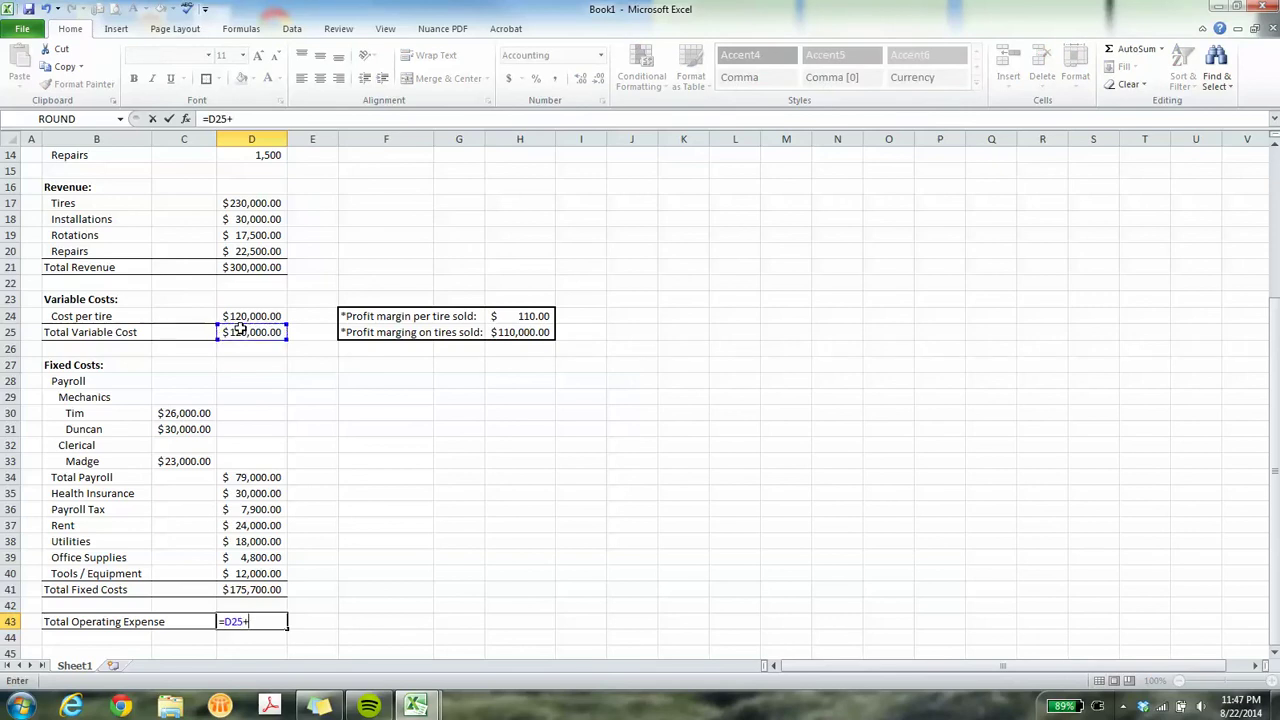
click(229, 586)
key(Return)
Label cell B45 as "Total Operating Profit", leaving row 44 blank beneath Total Operating Expense.
key(Return)
key(Return)
key(Up)
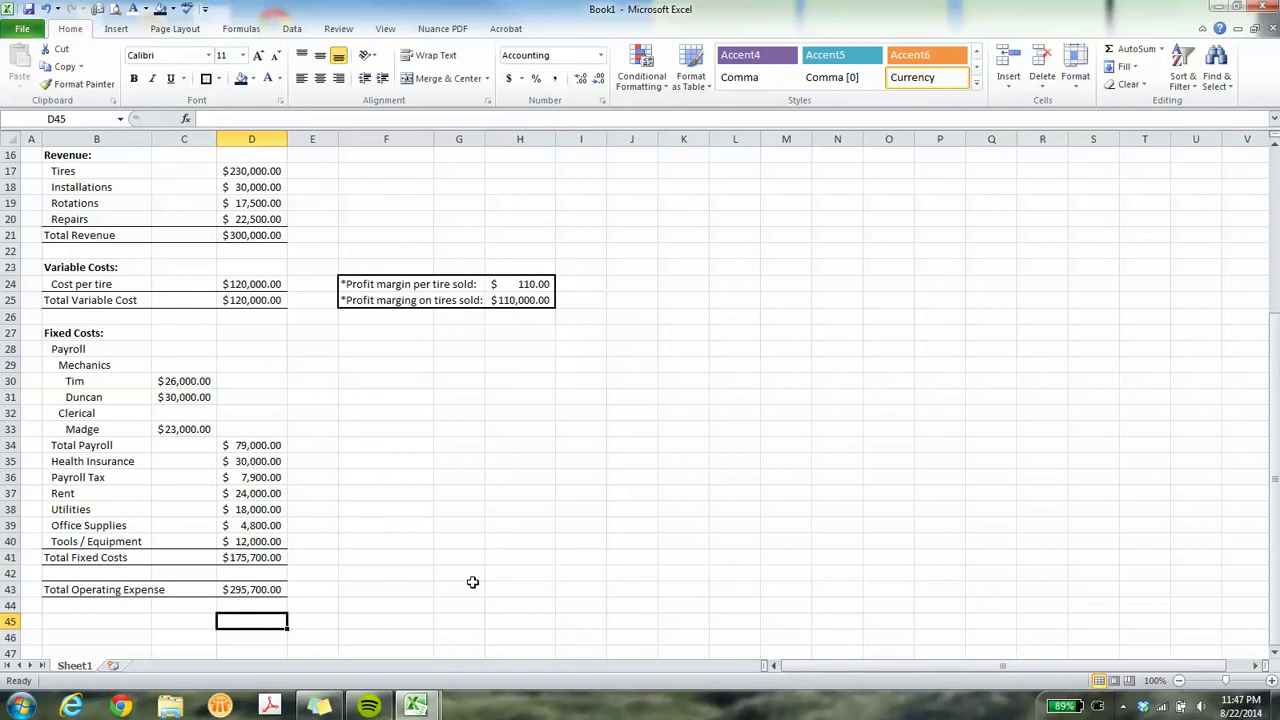
key(Left)
key(Left)
text(Tota)
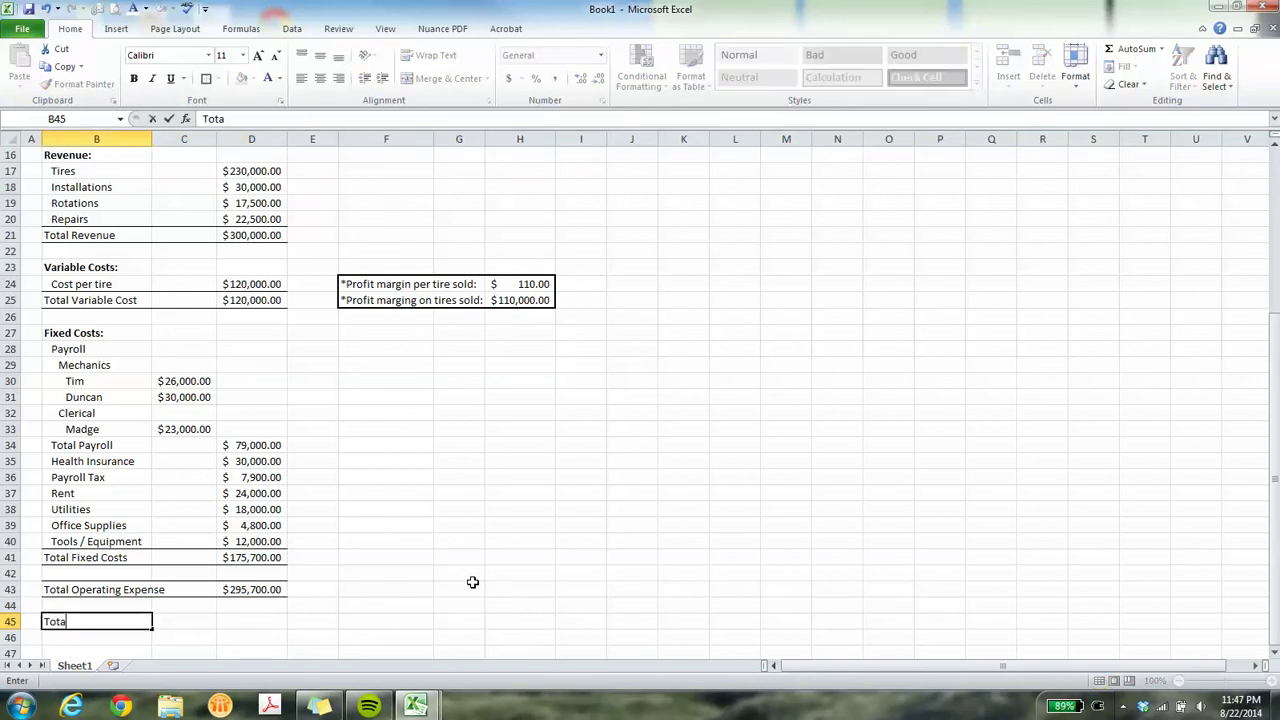
text(l Operating Pro)
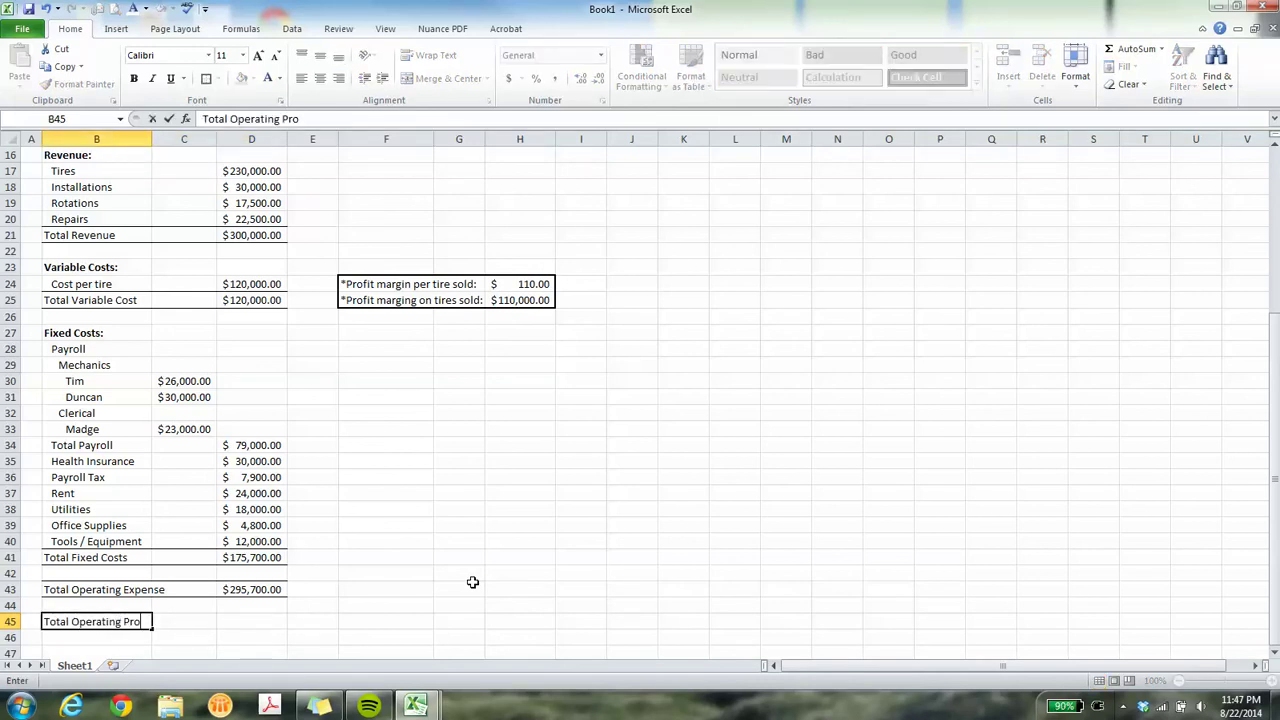
text(fit)
key(Tab)
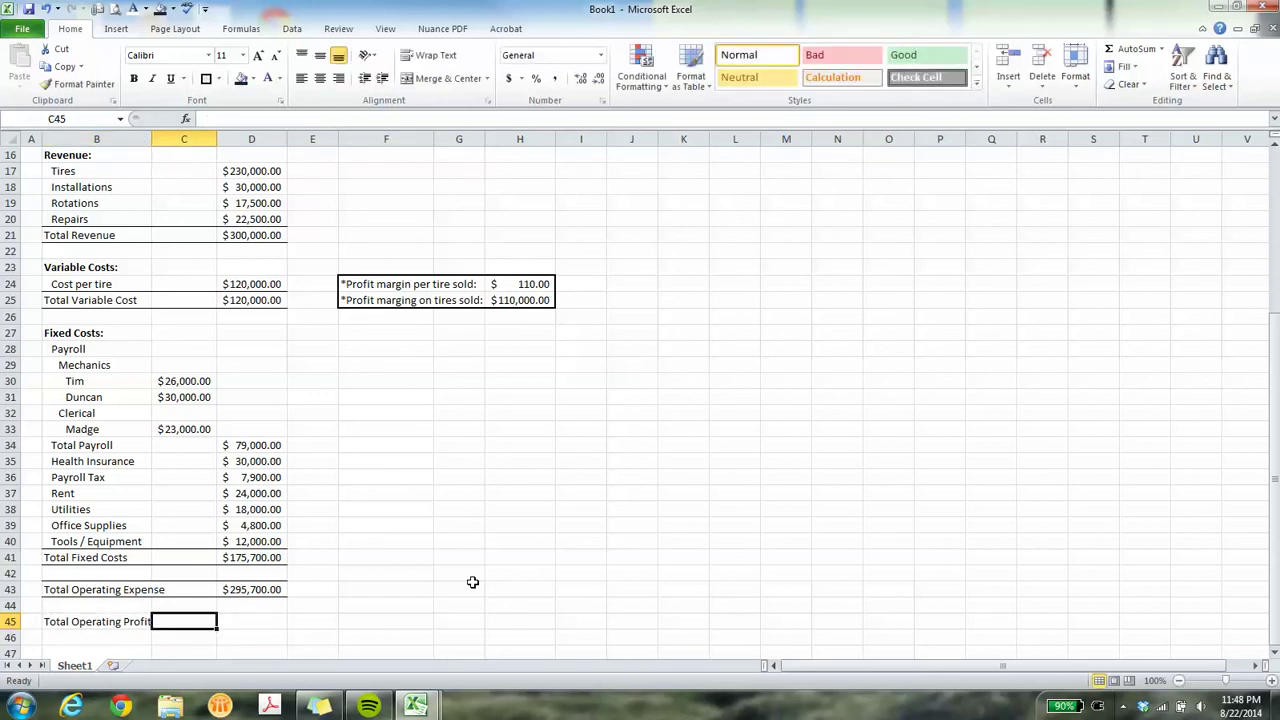
key(Tab)
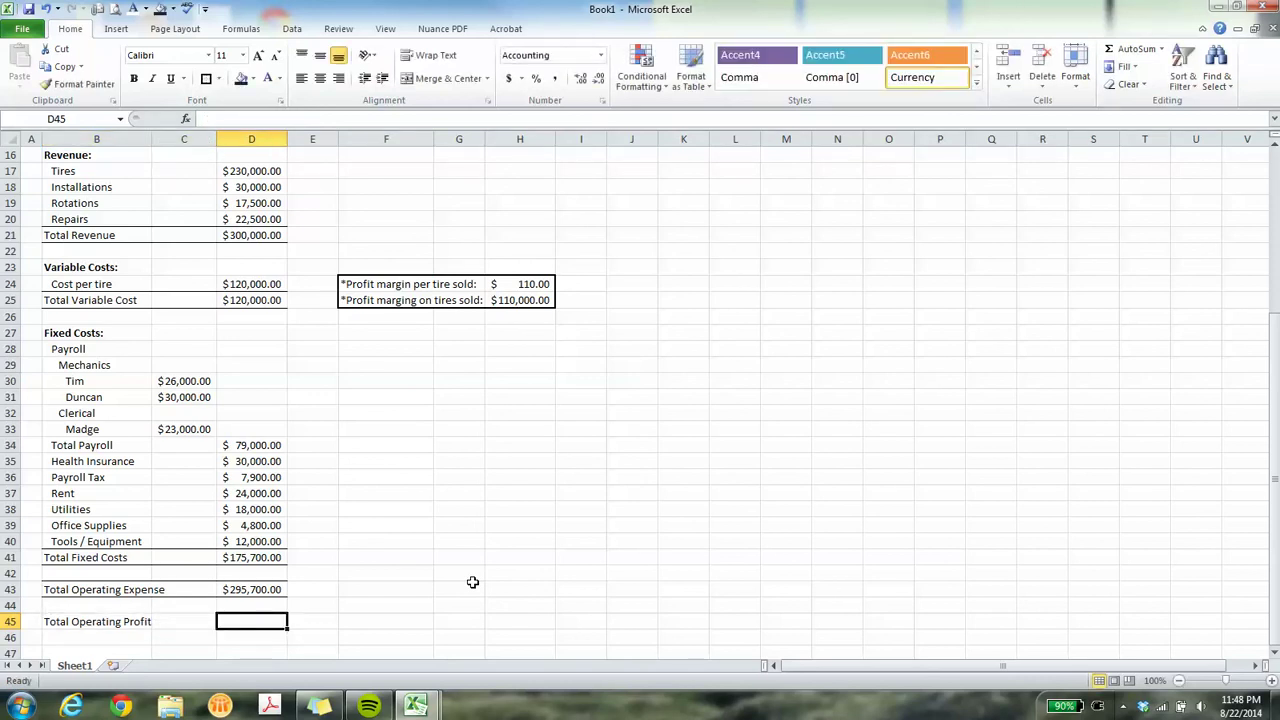
Calculate Total Operating Profit in D45 as Total Revenue minus Total Operating Expense with the formula =D21-D43.
text(=)
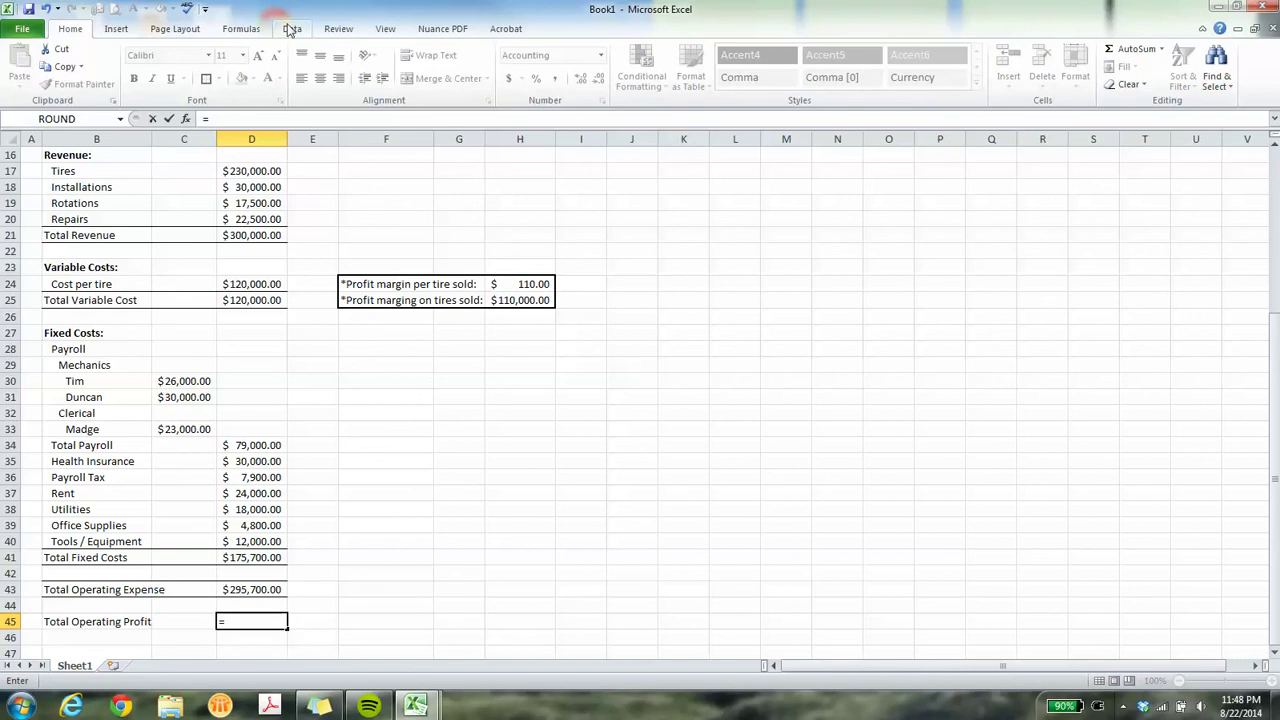
click(245, 235)
text(-)
click(265, 592)
key(Return)
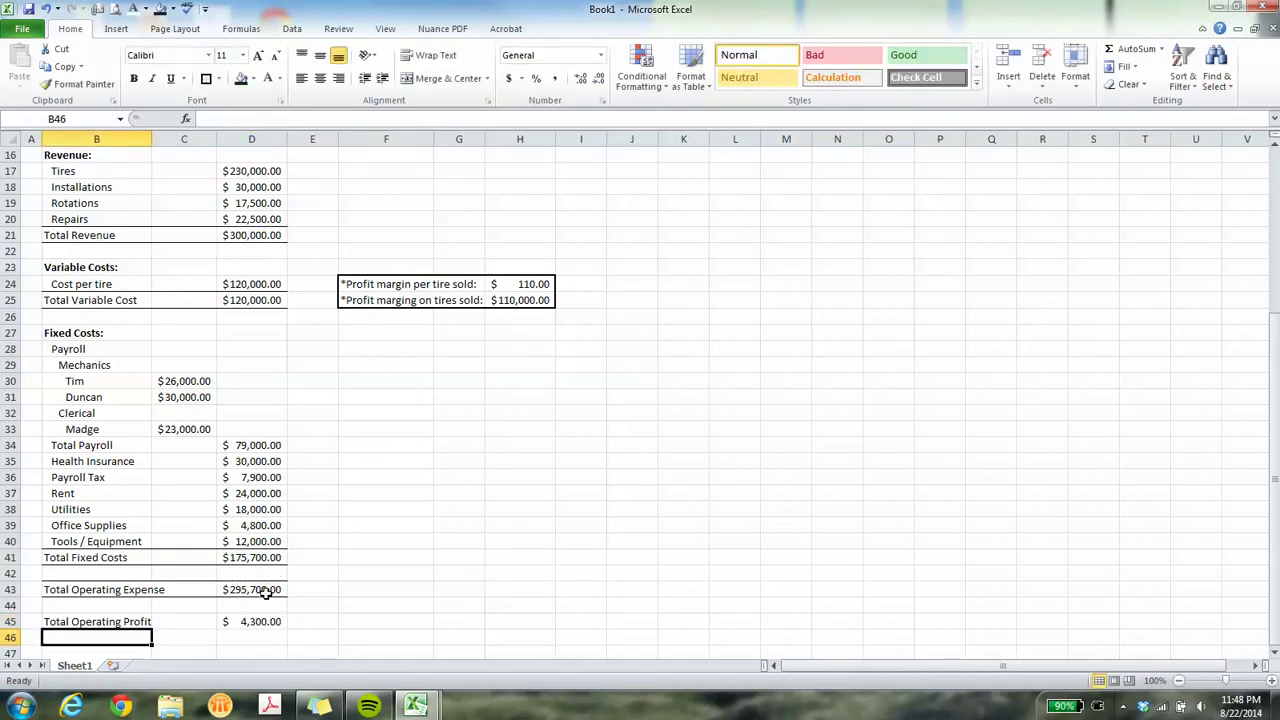
Apply a top and thick bottom border to the Total Operating Profit row B45:D45.
key(Up)
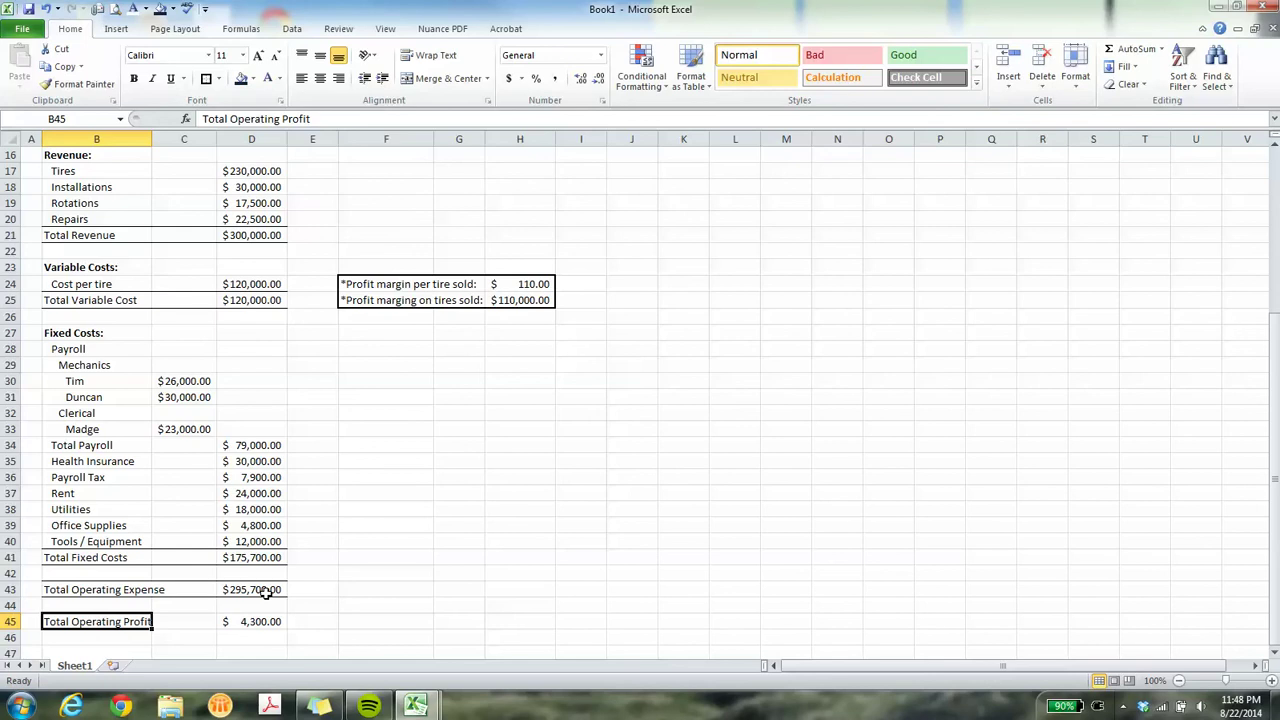
key(shift+Right)
key(shift+Right)
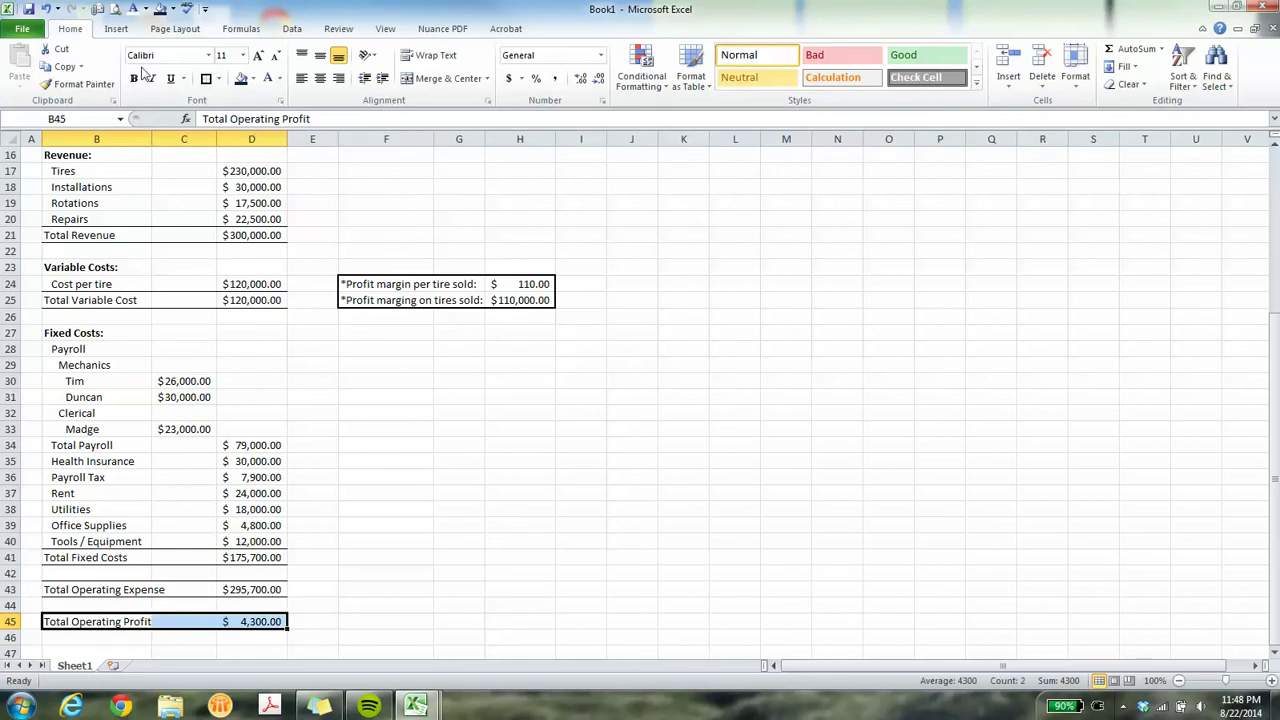
click(218, 78)
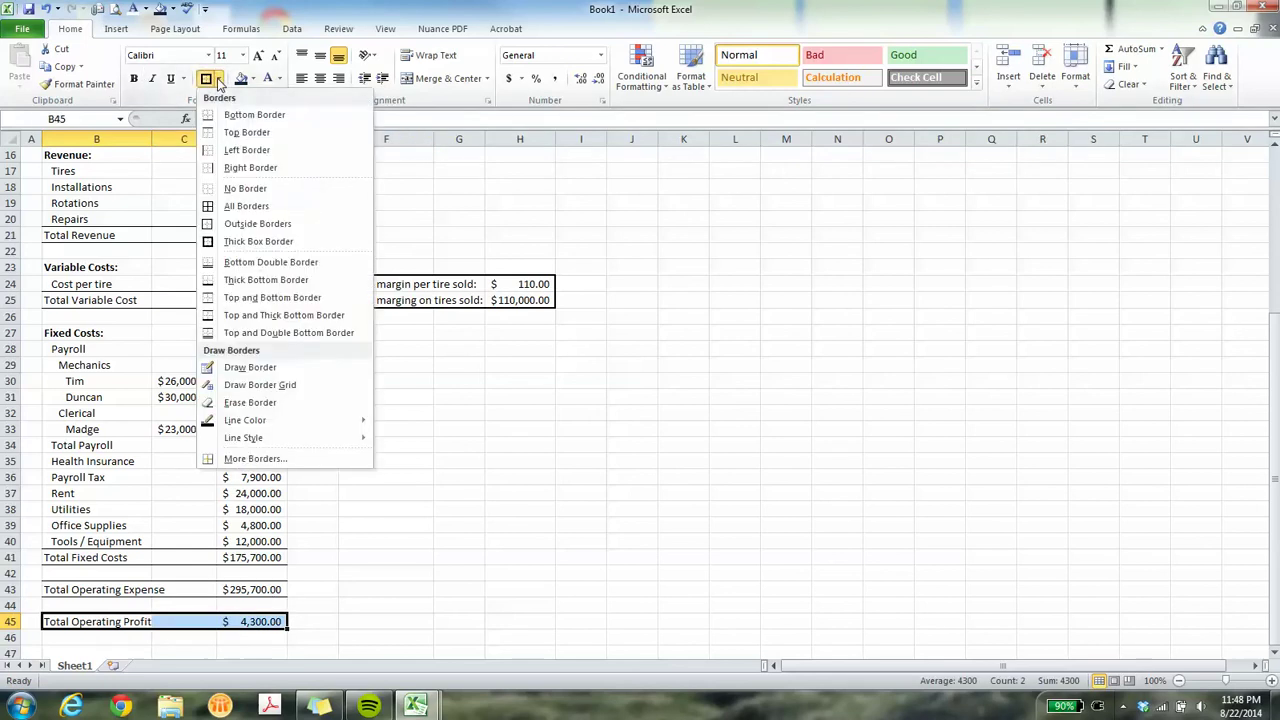
click(285, 315)
click(340, 640)
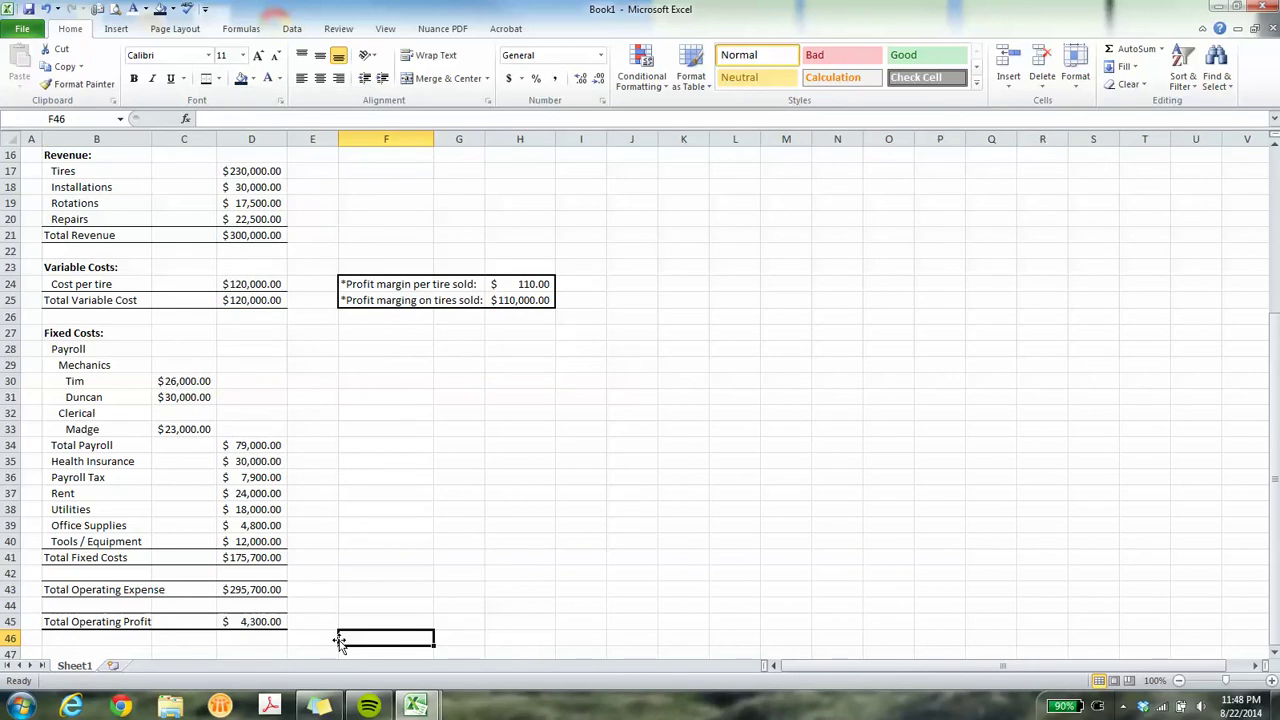
click(85, 624)
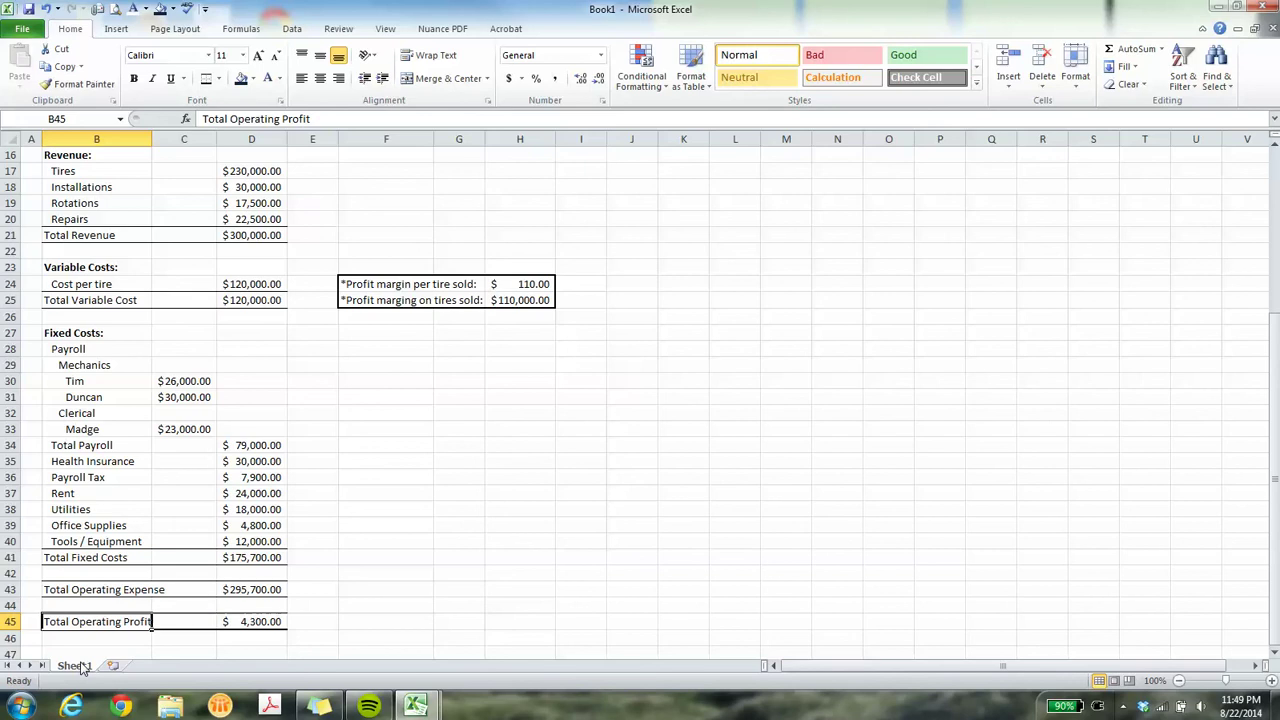
Rename the worksheet holding the Year 1 model as "Scenario 1".
double_click(80, 665)
text(Scen)
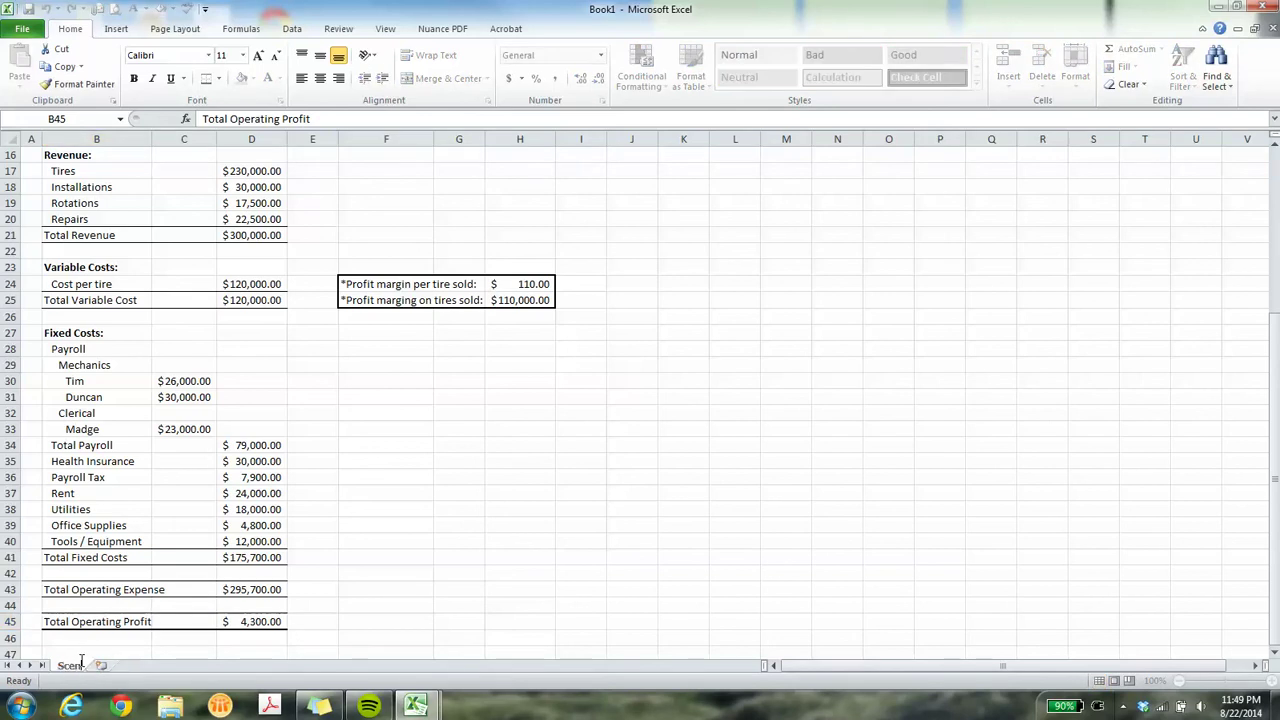
text(ario 1)
key(Return)
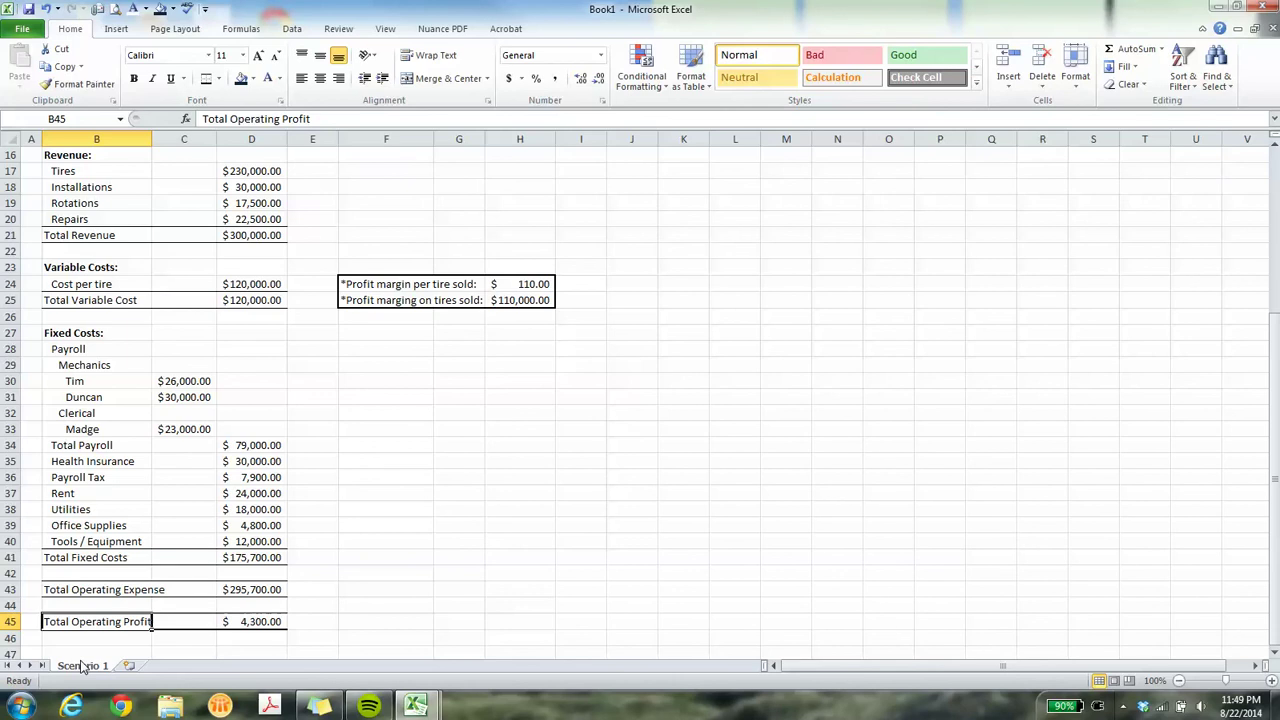
right_click(83, 667)
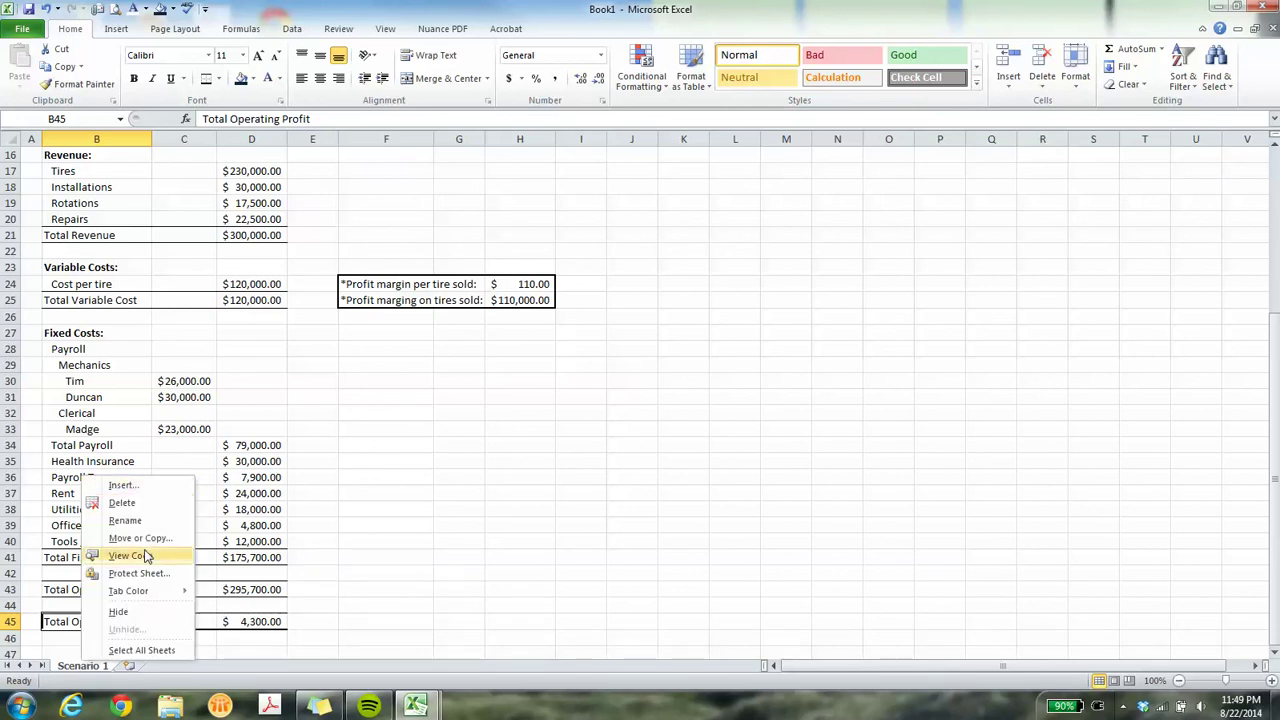
click(335, 546)
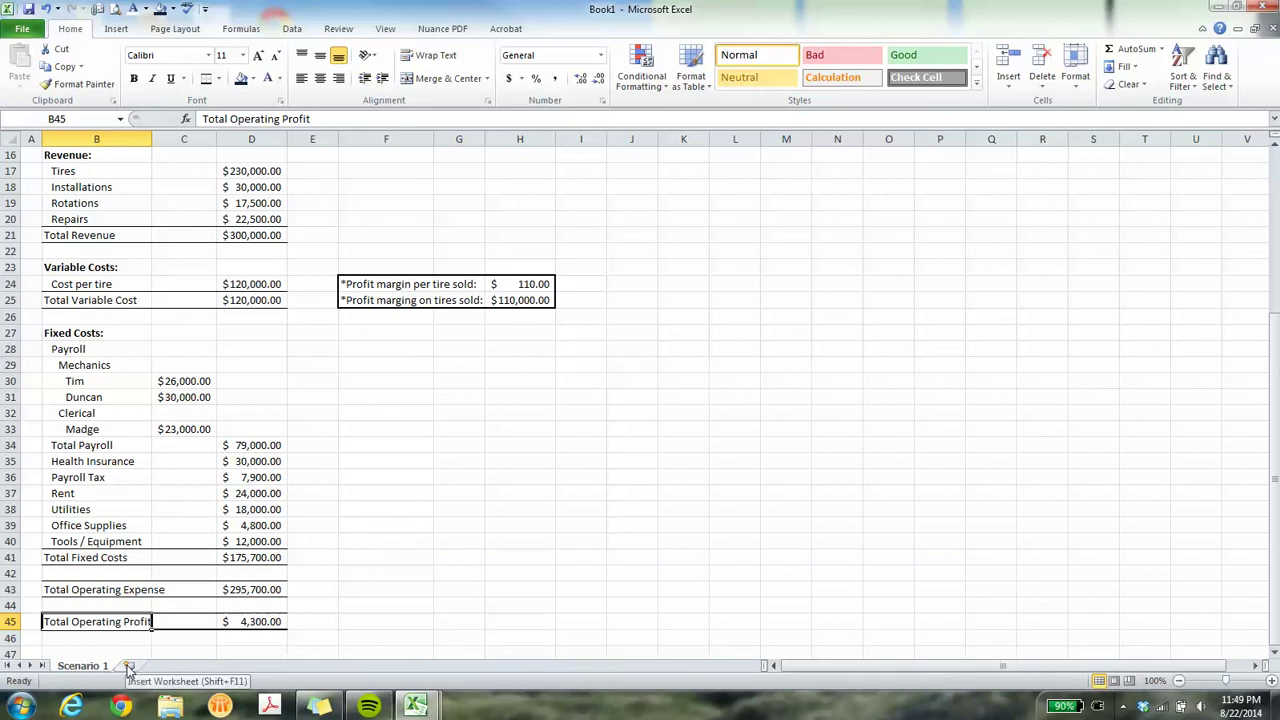
Insert a new worksheet and paste the entire contents of the Scenario 1 sheet into it.
click(129, 666)
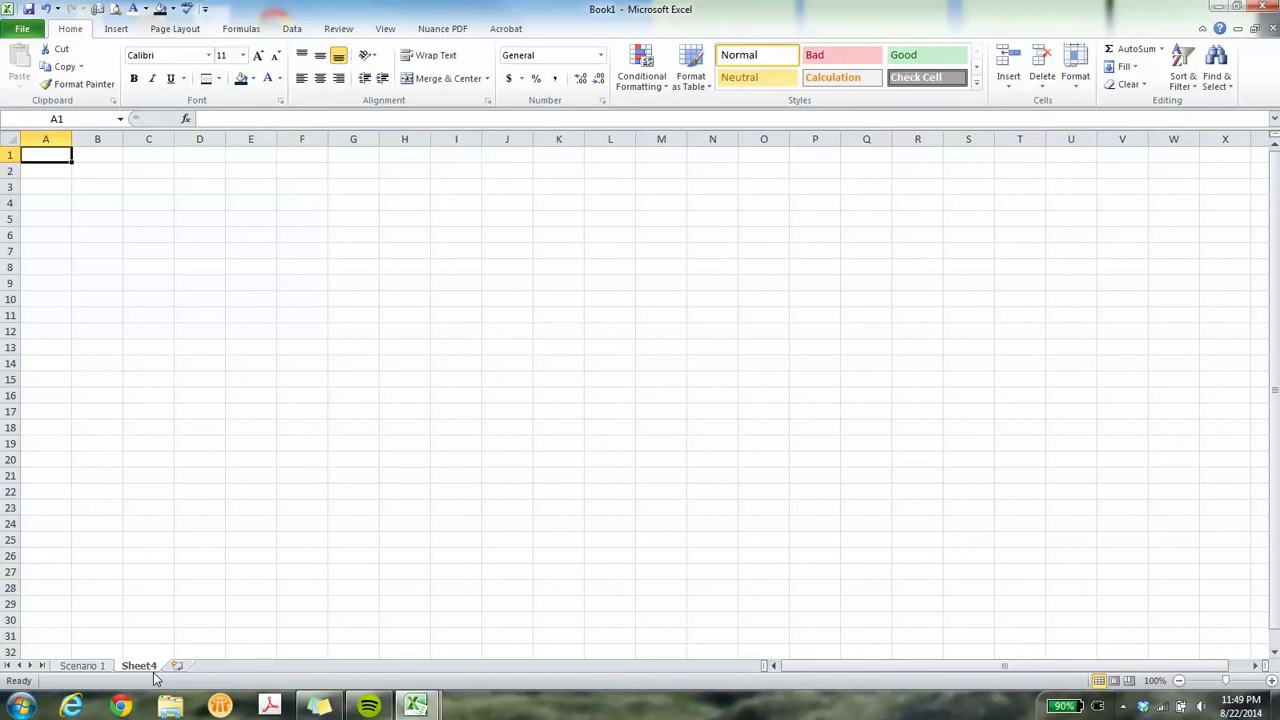
click(74, 666)
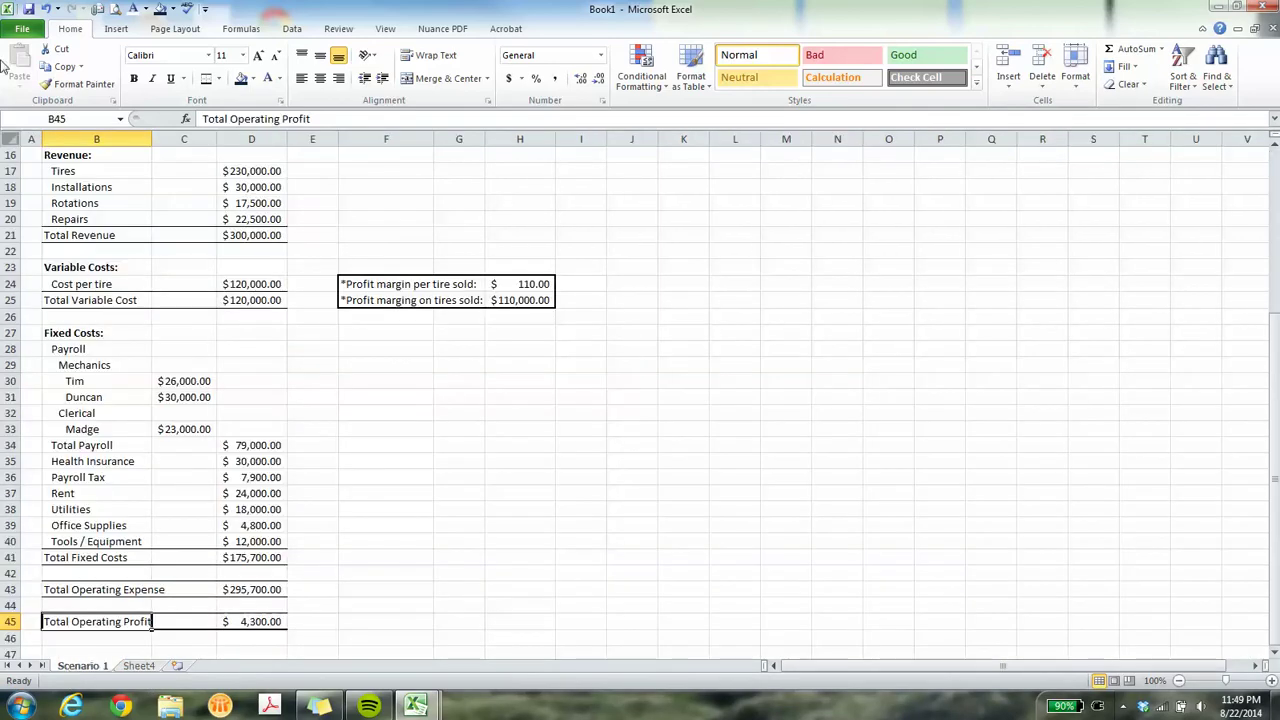
click(10, 139)
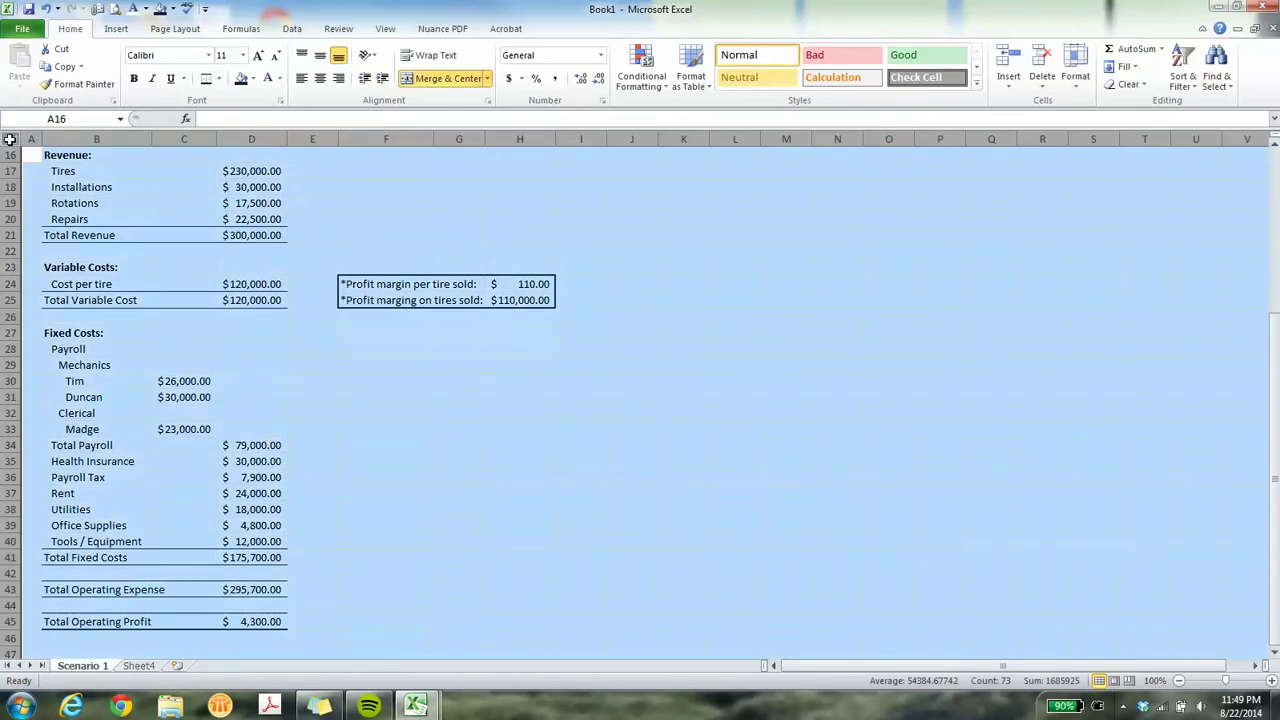
right_click(10, 139)
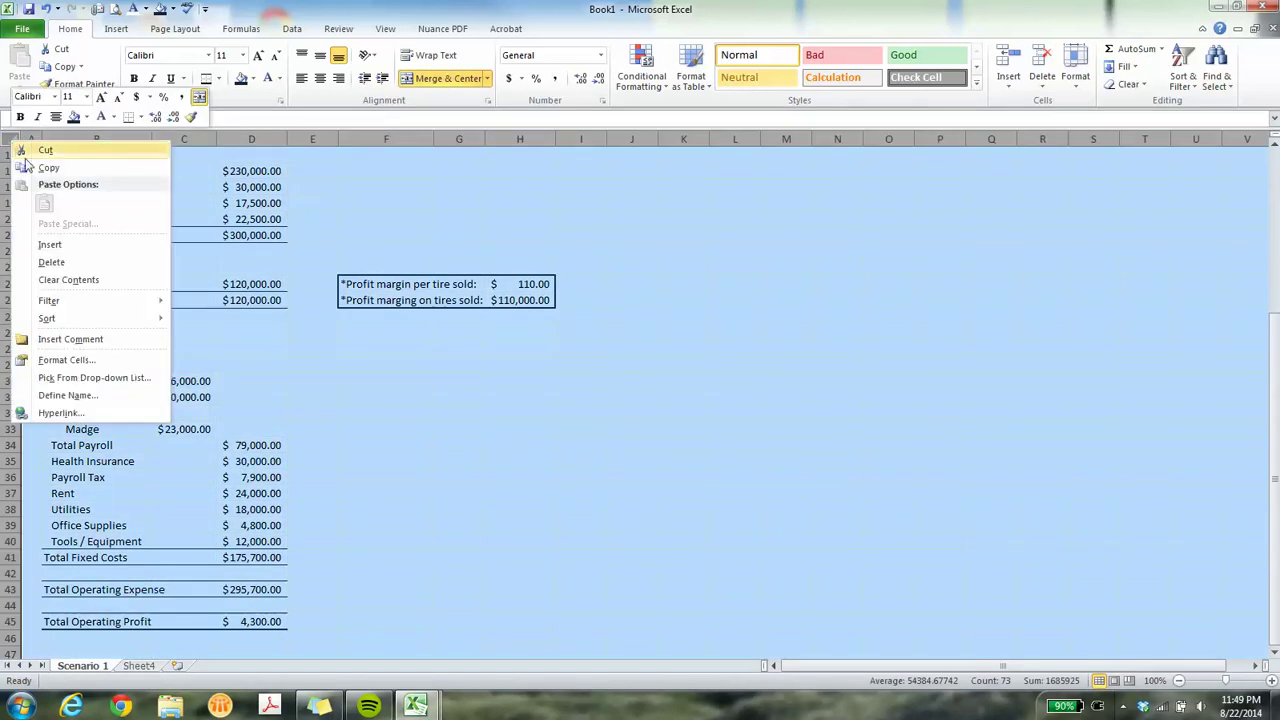
click(45, 167)
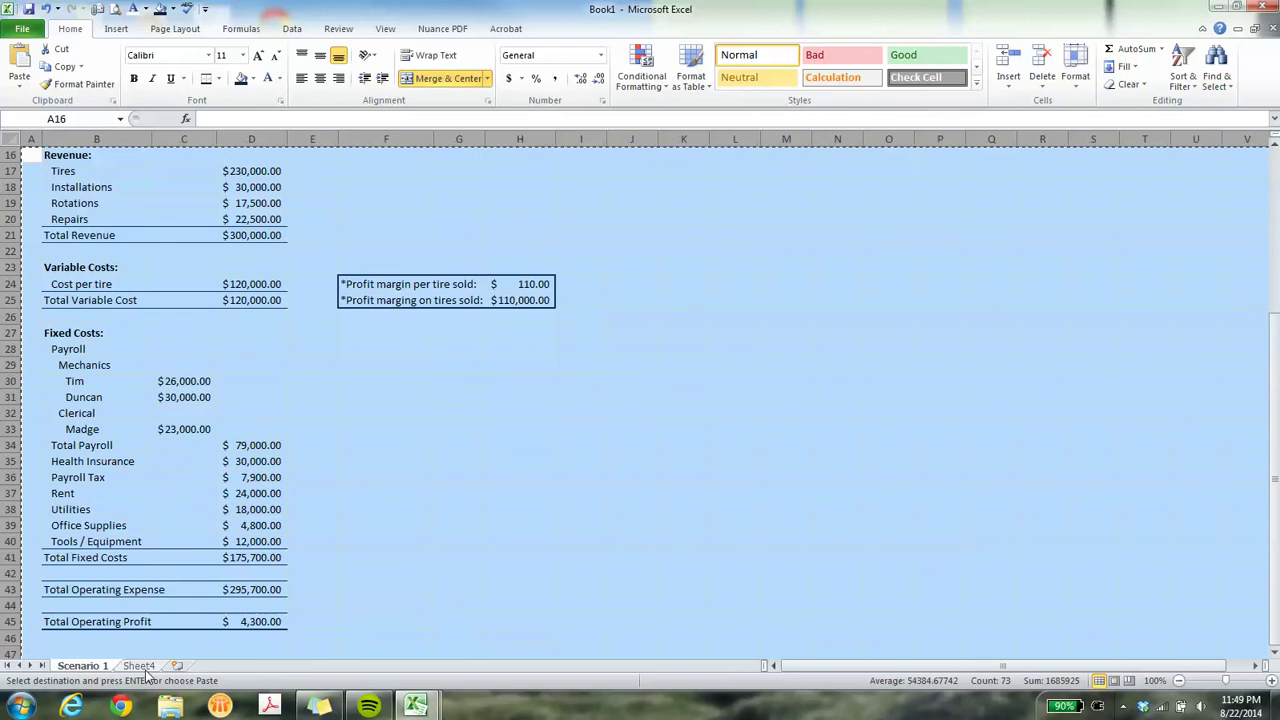
click(142, 666)
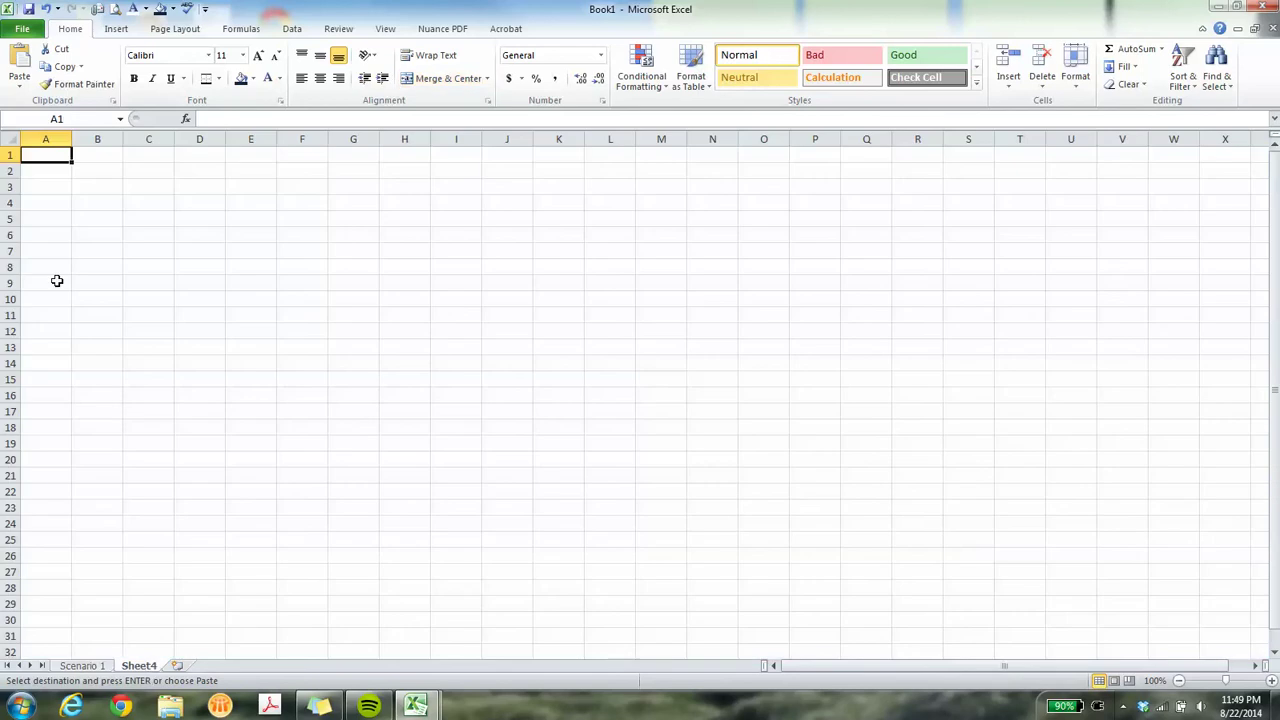
click(8, 141)
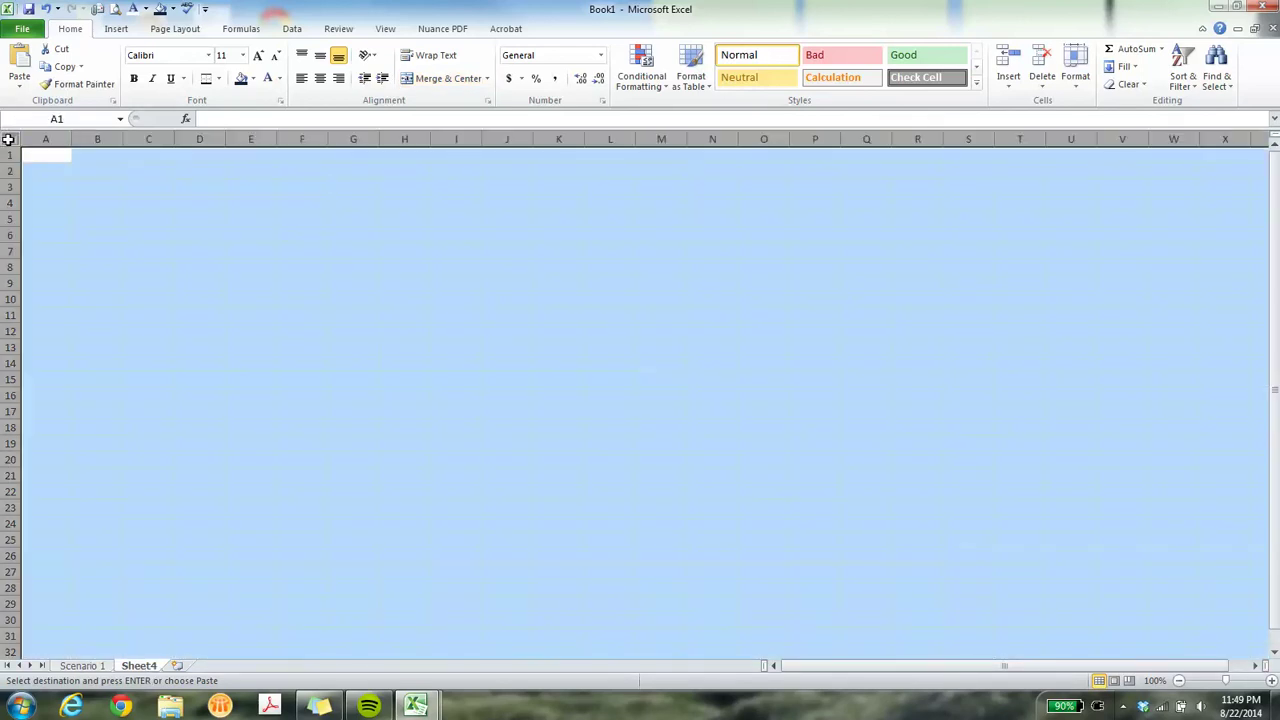
key(ctrl+v)
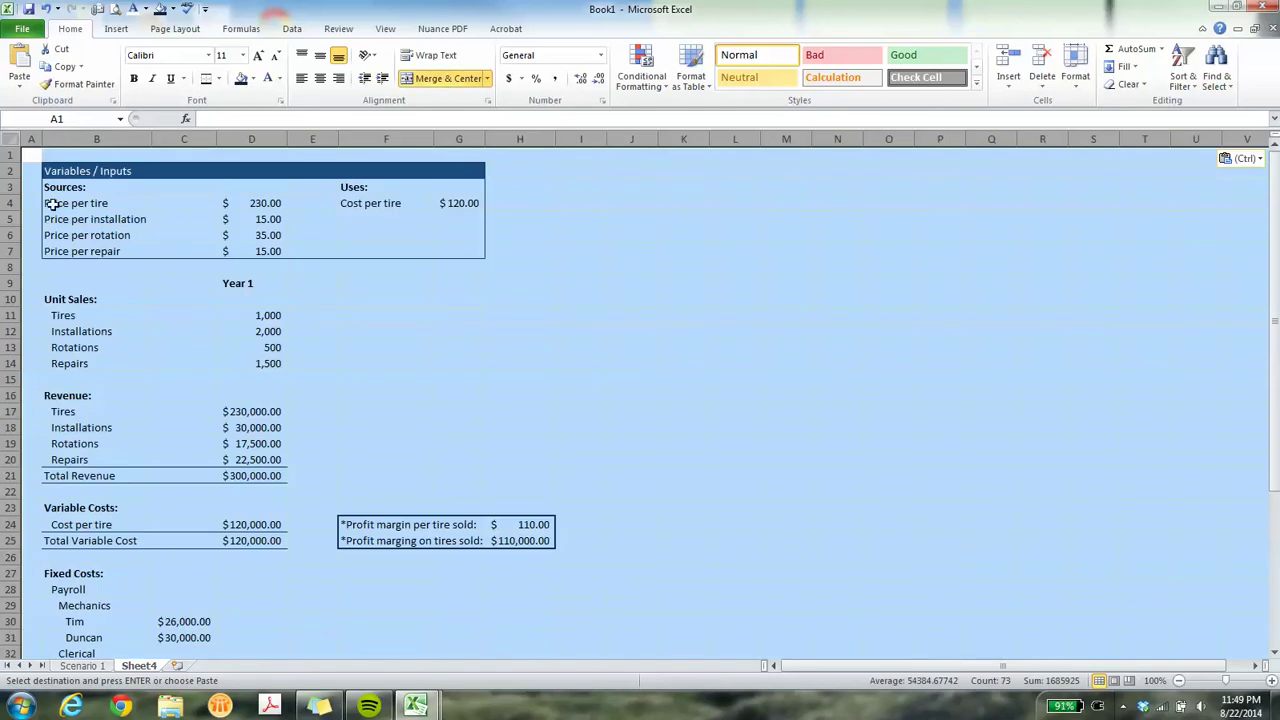
Delete the newly inserted Sheet4 together with its pasted data.
right_click(135, 670)
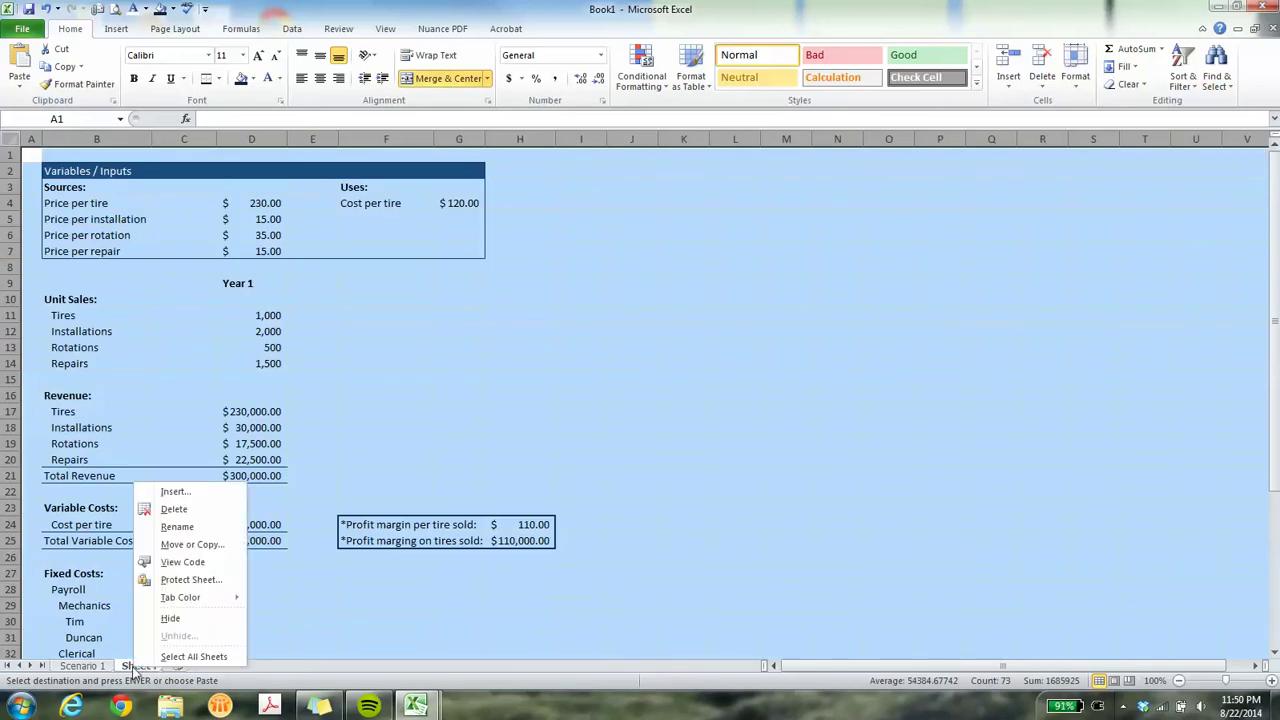
click(182, 509)
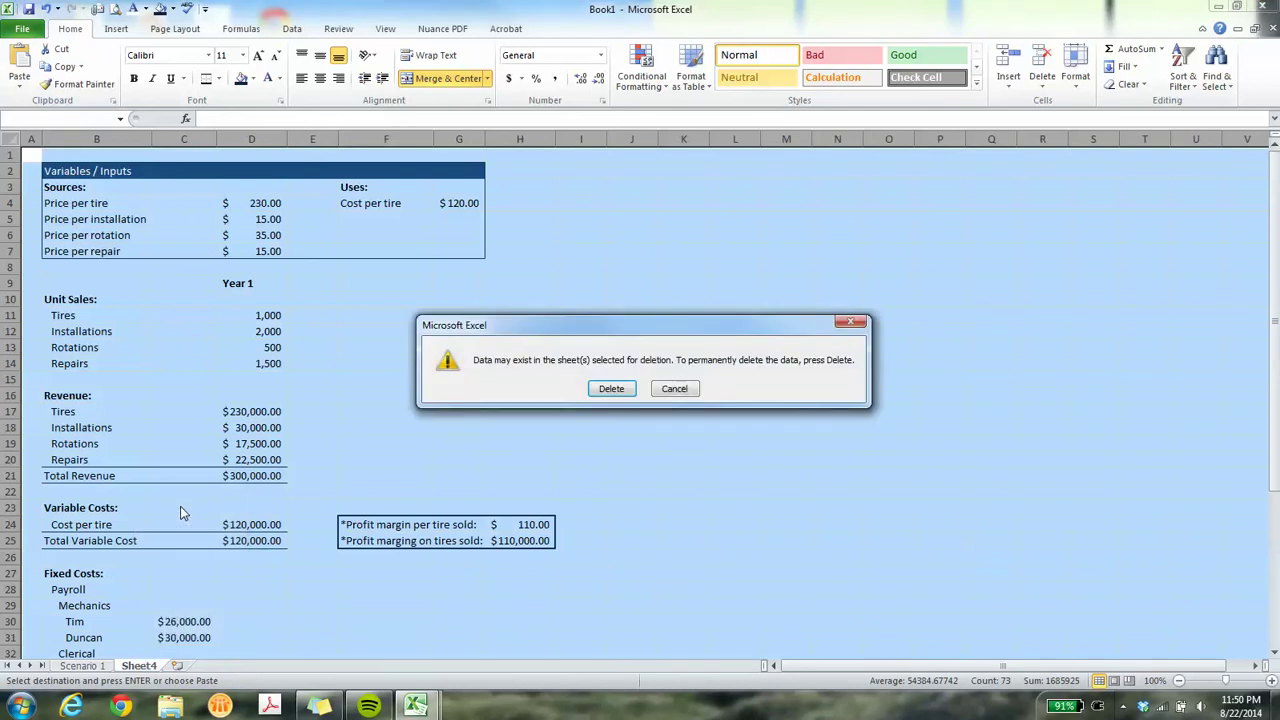
key(Return)
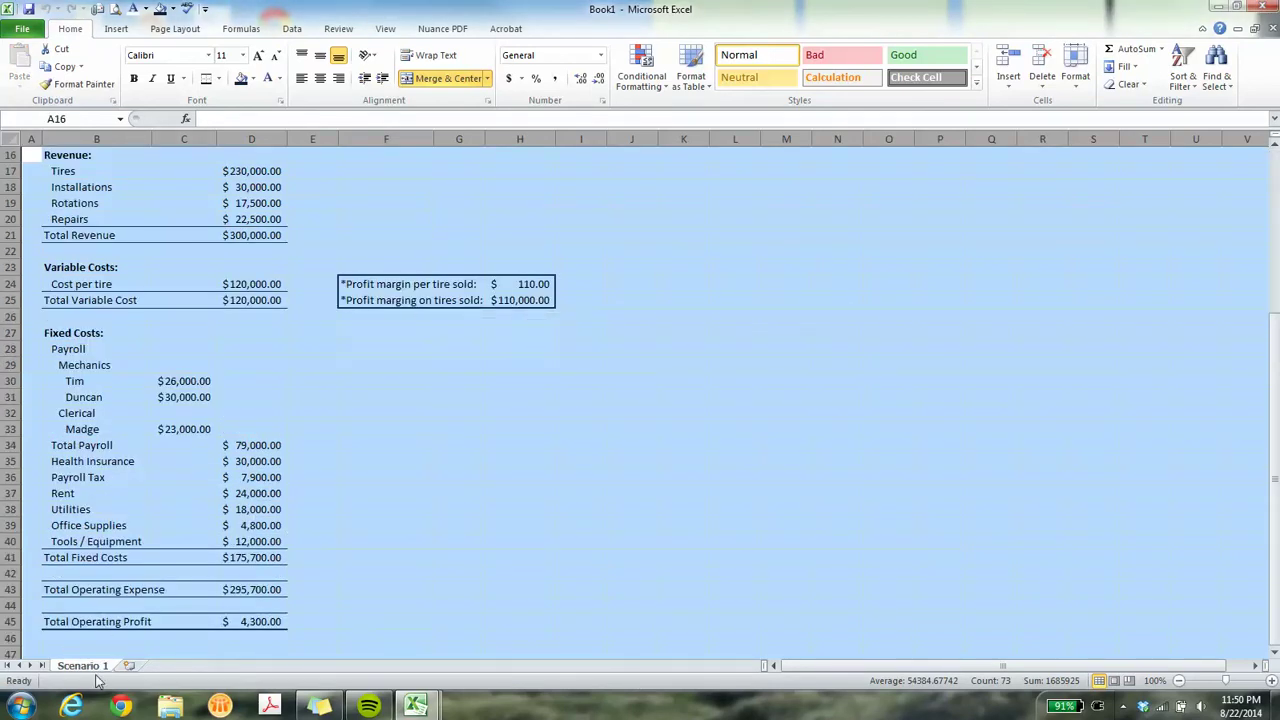
Duplicate the Scenario 1 worksheet within Book1 and place the copy after the original sheet.
right_click(100, 667)
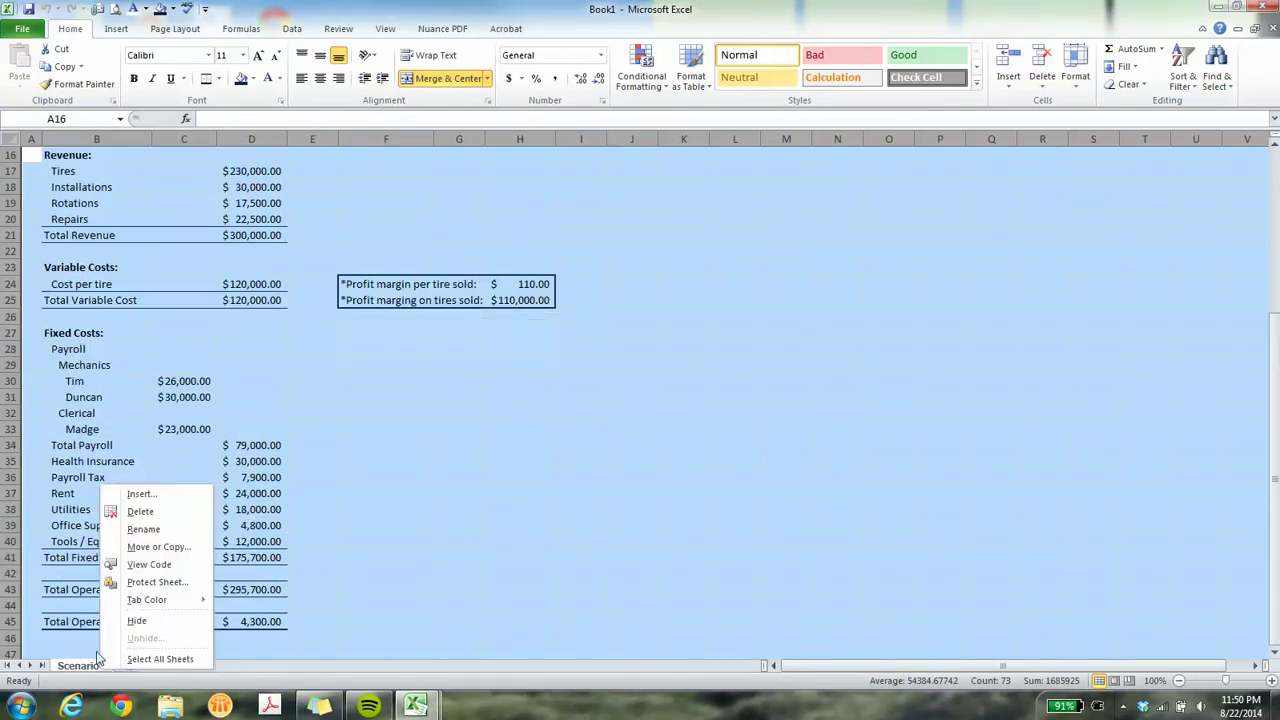
click(36, 148)
click(34, 150)
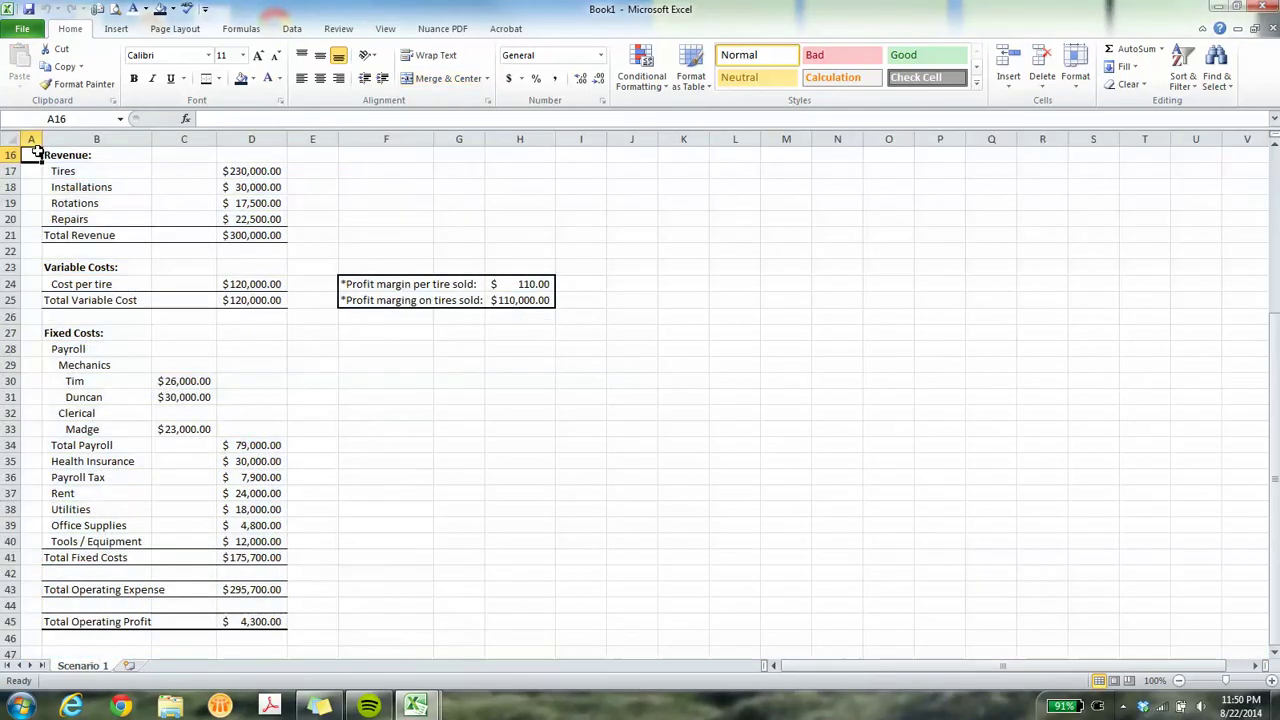
right_click(86, 668)
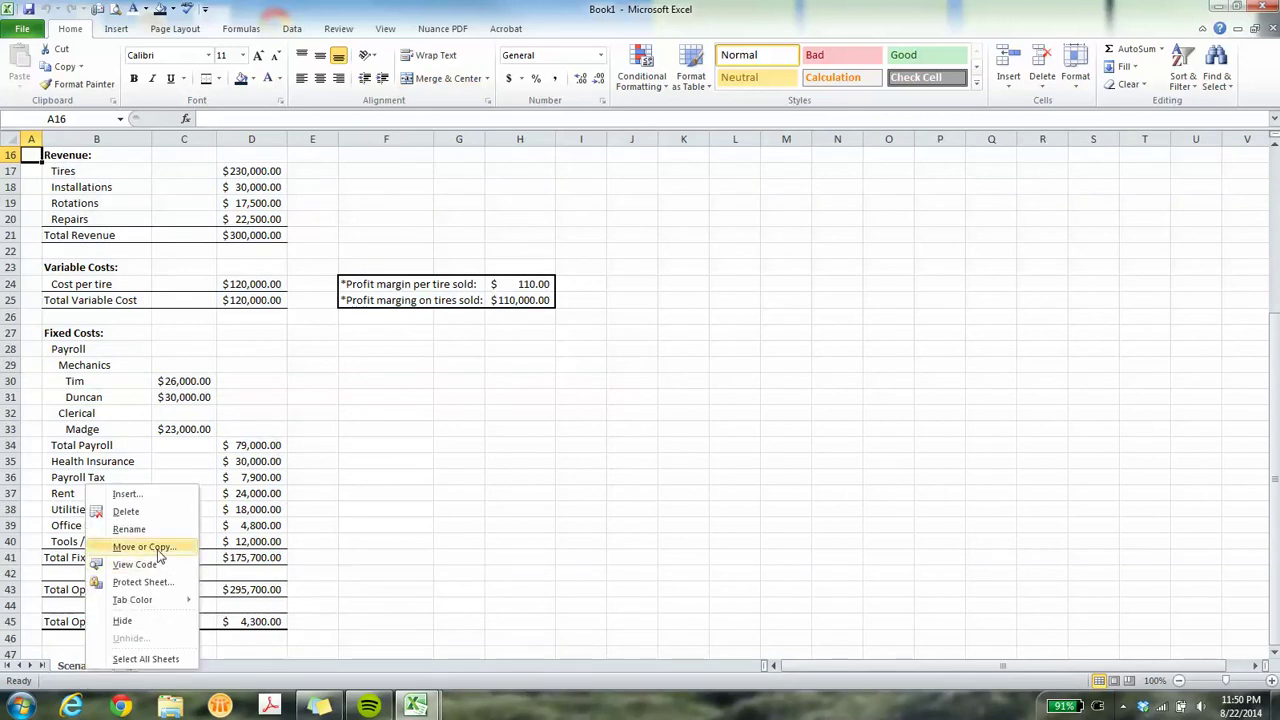
click(145, 547)
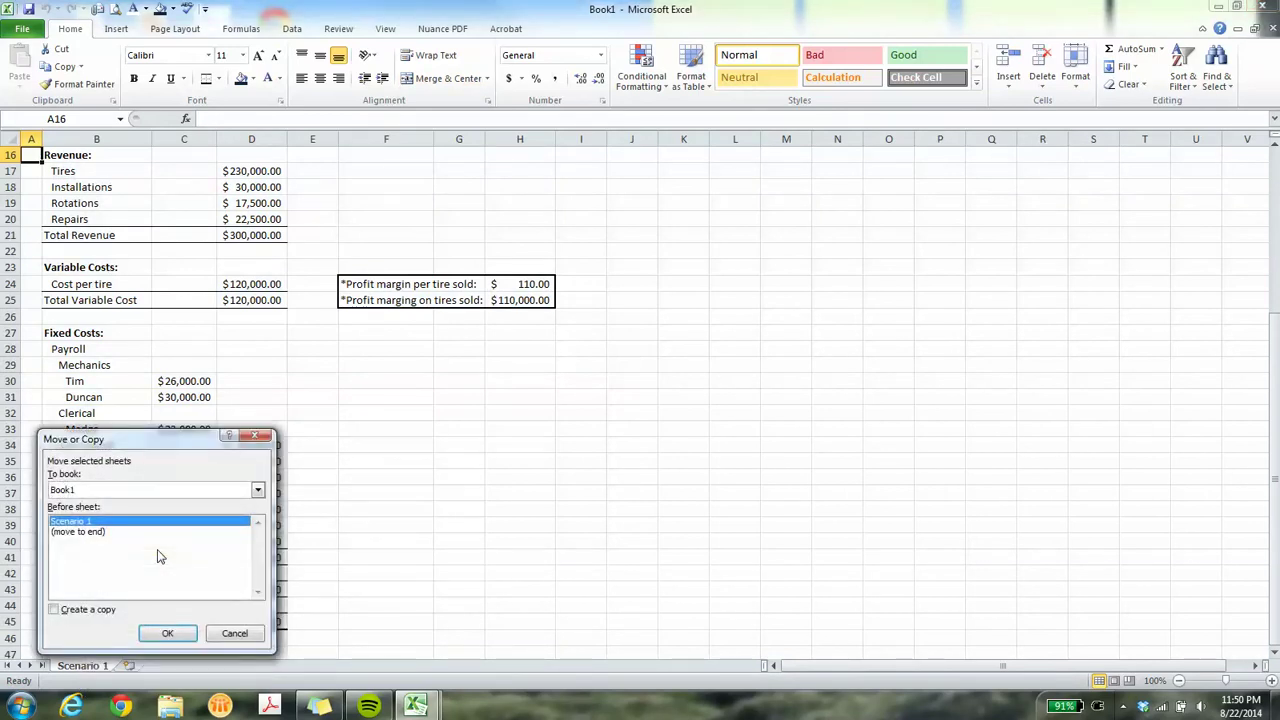
click(86, 609)
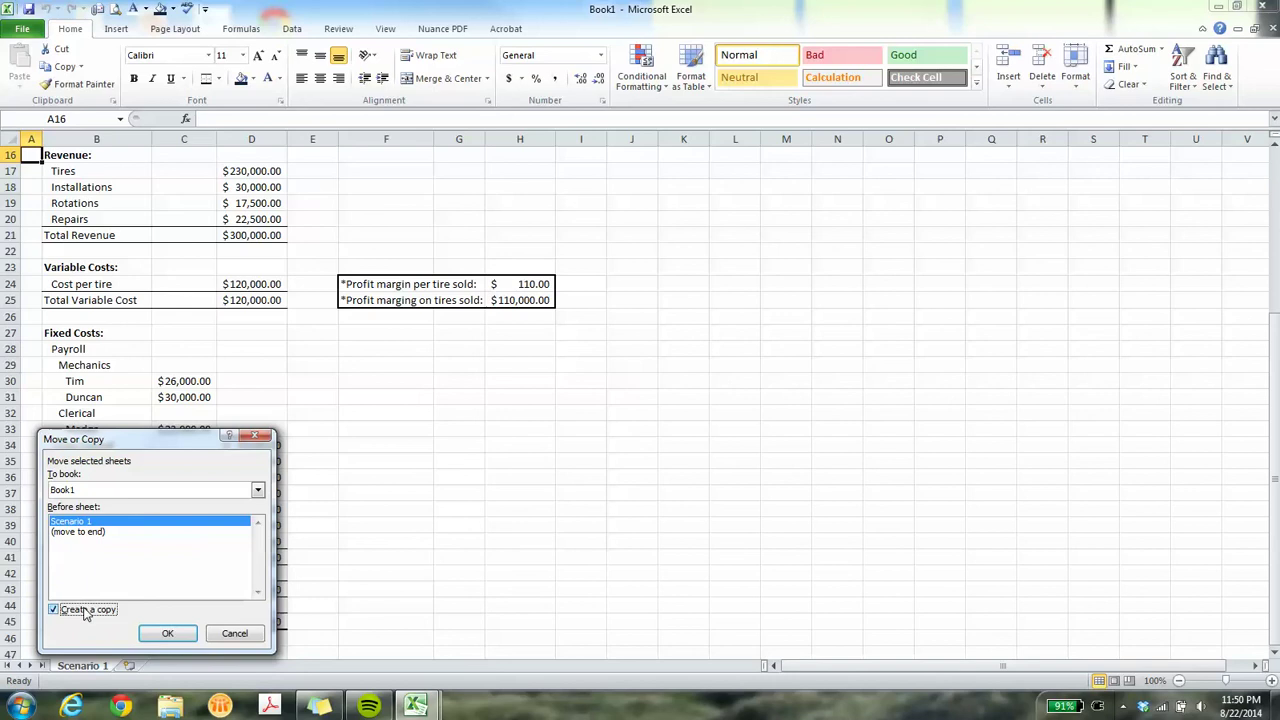
click(172, 532)
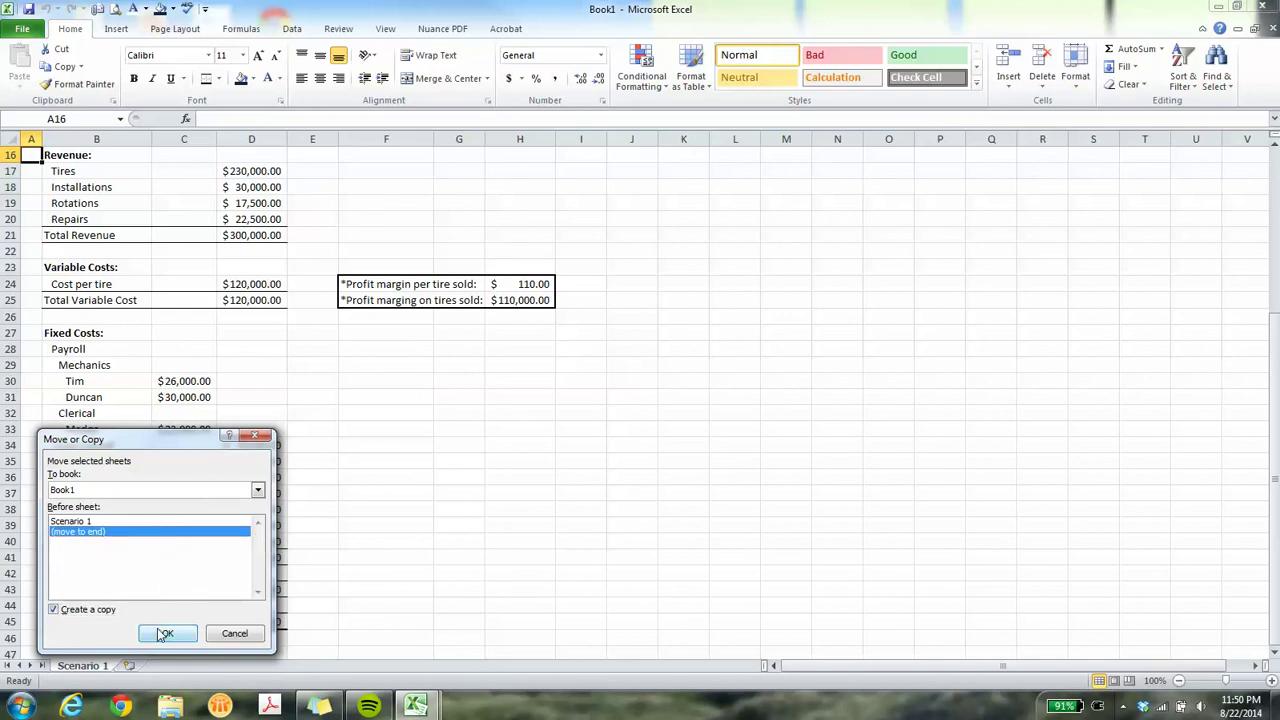
click(257, 490)
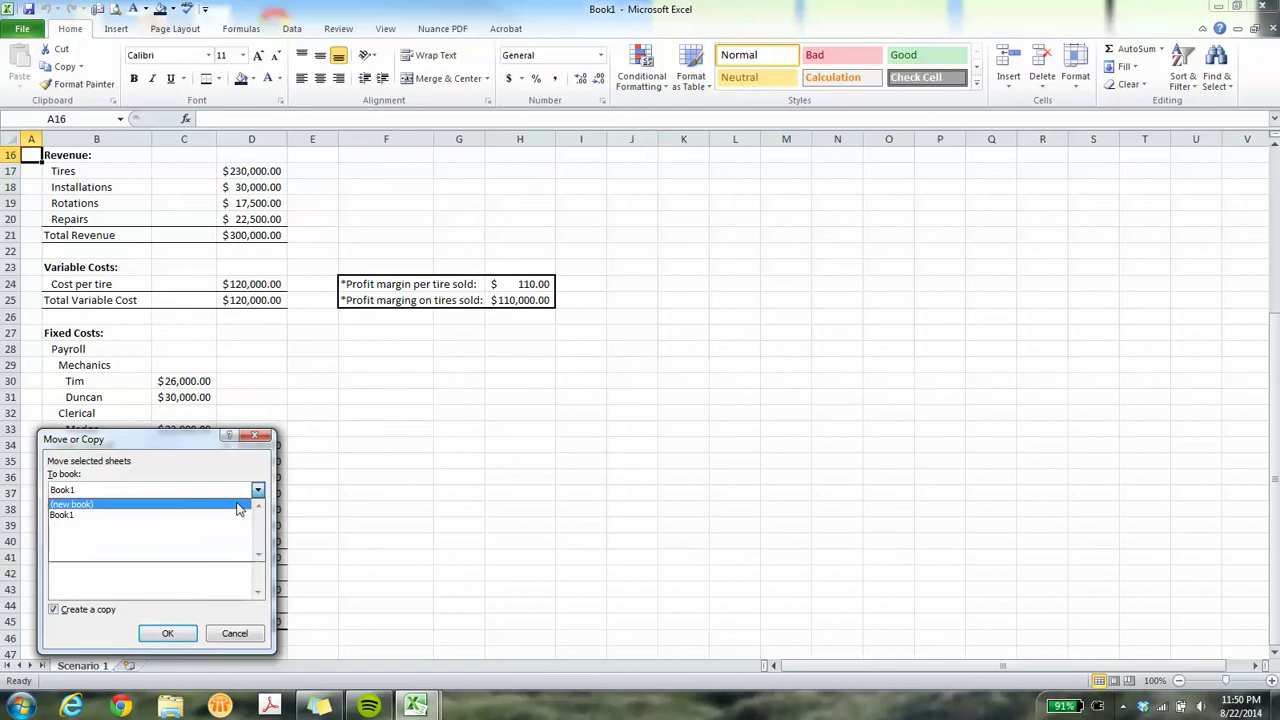
click(238, 505)
click(257, 490)
click(228, 521)
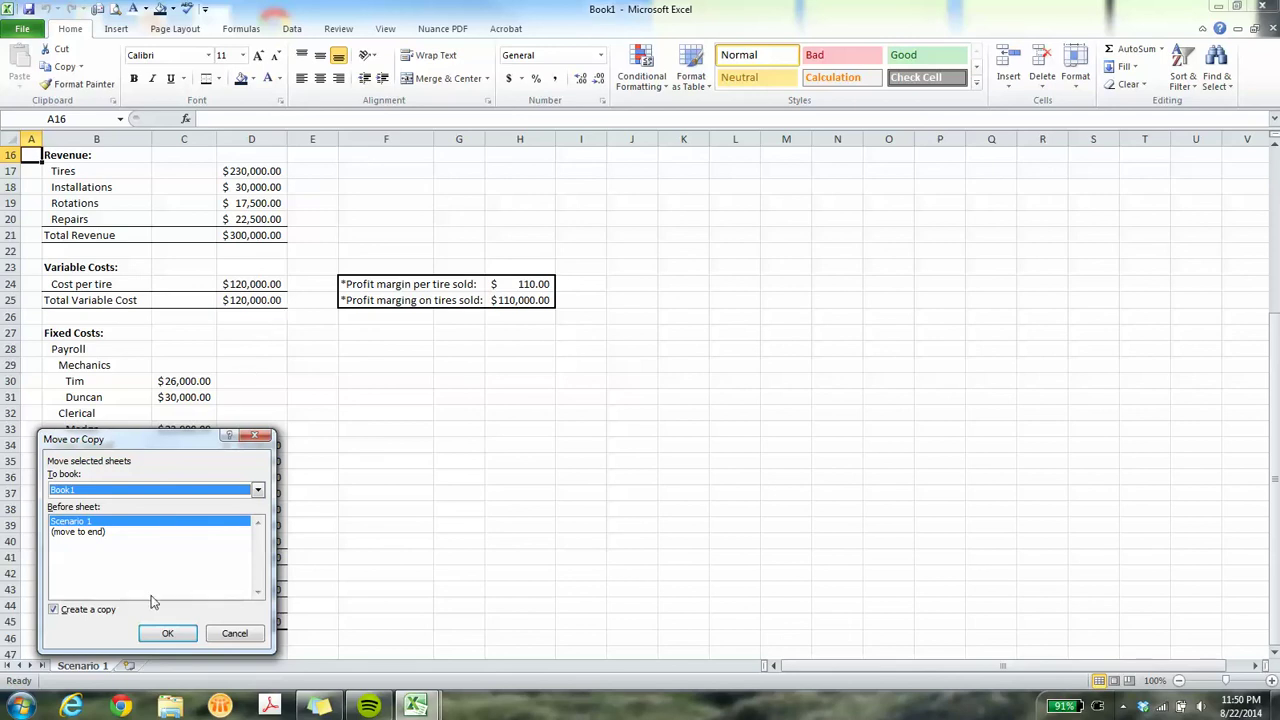
click(150, 633)
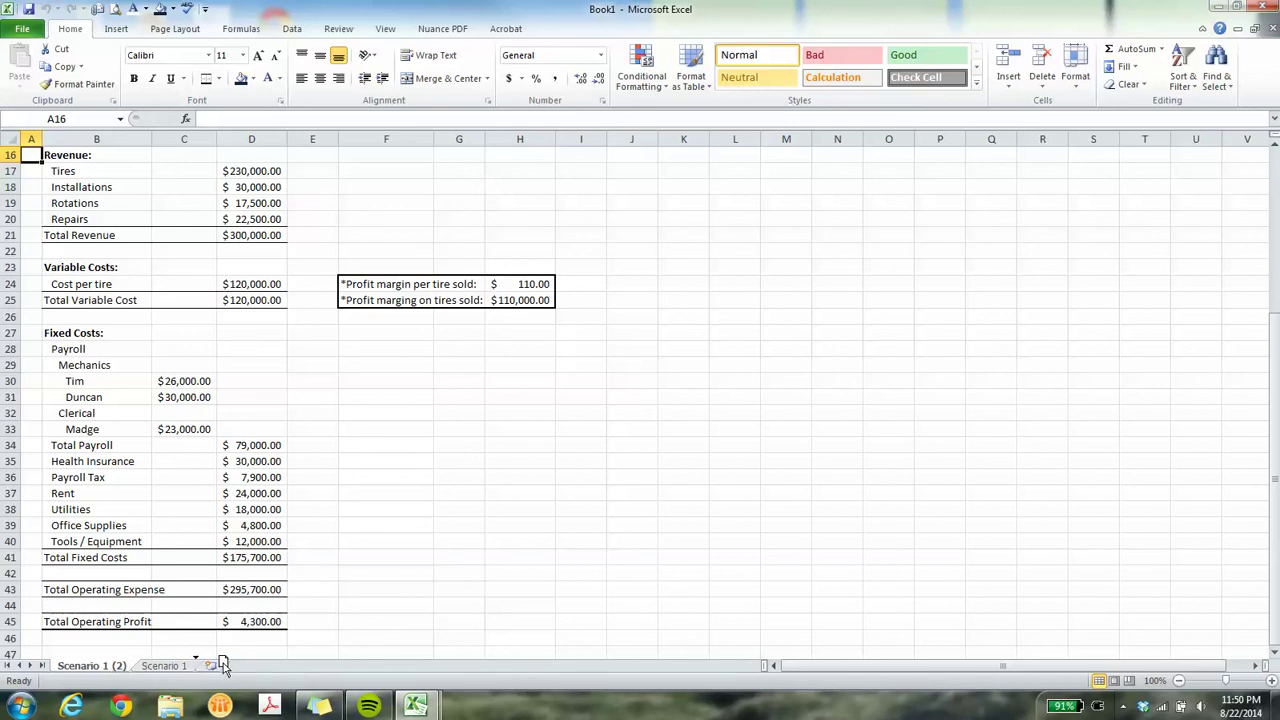
mouse_move(115, 664)
mouse_down()
mouse_move(98, 641)
mouse_move(213, 657)
mouse_up()
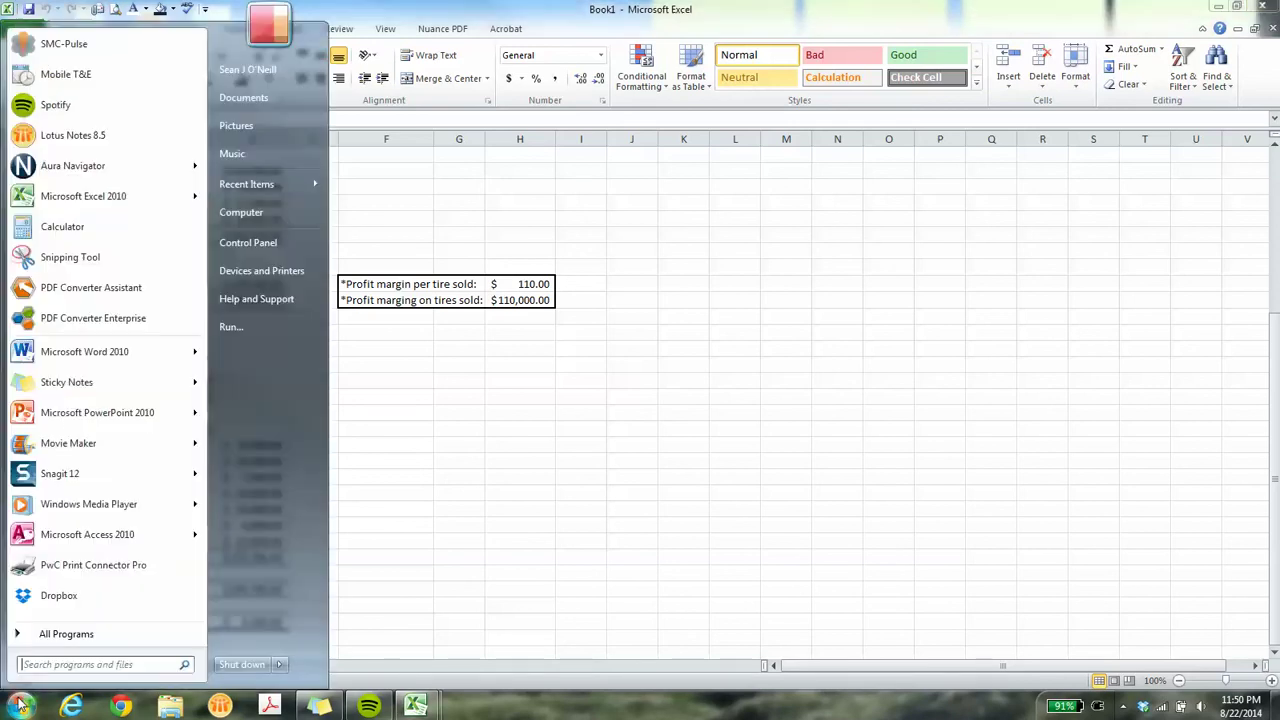
click(22, 706)
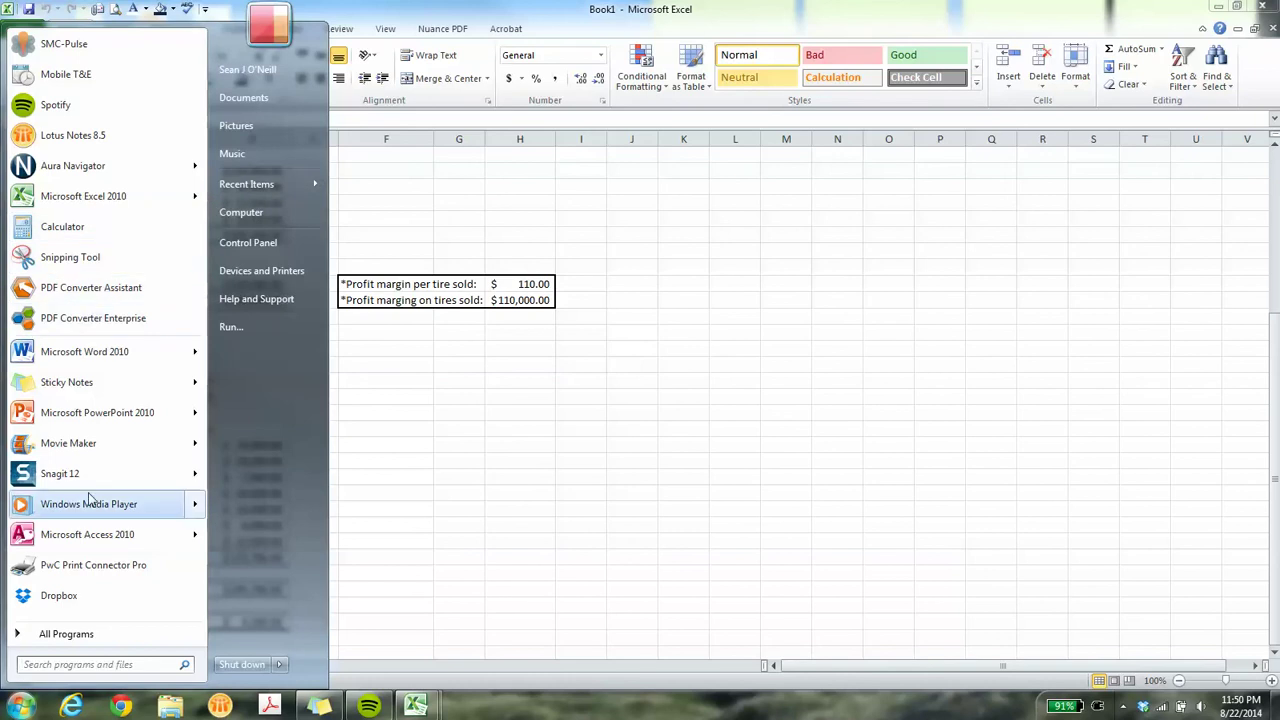
mouse_move(190, 476)
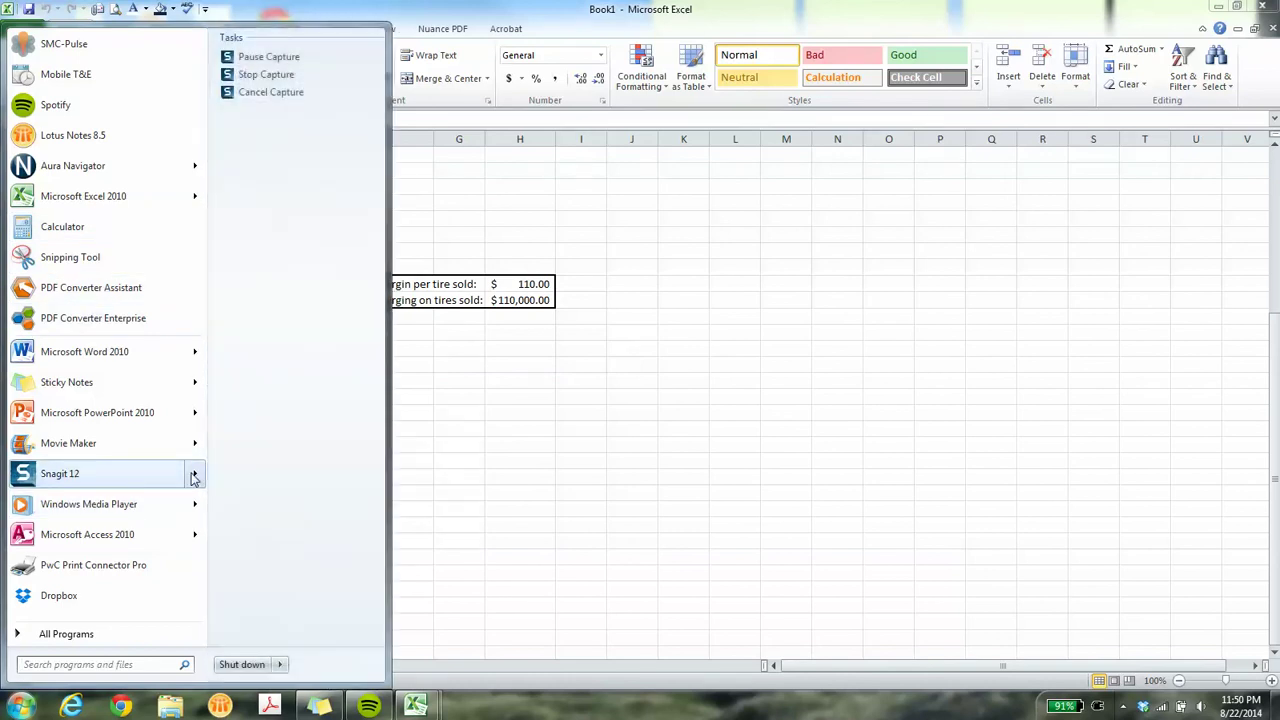
click(300, 58)
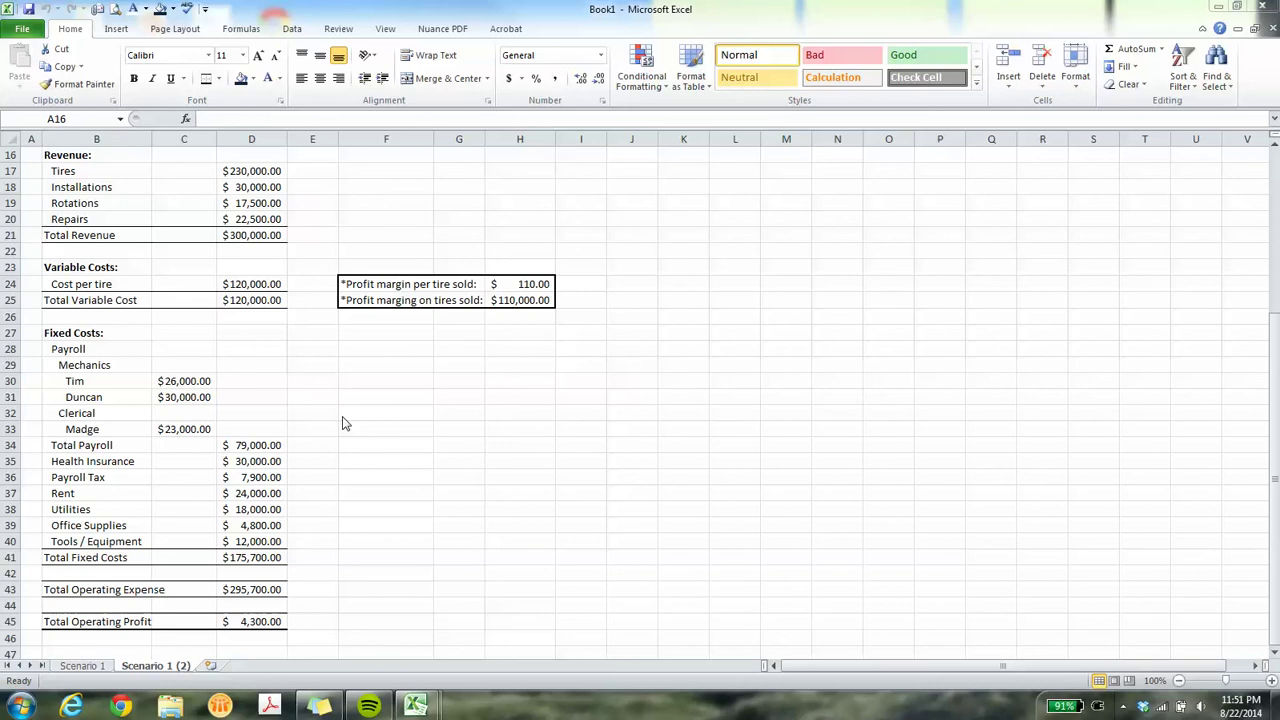
Rename the duplicated worksheet as "Scenario 2".
click(232, 460)
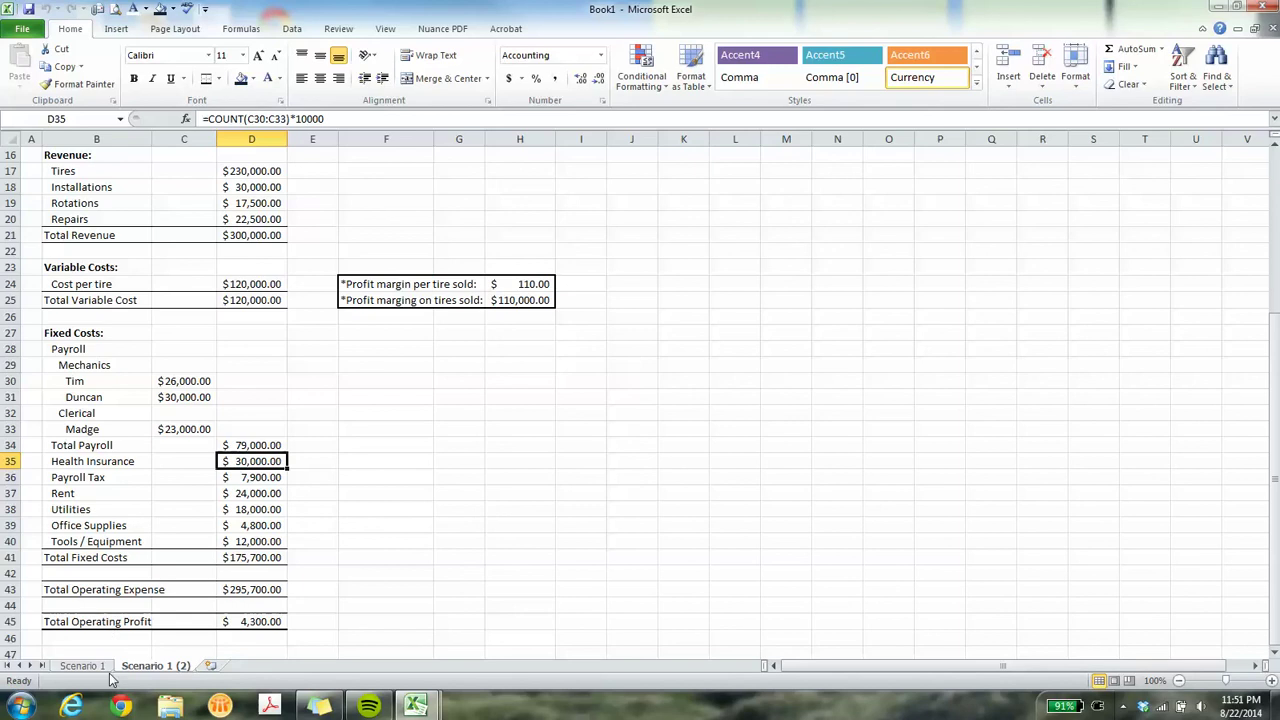
double_click(152, 665)
drag(167, 665, 200, 667)
text(2)
key(Return)
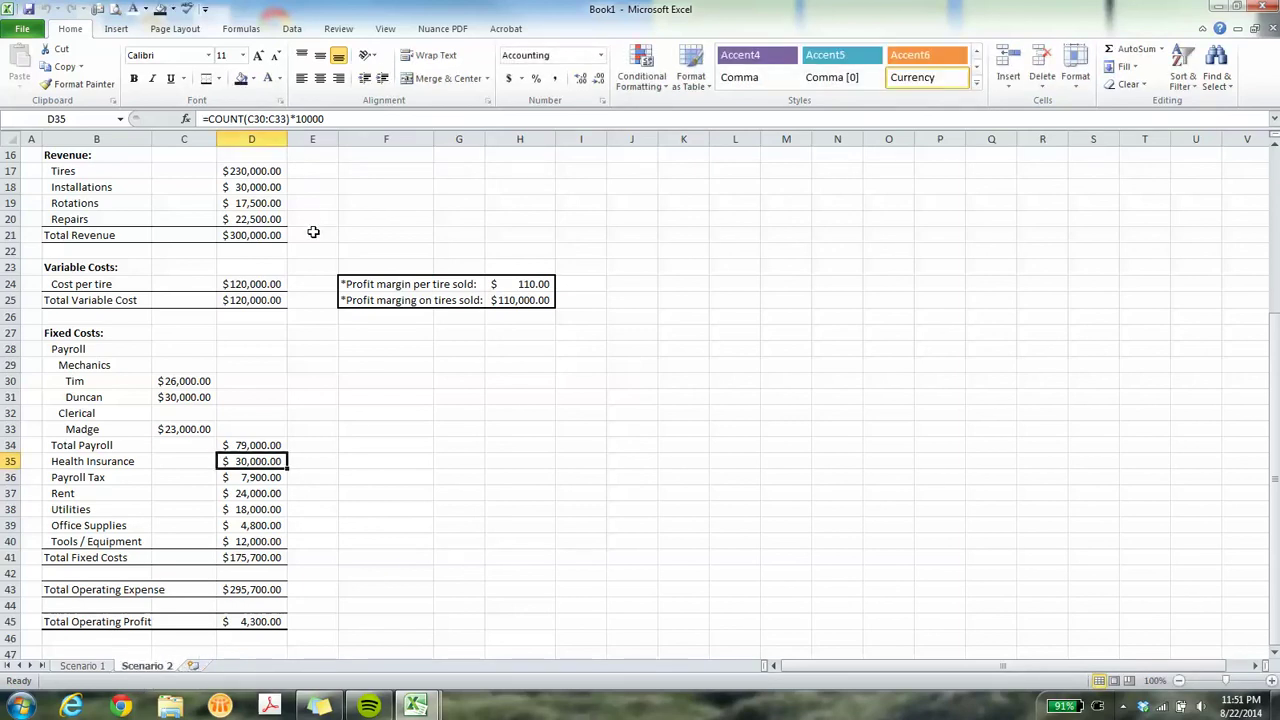
Review the Variables / Inputs section at the top of both the Scenario 2 and Scenario 1 sheets.
key(Up)
key(Up)
key(Up)
key(Up)
key(Up)
key(Up)
key(Up)
key(Up)
key(Up)
key(Up)
key(Up)
key(Up)
key(Up)
key(Up)
key(Up)
key(Up)
key(Up)
key(Up)
key(Up)
key(Up)
key(Up)
key(Up)
key(Up)
key(Up)
key(Up)
key(Up)
key(Up)
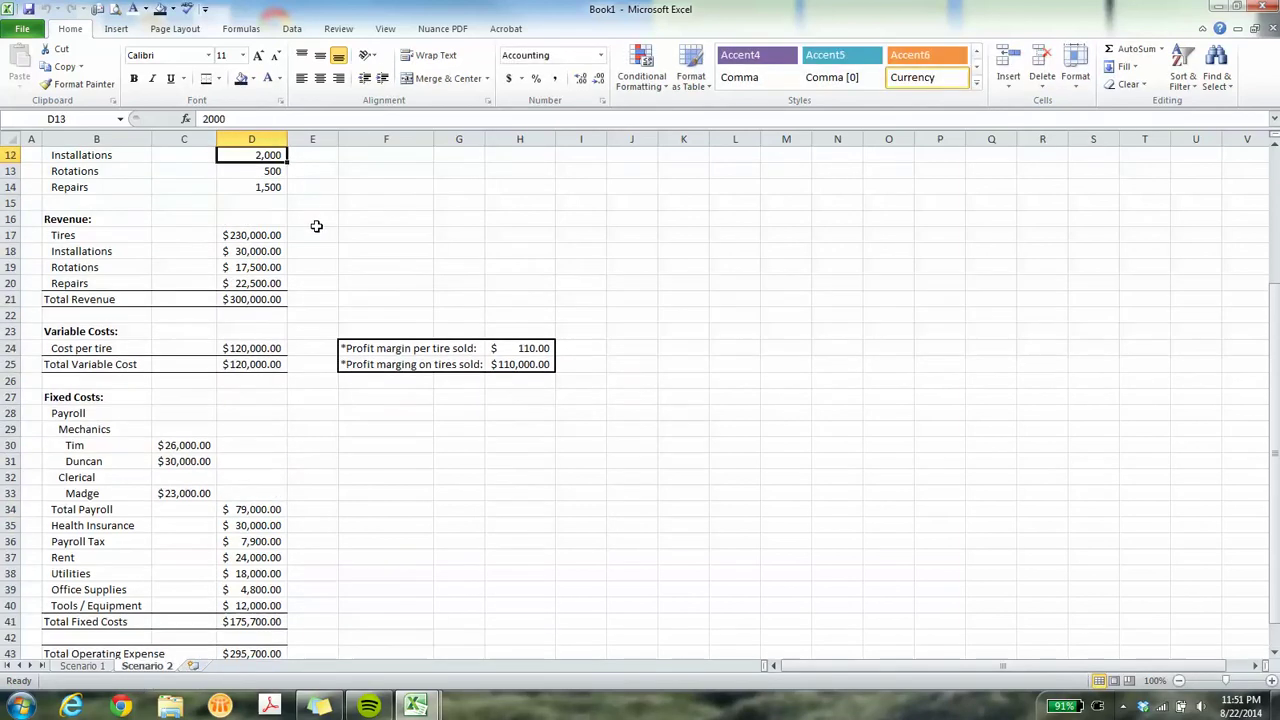
key(ctrl+Page_Up)
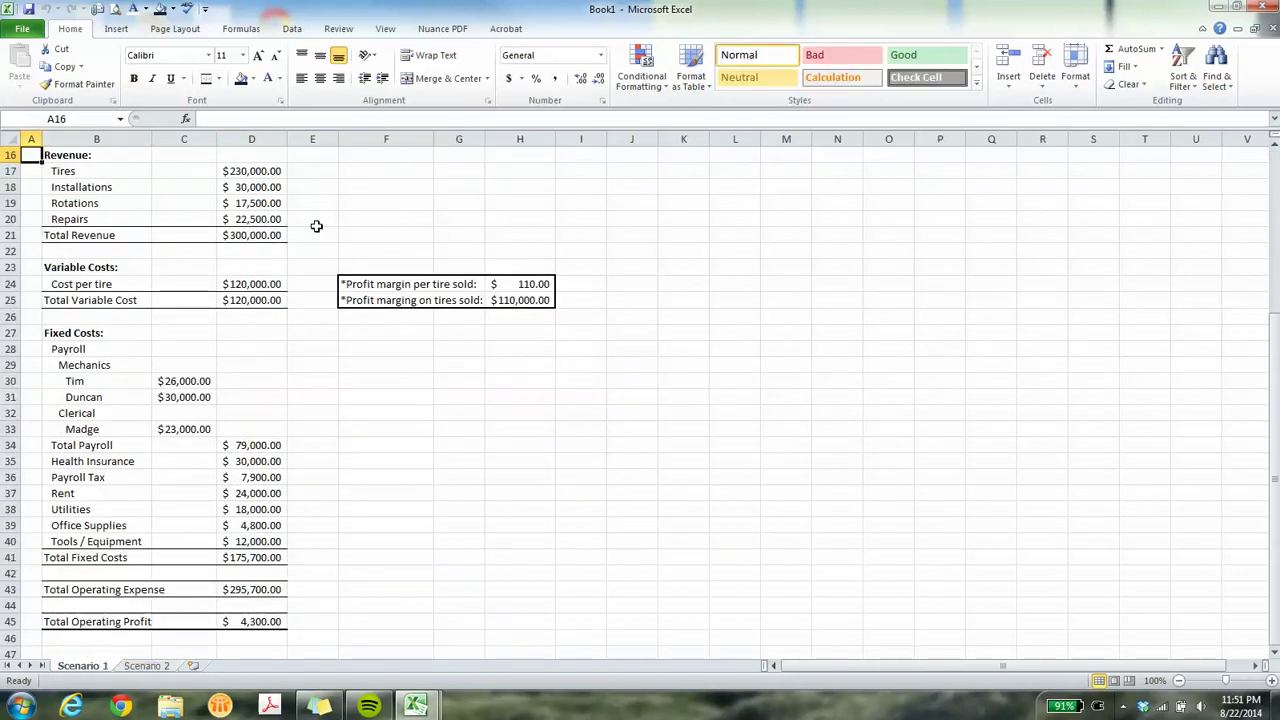
key(Up)
key(Up)
key(Up)
key(Up)
key(Up)
key(Up)
key(Up)
key(Up)
key(Up)
key(Up)
key(Up)
key(Up)
key(Up)
key(Up)
key(Up)
Set Price per tire in cell D4 of the Scenario 2 sheet to 235.
key(ctrl+Page_Down)
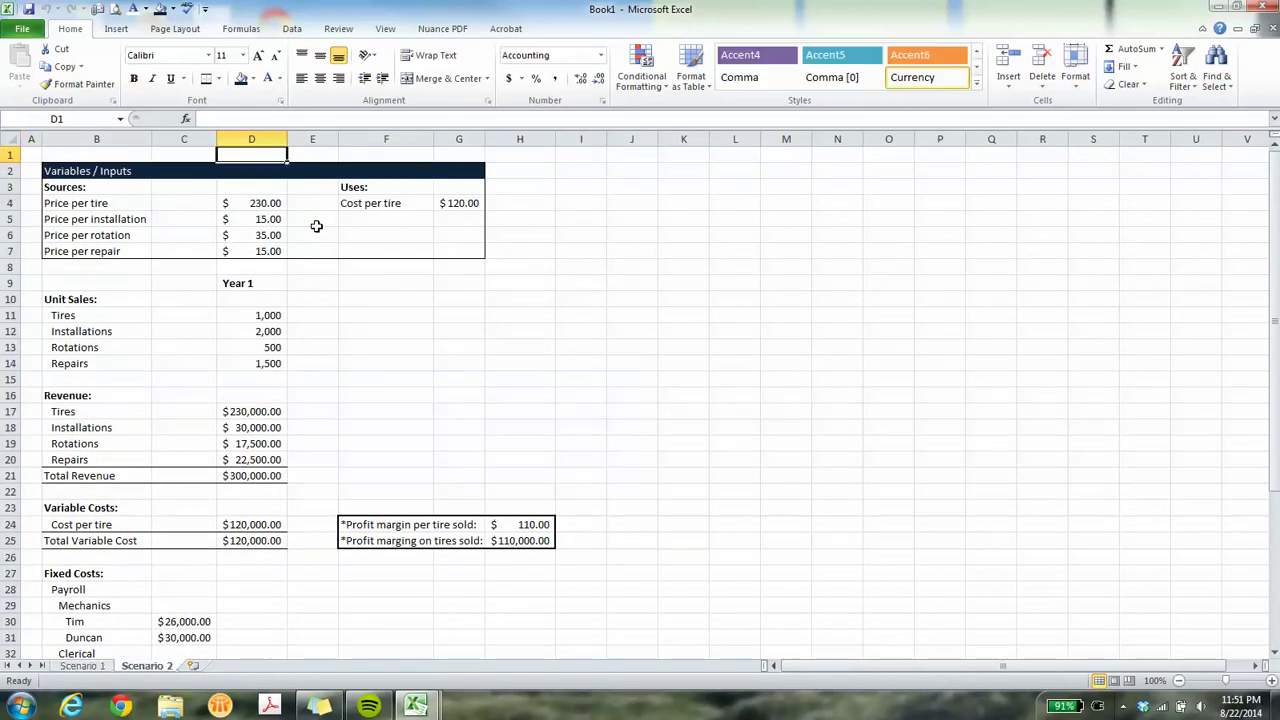
key(Down)
key(Down)
key(Down)
key(Down)
key(Up)
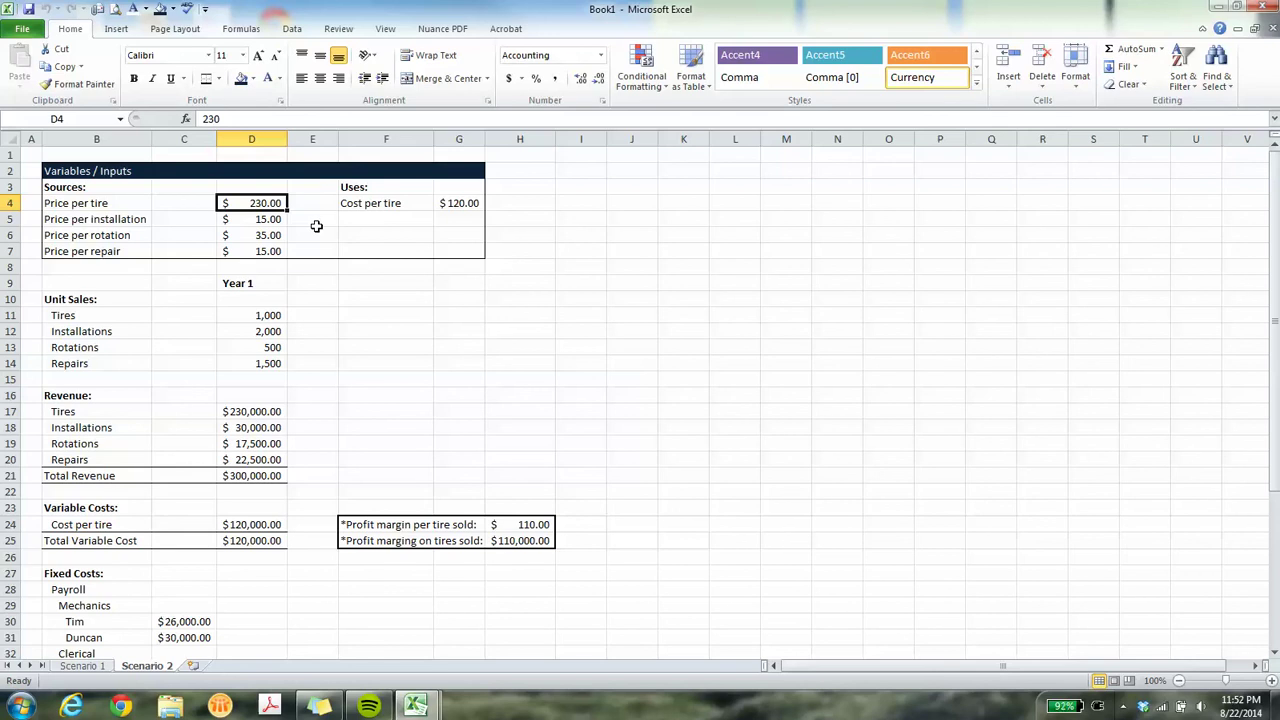
text(235)
key(Return)
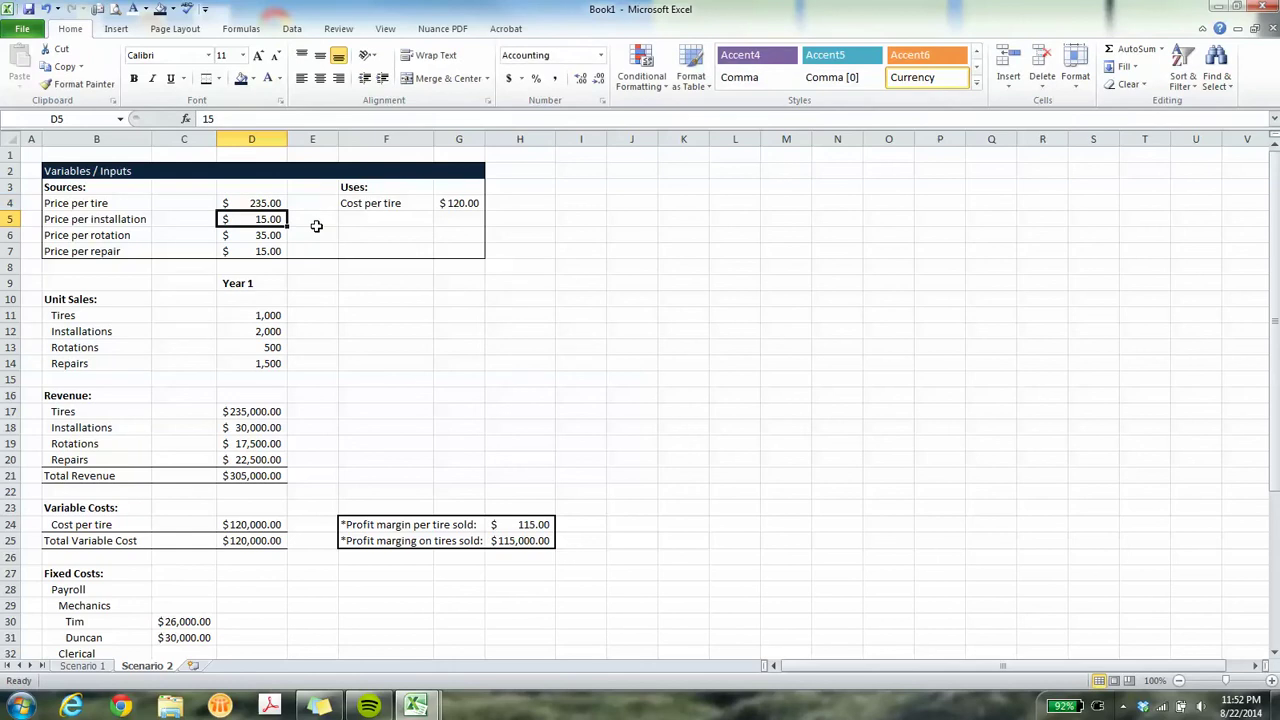
Set Price per repair in cell D7 of the Scenario 2 sheet to 20 and check the Repairs revenue formula.
click(259, 204)
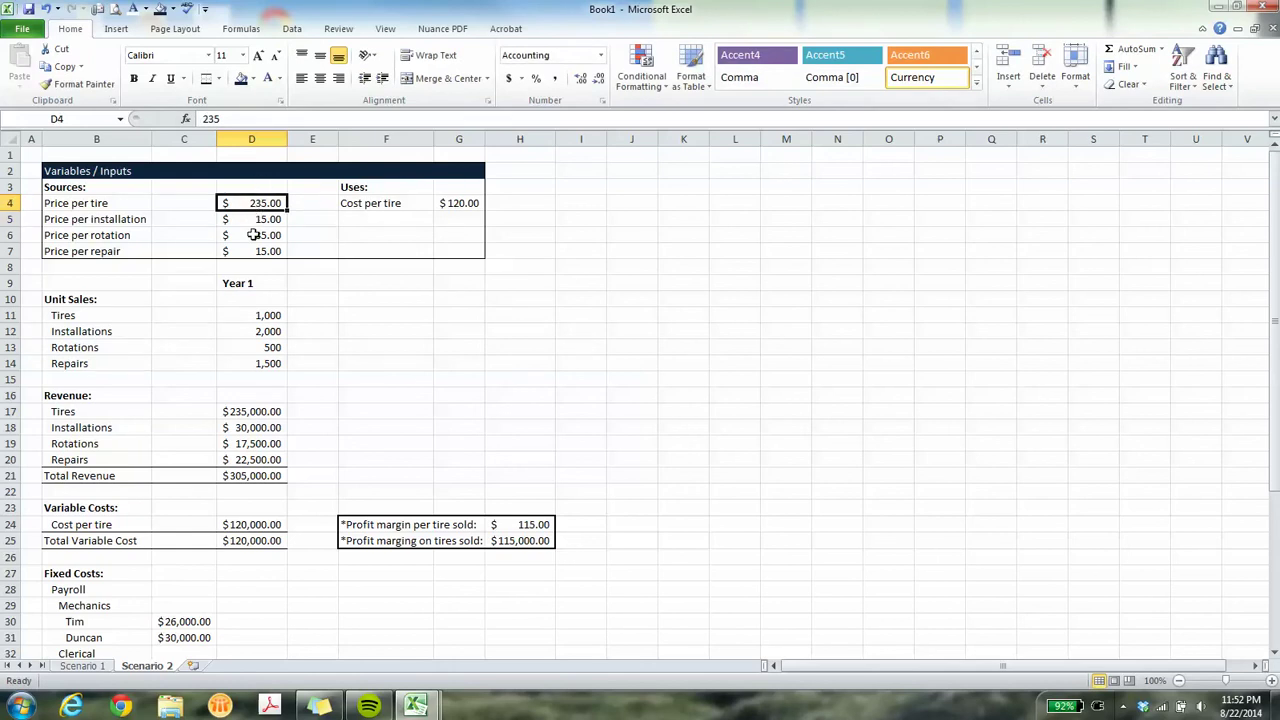
click(247, 412)
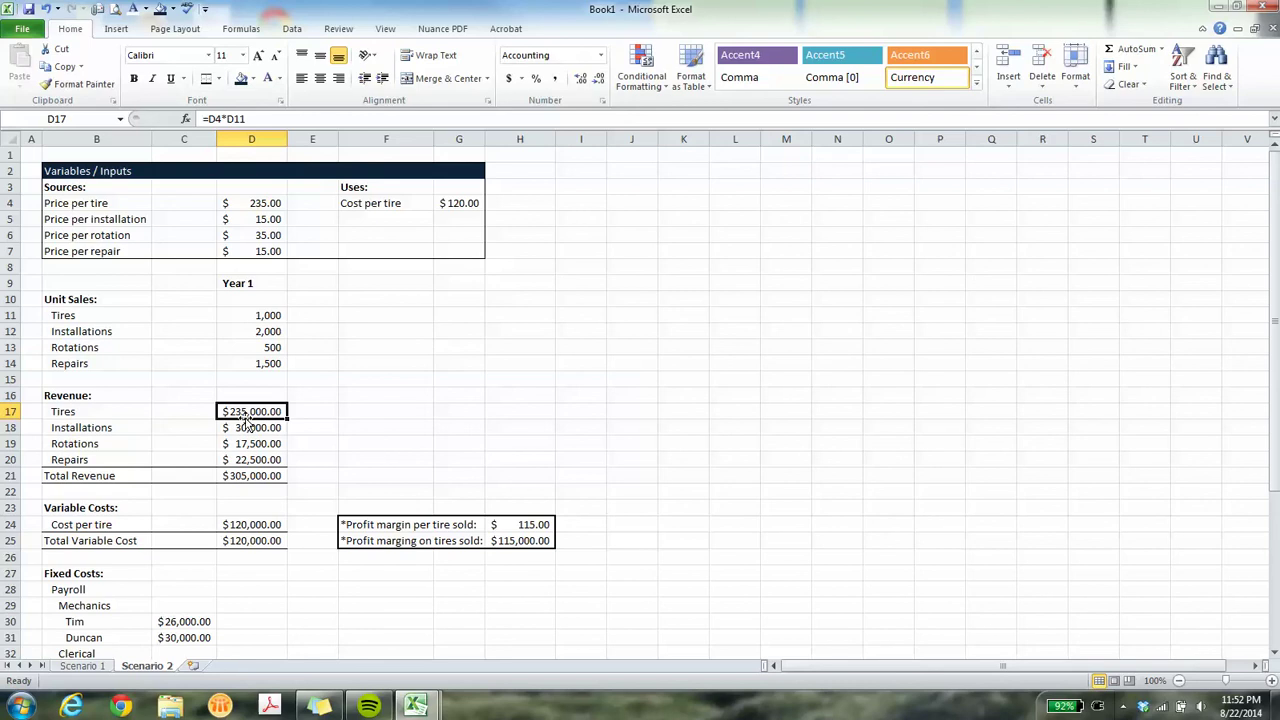
click(262, 252)
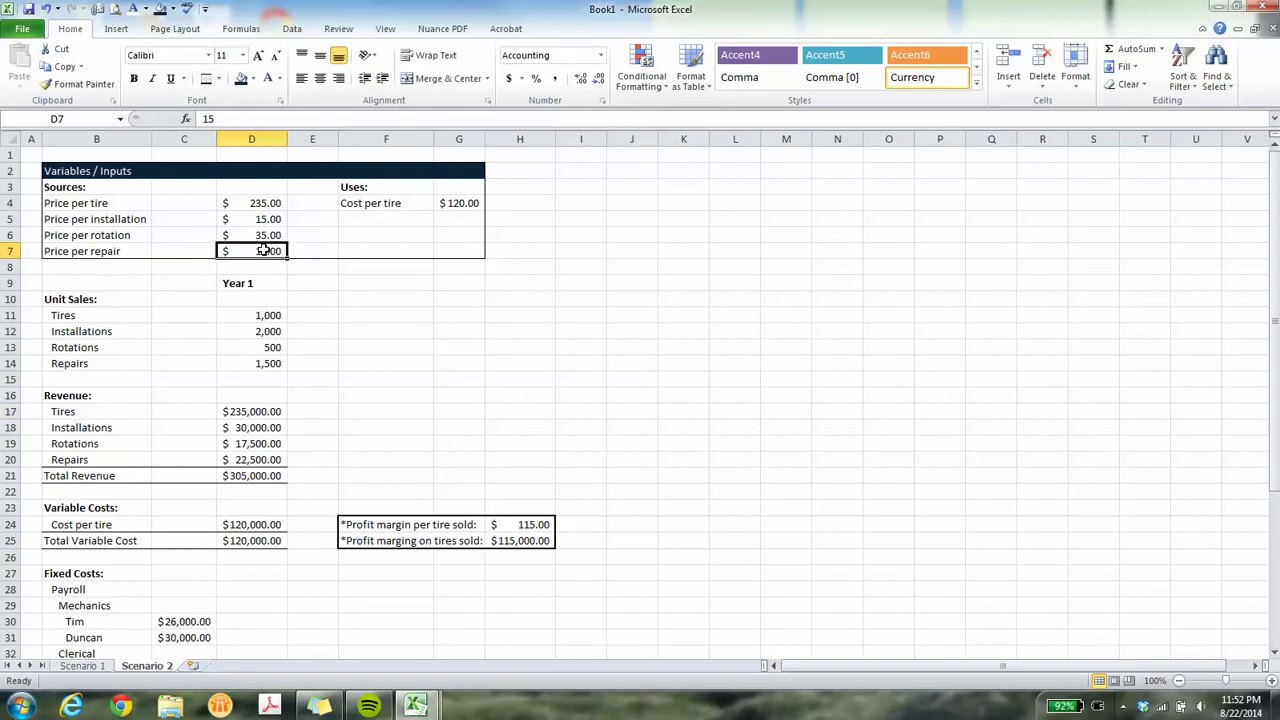
text(20)
key(Return)
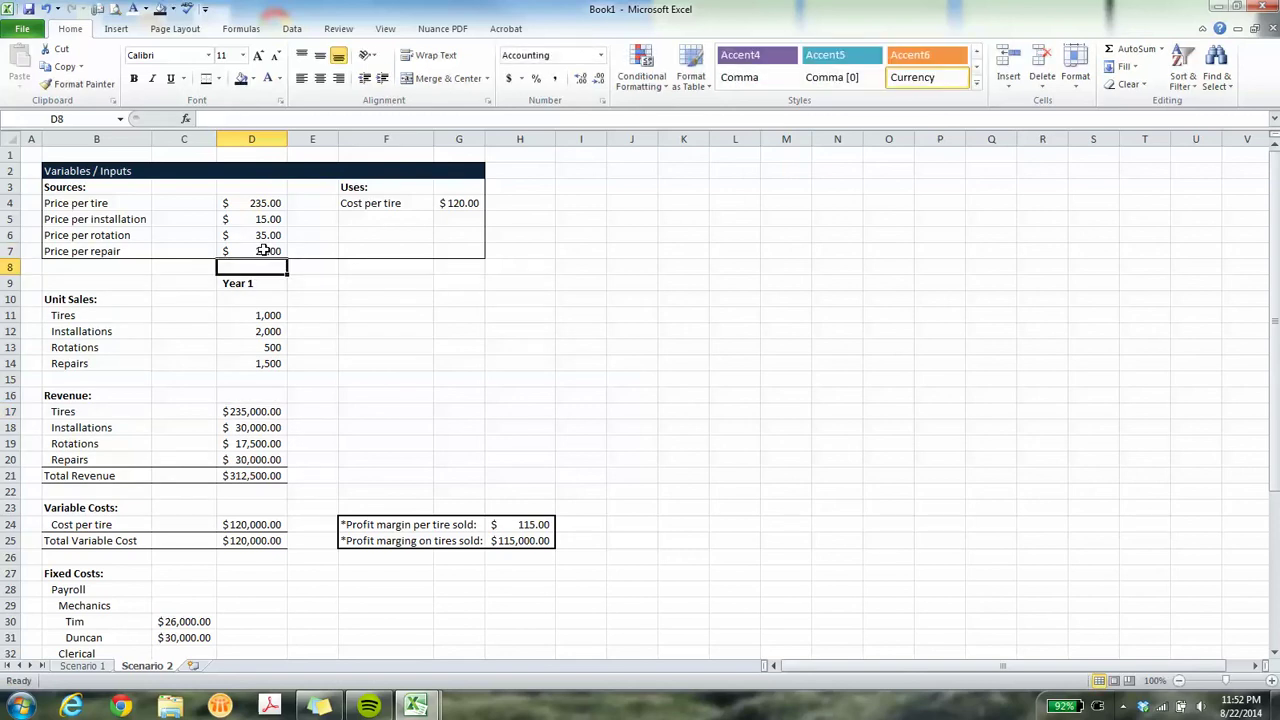
click(238, 461)
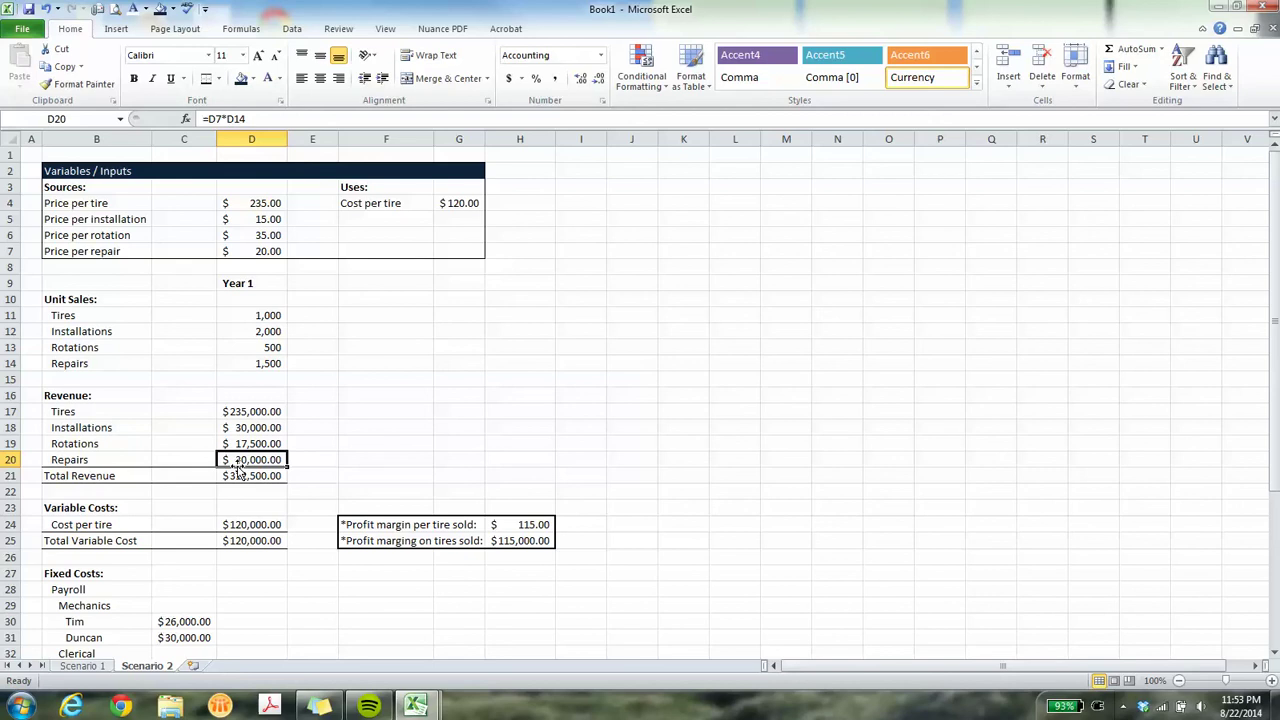
click(648, 184)
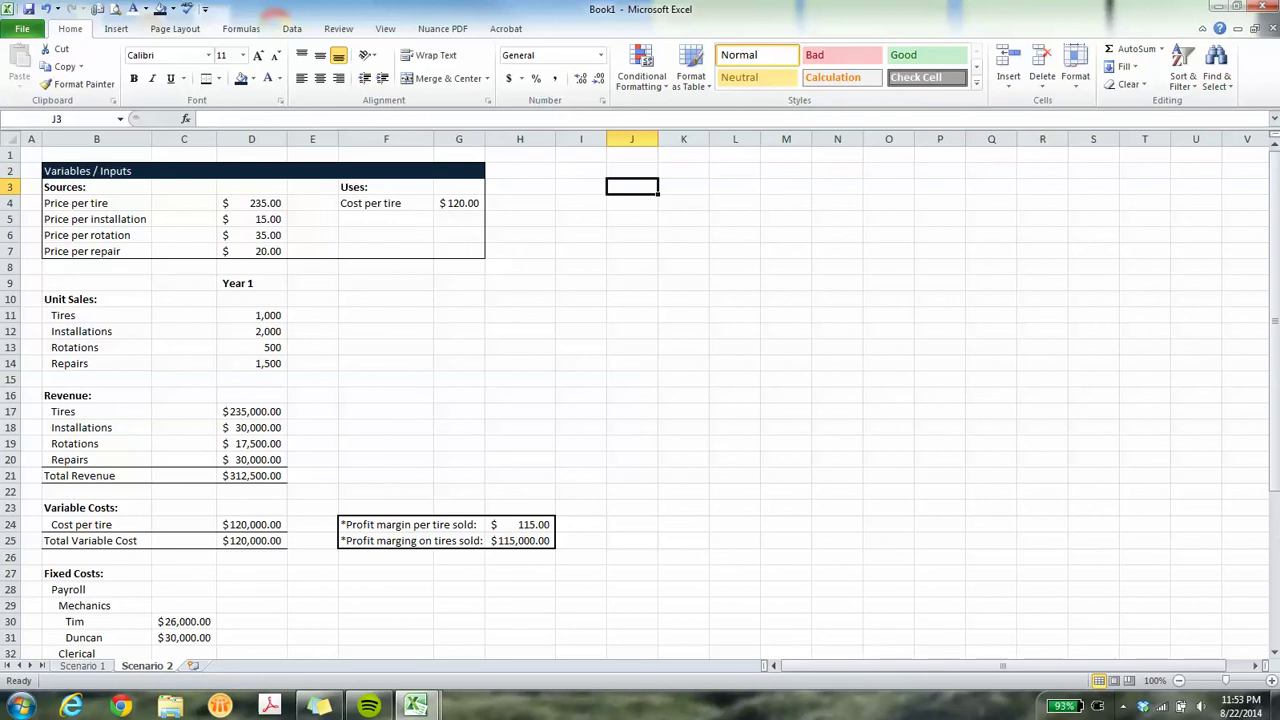
Switch to the Building your Budget - Tires - Scenario 1 & 2.xlsx workbook, open its Scenario 2 sheet at 120% zoom and autofit column K.
drag(1279, 40, 443, 2)
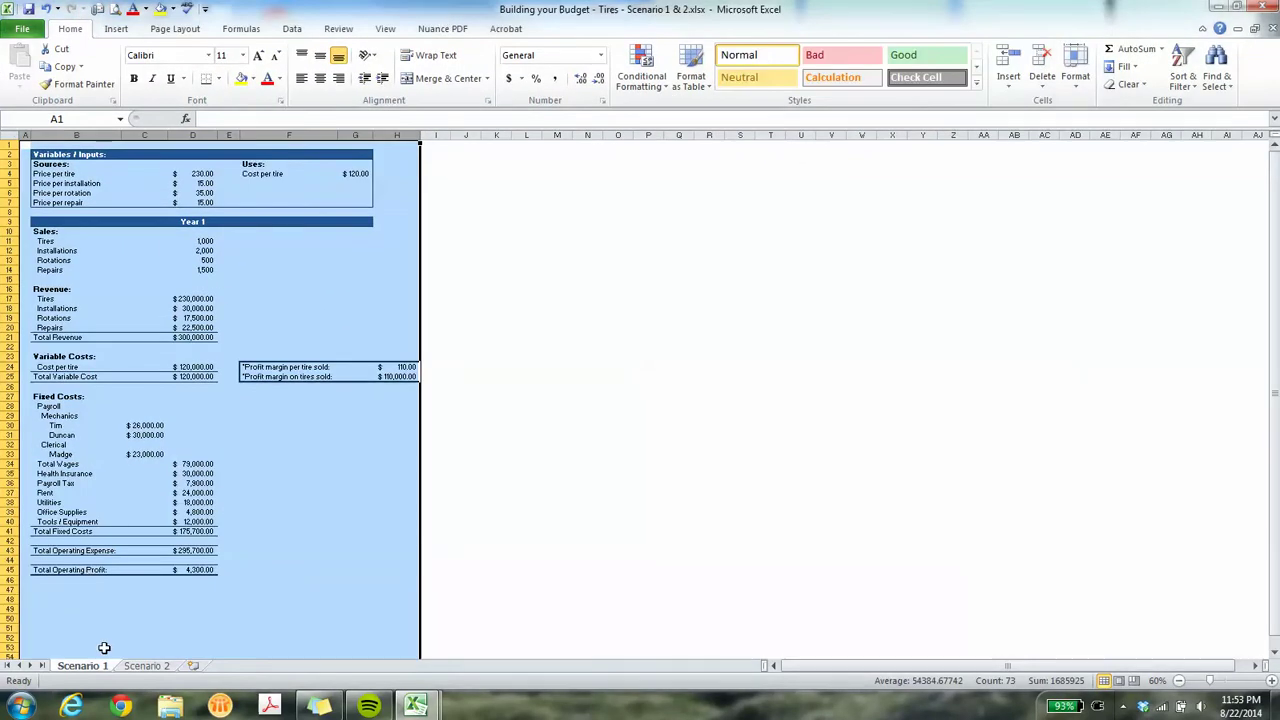
click(128, 667)
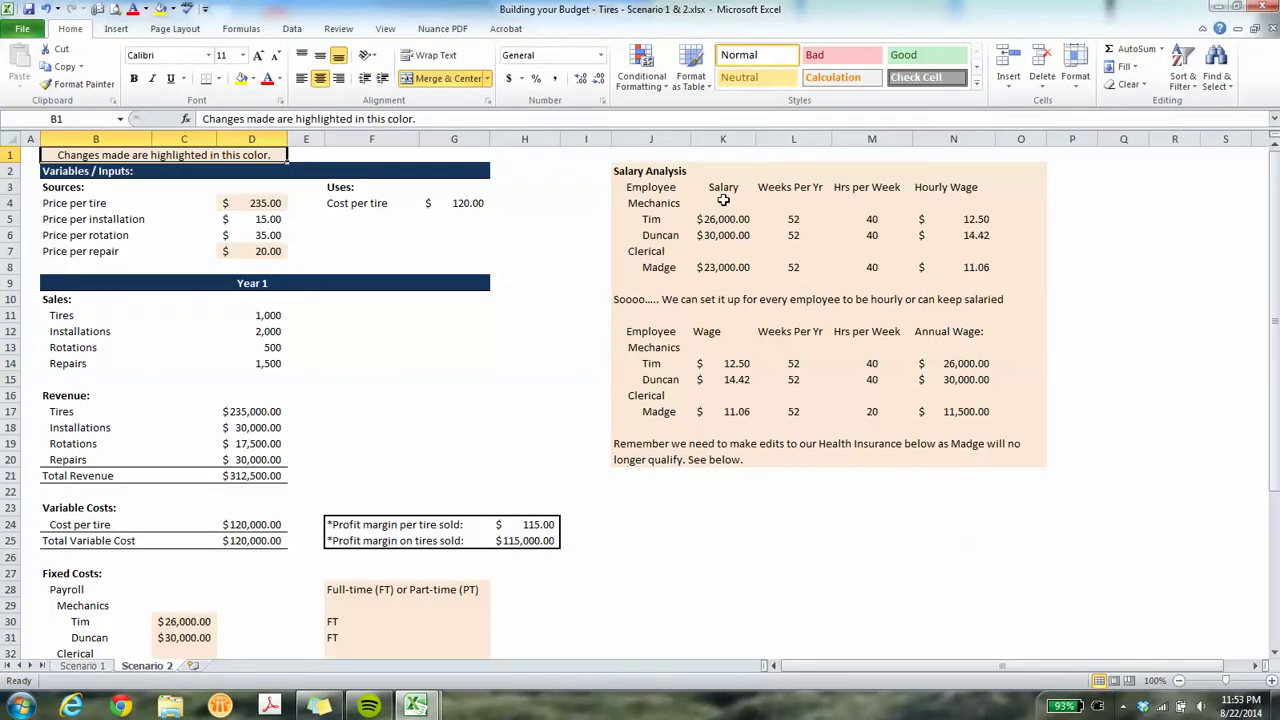
click(1264, 680)
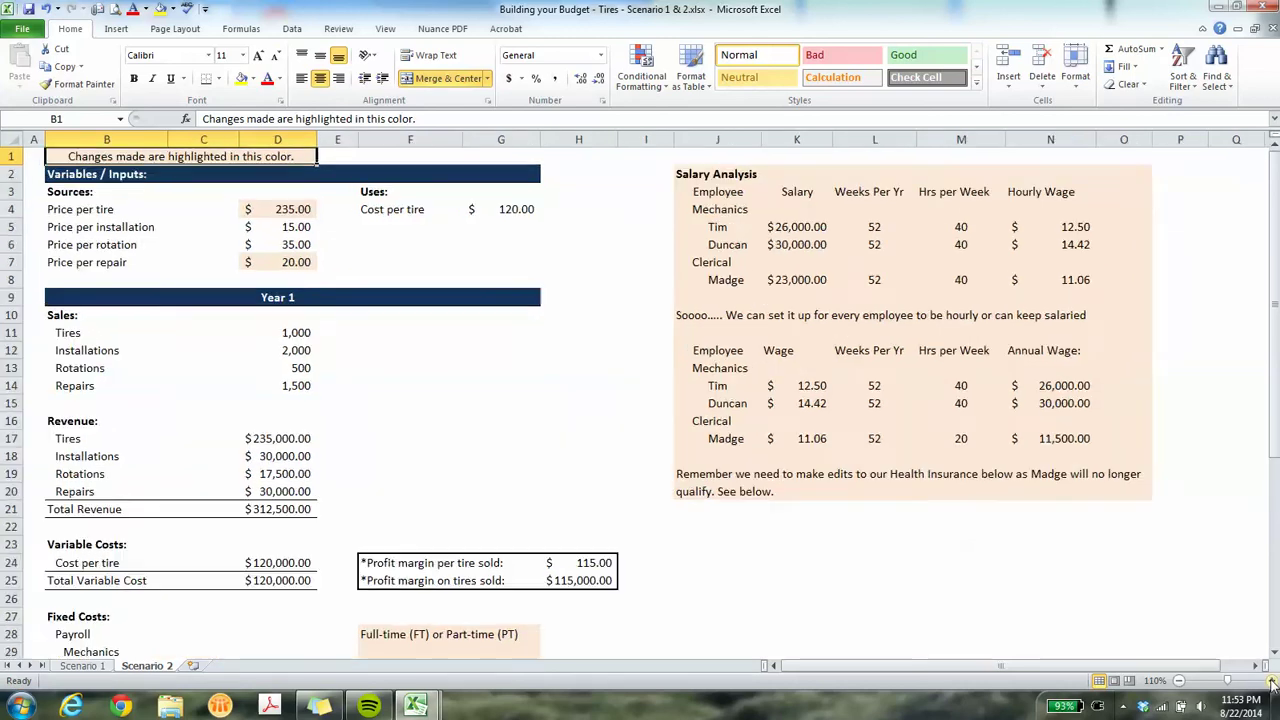
click(1264, 680)
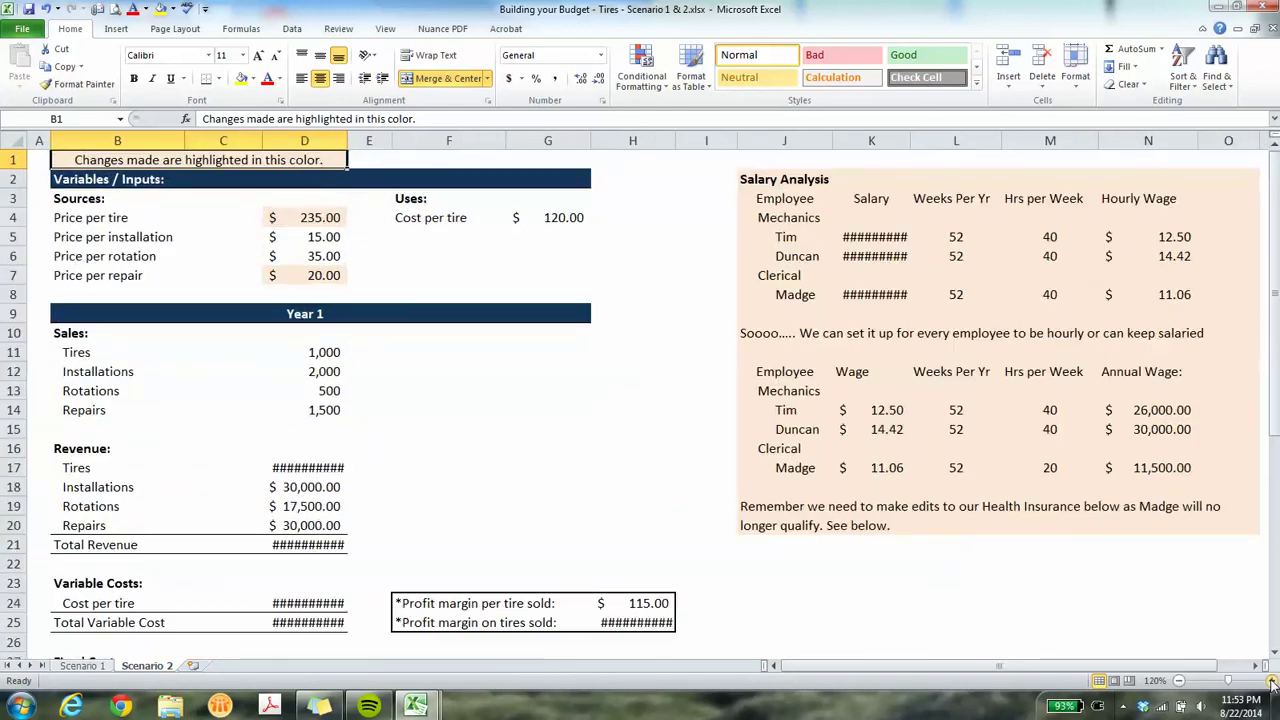
double_click(912, 140)
Examine the salary, weeks per year and hours per week entries in the first Salary Analysis table.
click(875, 237)
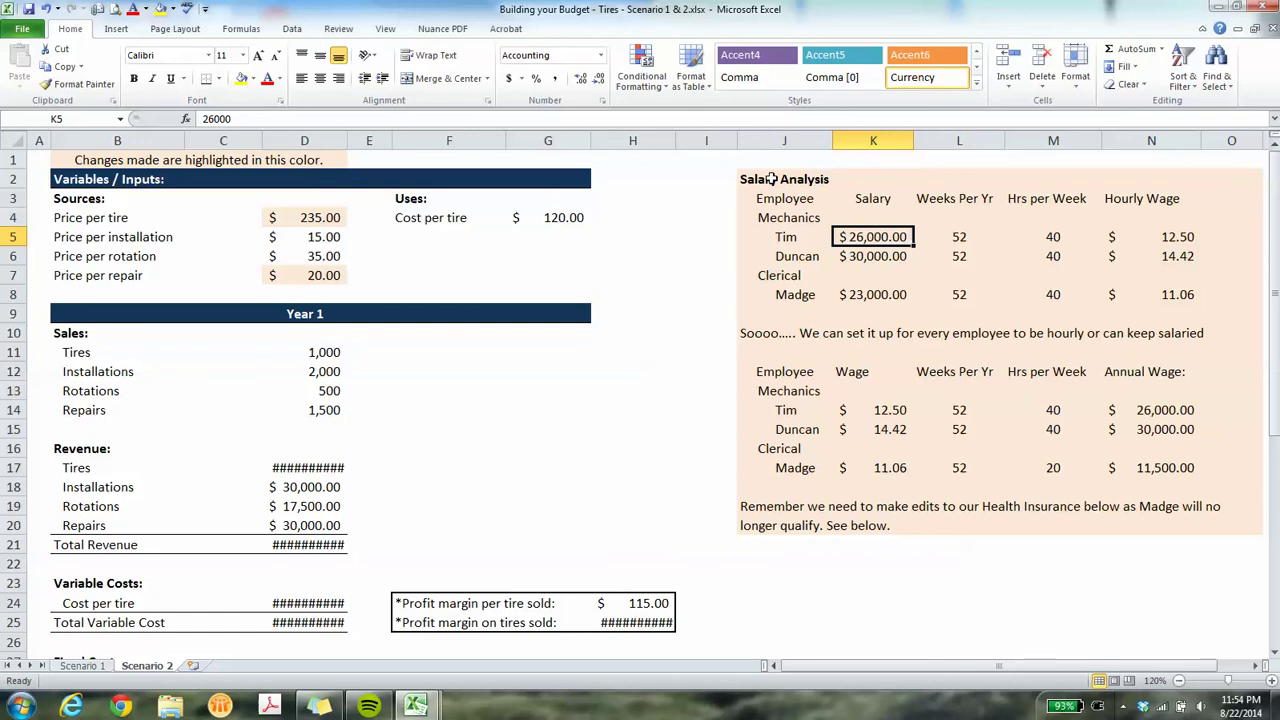
key(Down)
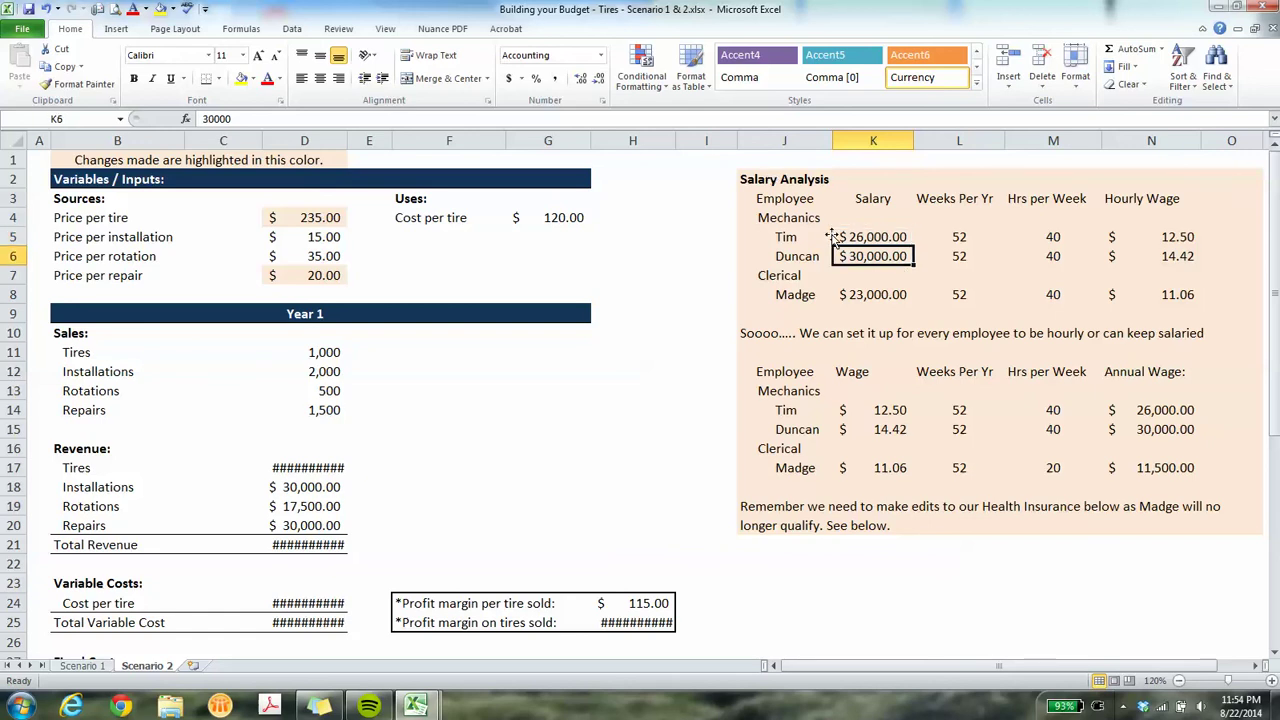
key(Down)
key(Down)
key(Up)
key(Up)
key(Up)
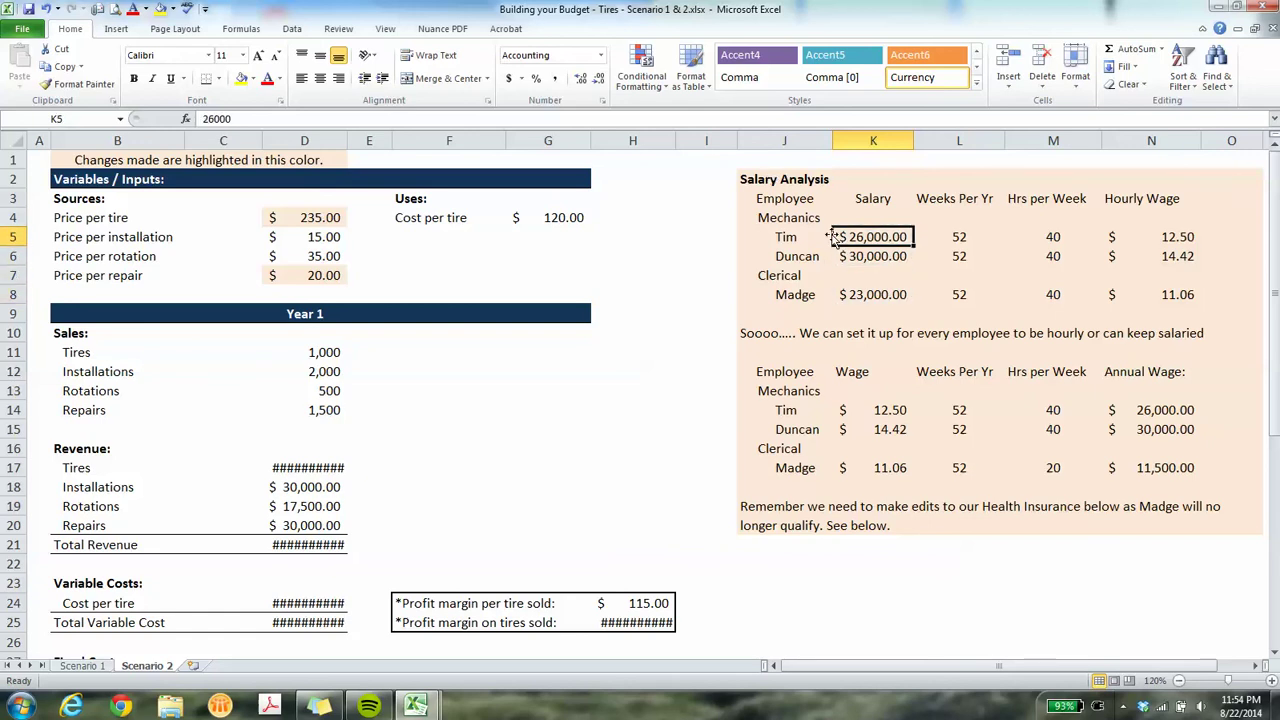
key(Up)
key(Down)
key(Right)
key(Right)
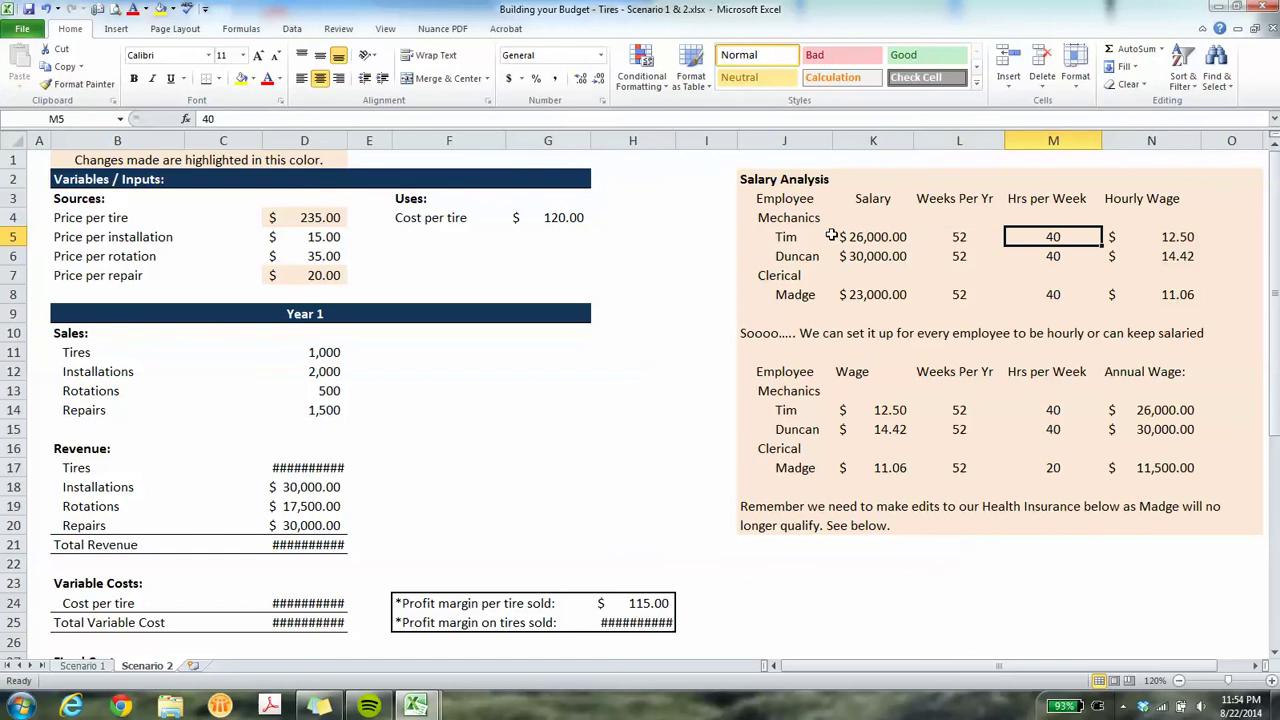
key(Left)
key(Right)
key(Right)
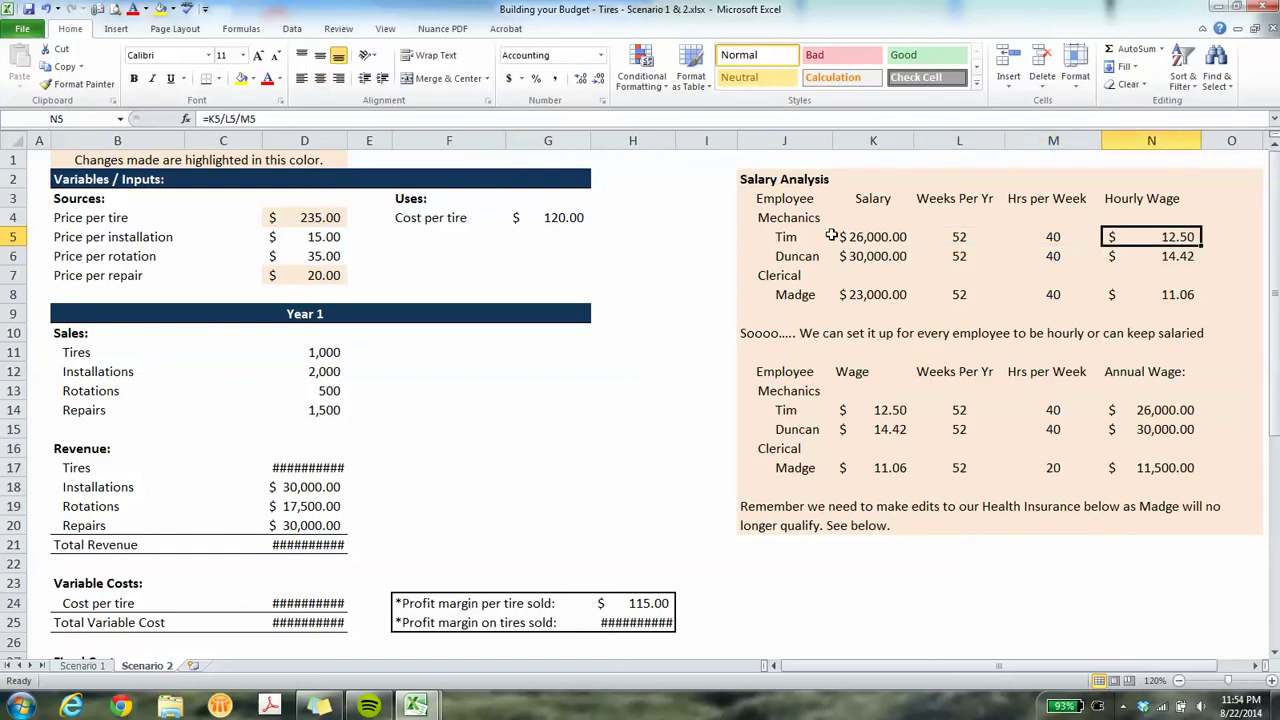
Inspect the Hourly Wage formulas in column N of the first Salary Analysis table and the inputs they reference.
key(F2)
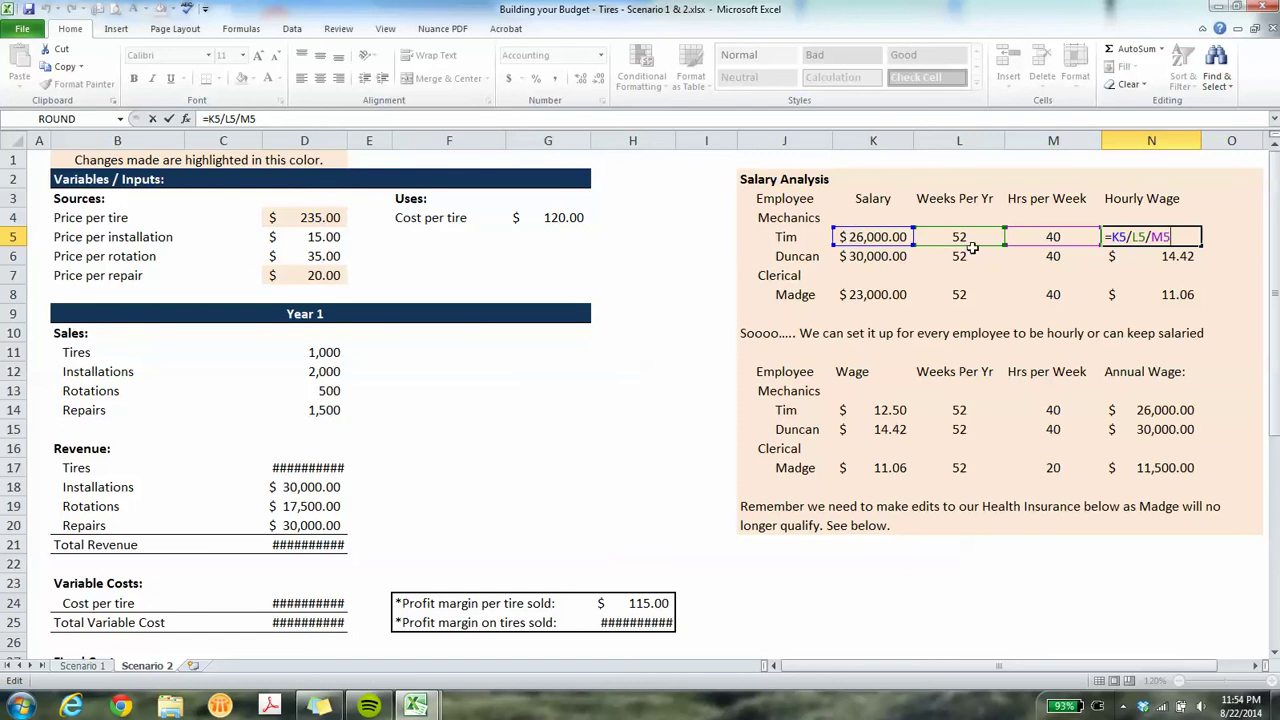
drag(972, 248, 975, 250)
key(Return)
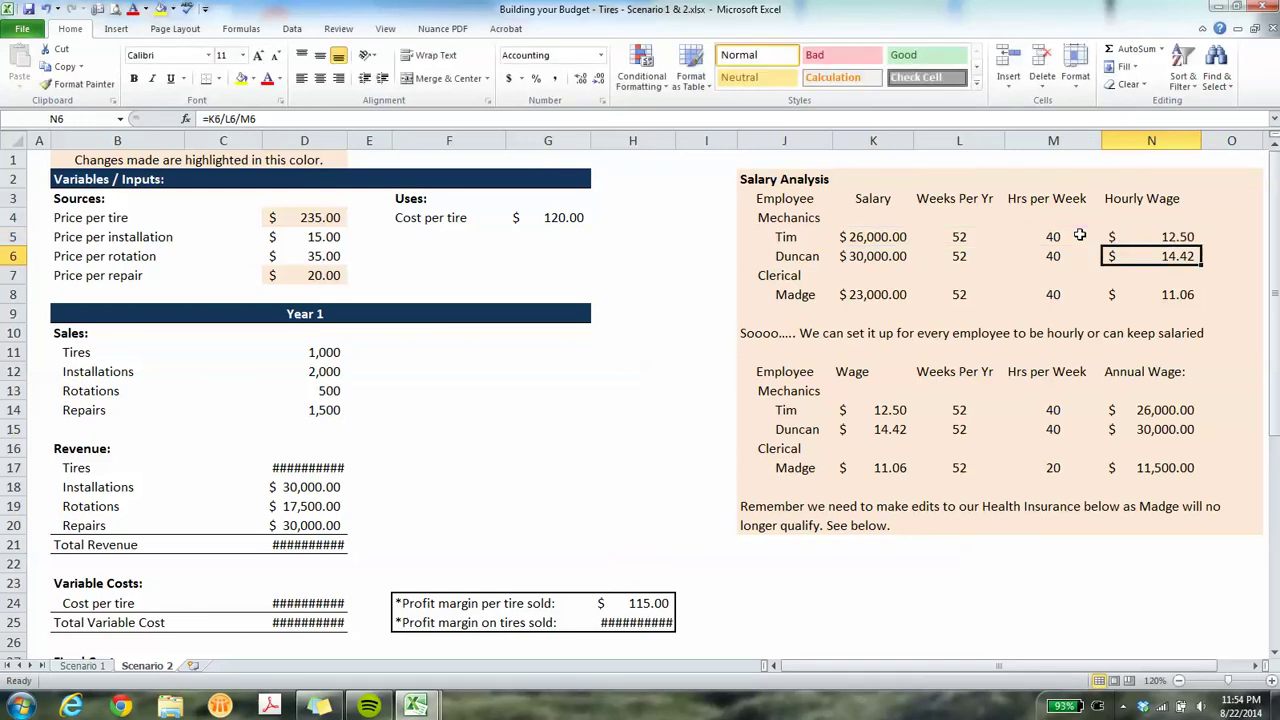
key(Down)
key(Down)
key(Down)
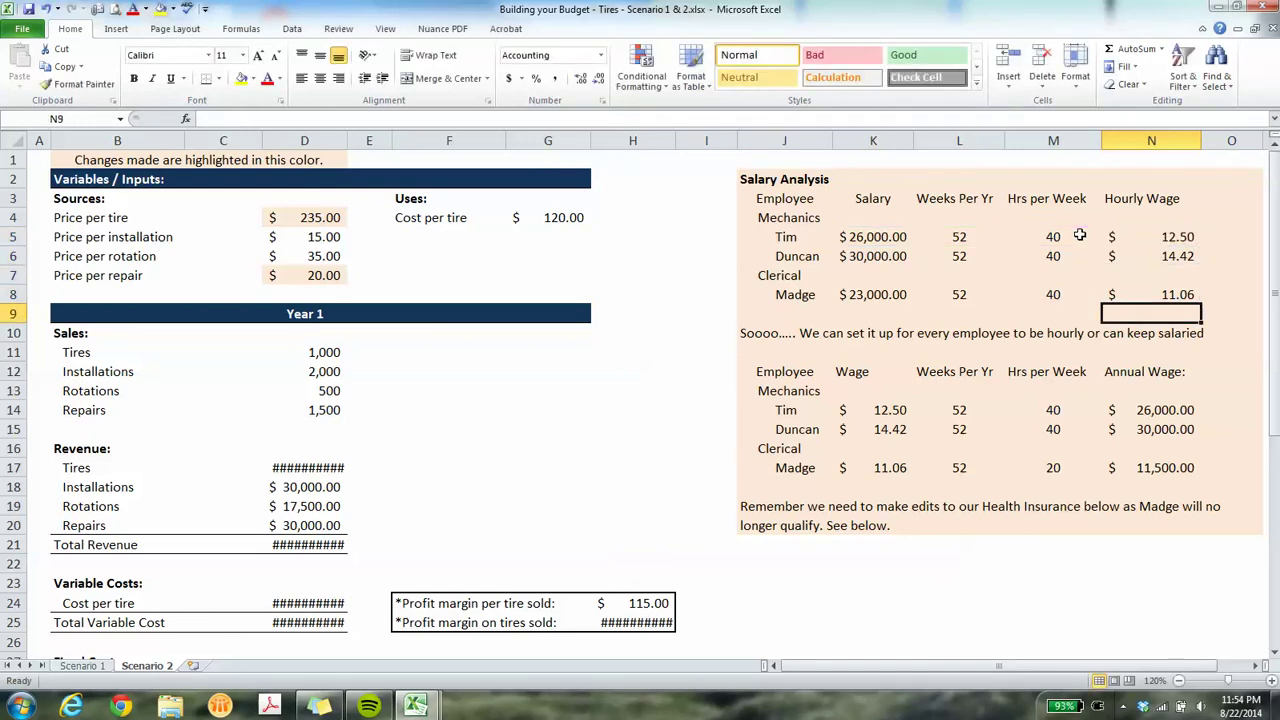
key(Left)
key(Up)
key(Right)
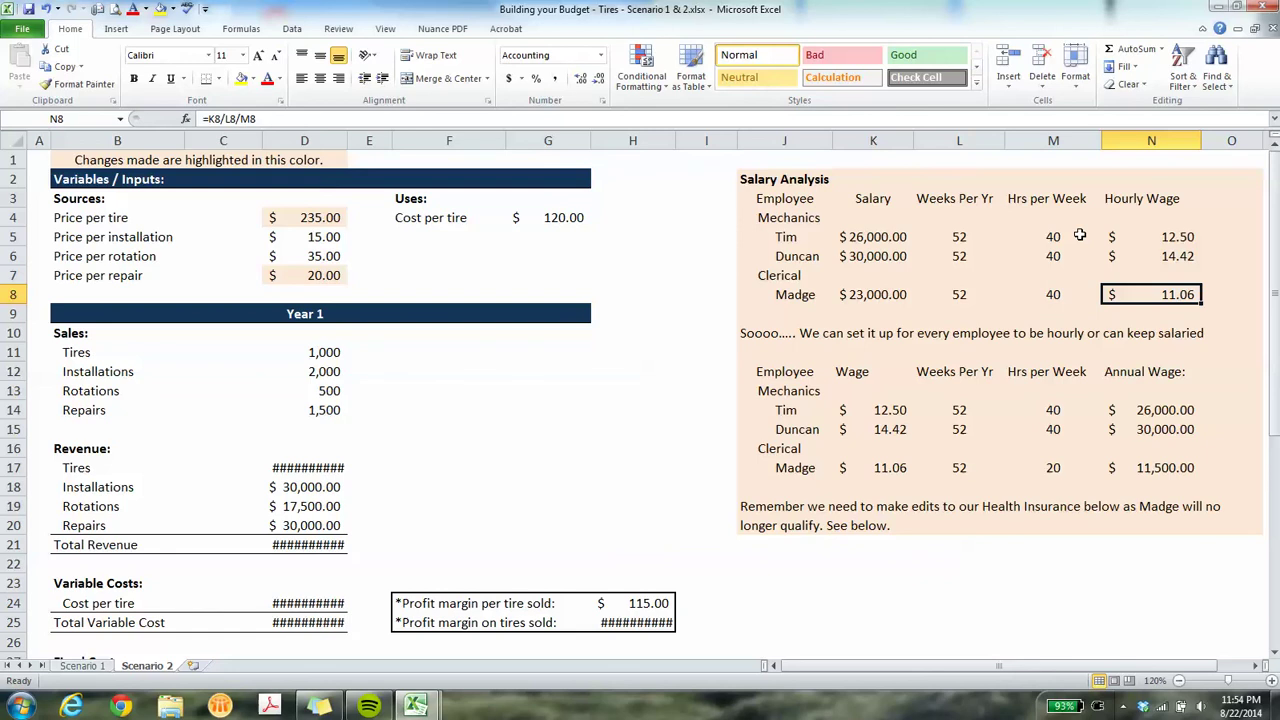
key(Left)
key(Left)
key(Left)
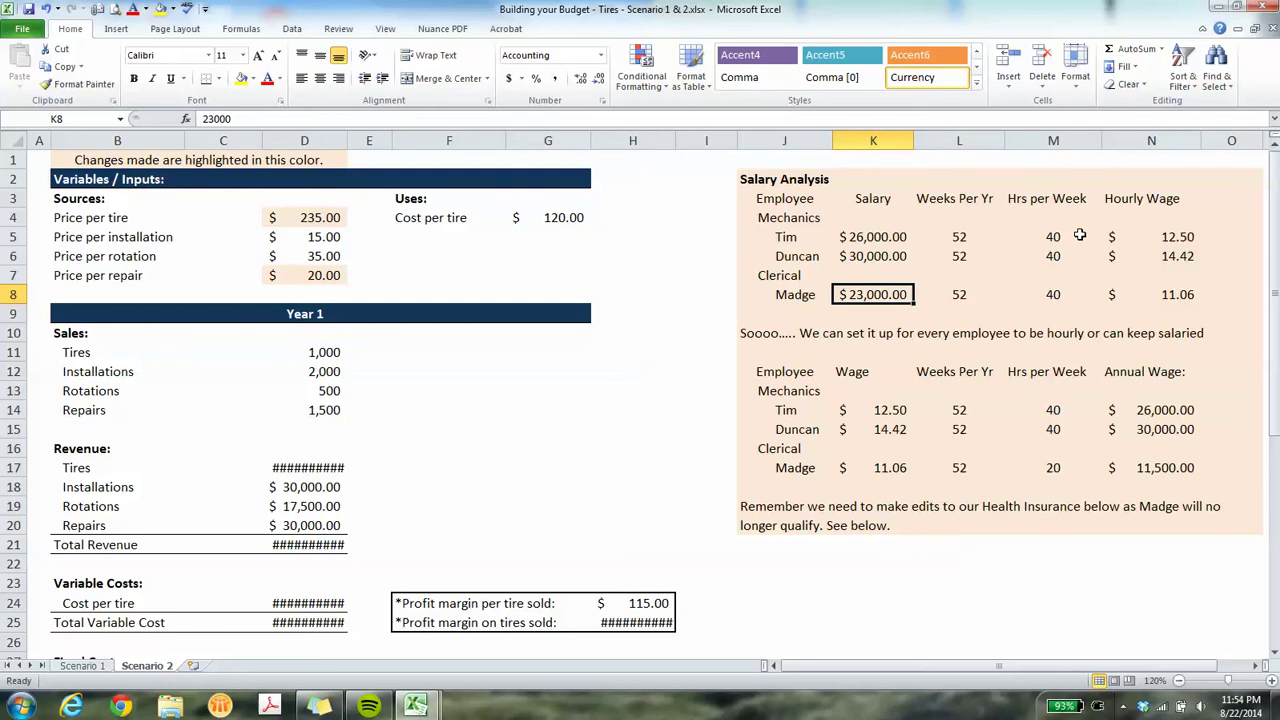
Examine the hourly wage entries in the Wage column of the second Salary Analysis table.
key(Down)
key(Down)
key(Down)
key(Down)
key(Down)
key(Down)
key(Up)
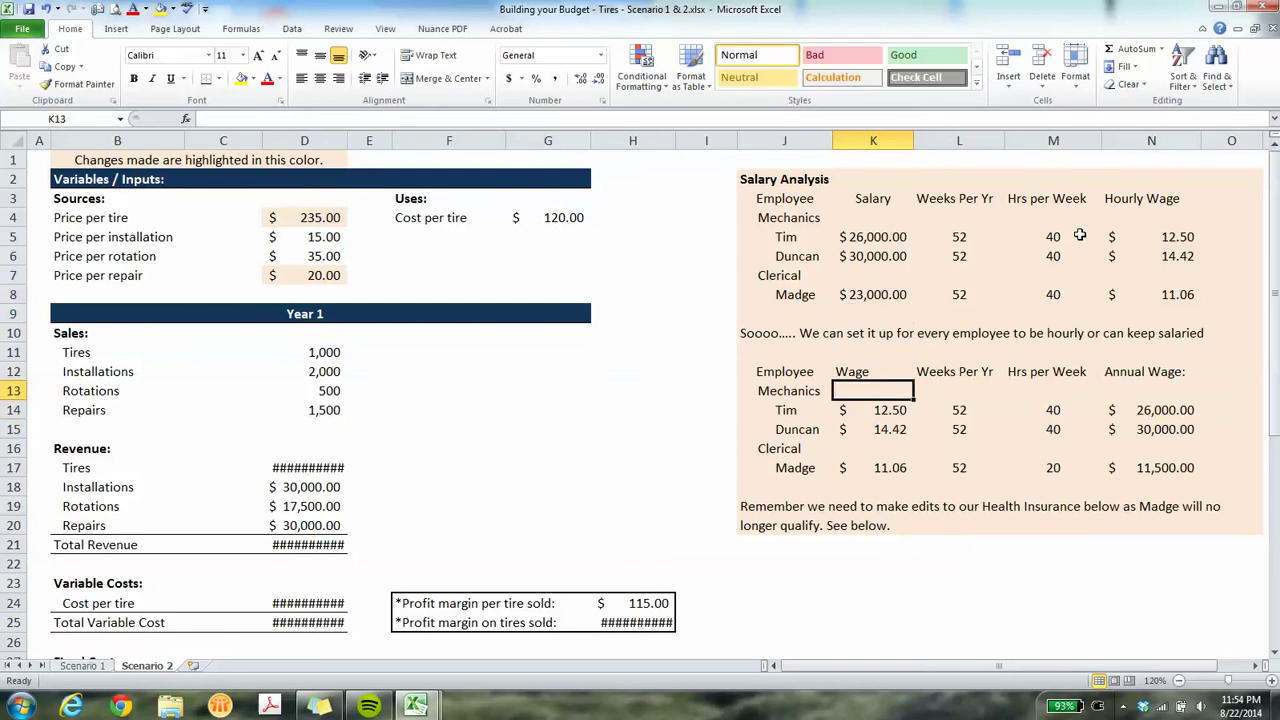
key(Up)
key(Up)
key(Up)
key(Down)
key(Down)
key(Down)
key(Down)
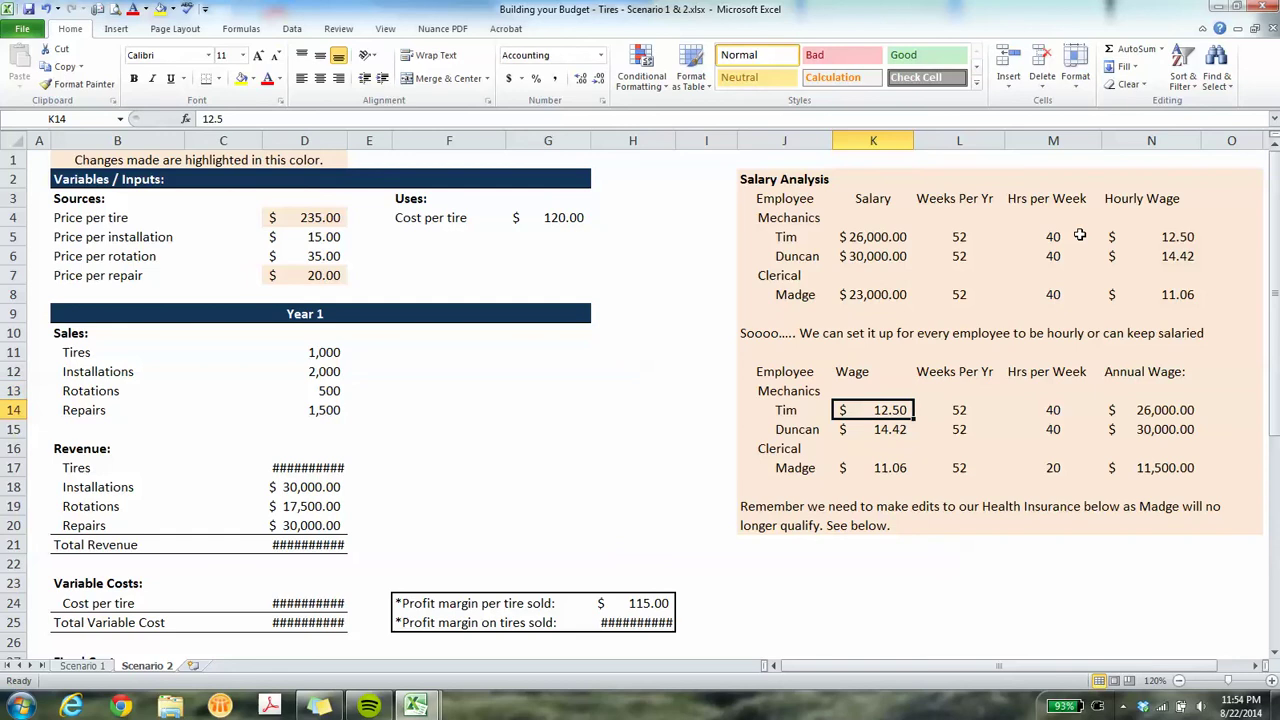
key(shift+Down)
key(shift+Down)
key(shift+Down)
key(Right)
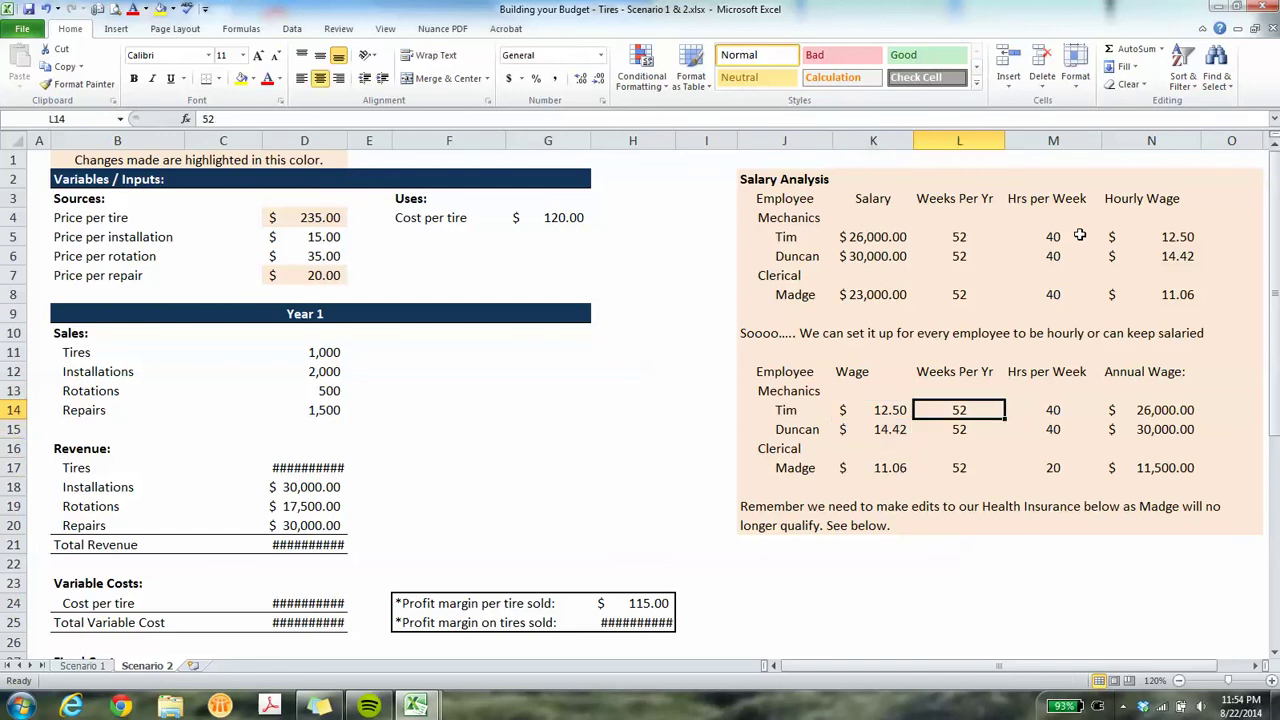
Compare the mechanics' and clerical employee's Hrs per Week in the second table and inspect the clerical Annual Wage formula in N17.
key(Left)
key(Right)
key(Right)
key(Down)
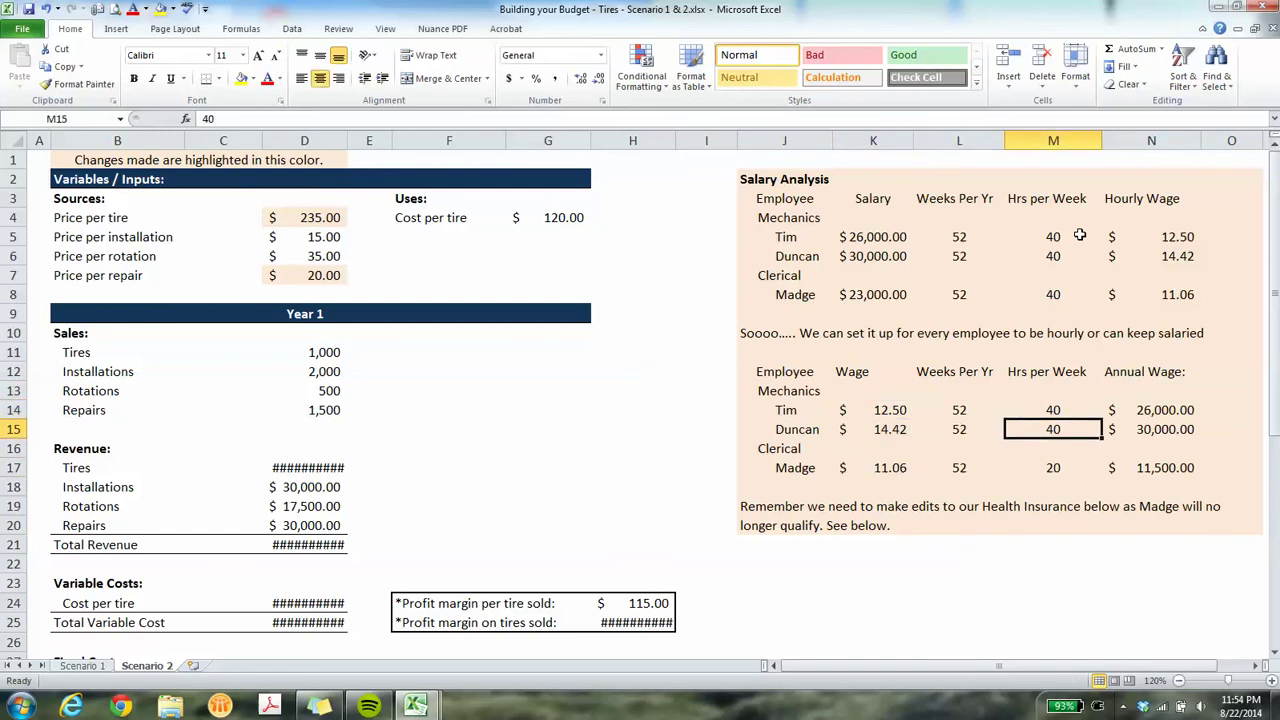
key(Up)
key(Down)
key(Down)
key(Down)
key(Up)
key(Up)
key(Up)
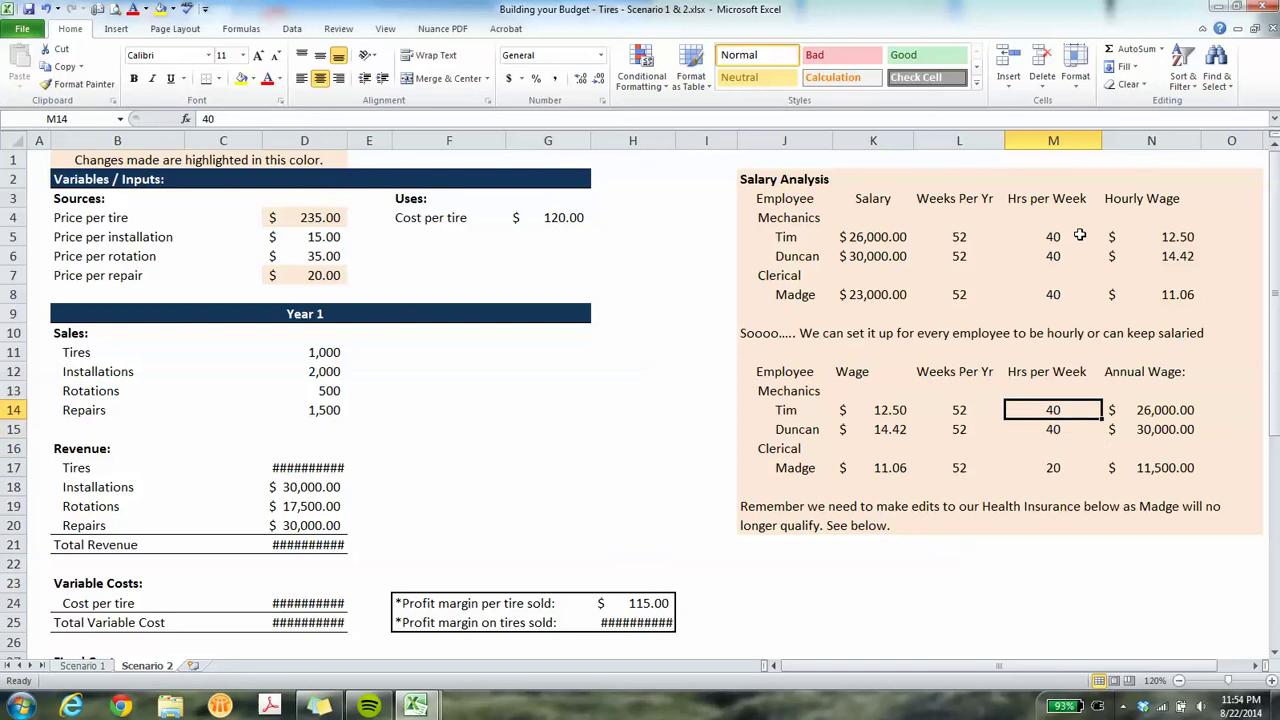
key(Down)
key(Down)
key(Down)
key(Up)
key(Up)
key(Up)
key(Up)
key(Down)
key(Down)
key(Down)
key(Down)
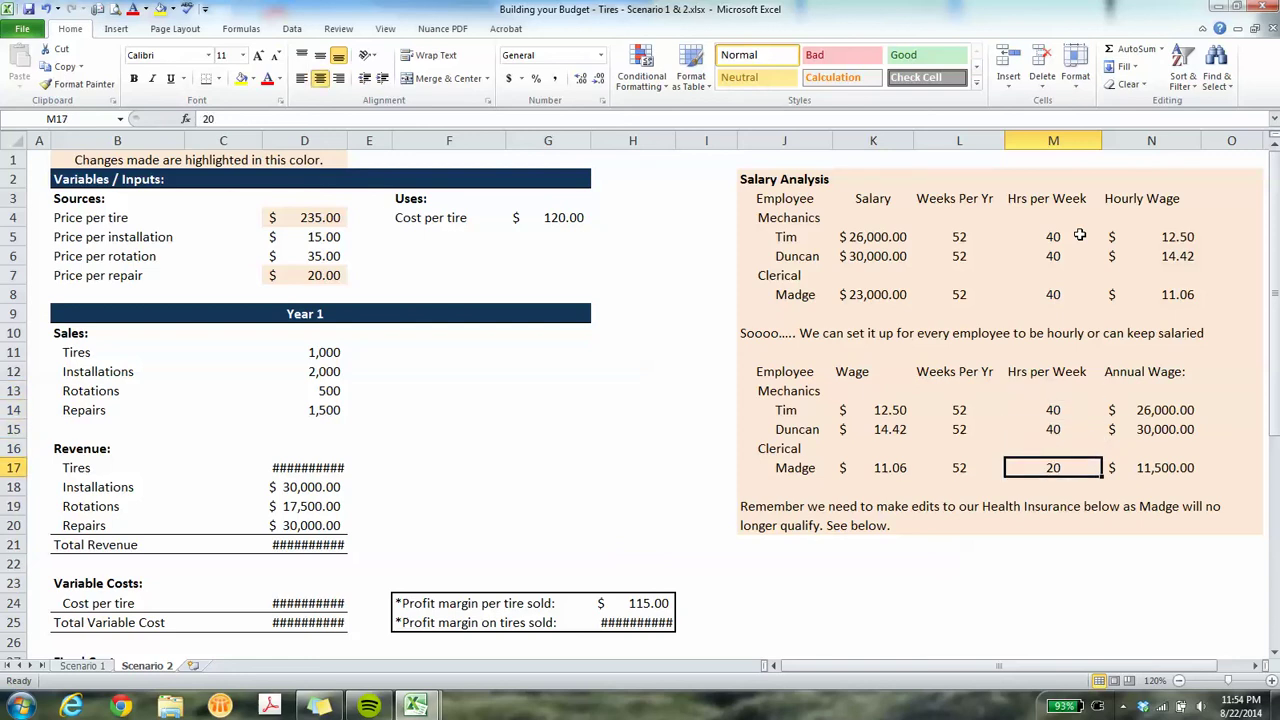
key(Right)
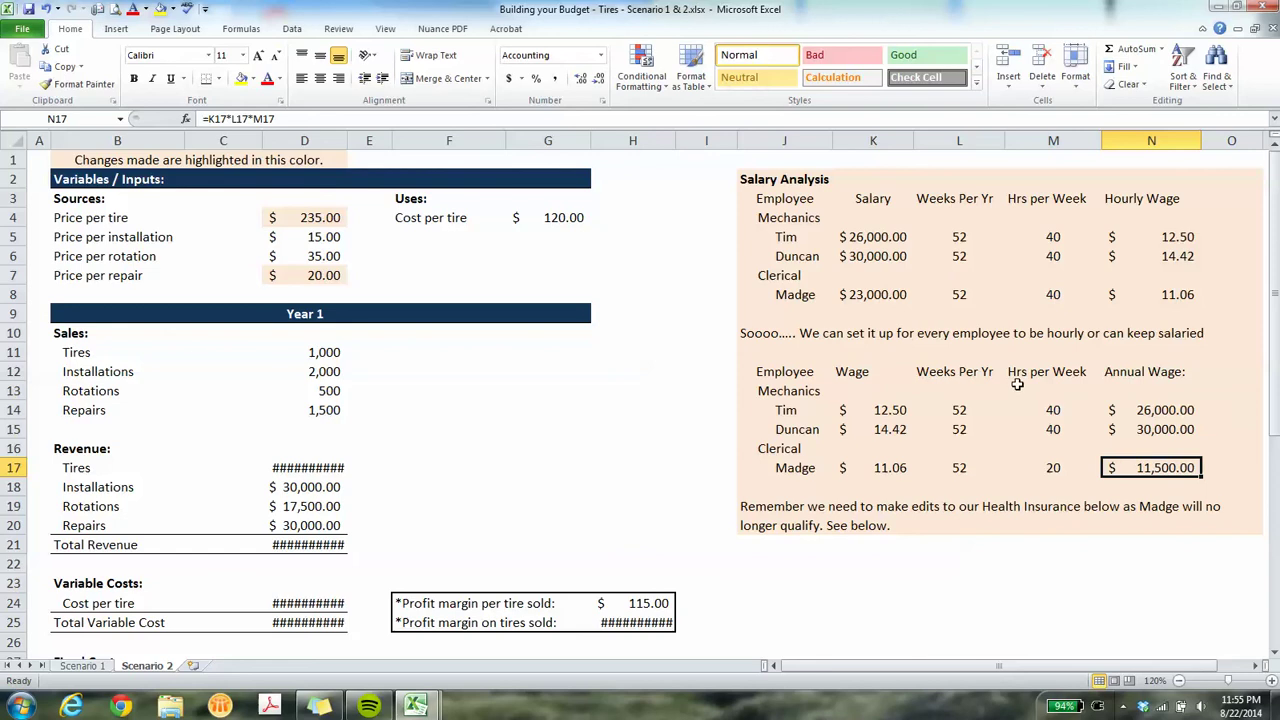
Autofit column C and inspect the VLOOKUP formula behind the first mechanic's pay in cell C30.
drag(1274, 404, 1260, 494)
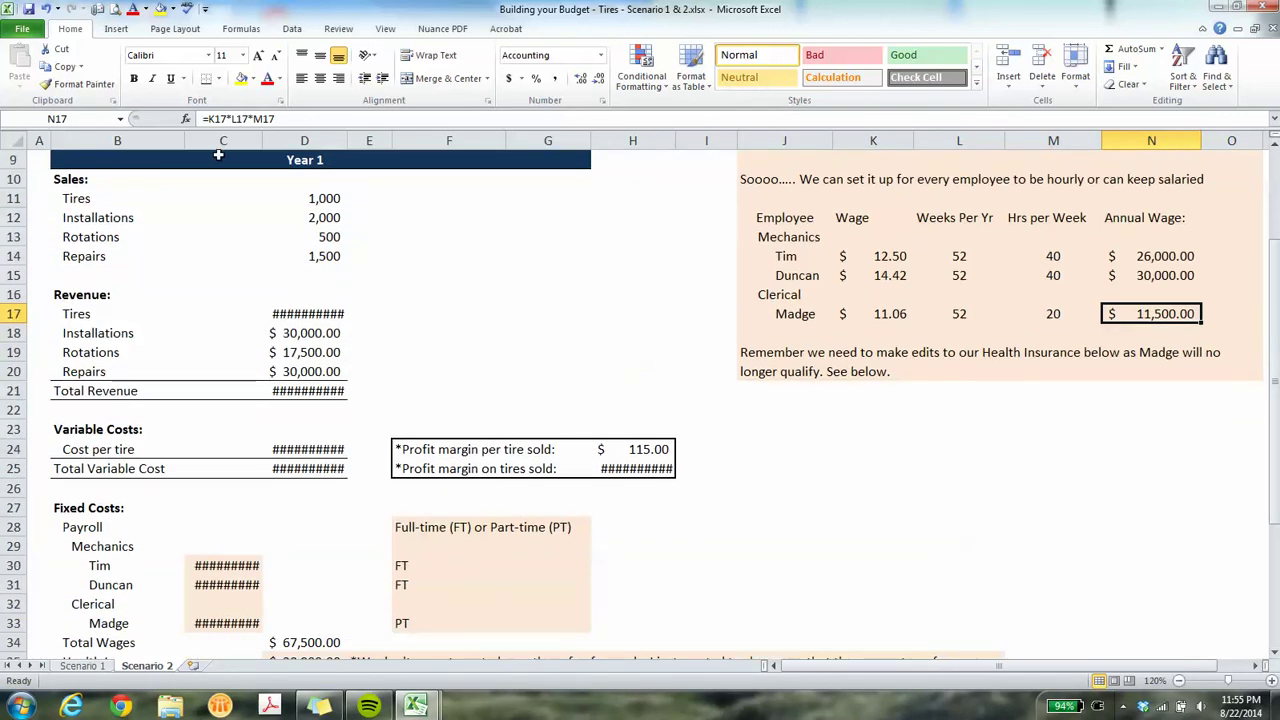
double_click(263, 142)
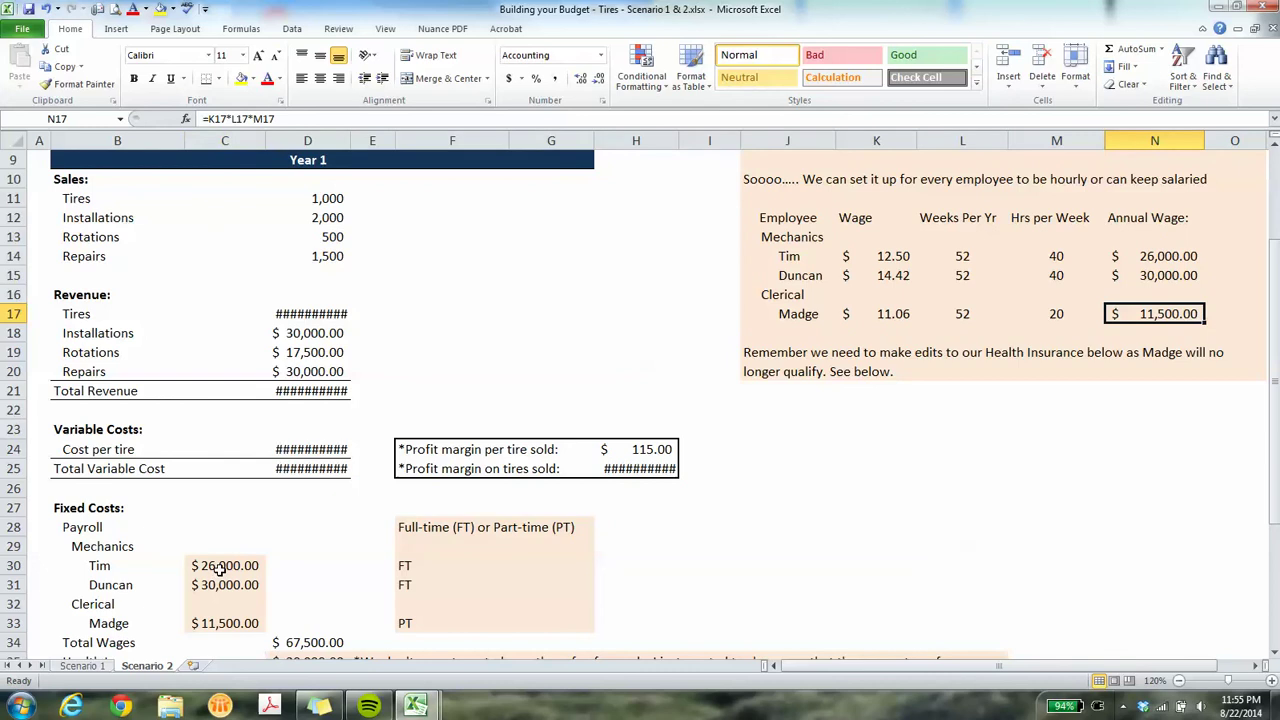
drag(220, 568, 214, 620)
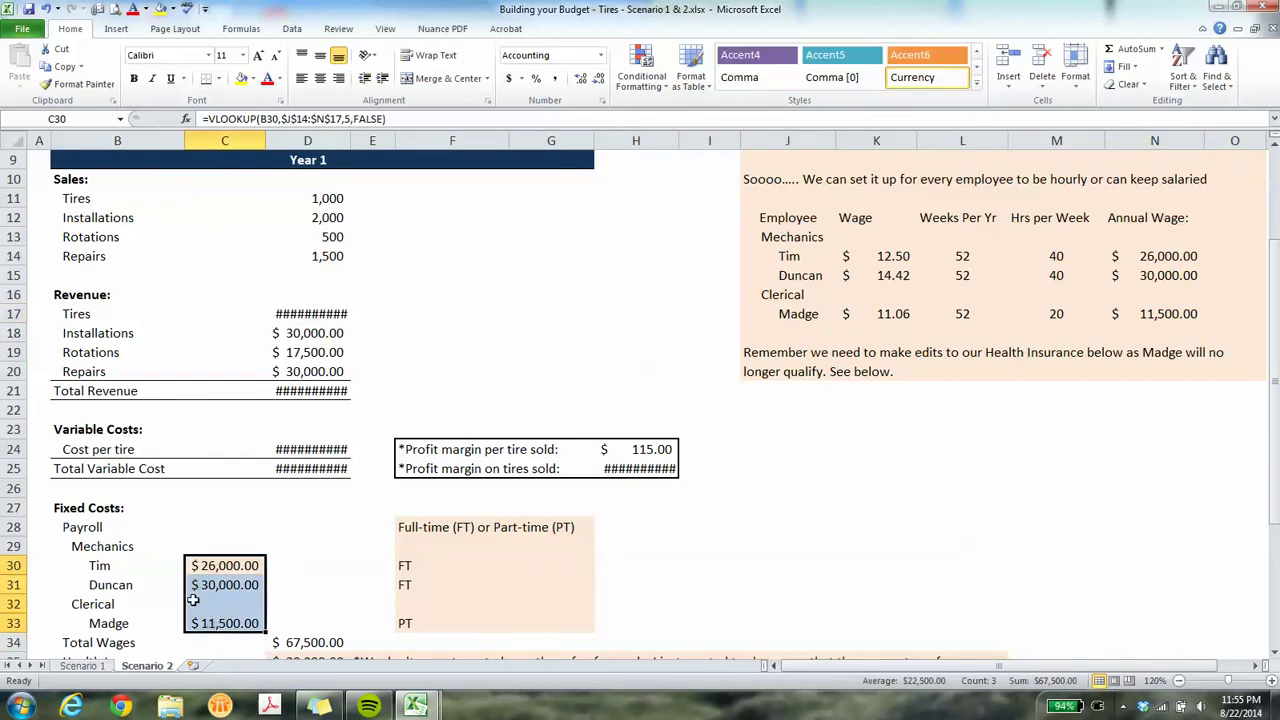
click(223, 562)
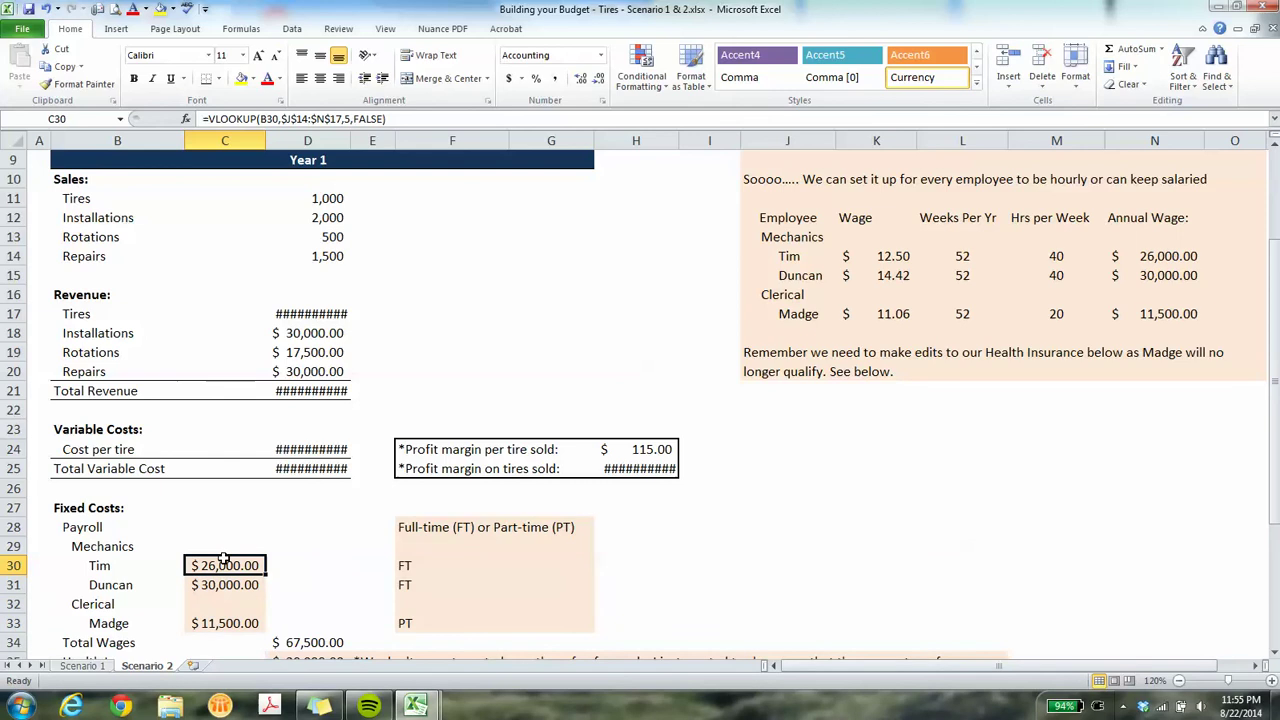
double_click(223, 560)
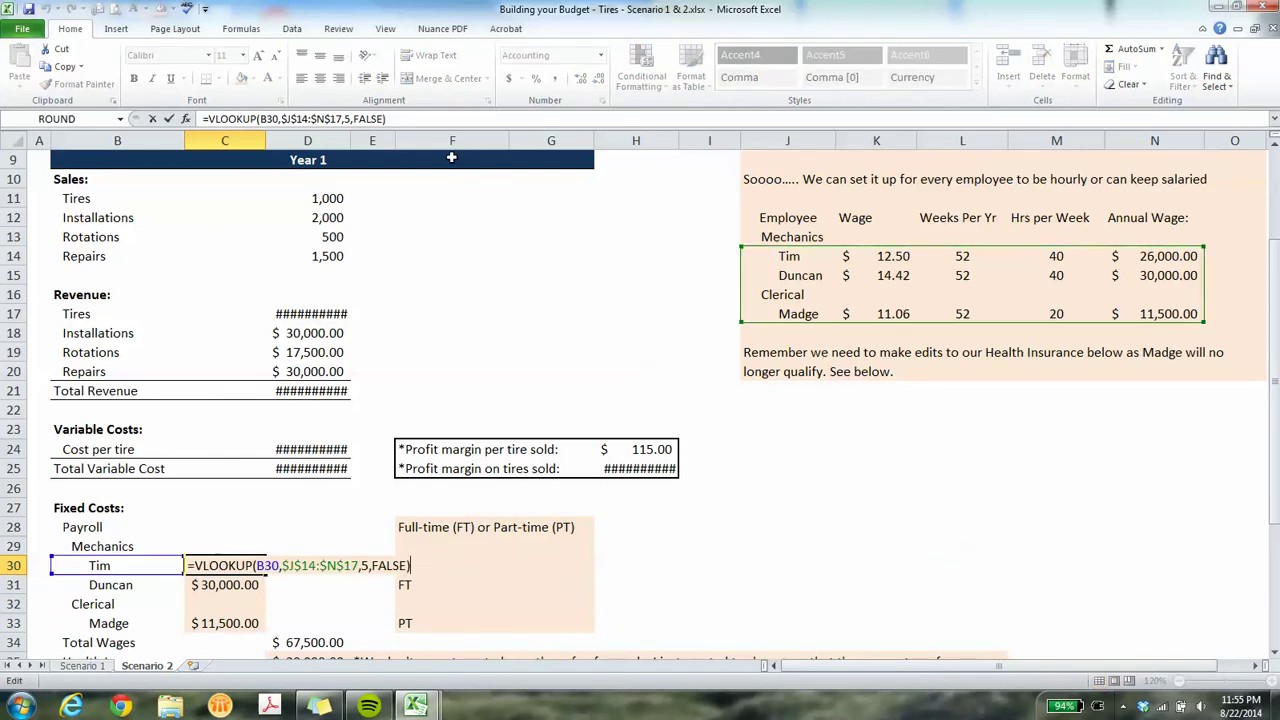
key(Return)
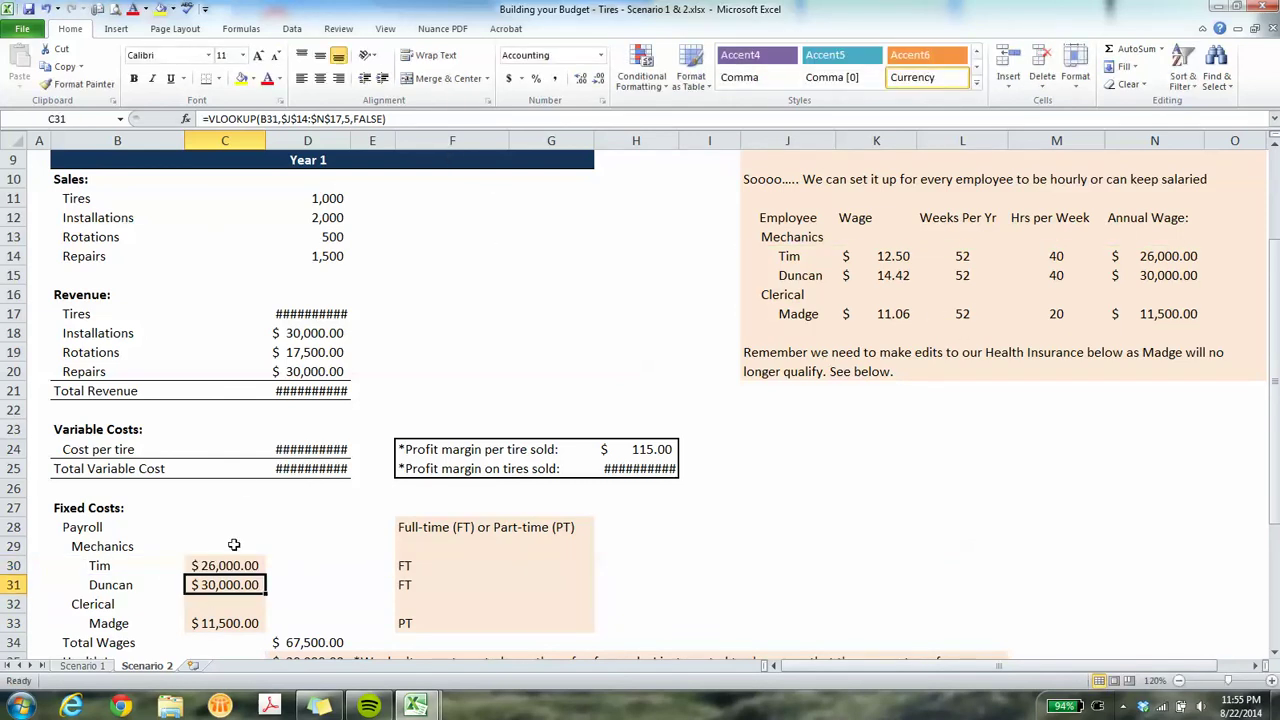
Link the first mechanic's pay in C30 to the annual wage in N14 and fill the formula down through C33.
click(221, 568)
text(=)
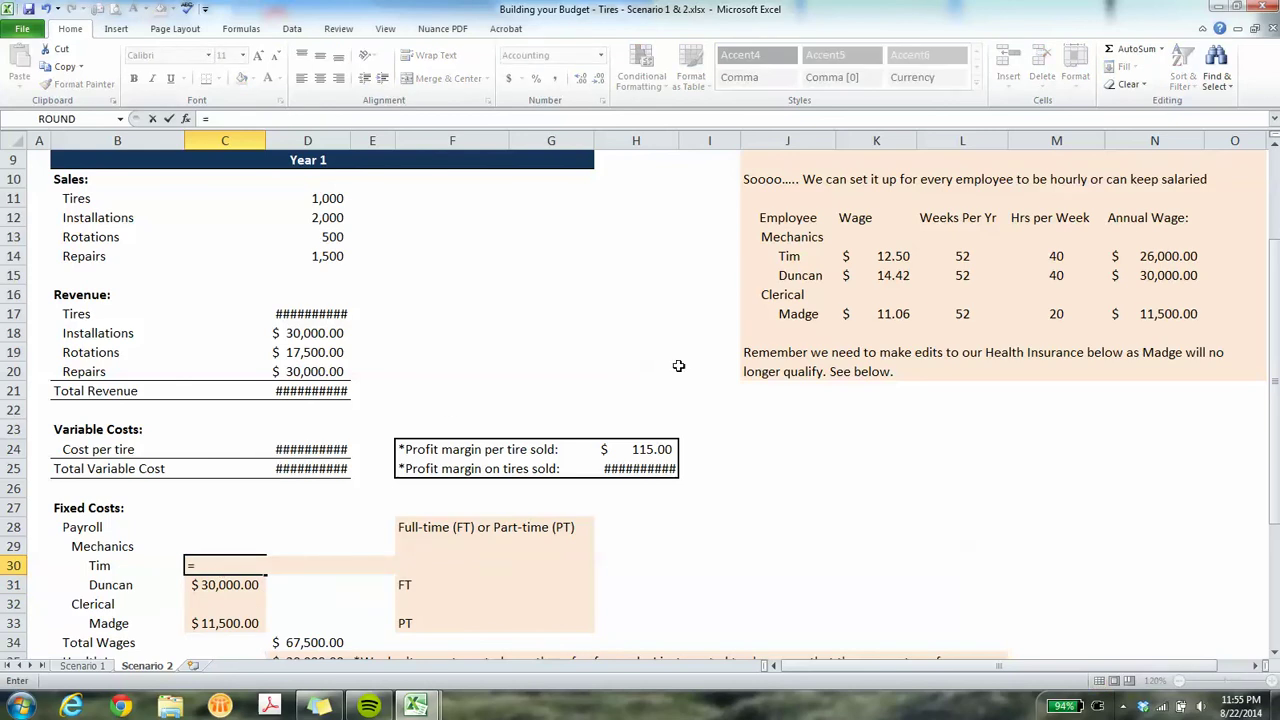
click(1153, 258)
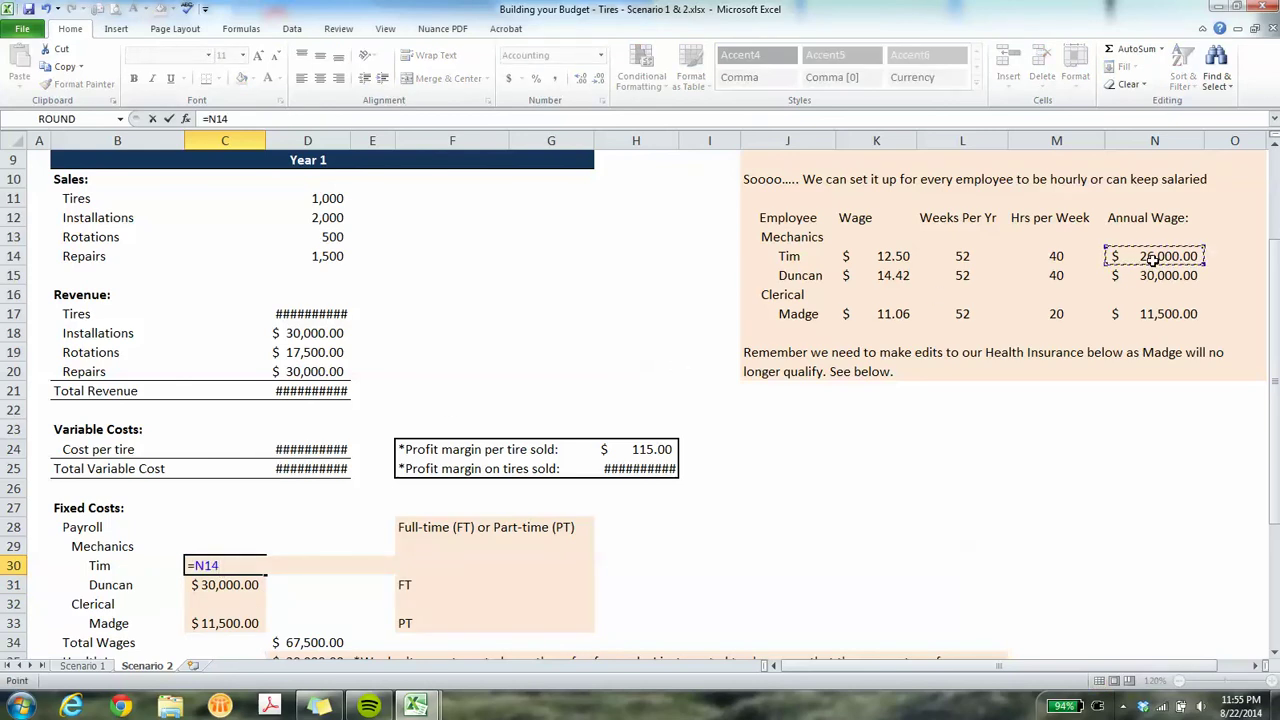
key(Return)
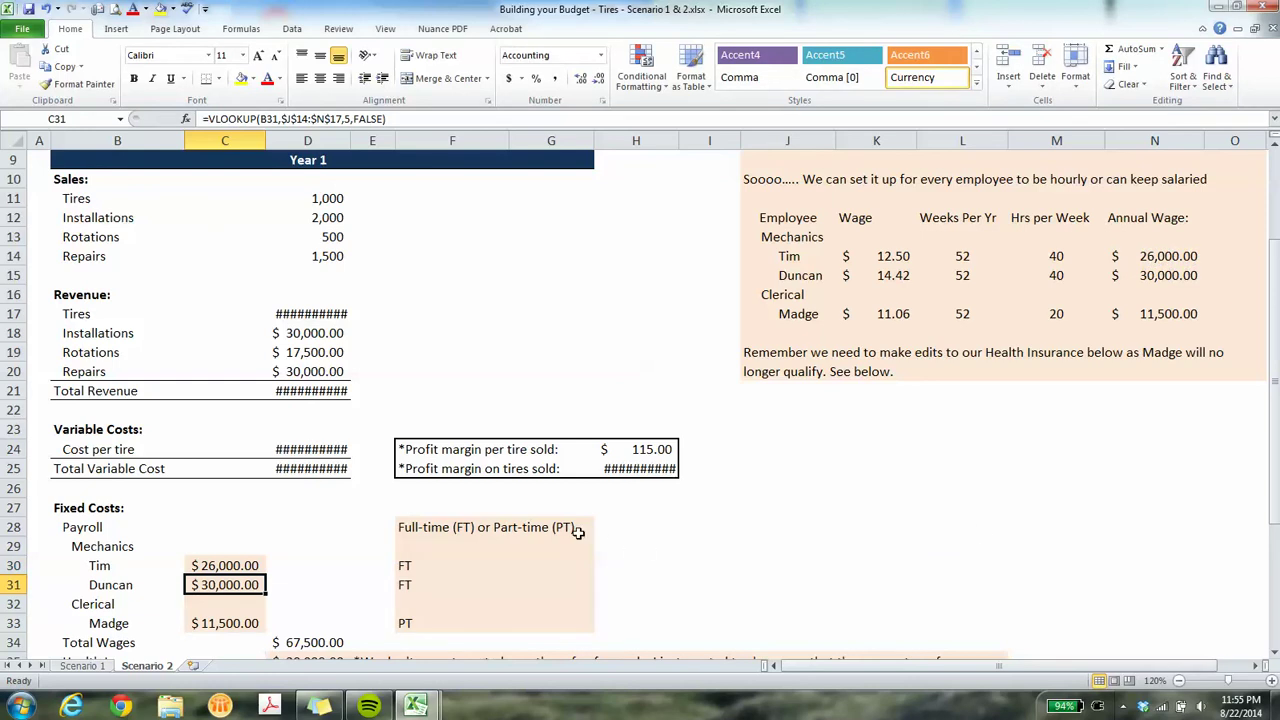
click(255, 566)
drag(265, 566, 256, 628)
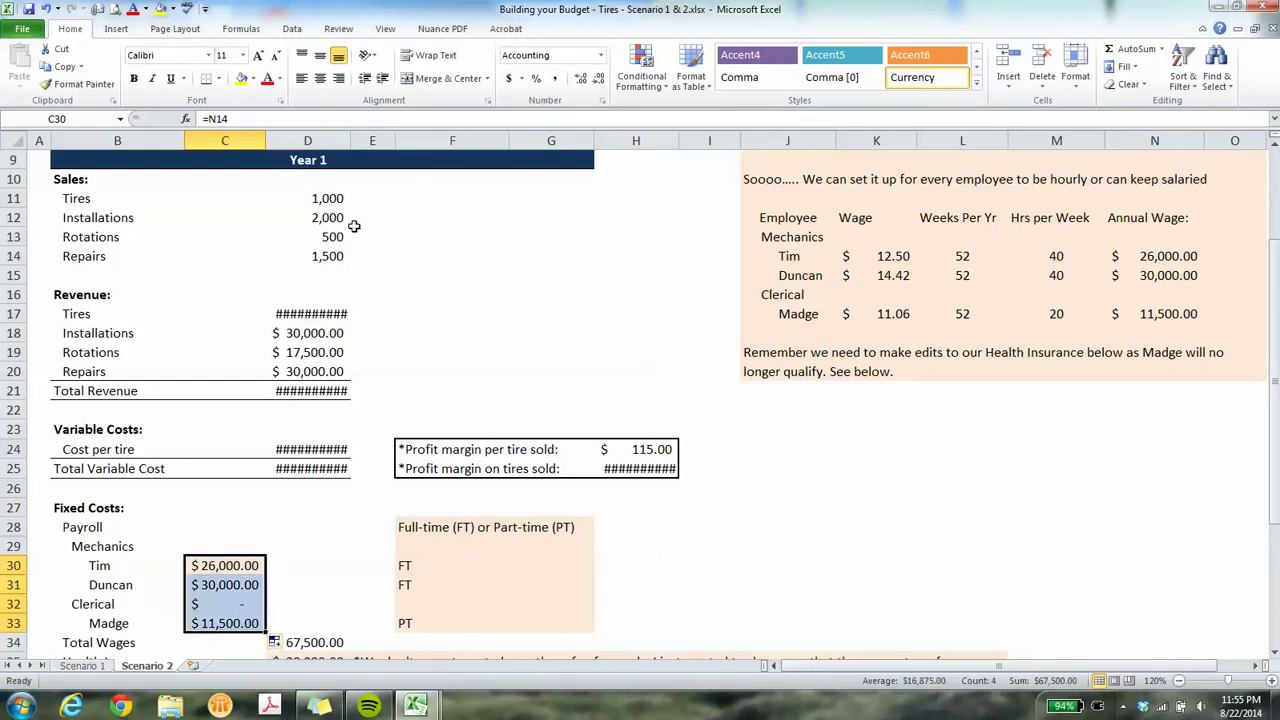
Widen columns D and H to fit their amounts and clear the formula from C32 in the Clerical heading row.
double_click(349, 143)
drag(674, 147, 684, 147)
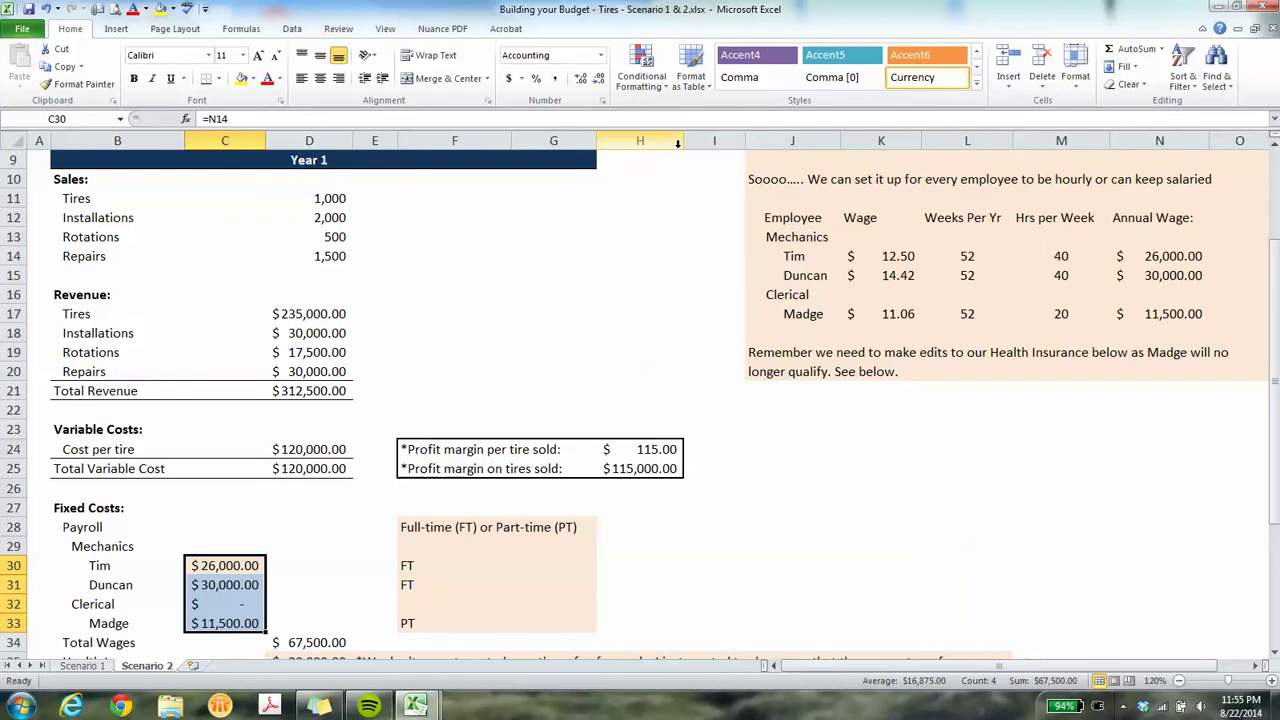
click(225, 606)
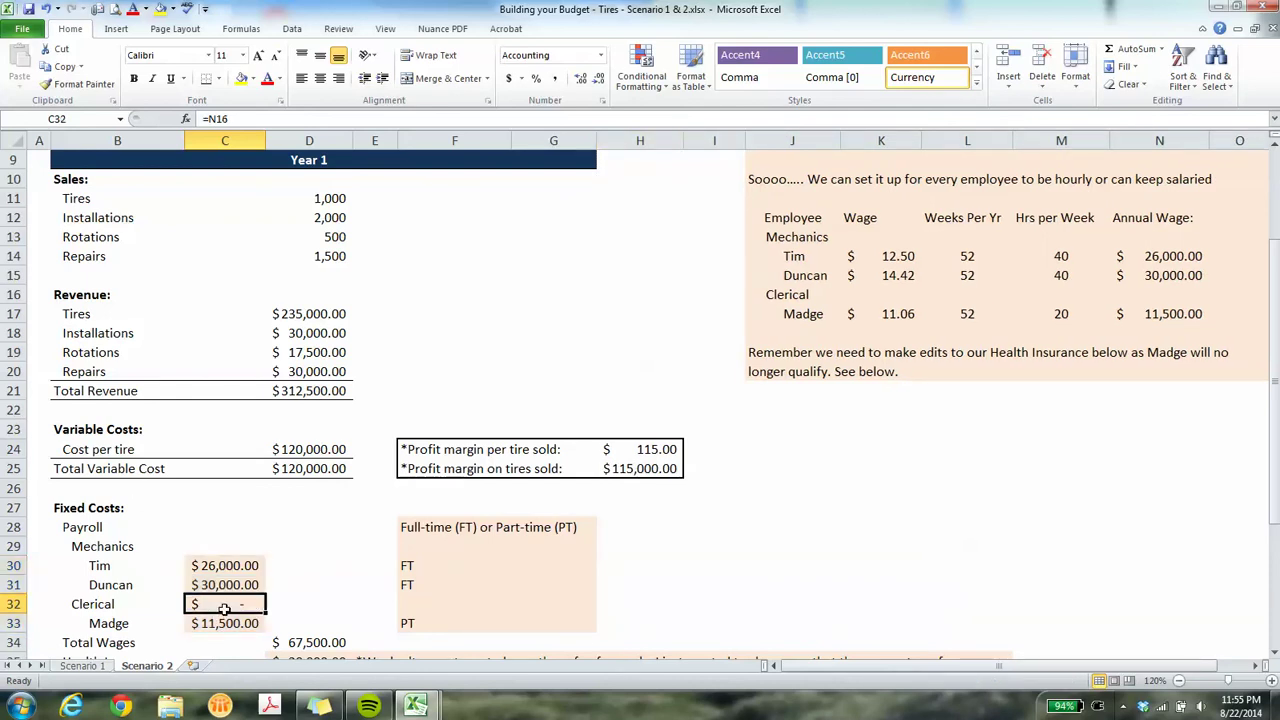
key(Delete)
Look through Scenario 2 from the payroll rows down to Total Operating Profit and back up to the inputs.
key(Down)
key(Down)
key(Down)
key(Down)
key(Down)
key(Up)
key(Up)
key(Up)
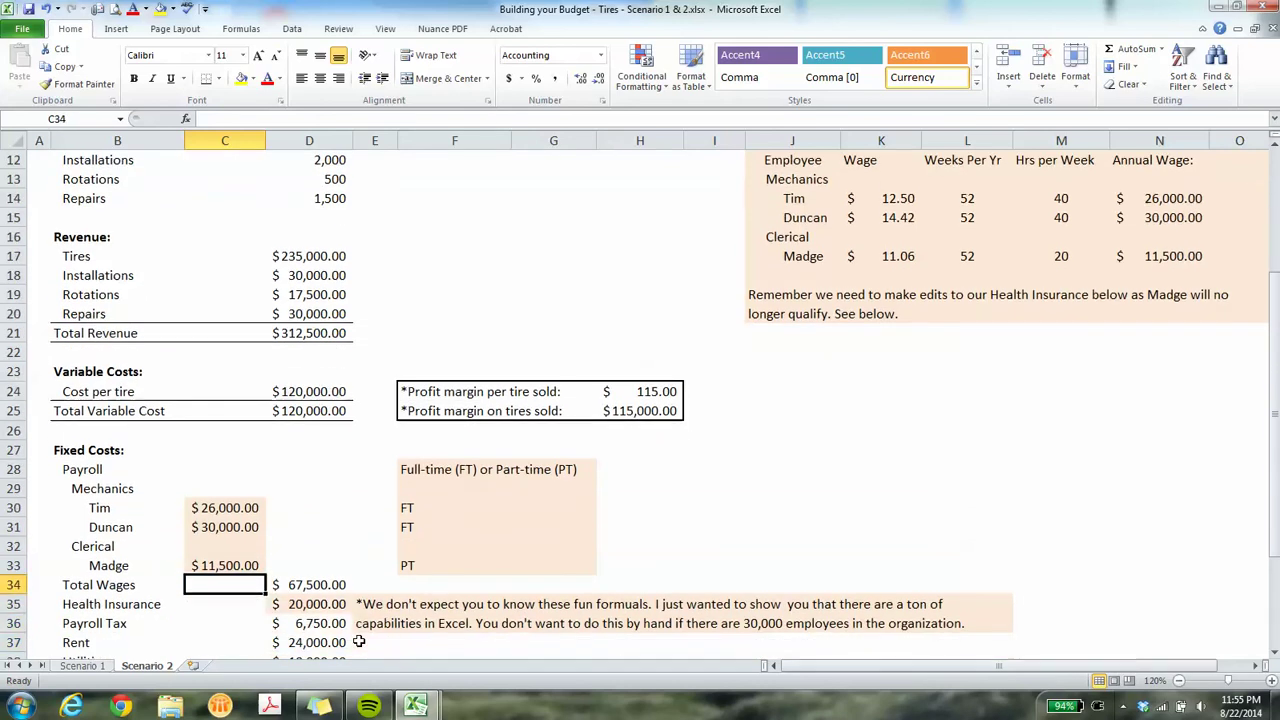
key(Up)
key(Right)
key(Page_Down)
key(Right)
key(ctrl+Up)
key(ctrl+Up)
key(Up)
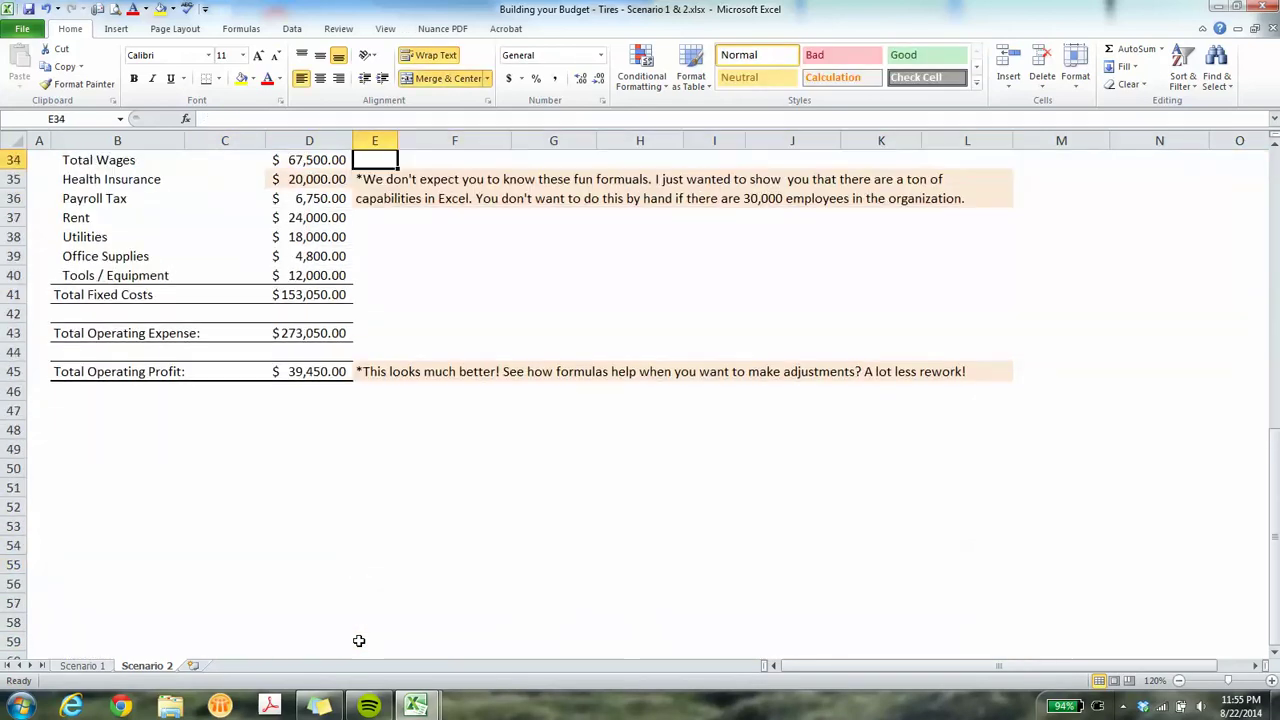
key(ctrl+Up)
key(Down)
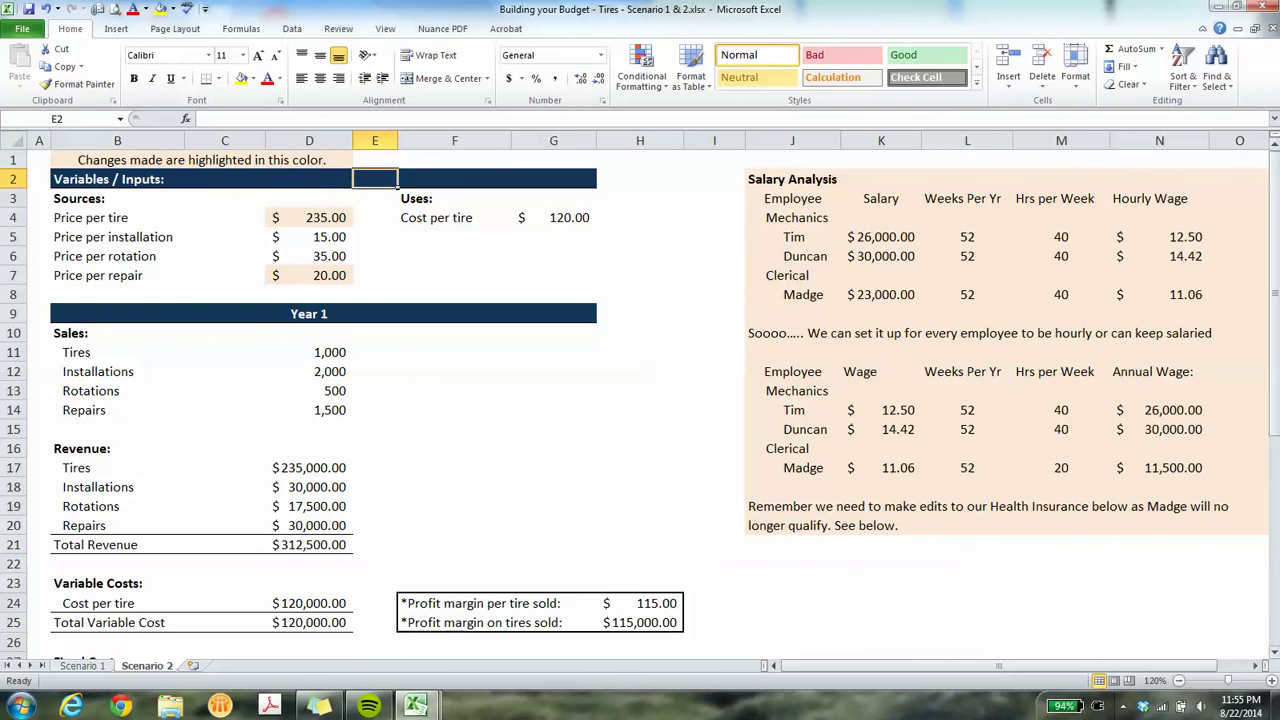
Examine the full-time and part-time entries for each employee in F30:F33 beside the payroll rows.
scroll(1260, 420, down, 4)
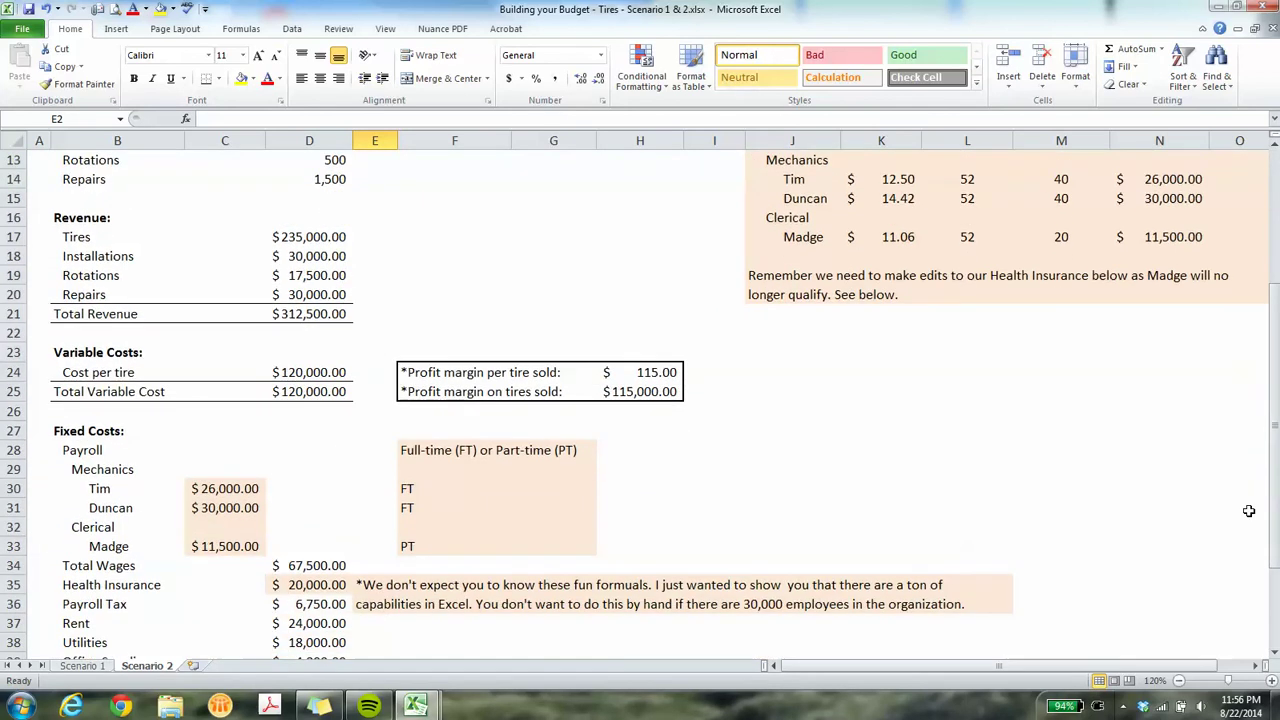
drag(525, 458, 411, 549)
click(411, 547)
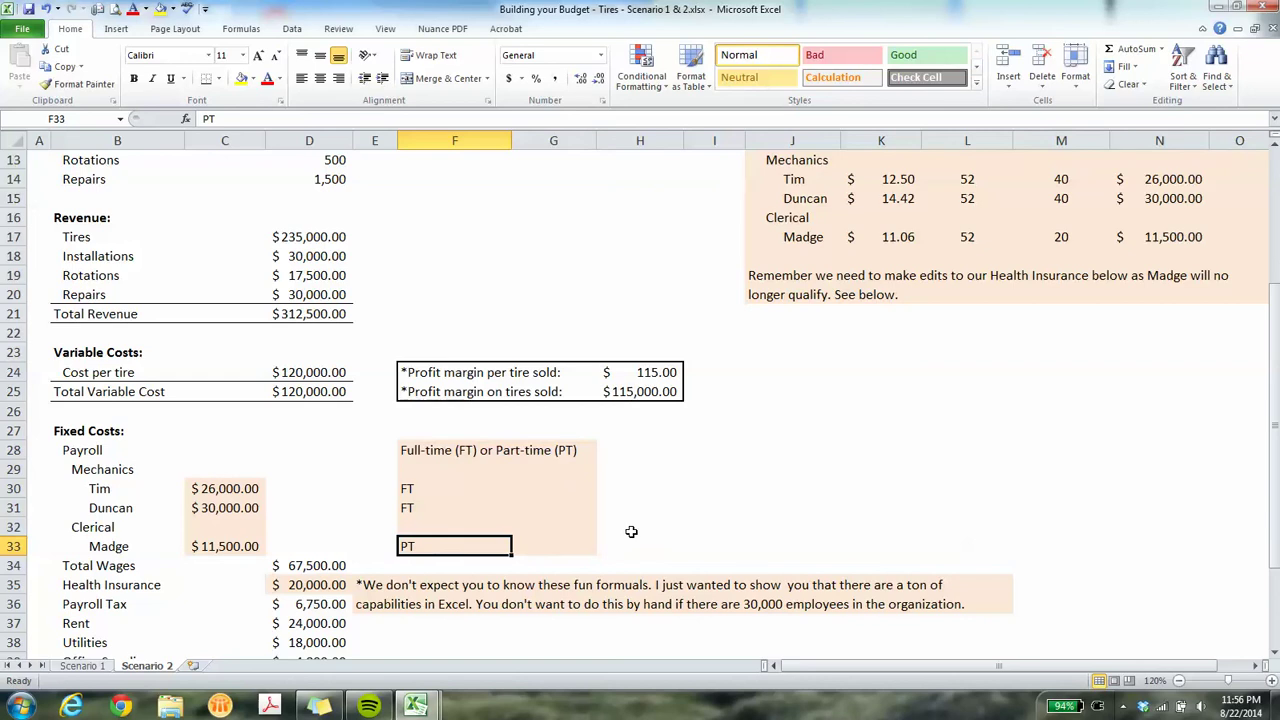
click(437, 487)
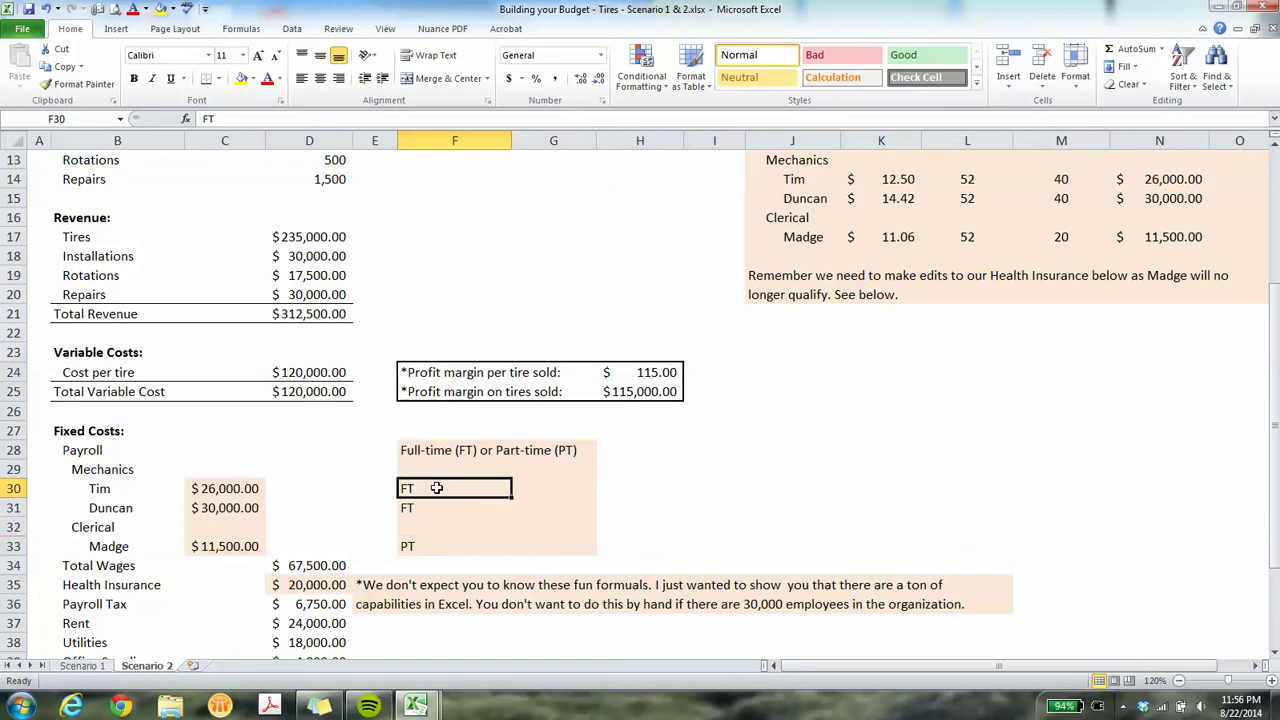
drag(437, 487, 426, 542)
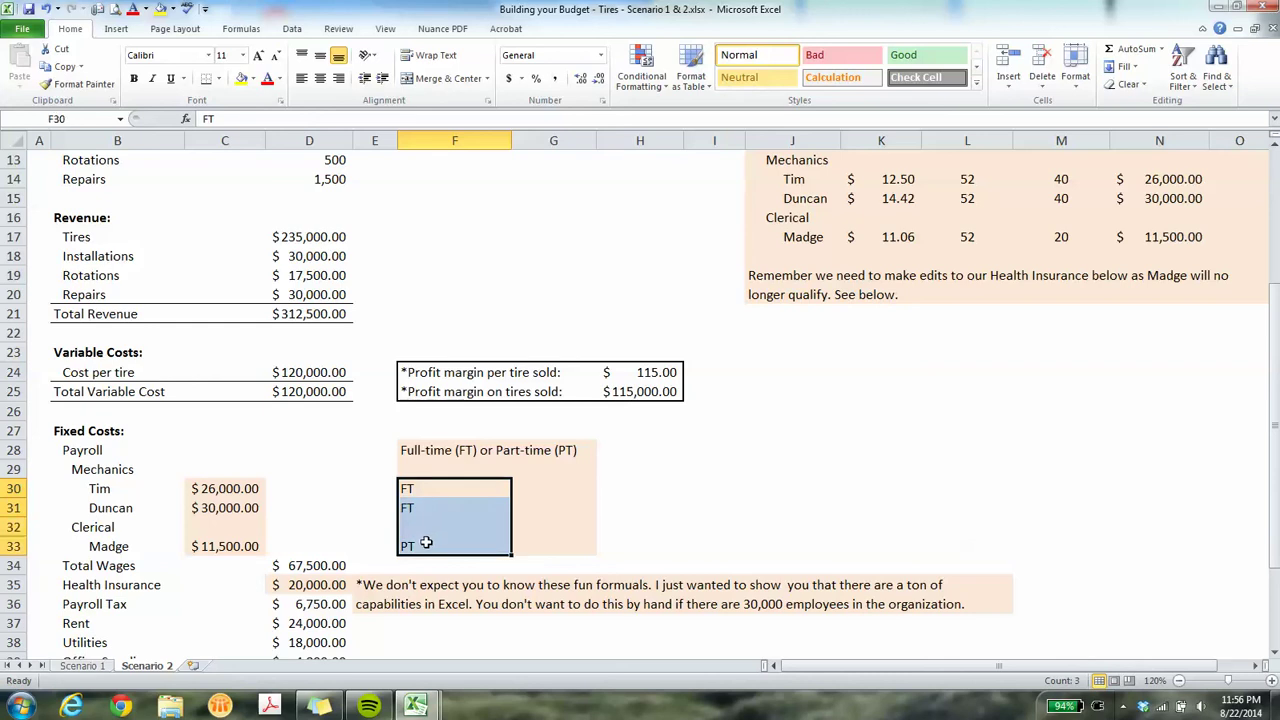
click(426, 542)
right_click(424, 490)
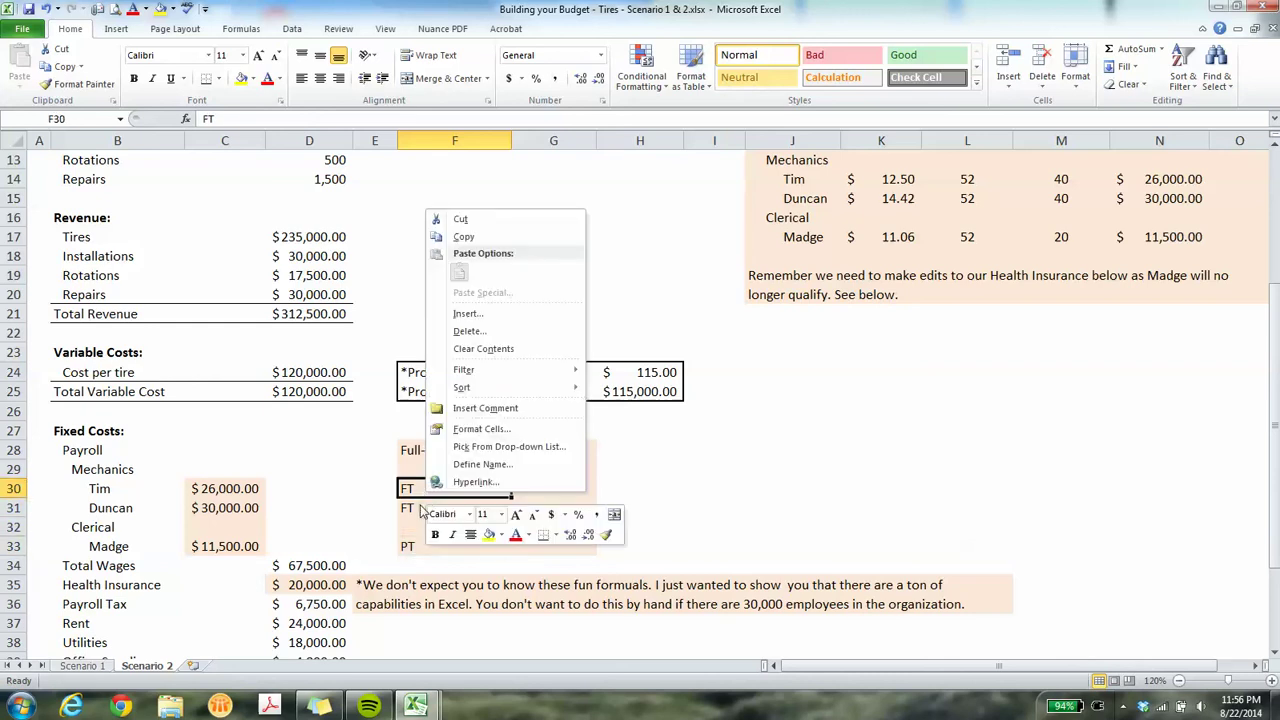
click(405, 527)
click(405, 527)
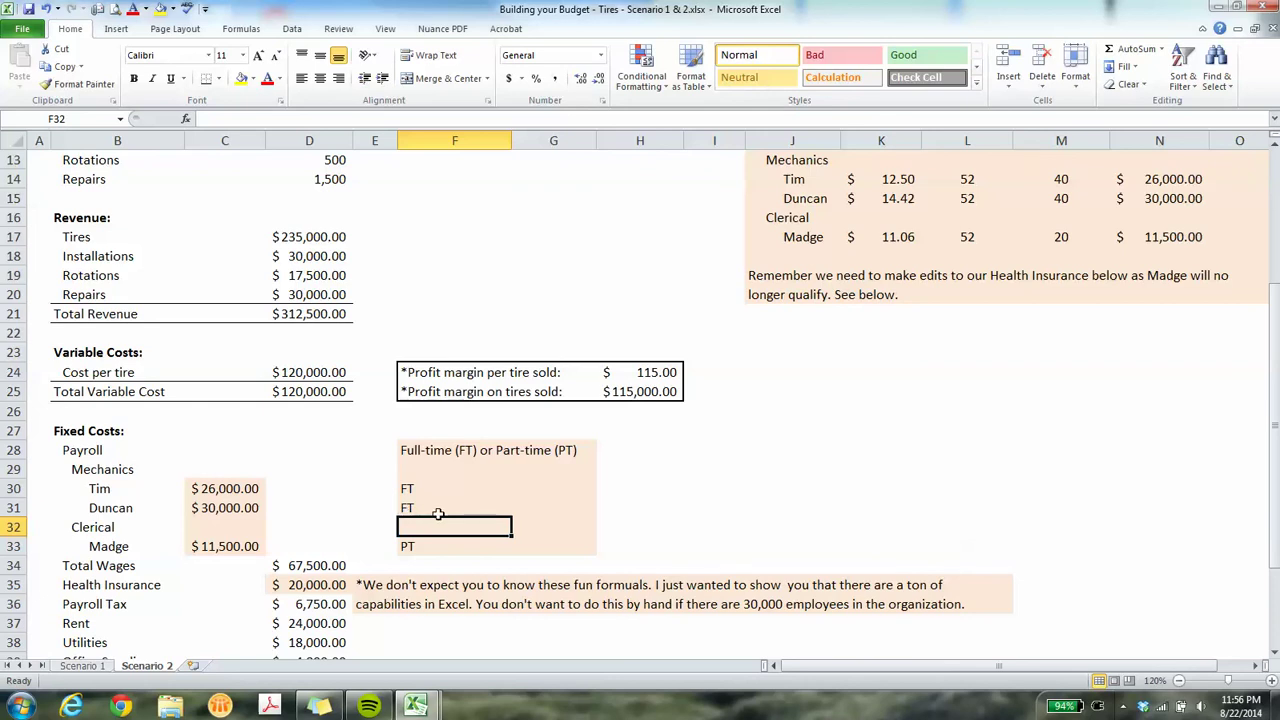
drag(439, 507, 442, 489)
click(415, 543)
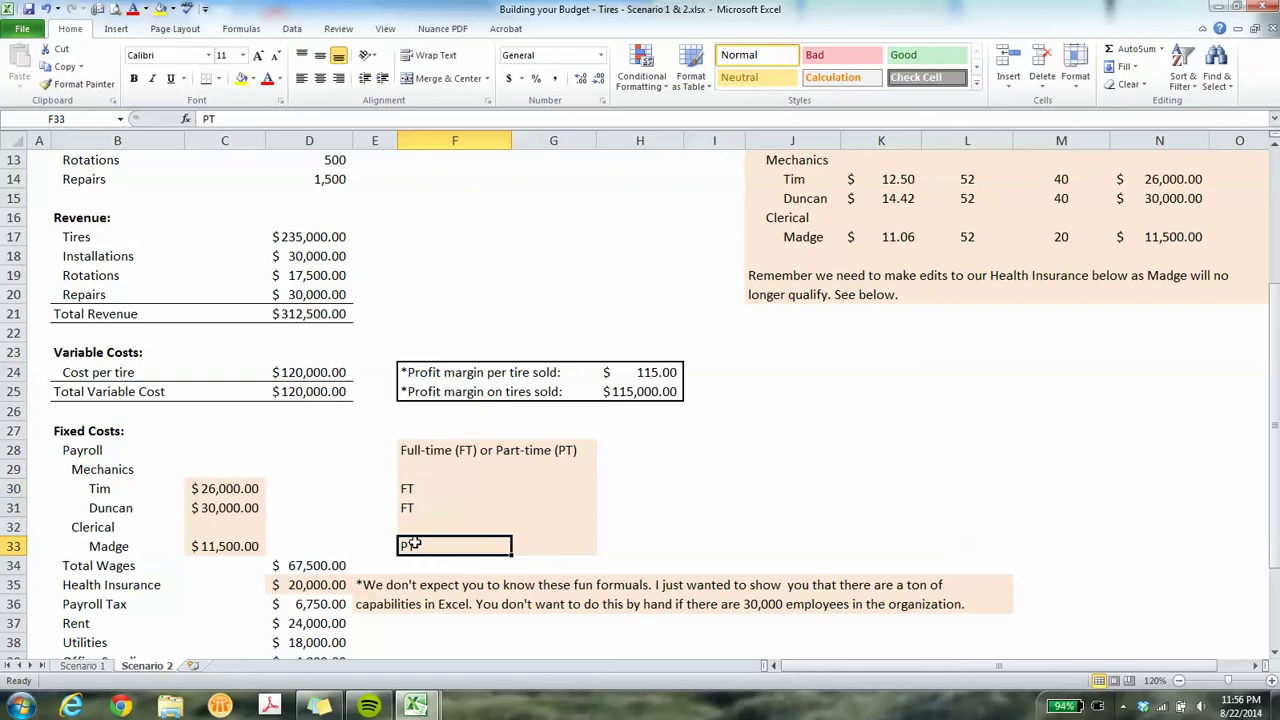
Inspect the COUNTIF formula behind Health Insurance in D35 and the range it references.
click(323, 586)
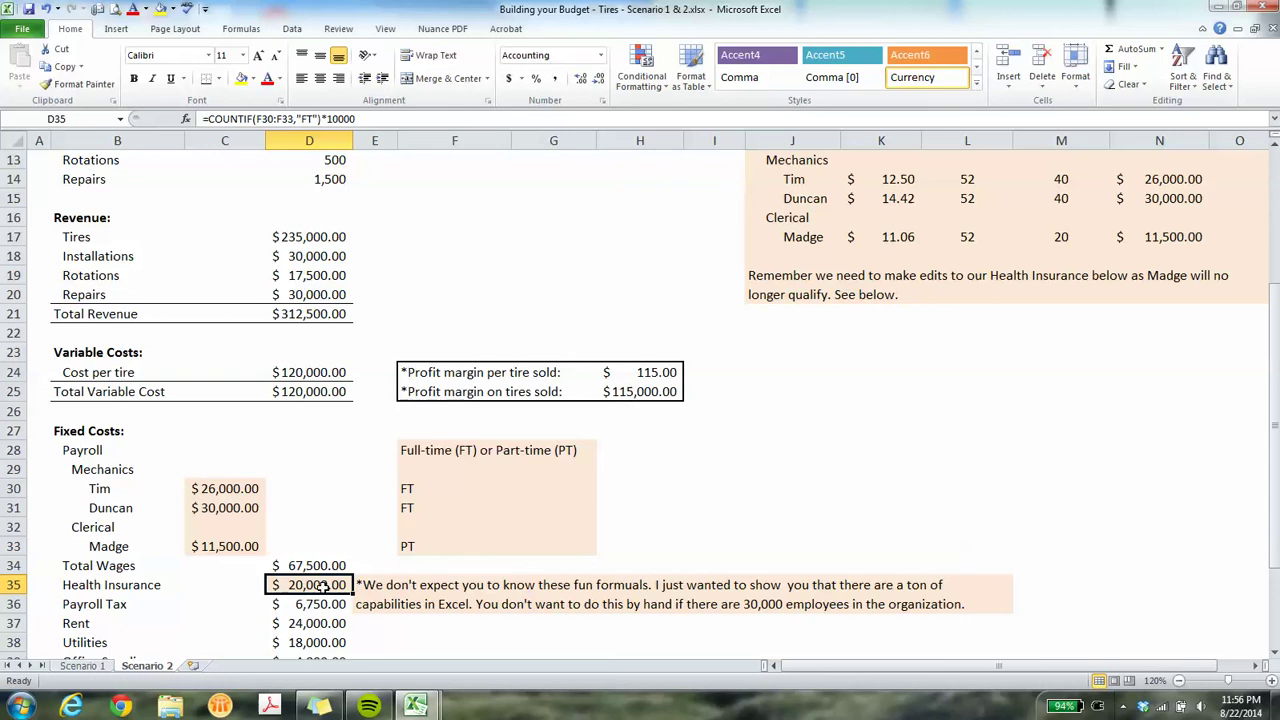
double_click(323, 586)
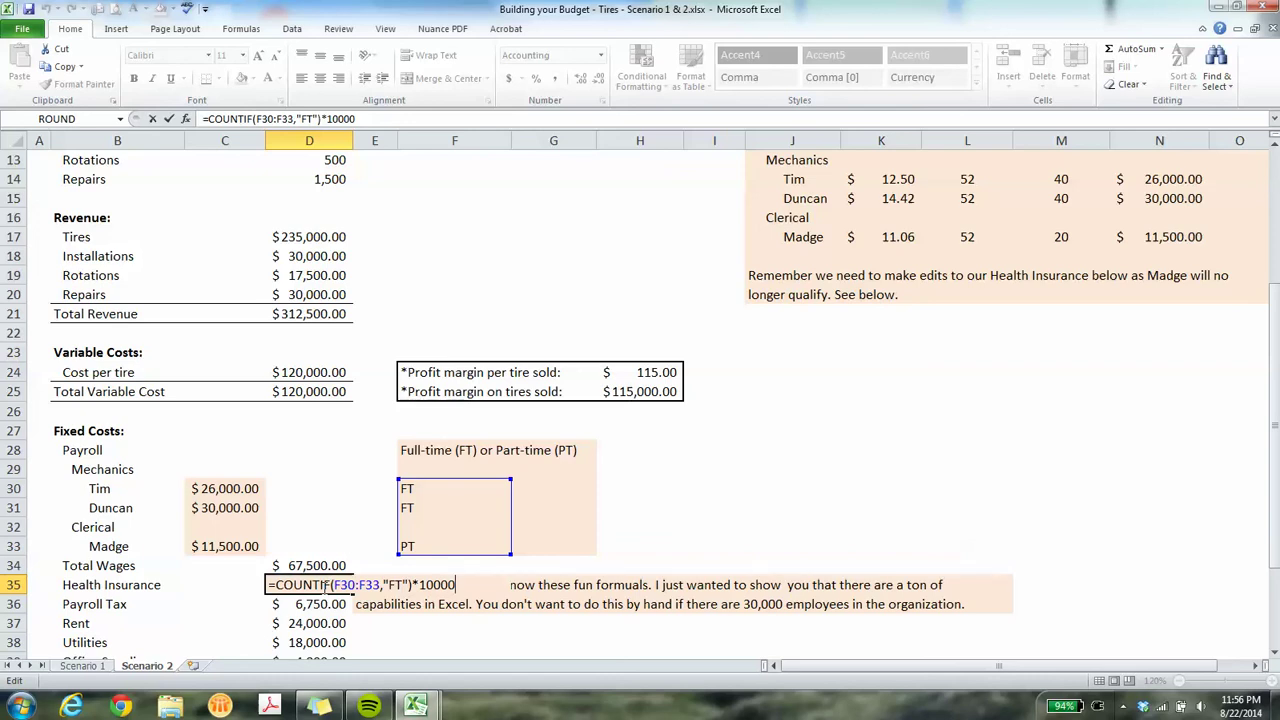
key(Return)
Try the Health Insurance formula in D35 without the *10000 multiplier and undo the change.
click(320, 587)
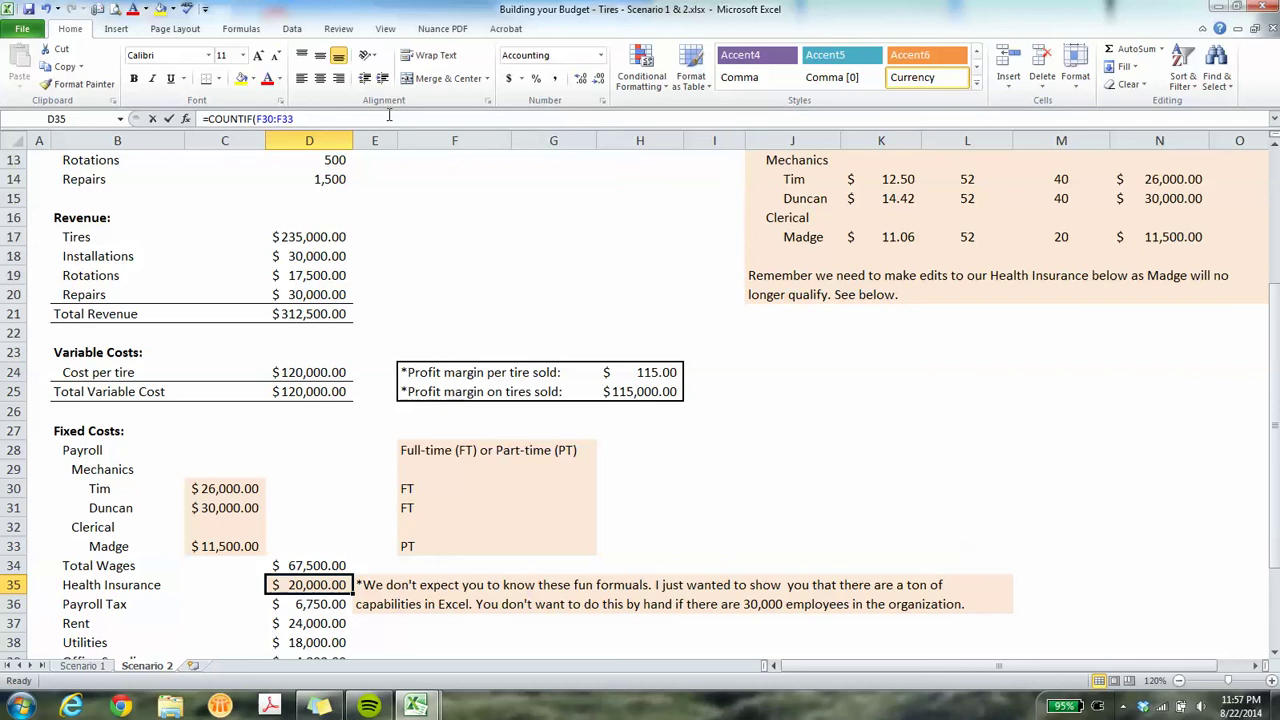
drag(356, 118, 331, 118)
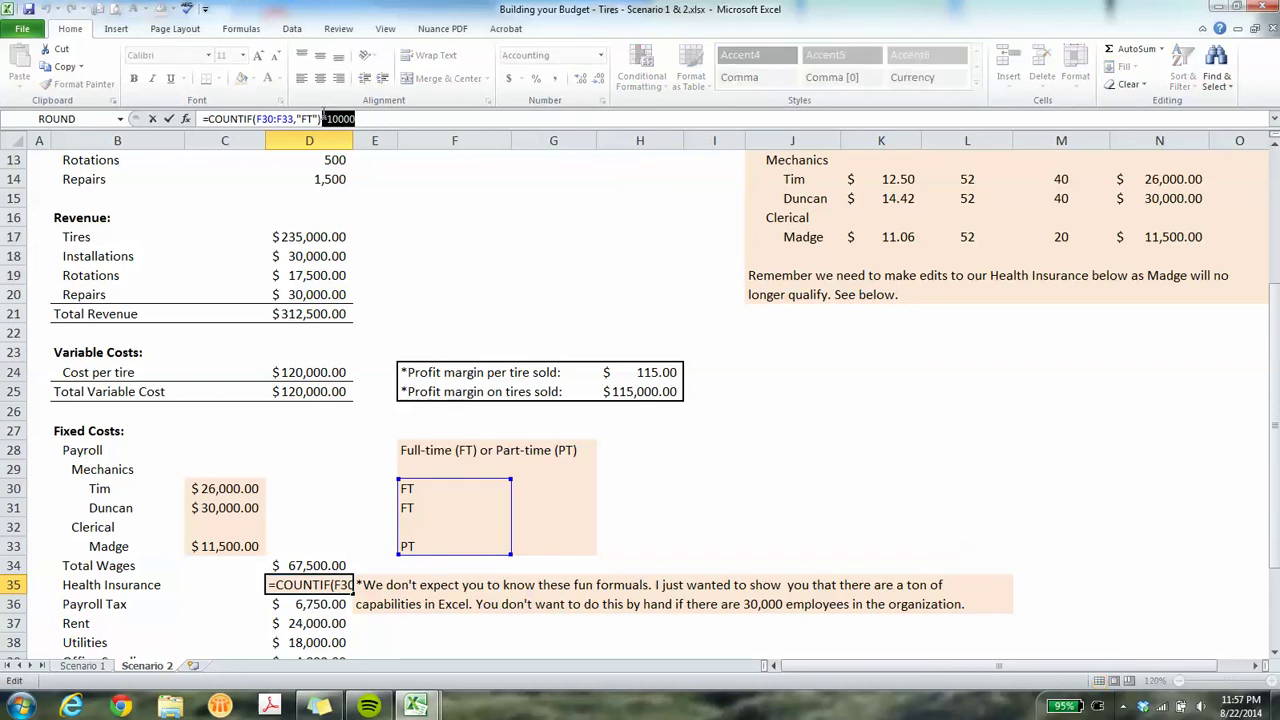
key(BackSpace)
key(Return)
key(Up)
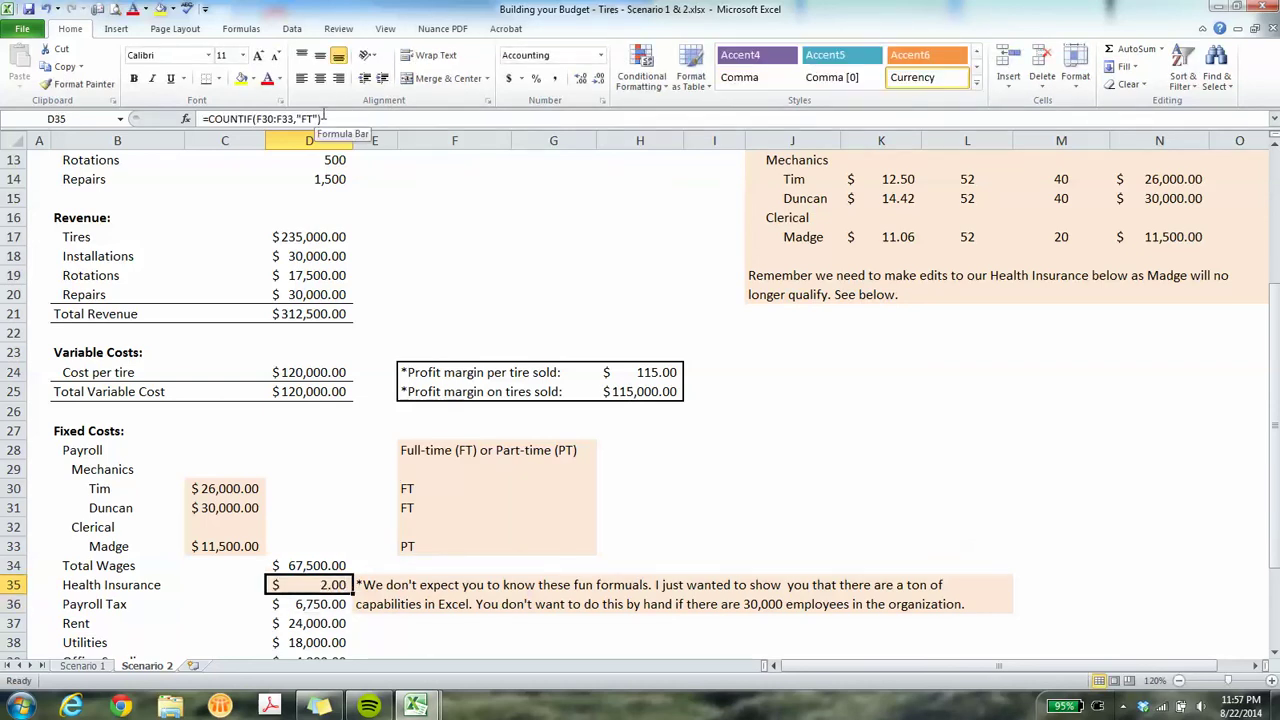
key(ctrl+z)
Examine the remaining fixed costs in column D down to the Total Operating Profit formula in D45.
key(Down)
key(Down)
key(Down)
key(Down)
key(Down)
key(Down)
key(Down)
key(Down)
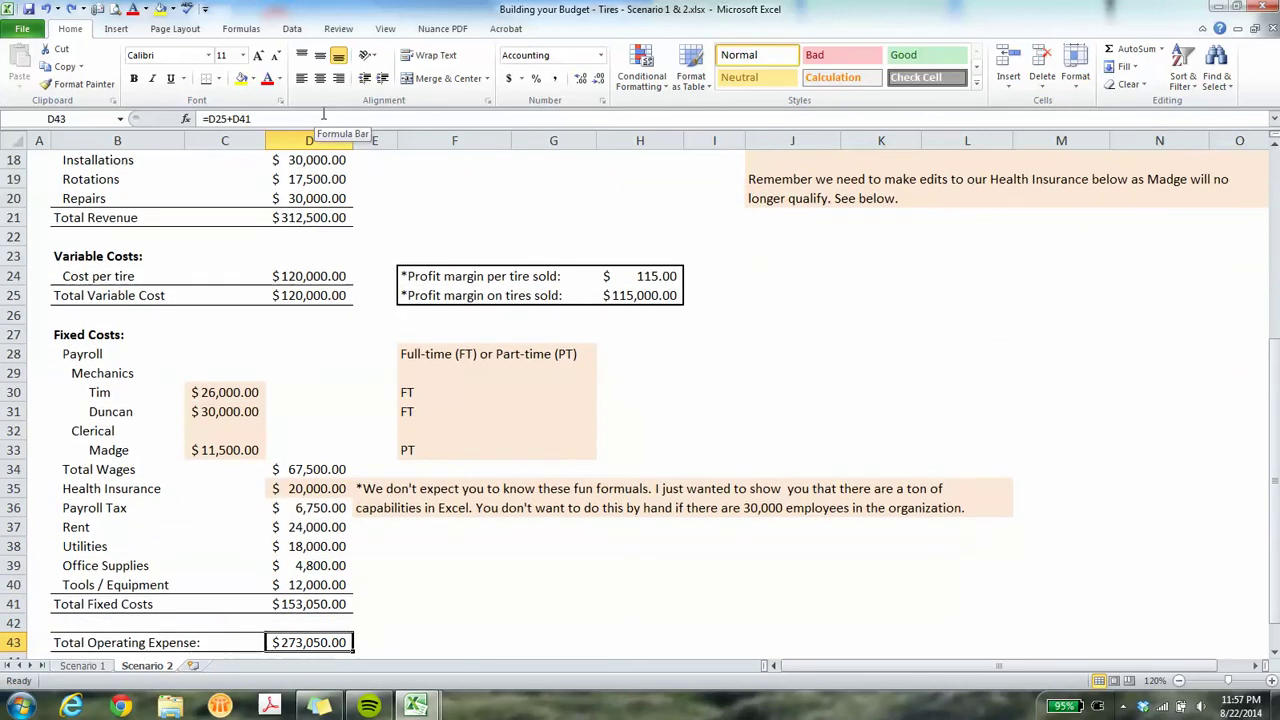
key(Down)
key(Down)
key(Down)
key(Down)
key(Up)
key(Up)
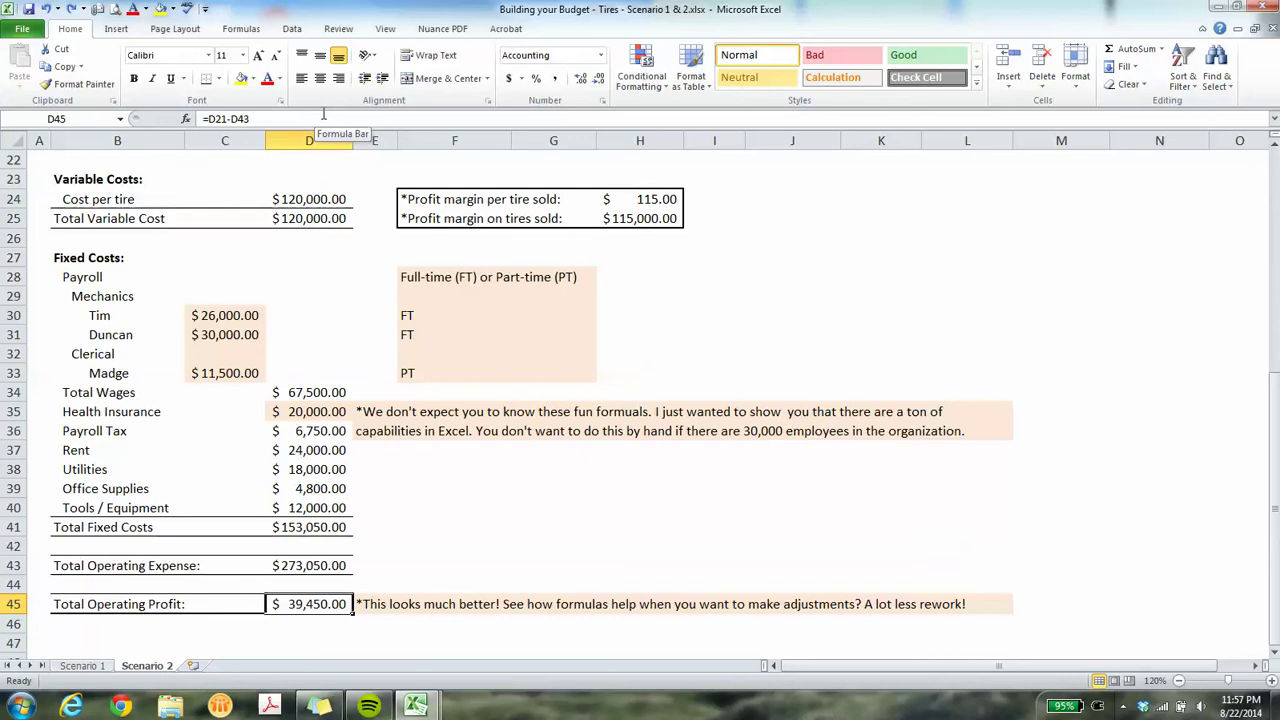
Check the note in B1 about highlighted changes and open the Scenario 1 sheet for comparison.
drag(1272, 385, 1272, 150)
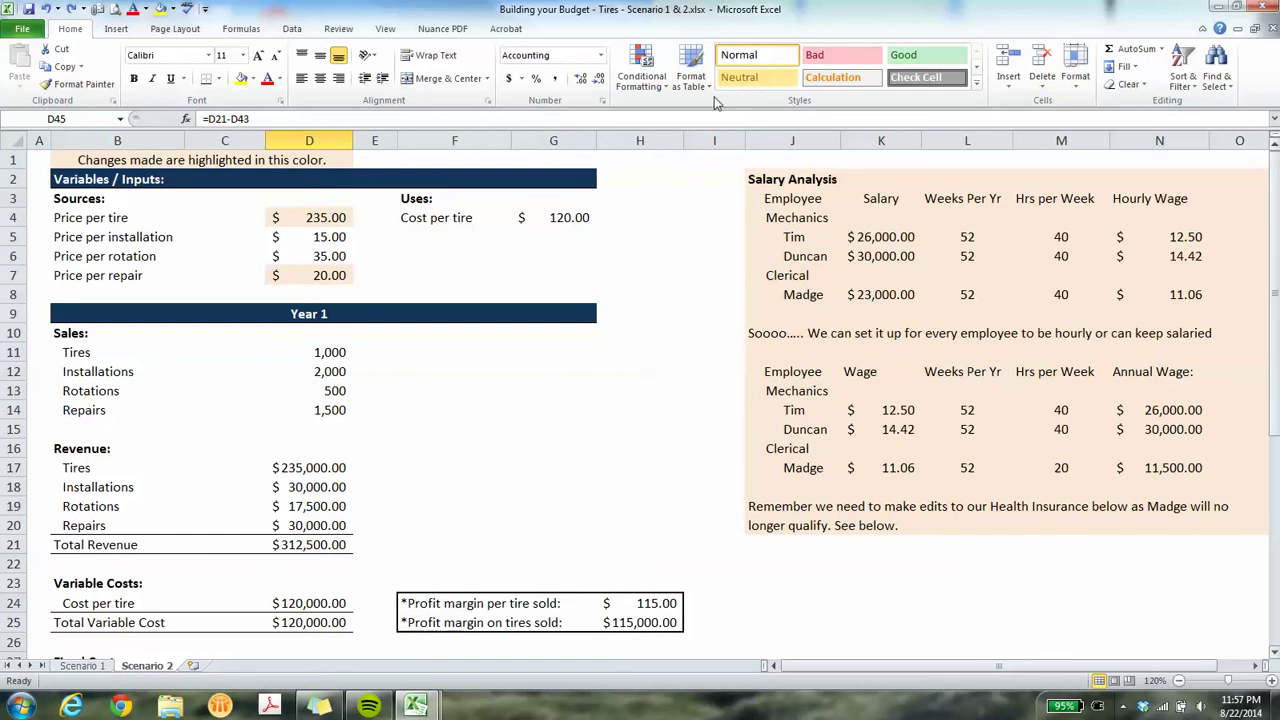
click(316, 162)
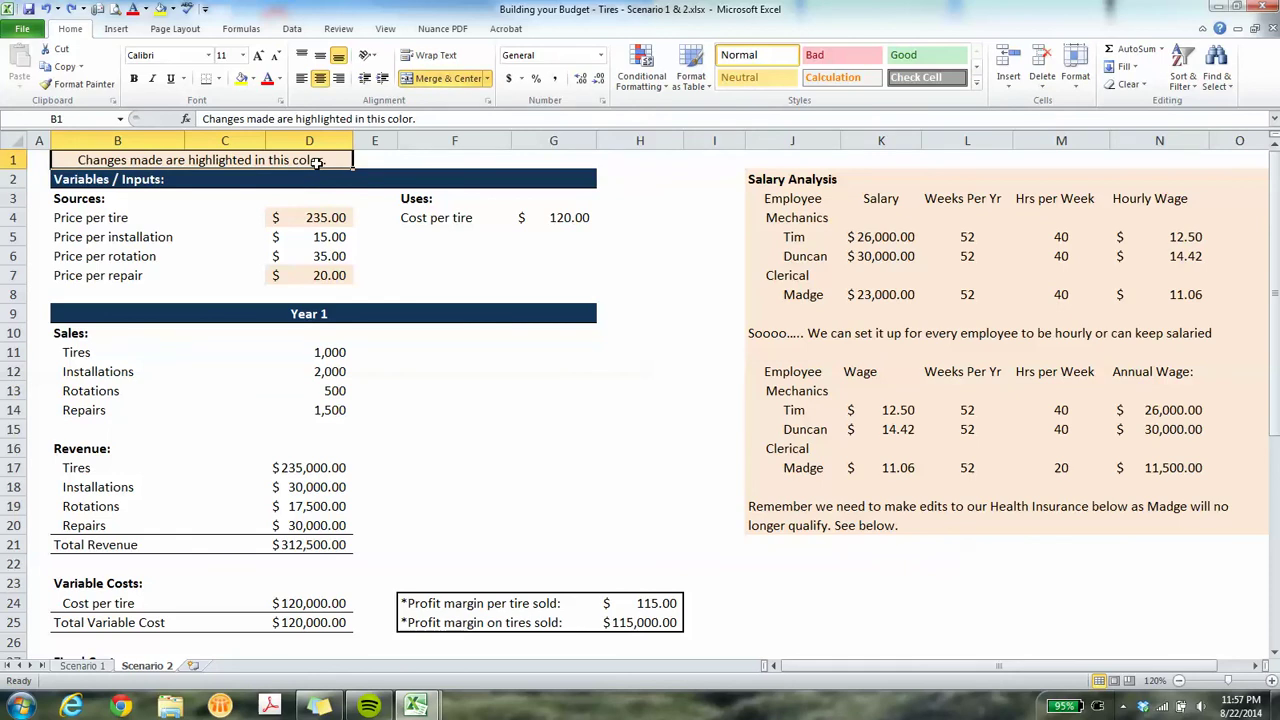
click(82, 665)
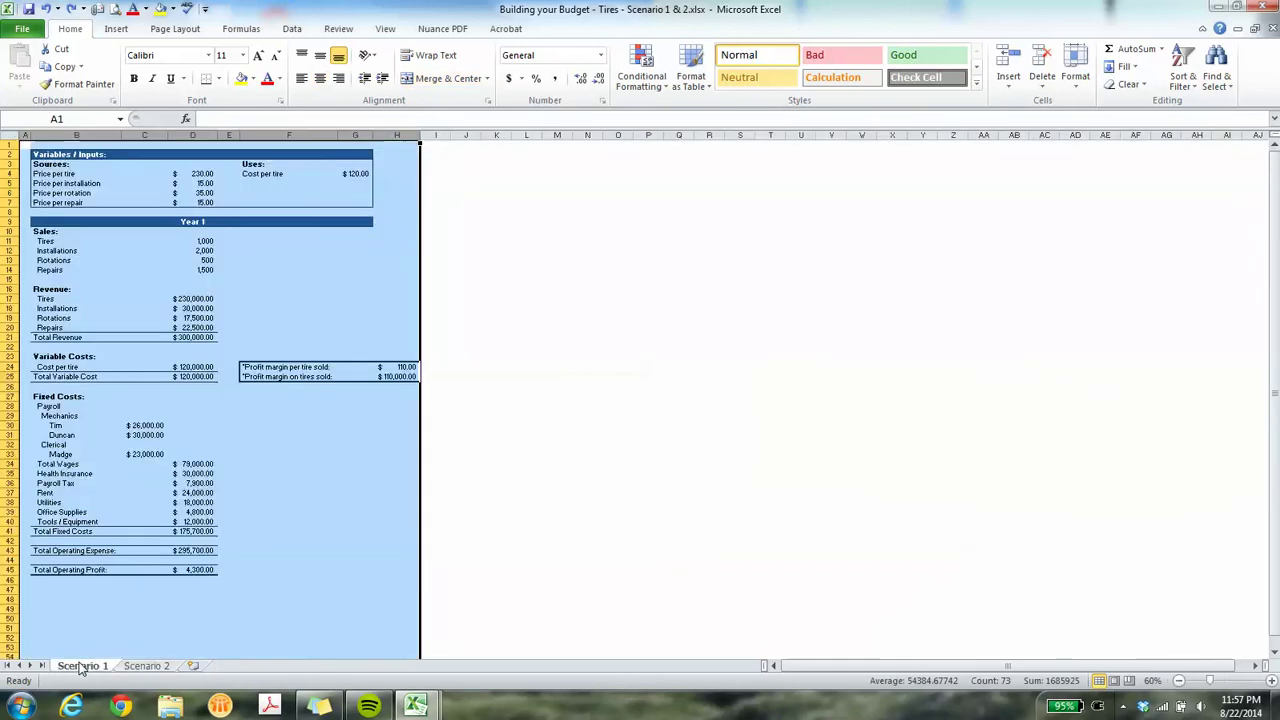
Move the Scenario 1 & 2 workbook window aside to bring the Book1 workbook into view.
click(185, 327)
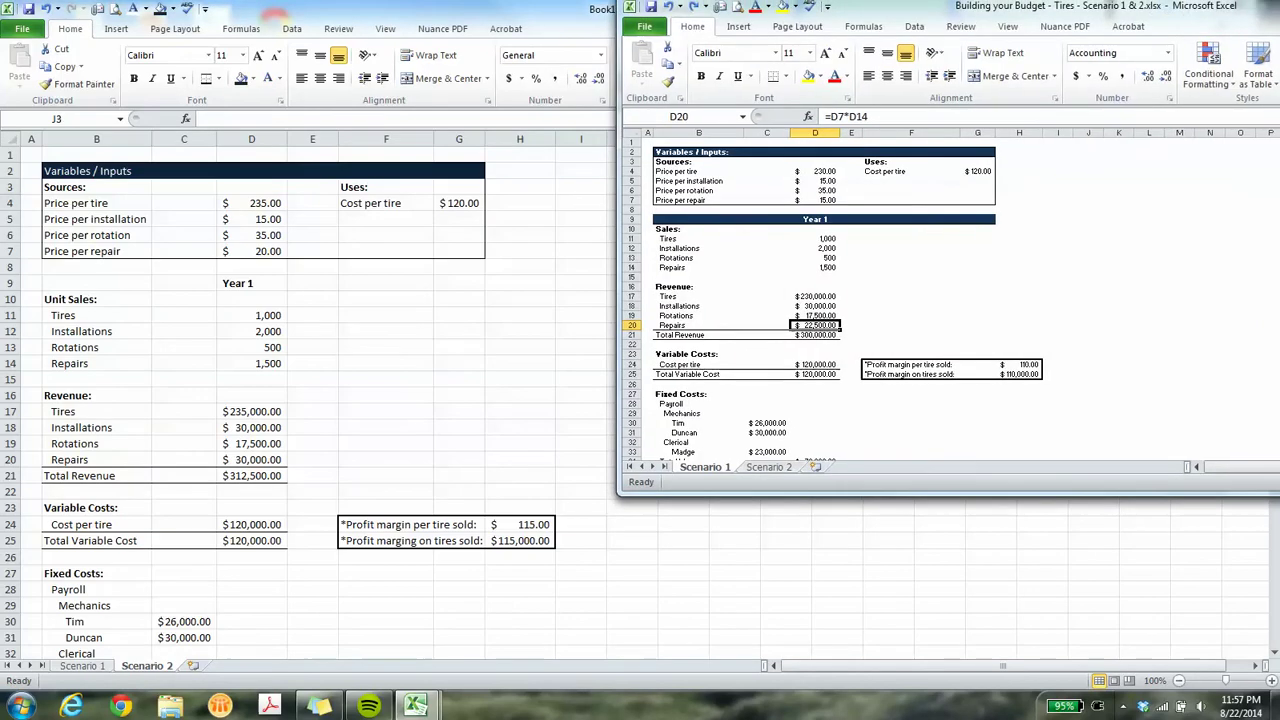
drag(1096, 6, 1279, 6)
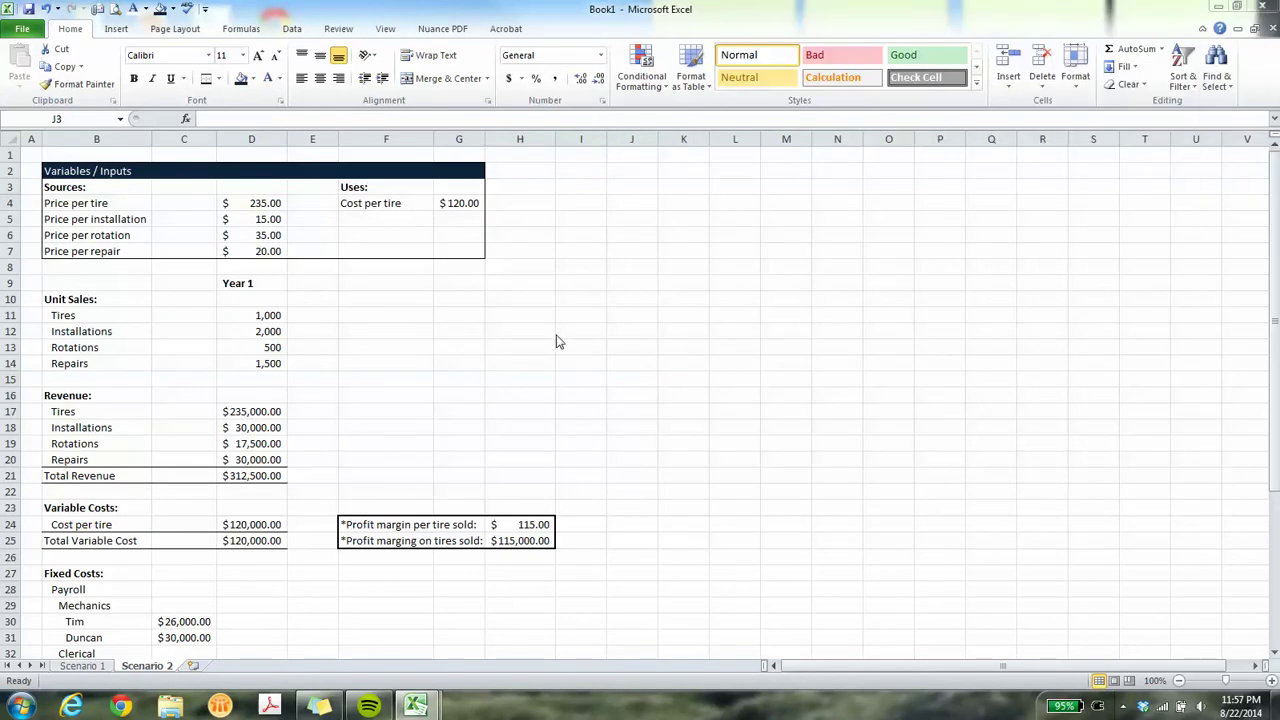
click(186, 411)
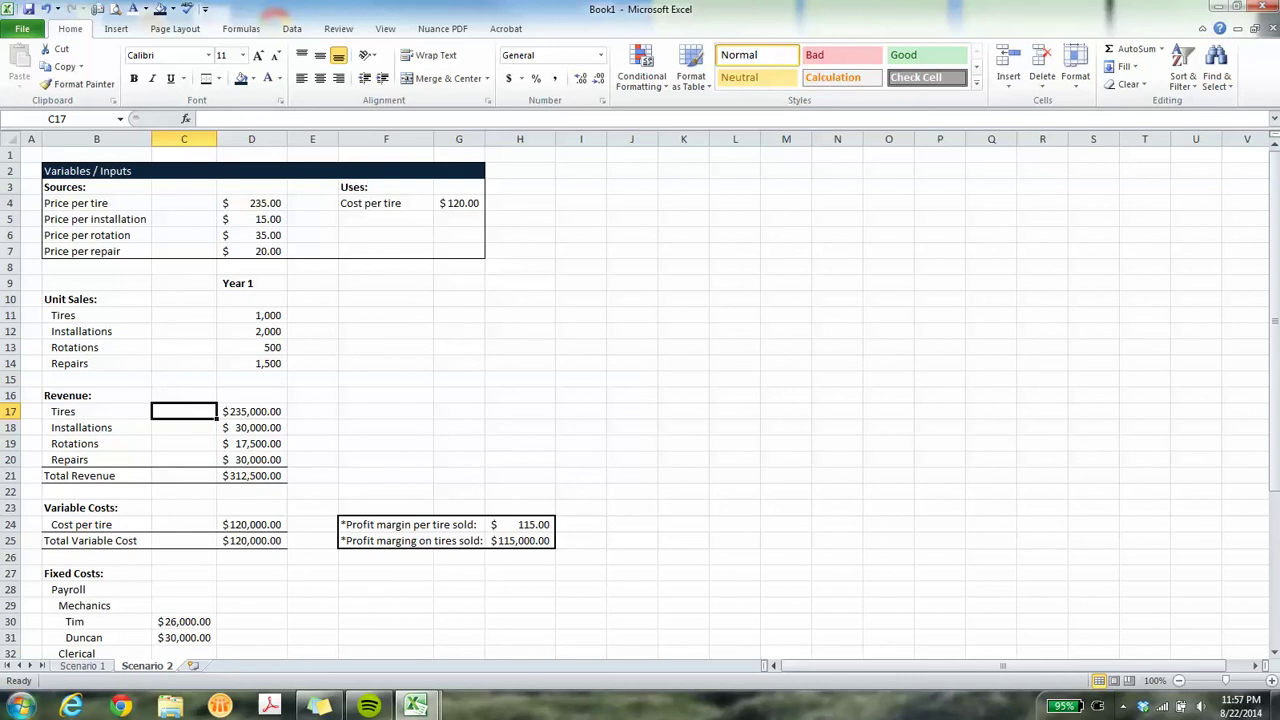
click(22, 706)
click(541, 472)
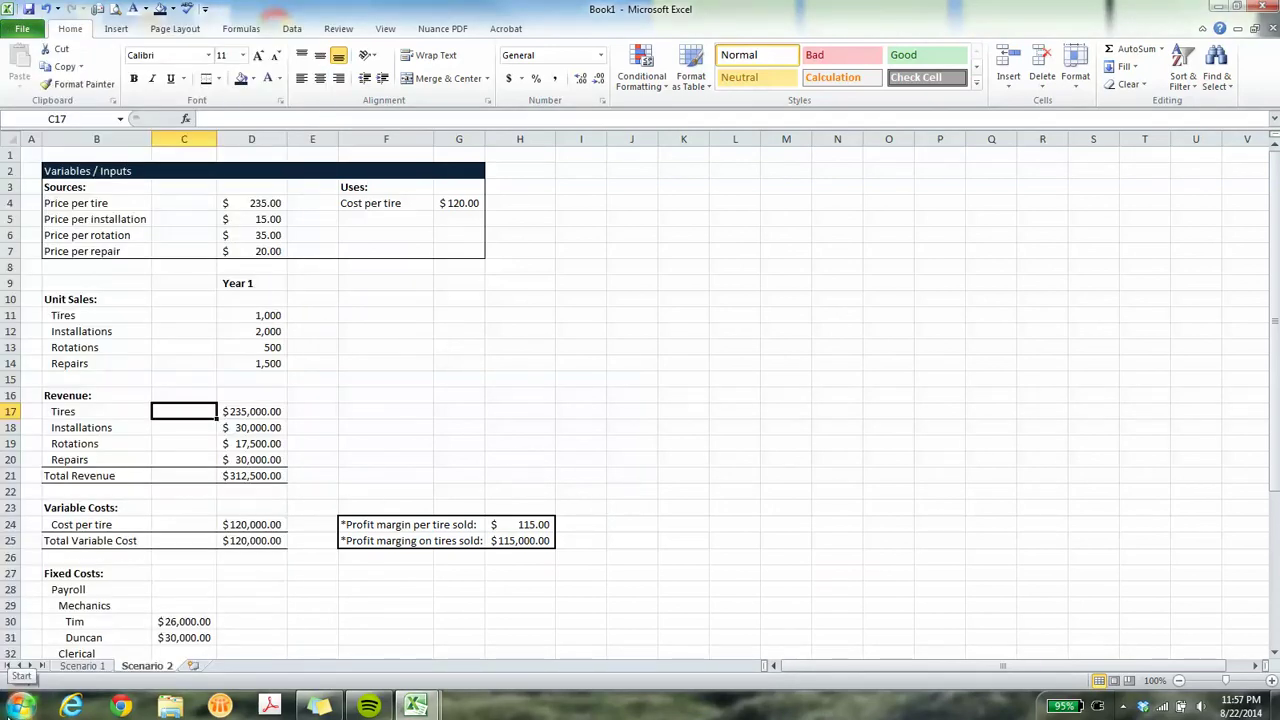
click(22, 706)
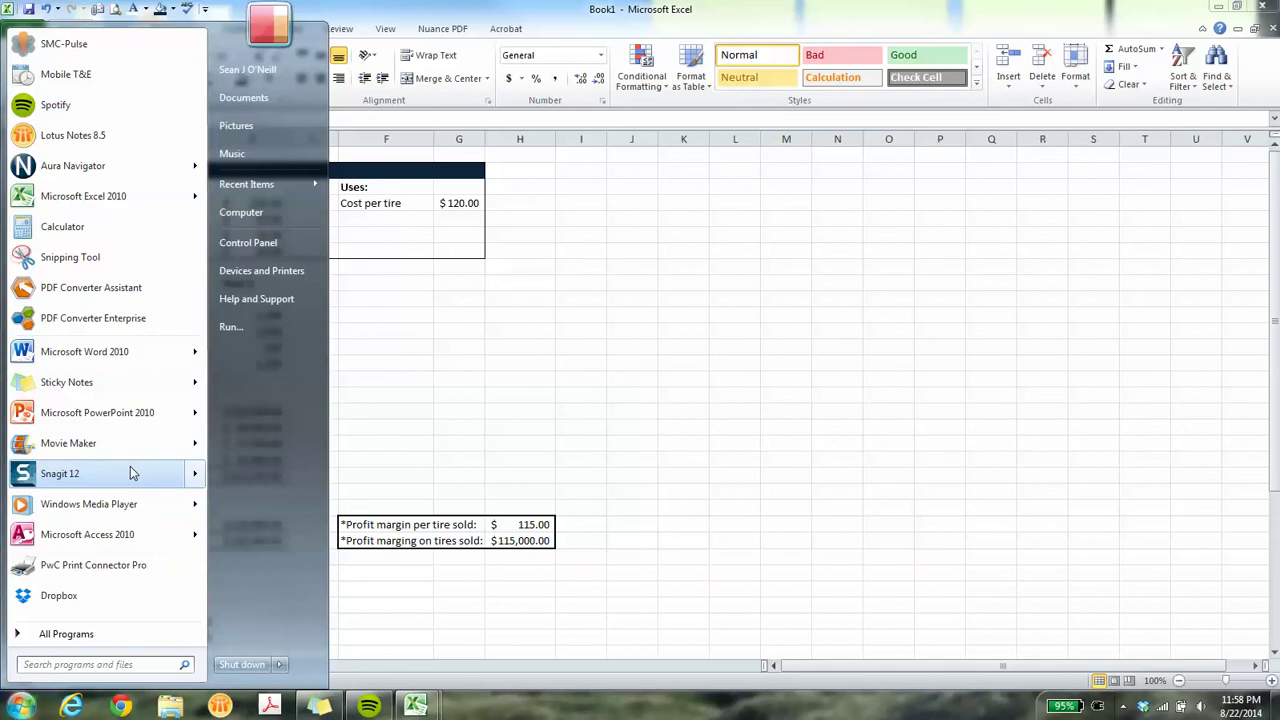
mouse_move(198, 478)
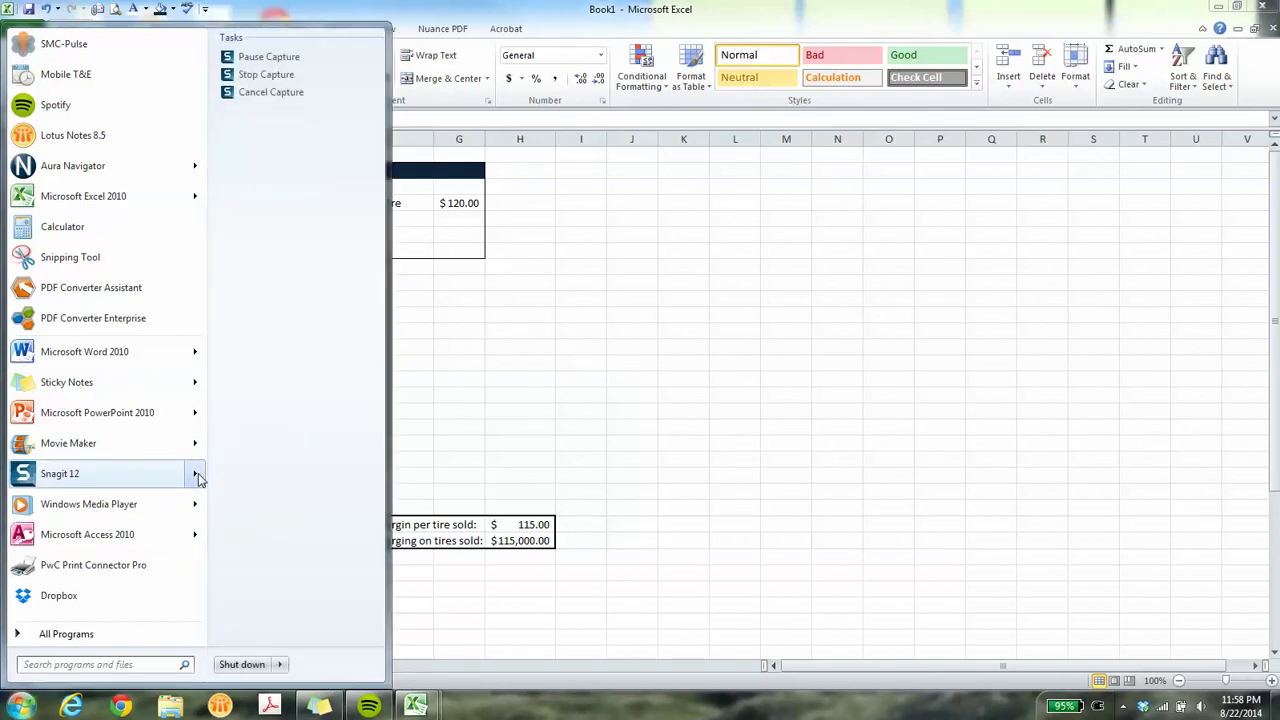